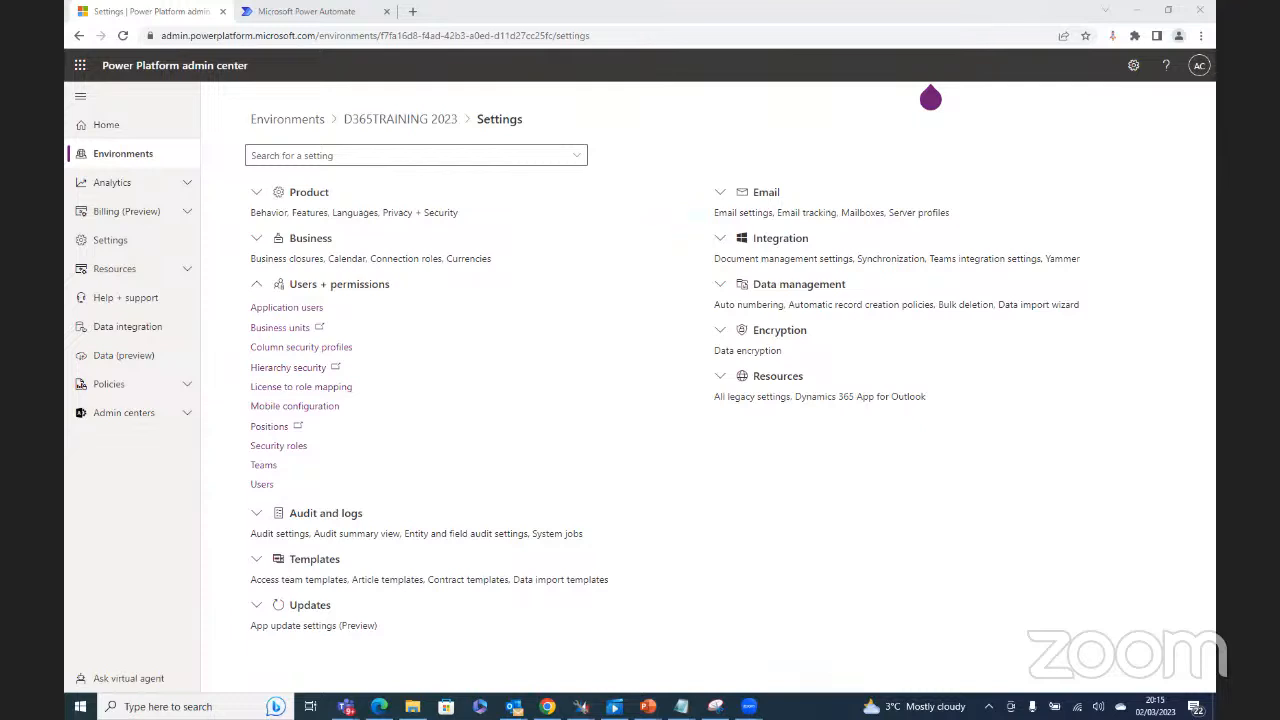
Step: Go to Power Automate and show the environments list, with D365TRAINING 2023 current
left_click(335, 14)
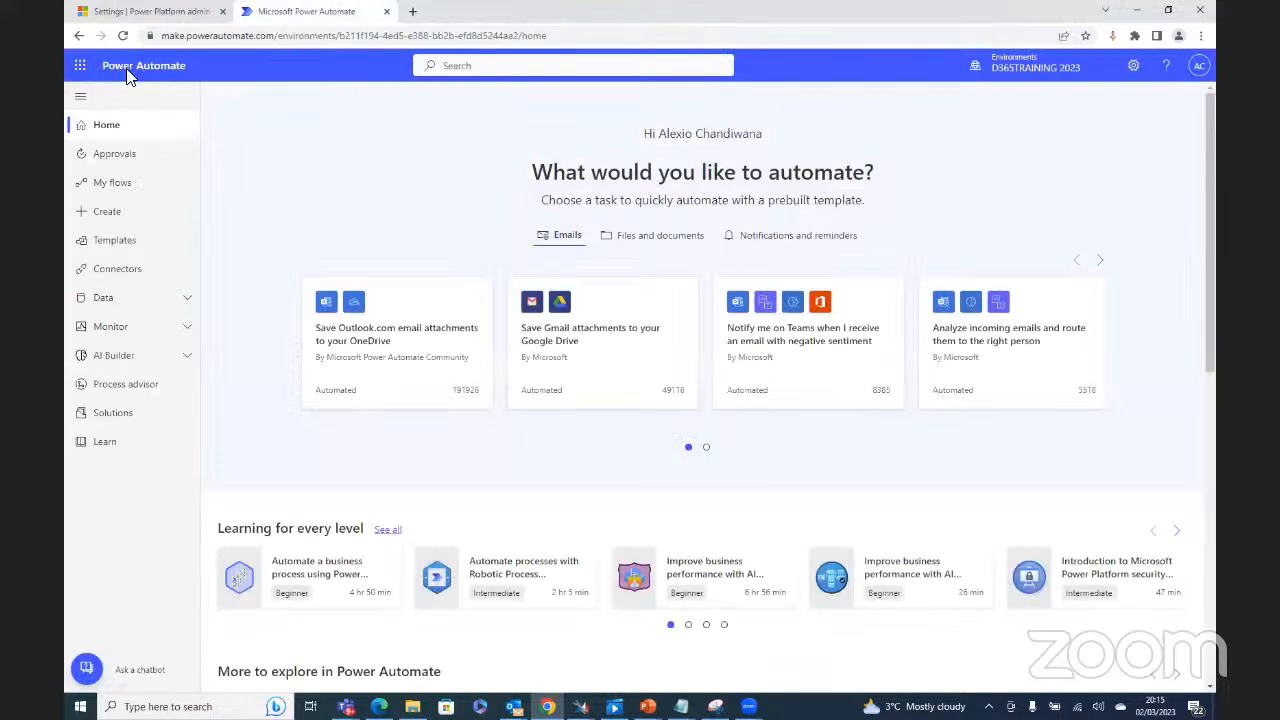
left_click(1022, 72)
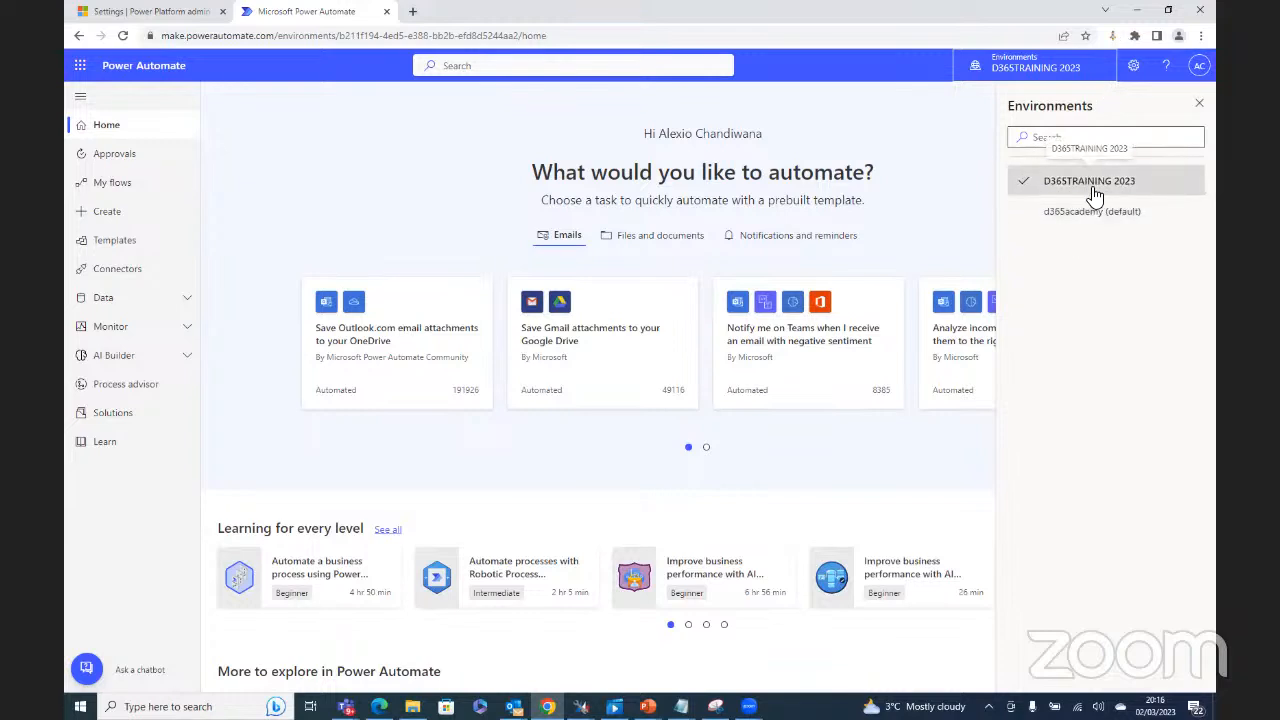
Step: Switch to d365academy and back to D365TRAINING 2023, then go to the Create page
left_click(1090, 214)
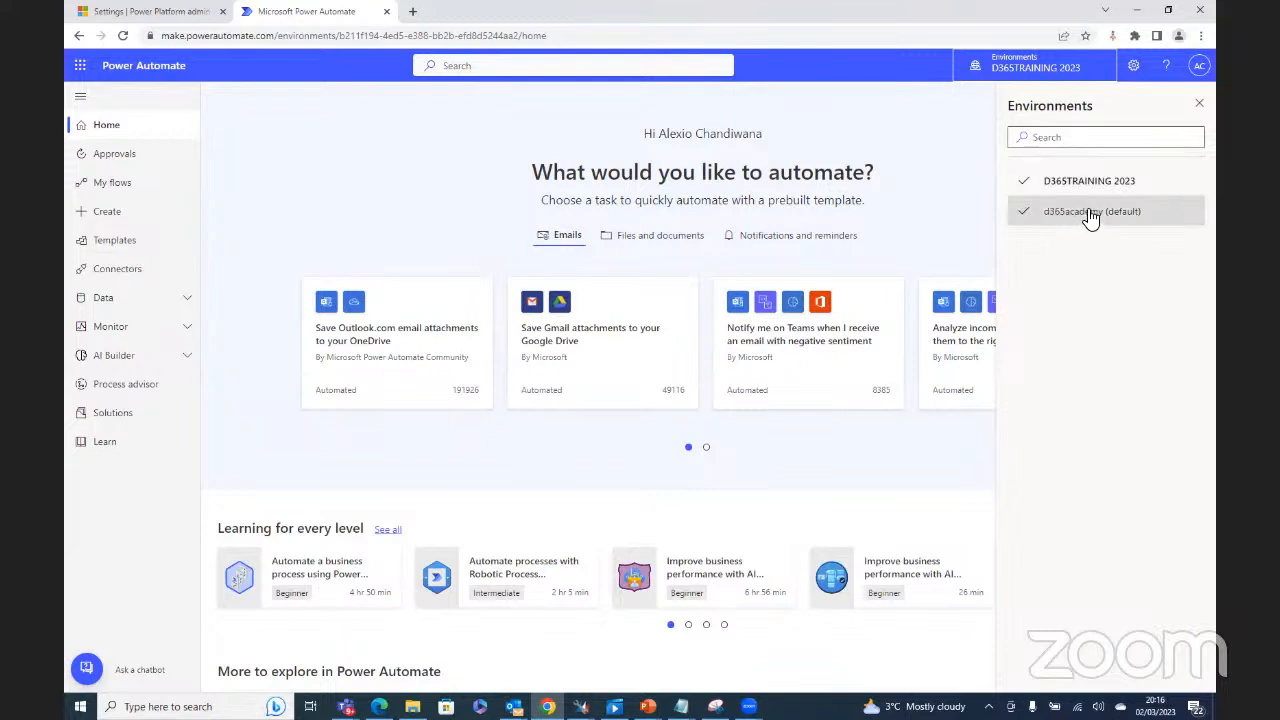
left_click(1085, 183)
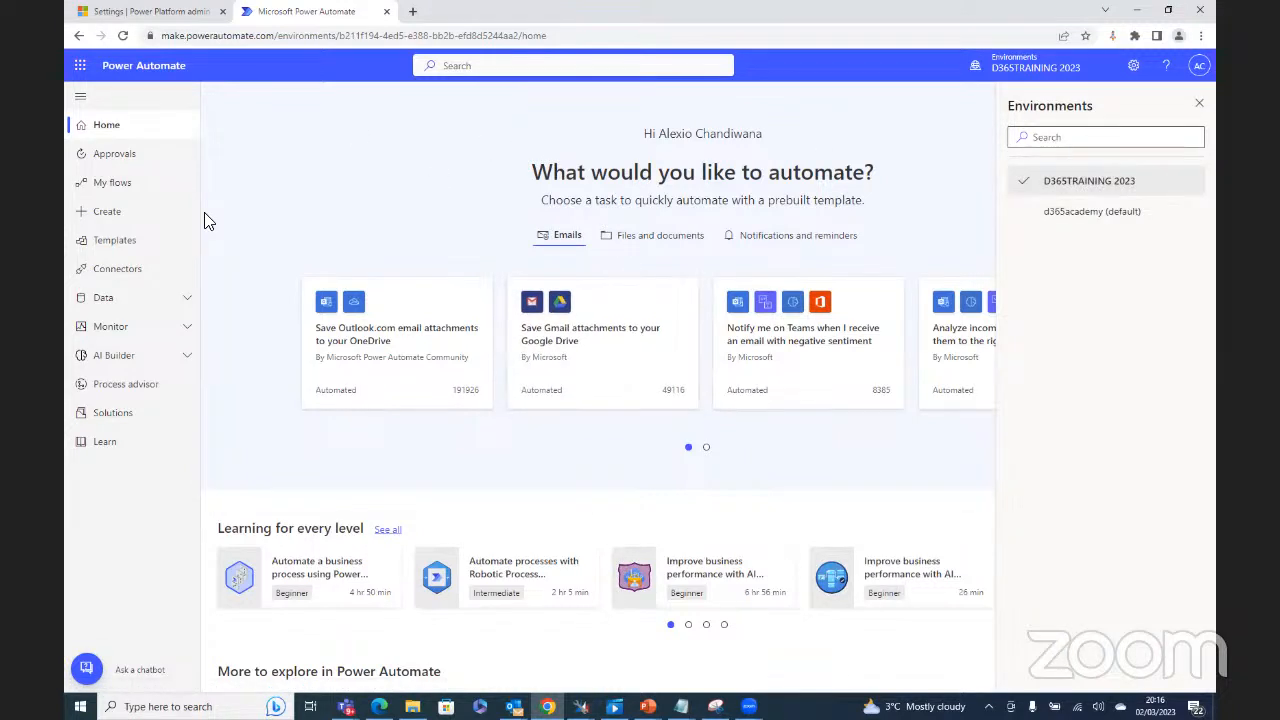
left_click(108, 213)
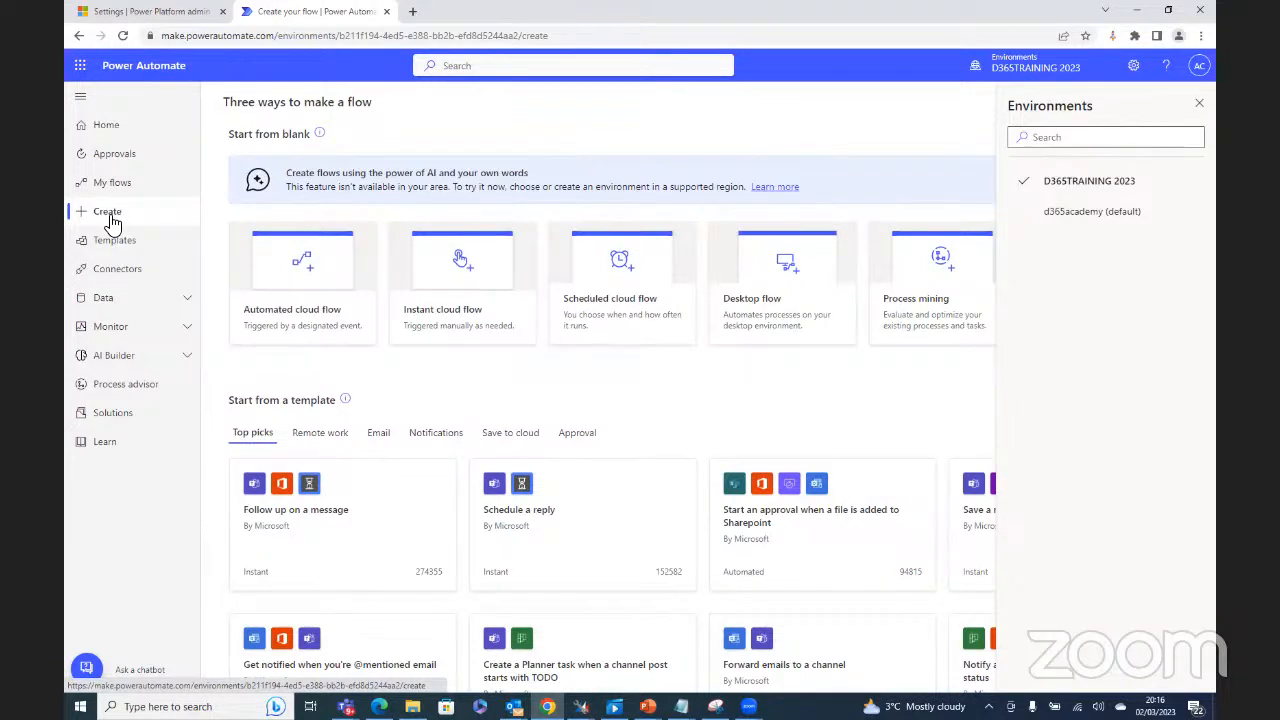
Step: Start an automated cloud flow named 'Bluesky Lead Gen'
left_click(303, 259)
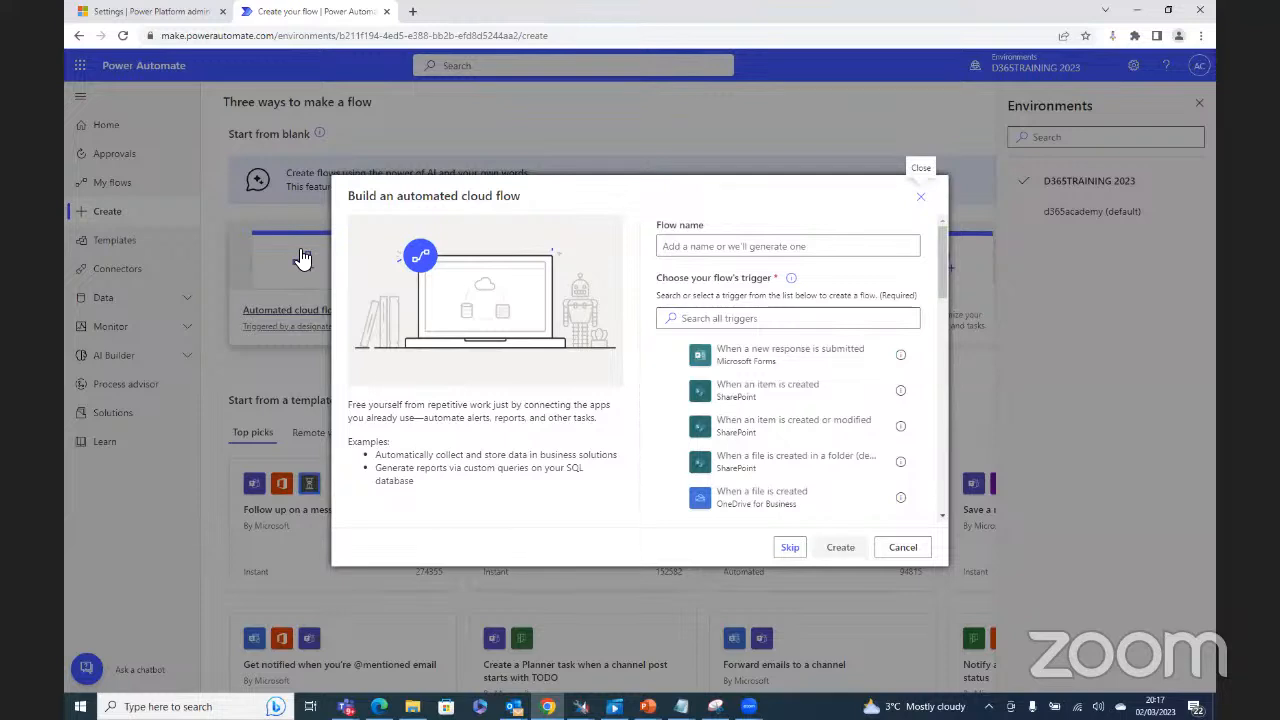
left_click(682, 245)
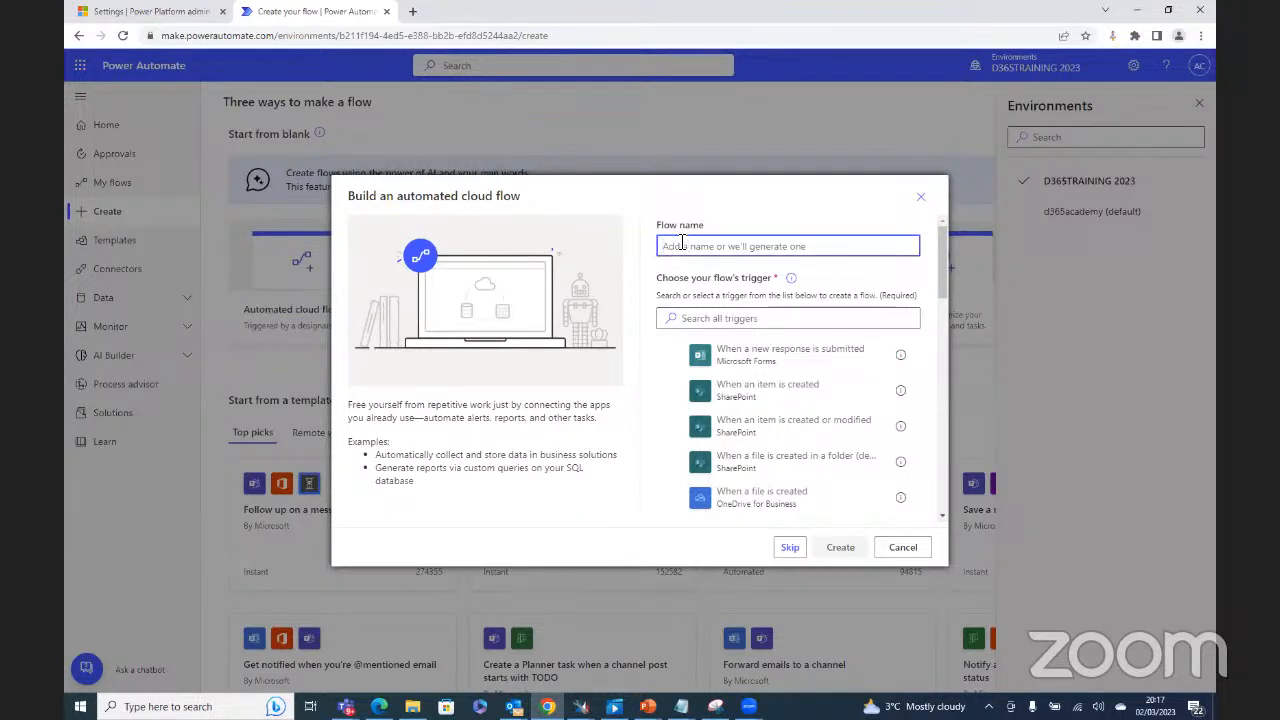
type("B")
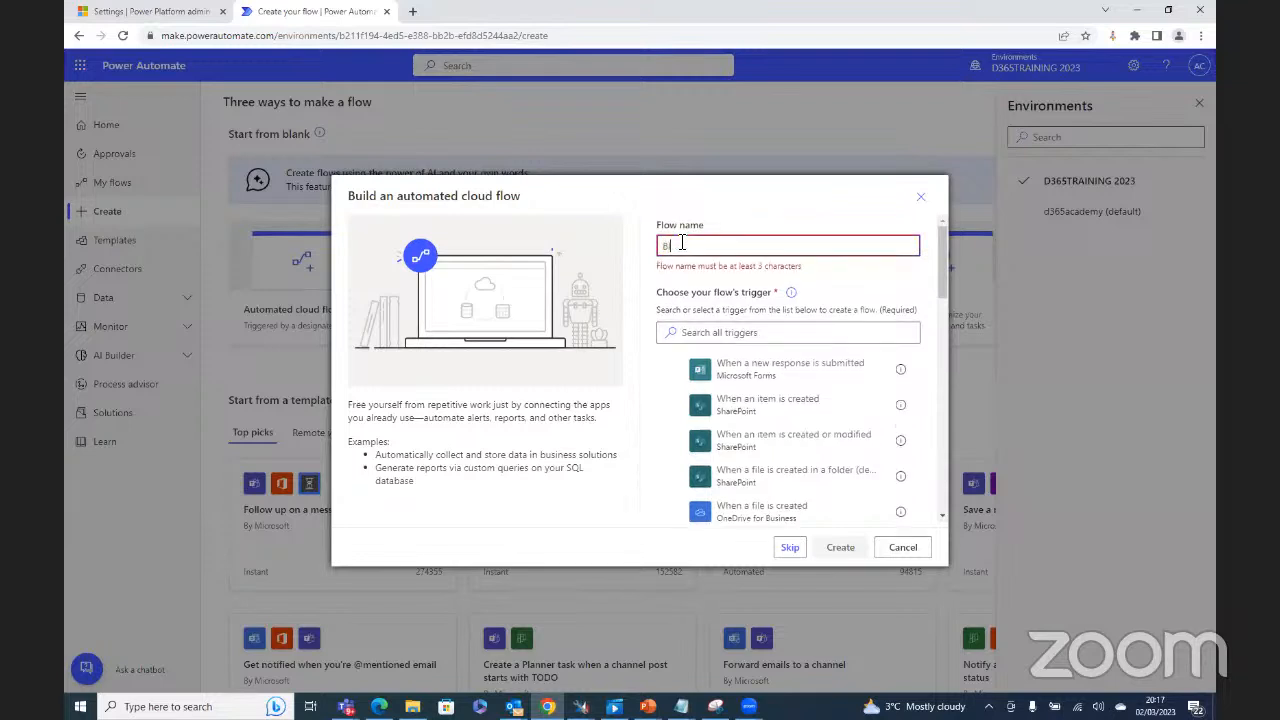
type("lueb")
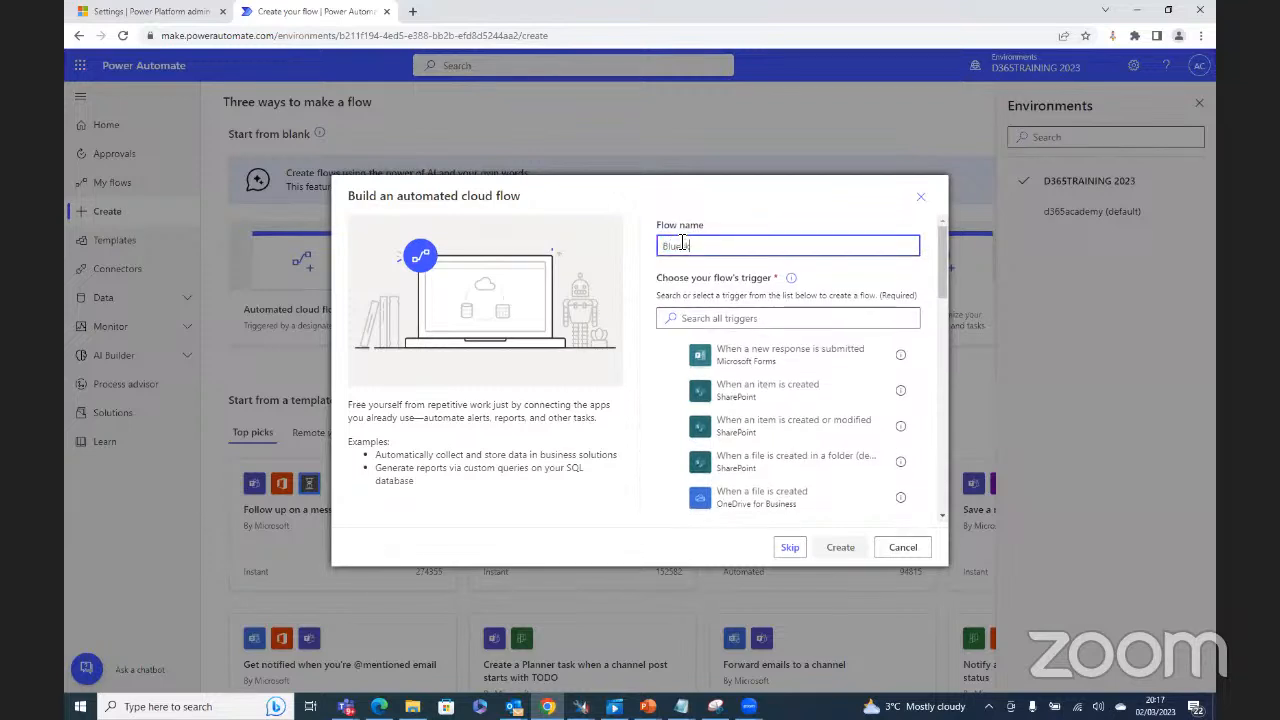
type("y")
type("Lead gE")
key("BackSpace")
key("BackSpace")
type("Gen")
Step: Search 'twit', pick the 'When a new tweet is posted' trigger, and create the flow
left_click(711, 320)
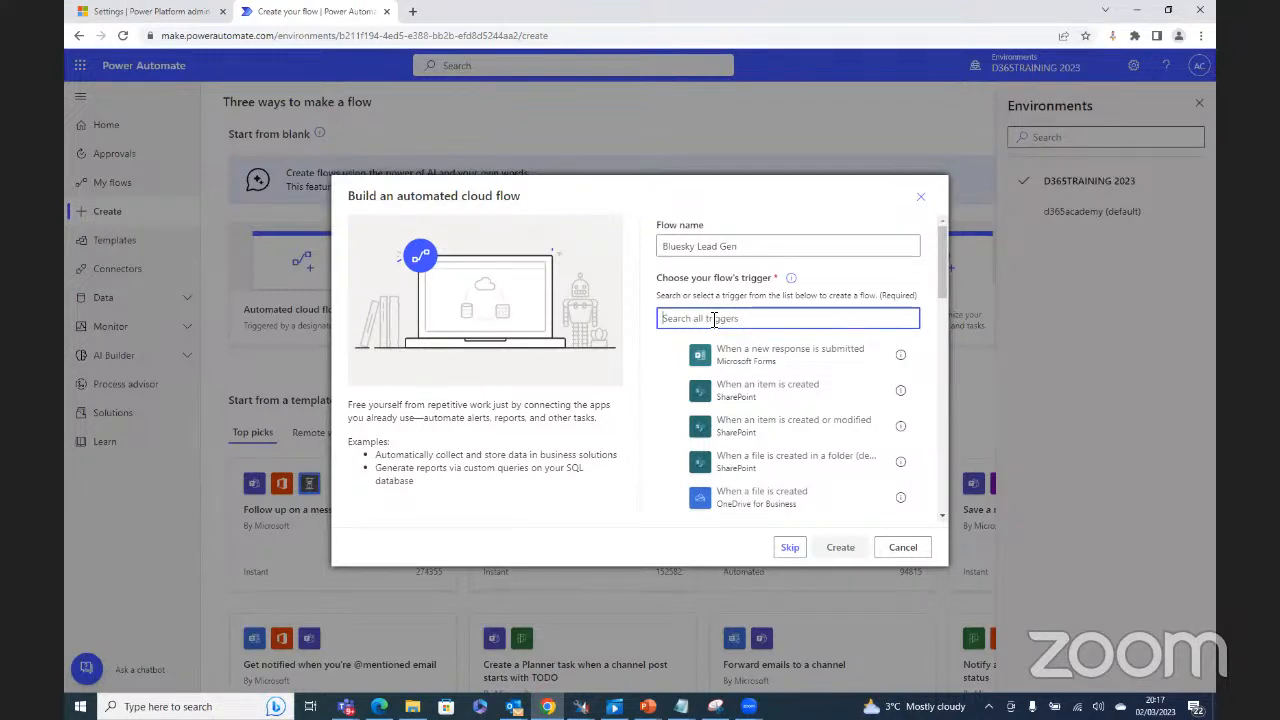
left_click(713, 319)
type("twit")
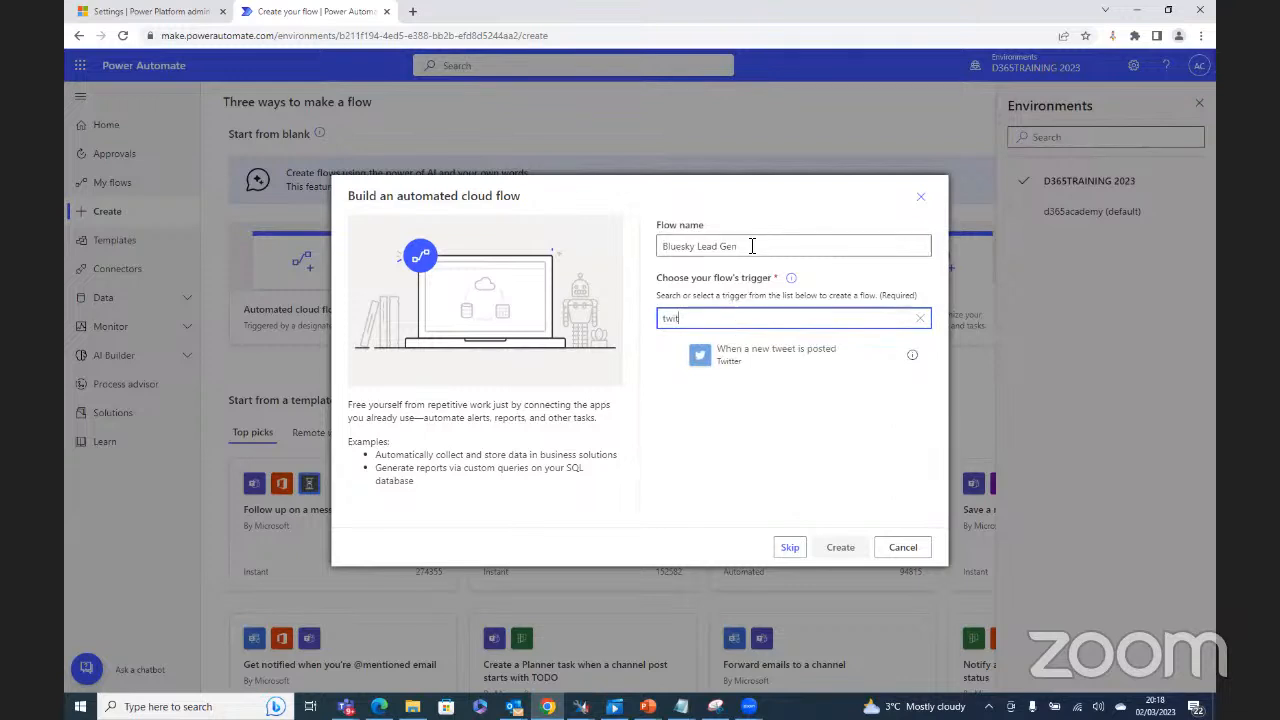
left_click(757, 360)
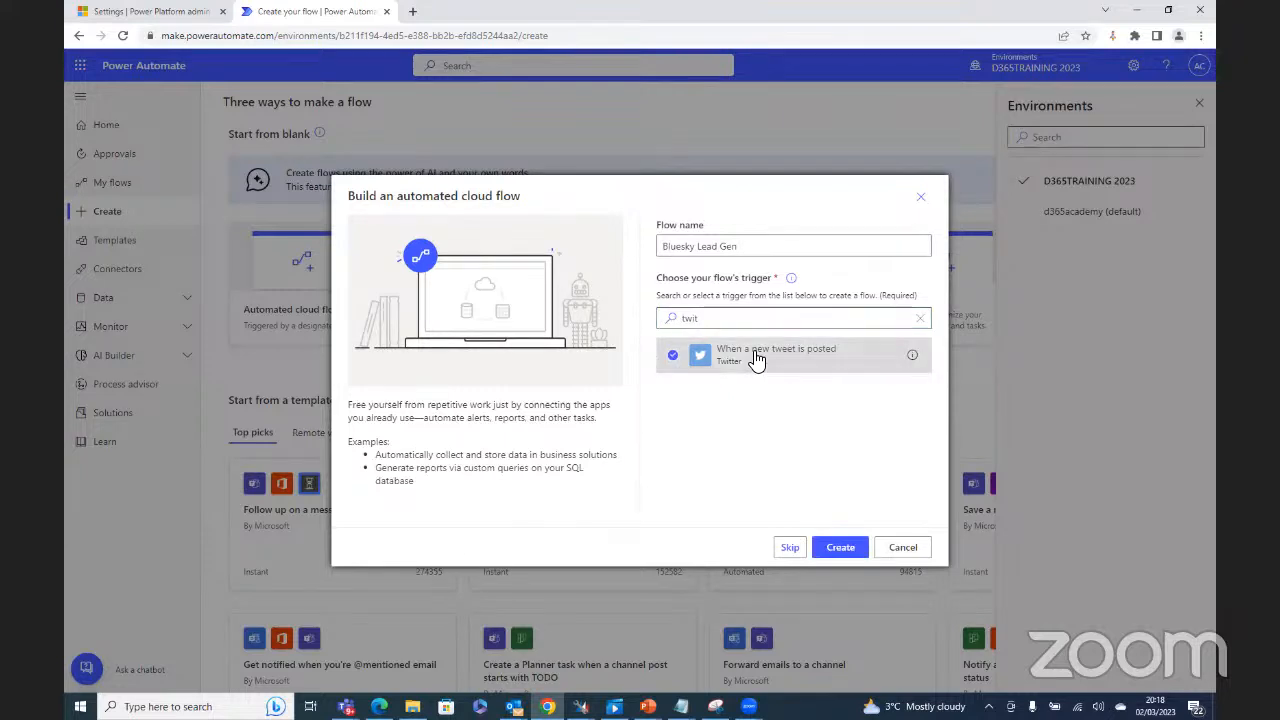
left_click(840, 549)
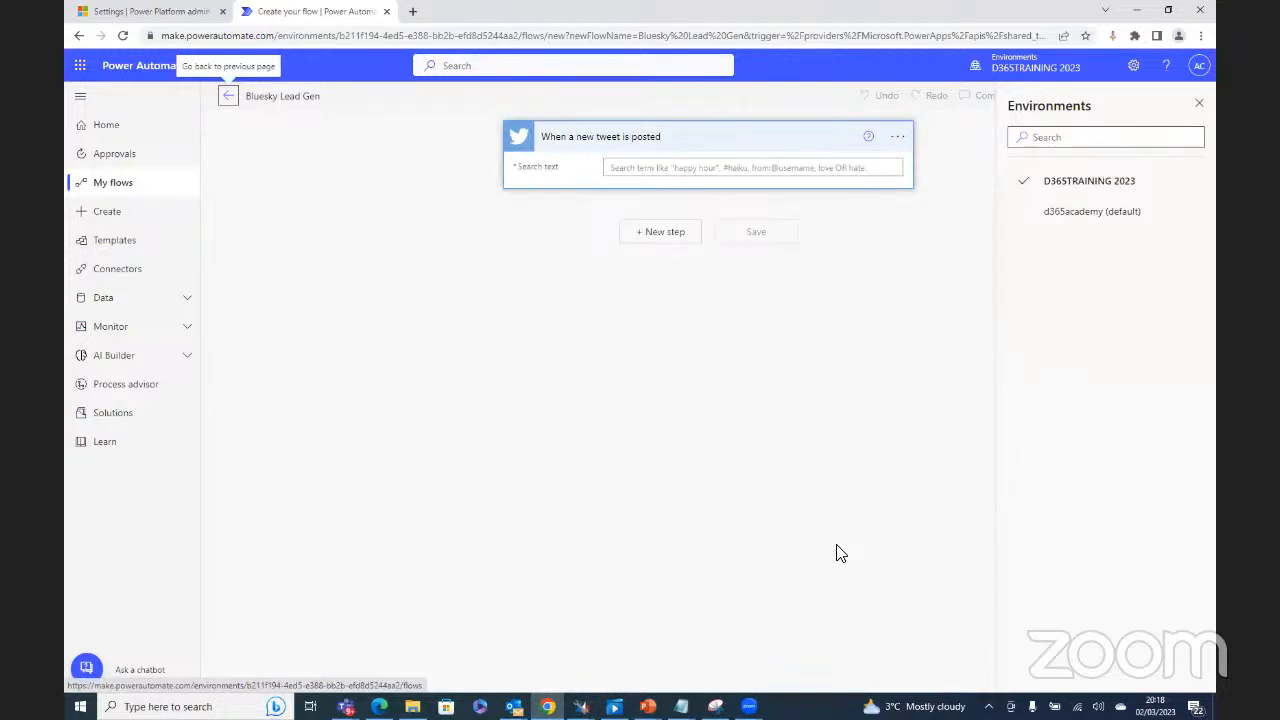
Step: Rename the trigger to 'When a new tweet is posted regarding Bluesky' and close the environments list
left_click(709, 136)
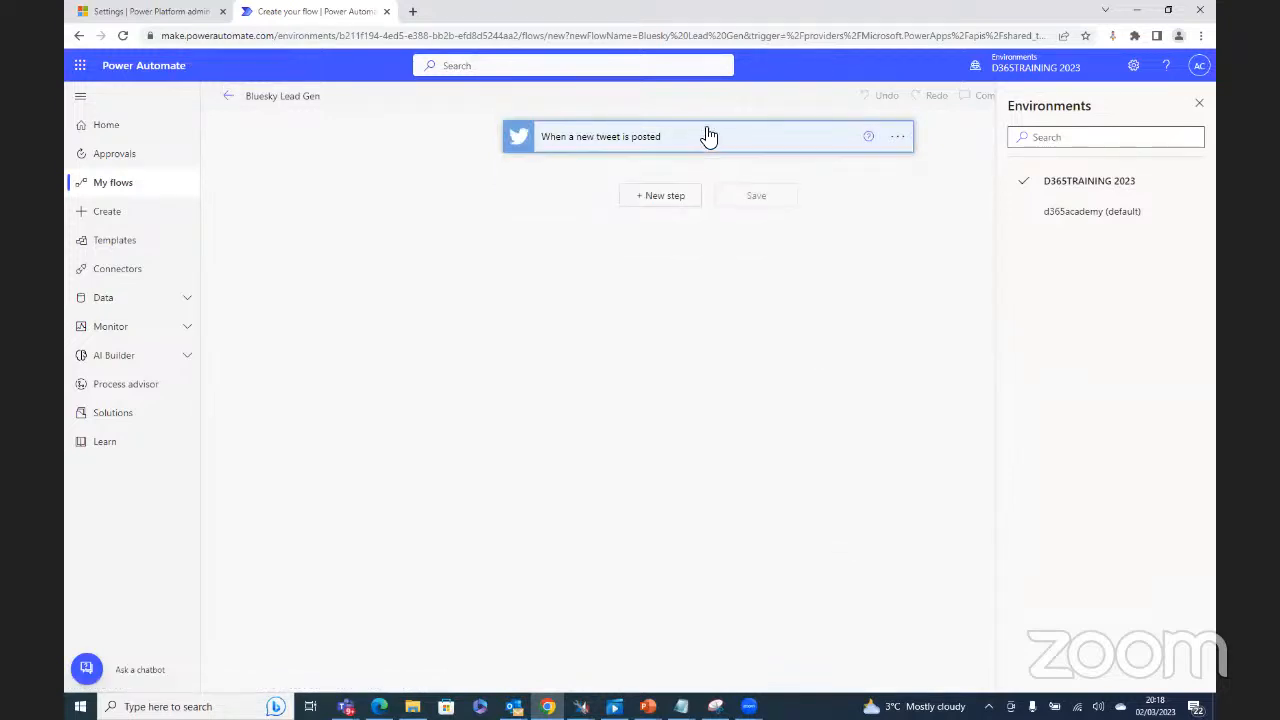
left_click(897, 136)
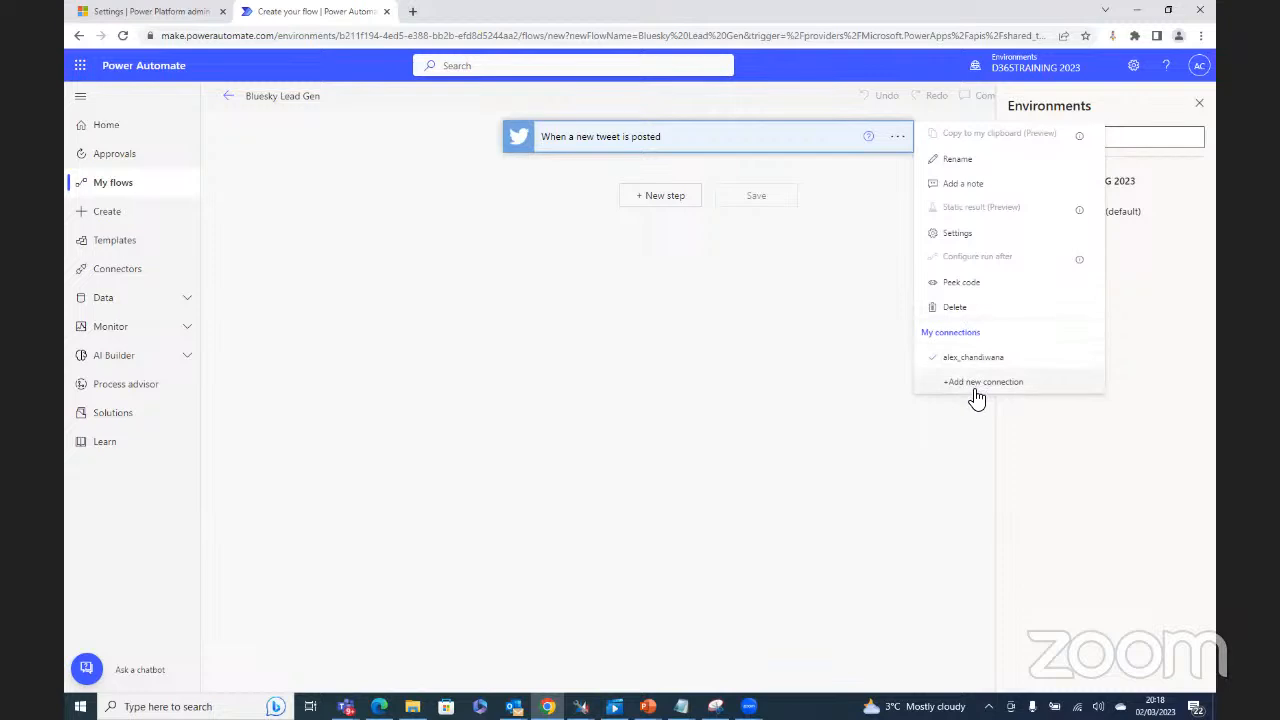
left_click(800, 364)
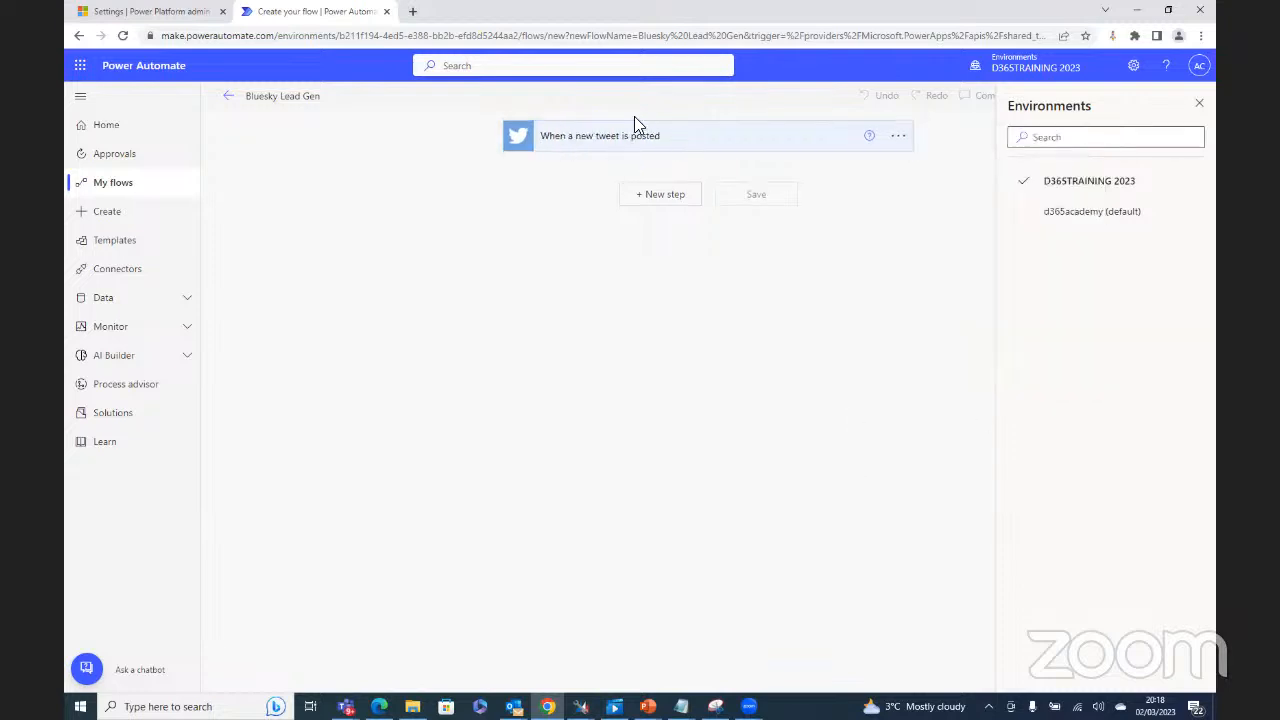
left_click(898, 137)
left_click(930, 159)
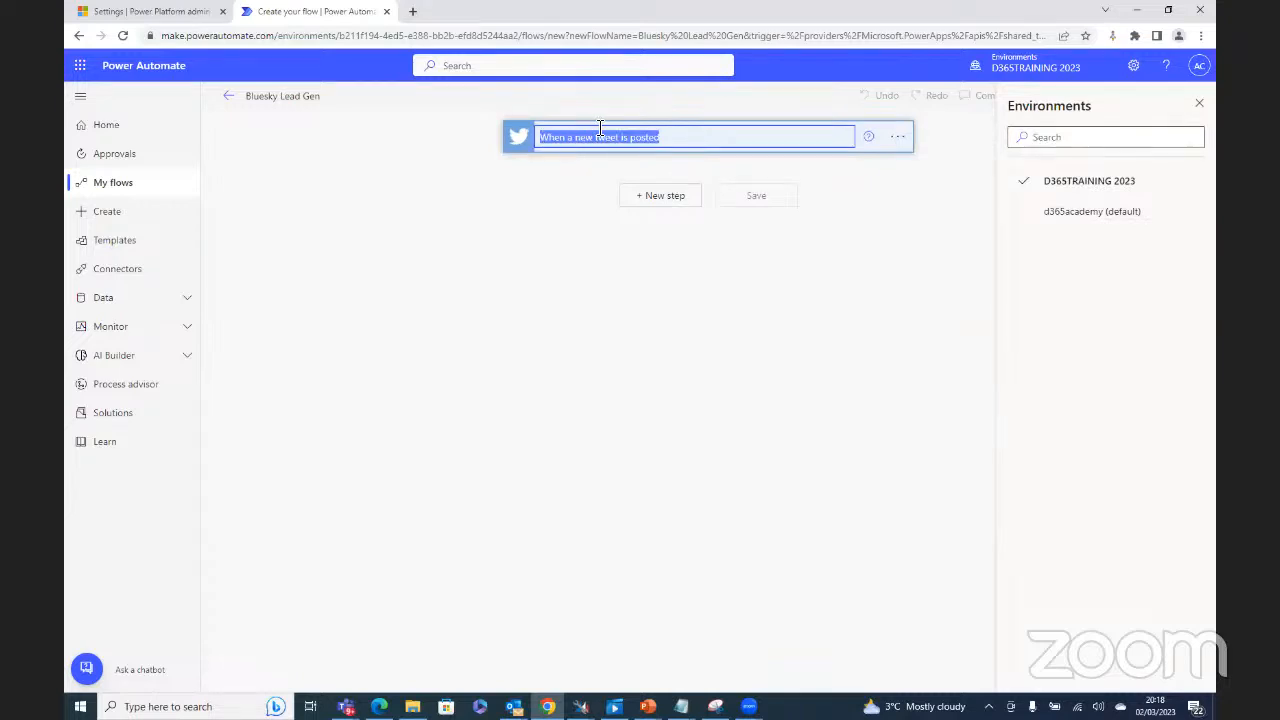
left_click(672, 141)
type("regarding Bluesky")
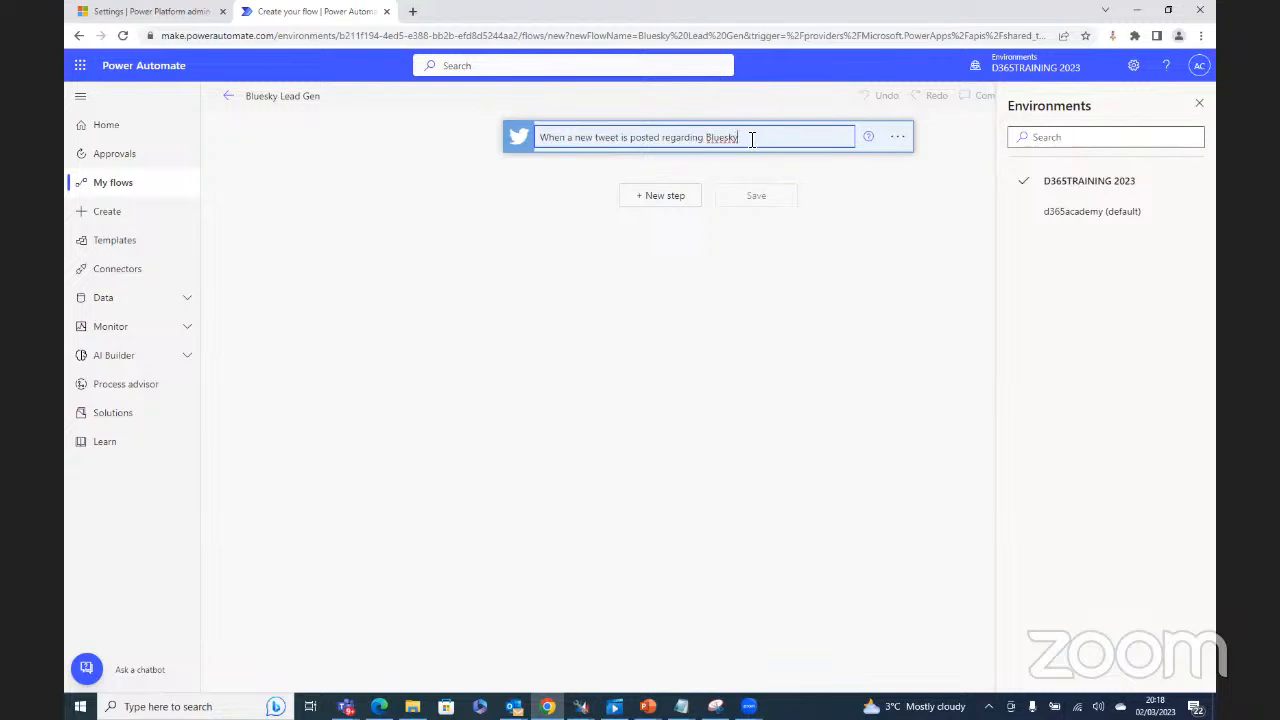
double_click(722, 137)
key("ctrl+c")
right_click(718, 138)
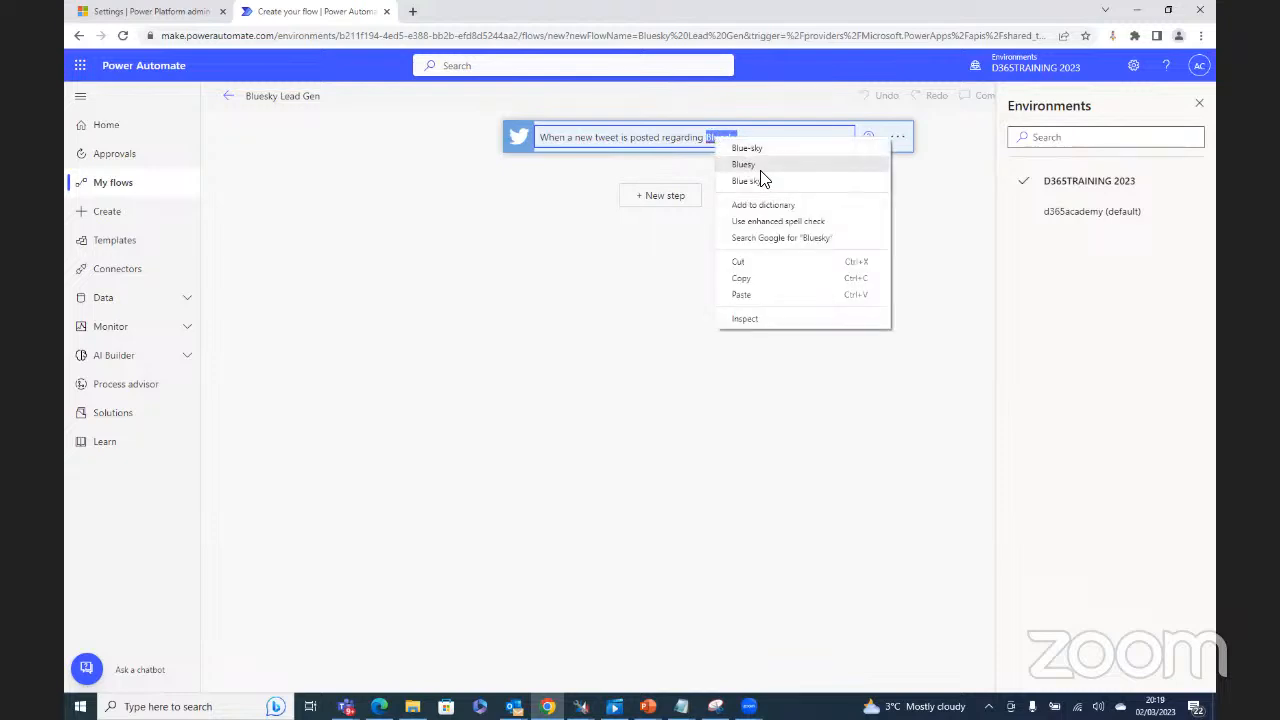
left_click(745, 278)
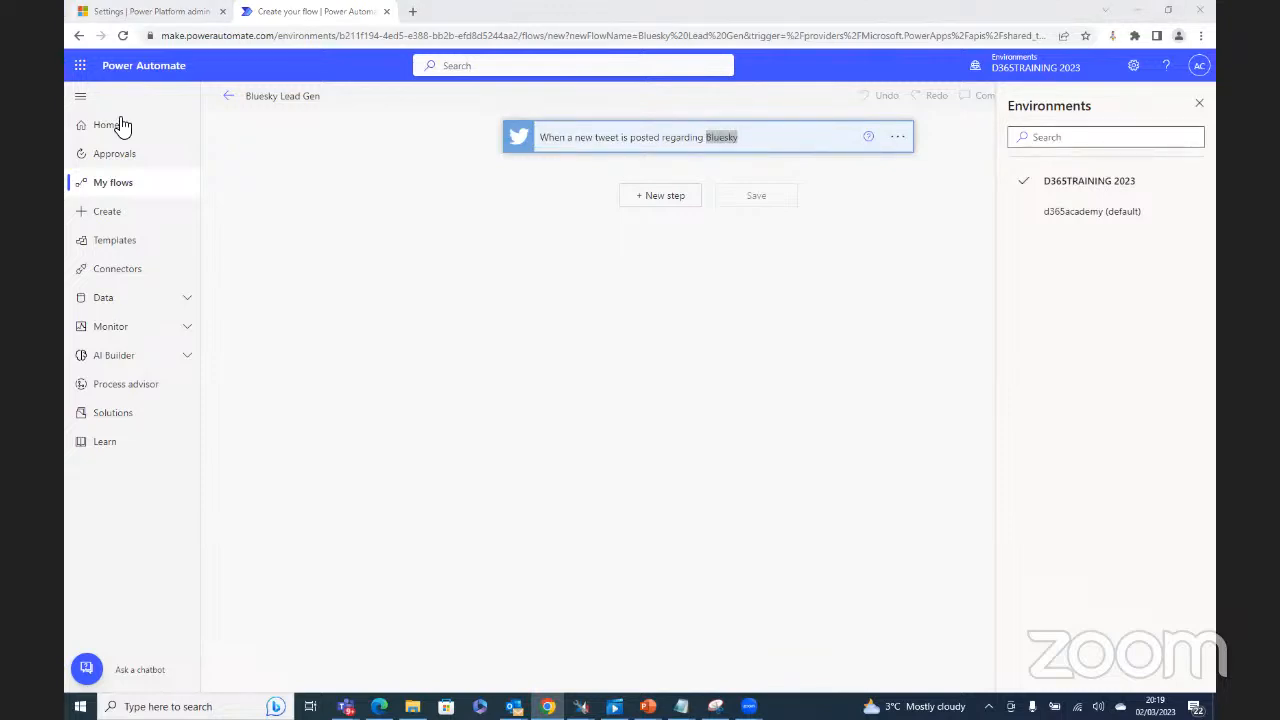
left_click(737, 348)
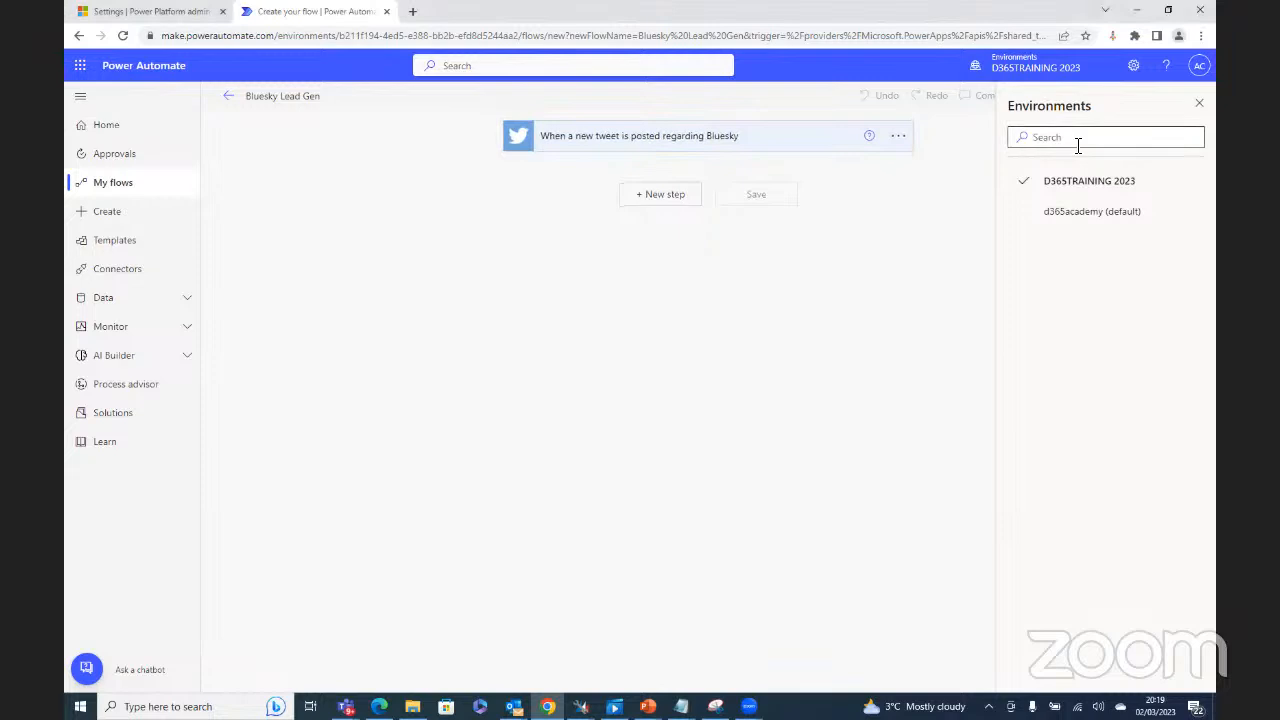
left_click(1199, 103)
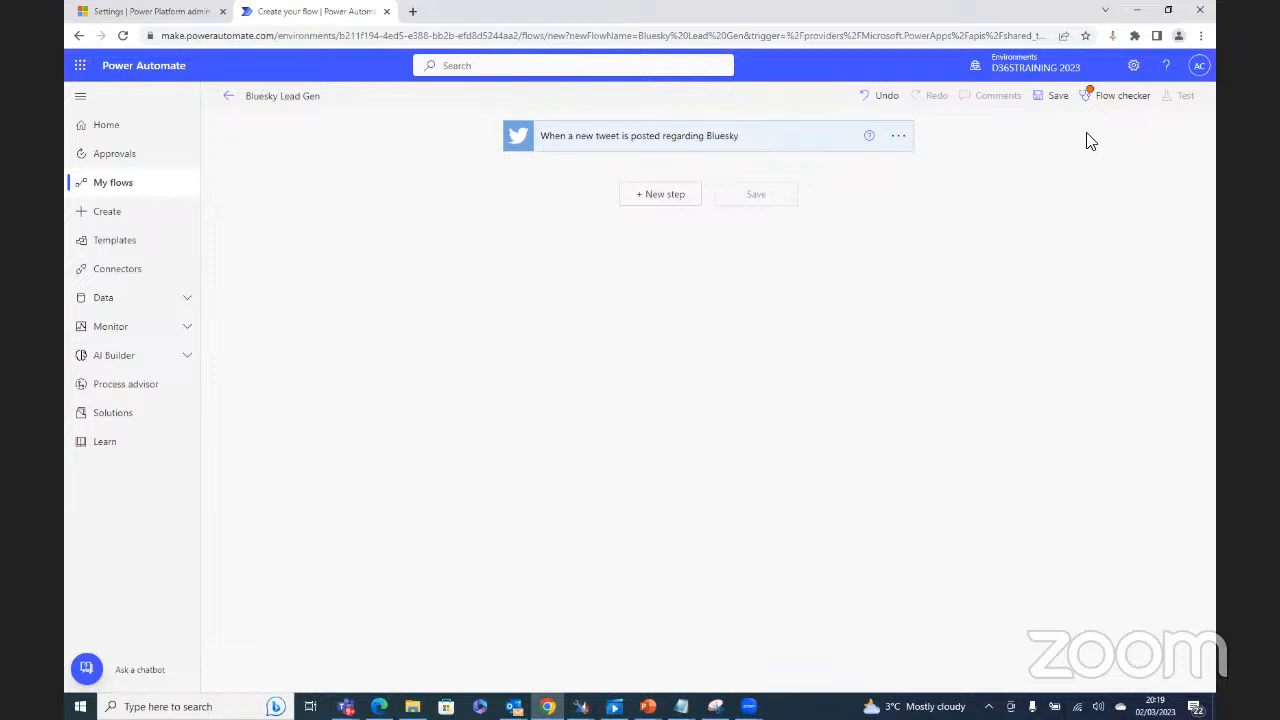
Step: Run the flow checker, then set the tweet trigger's search text to #Bluesky
left_click(1093, 100)
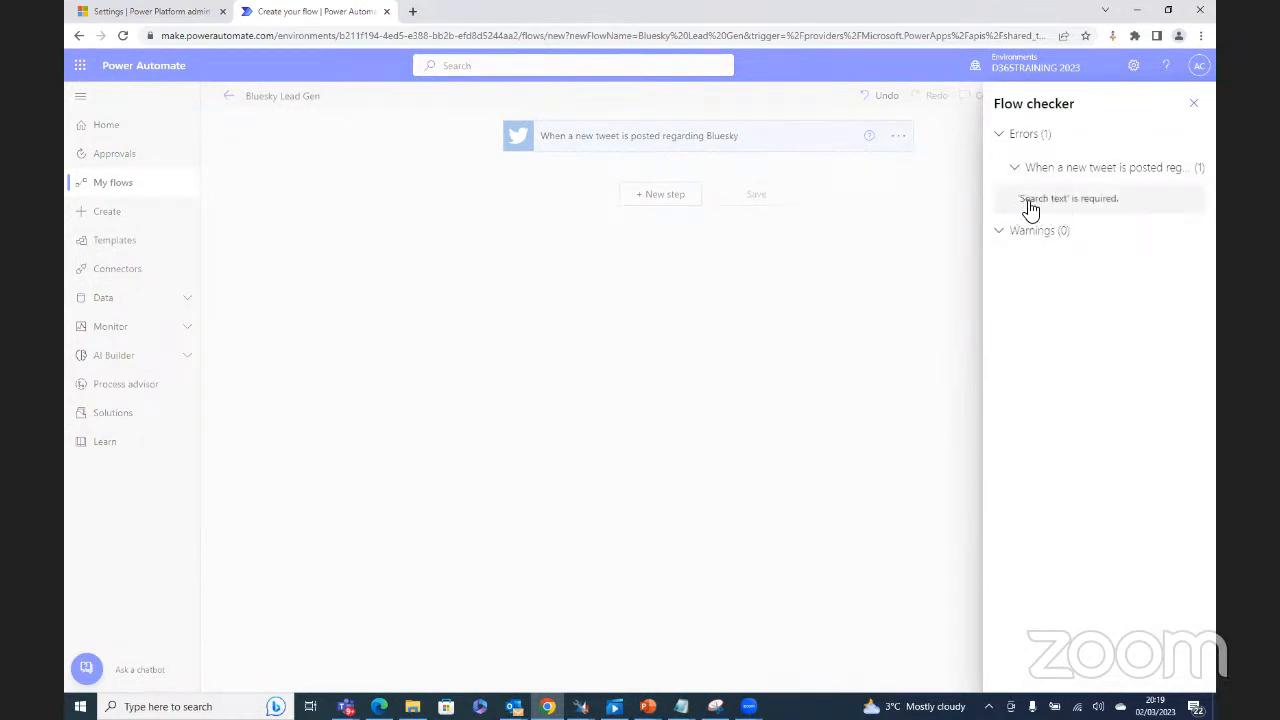
left_click(647, 141)
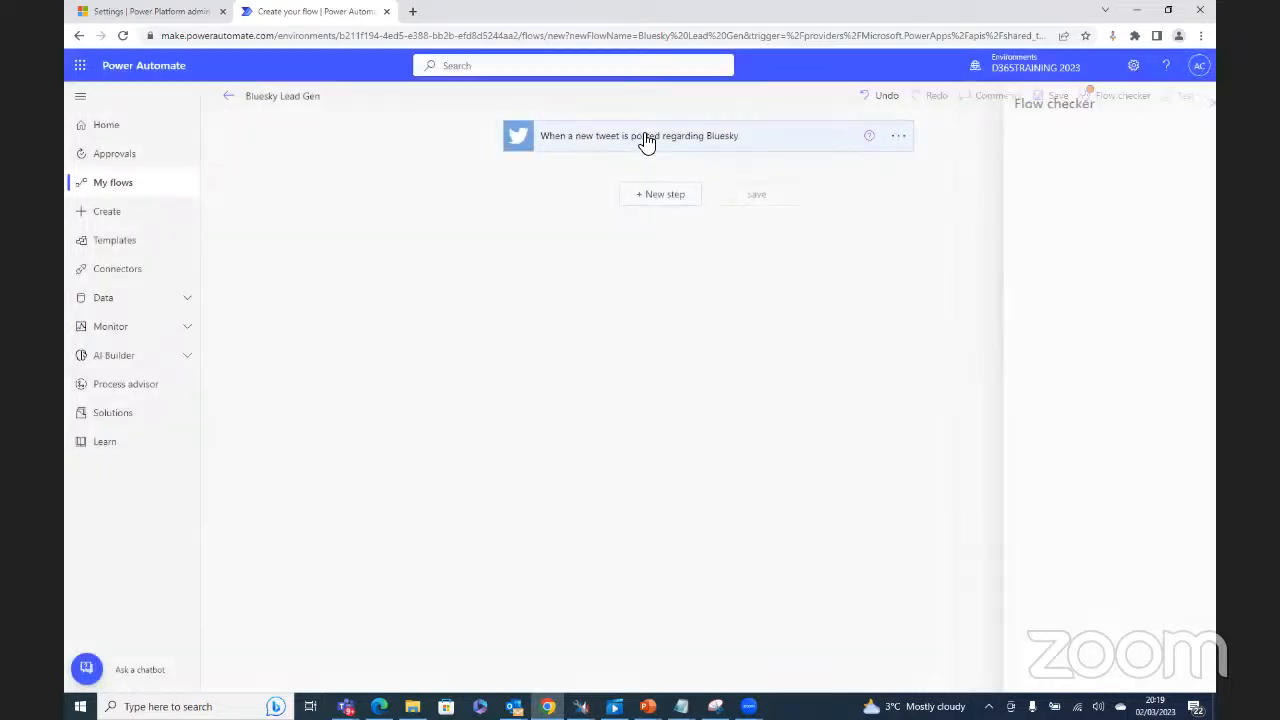
left_click(647, 141)
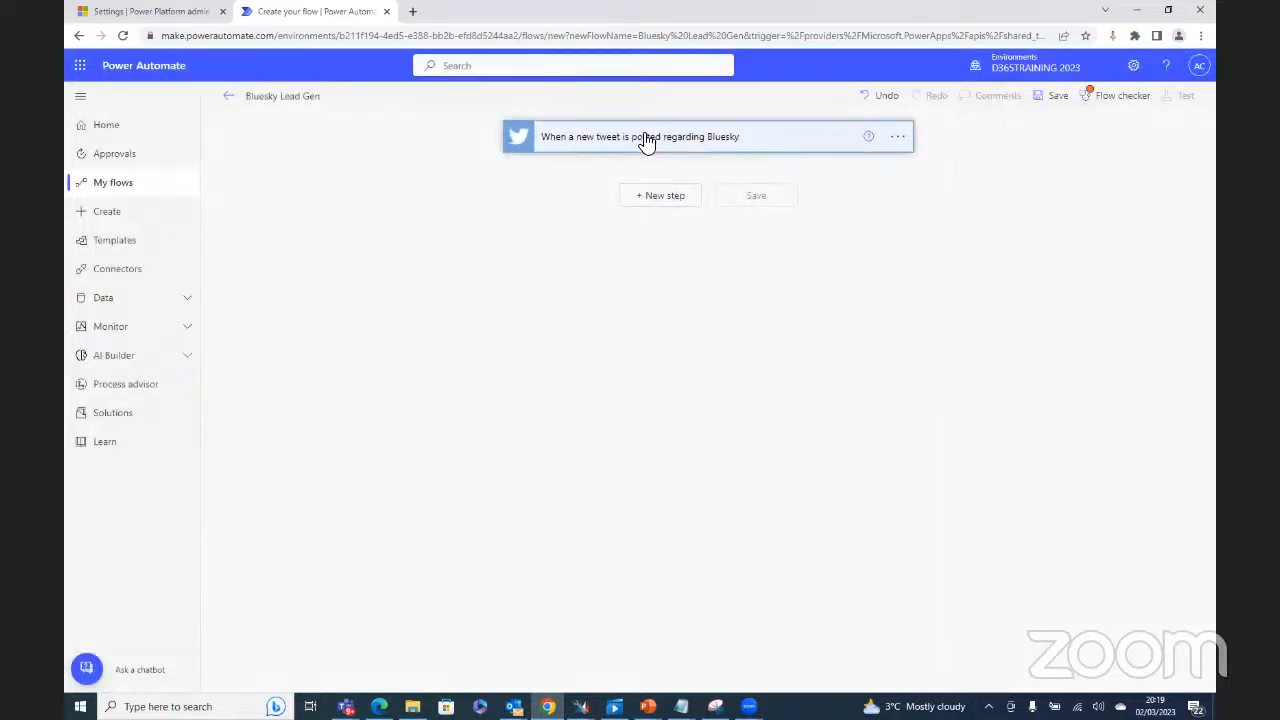
left_click(663, 168)
right_click(663, 168)
left_click(696, 274)
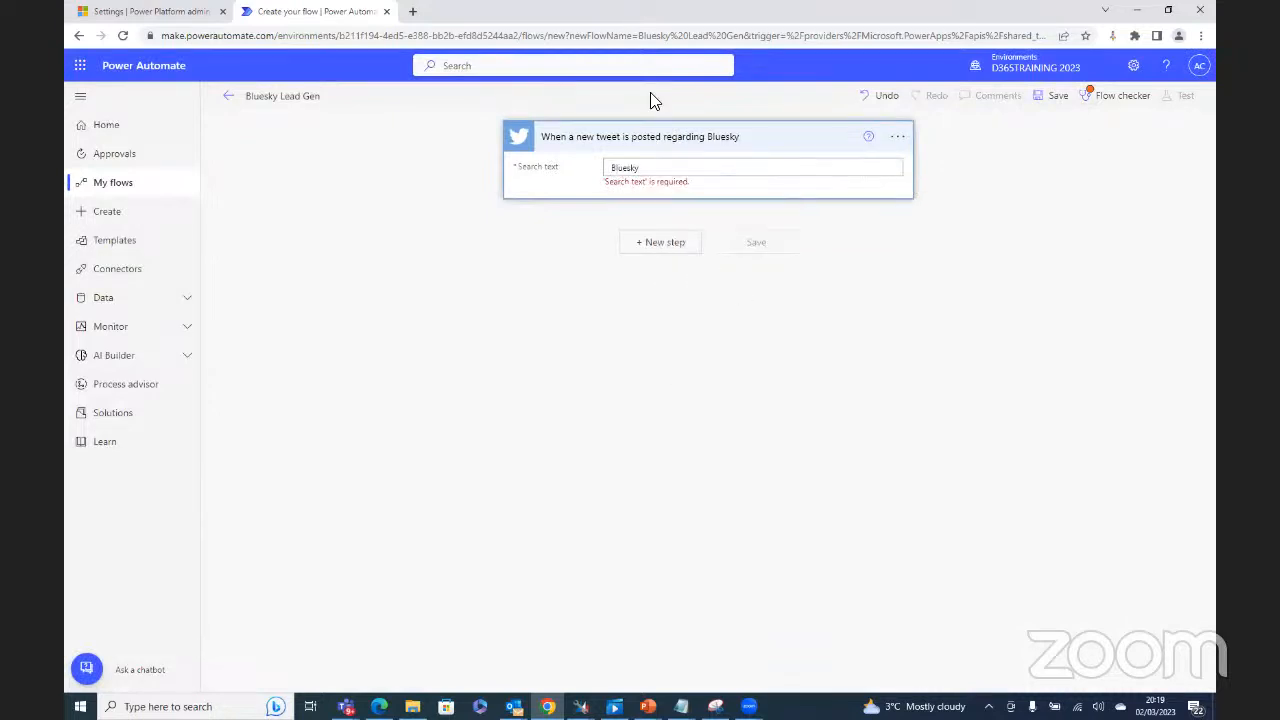
type("~")
key("BackSpace")
type("#")
Step: Copy #Bluesky to the clipboard and add a new step below the trigger
left_click_drag(650, 168, 610, 168)
right_click(625, 168)
left_click(656, 217)
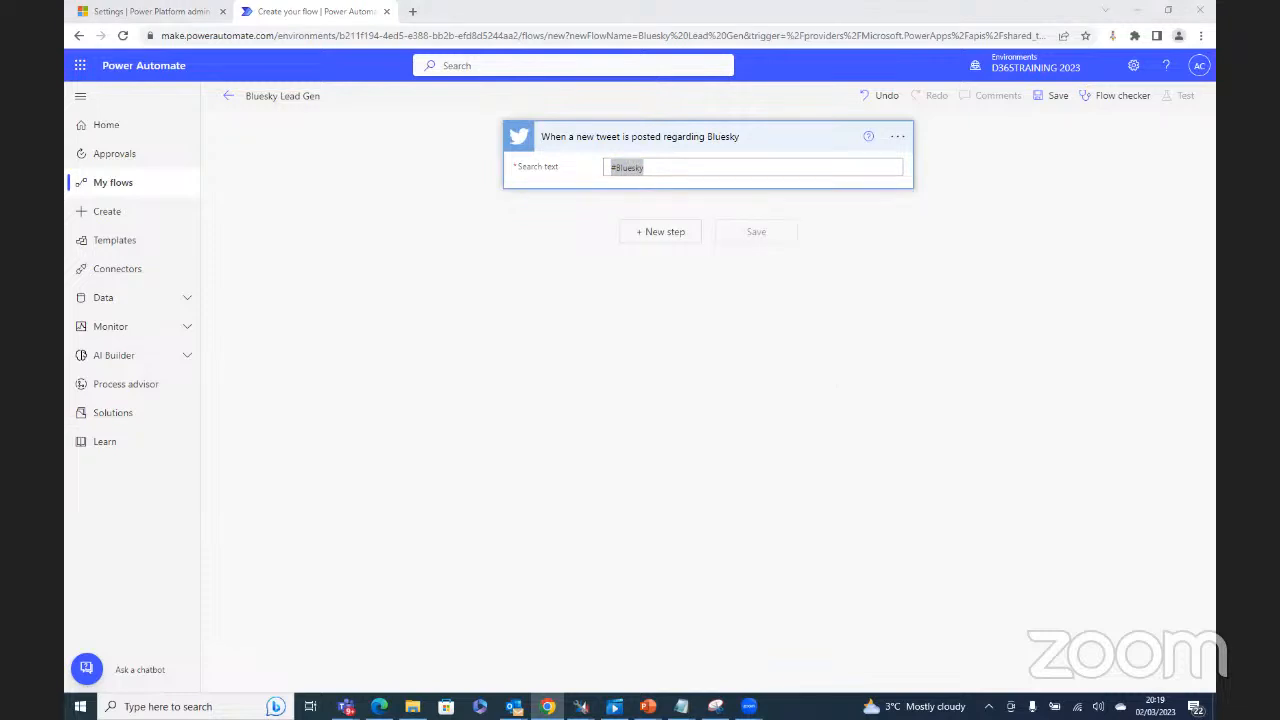
left_click(687, 329)
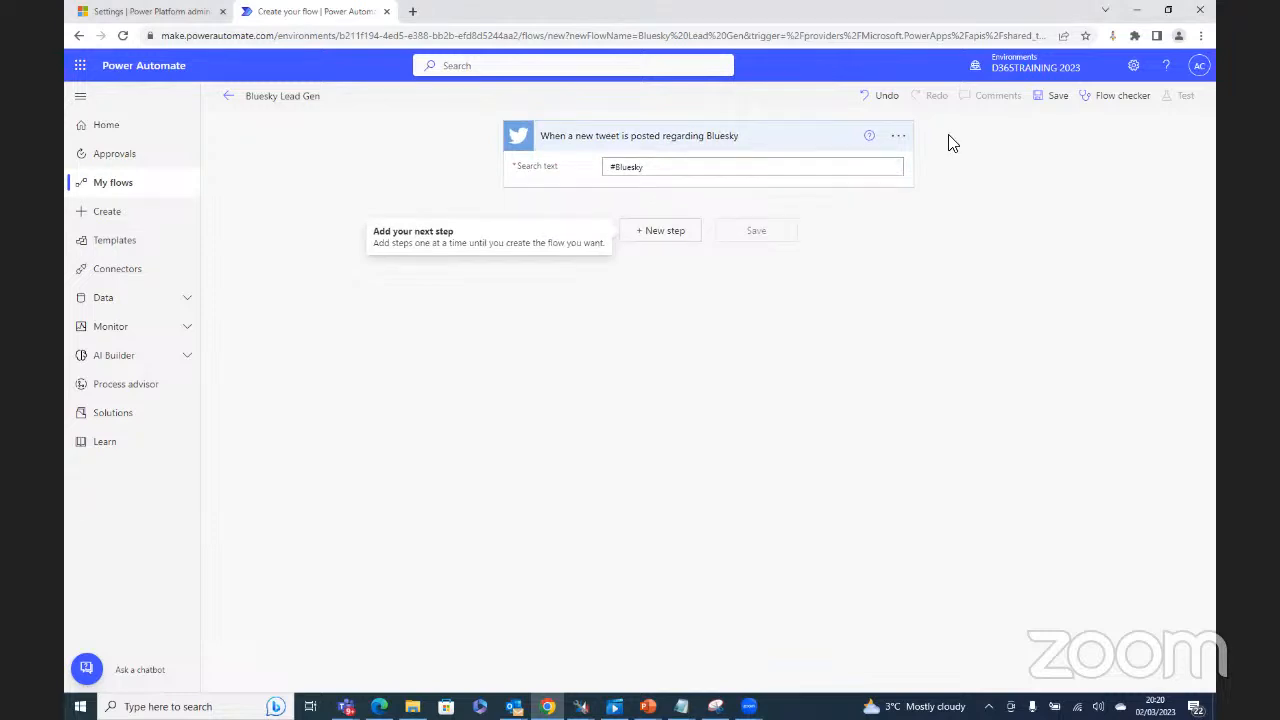
left_click(662, 235)
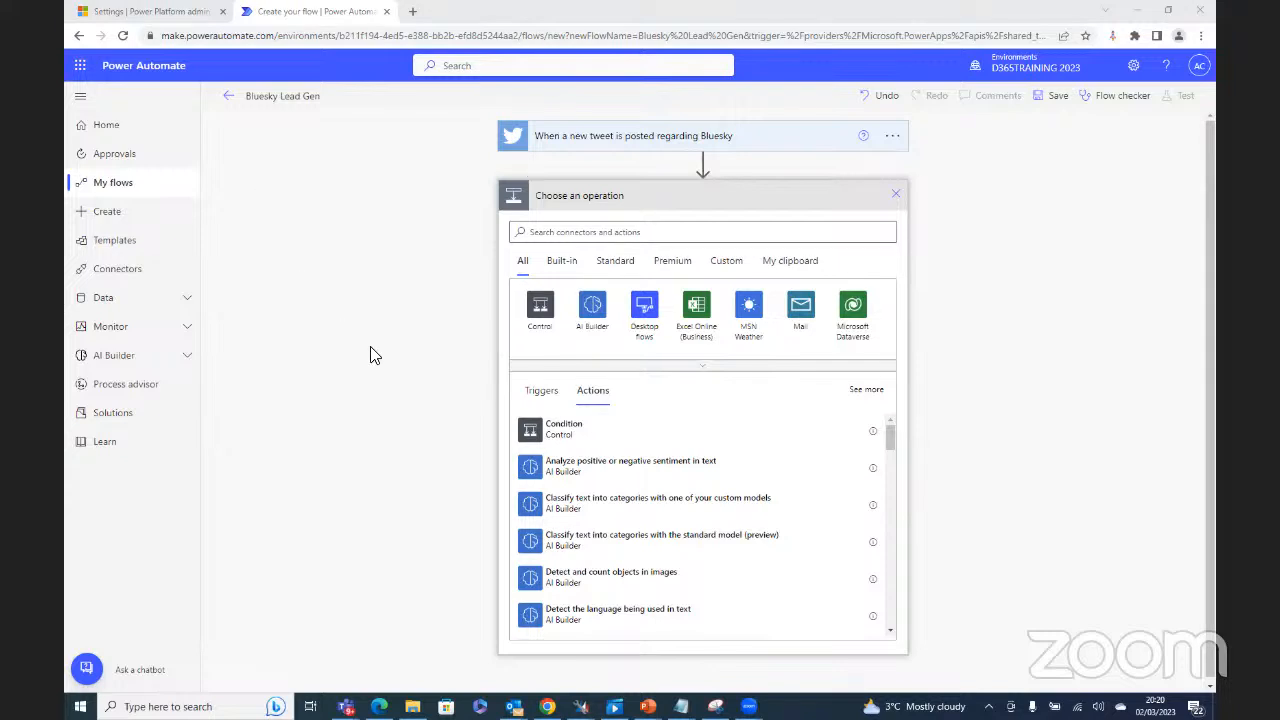
Step: Choose the Microsoft Dataverse connector for the new step
left_click(852, 312)
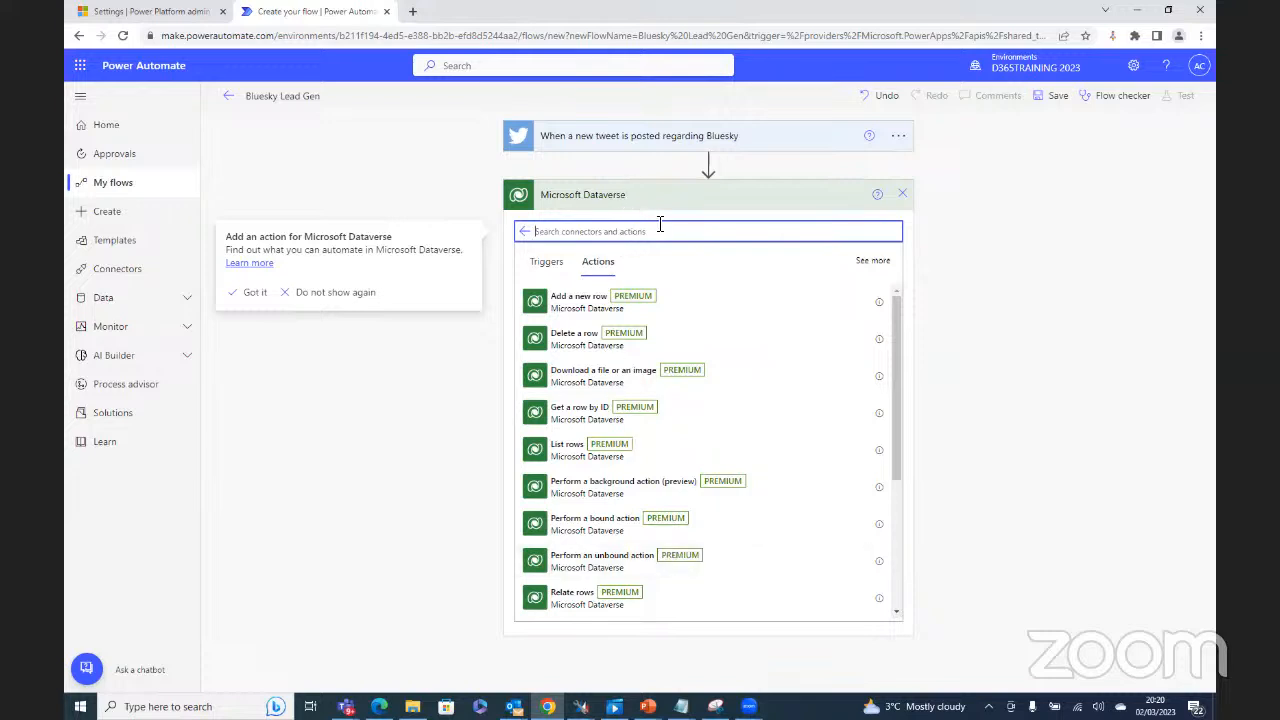
left_click(540, 268)
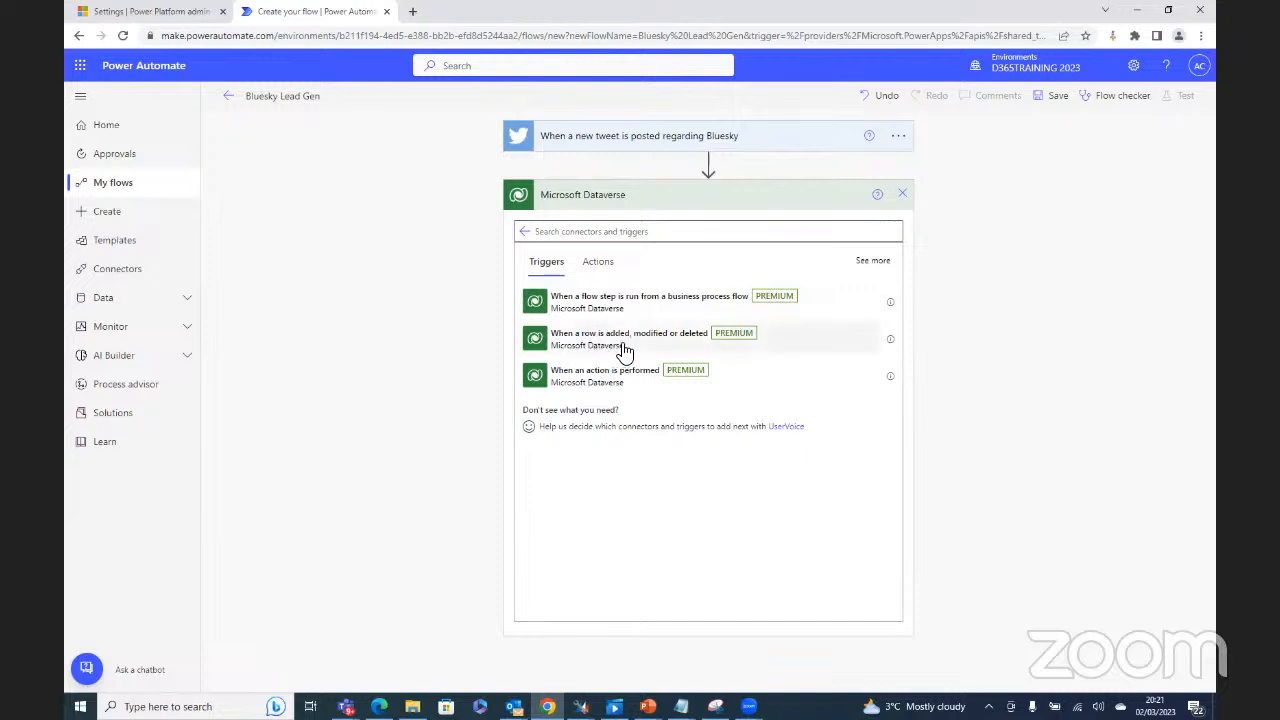
left_click(599, 262)
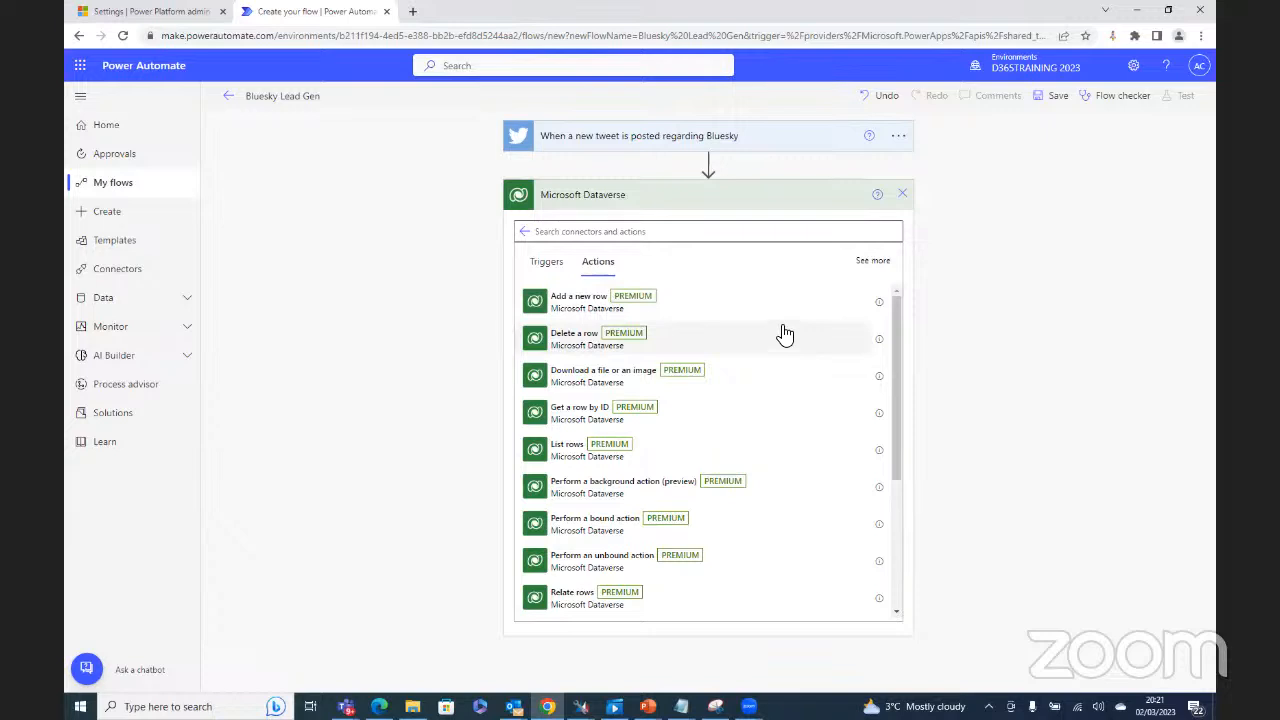
left_click_drag(894, 304, 871, 428)
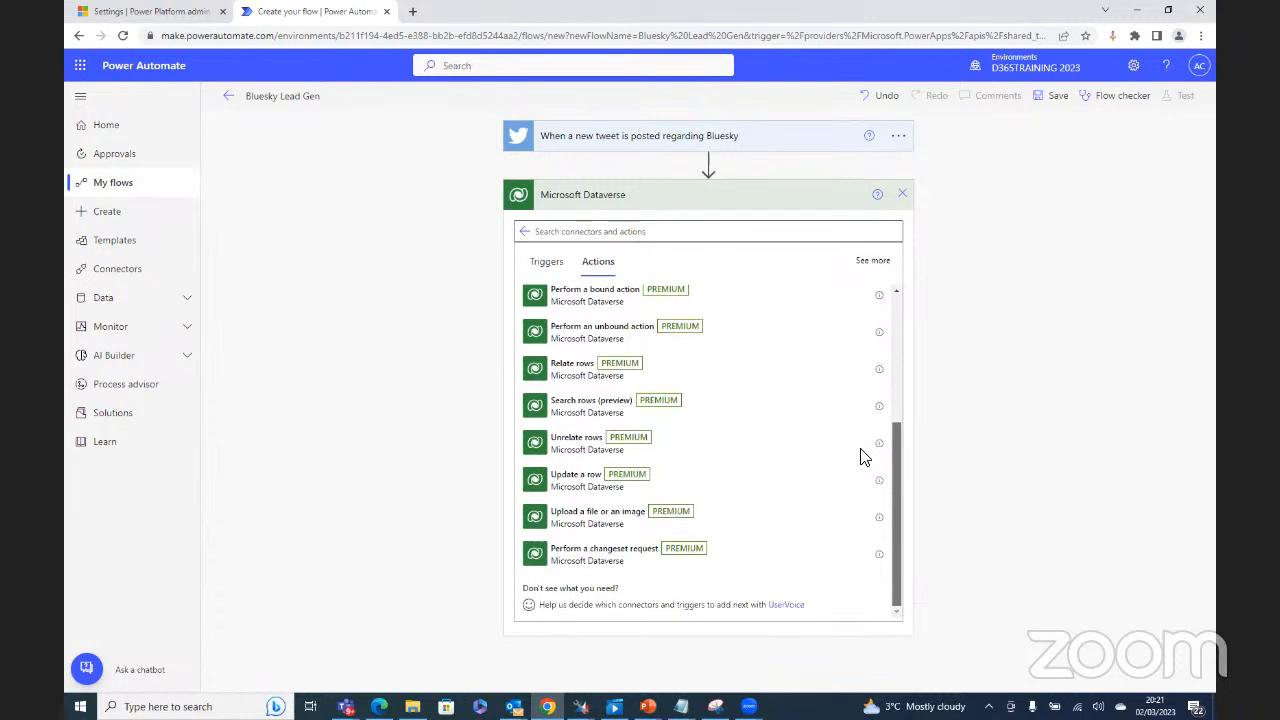
scroll(872, 430, "up", 1)
scroll(874, 415, "up", 3)
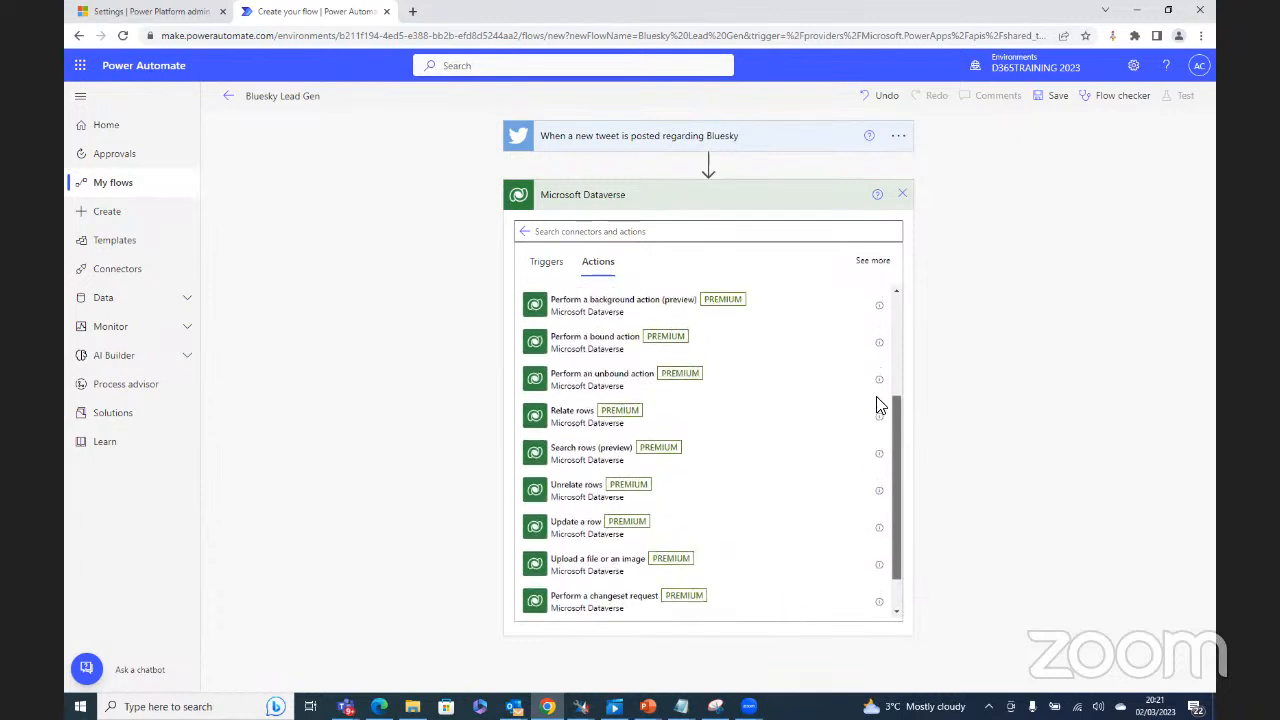
scroll(884, 383, "up", 2)
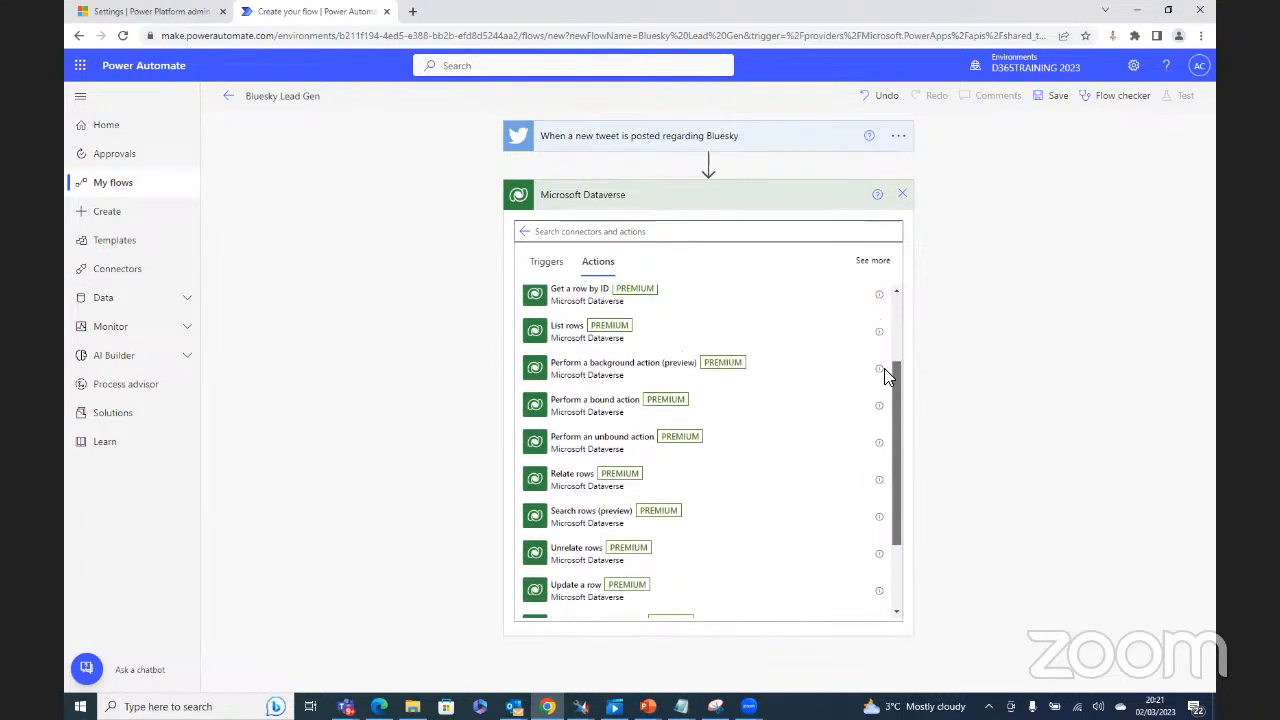
left_click_drag(892, 340, 886, 270)
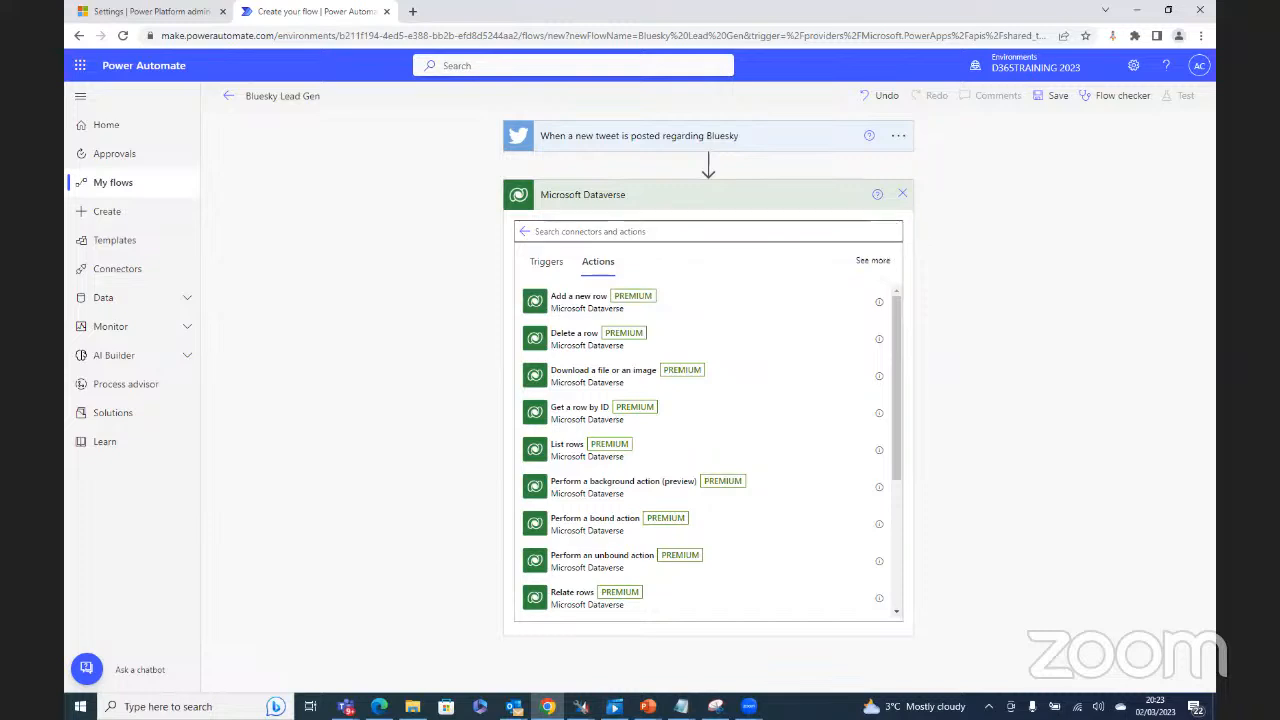
left_click(412, 12)
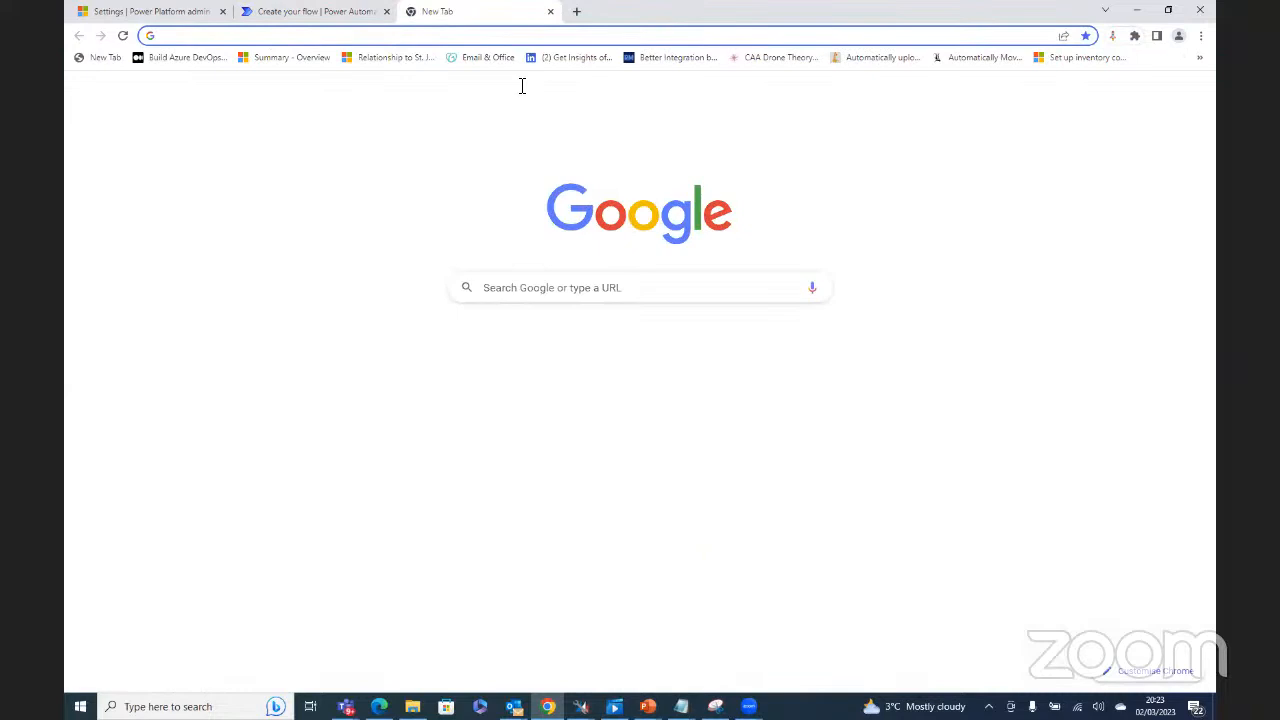
key("ctrl+w")
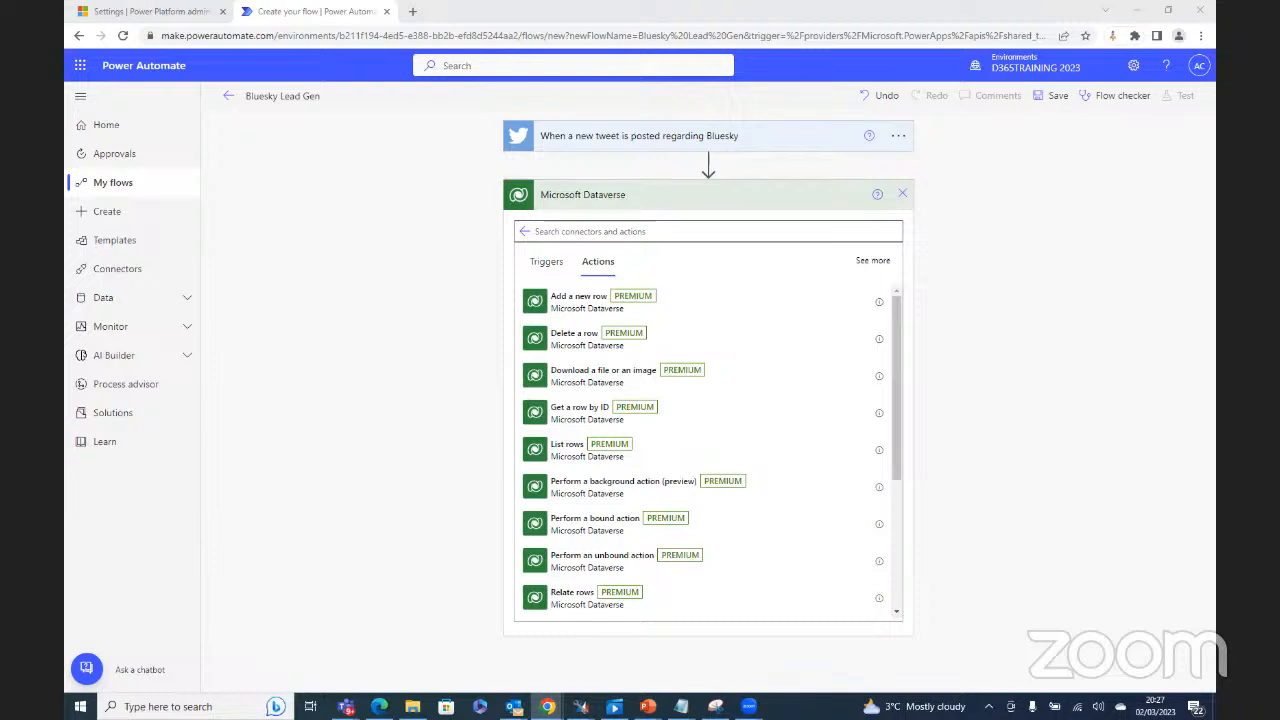
Step: Add the Dataverse 'Add a new row' action and browse its Table name list
left_click(577, 314)
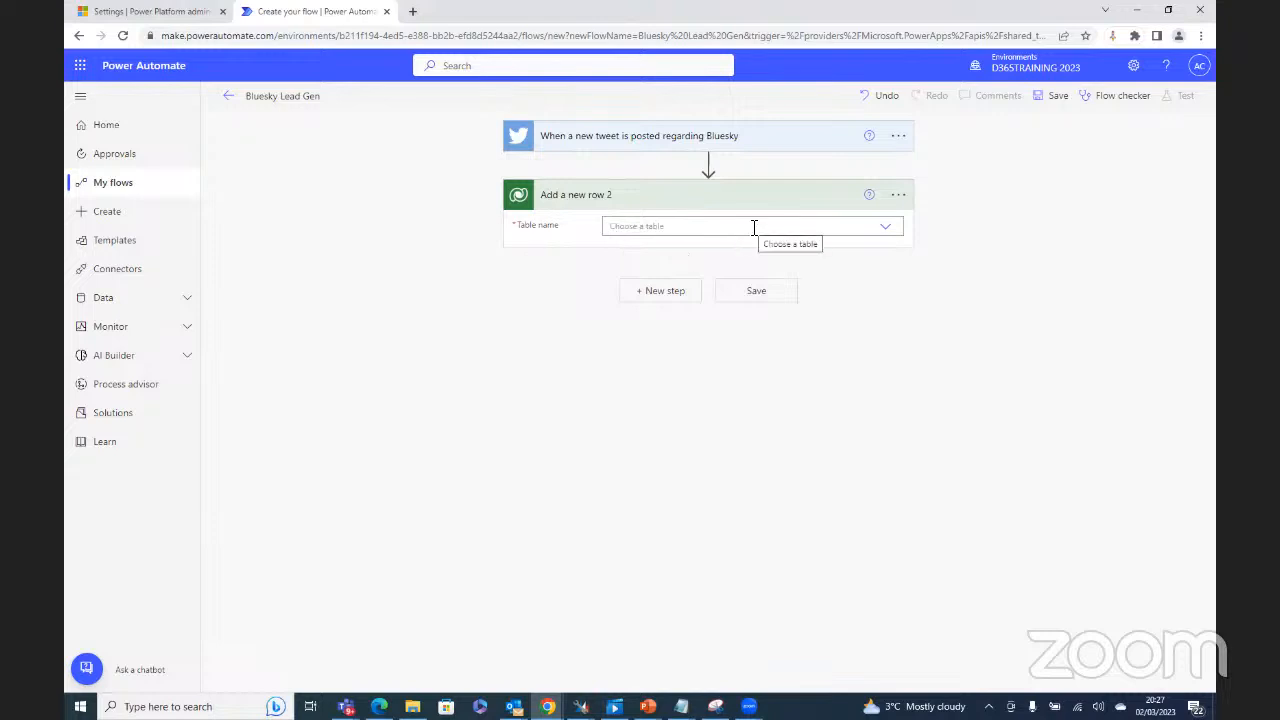
left_click(887, 234)
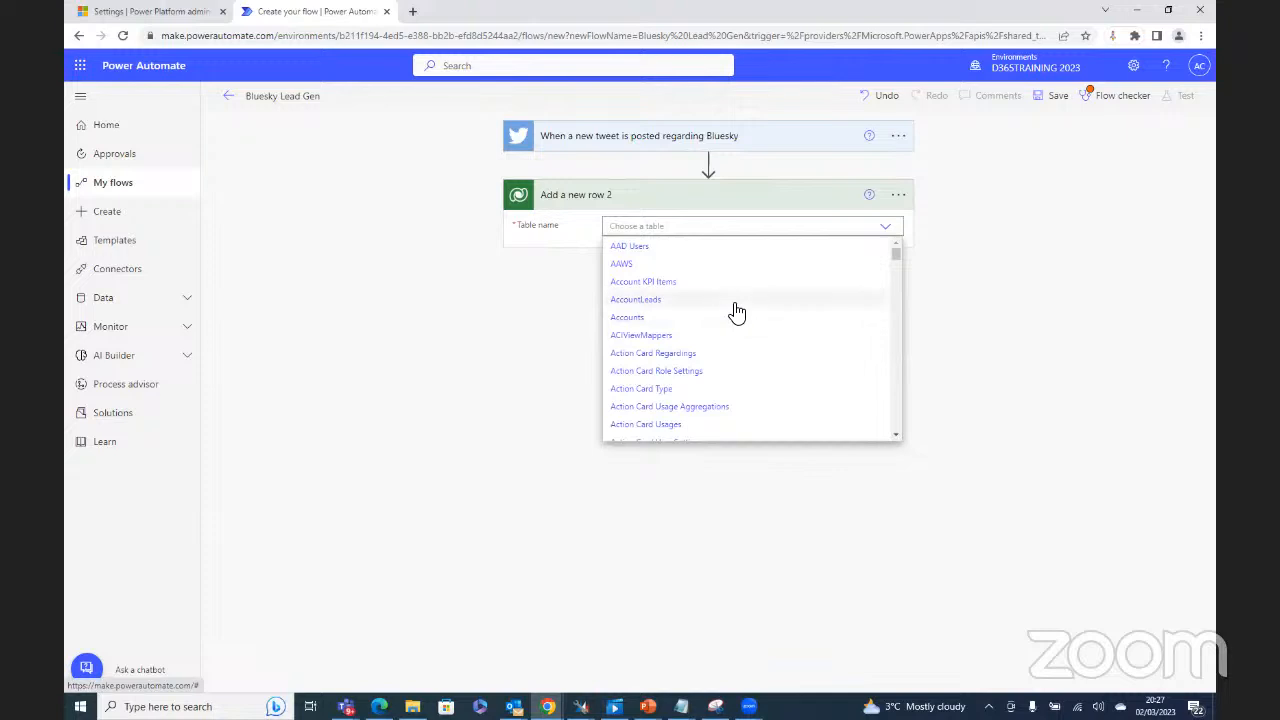
scroll(736, 311, "down", 5)
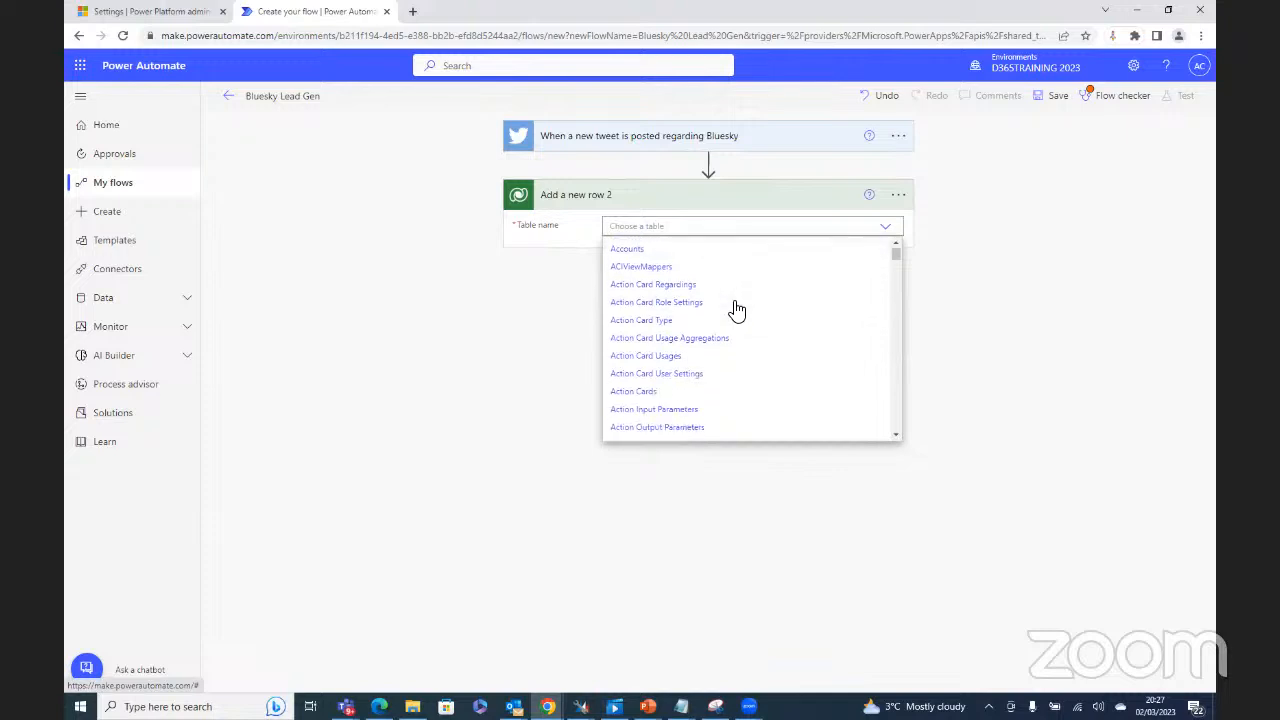
scroll(736, 311, "down", 3)
scroll(736, 311, "down", 10)
scroll(723, 329, "down", 6)
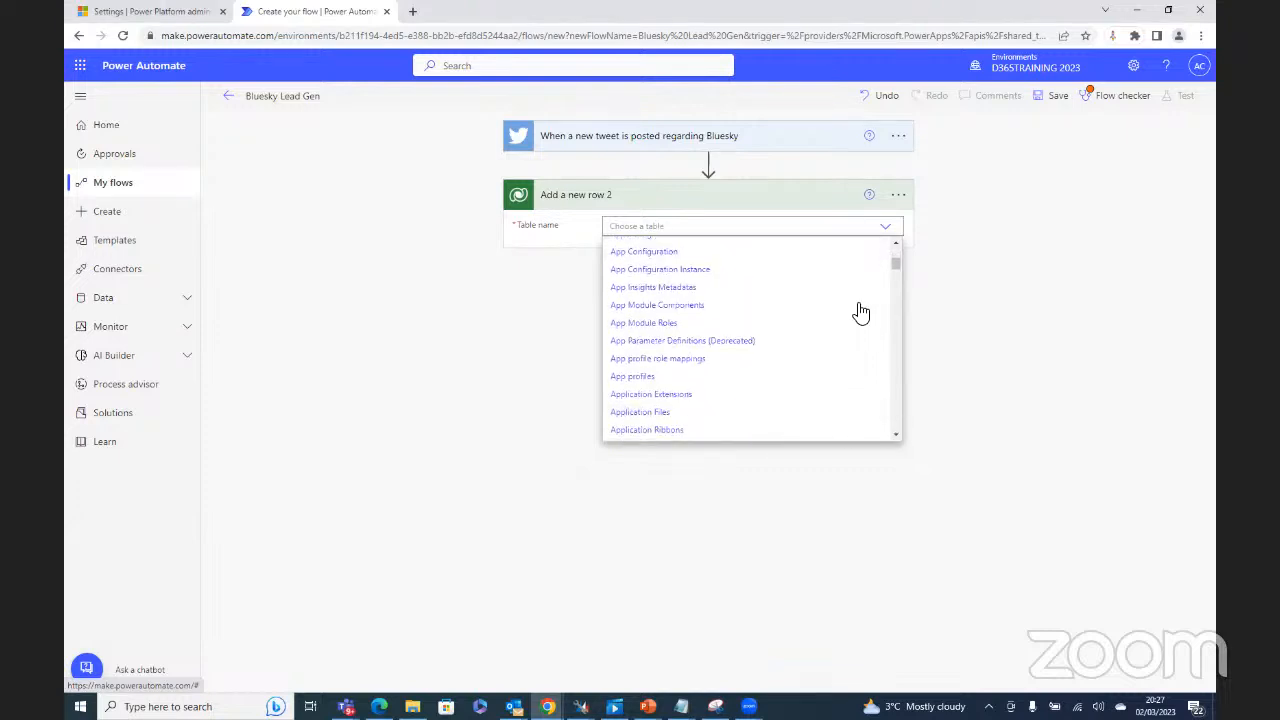
scroll(866, 302, "up", 3)
scroll(869, 302, "up", 8)
scroll(868, 301, "up", 3)
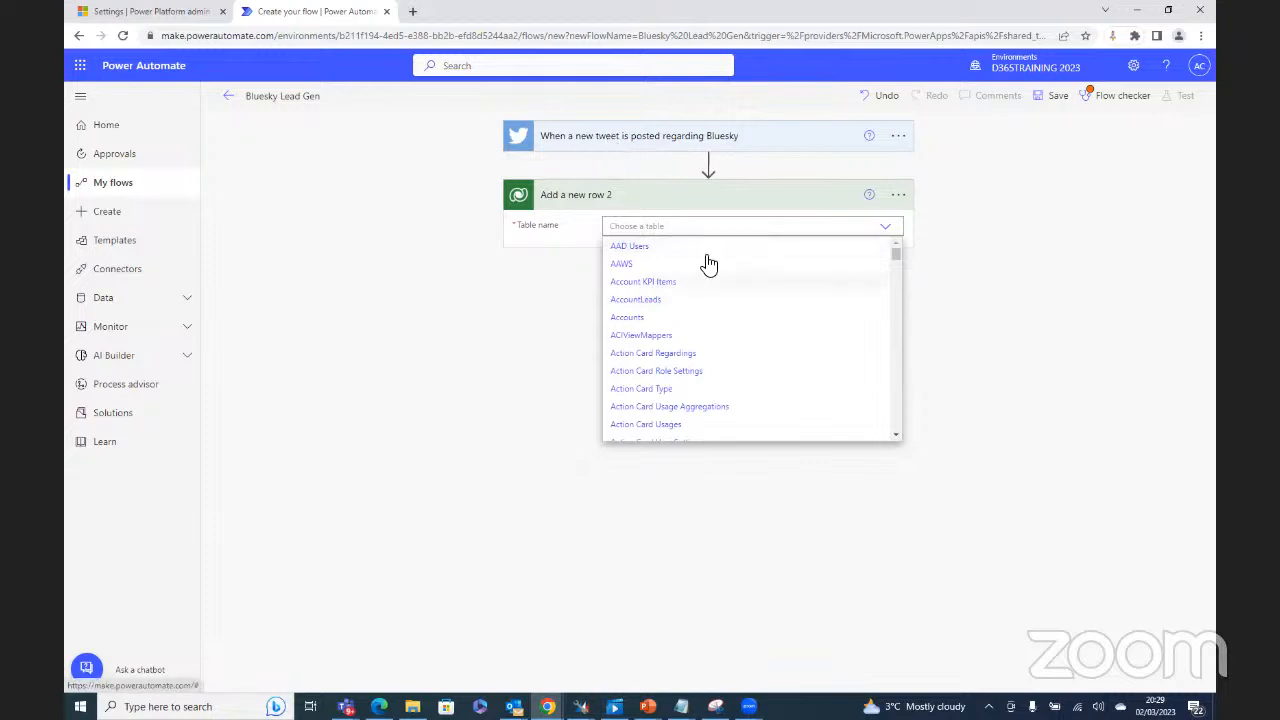
Step: Scroll the table list to the L entries and pick Leads for 'Add a new row 2'
scroll(766, 350, "down", 3)
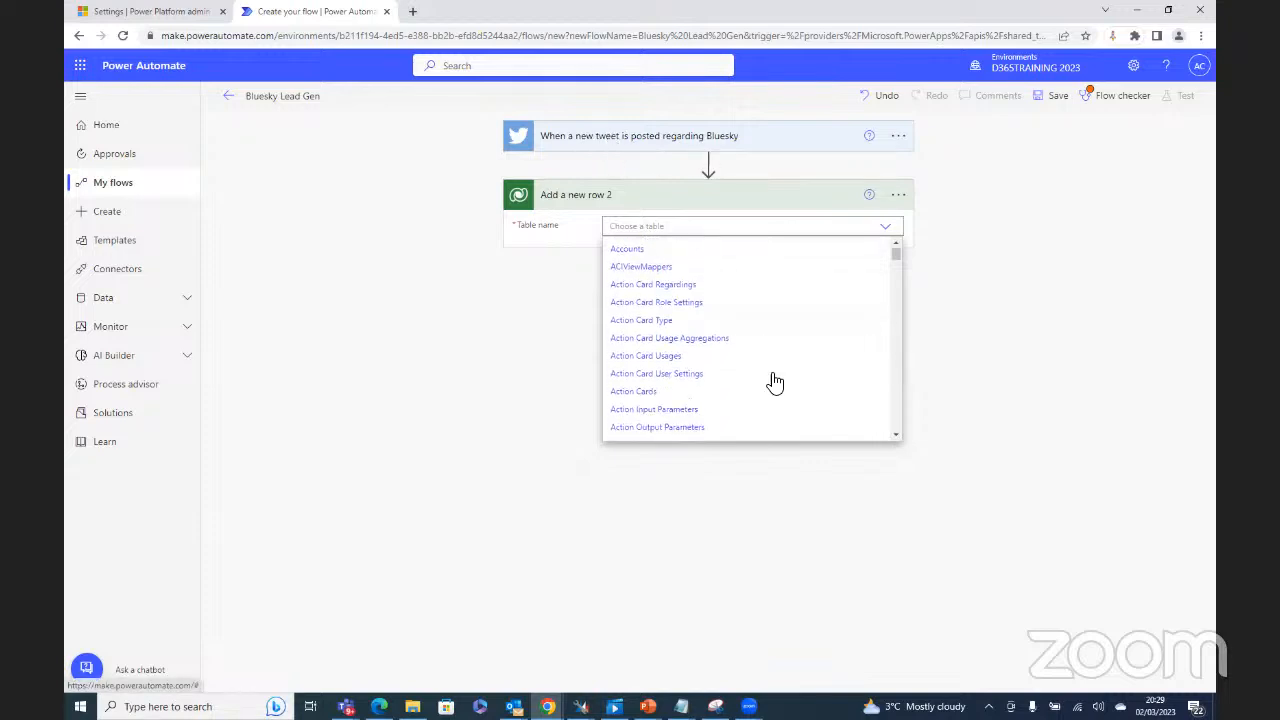
left_click_drag(894, 258, 896, 342)
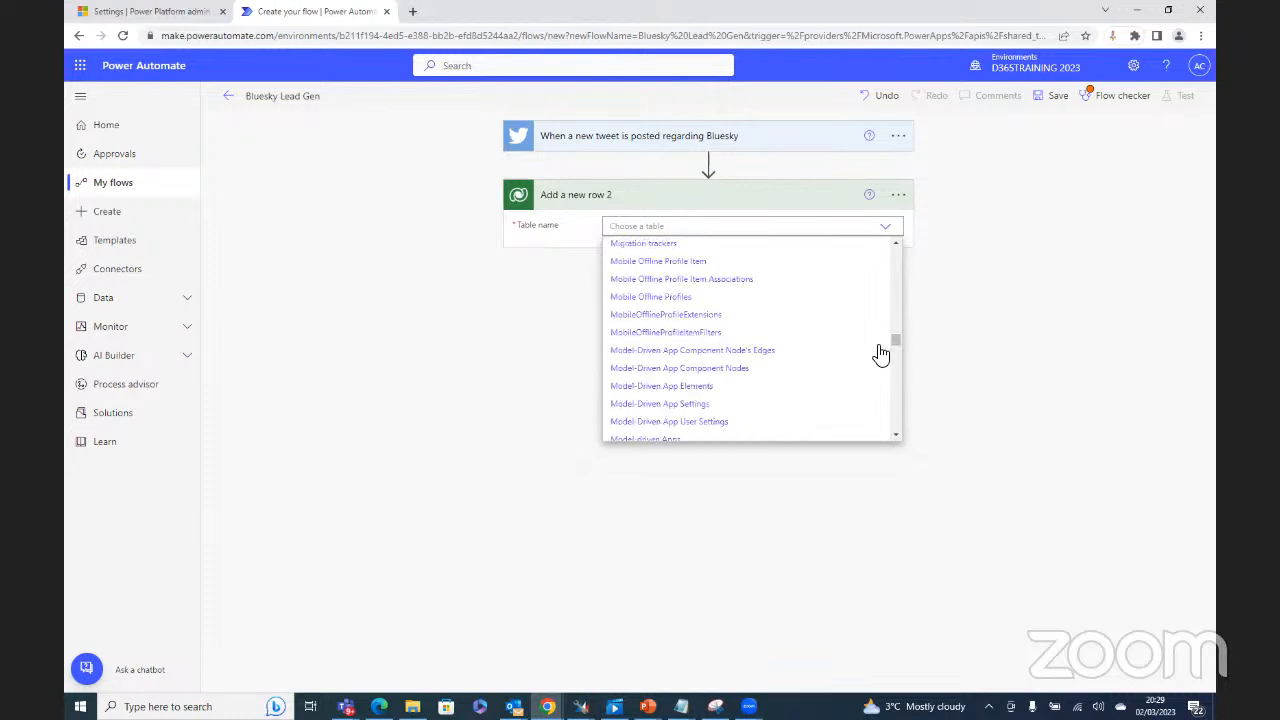
scroll(808, 358, "up", 5)
scroll(808, 355, "up", 5)
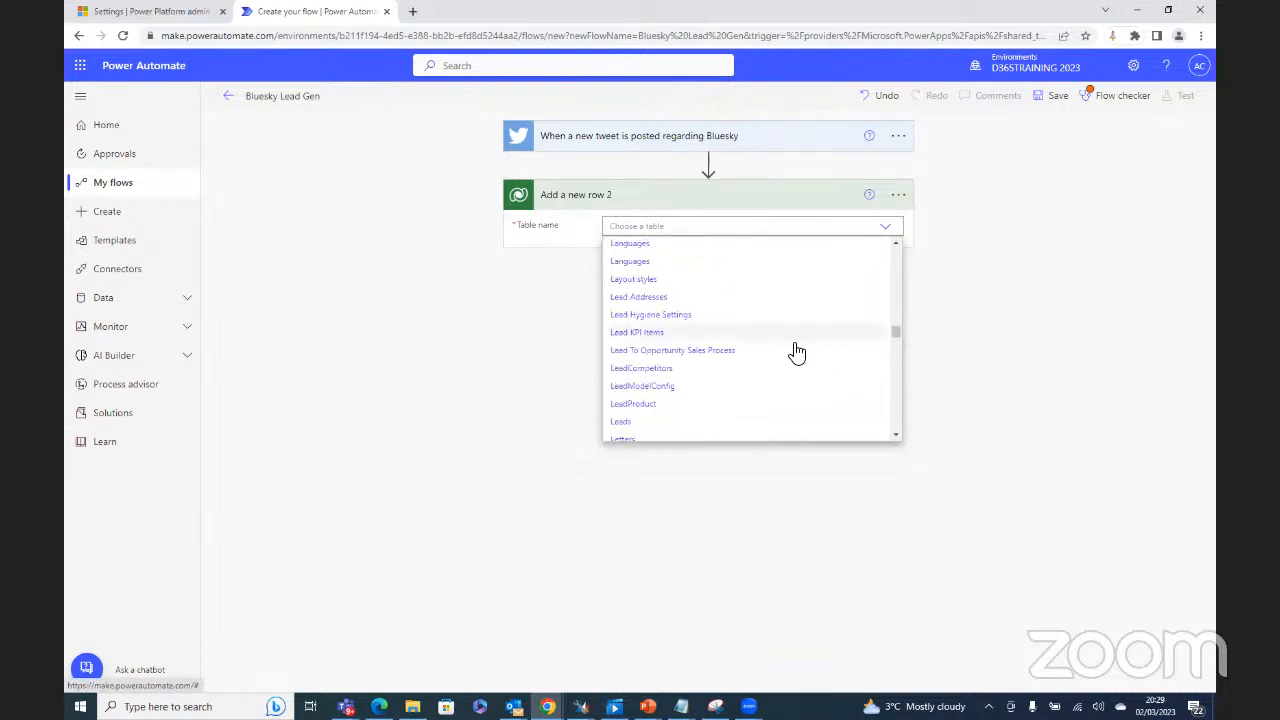
scroll(790, 380, "down", 2)
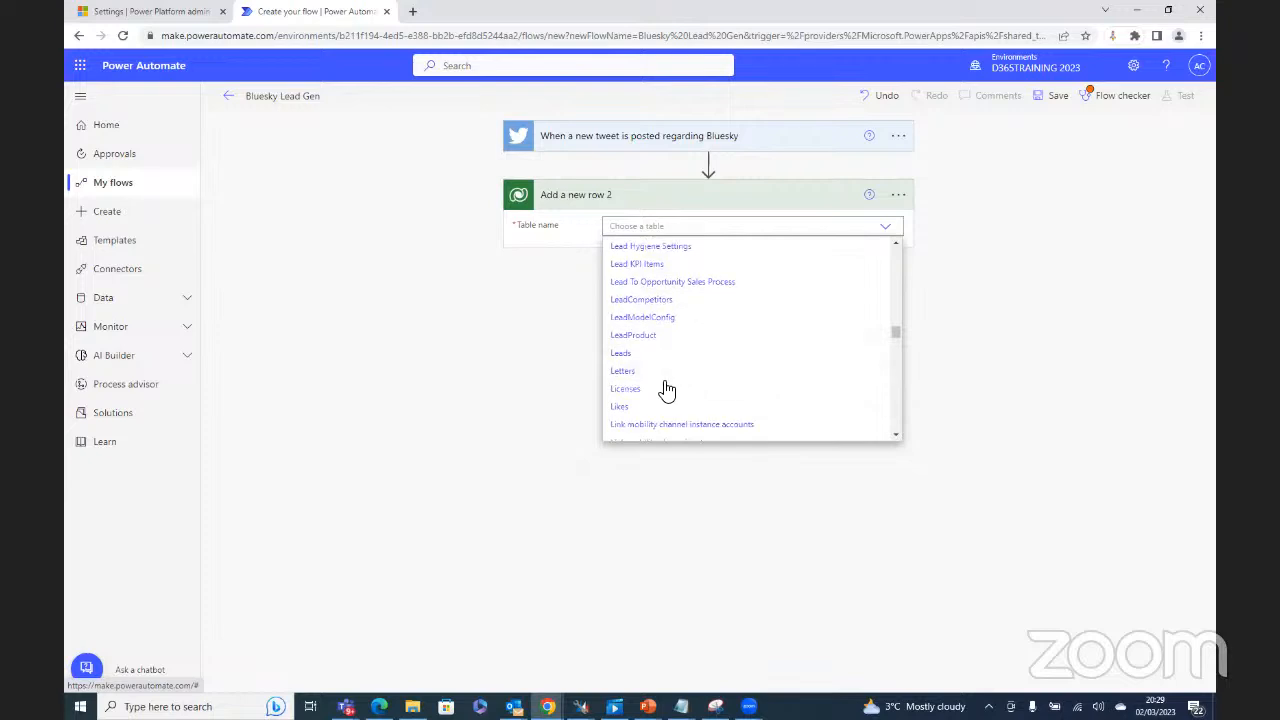
left_click(622, 355)
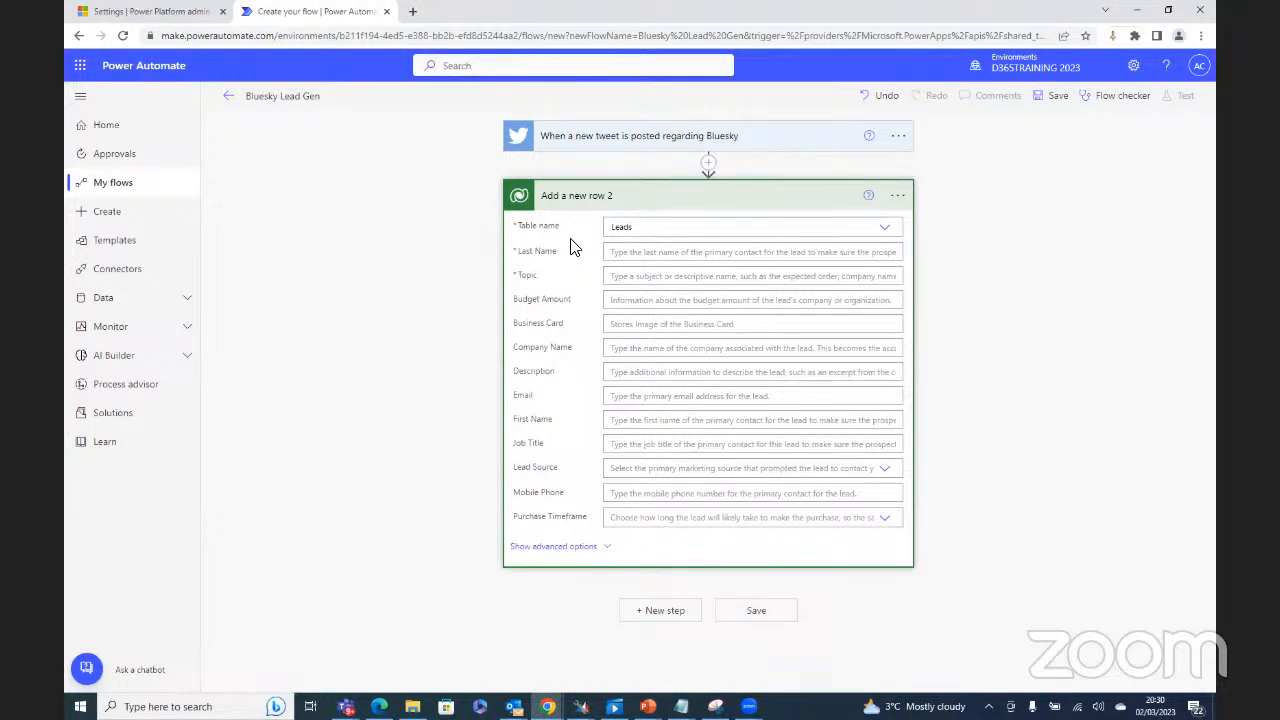
Step: Fill Last Name with dynamic 'User name' and Topic with dynamic 'Tweet text'
left_click(645, 254)
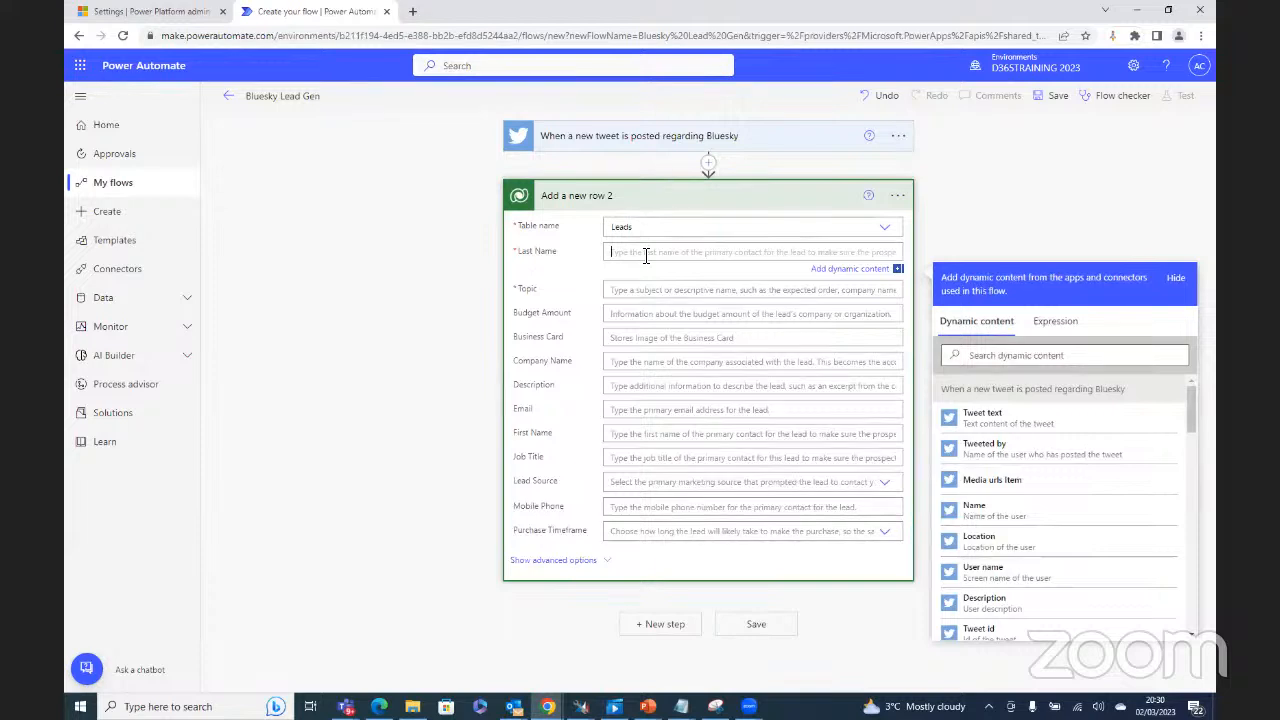
type("kdkdkdk")
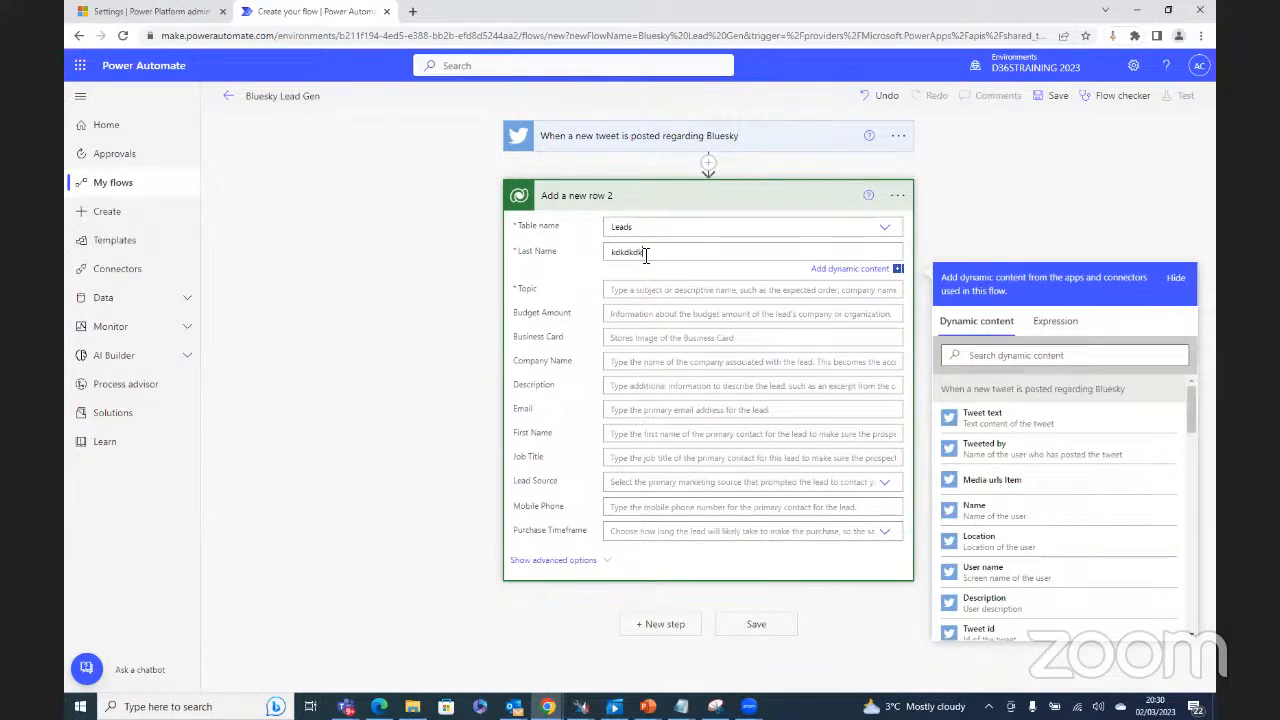
key("BackSpace")
key("BackSpace")
key("BackSpace")
key("BackSpace")
key("BackSpace")
key("BackSpace")
key("BackSpace")
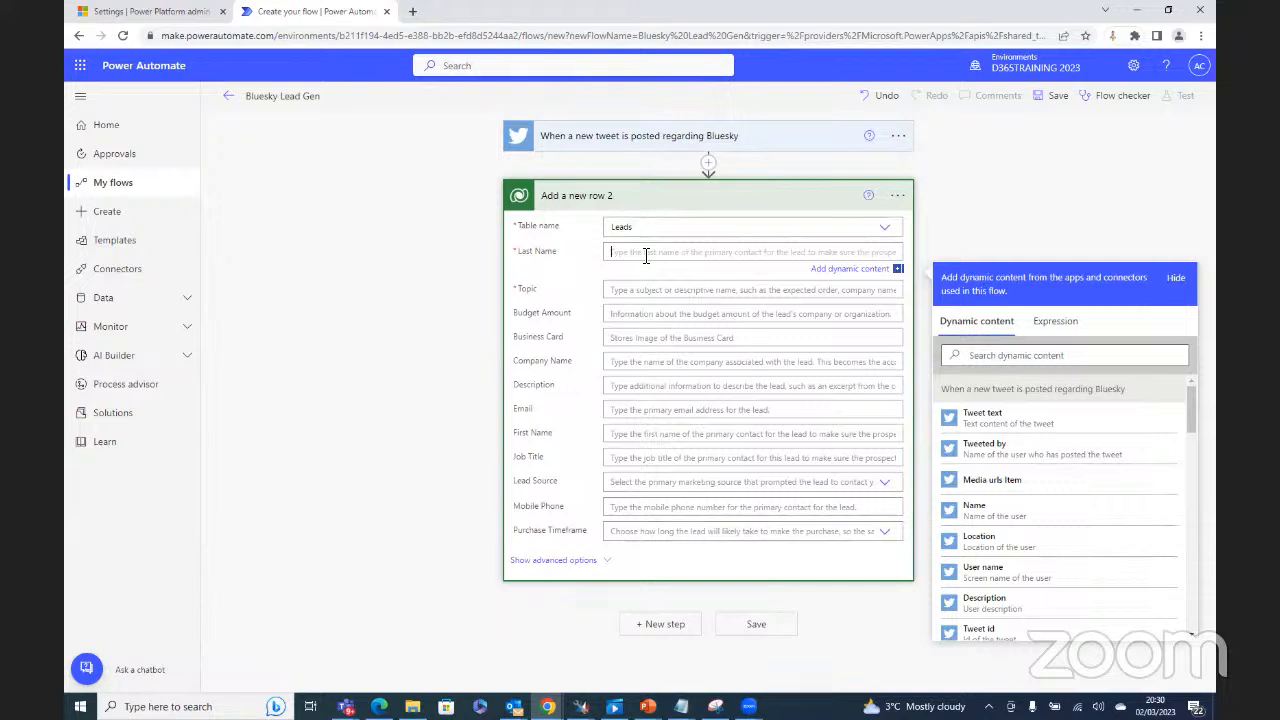
left_click(978, 578)
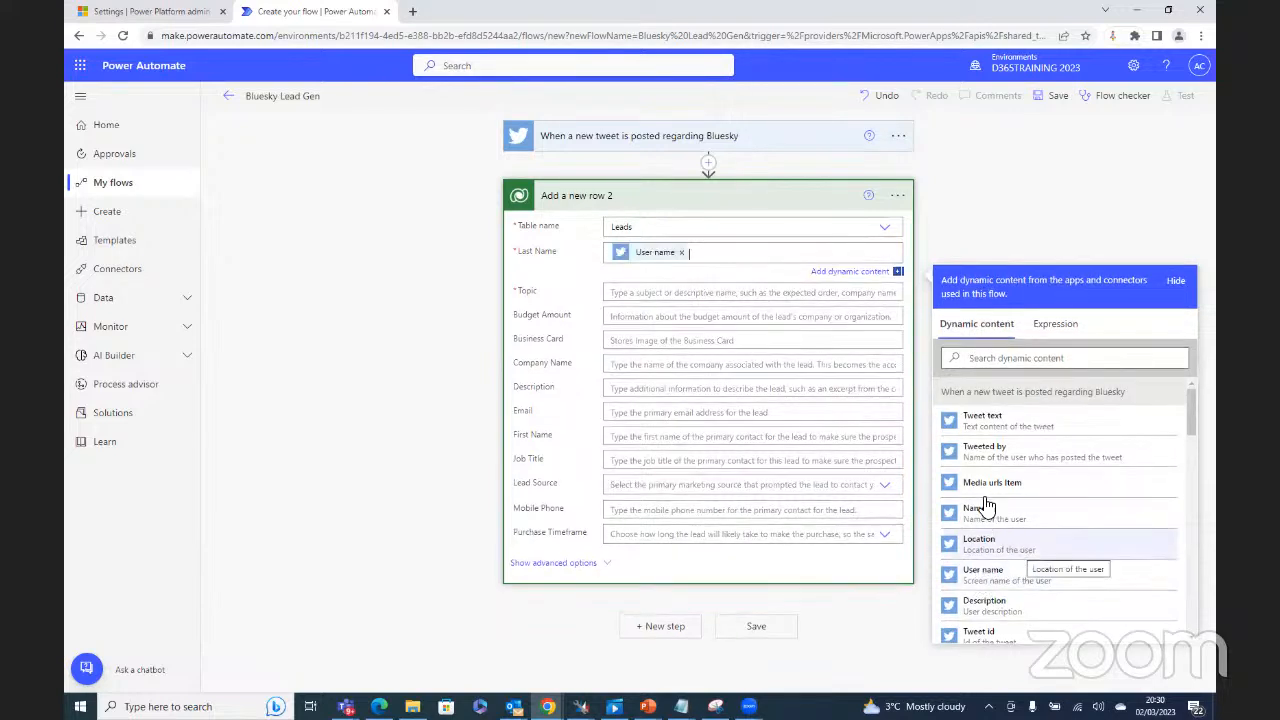
left_click(698, 298)
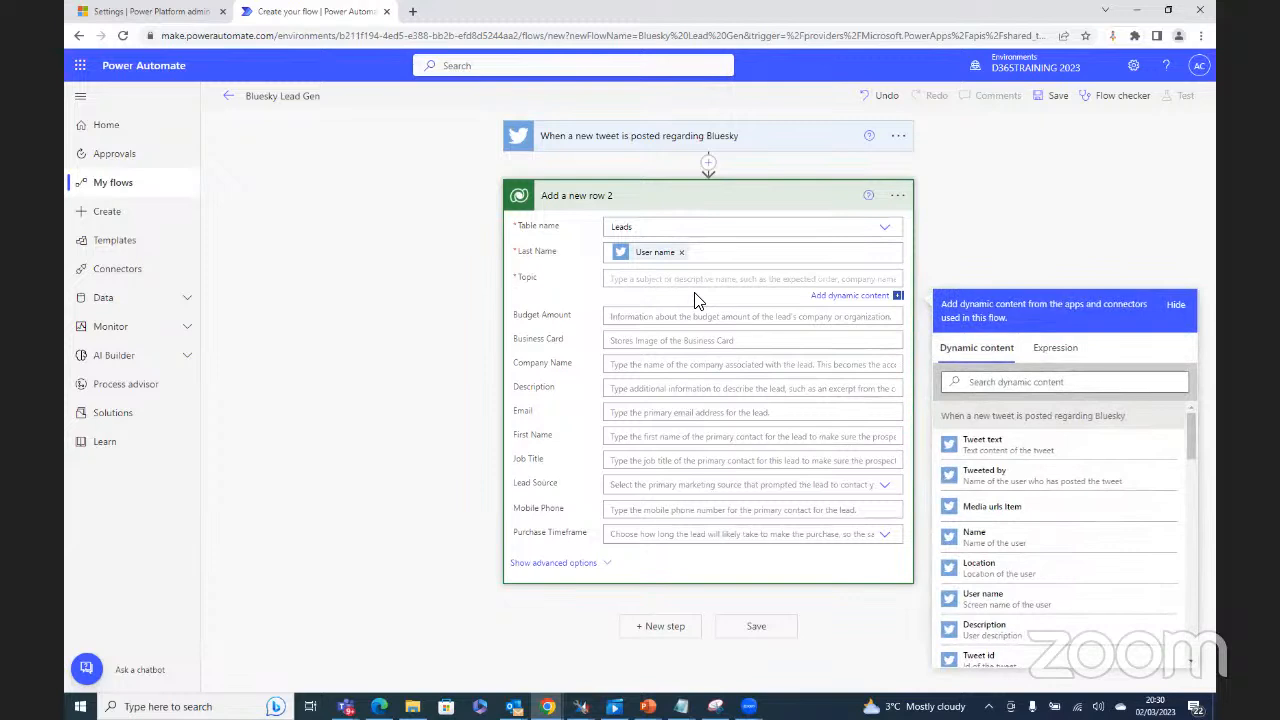
left_click(985, 443)
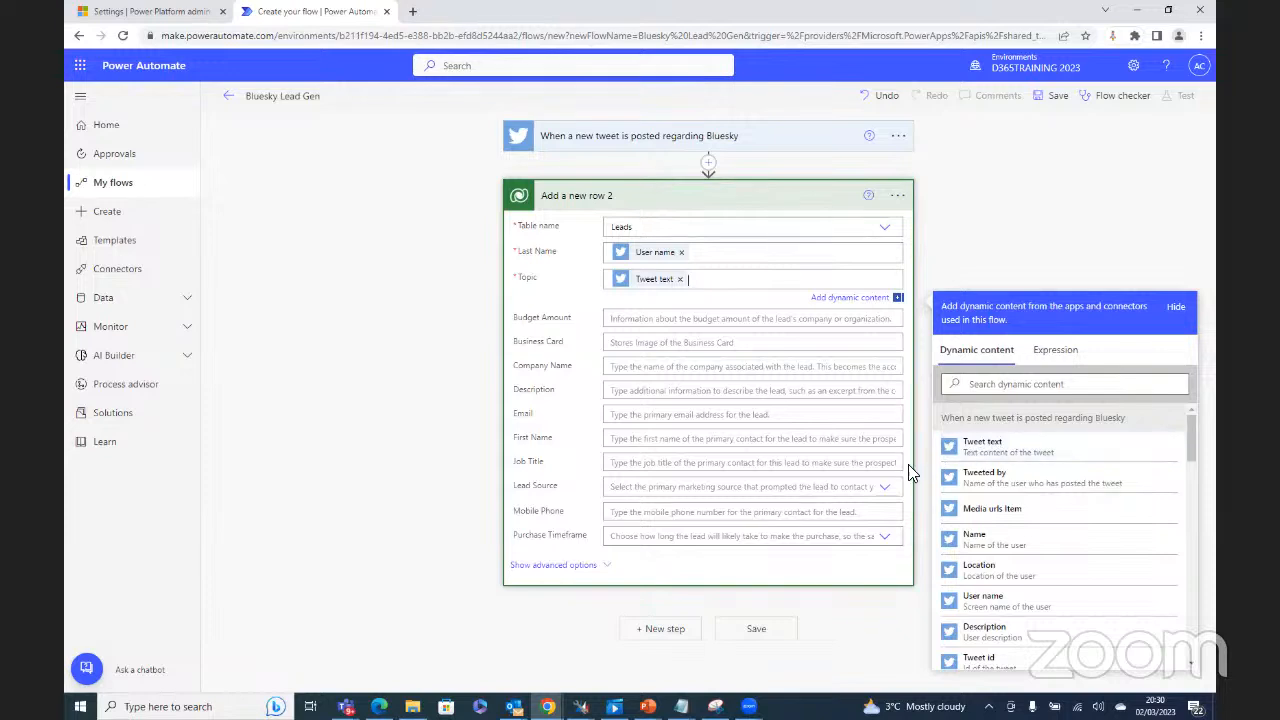
left_click(588, 577)
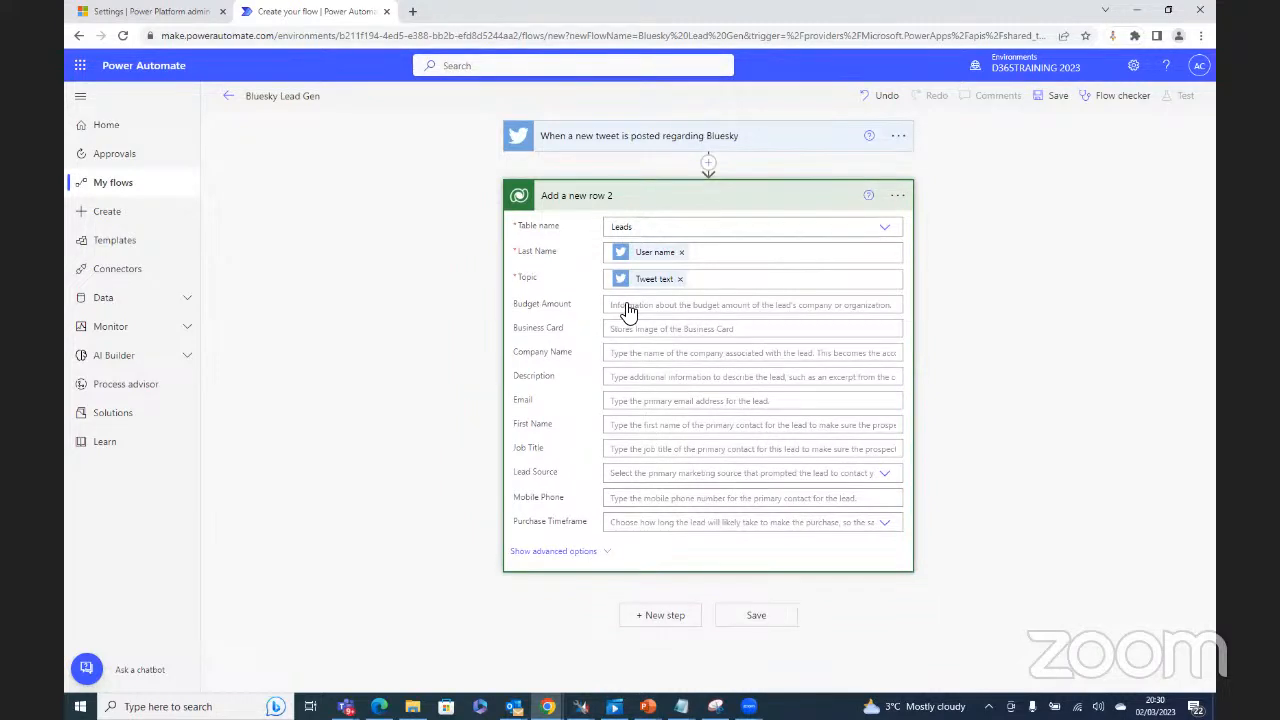
Step: Reveal the advanced Lead fields and scroll through the address and deprecated fields, then back up
left_click(735, 312)
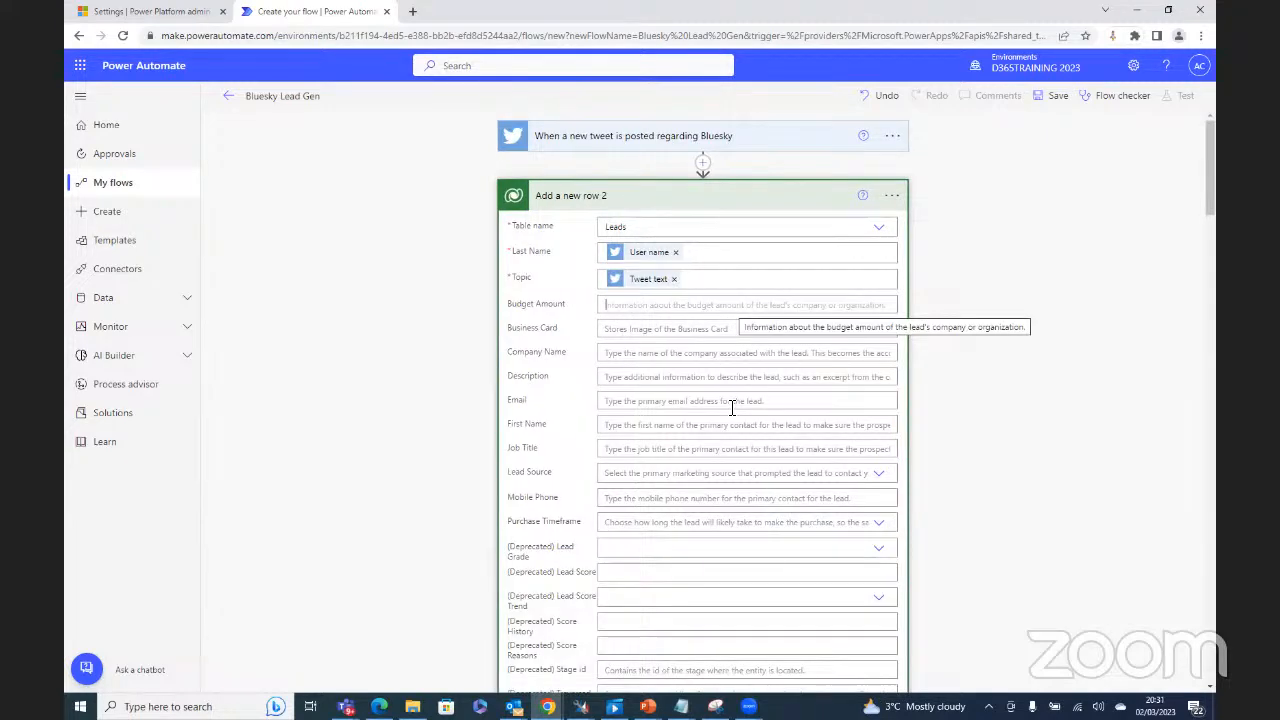
scroll(732, 406, "down", 1)
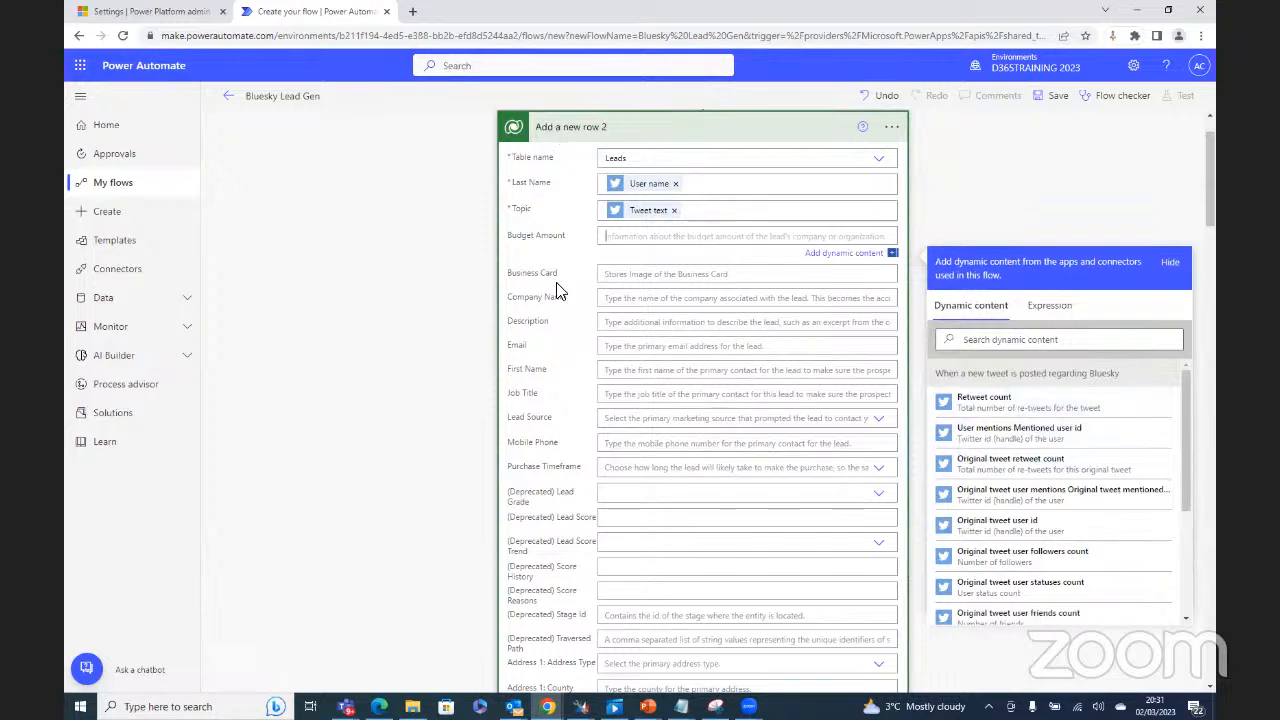
scroll(540, 432, "down", 1)
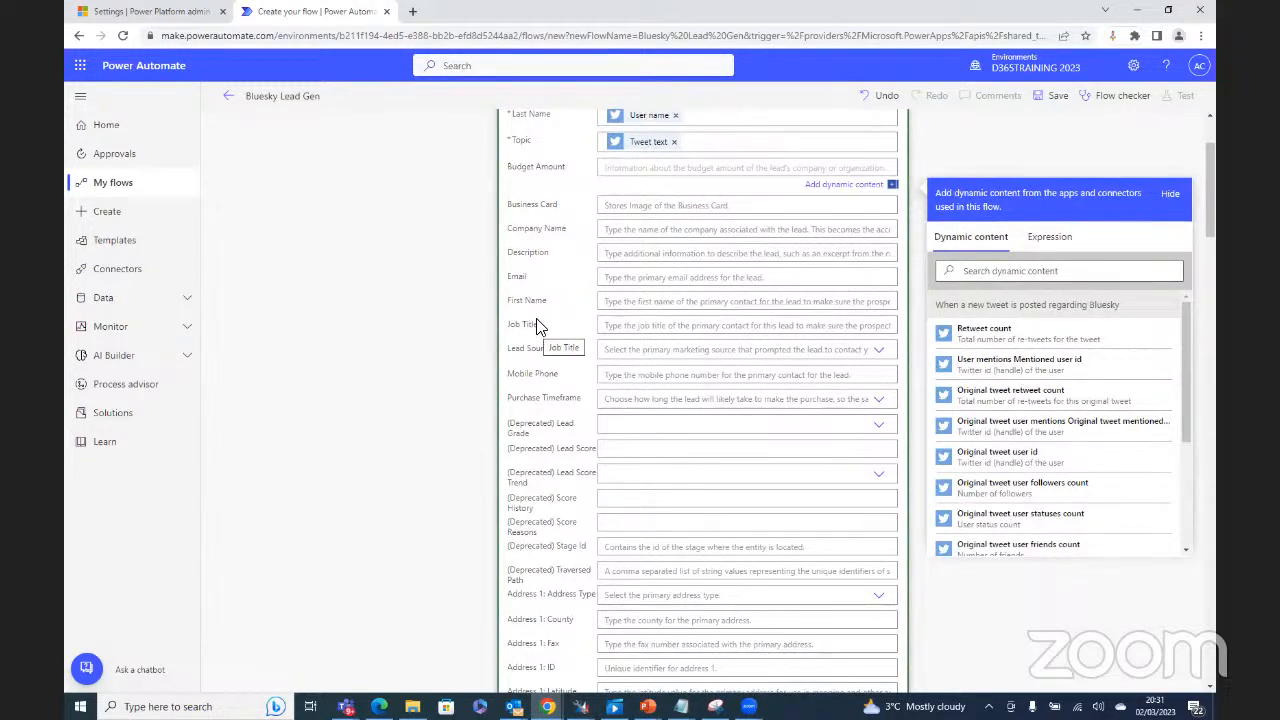
scroll(571, 460, "down", 3)
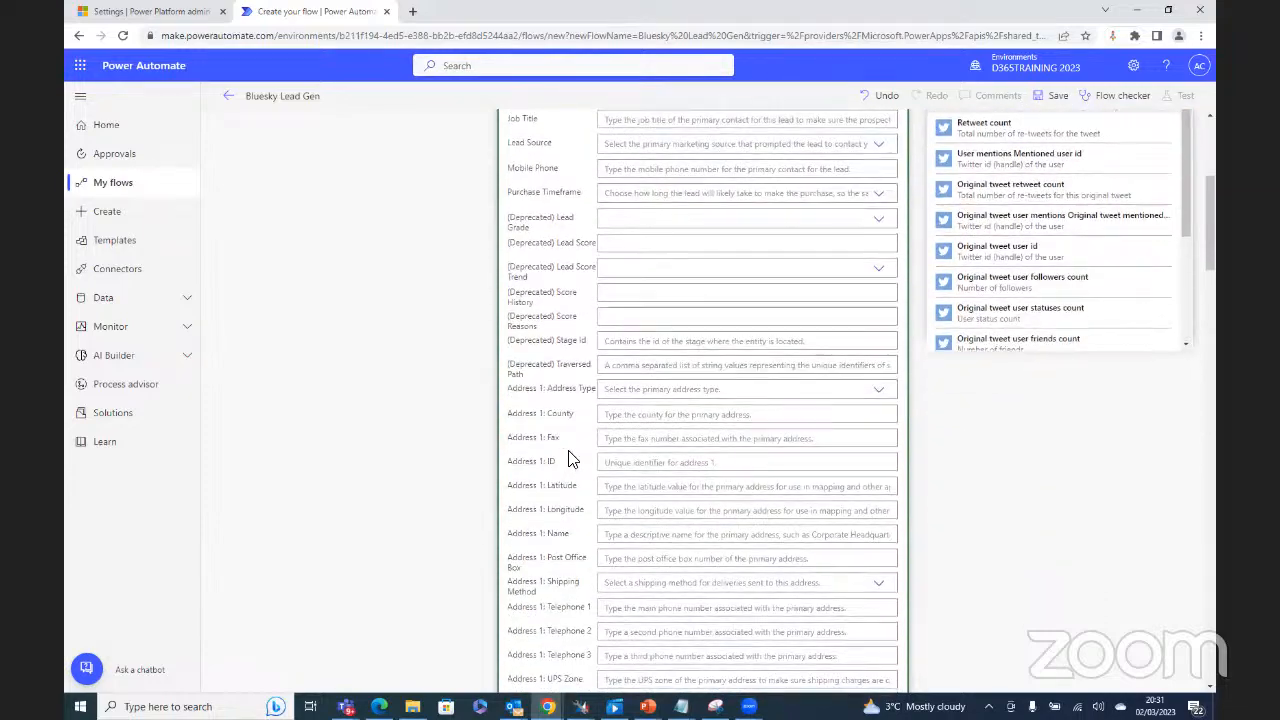
scroll(571, 460, "down", 8)
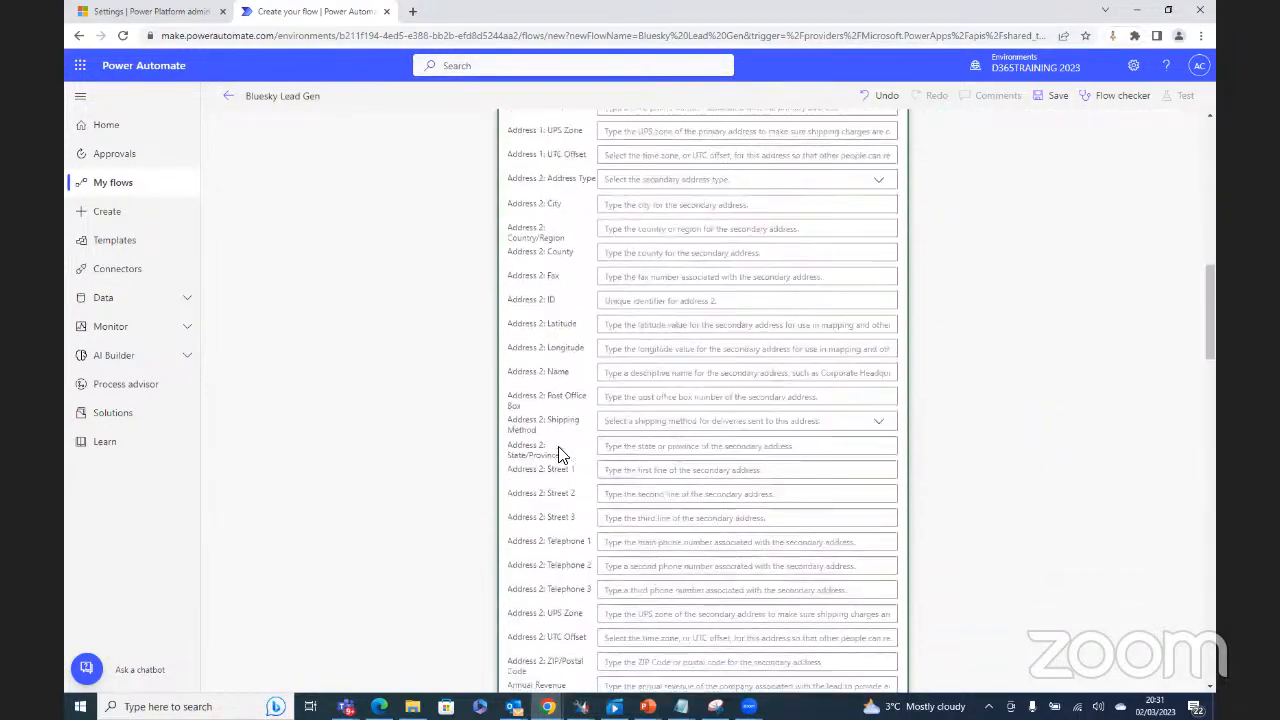
scroll(560, 455, "down", 10)
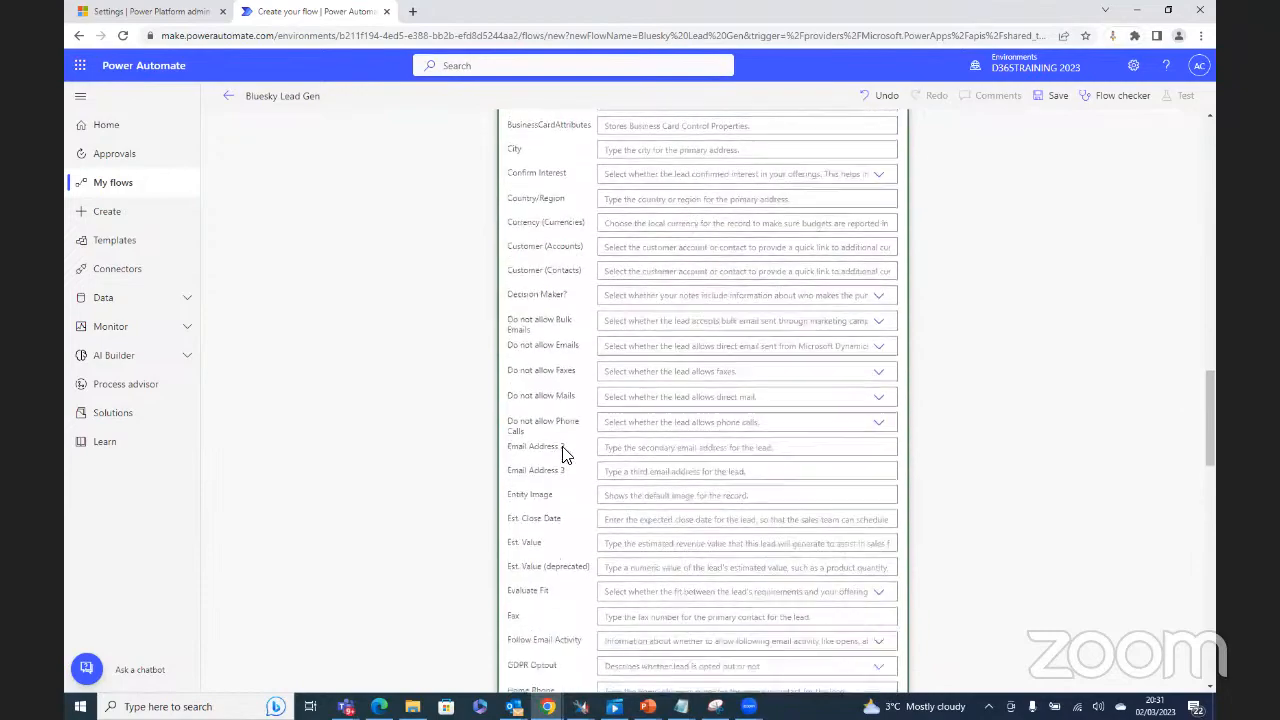
scroll(558, 456, "up", 10)
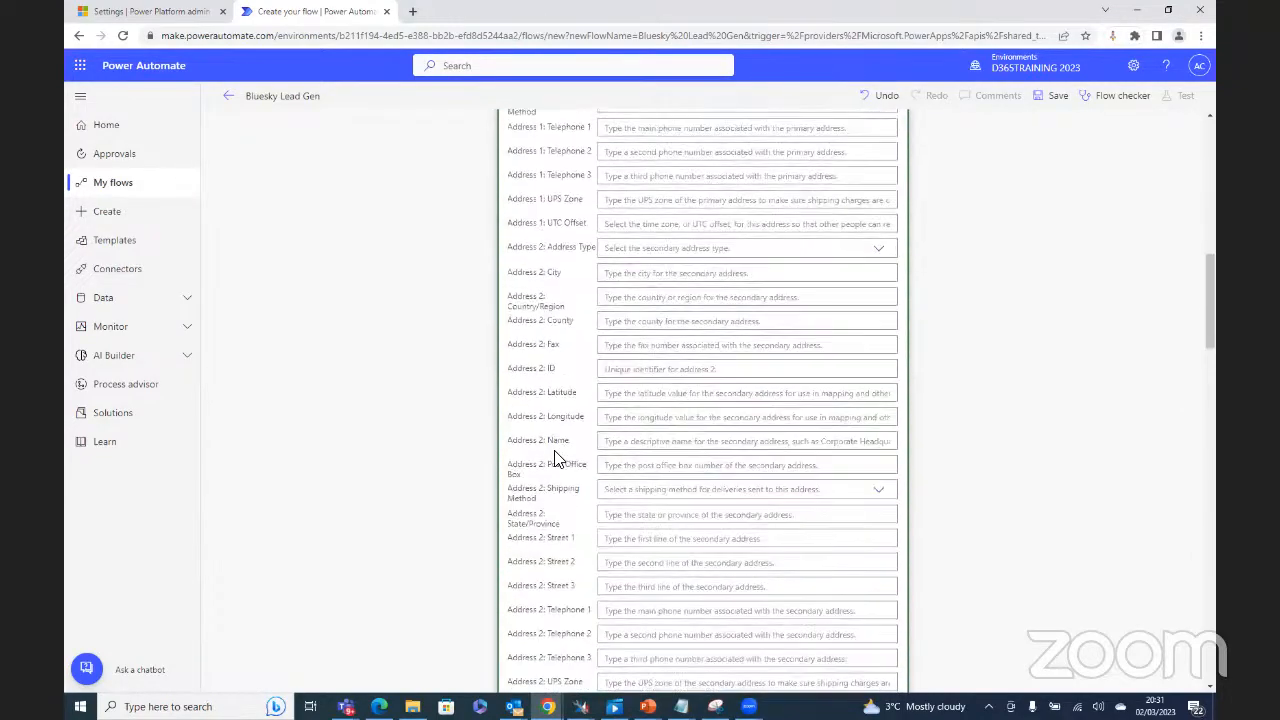
scroll(558, 458, "up", 15)
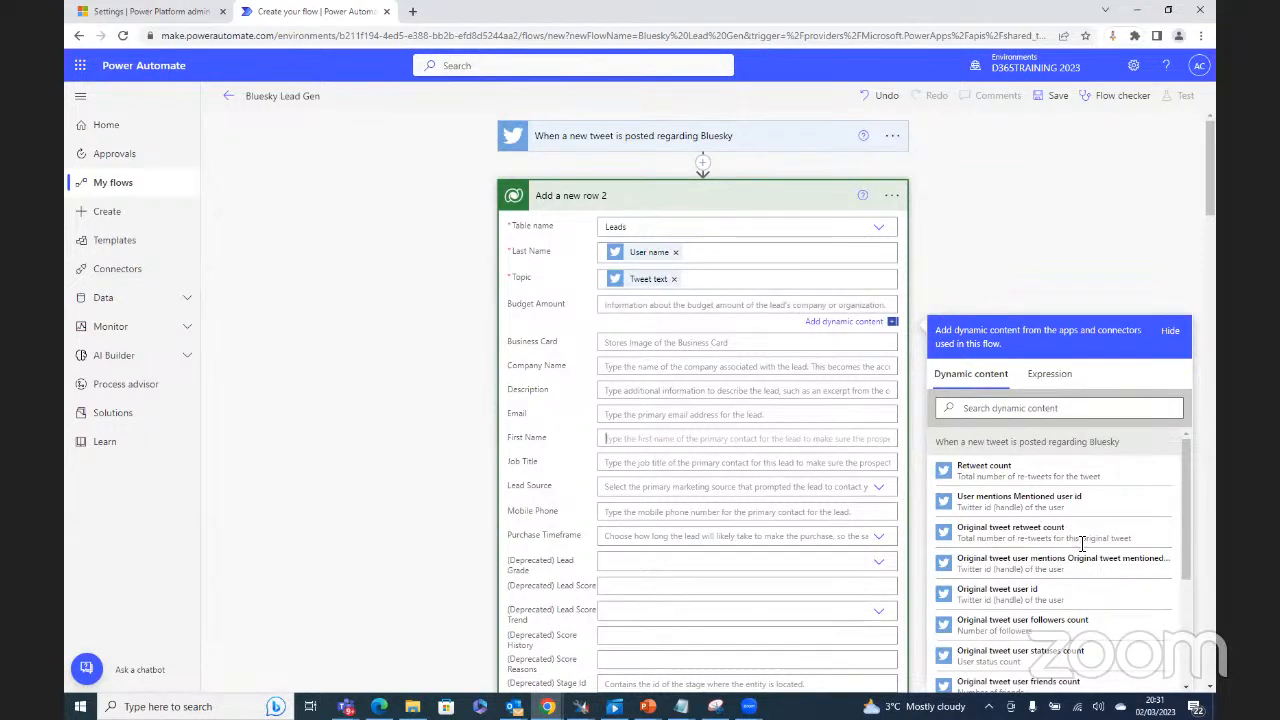
Step: Map First Name in Add a new row 2 to the tweet's Name and save the flow
scroll(1120, 555, "down", 3)
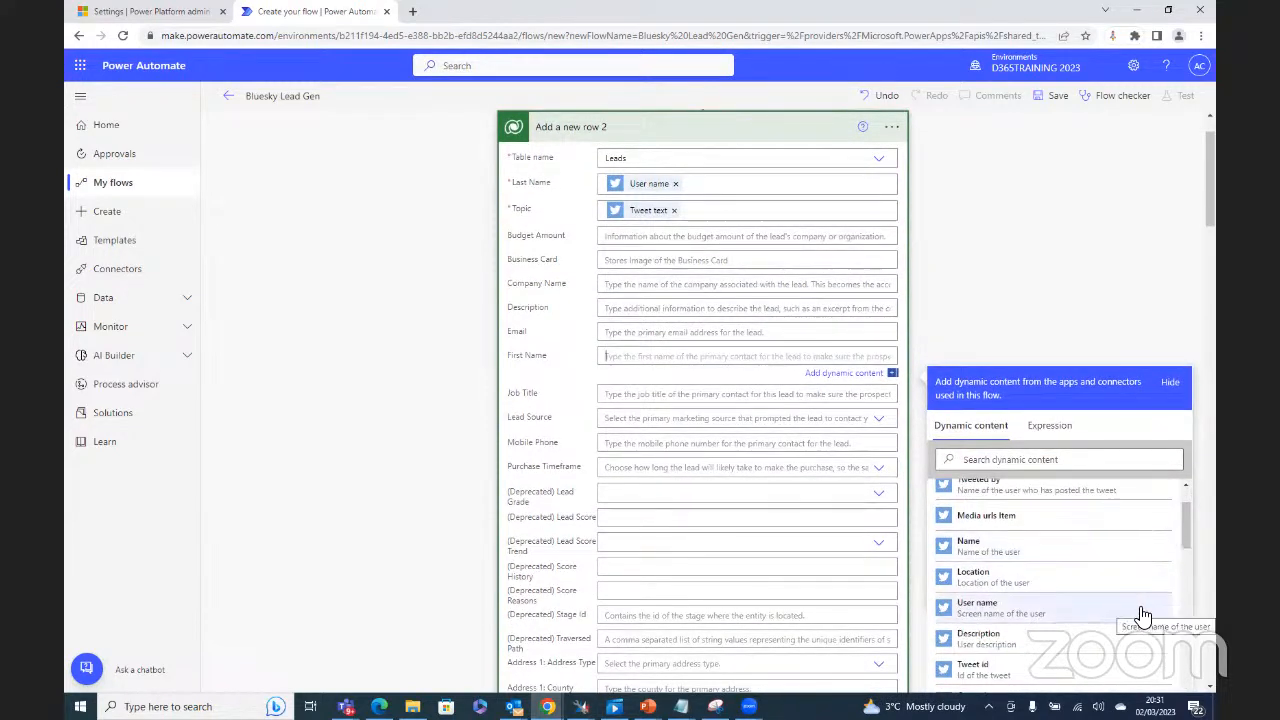
left_click(1010, 552)
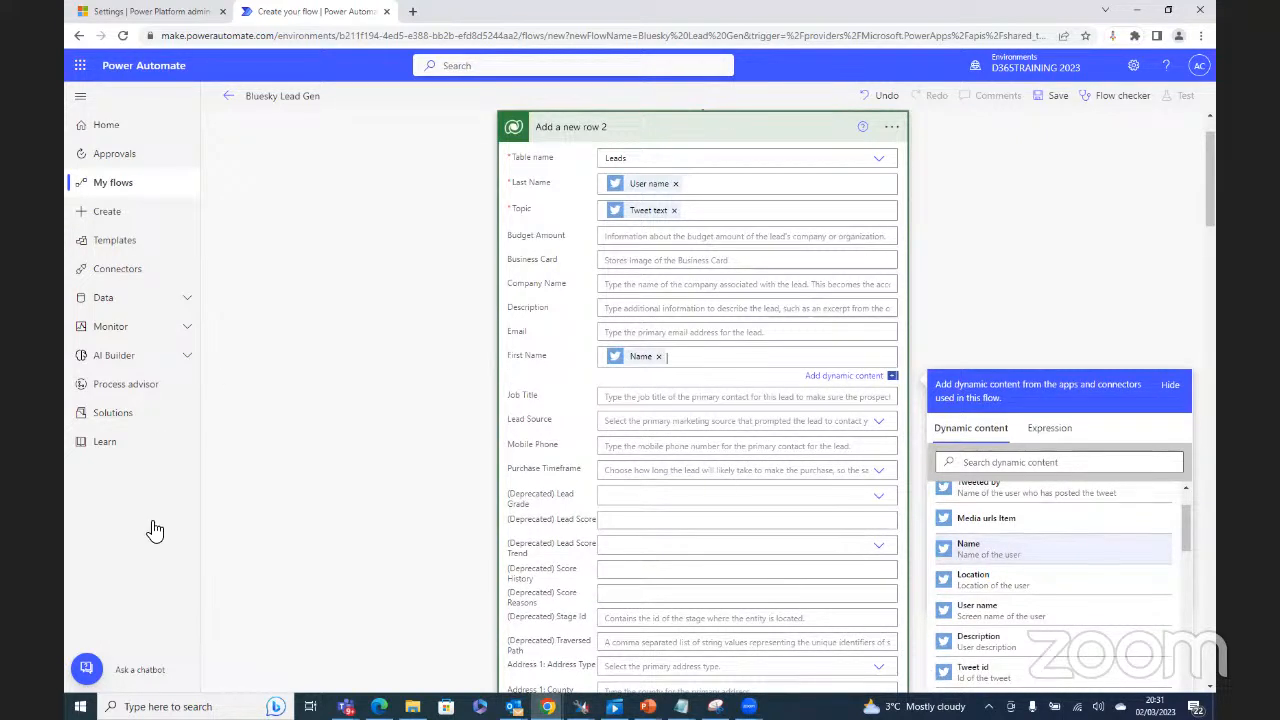
left_click(1052, 96)
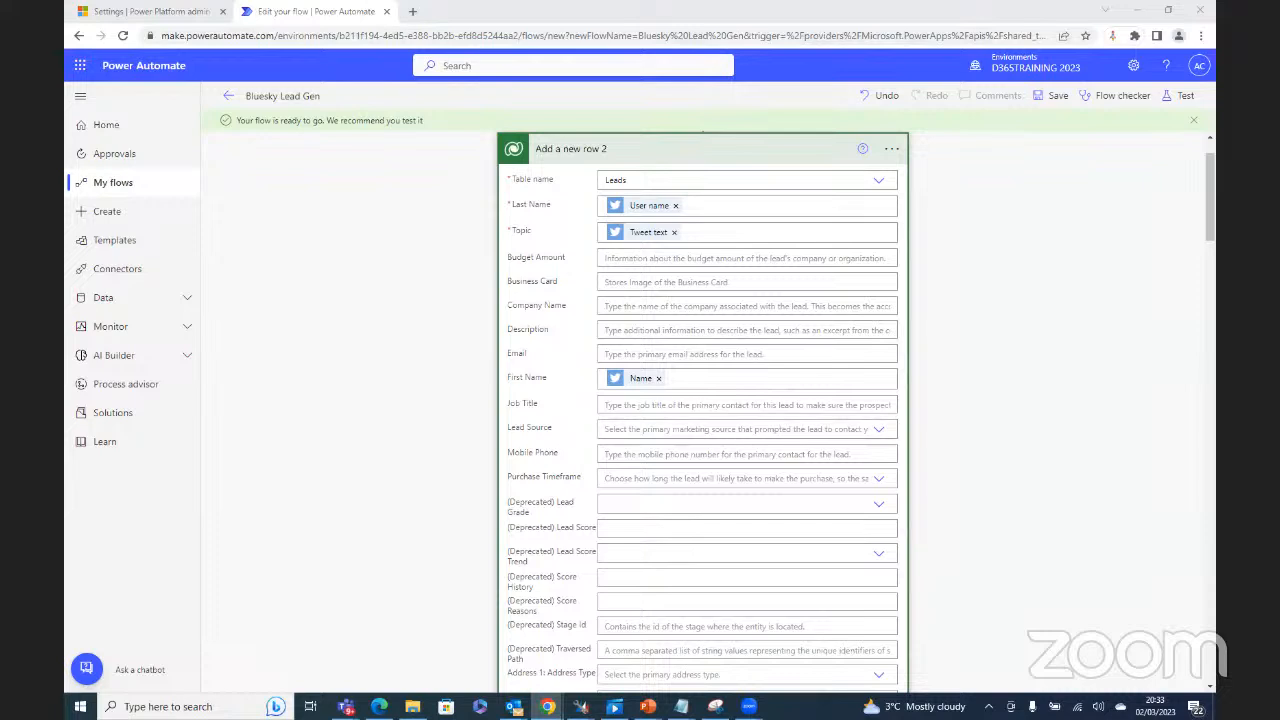
Step: Start a manual test of Bluesky Lead Gen and wait for a new #bluesky tweet to trigger it
left_click(1187, 100)
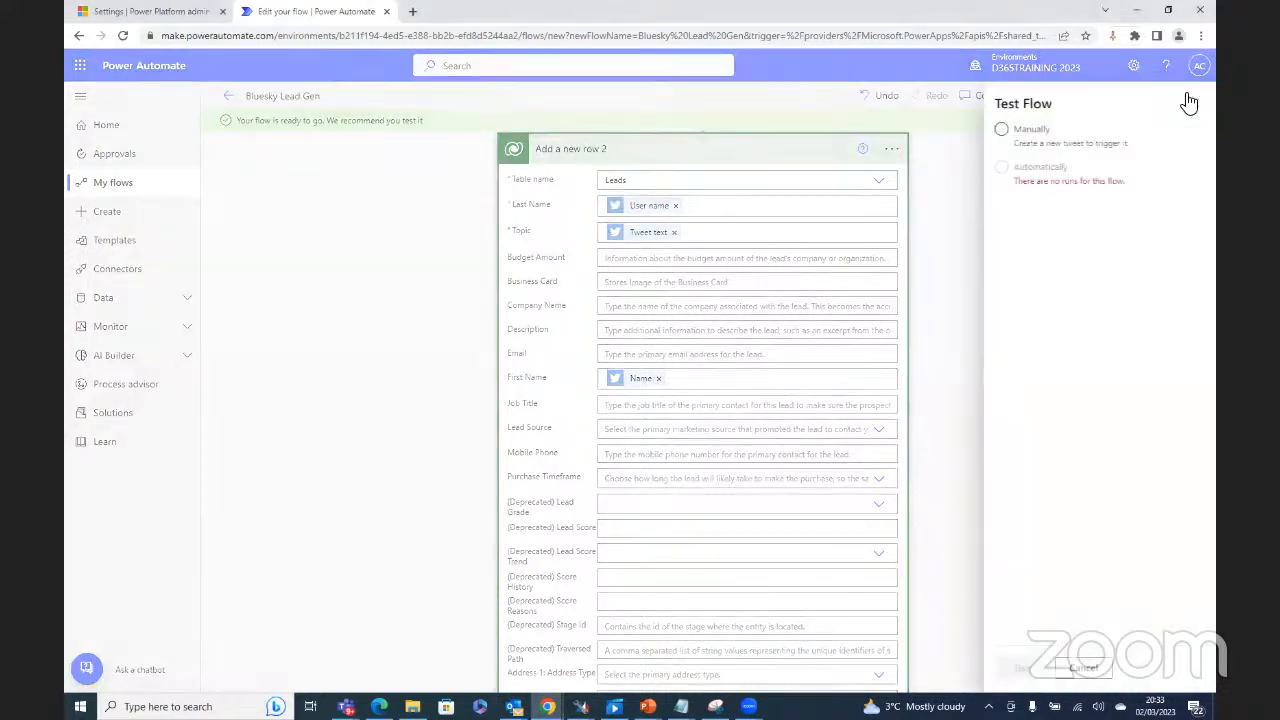
left_click(1001, 129)
left_click(1024, 670)
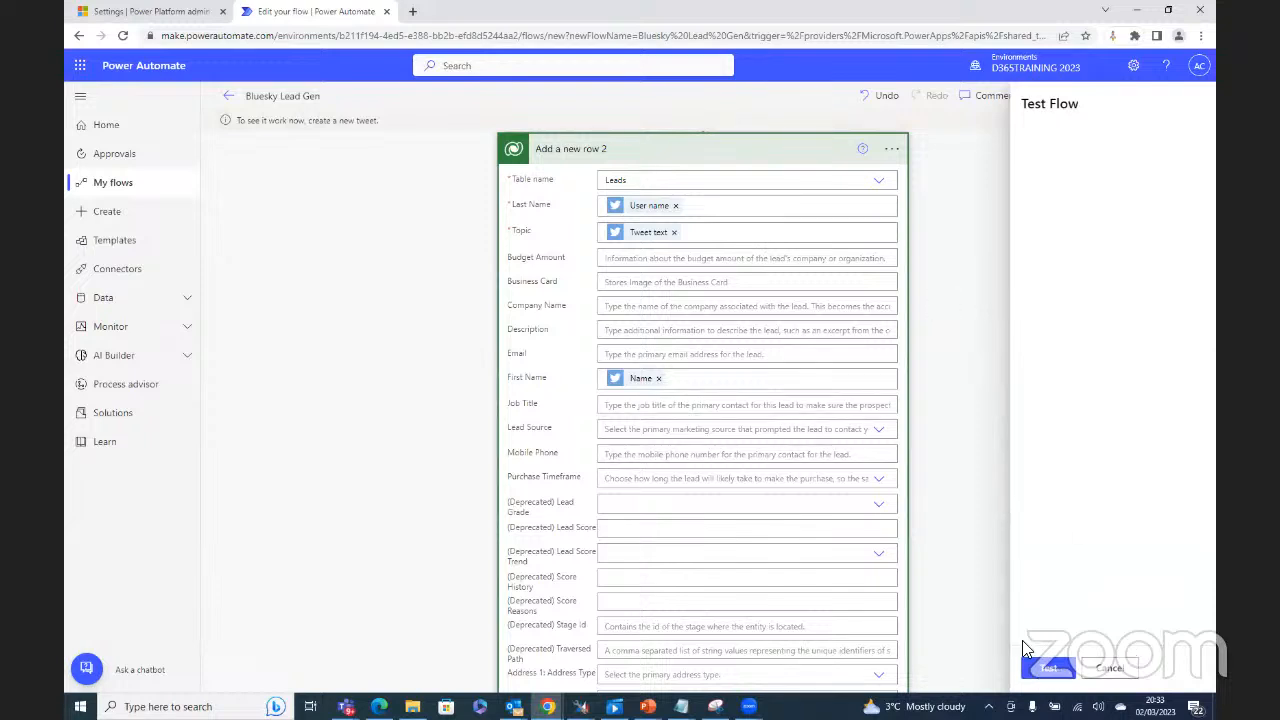
left_click(1042, 668)
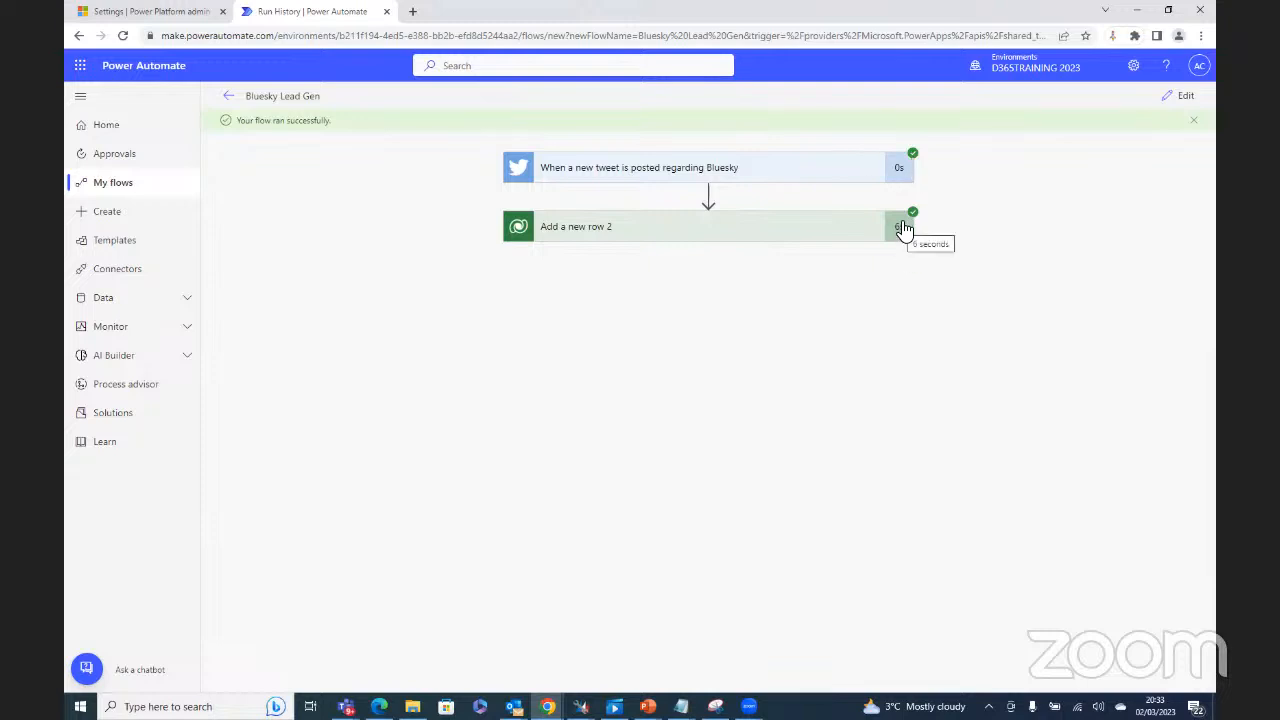
Step: Review the Add a new row 2 run's inputs and outputs down to the OData Id and body JSON
left_click(805, 238)
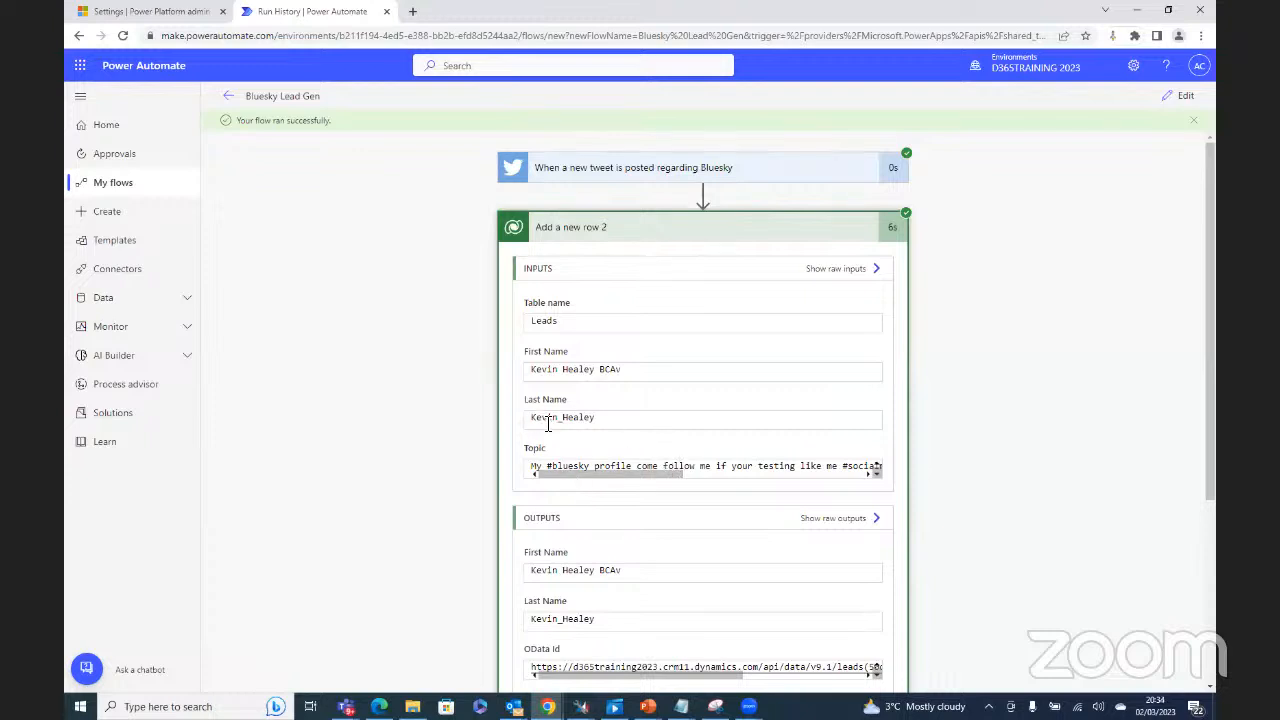
left_click_drag(595, 420, 530, 420)
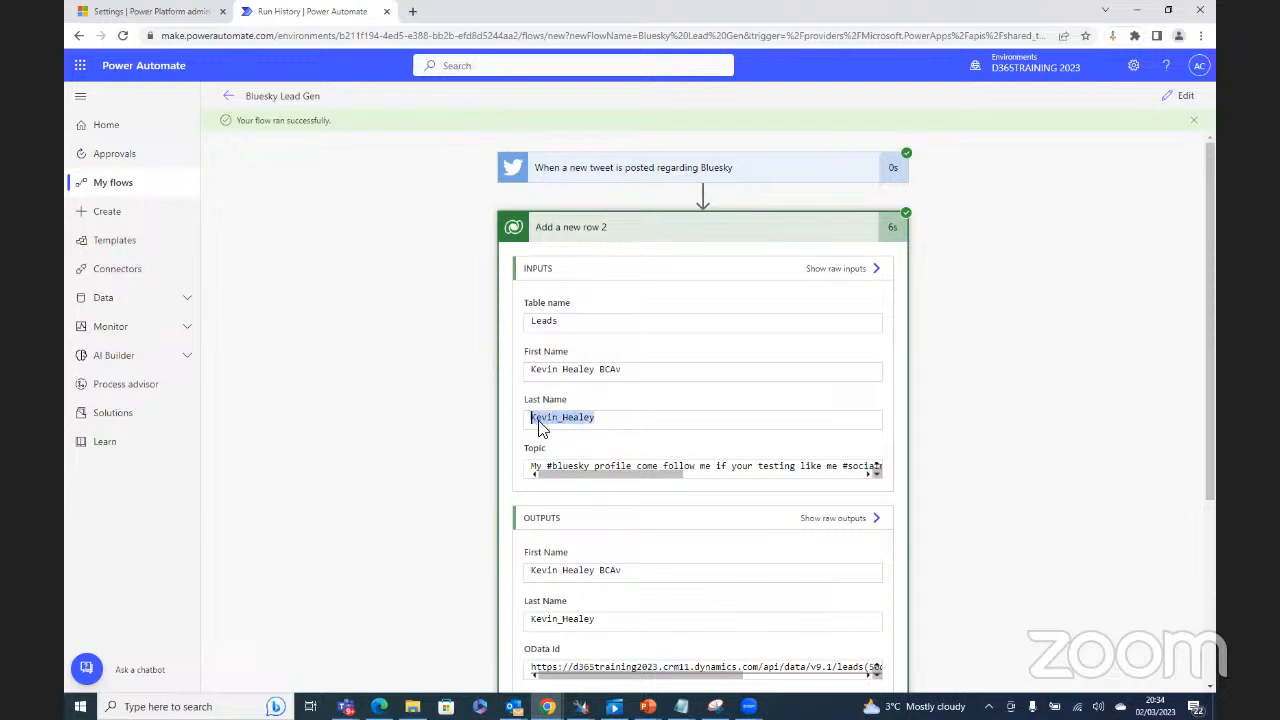
scroll(666, 572, "down", 2)
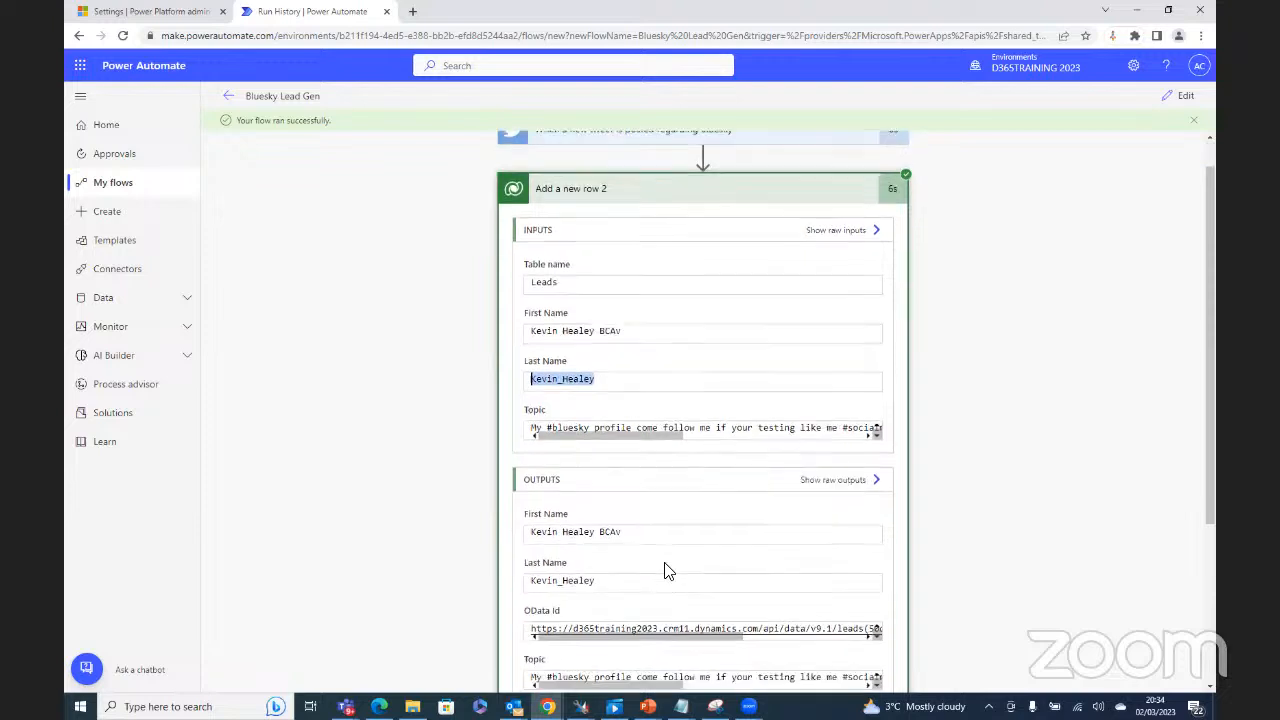
scroll(670, 570, "down", 2)
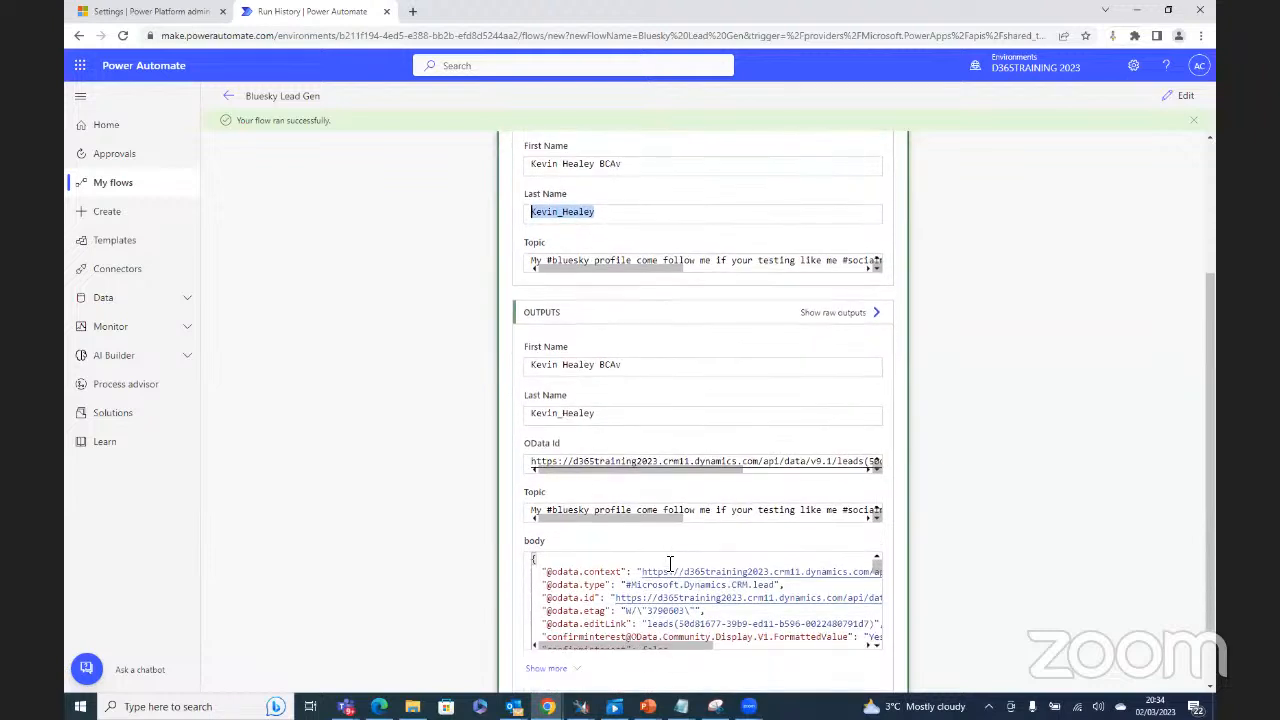
scroll(670, 565, "down", 2)
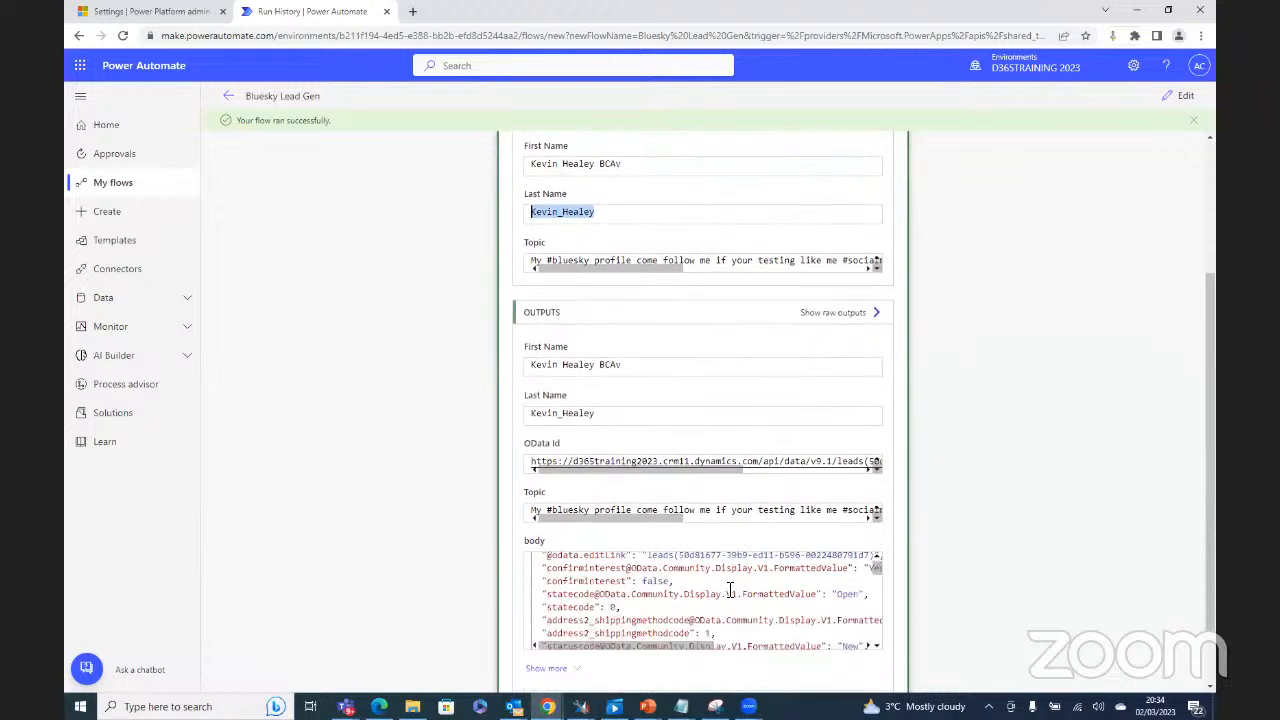
scroll(815, 560, "down", 1)
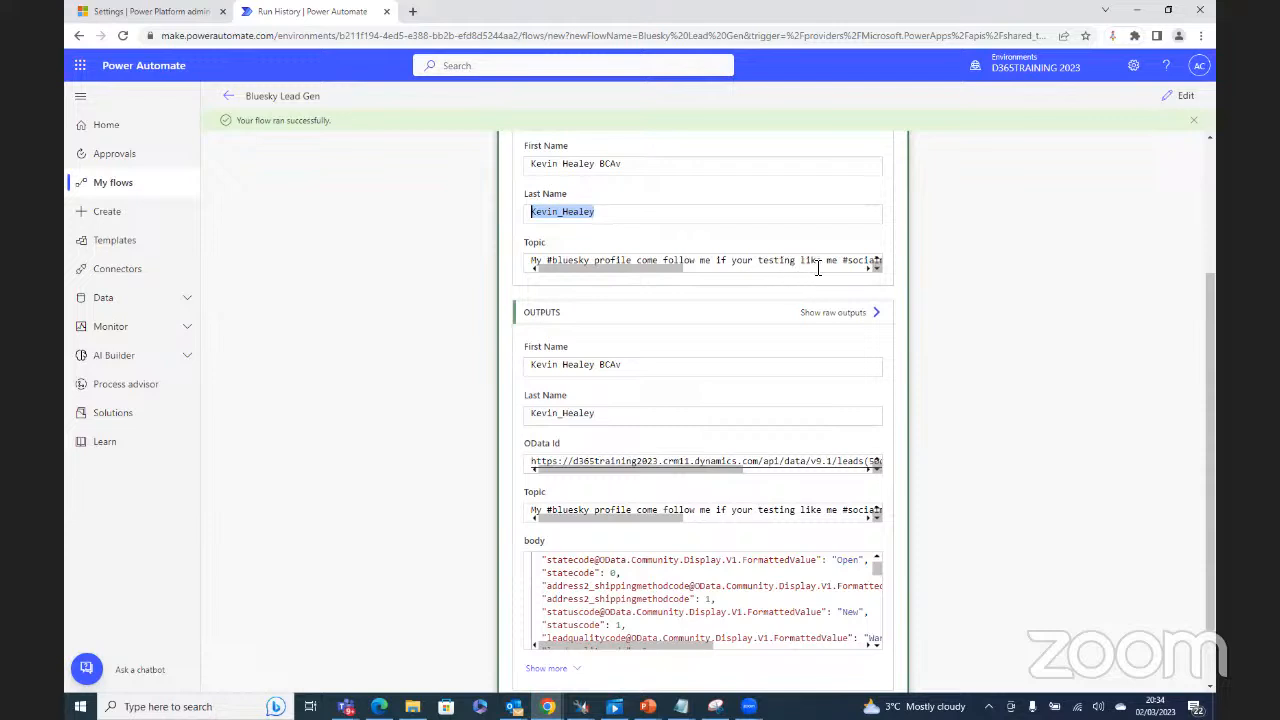
left_click_drag(668, 268, 776, 275)
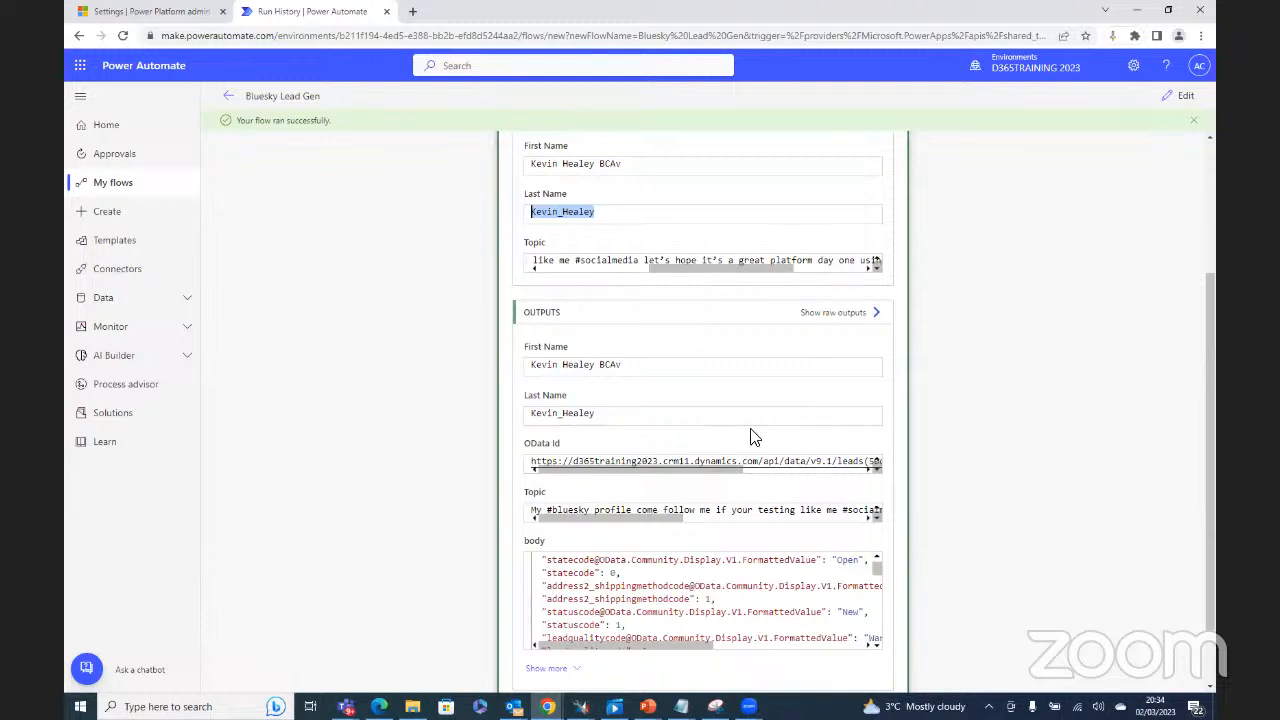
Step: Open the D365TRAINING 2023 environment's Dynamics 365 apps from the admin center
left_click(155, 12)
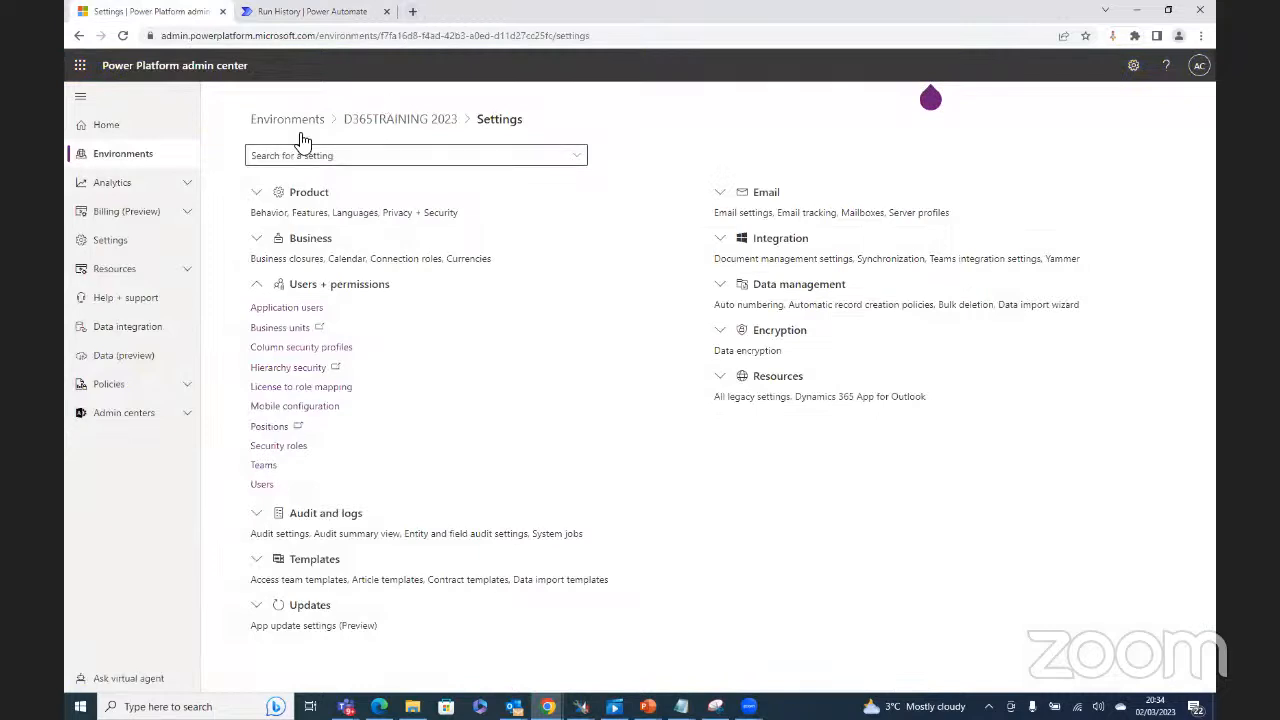
left_click(375, 119)
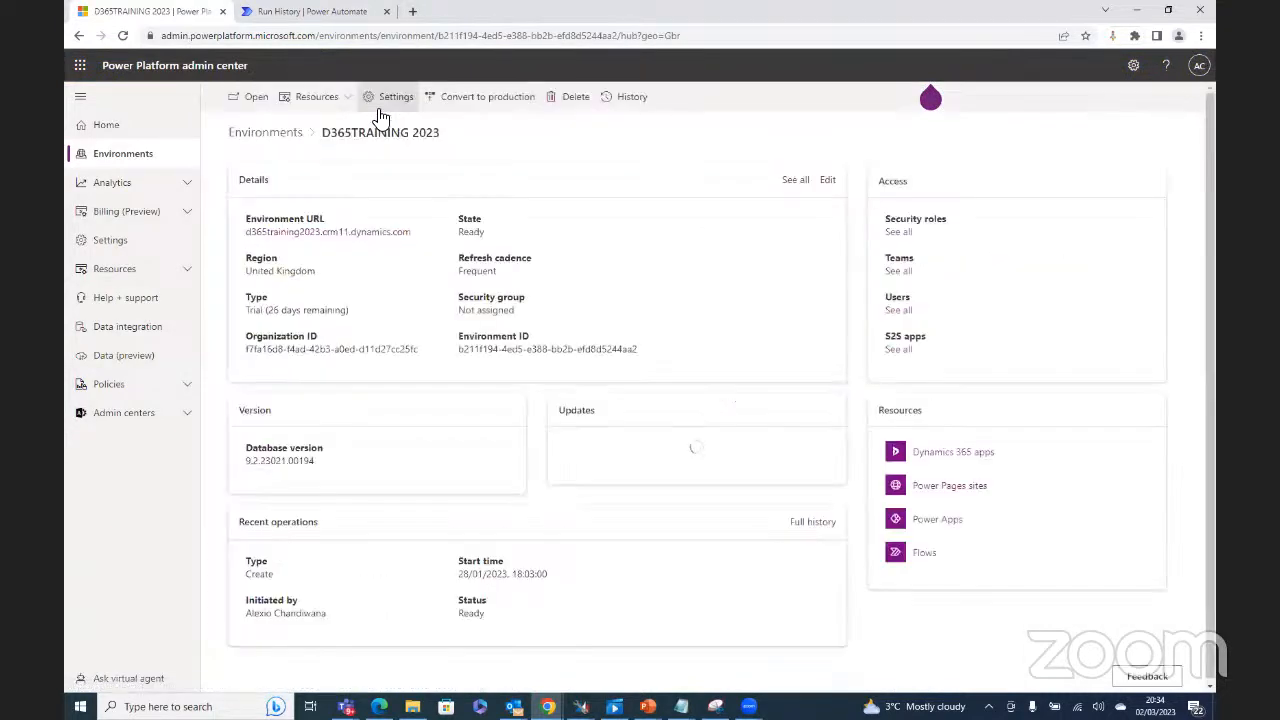
left_click(250, 100)
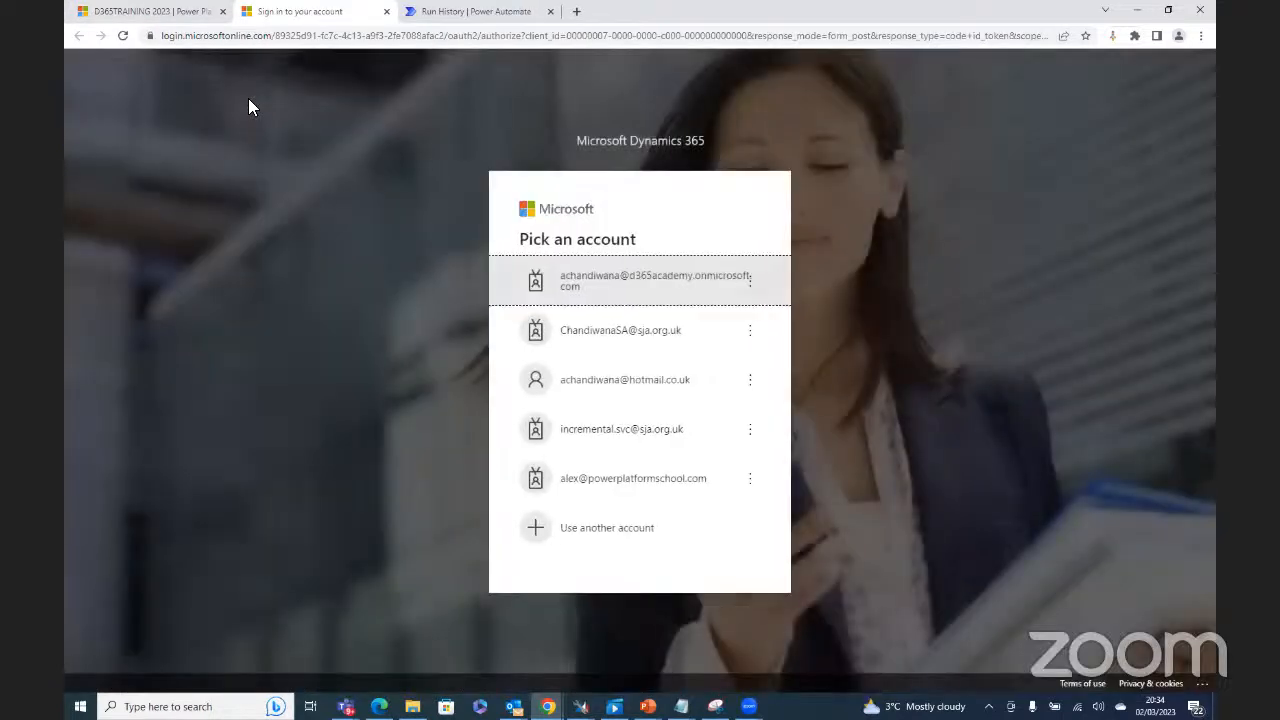
Step: Sign in with the work account, its password and an SMS verification code
left_click(627, 282)
left_click(708, 456)
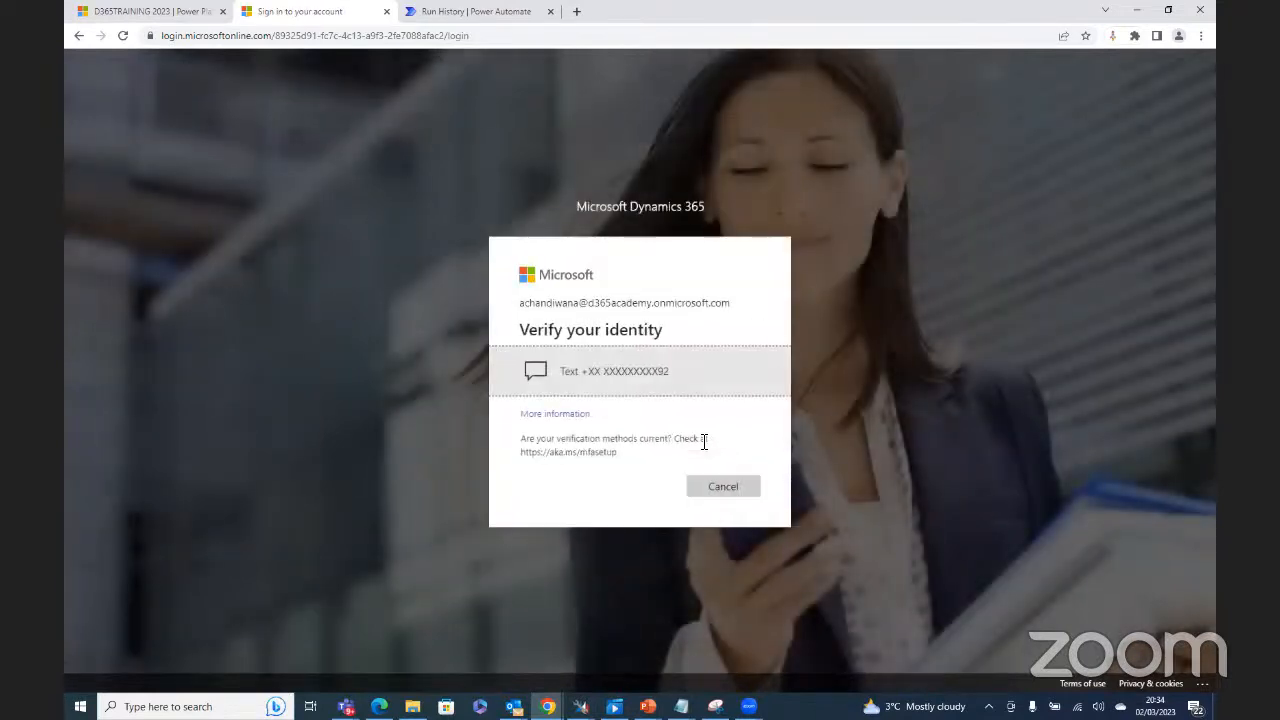
left_click(677, 378)
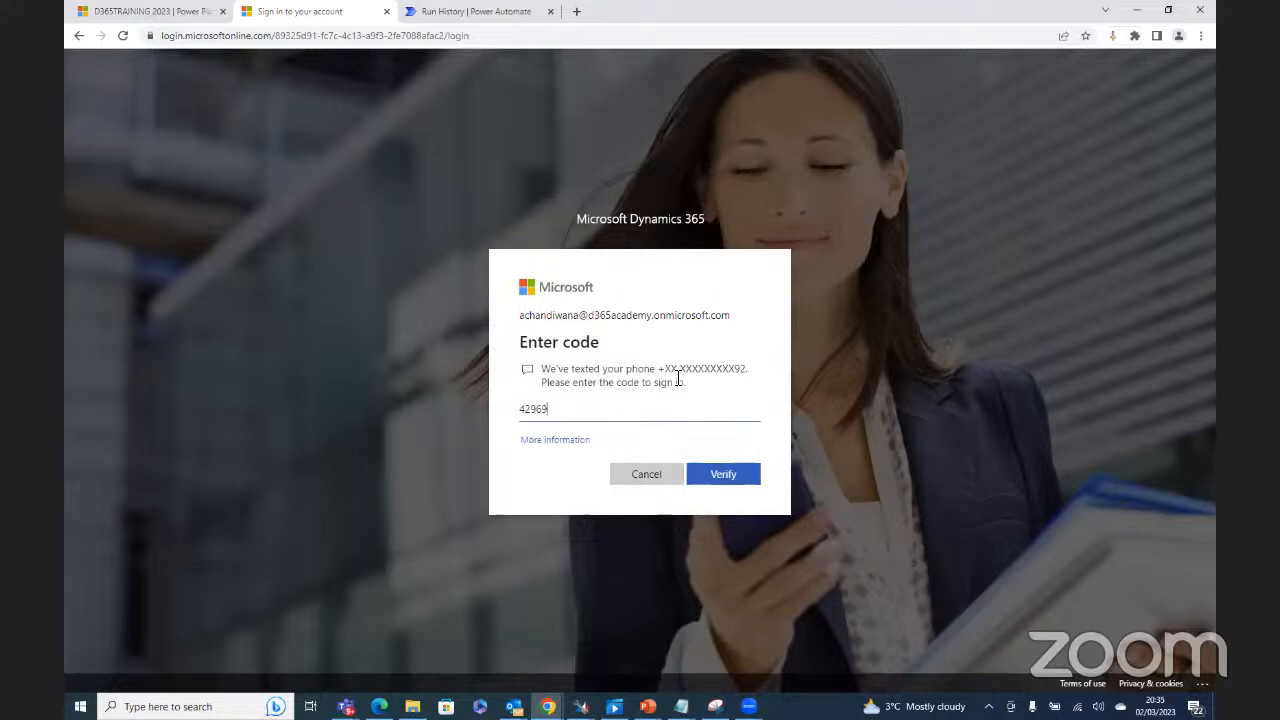
key("Return")
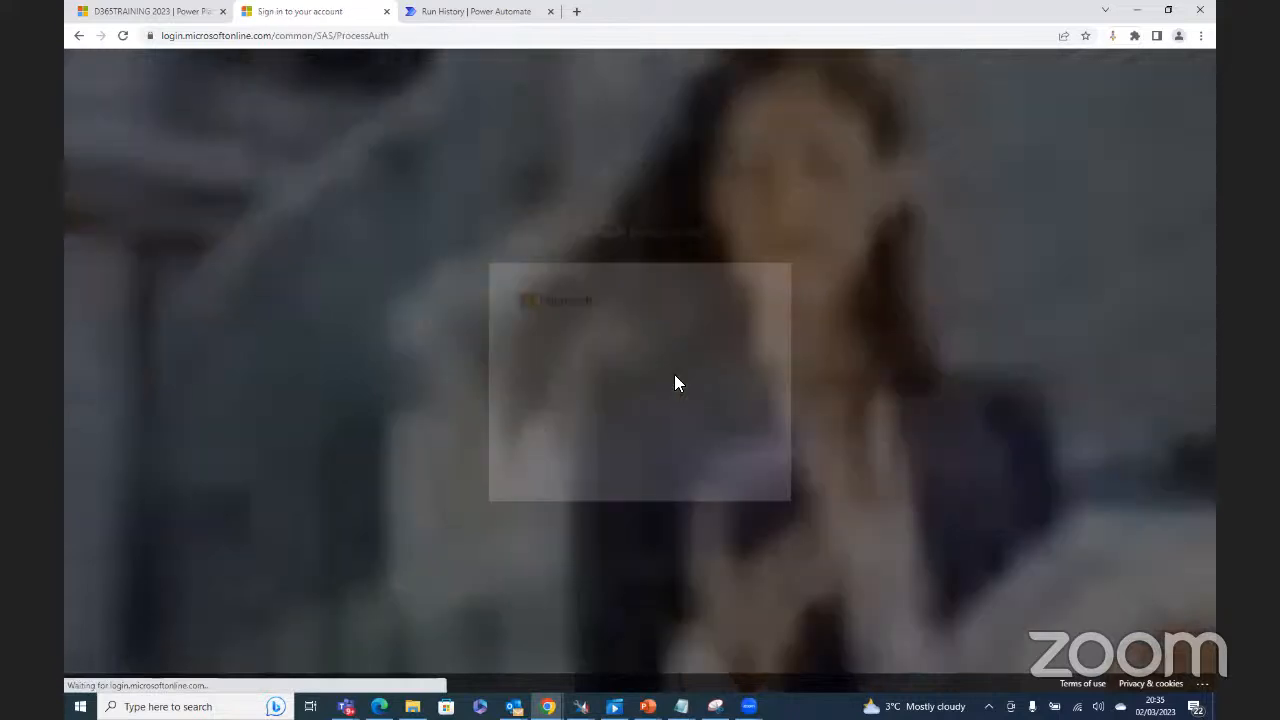
left_click(710, 459)
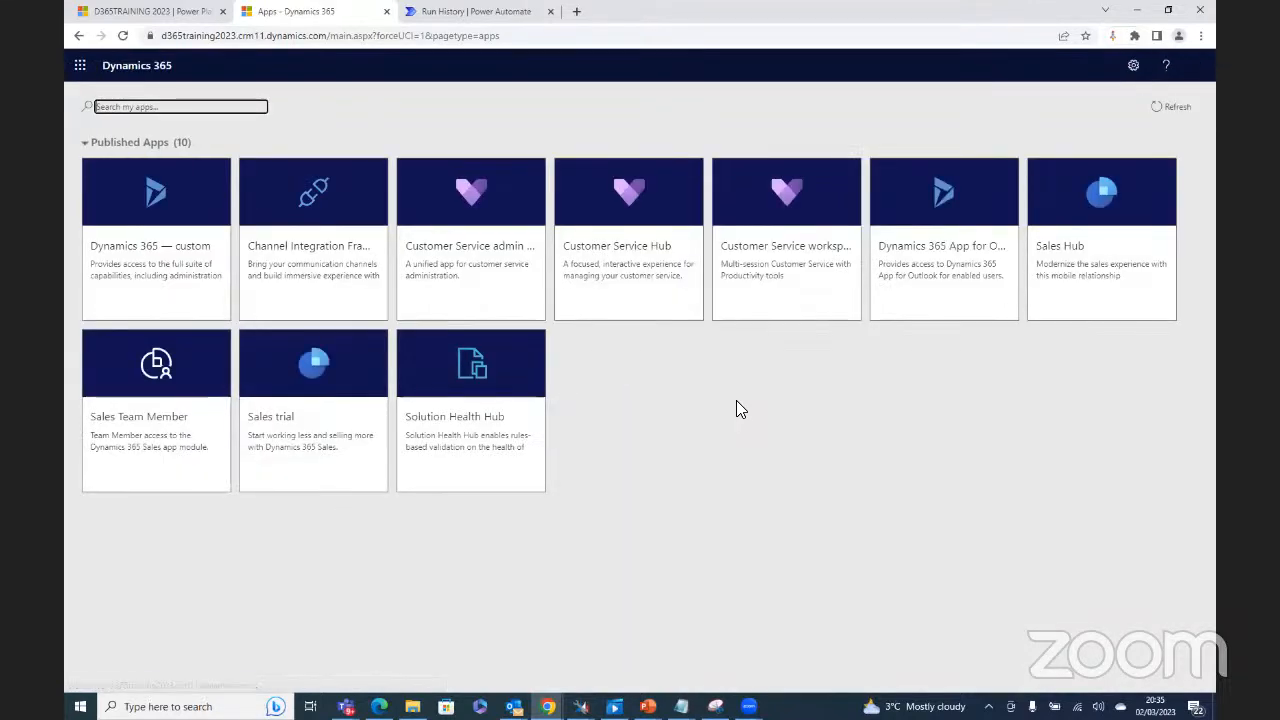
Step: Visit the Sales trial app, then switch through the apps list to Dynamics 365 — custom
left_click(315, 386)
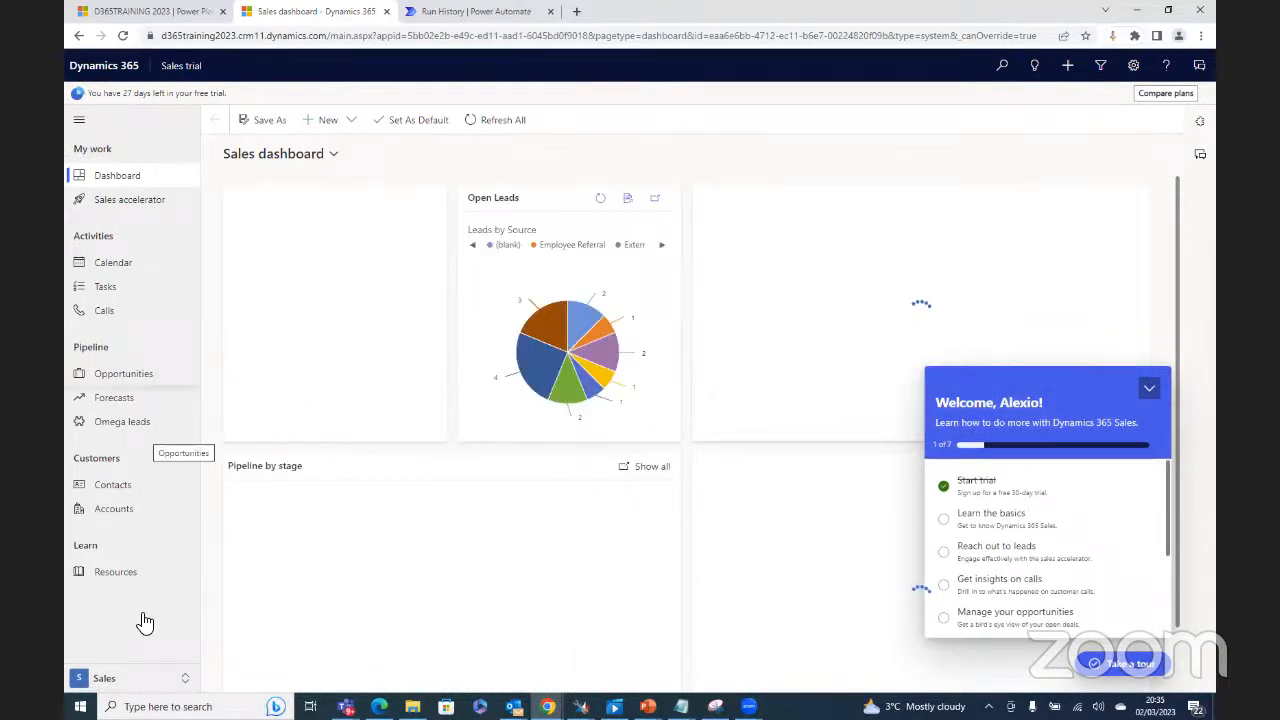
left_click(139, 686)
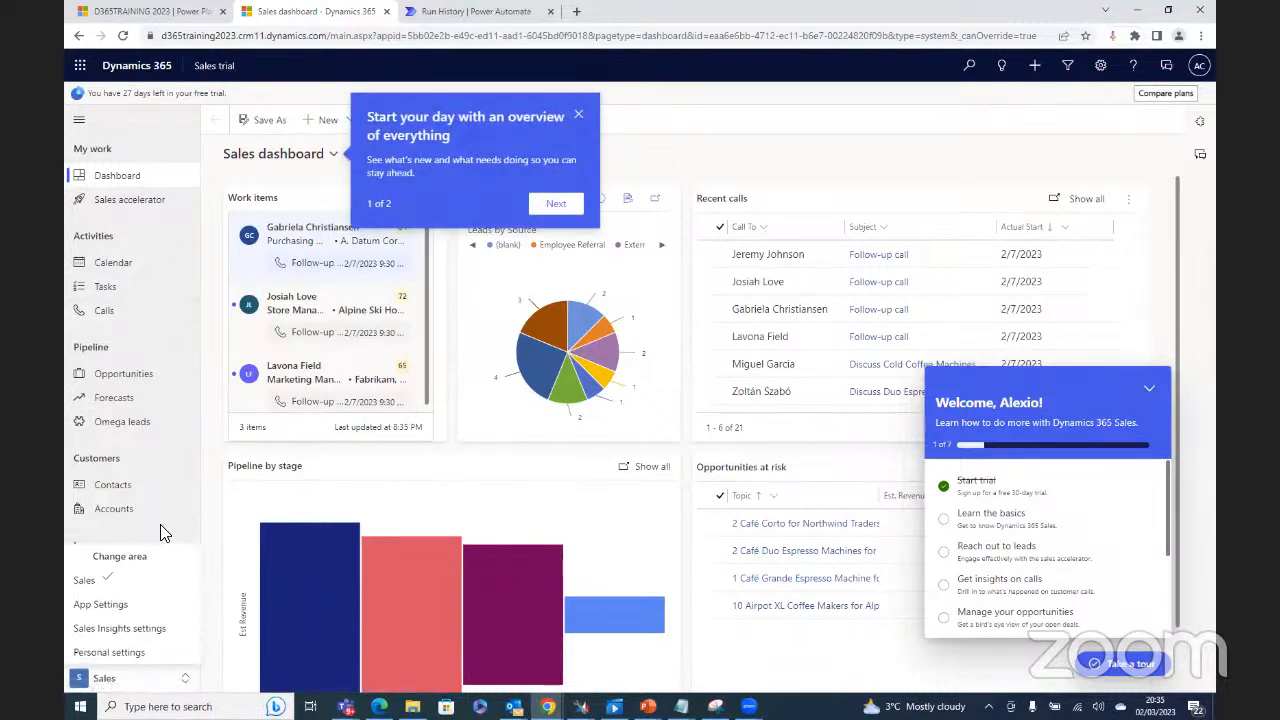
left_click(203, 70)
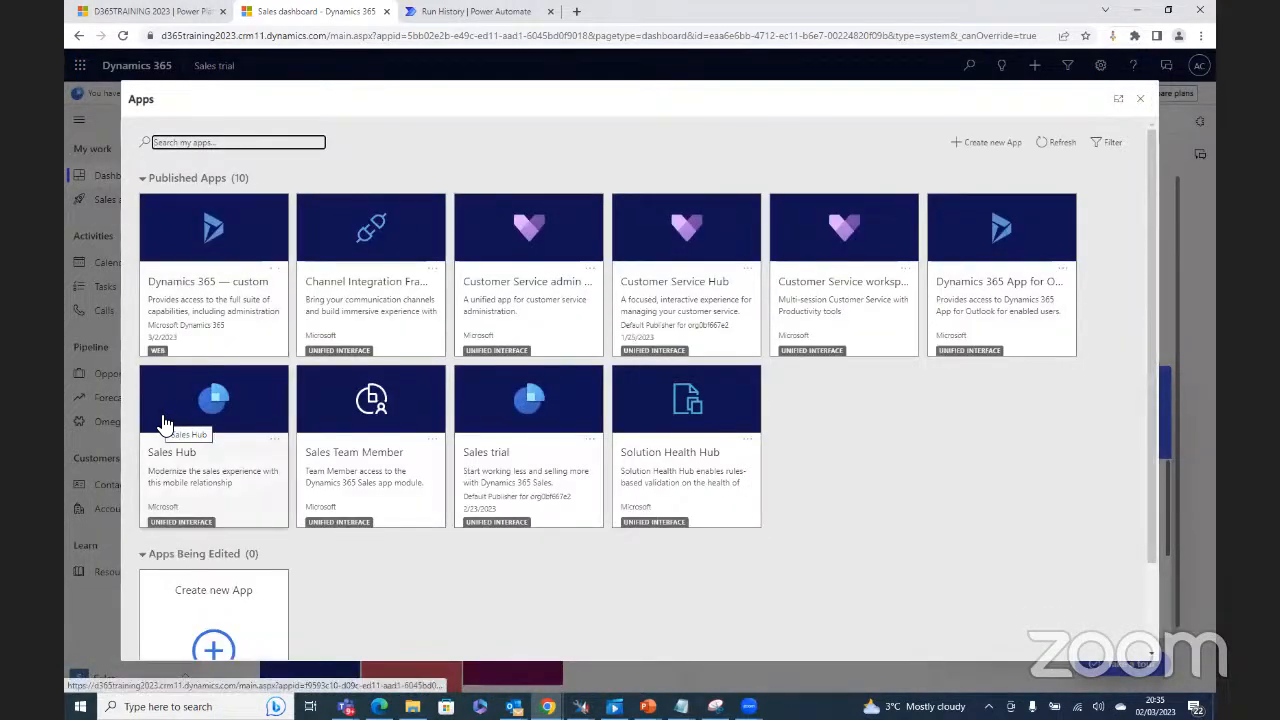
left_click(230, 240)
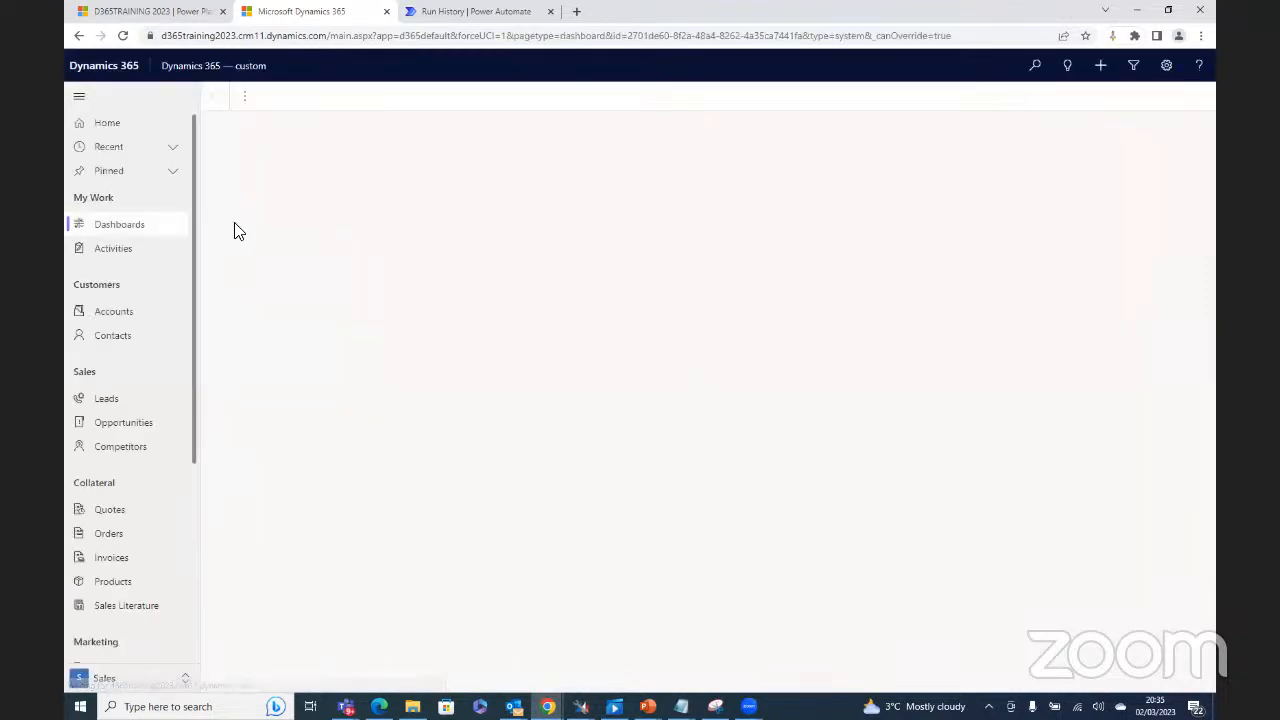
Step: Open Leads under Sales to show the My Open Leads view
left_click(112, 401)
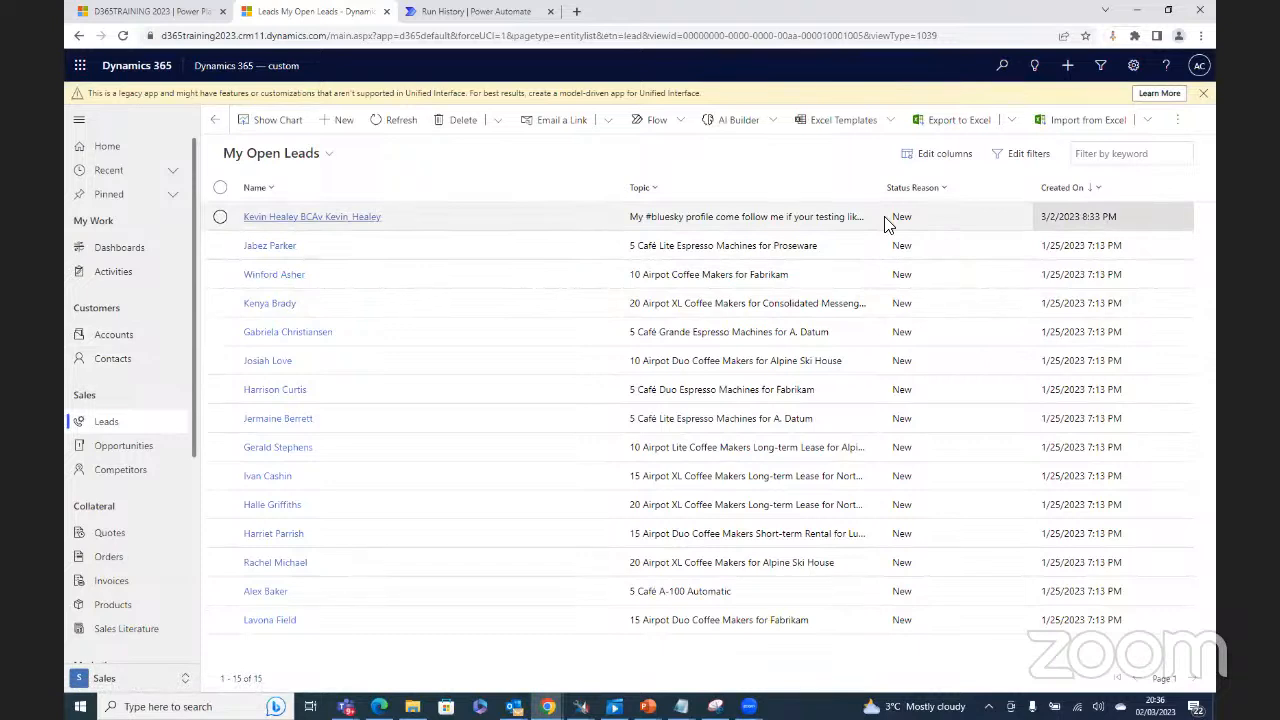
Step: Open the new #bluesky lead's record and check its Last Name value
double_click(480, 213)
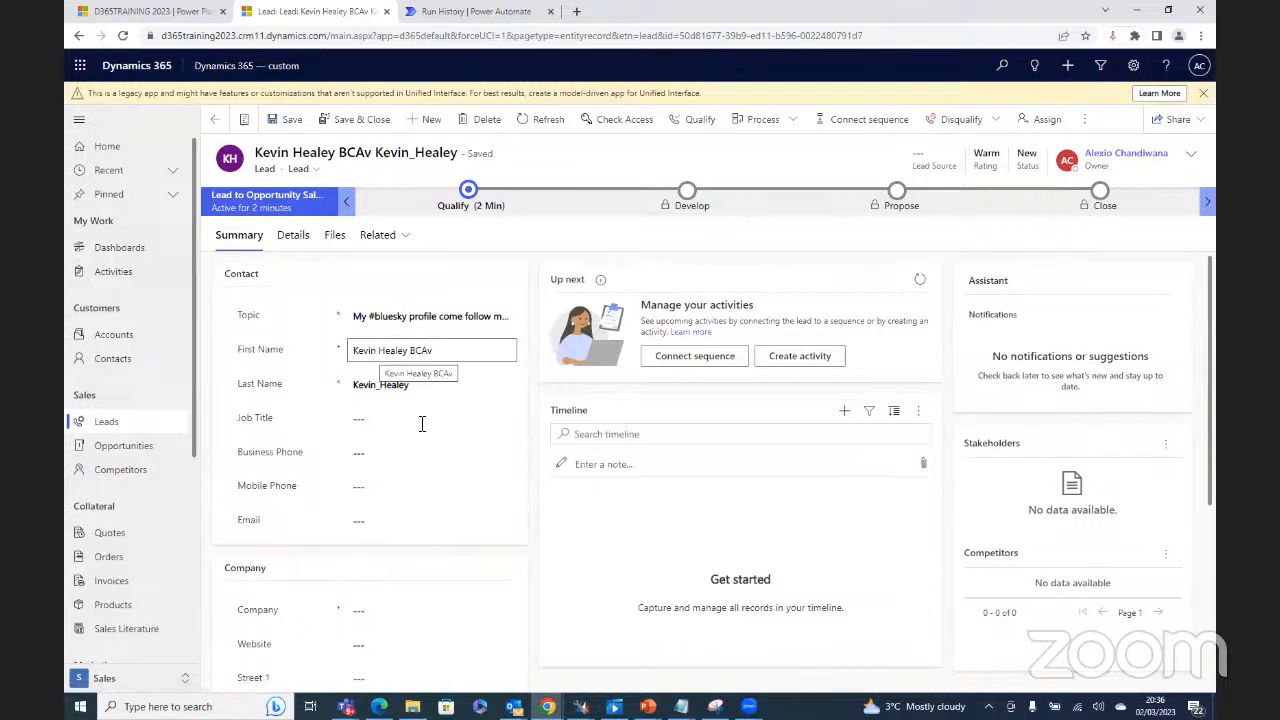
left_click(355, 384)
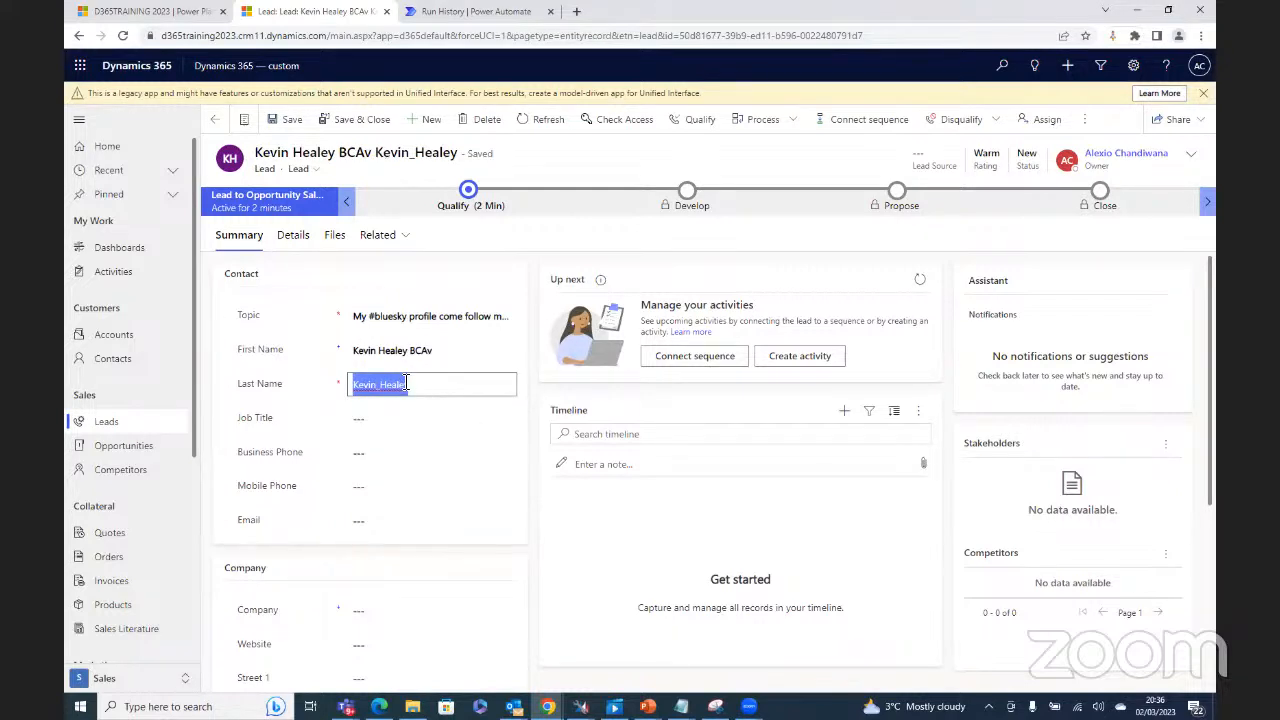
scroll(474, 460, "down", 2)
scroll(480, 470, "down", 3)
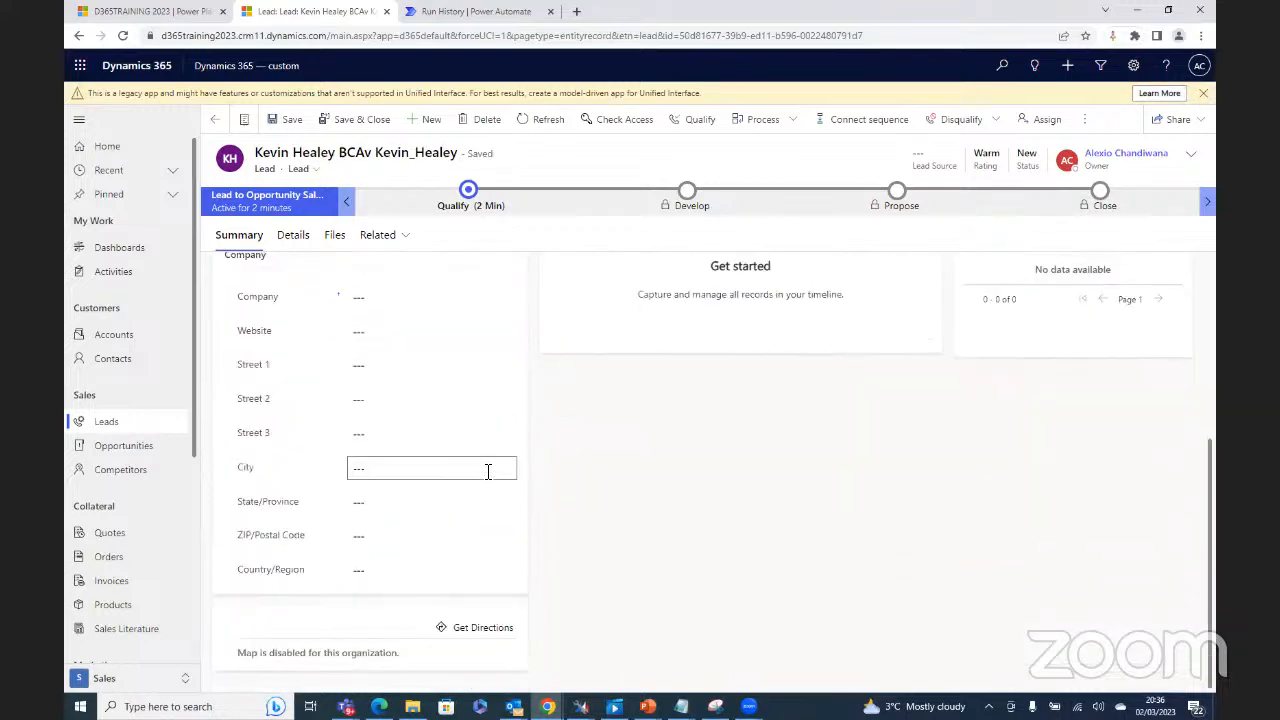
scroll(523, 495, "up", 5)
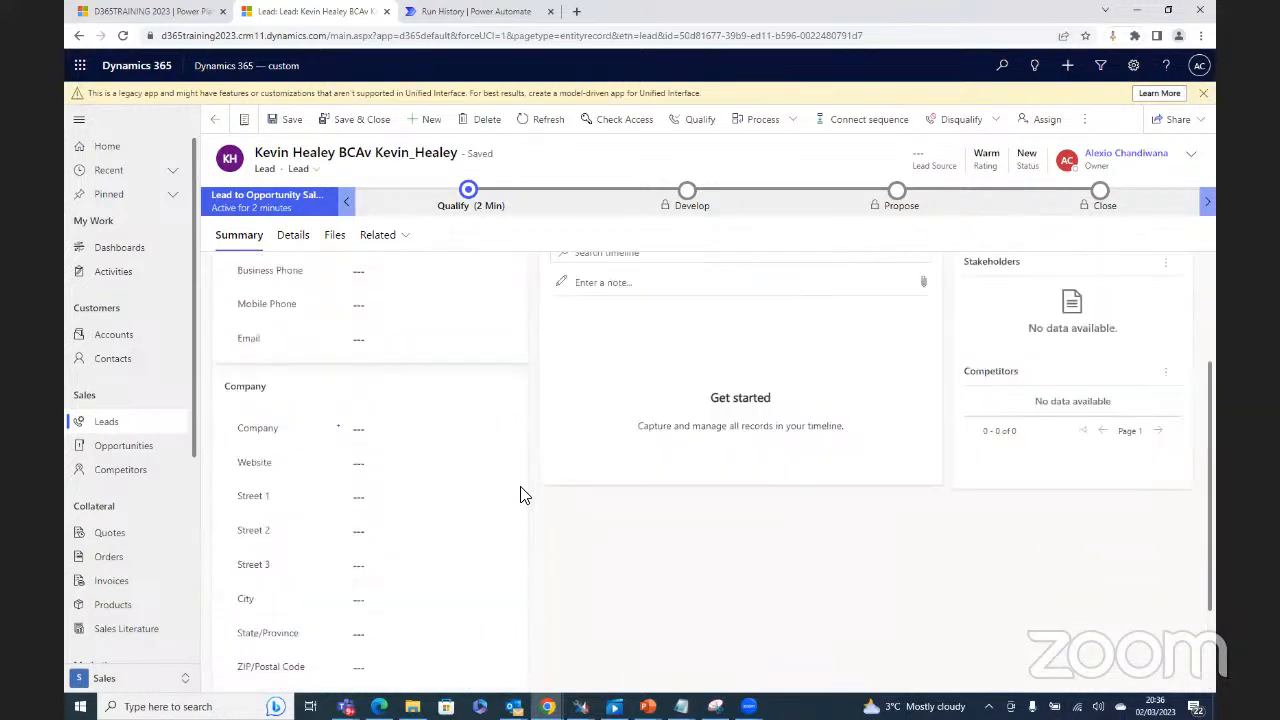
Step: Read through the full tweet text in Topic, then select the Last Name handle
left_click(424, 317)
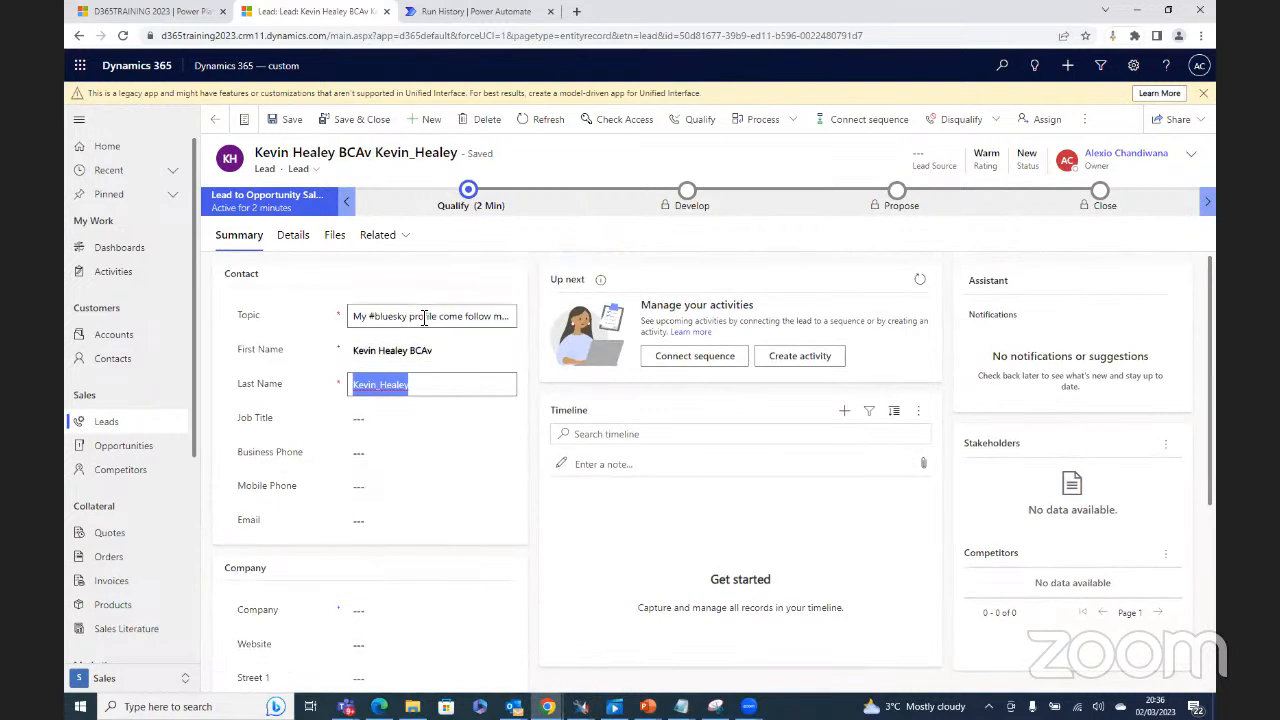
key("ctrl+a")
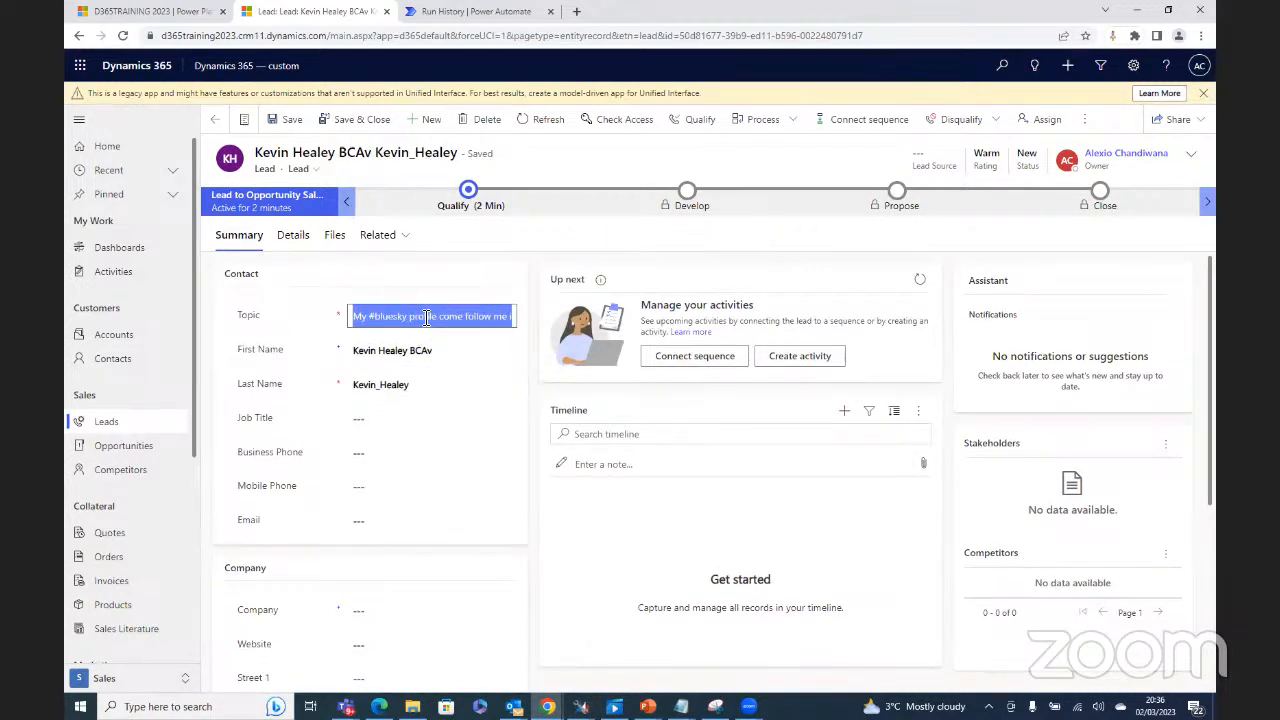
left_click(426, 317)
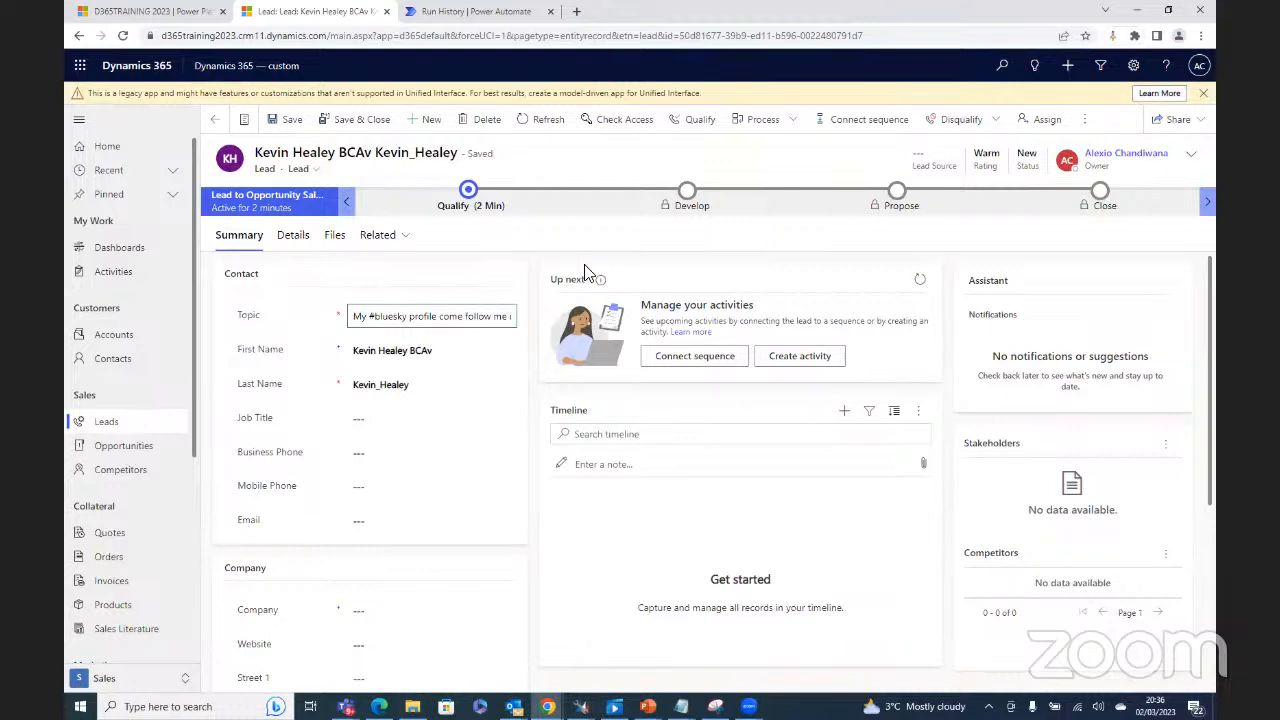
key("Right")
key("Right")
key("Right")
key("Right")
key("Right")
key("Right")
key("Right")
key("Right")
key("Right")
key("Right")
key("Right")
key("Right")
key("Right")
key("Right")
key("Right")
key("Right")
key("Right")
key("Right")
key("Right")
key("Right")
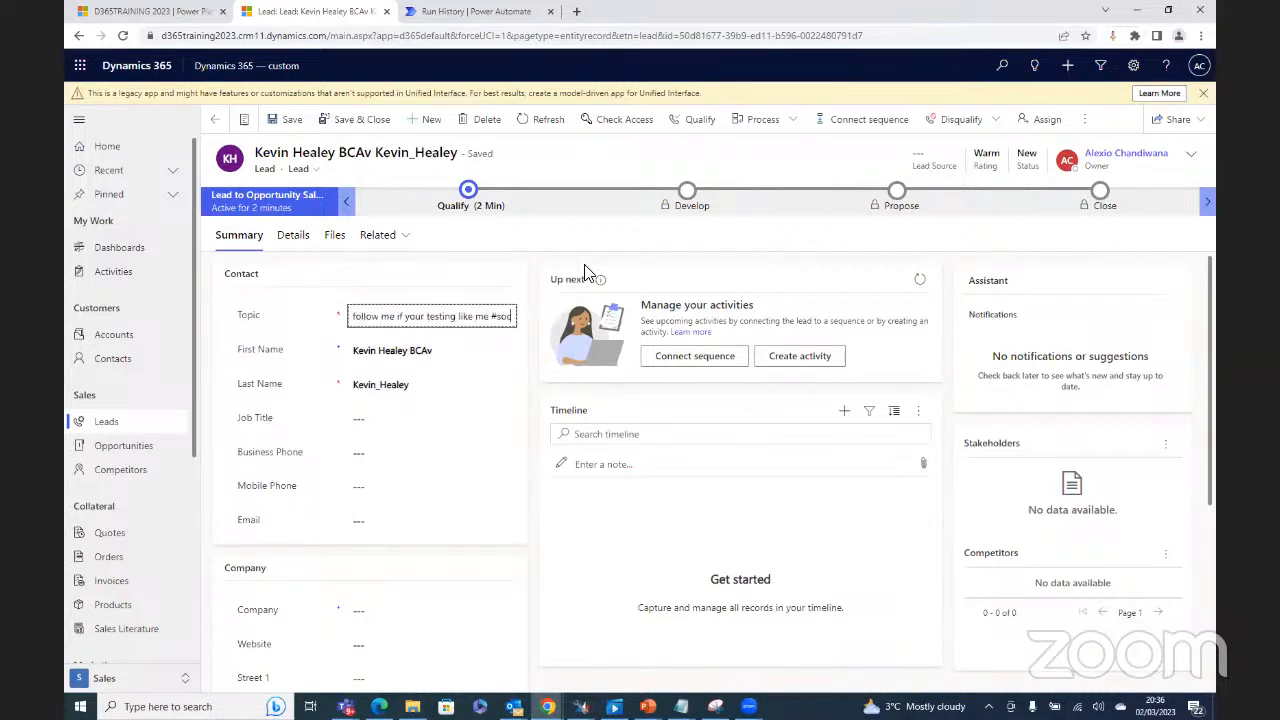
key("Right")
key("Right")
key("Right")
key("Right")
key("Right")
key("Right")
key("Right")
key("Right")
key("Right")
key("Right")
key("Right")
key("Right")
key("Right")
key("Right")
key("Right")
key("Right")
key("Right")
key("Right")
key("Right")
key("Right")
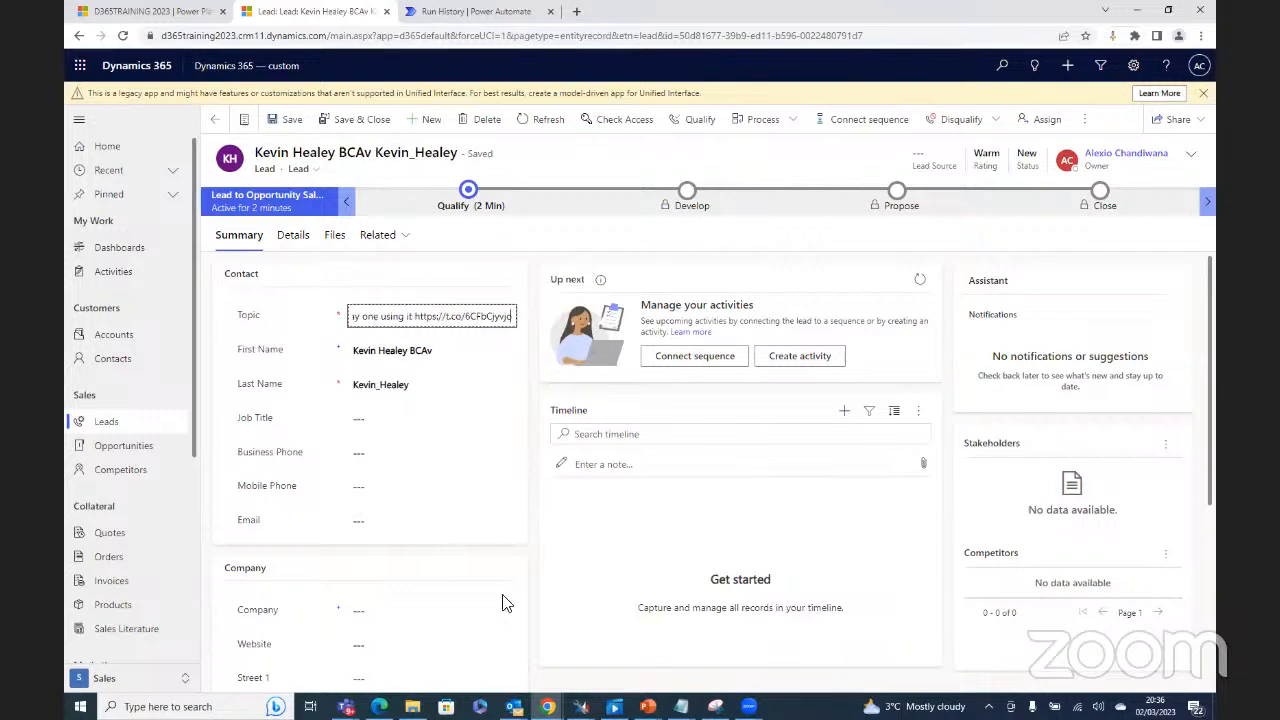
left_click(332, 388)
key("ctrl+c")
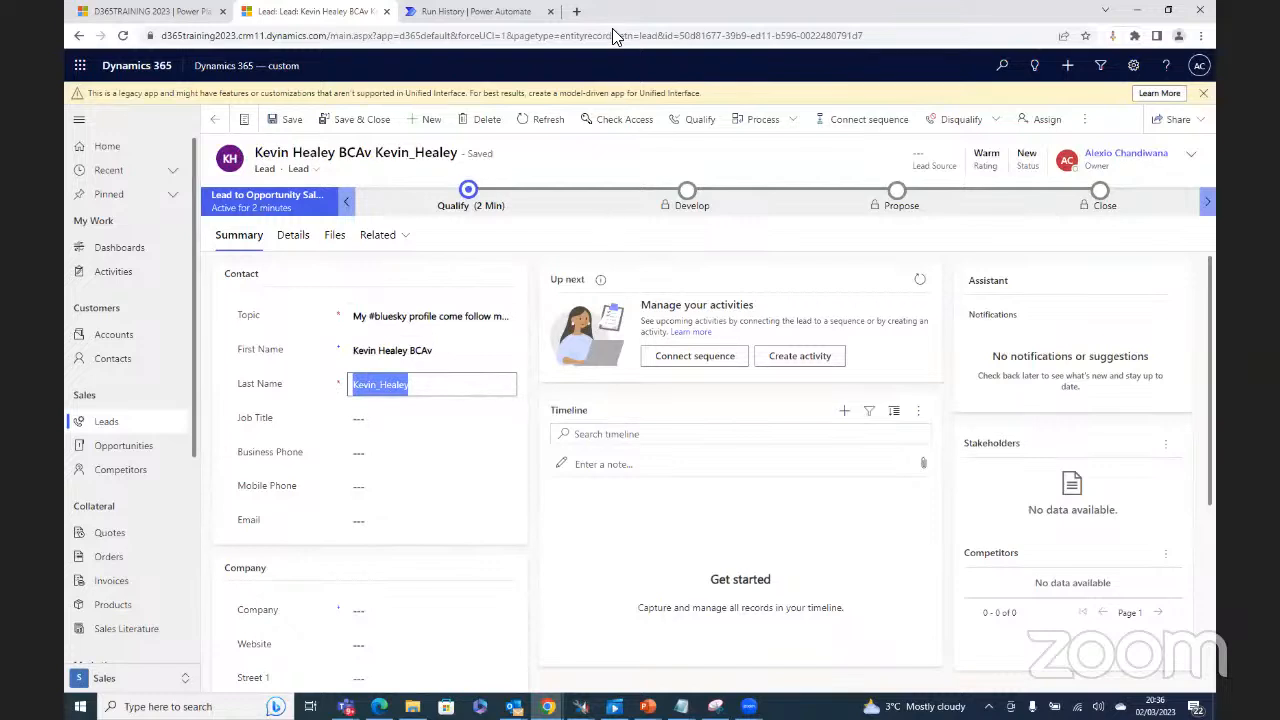
Step: Open Twitter in a new tab, paste the lead's handle into search and open the matching account
left_click(576, 11)
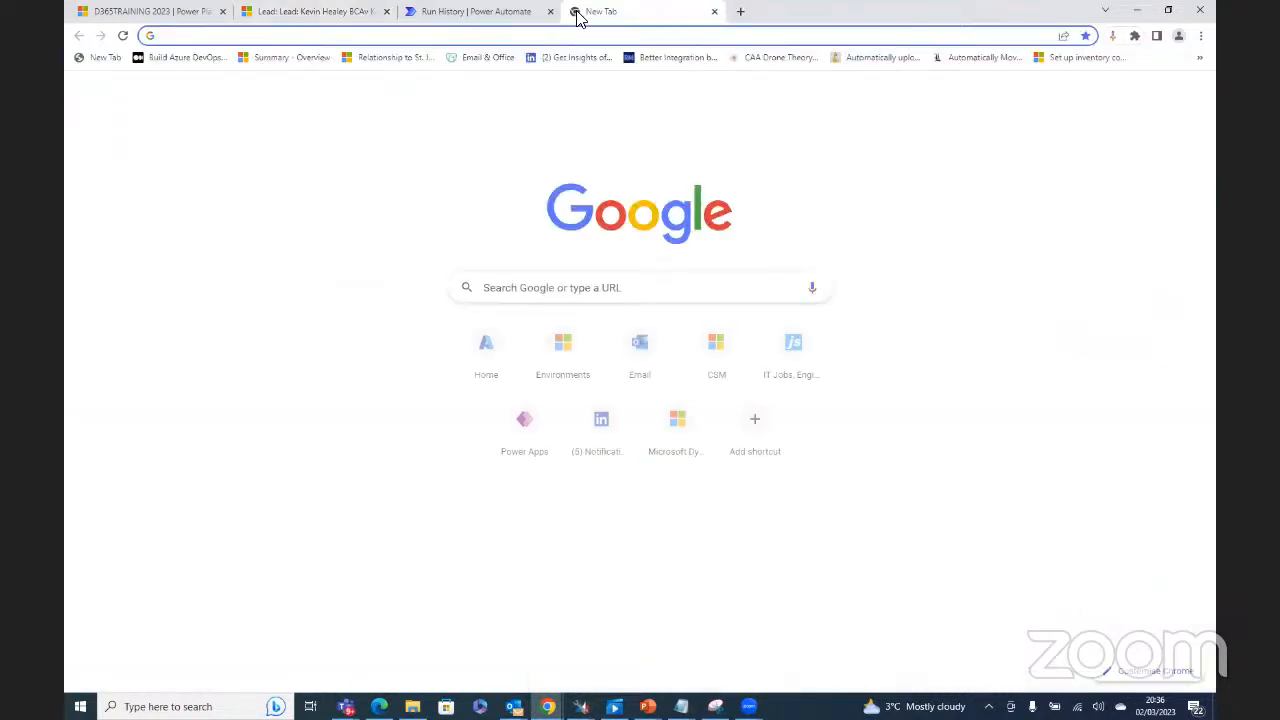
type("twitter.com")
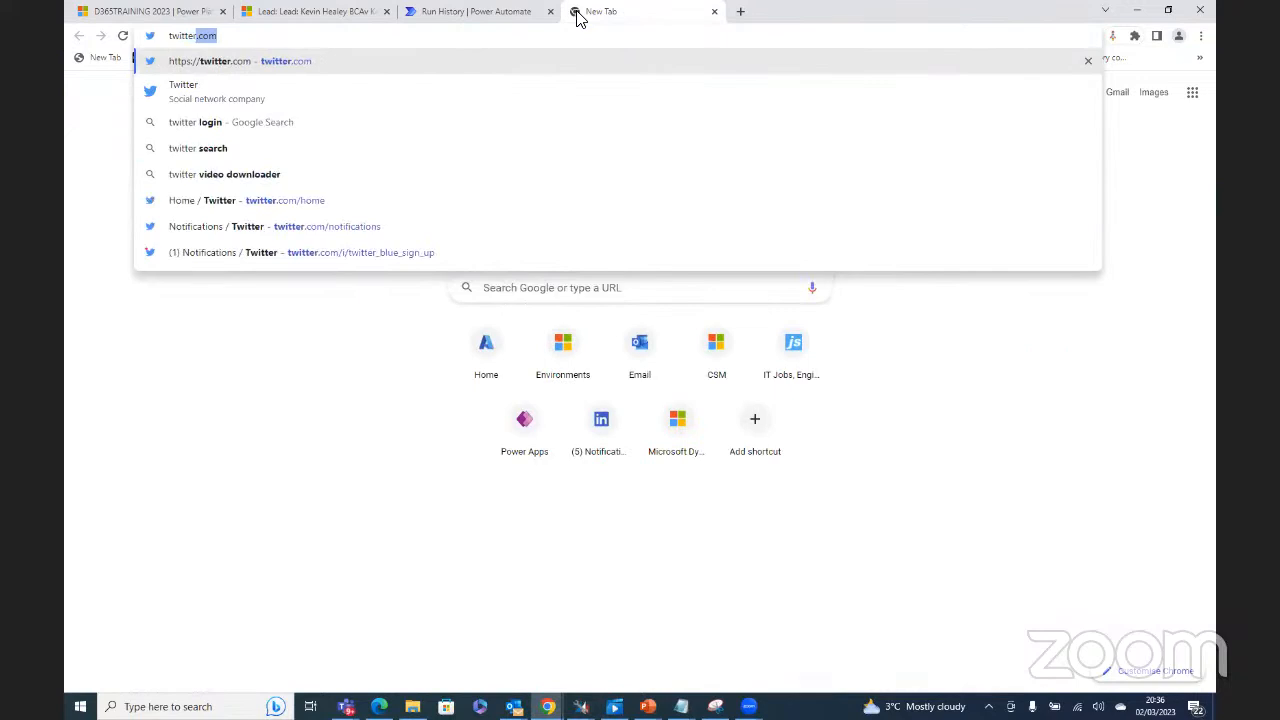
left_click(292, 61)
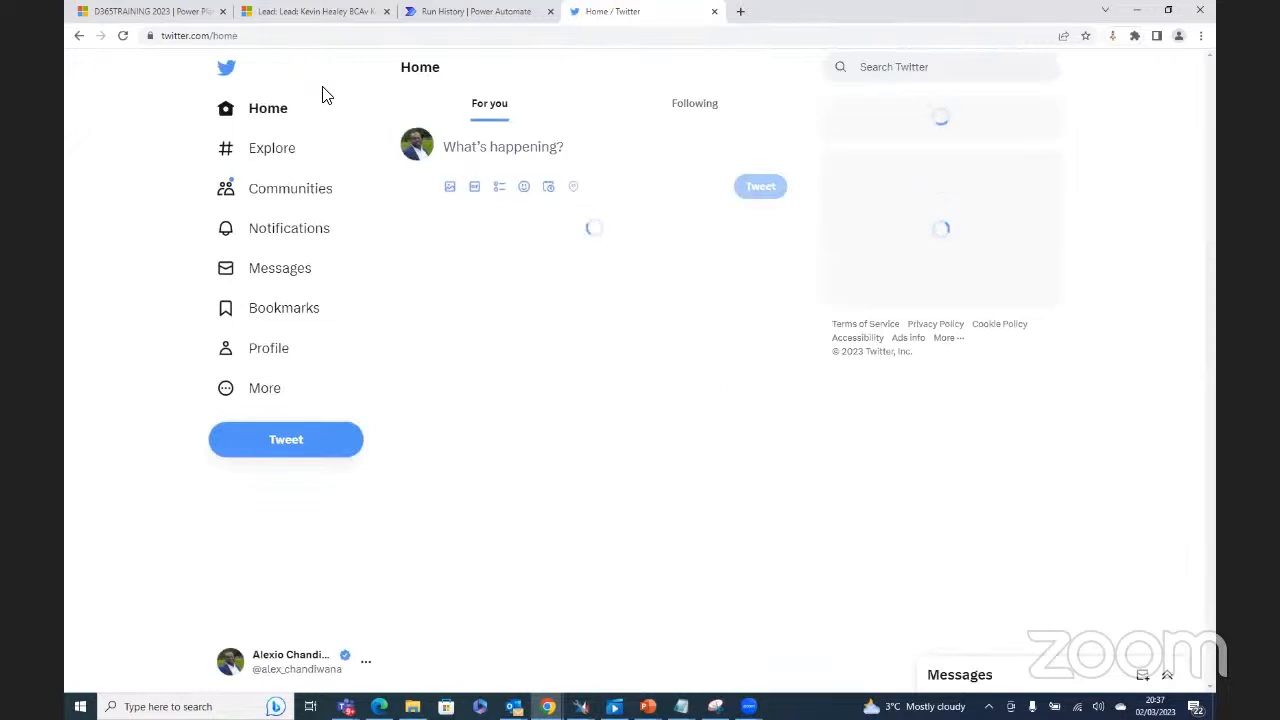
right_click(895, 67)
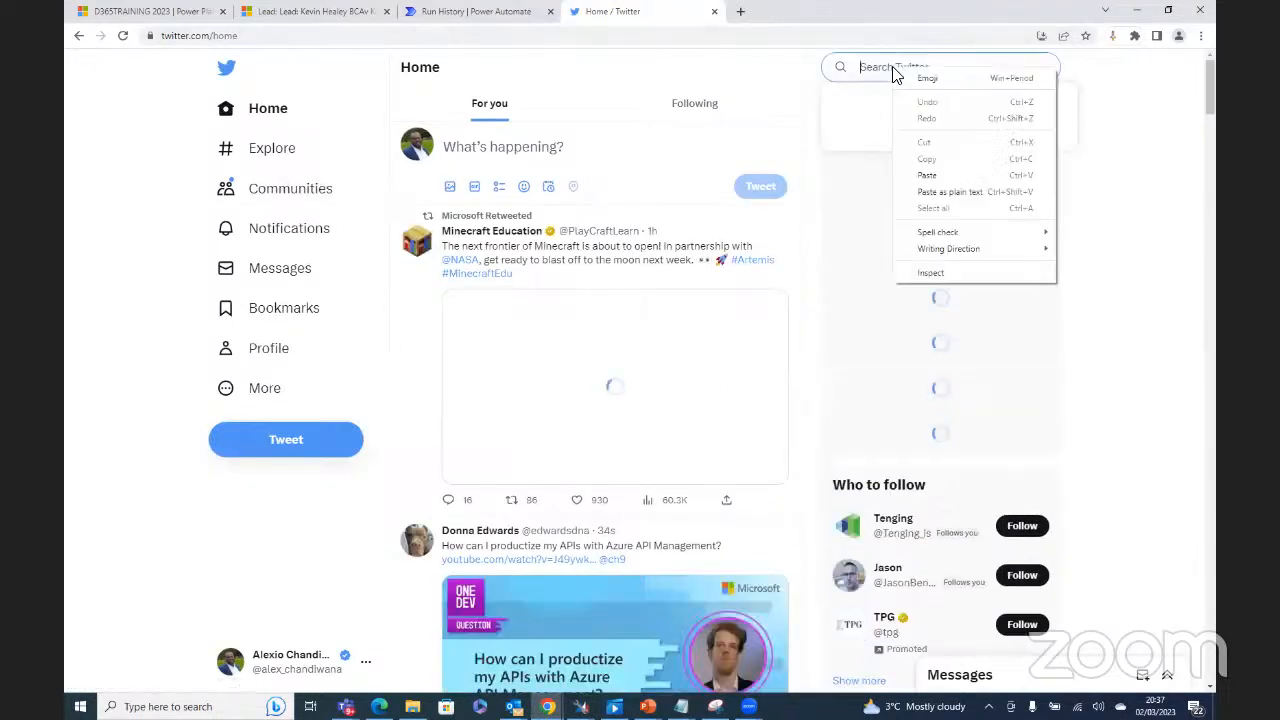
left_click(930, 175)
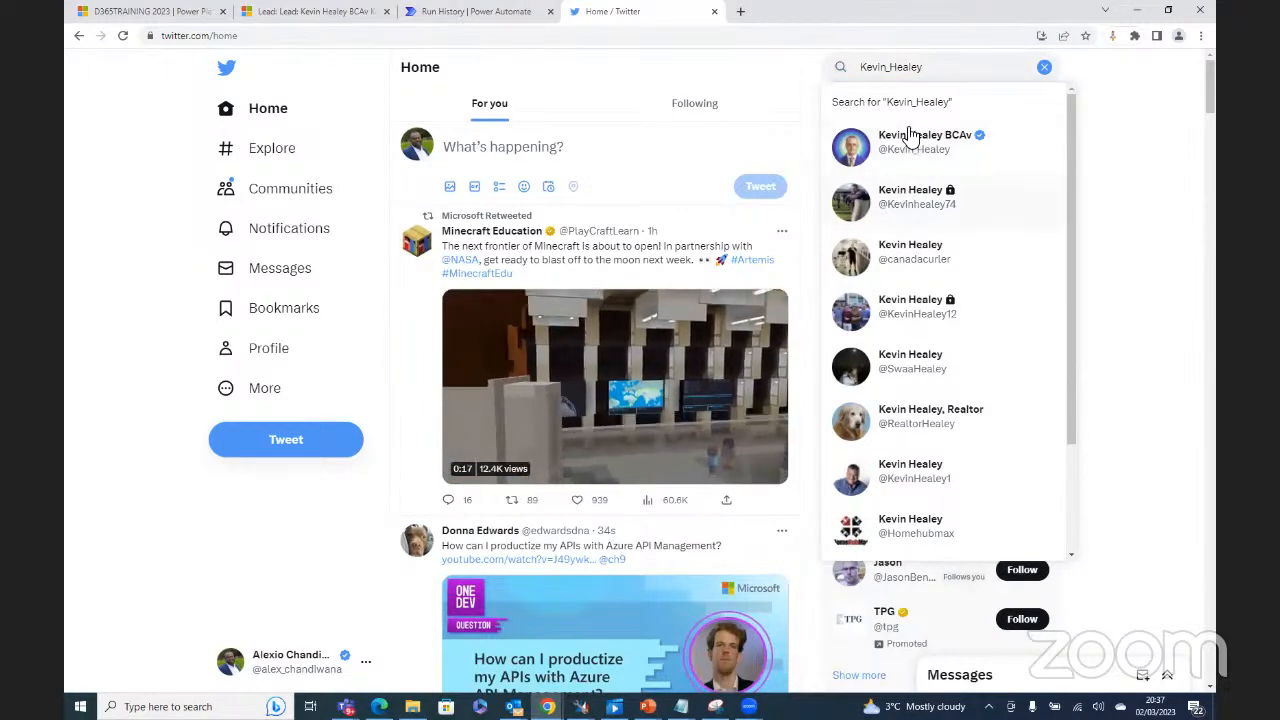
left_click(910, 137)
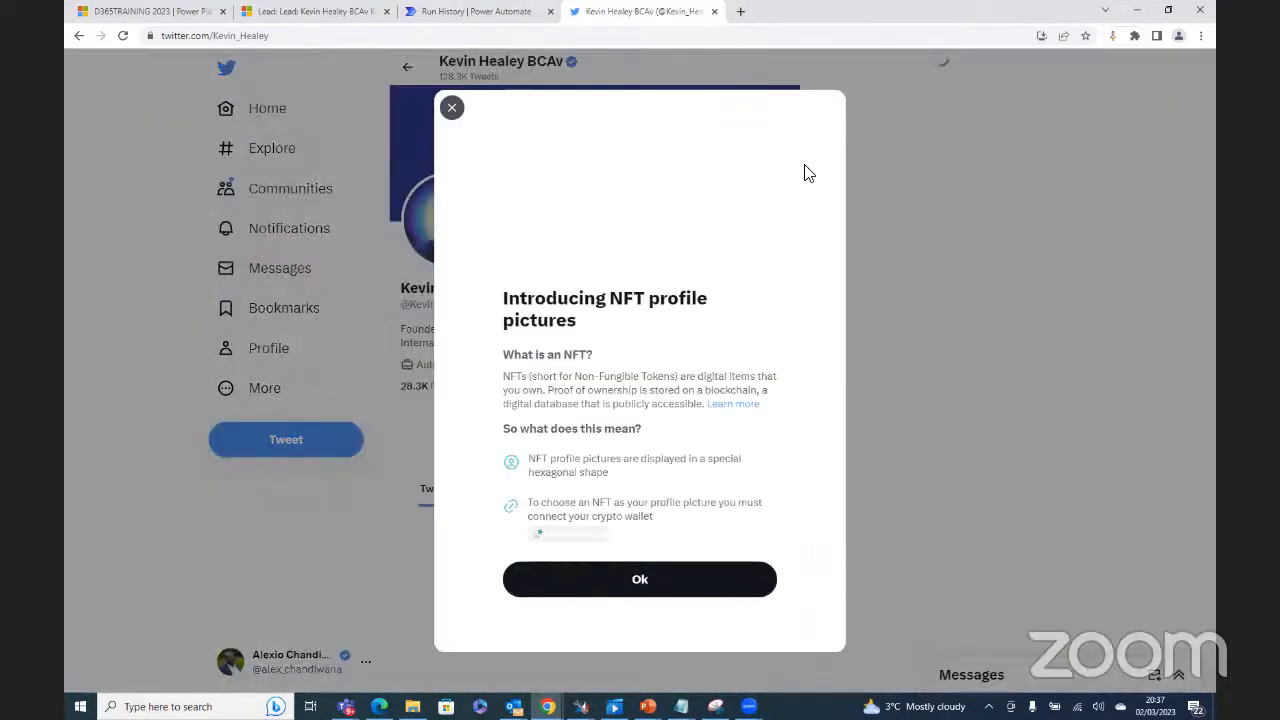
Step: Dismiss the NFT notice, open Tweets & replies and scroll down to the #bluesky tweet
left_click(637, 572)
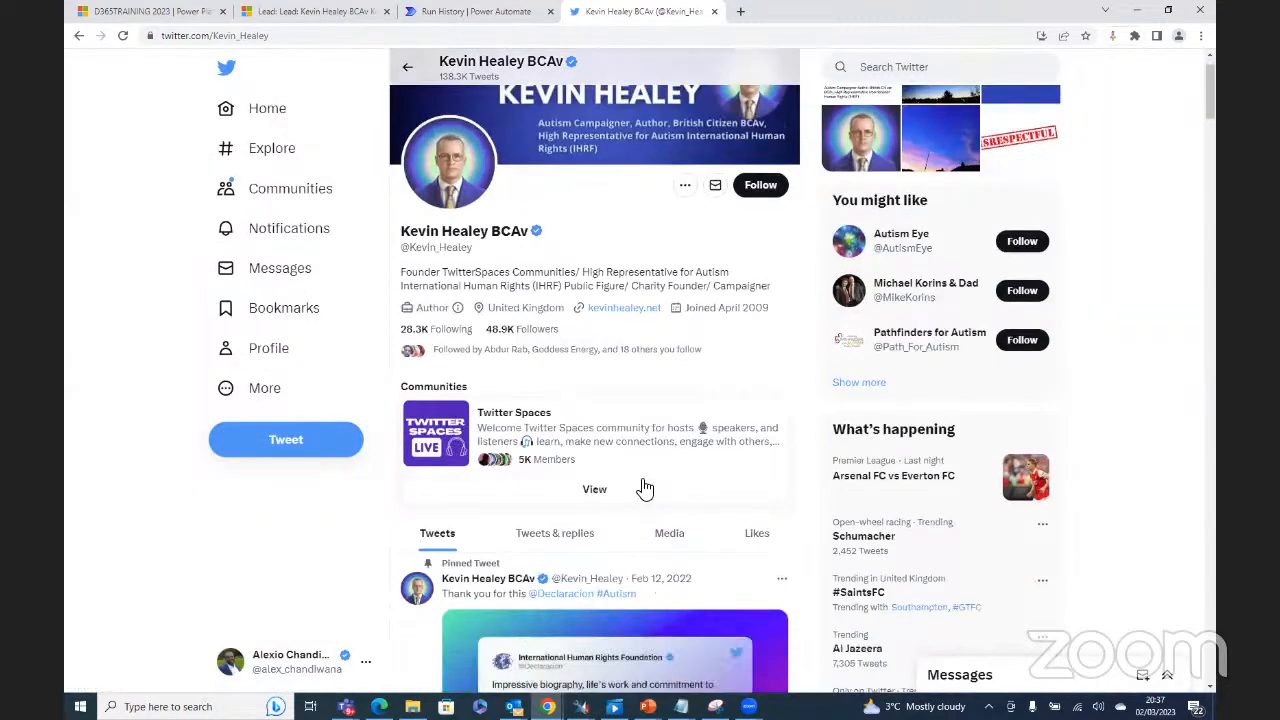
scroll(640, 482, "down", 2)
left_click(540, 455)
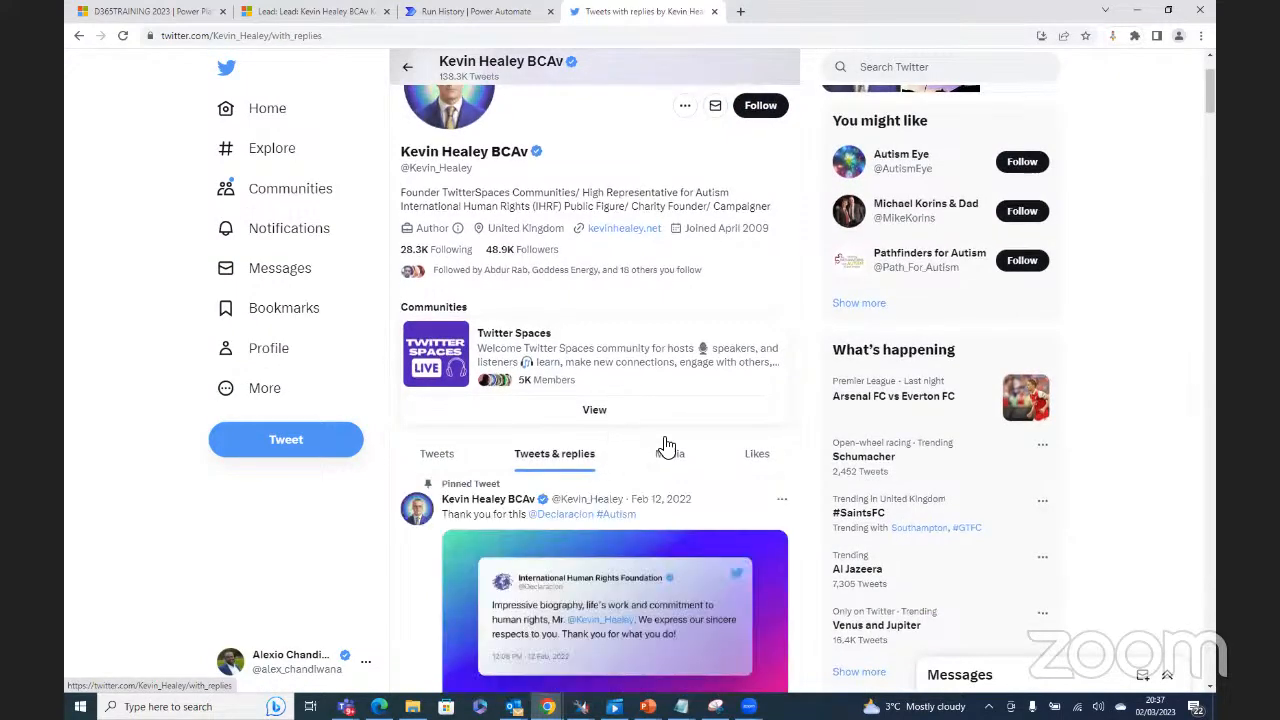
scroll(678, 460, "down", 2)
scroll(684, 461, "down", 3)
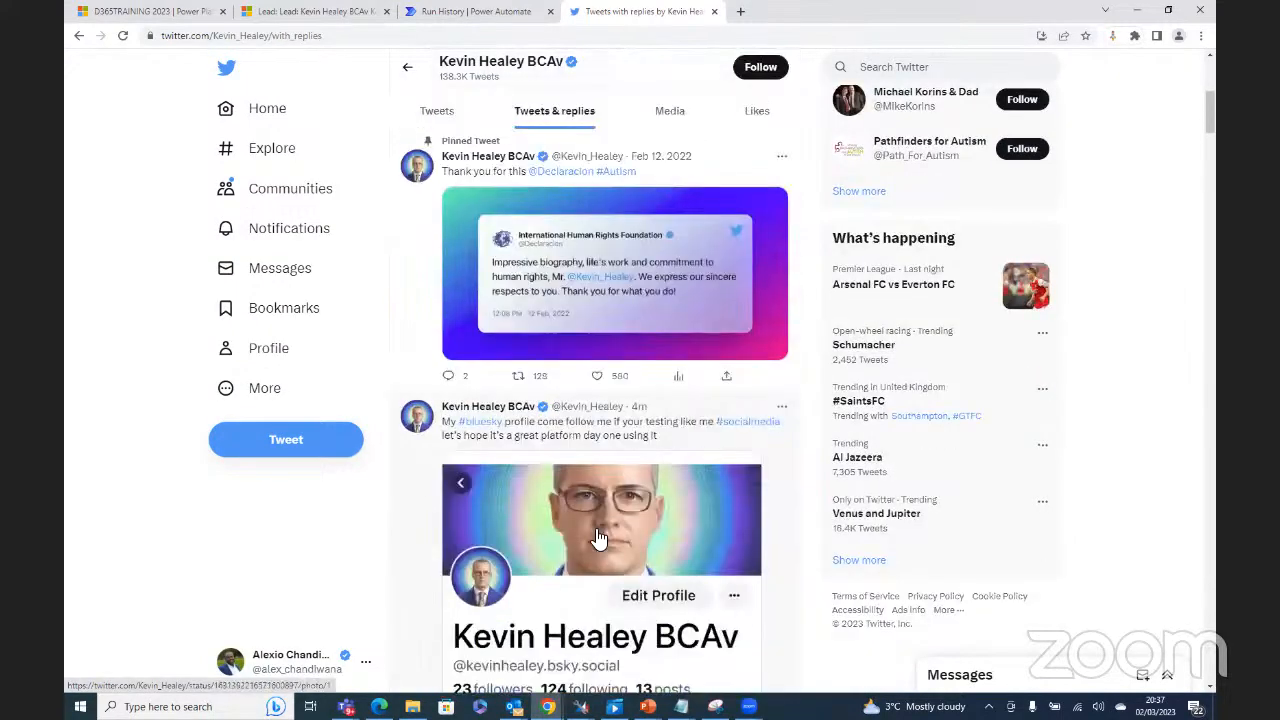
scroll(545, 377, "down", 1)
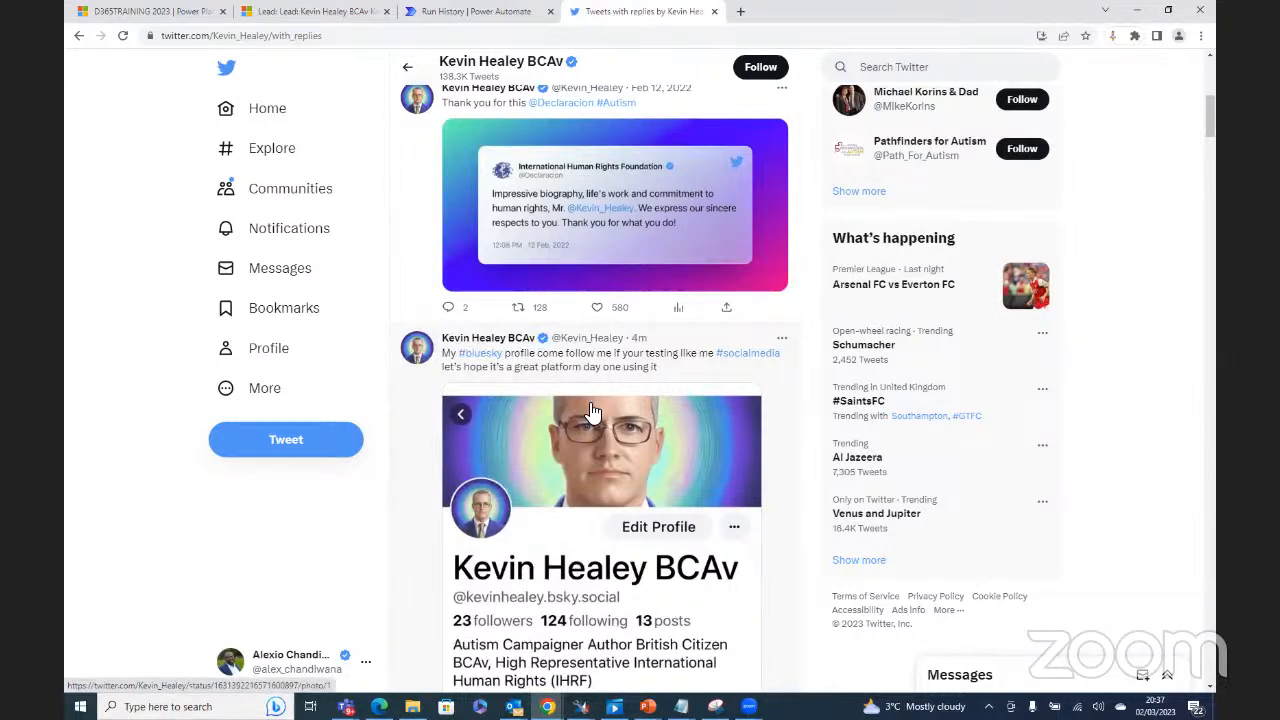
scroll(590, 410, "down", 1)
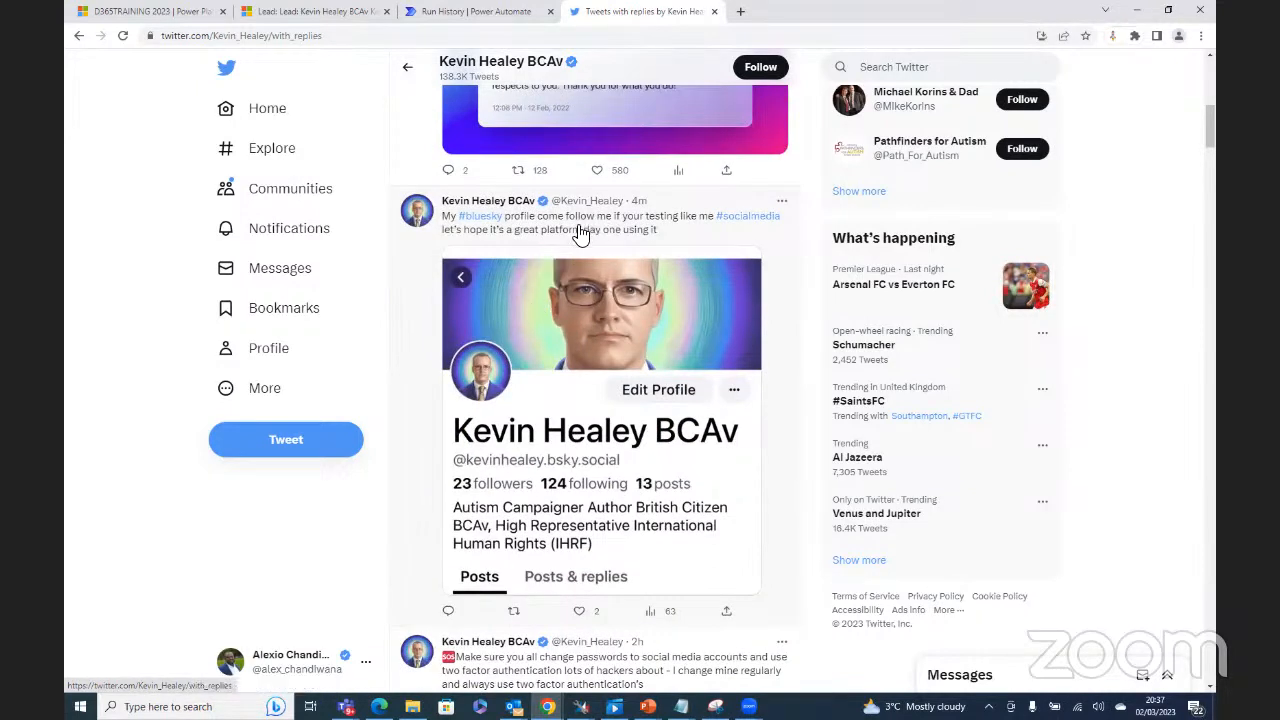
Step: Confirm the flow overview's succeeded Mar 2, 08:33 PM run, then return to the Twitter profile
left_click(470, 12)
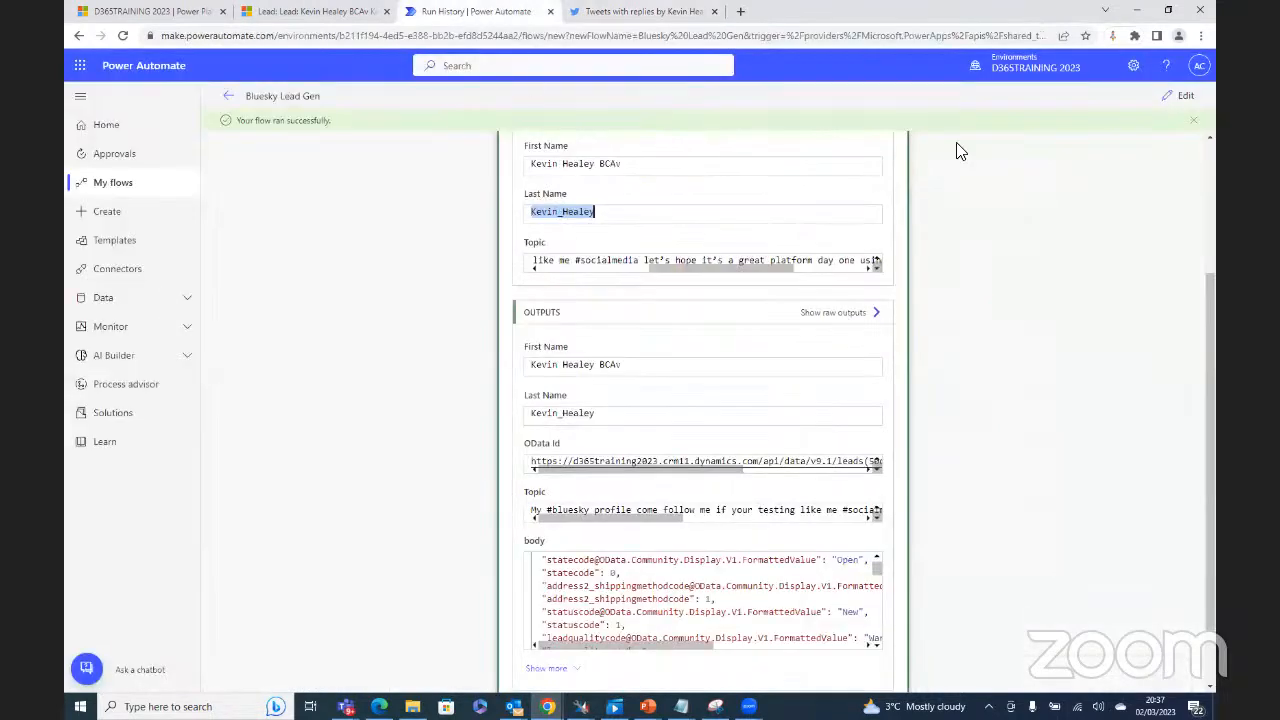
left_click(231, 100)
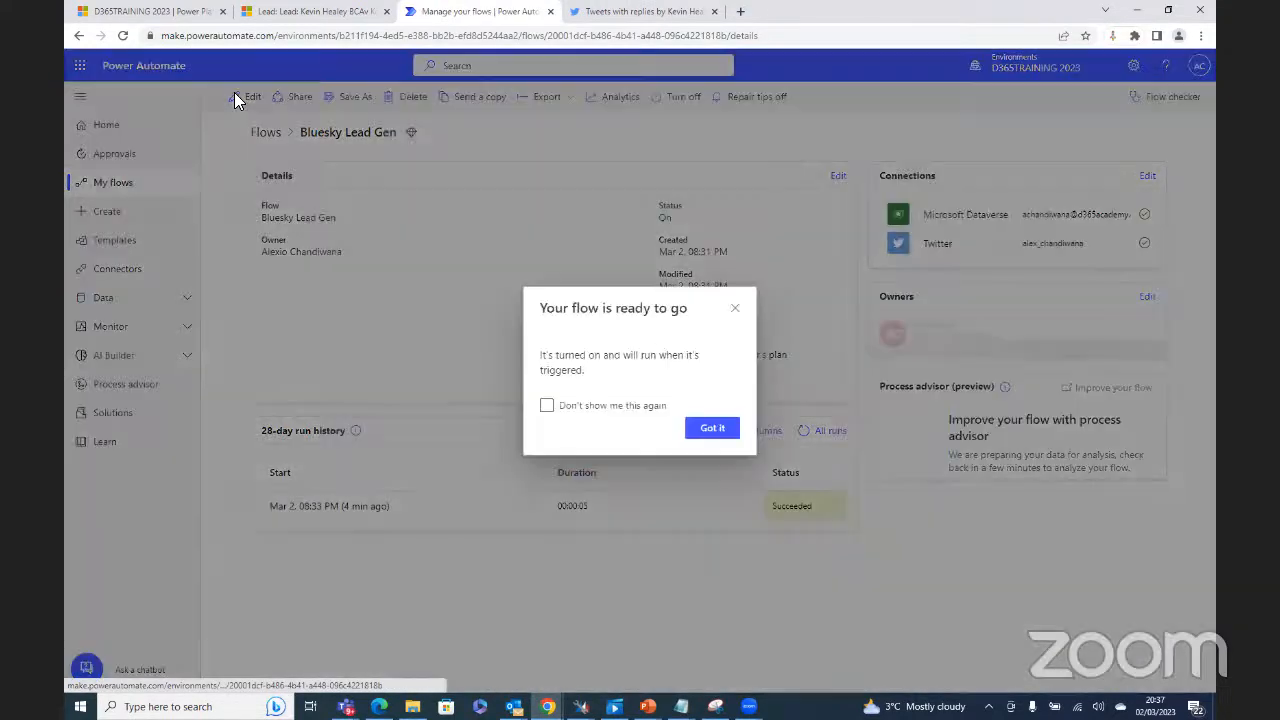
left_click(712, 498)
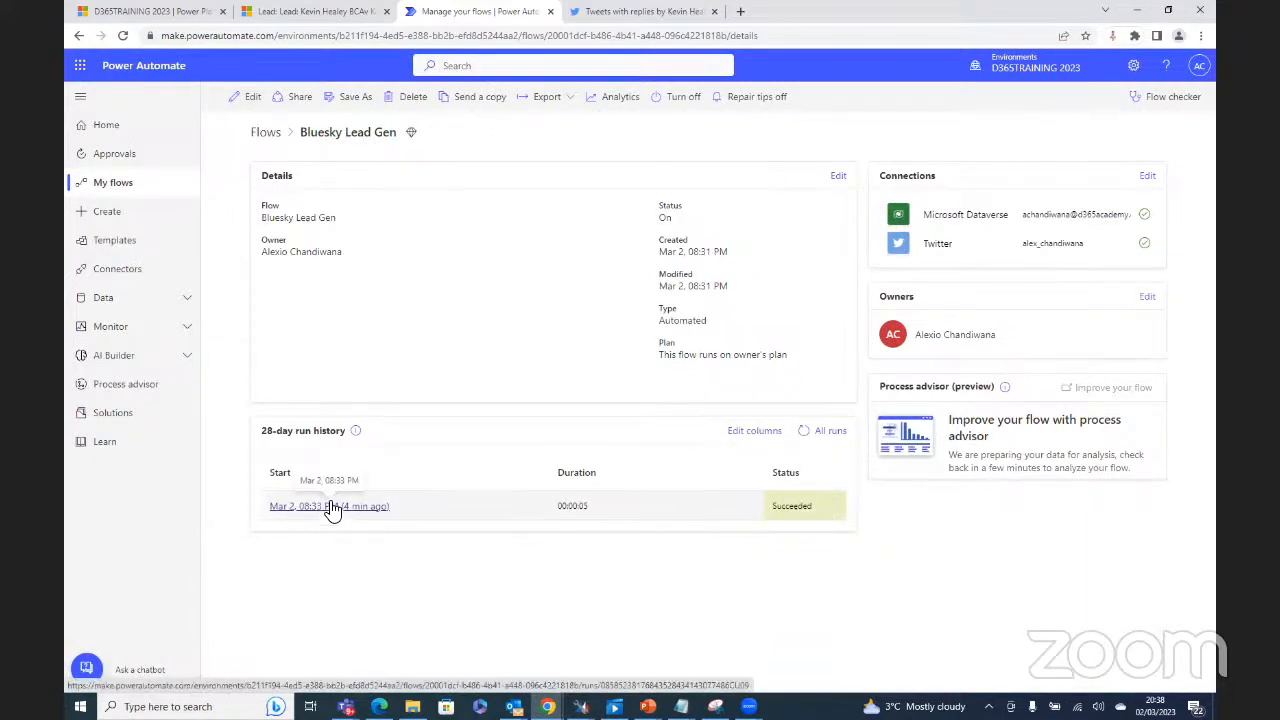
left_click(645, 14)
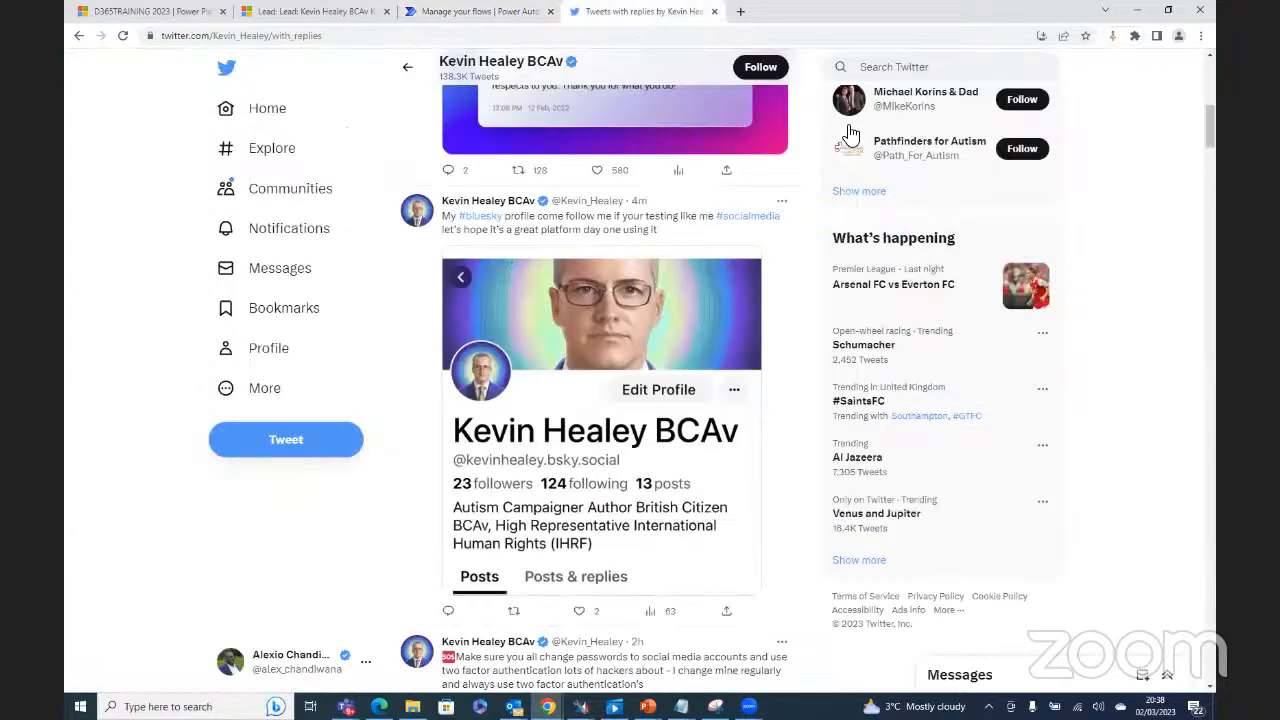
Step: Search Twitter for #bluesky, show the Latest tweets, then return to the Bluesky Lead Gen overview
left_click(879, 68)
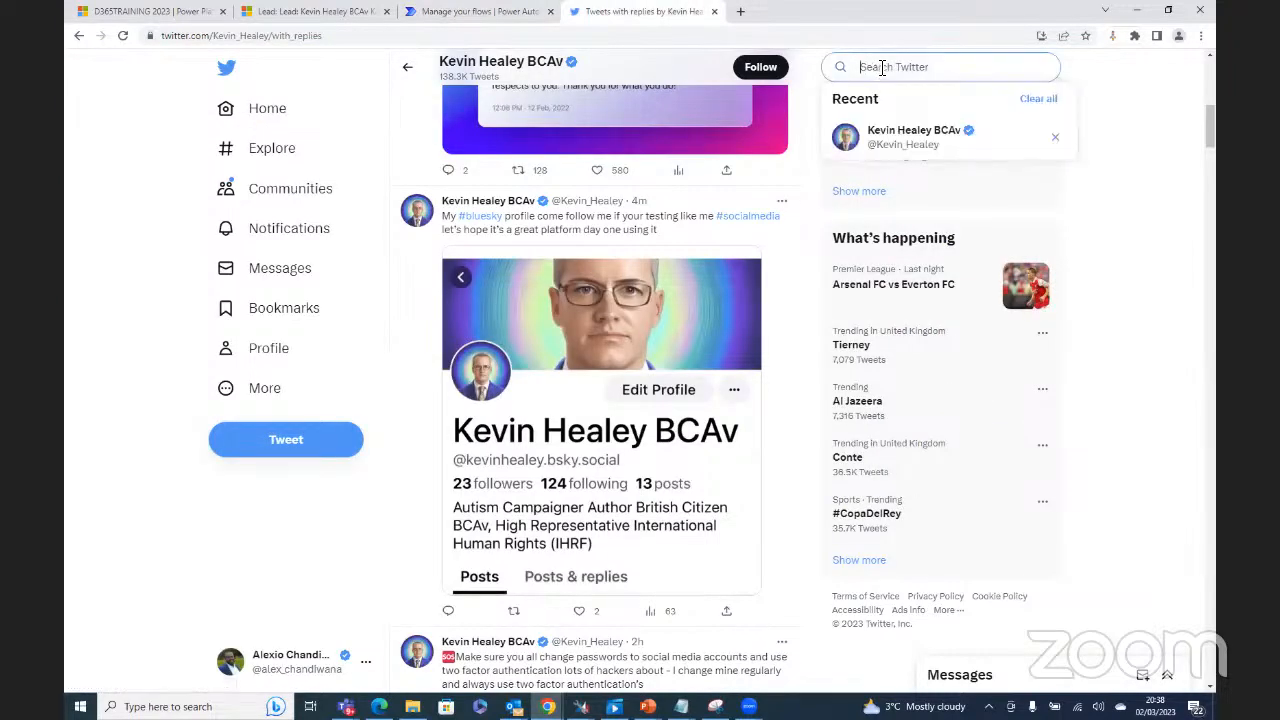
type("#blues")
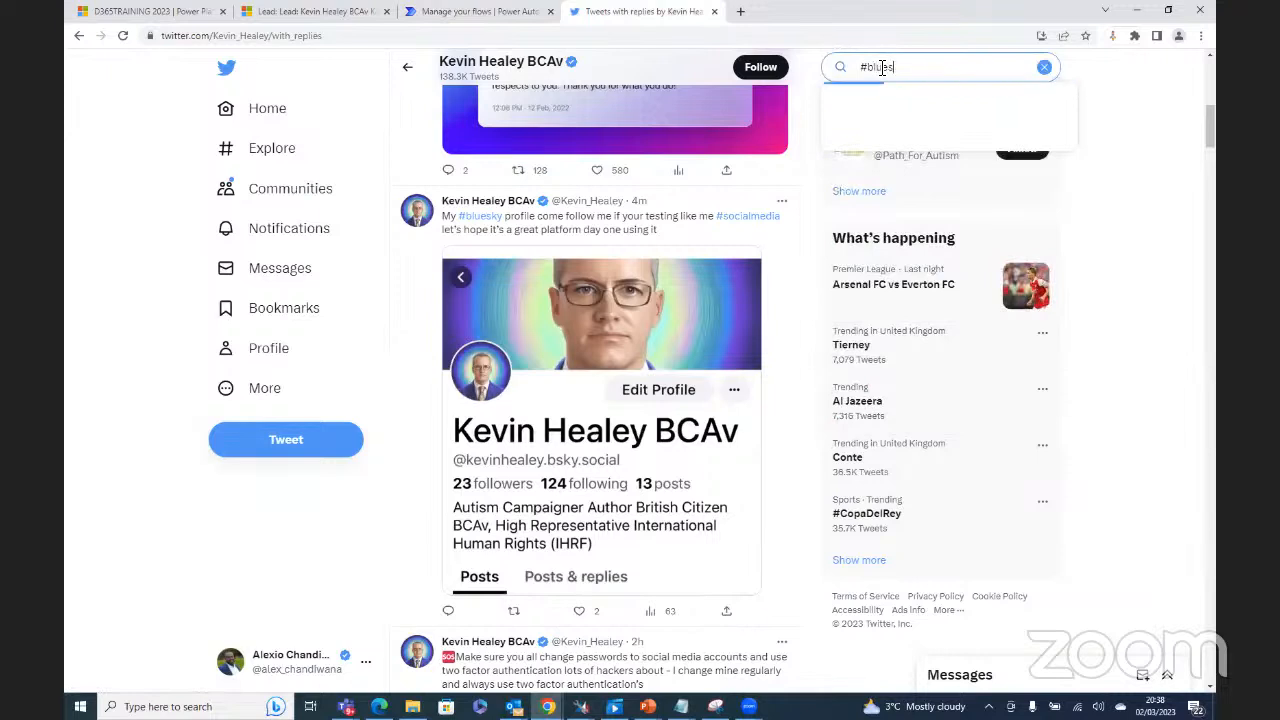
type("ky")
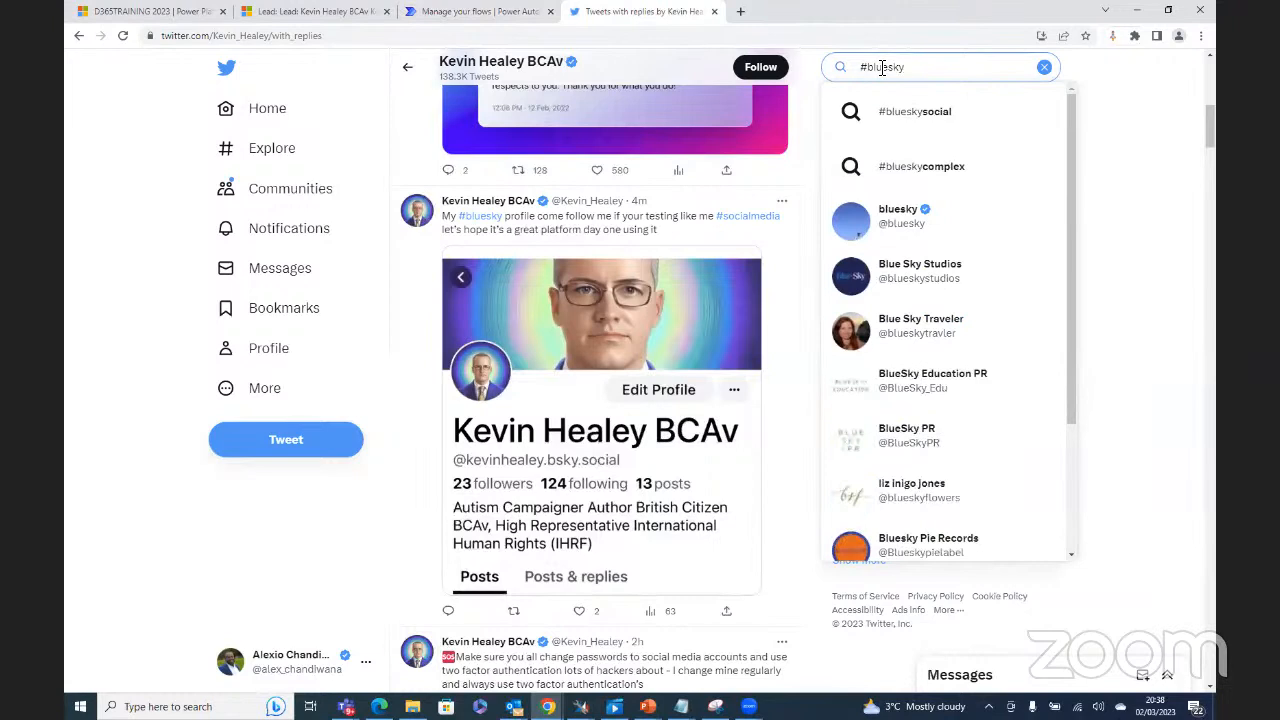
key("Return")
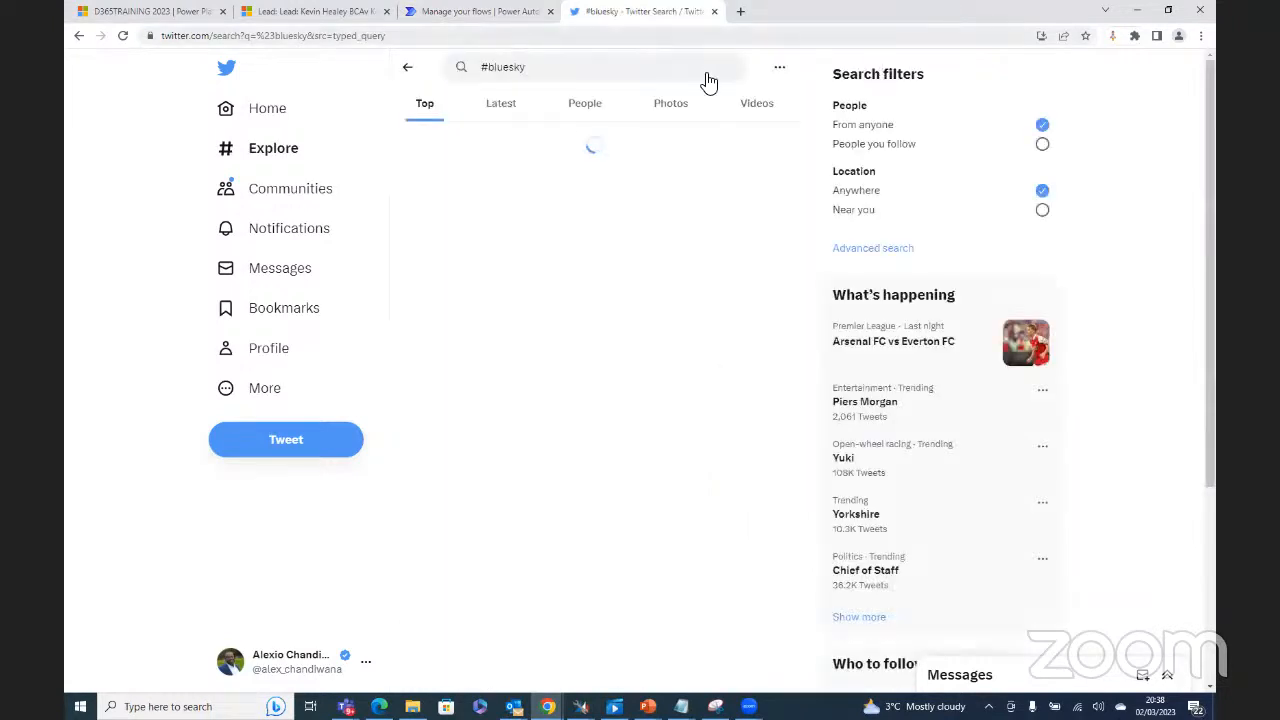
left_click(507, 112)
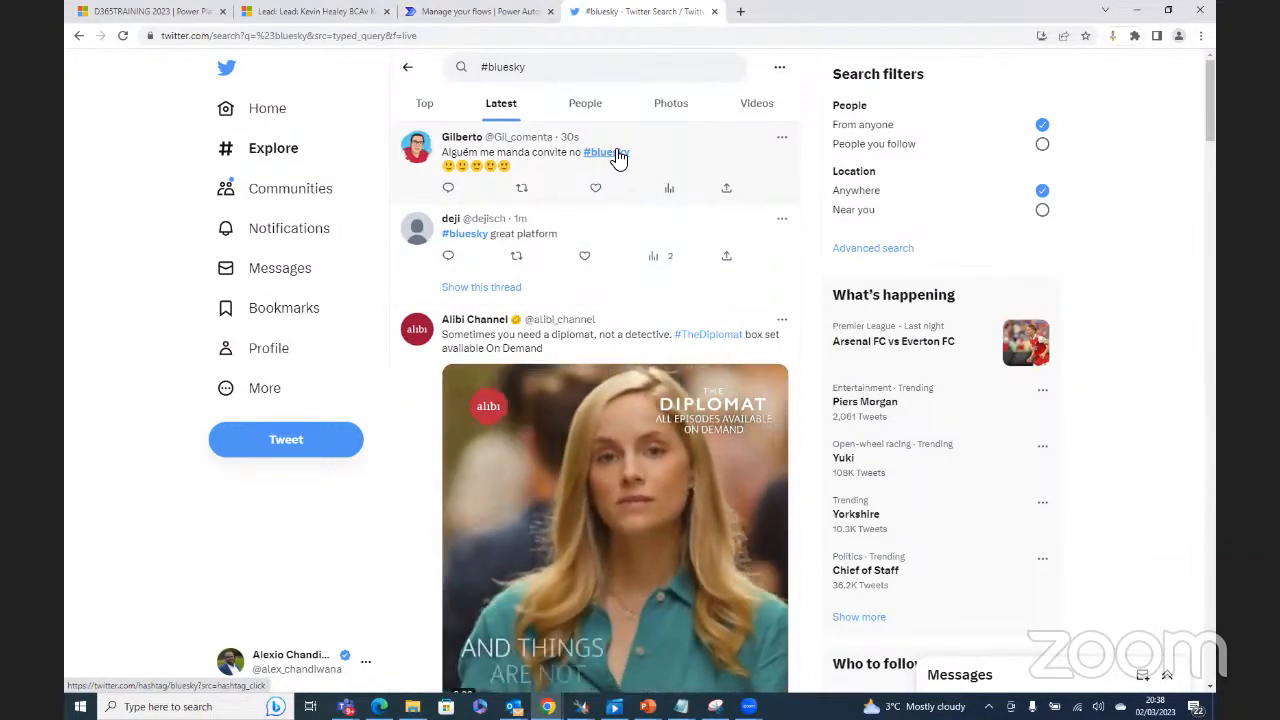
left_click(486, 11)
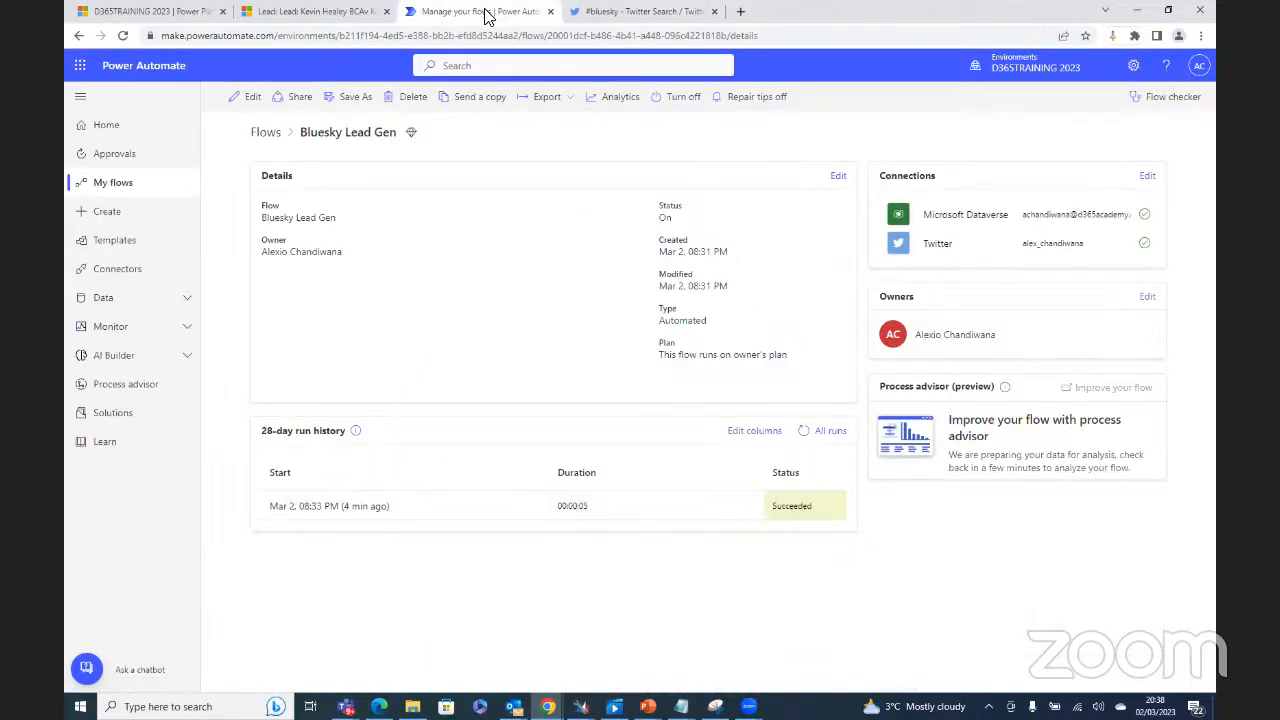
Step: Confirm the tweet trigger searches '#Bluesky : #bluesky' and save the Bluesky Lead Gen flow
left_click(255, 99)
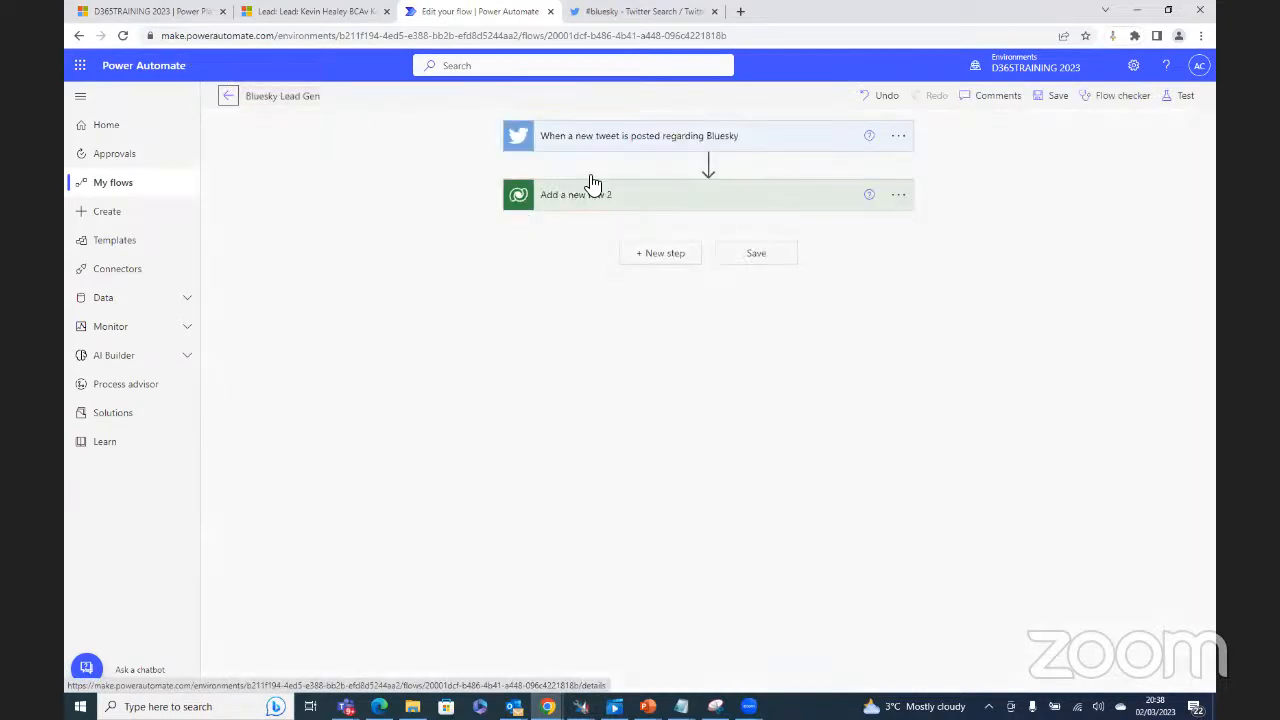
left_click(603, 138)
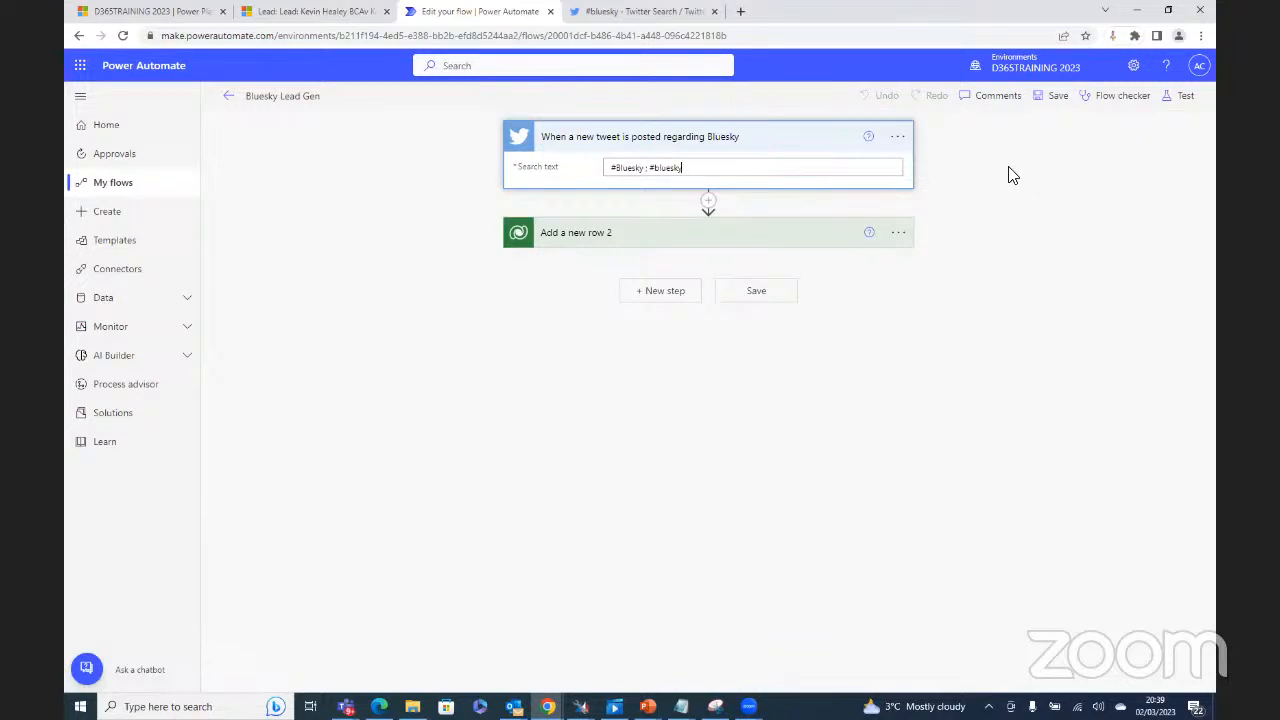
left_click(760, 297)
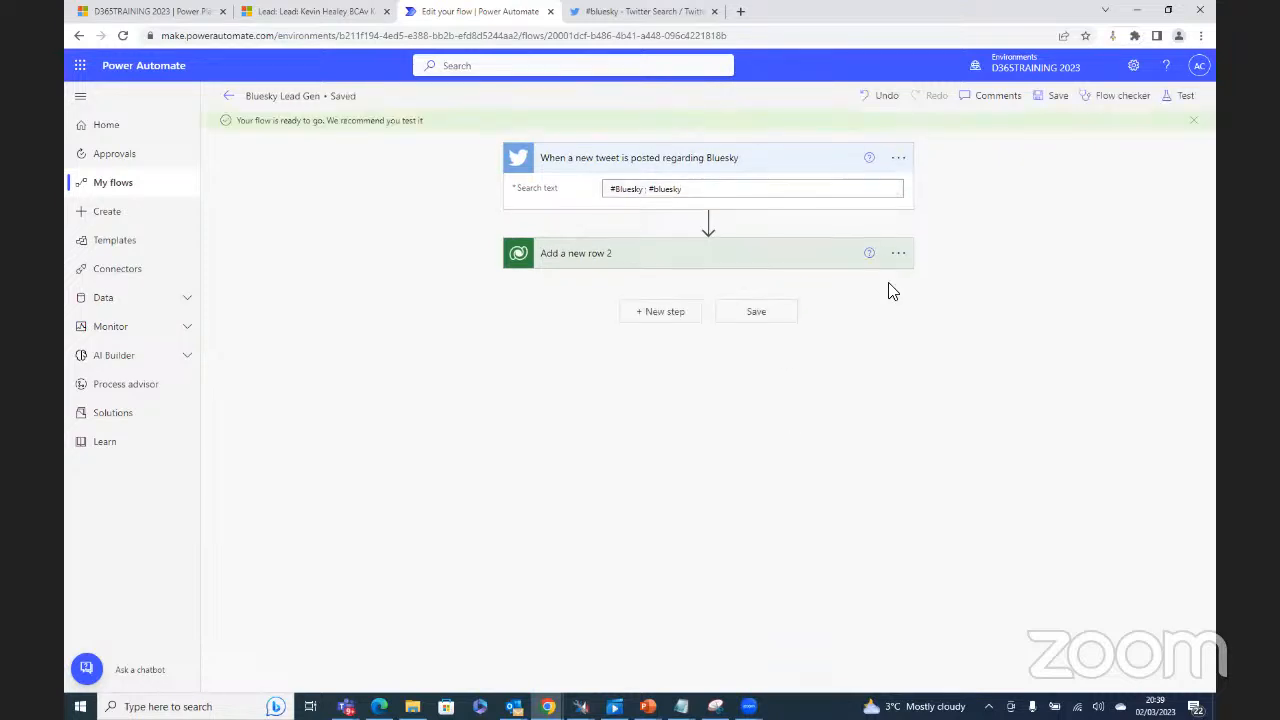
left_click(1180, 97)
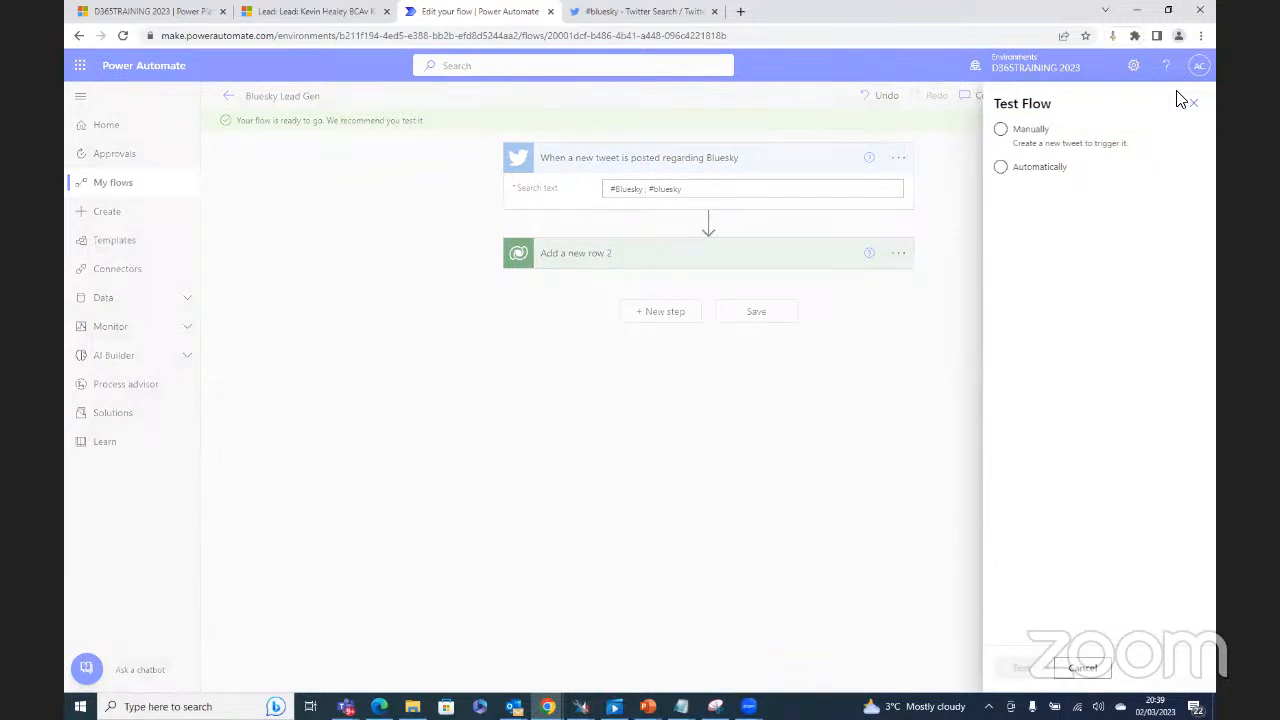
Step: Test the flow automatically with the earlier successful trigger run and inspect both steps' outputs
left_click(1036, 168)
left_click(1022, 191)
left_click(1006, 217)
left_click(1022, 668)
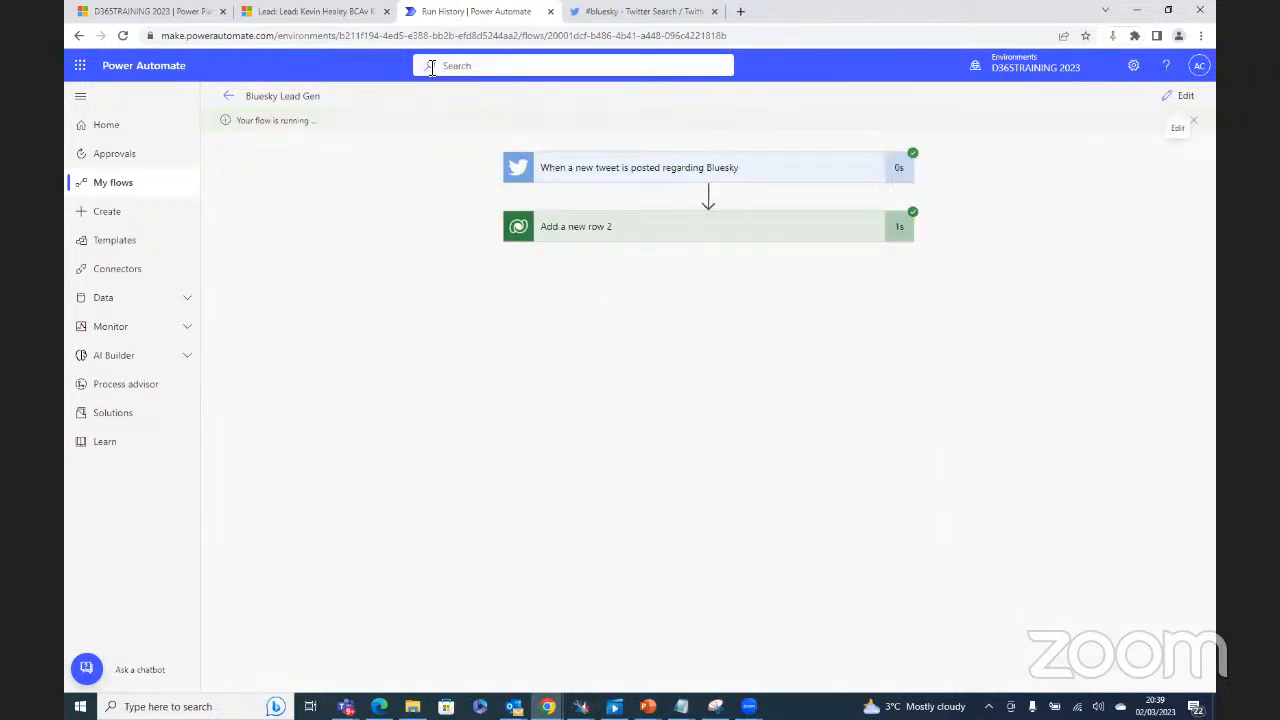
left_click(650, 236)
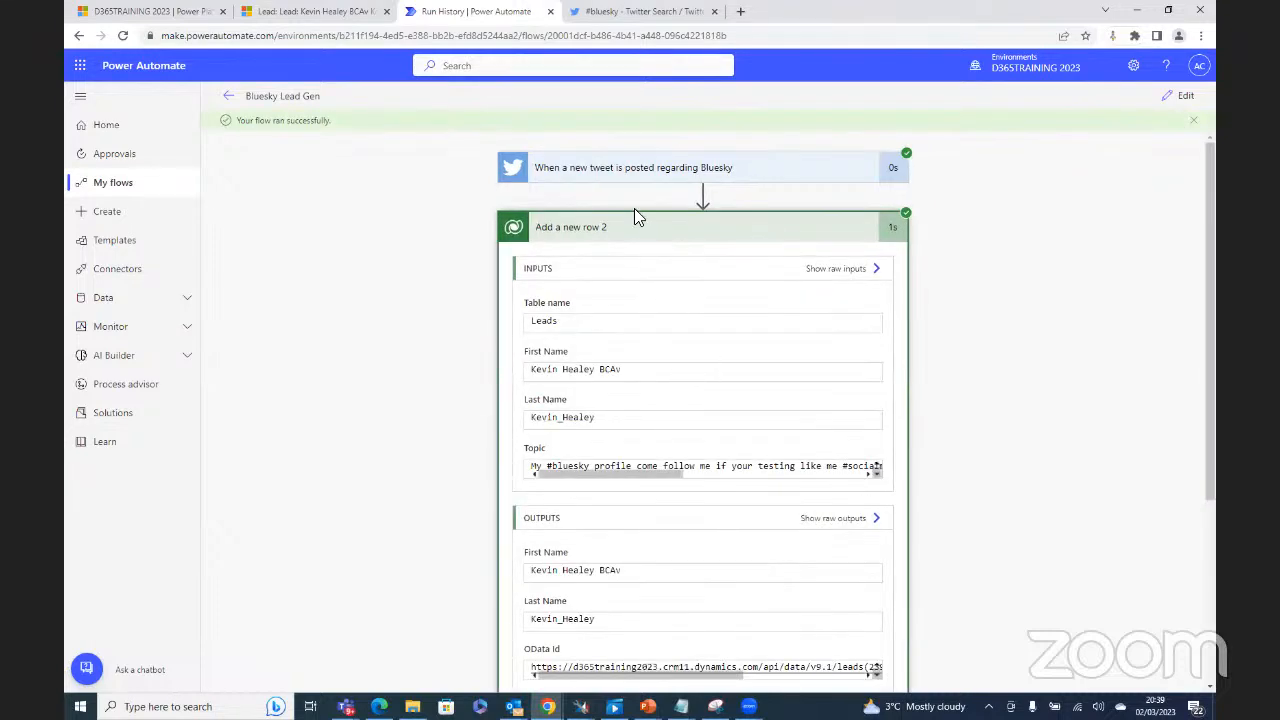
left_click(641, 170)
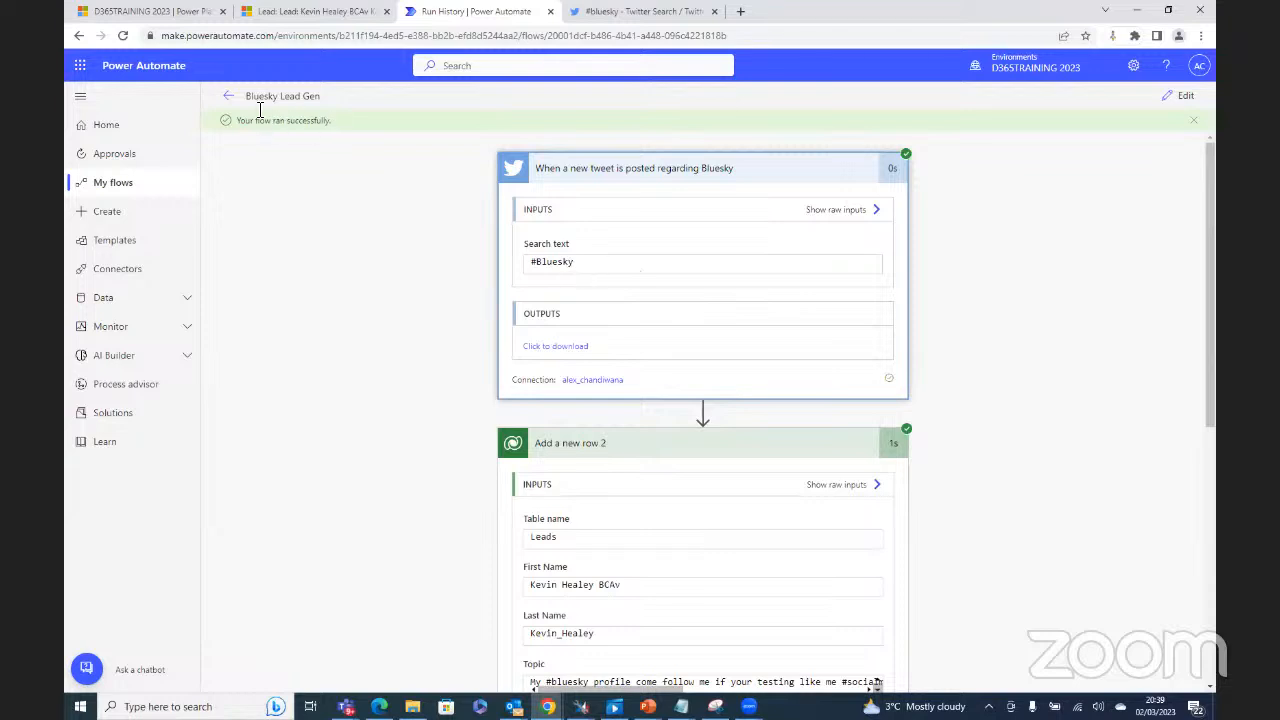
left_click(229, 97)
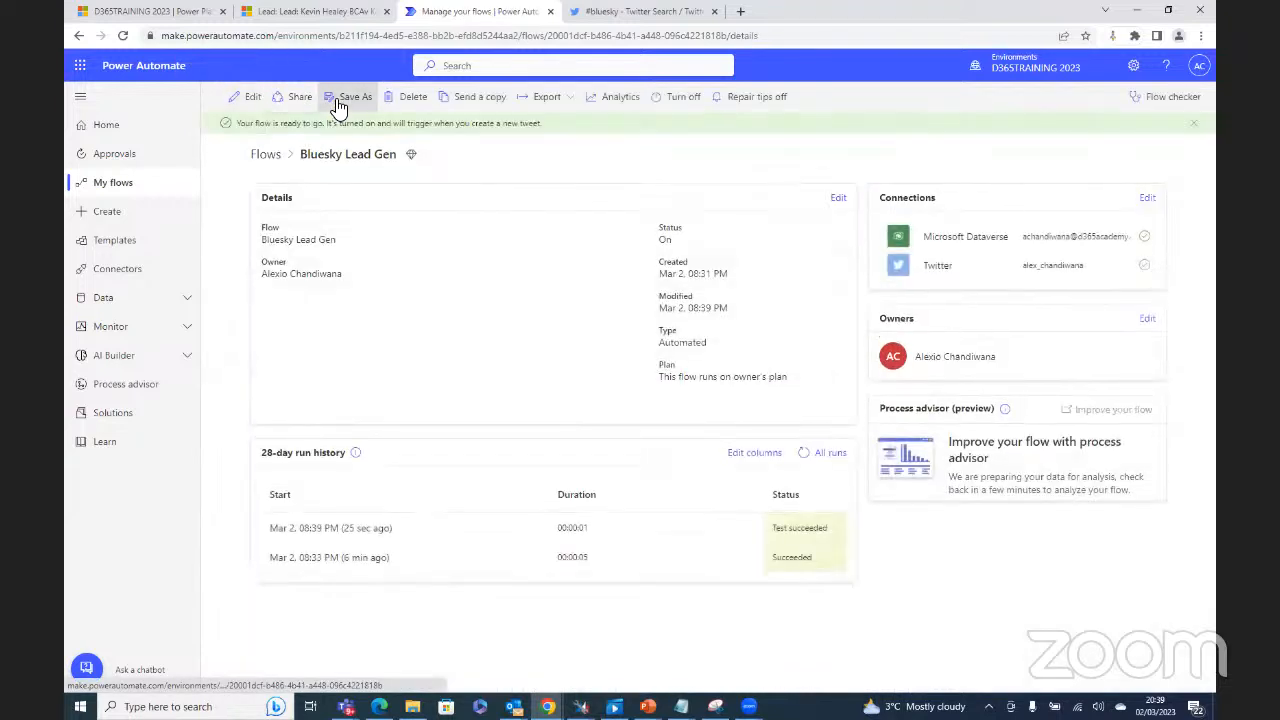
Step: Recheck the trigger's #bluesky search text and start a manual test awaiting a new tweet
left_click(252, 100)
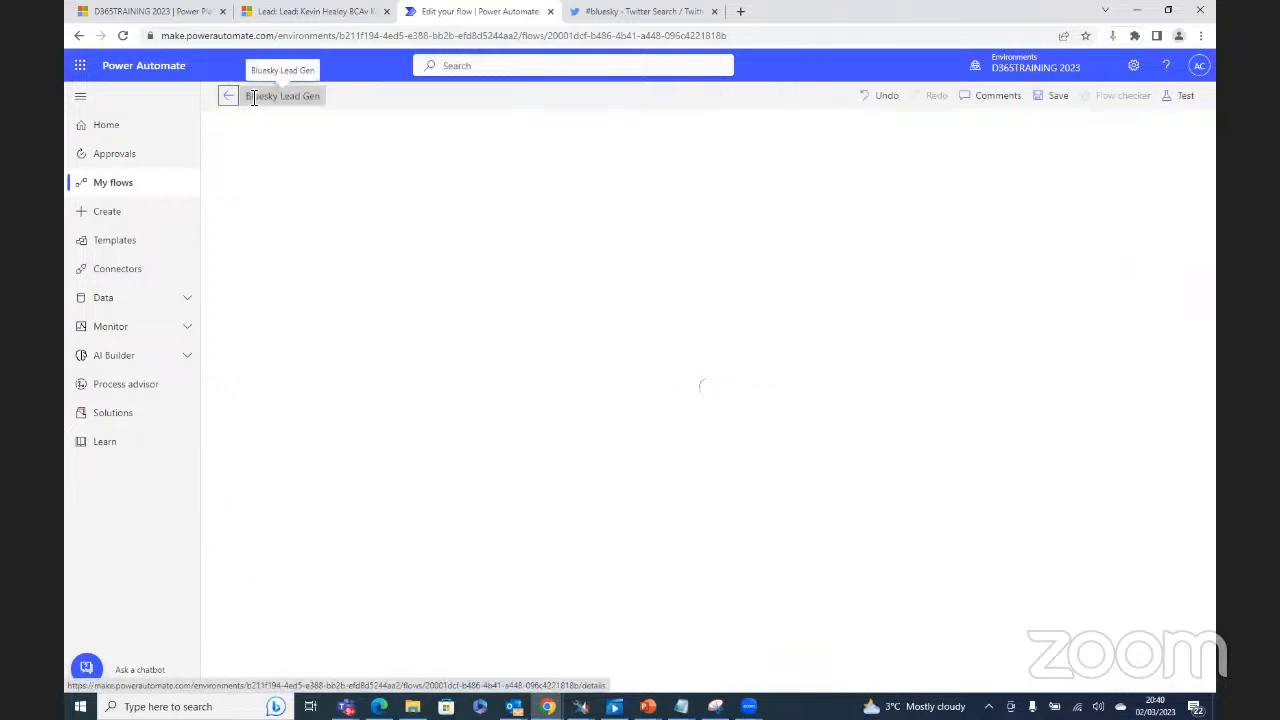
left_click(615, 147)
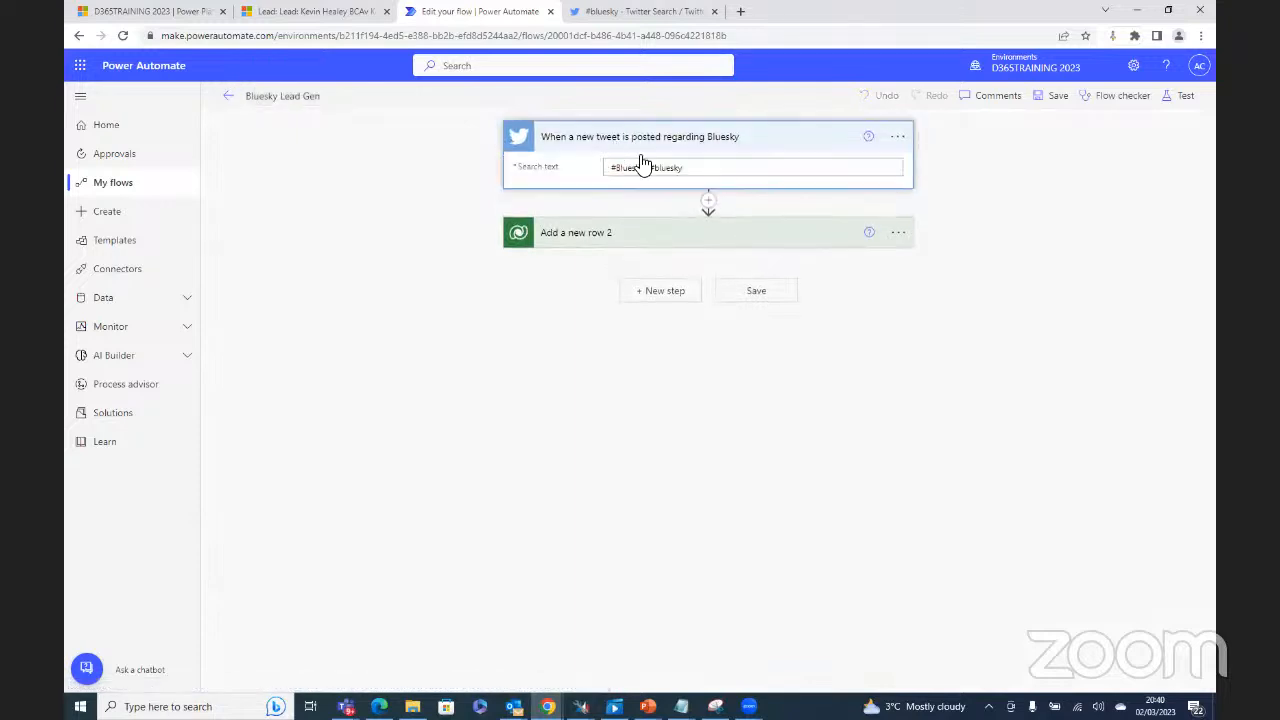
left_click(1186, 100)
left_click(1003, 131)
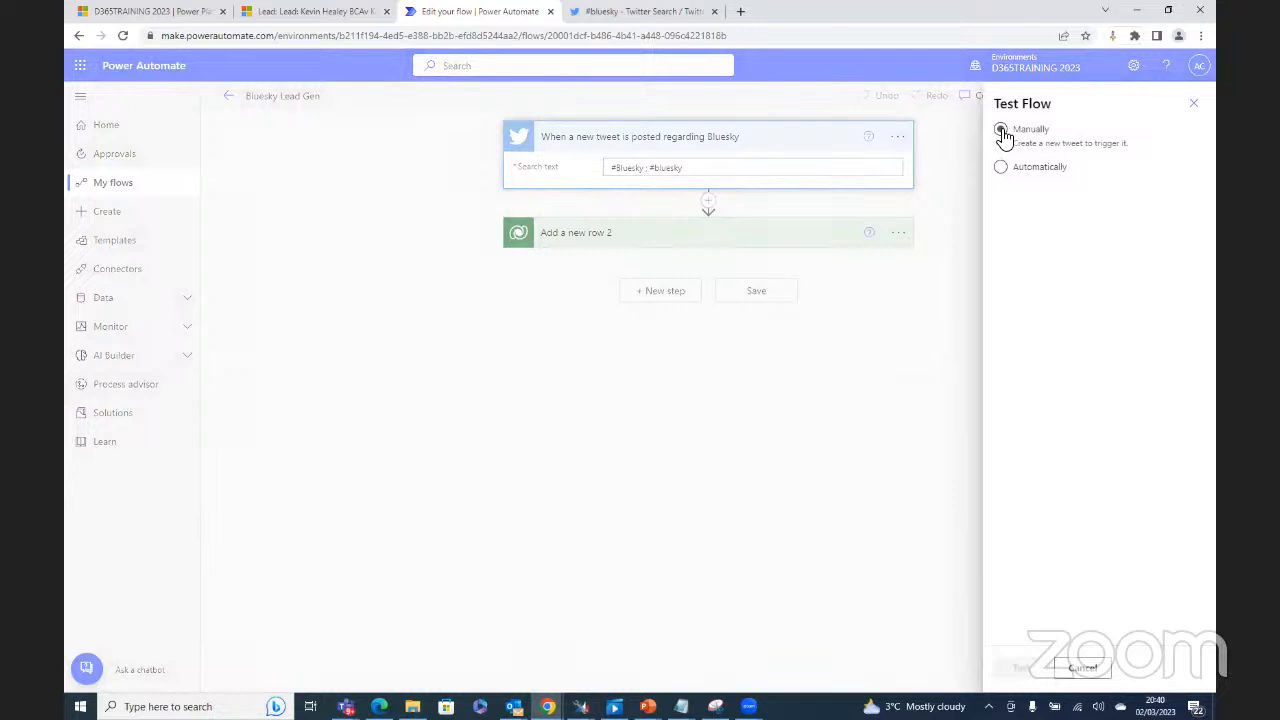
left_click(1025, 668)
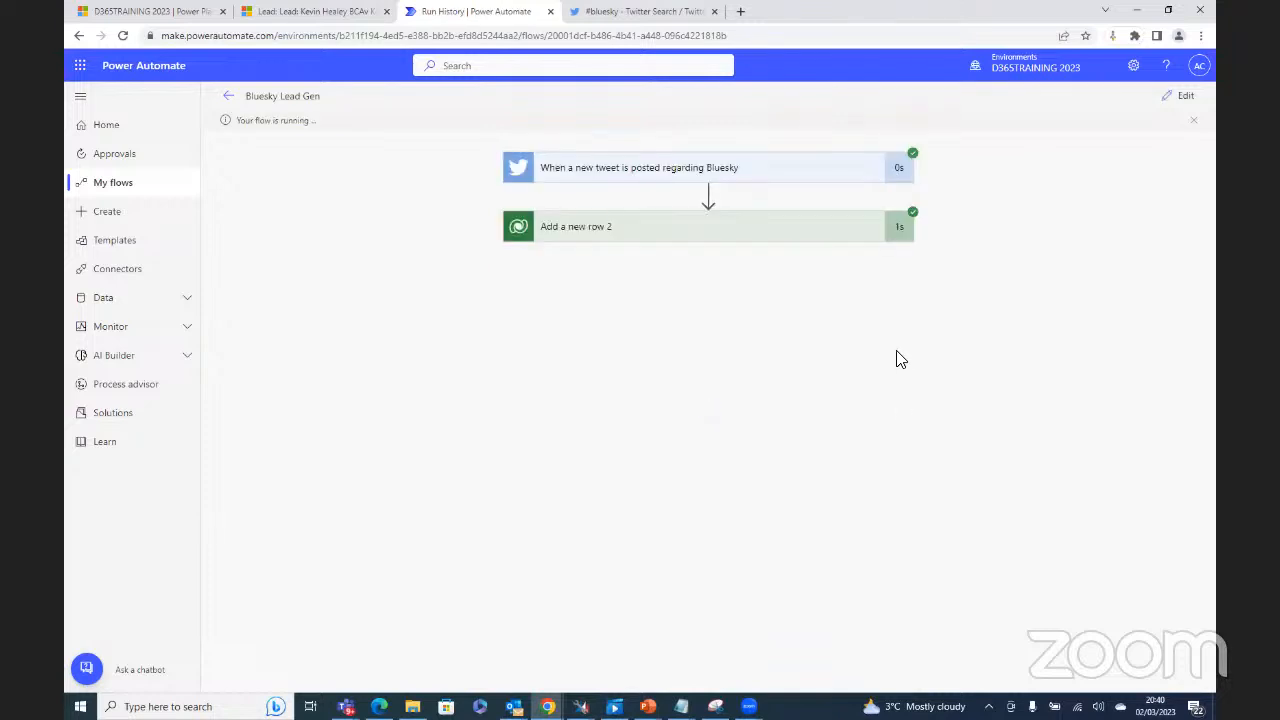
Step: Review the lead data added by each new tweet-triggered run in the 28-day run history
left_click(672, 231)
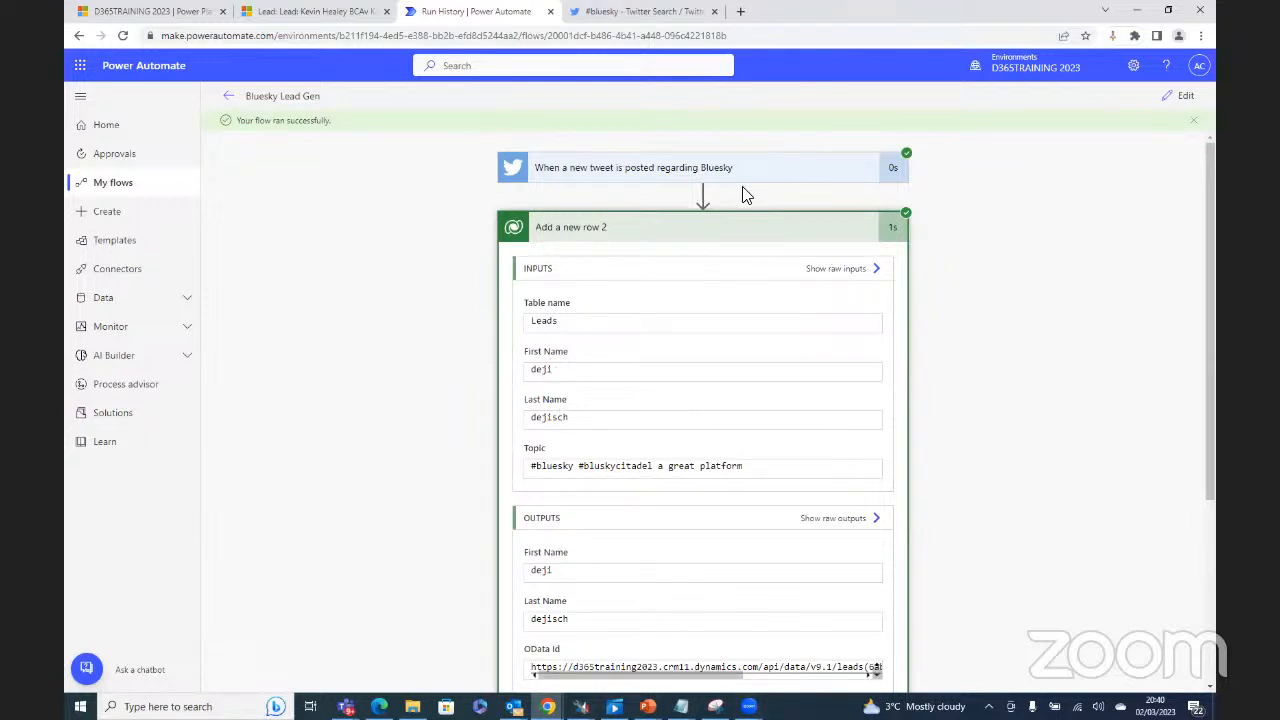
left_click(226, 95)
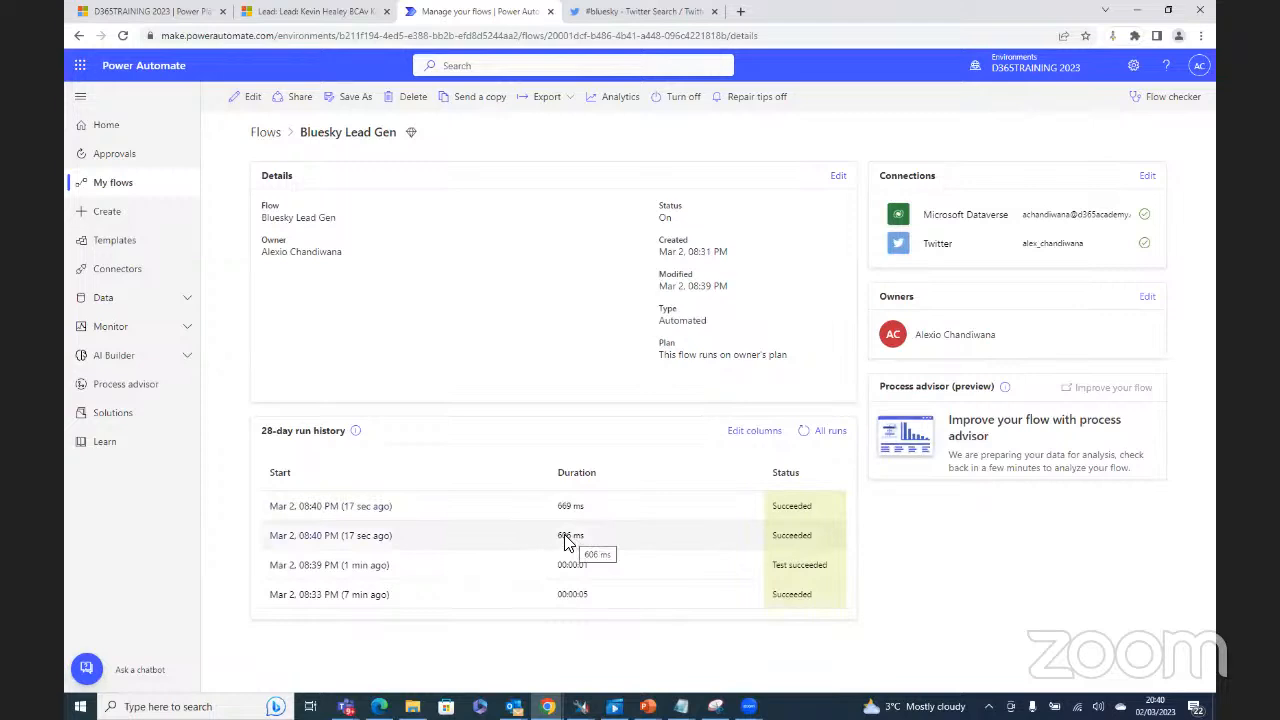
left_click(318, 507)
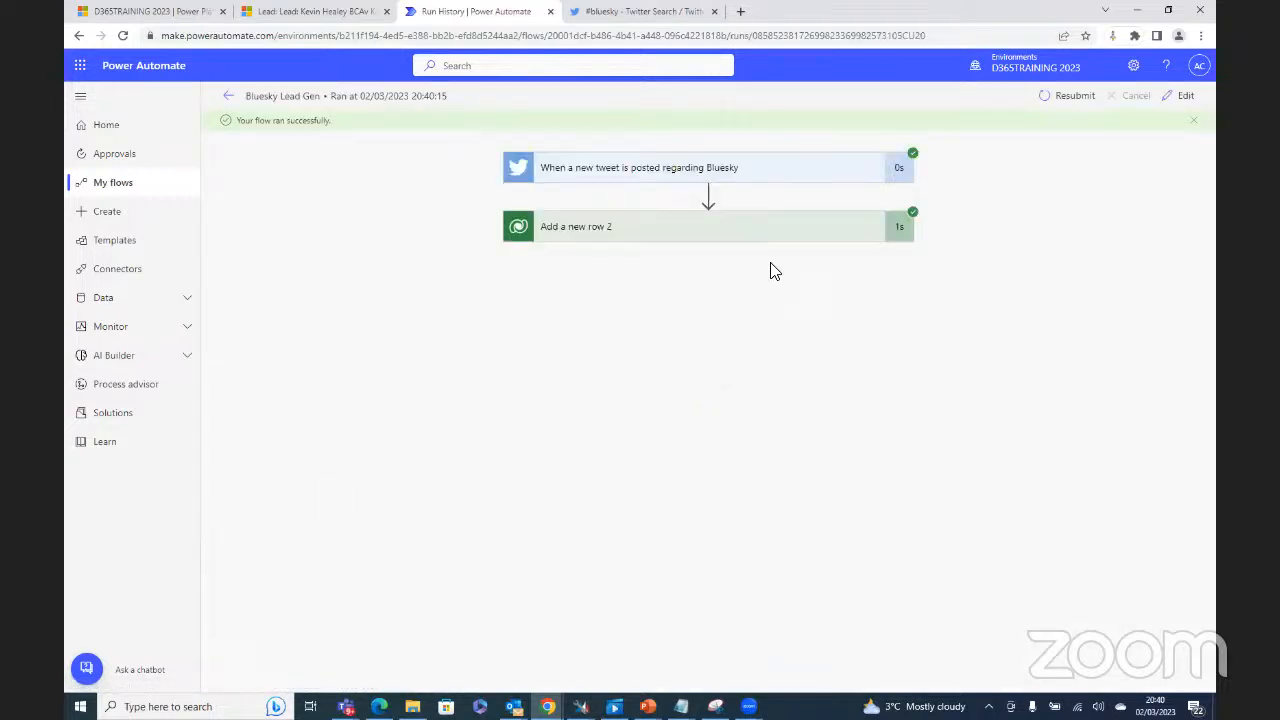
left_click(785, 233)
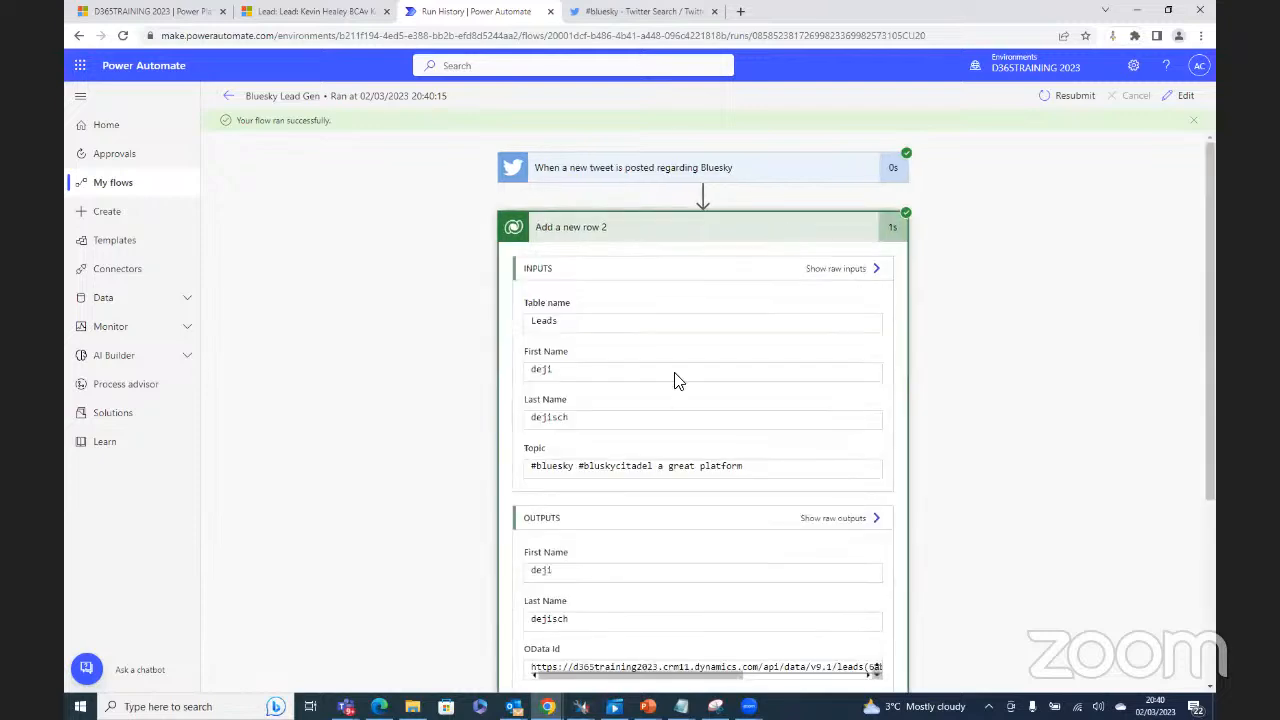
left_click(228, 96)
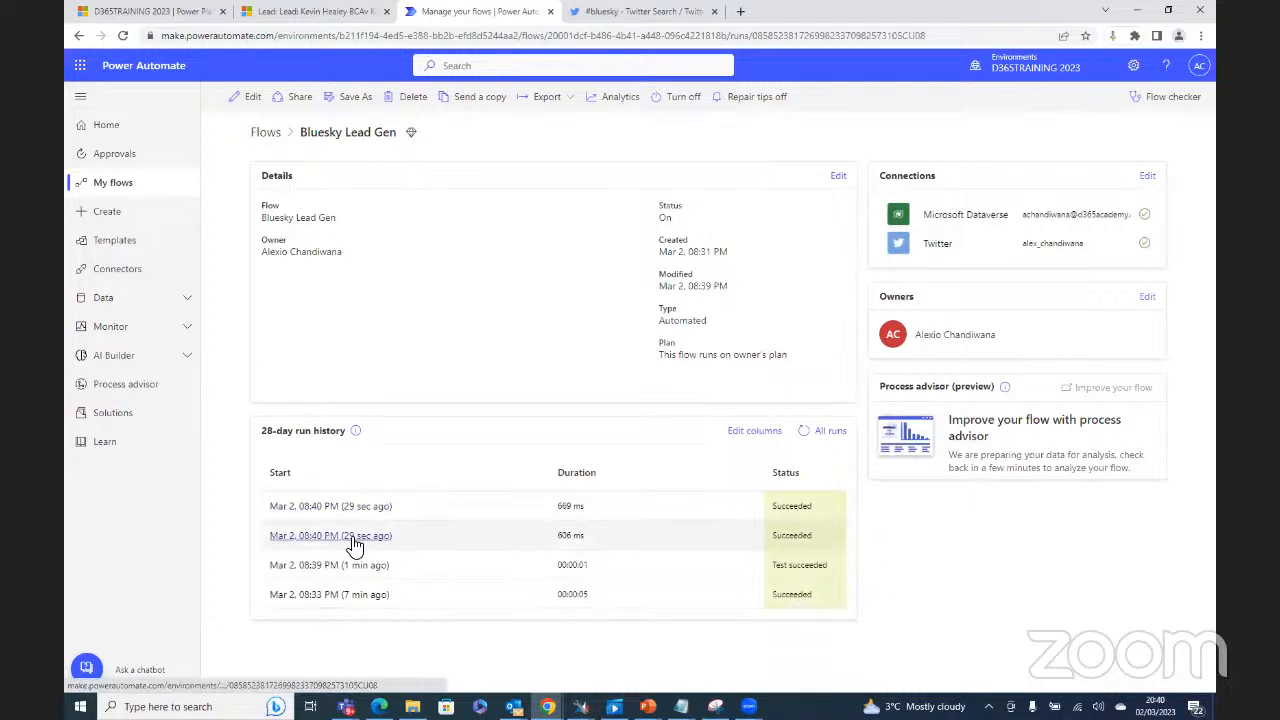
left_click(355, 537)
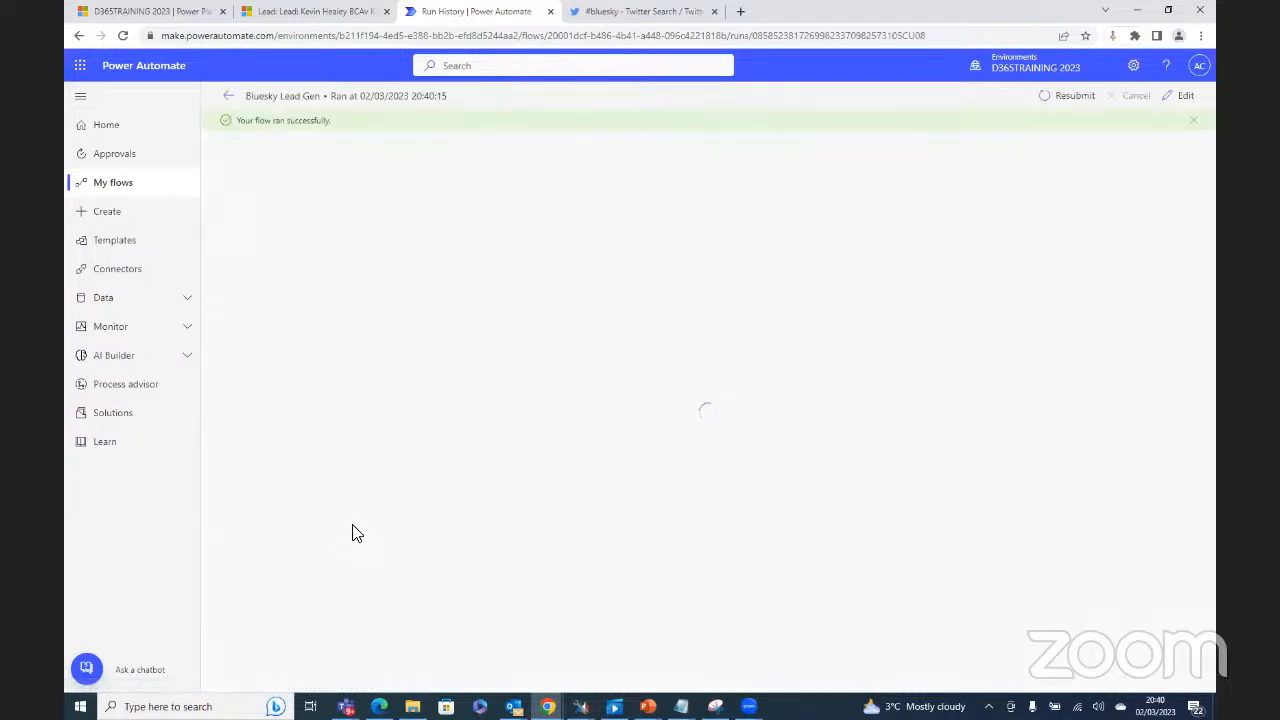
left_click(589, 248)
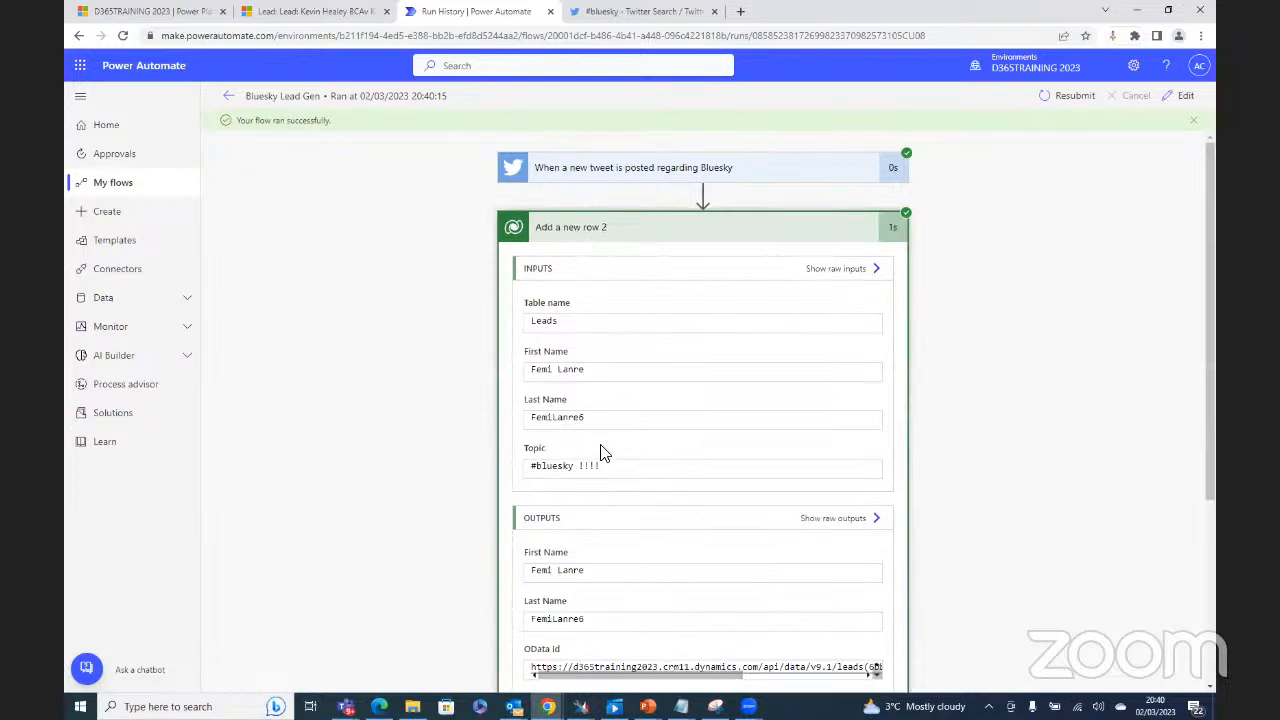
left_click(300, 12)
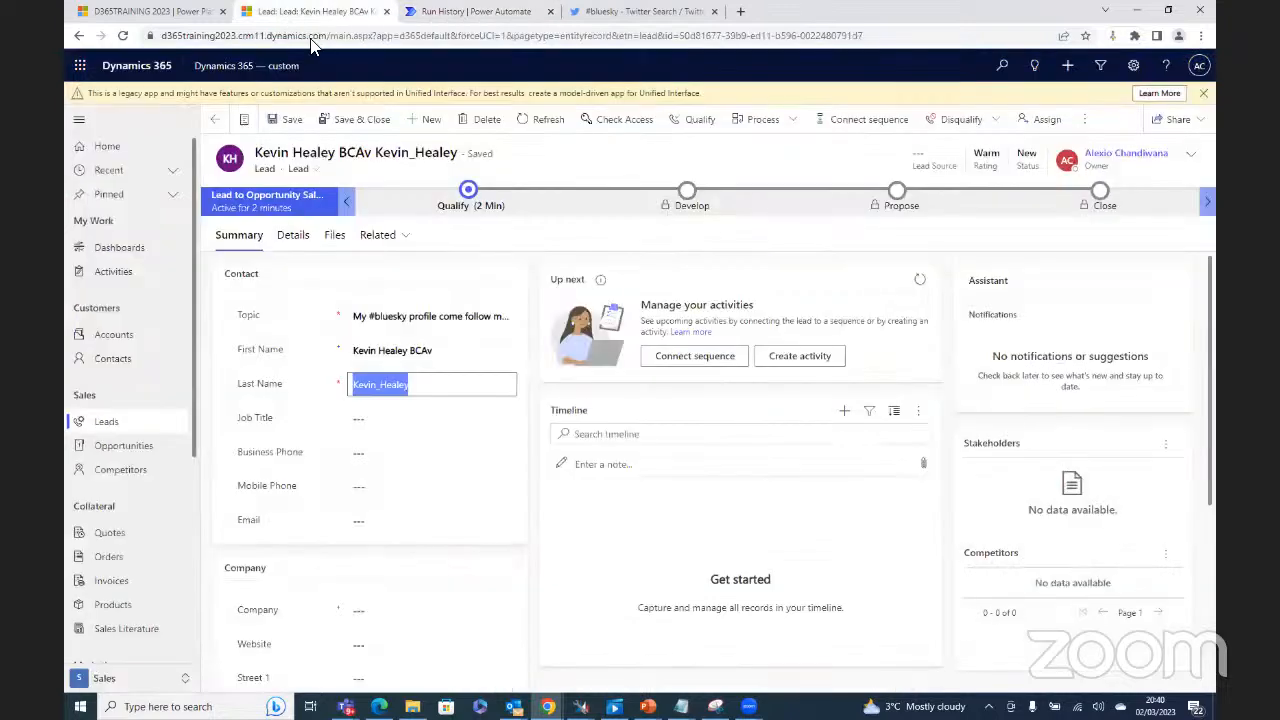
Step: Back in My Open Leads, open the newest lead '#bluesky #bluskycitadel a great platform'
left_click(215, 120)
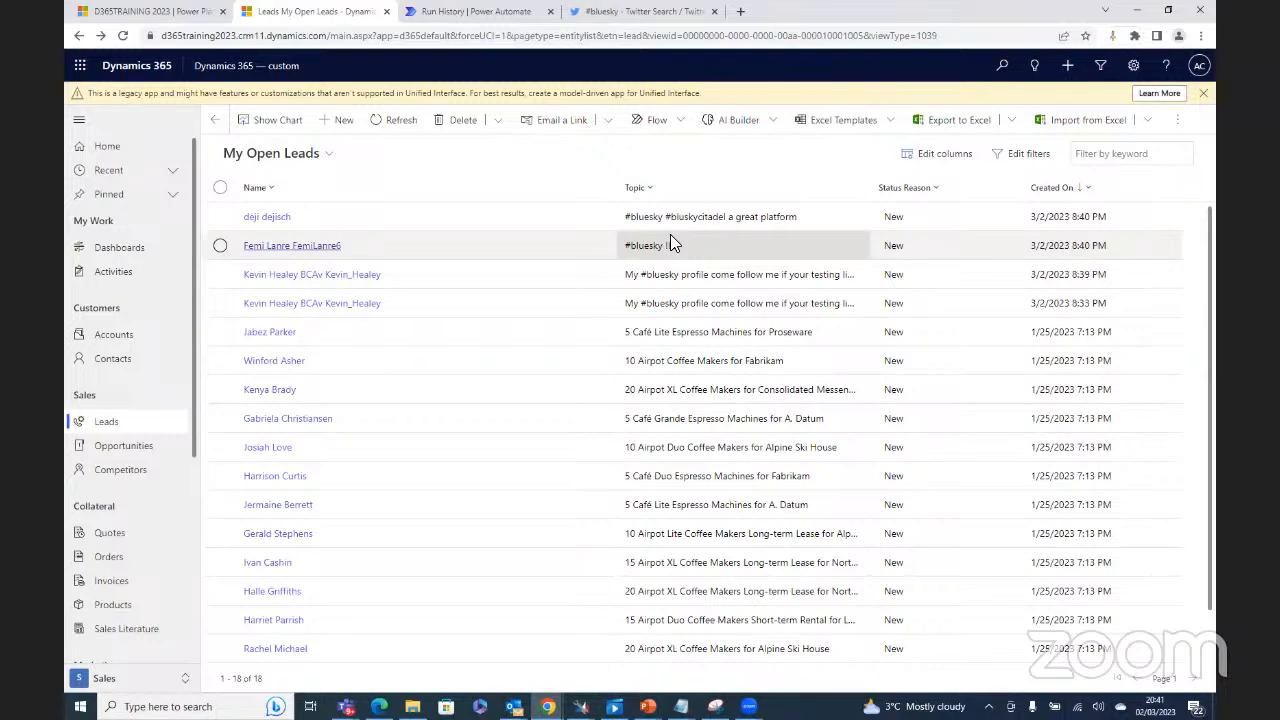
left_click(420, 226)
double_click(422, 218)
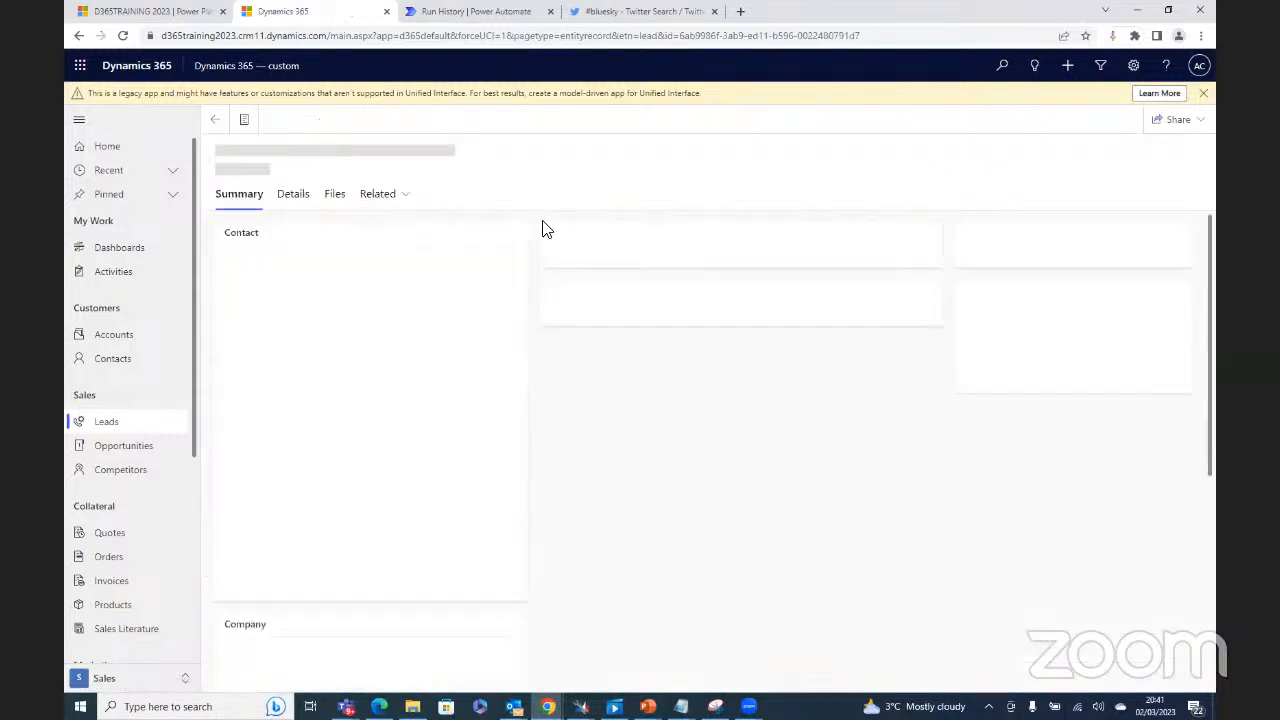
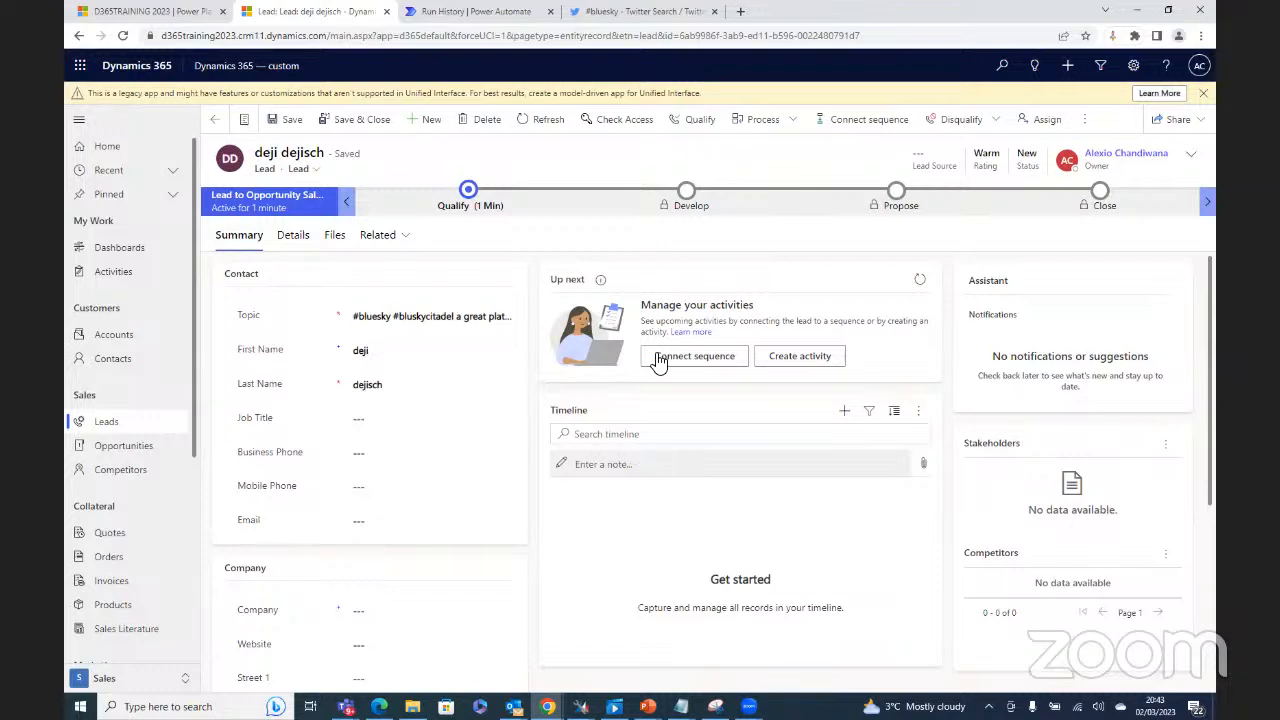
Step: Go from the run history back to the Bluesky Lead Gen flow's details page
left_click(497, 12)
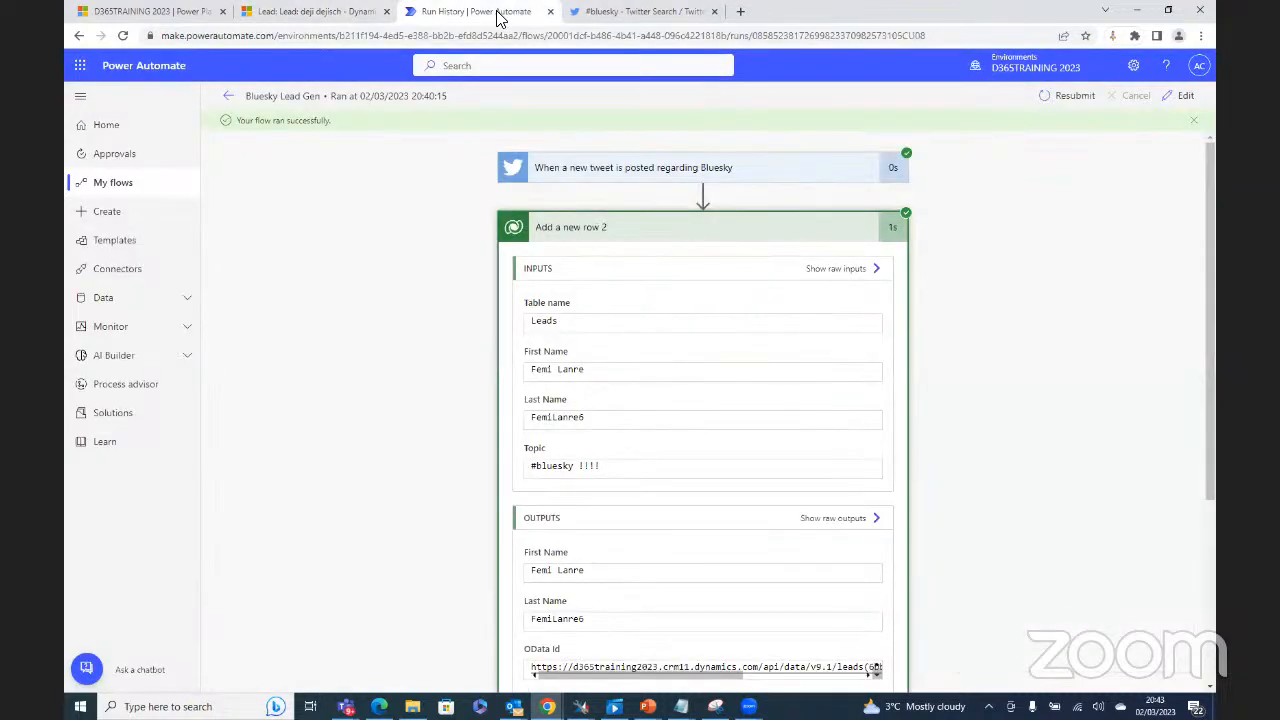
left_click(228, 97)
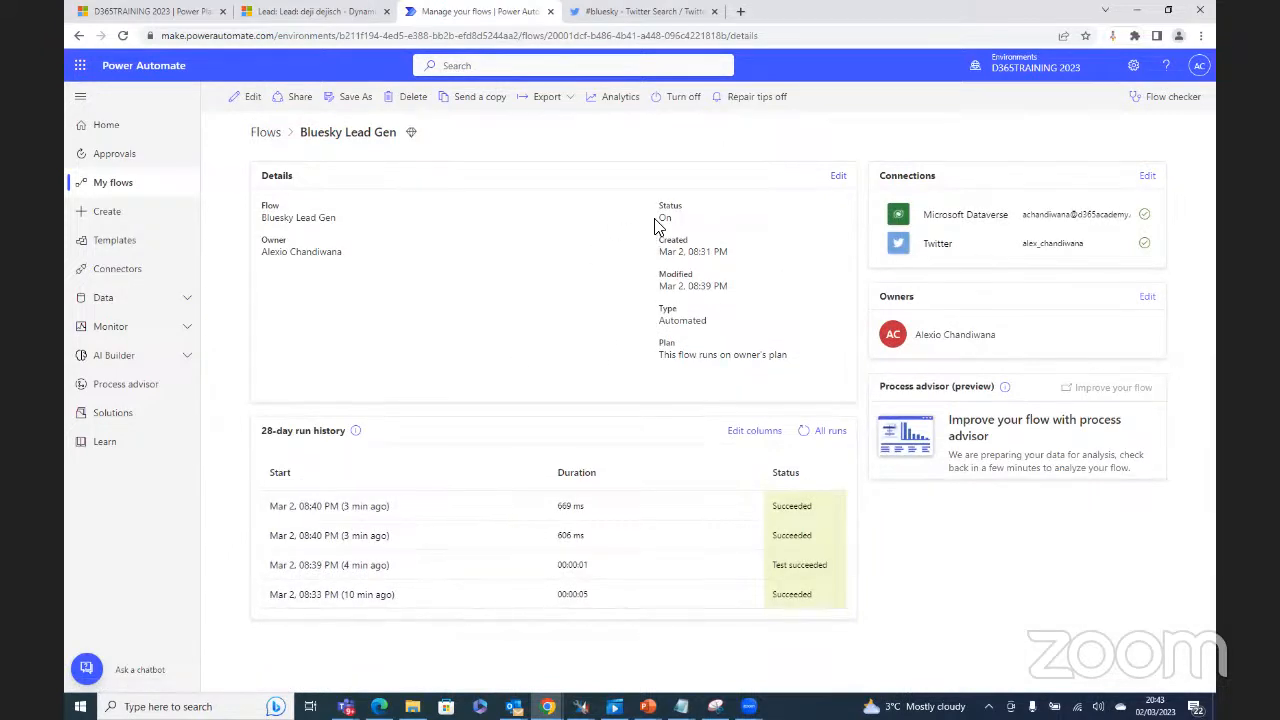
Step: Turn the Bluesky Lead Gen flow from On to Off
left_click_drag(657, 222, 676, 226)
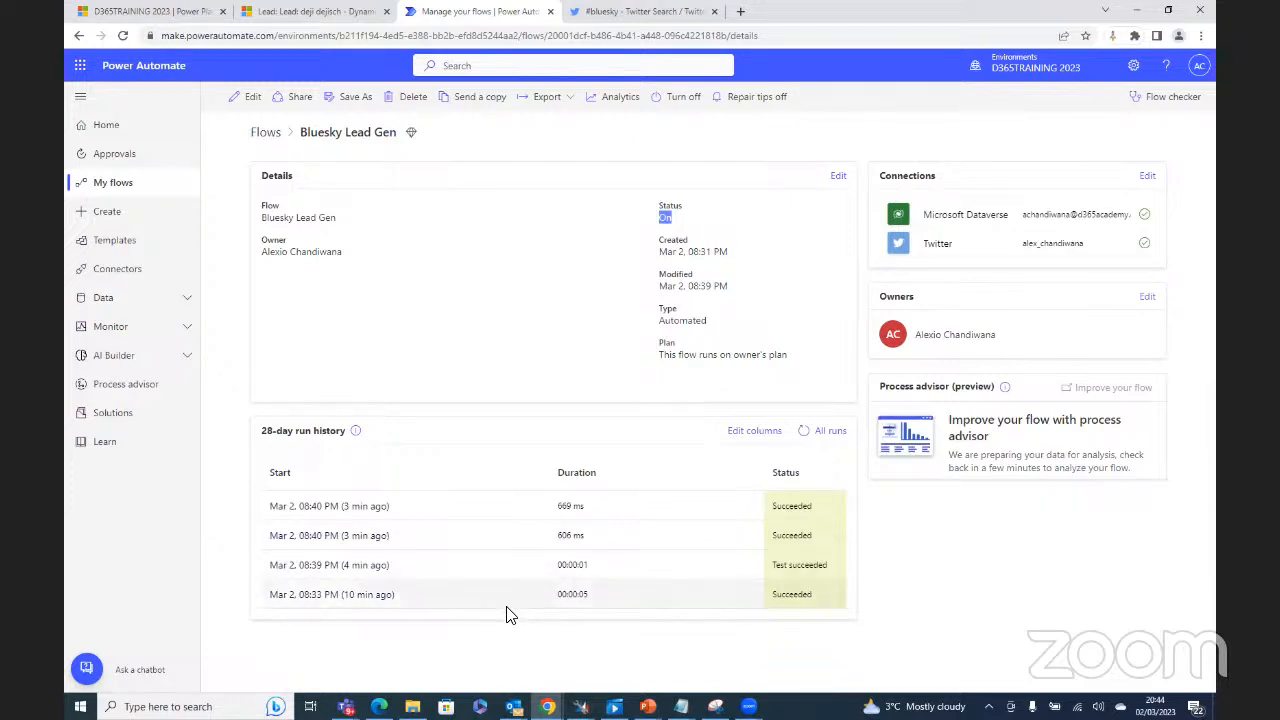
left_click(685, 105)
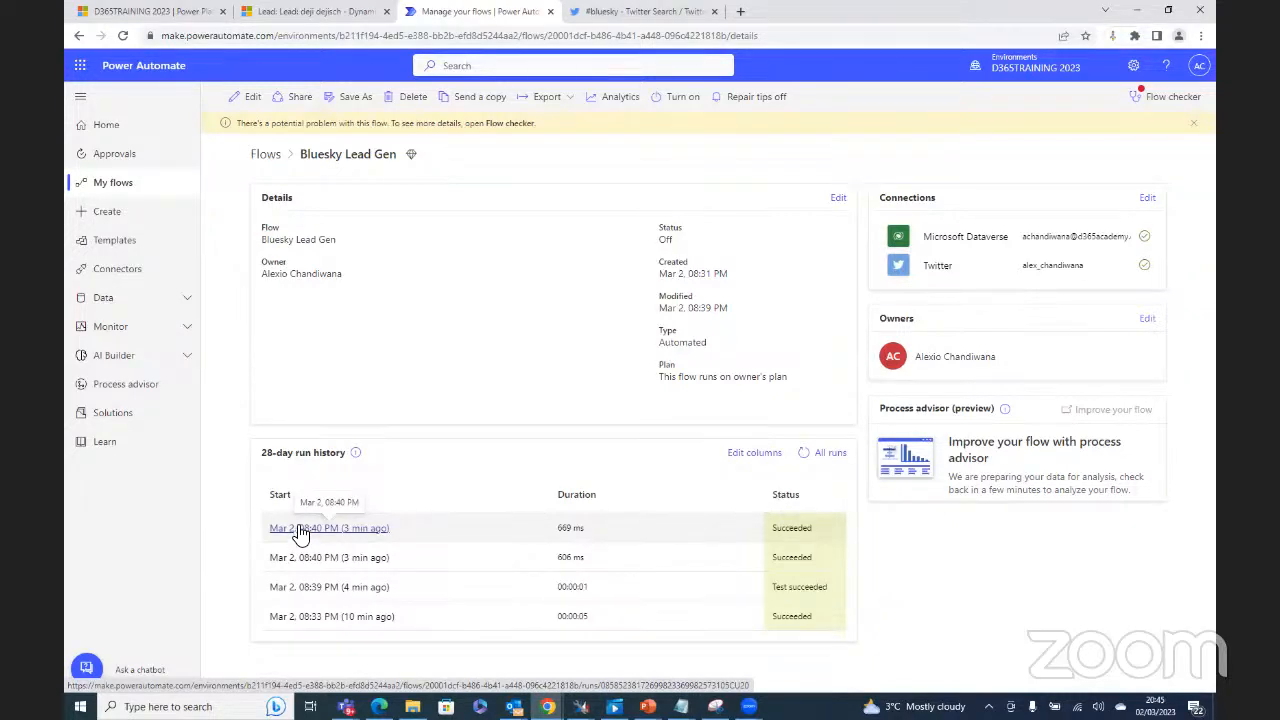
mouse_move(350, 458)
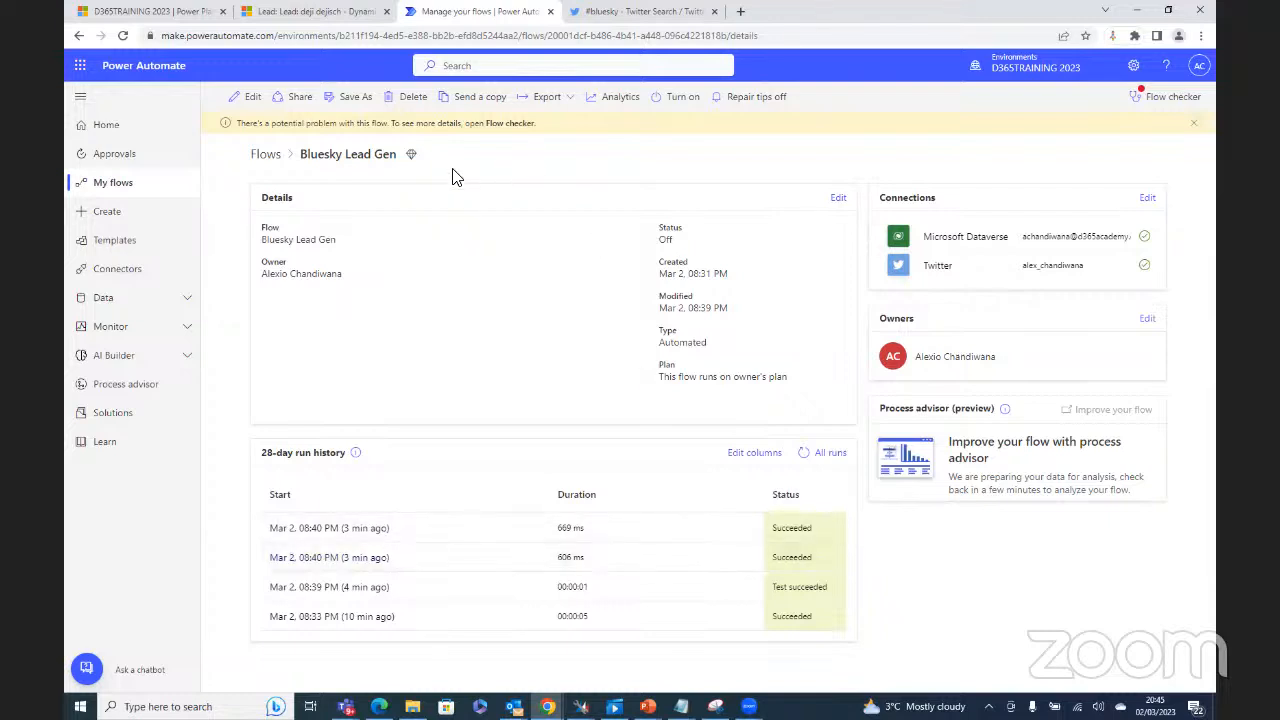
Step: Run the flow checker and expand its 'This flow is off' warning
left_click(1166, 100)
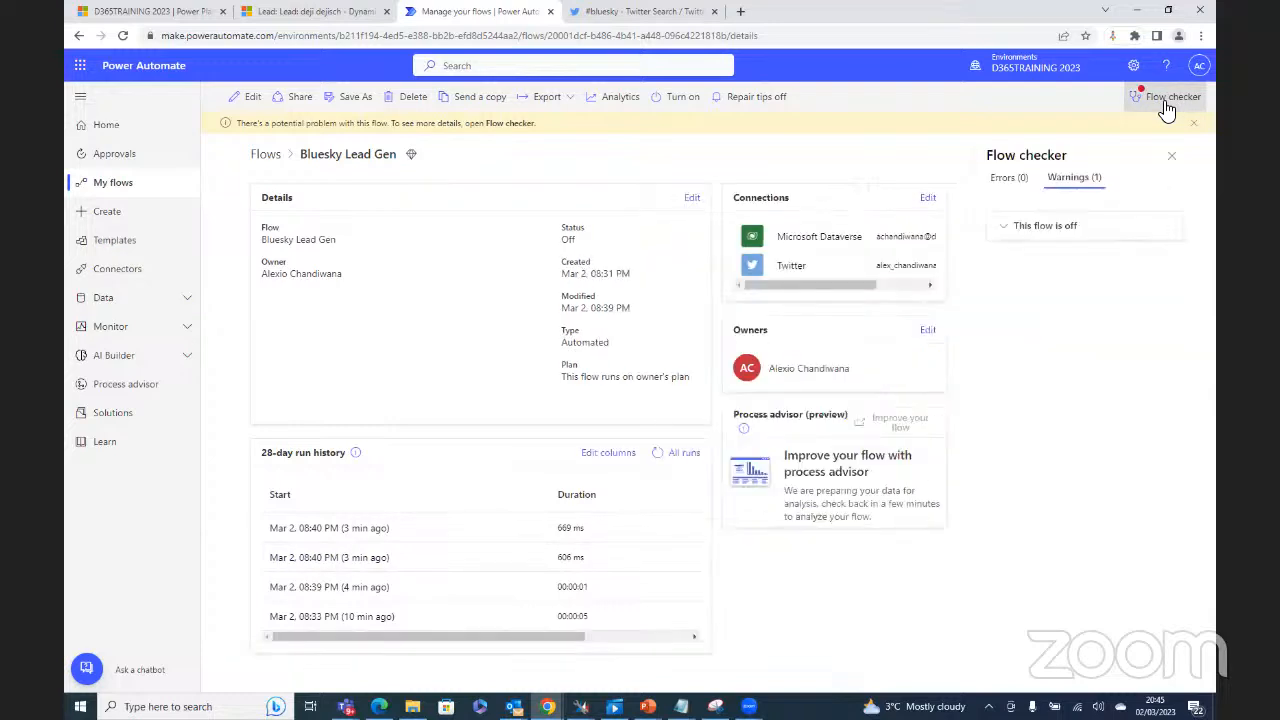
left_click(1044, 228)
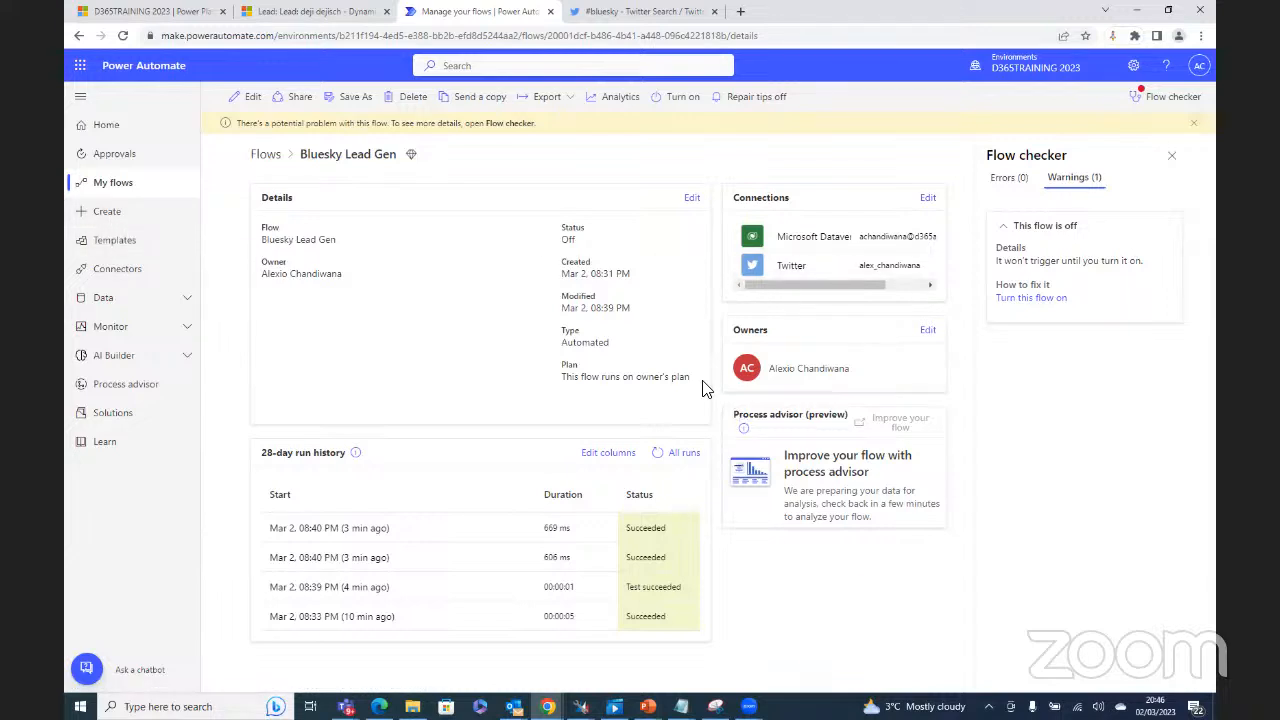
Step: Share the flow with the training user as a co-owner, accepting its connections
left_click(293, 100)
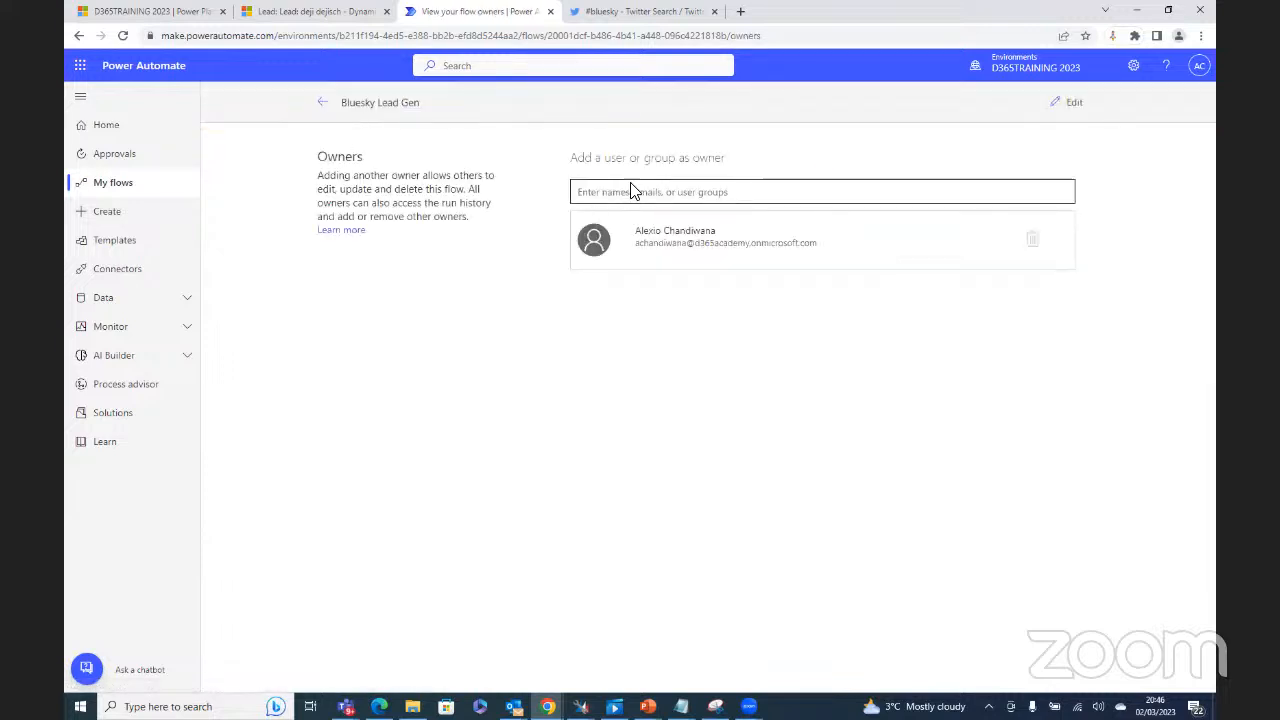
left_click(625, 196)
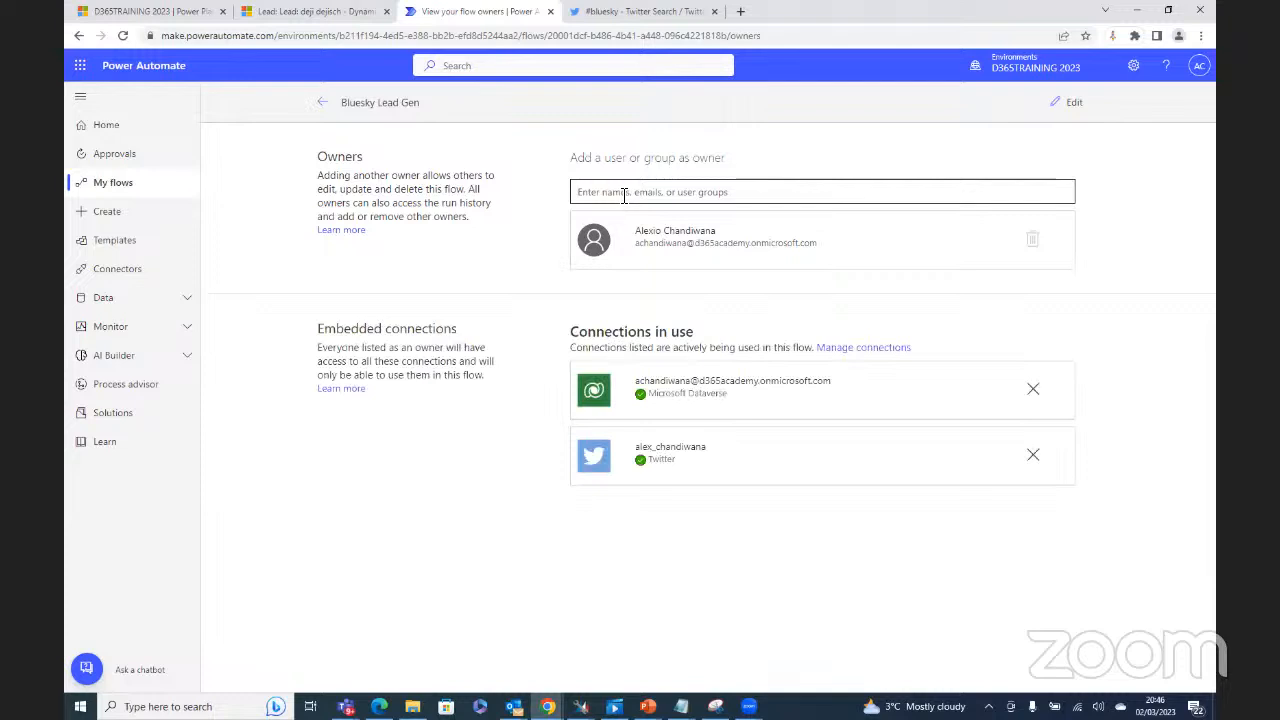
type("blues")
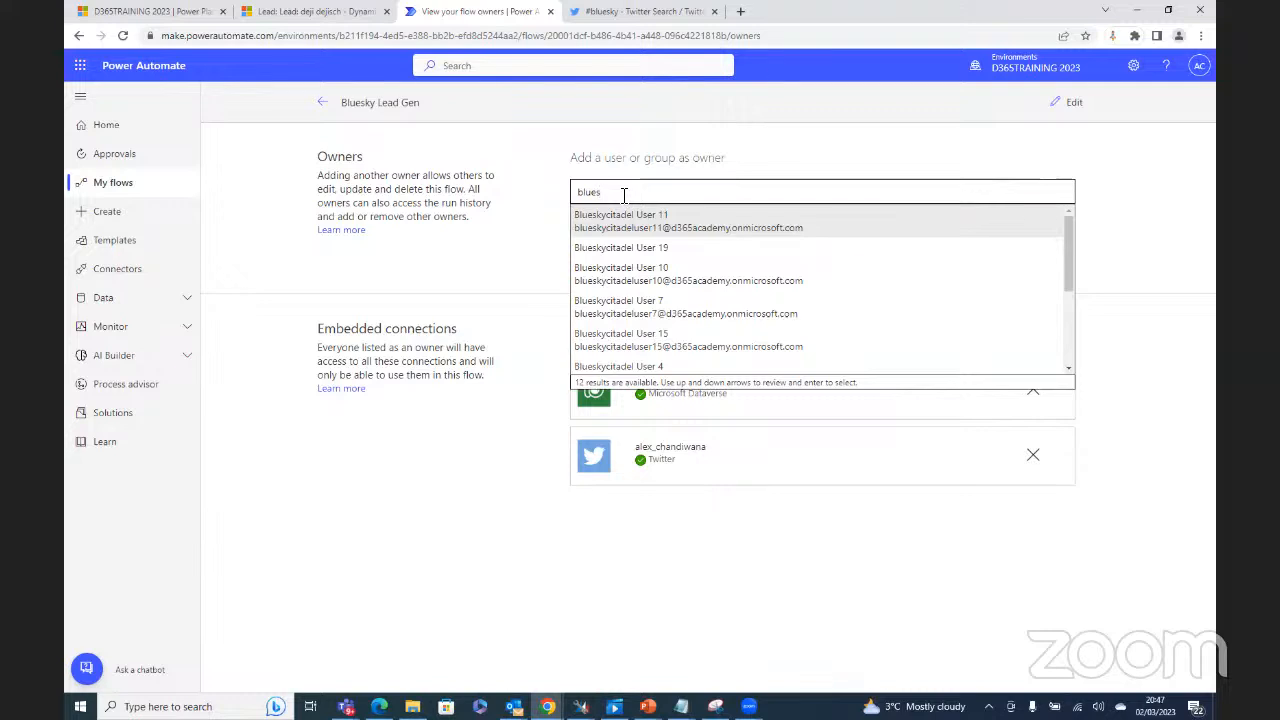
left_click(678, 352)
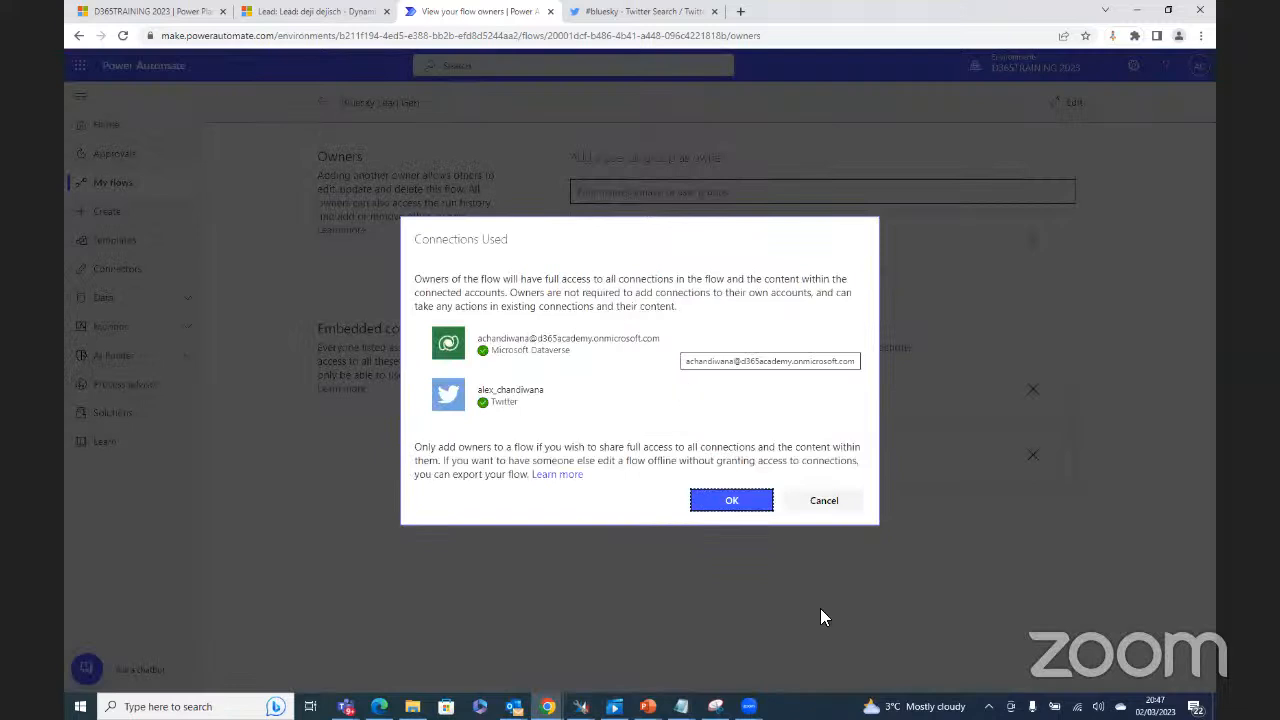
left_click(731, 502)
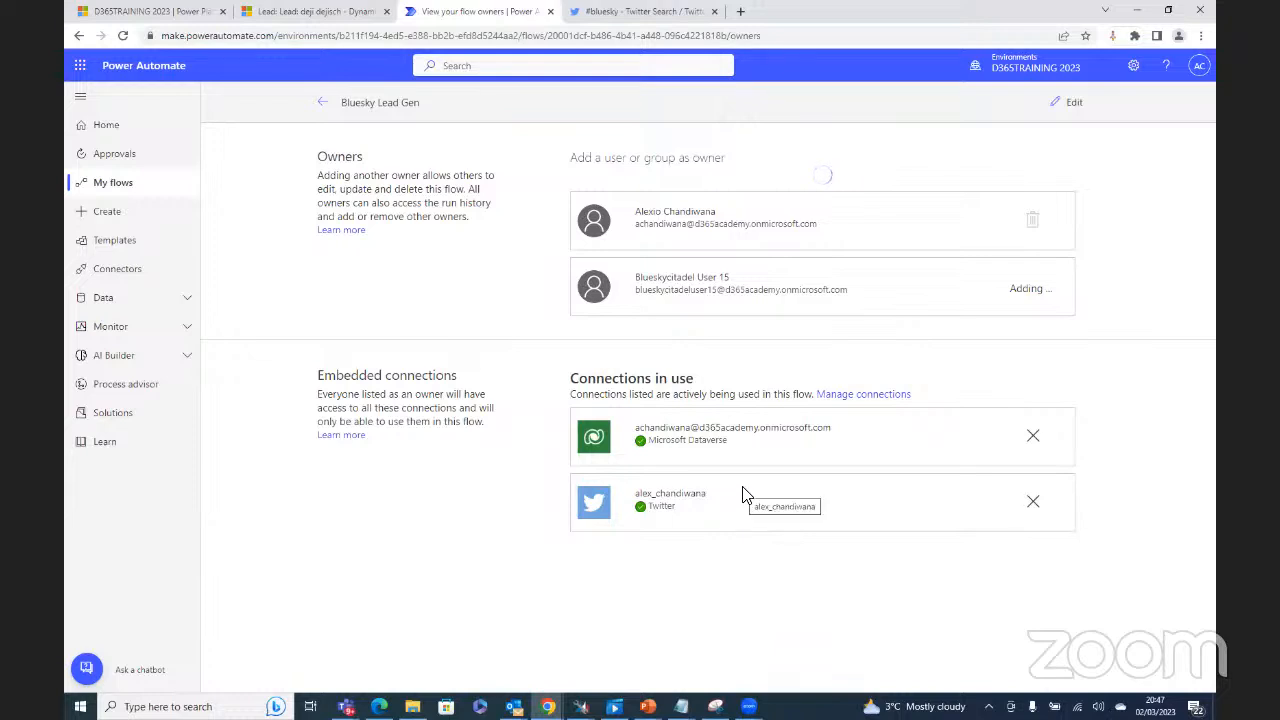
left_click(325, 105)
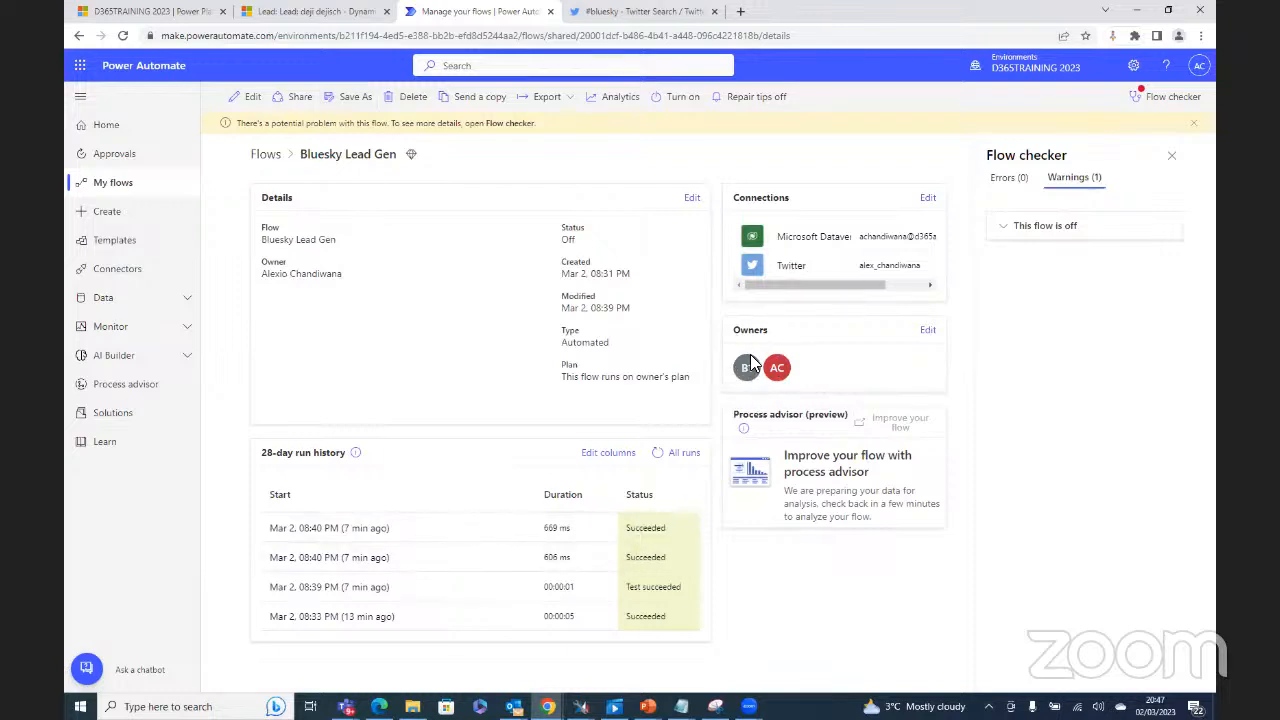
Step: Look through My flows and Shared with me, then open the template gallery
left_click(119, 184)
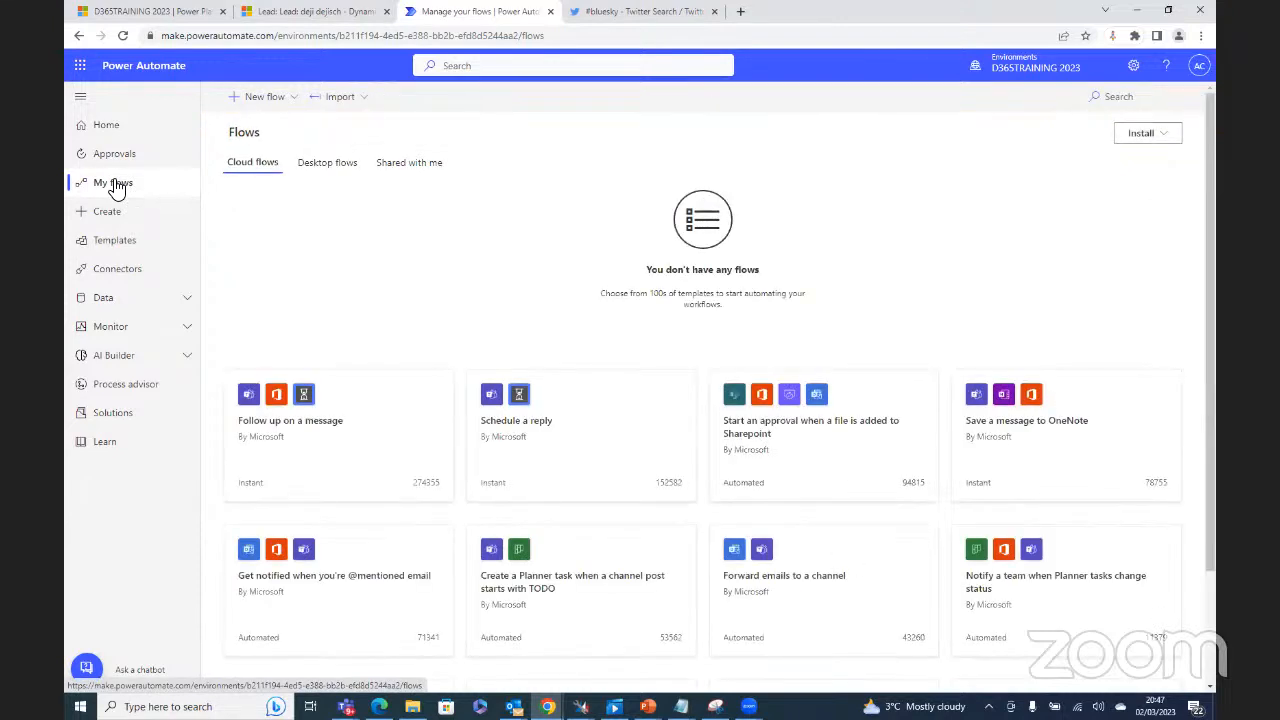
left_click(408, 166)
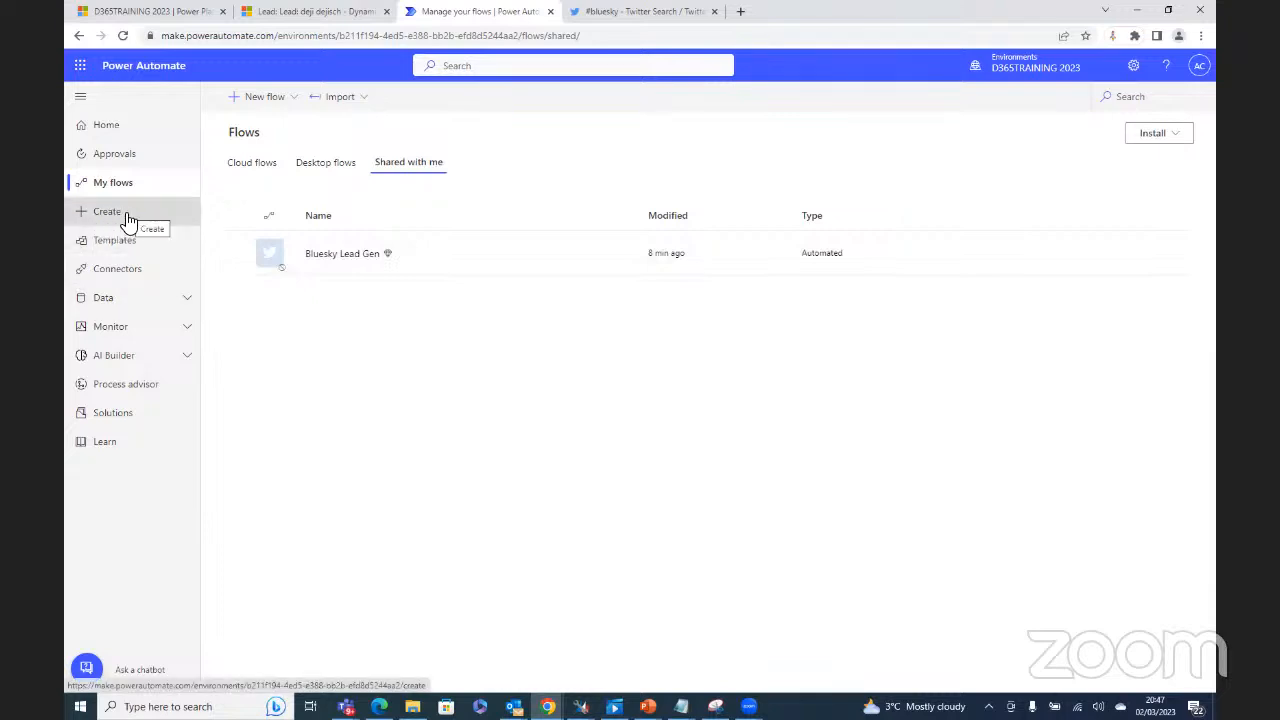
left_click(296, 107)
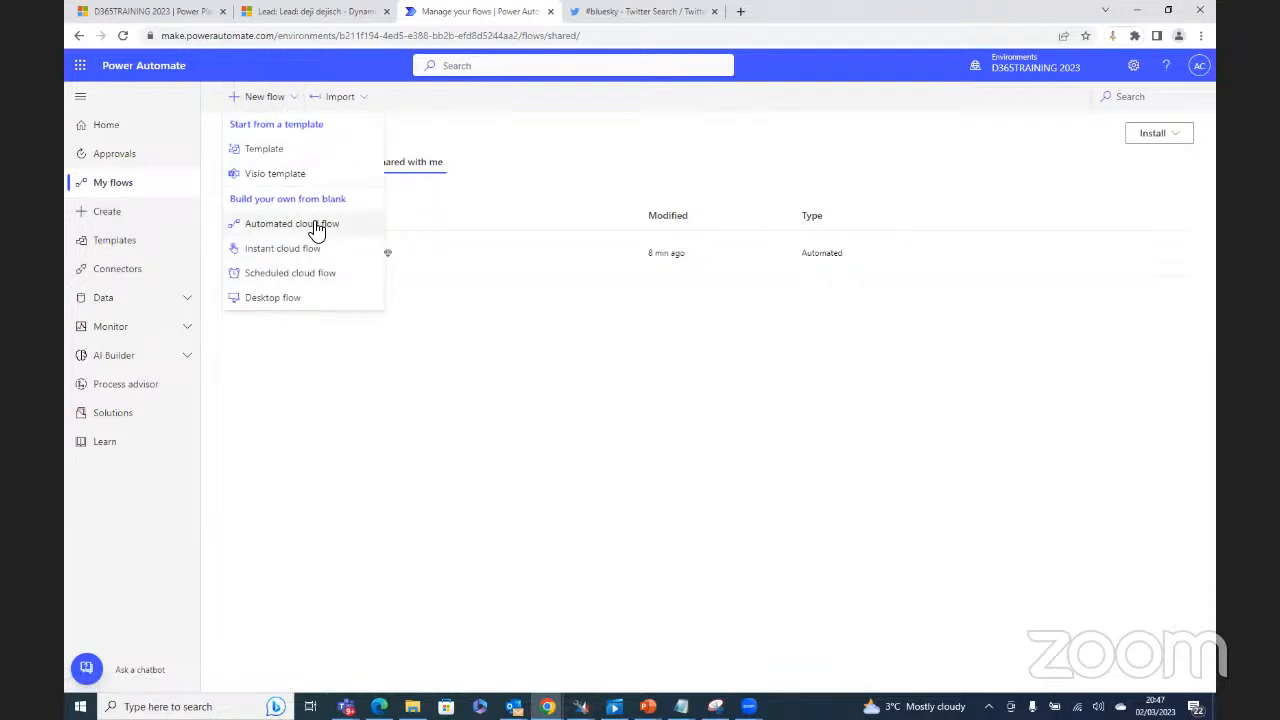
left_click(686, 489)
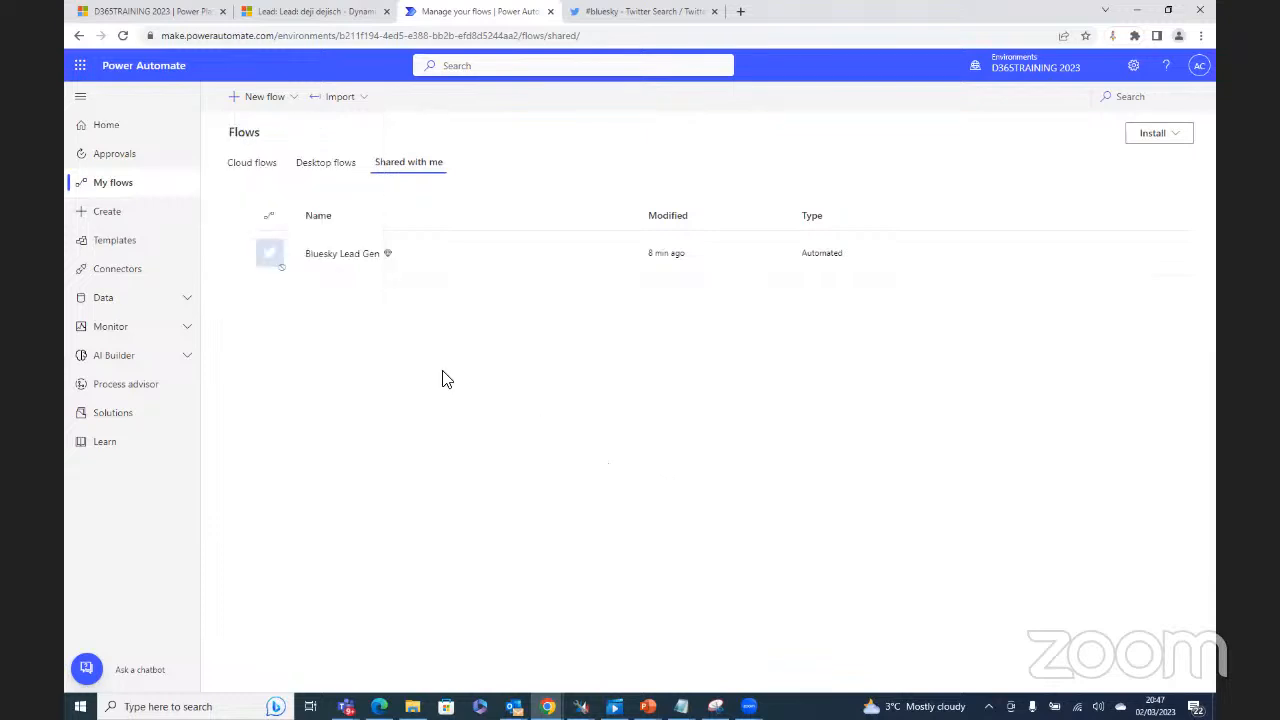
left_click(110, 242)
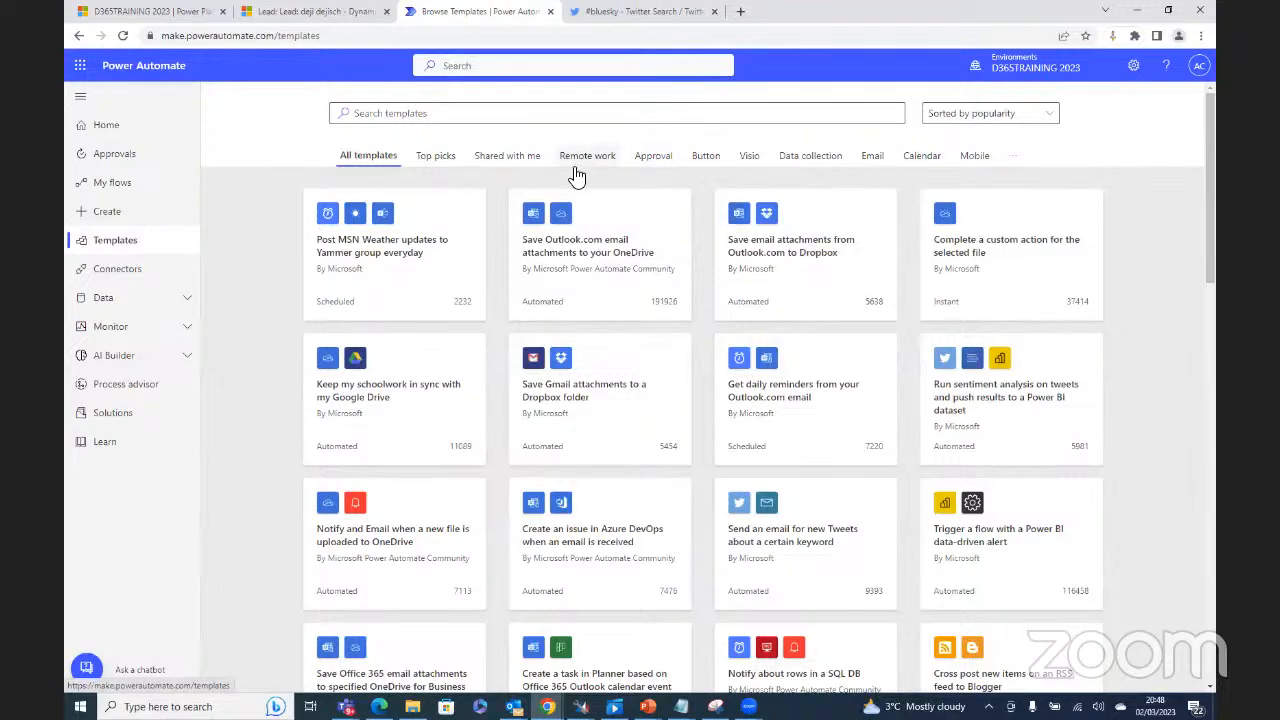
Step: Filter templates by Approval and Remote work, then go to the Create page
left_click(650, 160)
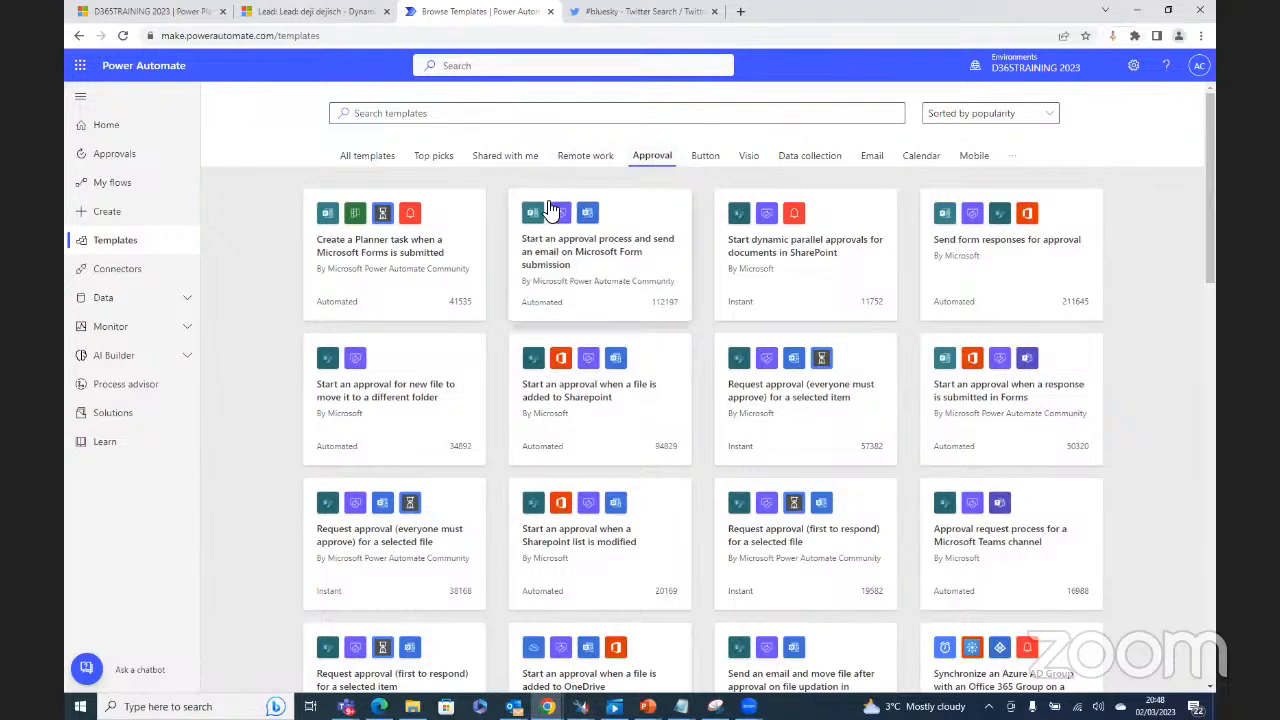
scroll(696, 486, "down", 5)
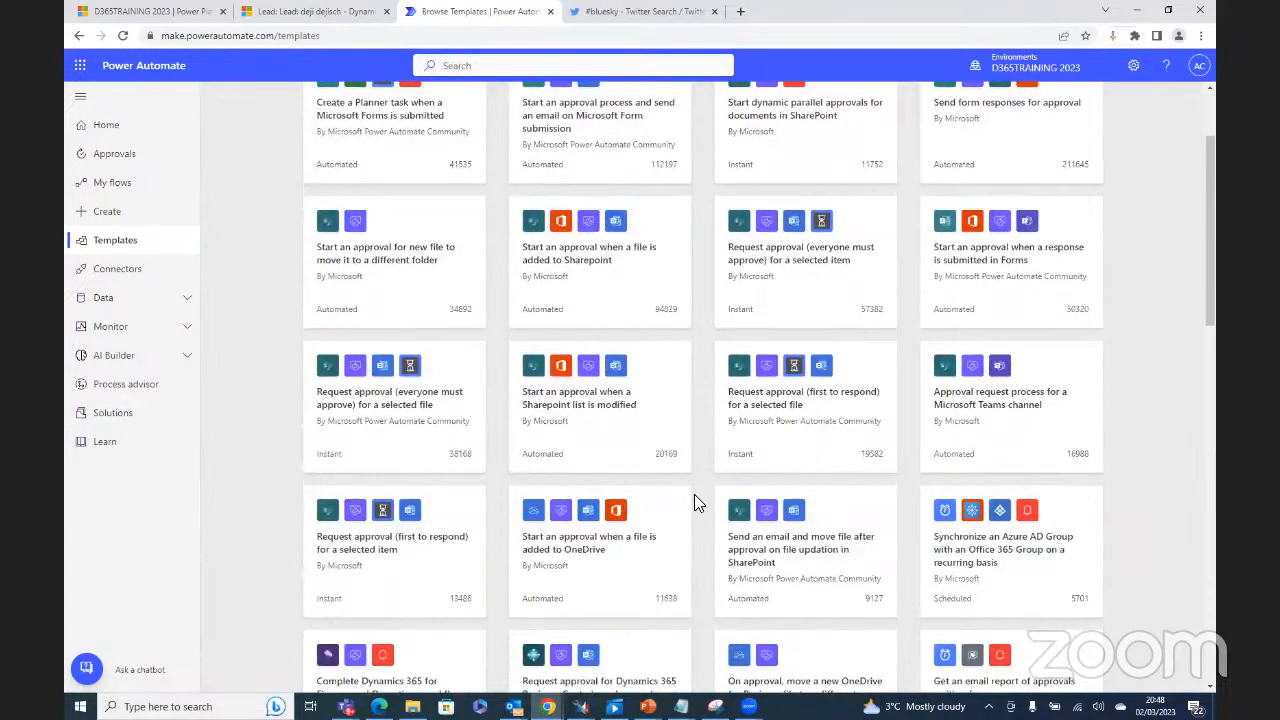
scroll(687, 533, "down", 3)
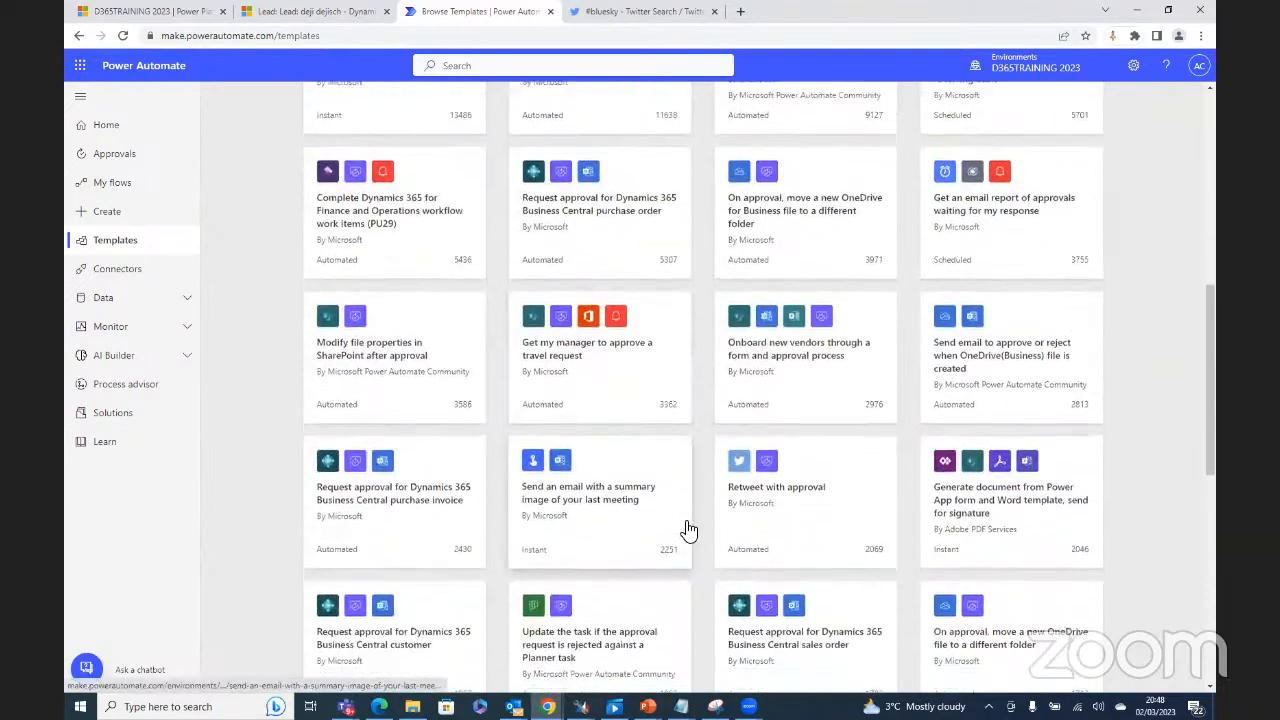
scroll(690, 540, "down", 2)
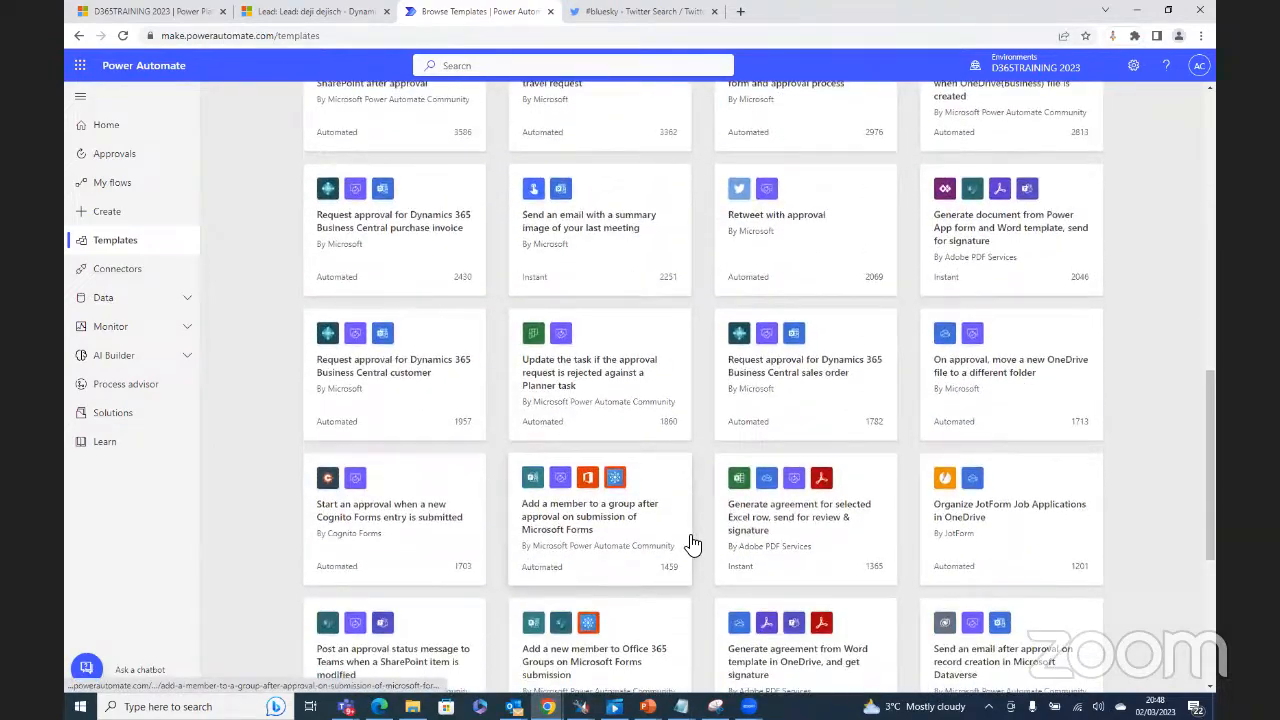
scroll(688, 557, "up", 6)
scroll(688, 582, "up", 5)
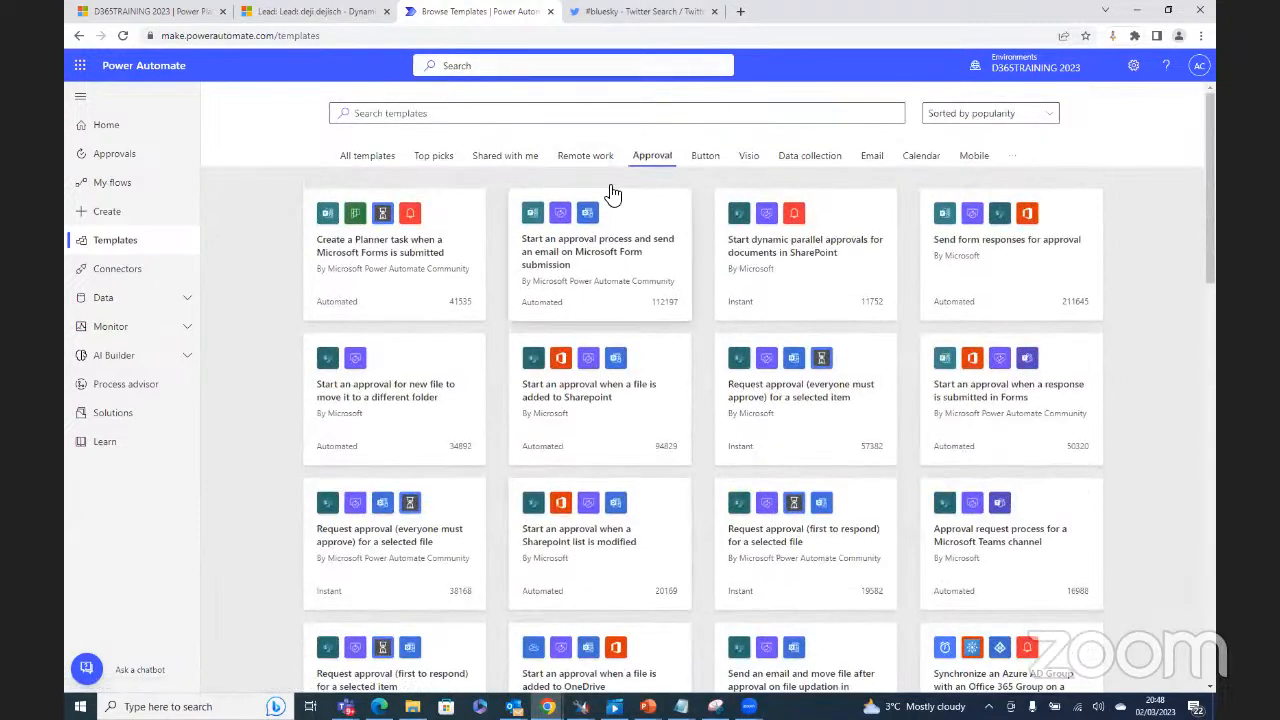
left_click(589, 159)
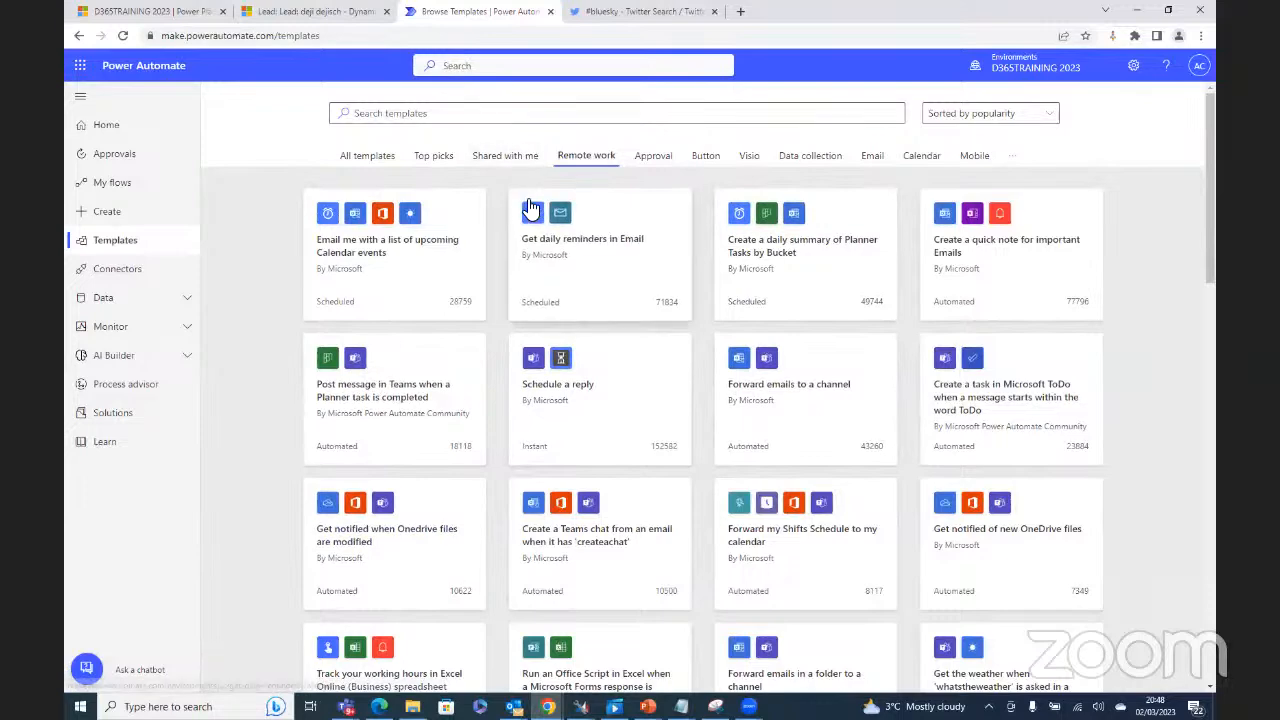
left_click(107, 214)
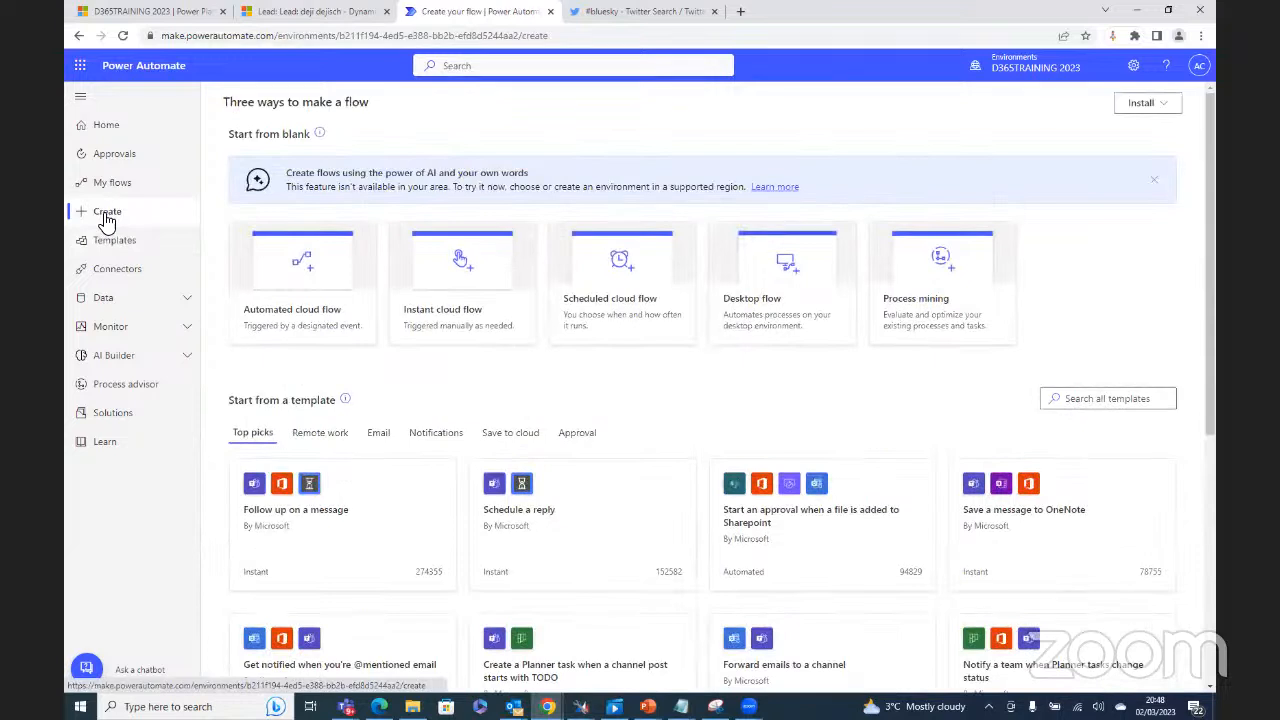
Step: Start an automated cloud flow named 'Bluesky Lead Update', then check the Dynamics lead record
left_click(303, 268)
left_click(677, 245)
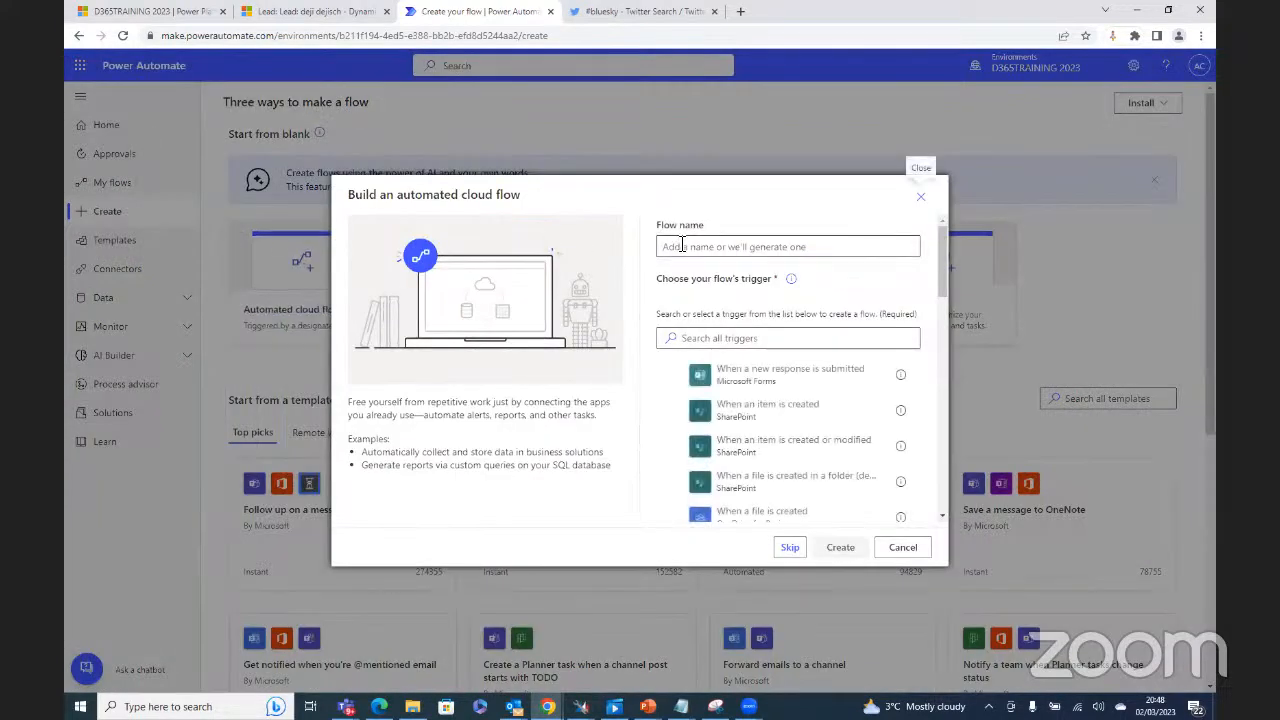
type("B")
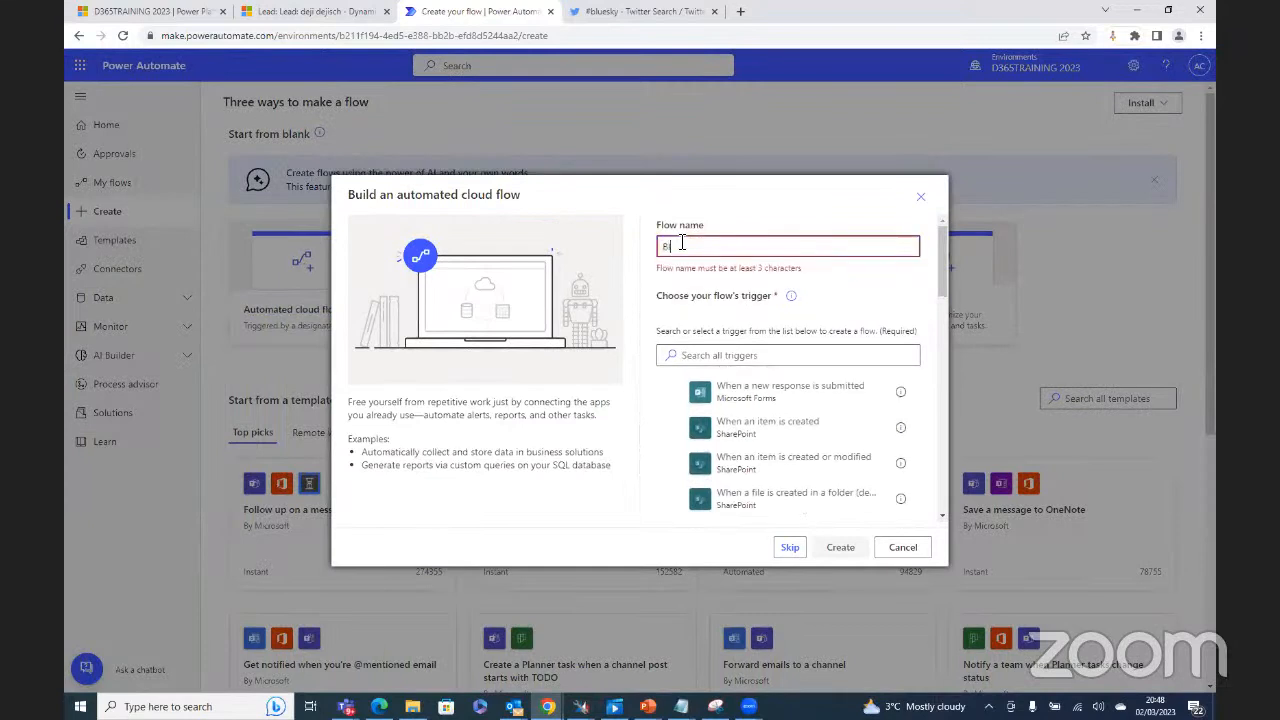
type("luesky")
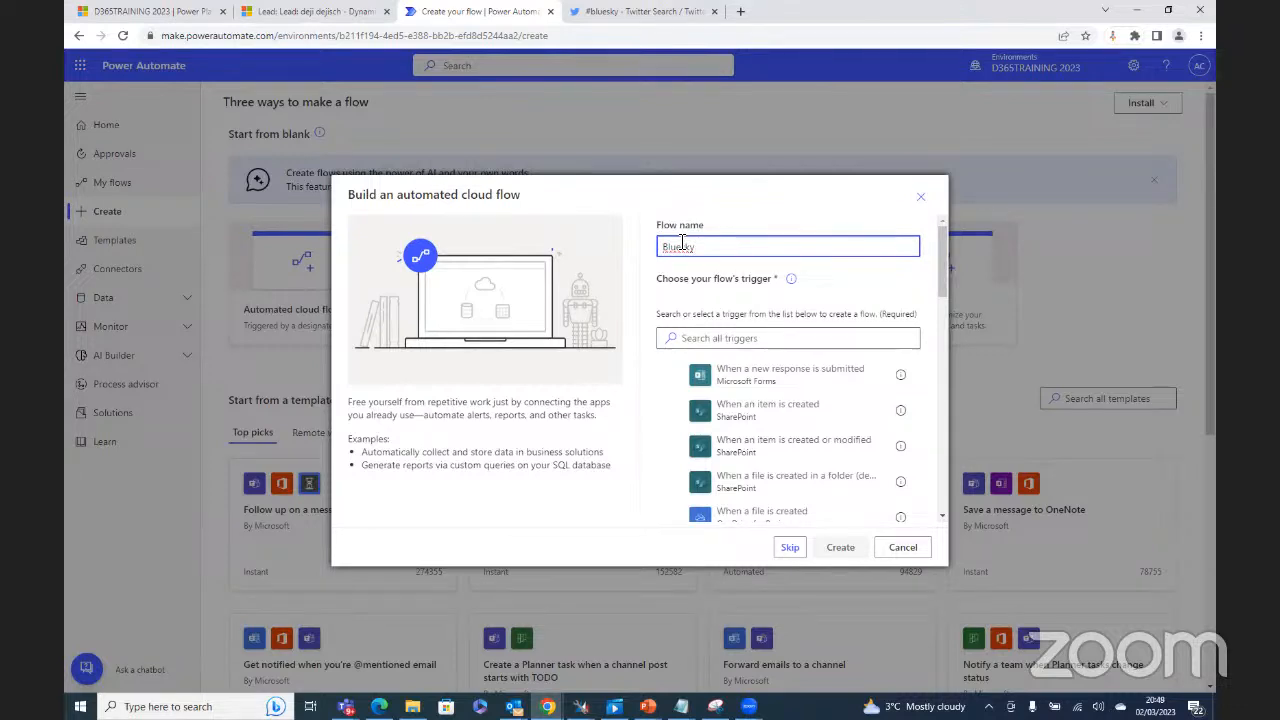
type("Lead Update")
left_click(758, 340)
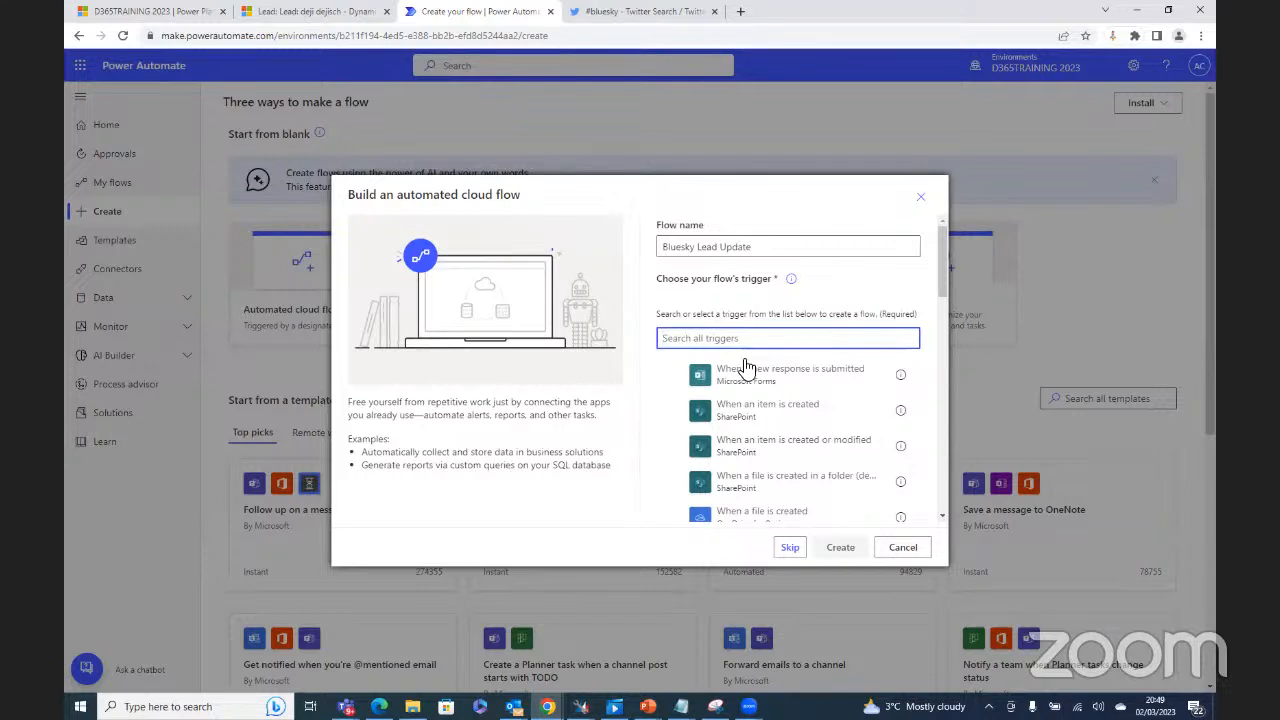
left_click(344, 12)
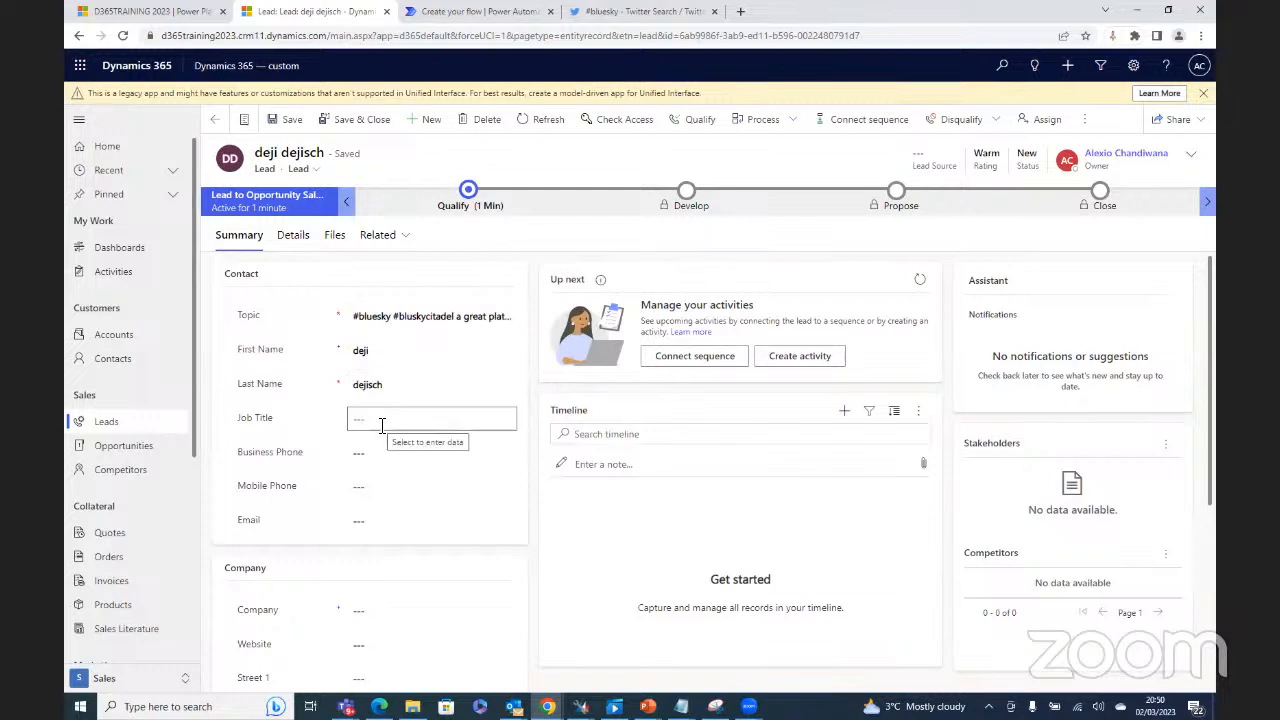
Step: Return to the Bluesky Lead Update flow creation dialog
left_click(482, 14)
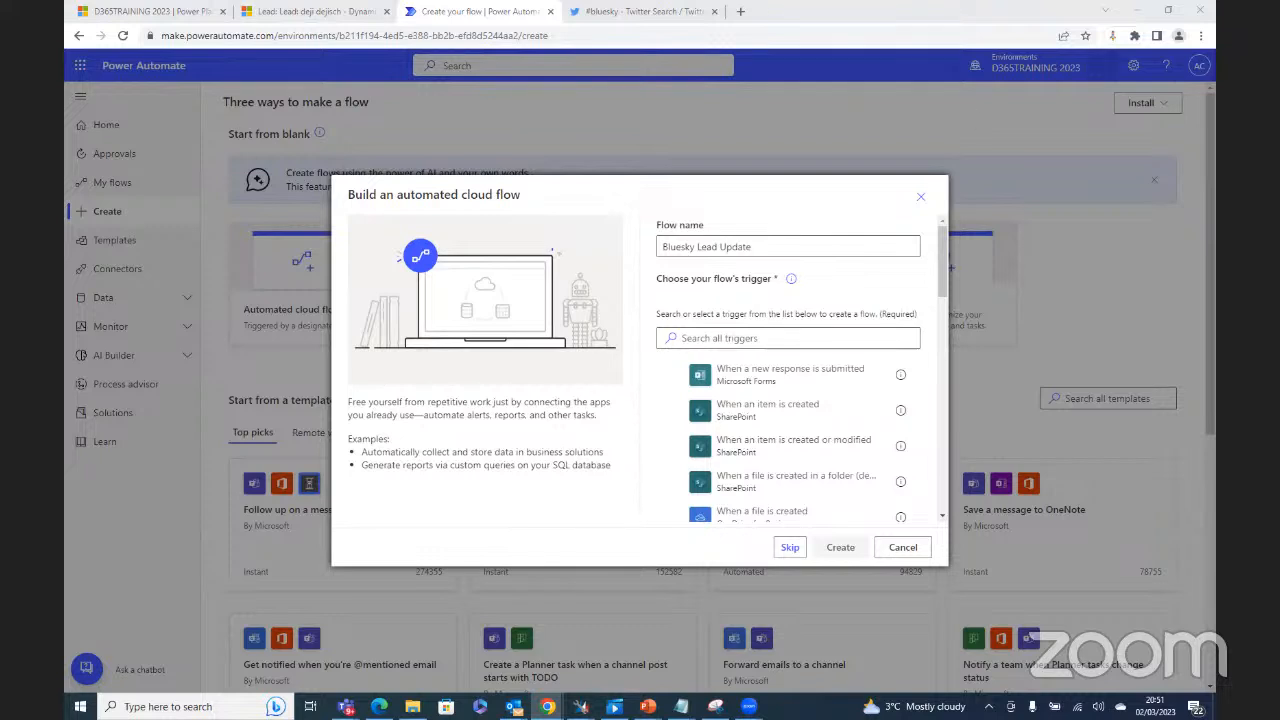
Step: Switch to the Dynamics 365 lead record '#bluesky #bluskycitadel a great platform'
left_click(285, 12)
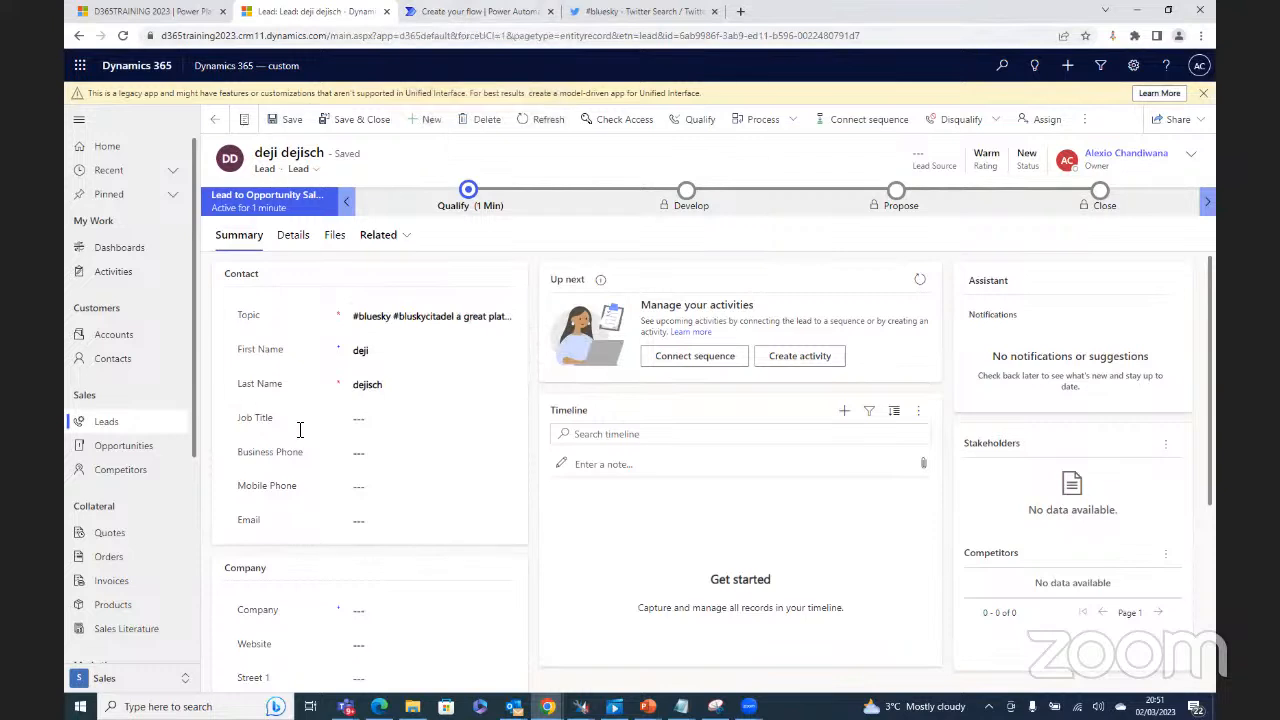
Step: Switch back to the Build an automated cloud flow dialog for Bluesky Lead Update
left_click(476, 11)
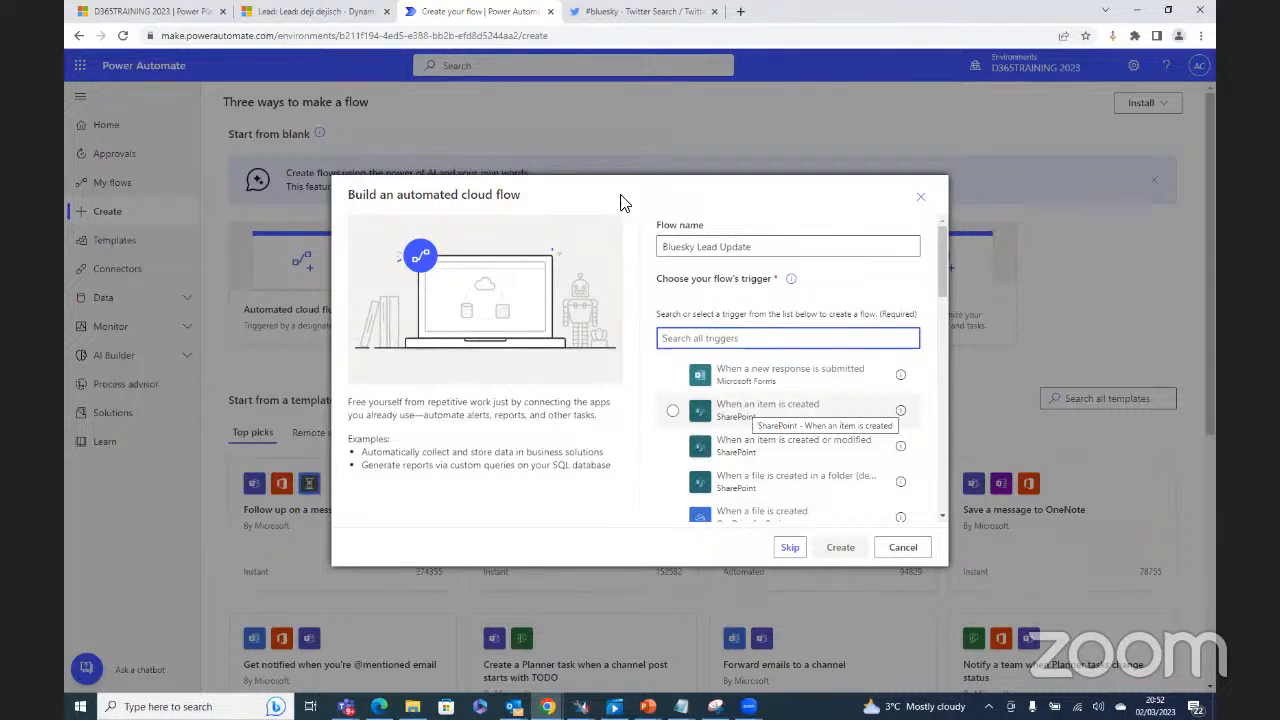
Step: Check the Dynamics 365 lead record, then come back to the flow creation dialog
left_click(305, 11)
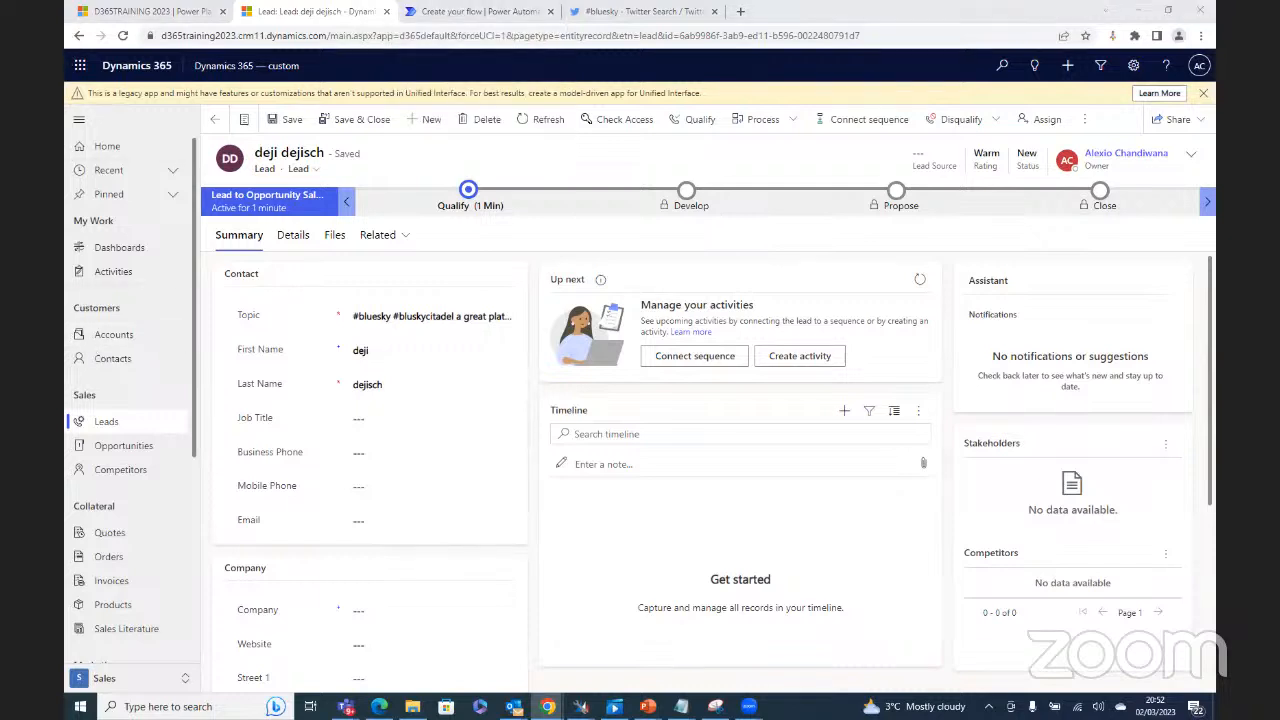
left_click(474, 14)
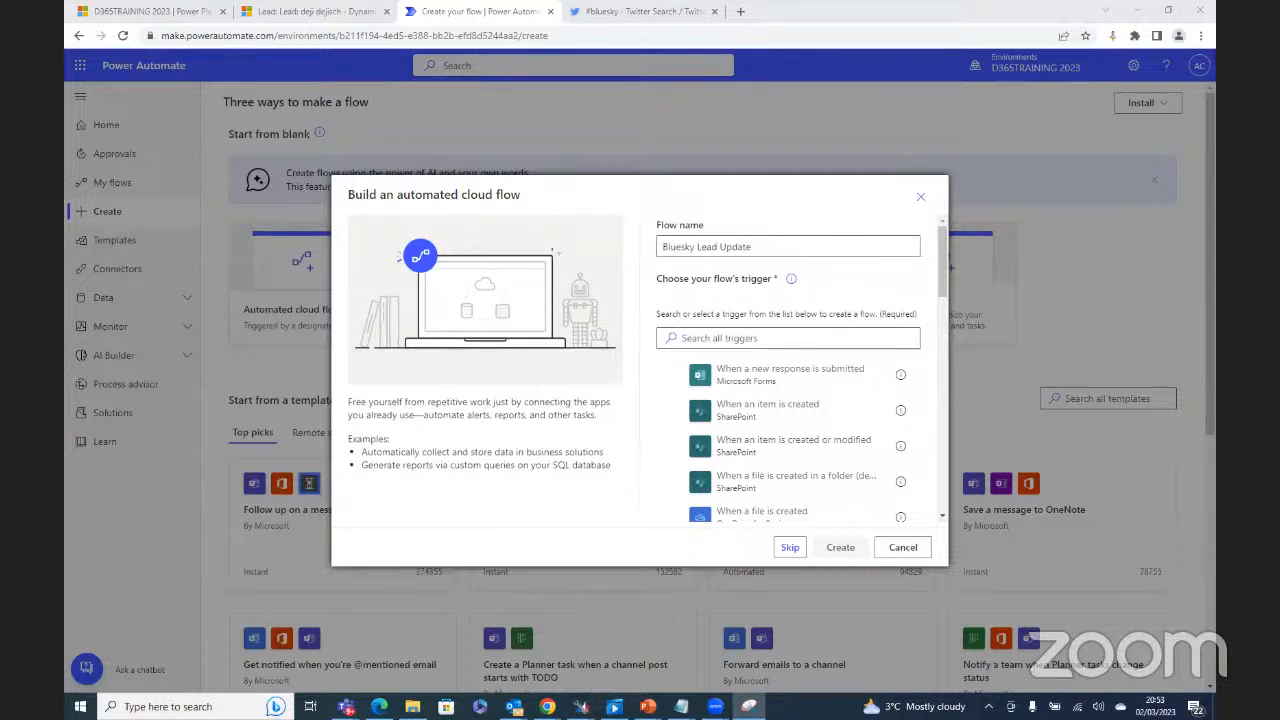
Step: Show the Snipping Tool window with the green Dynamics logo snip at full size
left_click(857, 52)
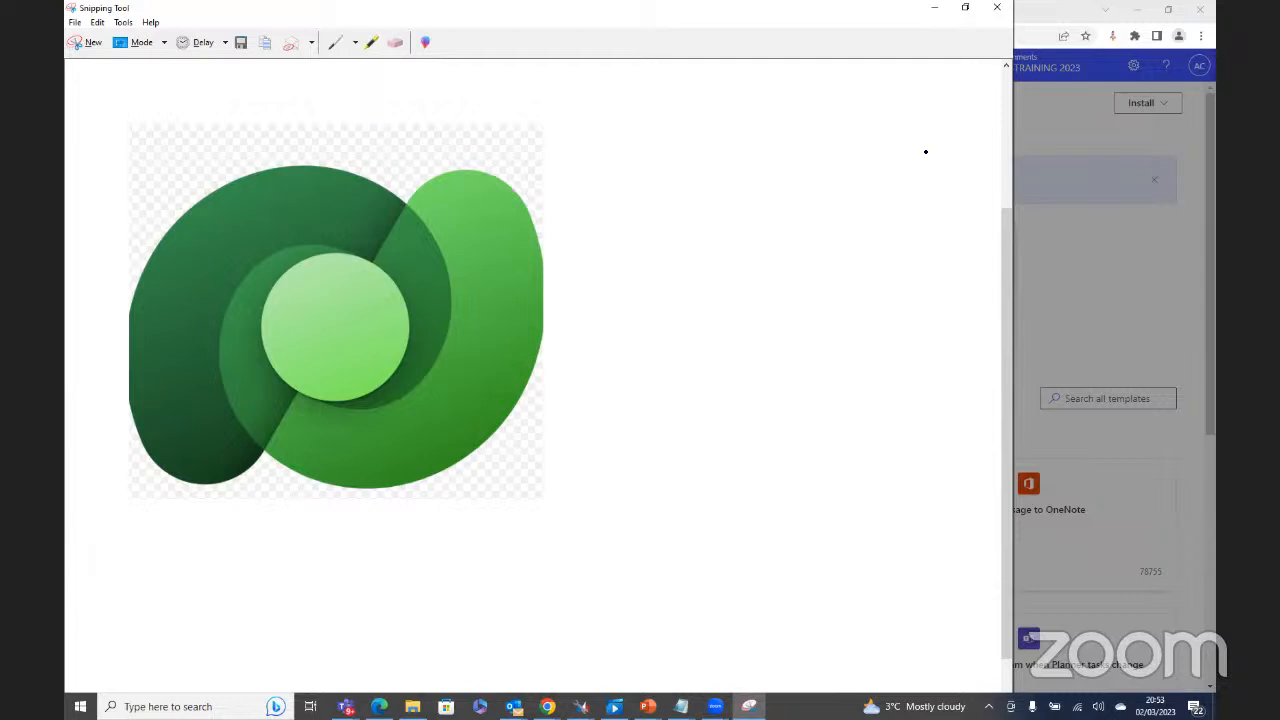
Step: Minimize the Snipping Tool logo window to reveal the flow dialog
left_click(933, 15)
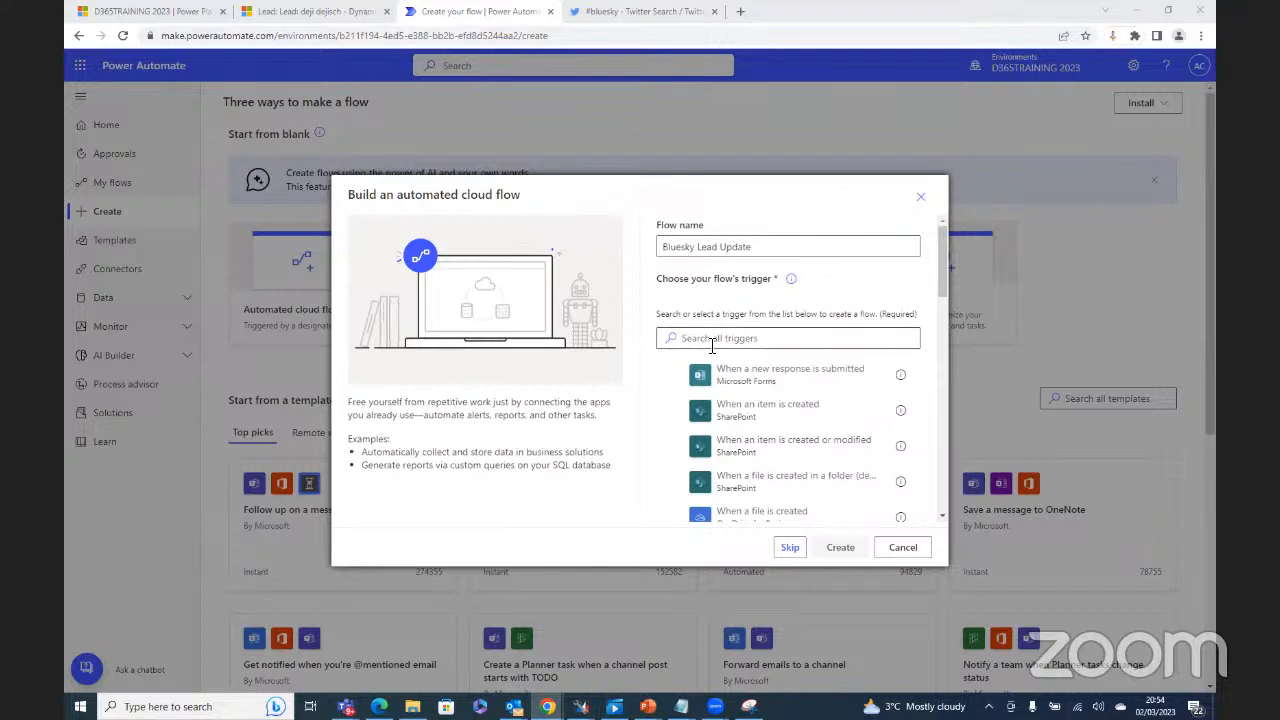
Step: Search triggers for 'dataverse', pick 'When a row is added, modified or deleted', and create the flow
left_click(748, 341)
type("data")
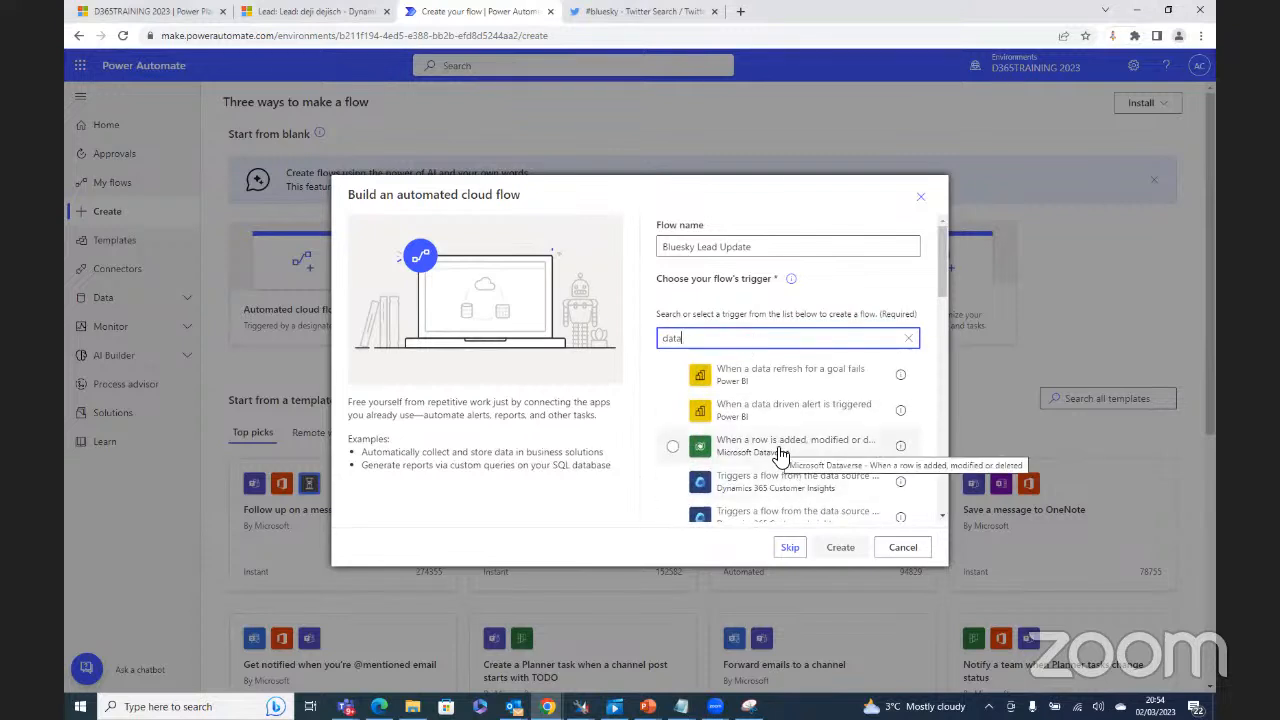
type("verse")
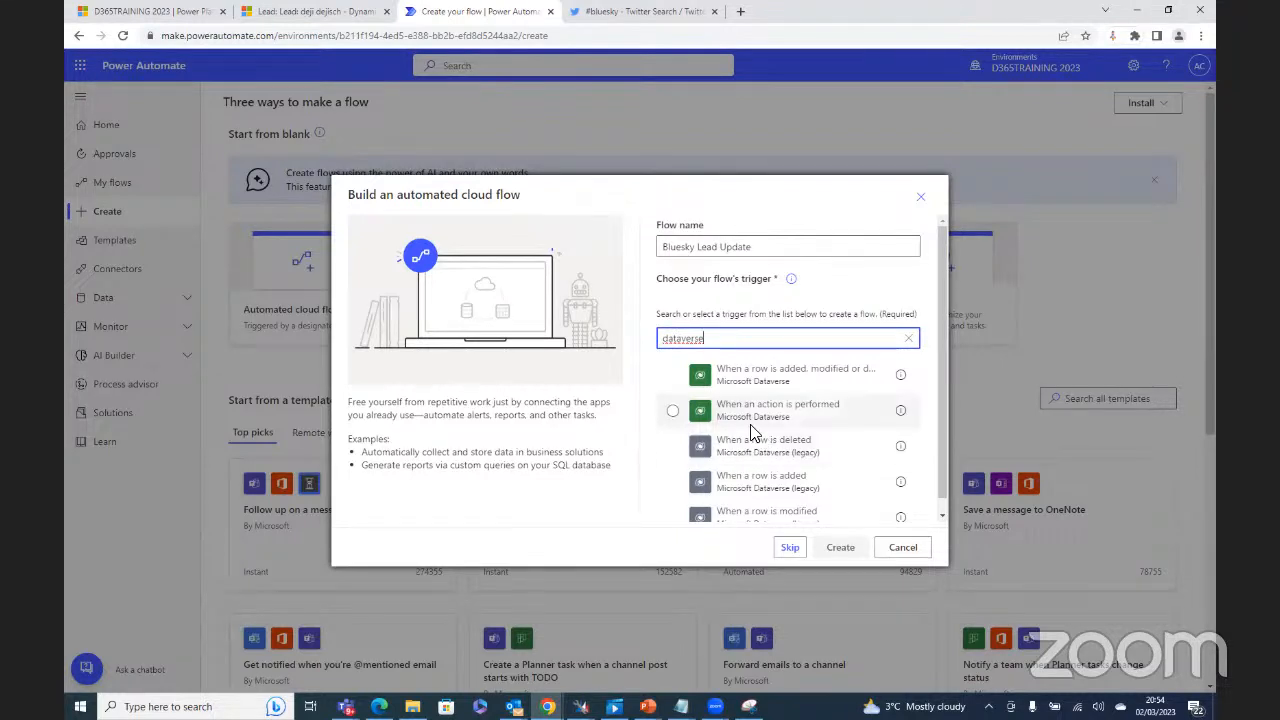
scroll(766, 476, "down", 1)
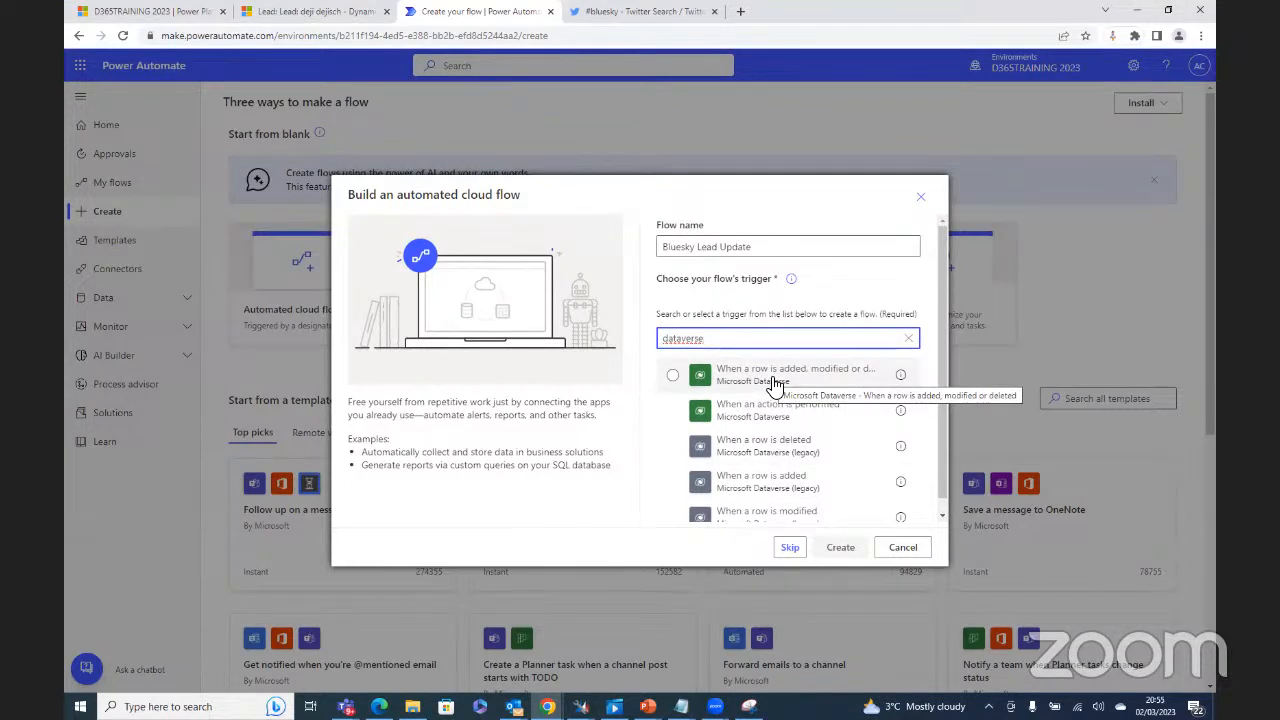
left_click(775, 385)
left_click(845, 550)
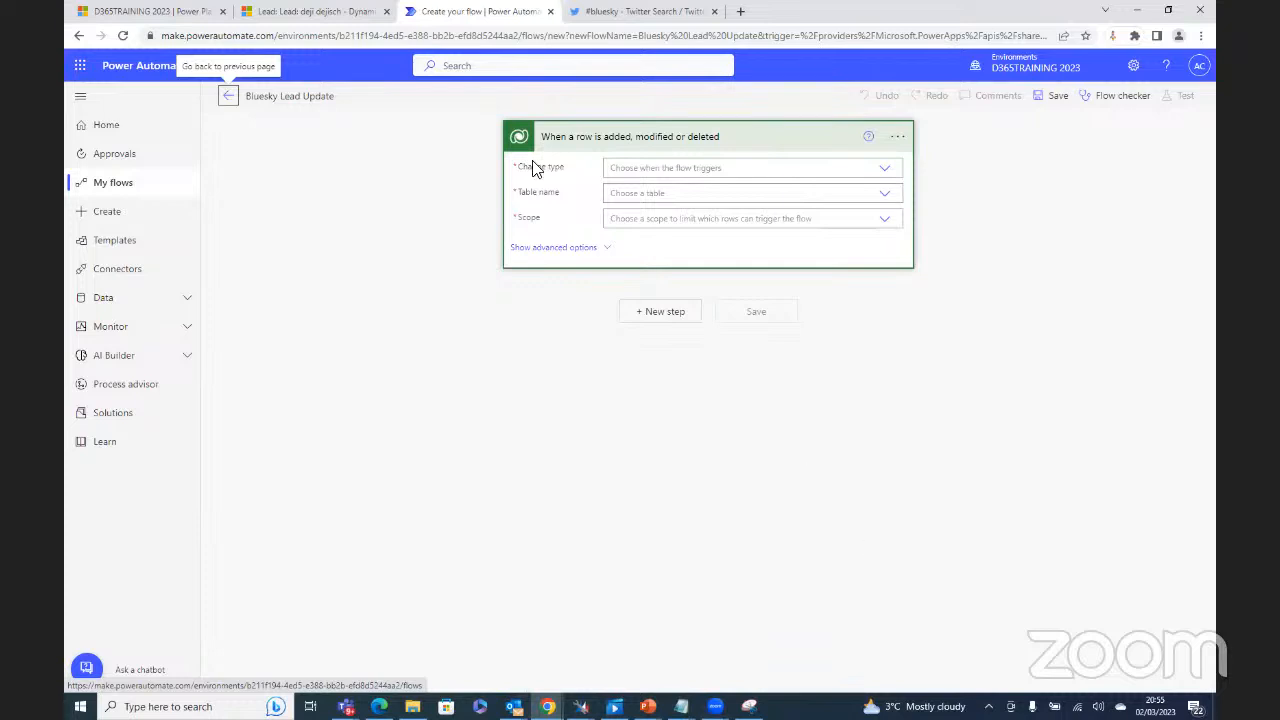
Step: Review the Dynamics 365 lead record, then return and view the trigger's Change type options
left_click(318, 12)
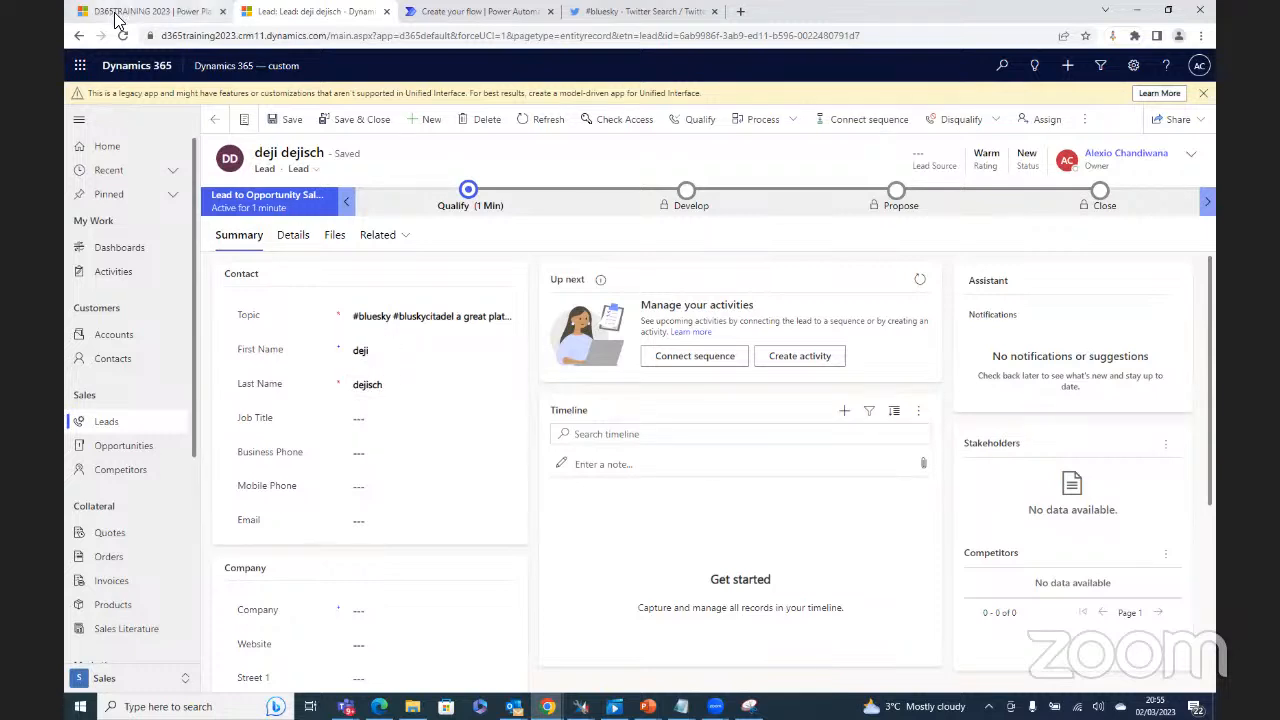
left_click(495, 12)
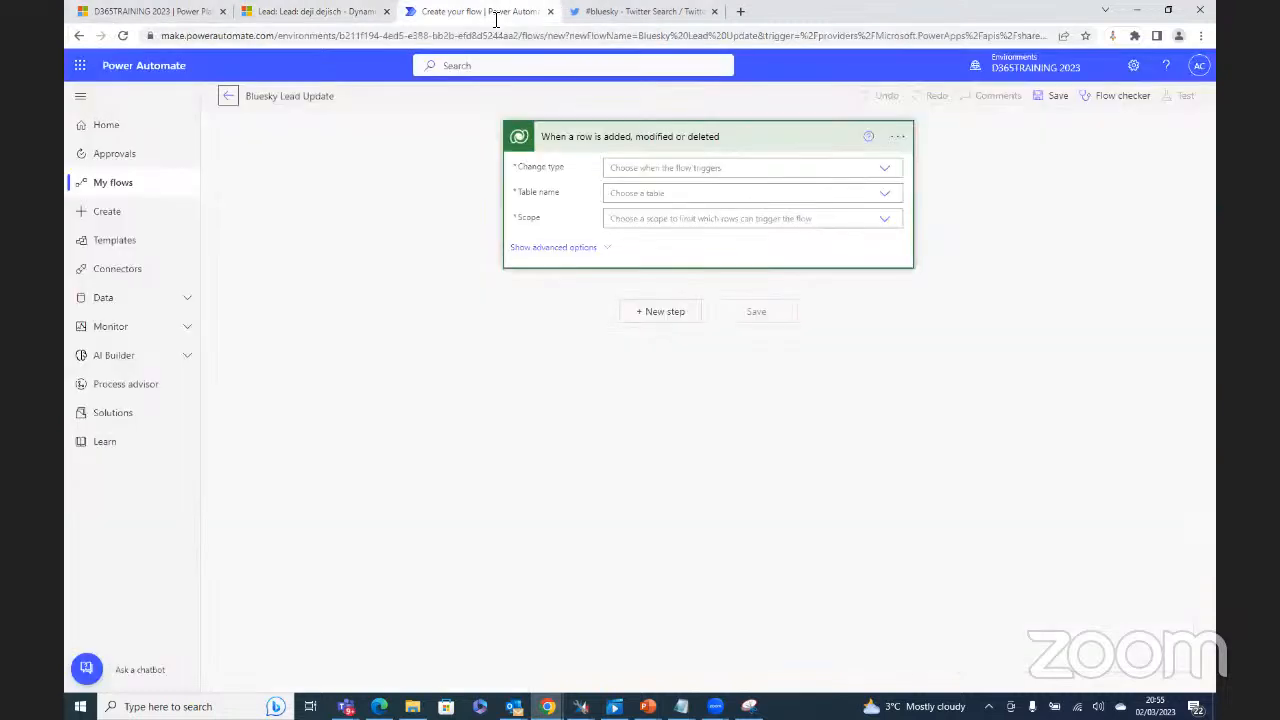
left_click_drag(566, 180, 520, 177)
left_click(886, 172)
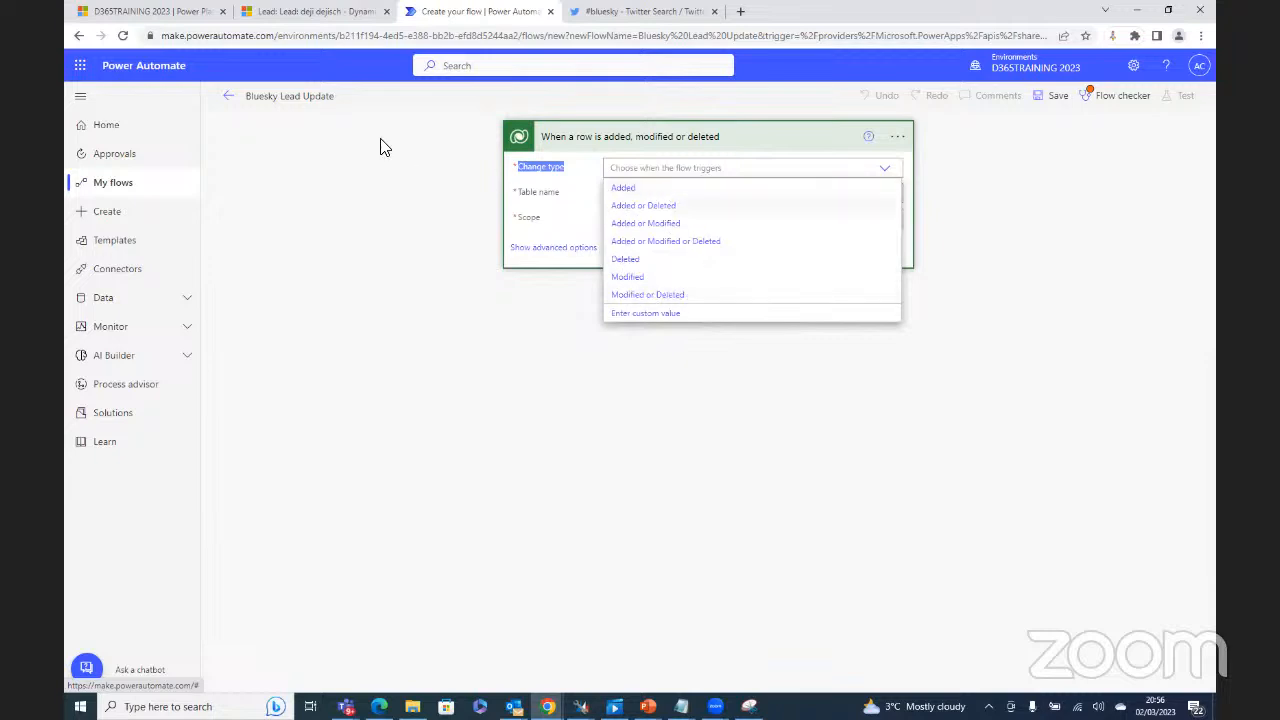
Step: Discard the unsaved Bluesky Lead Update flow and start a new flow
left_click(229, 96)
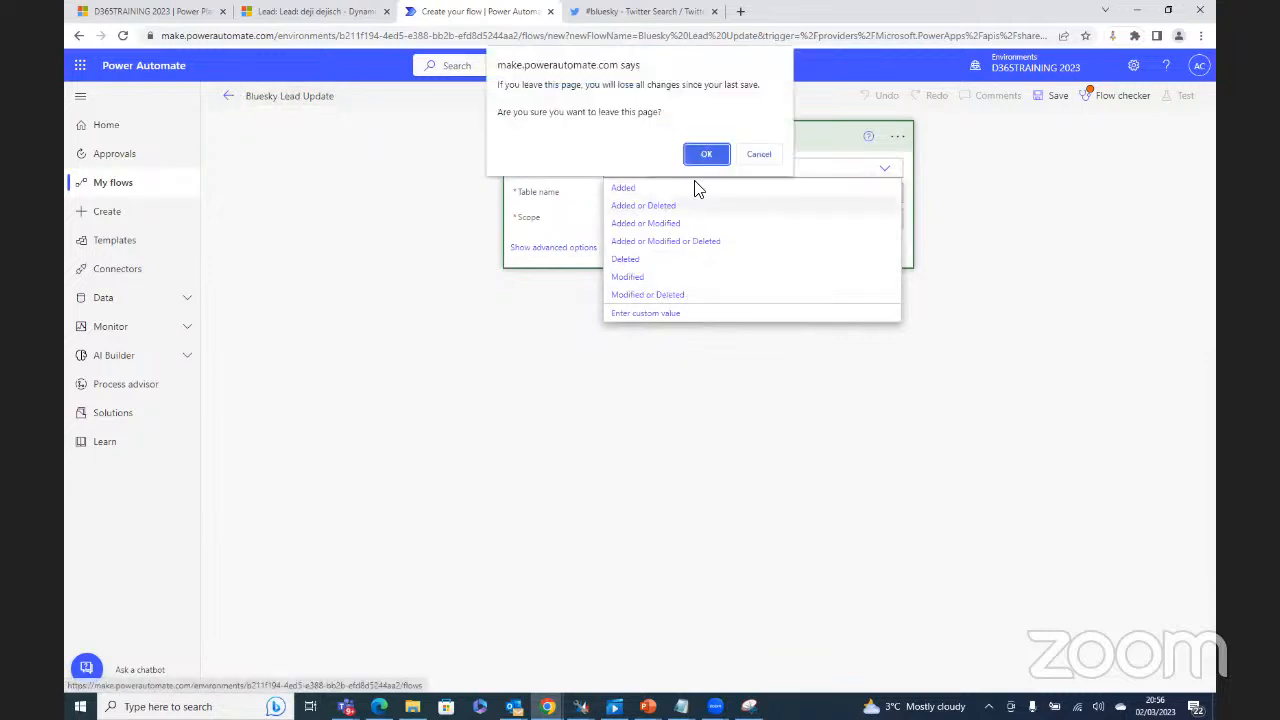
left_click(703, 155)
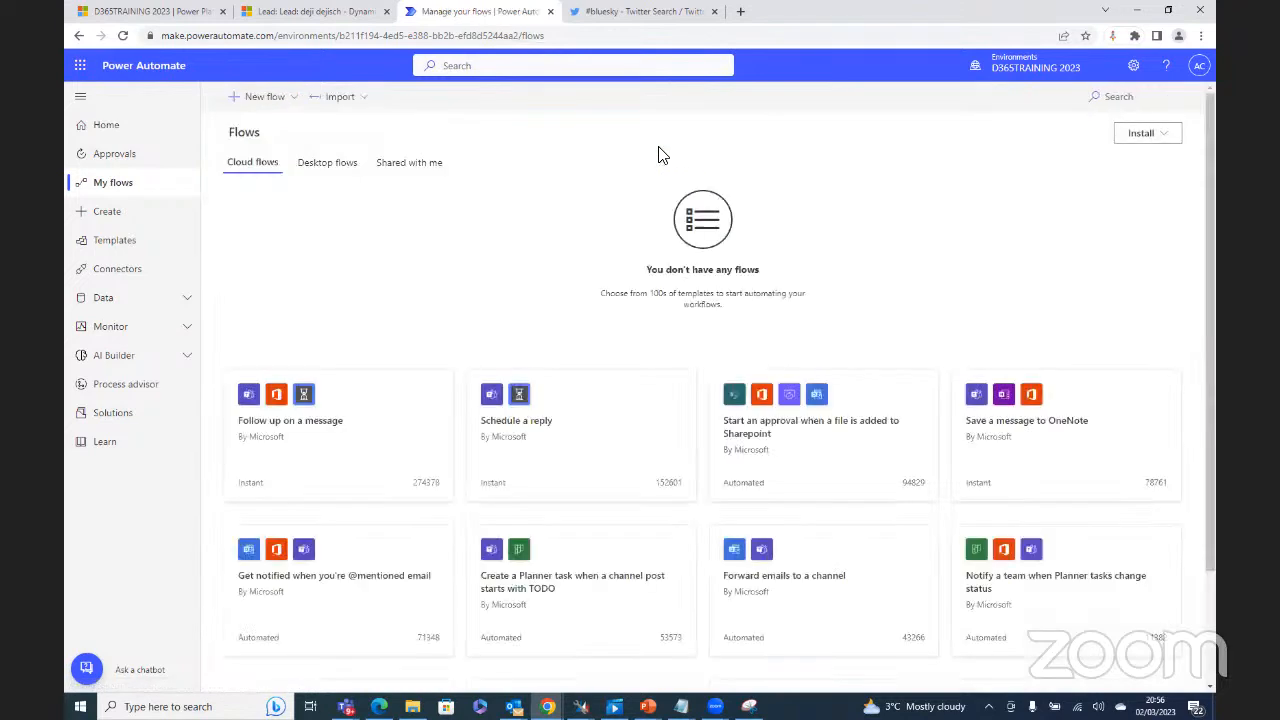
left_click(255, 100)
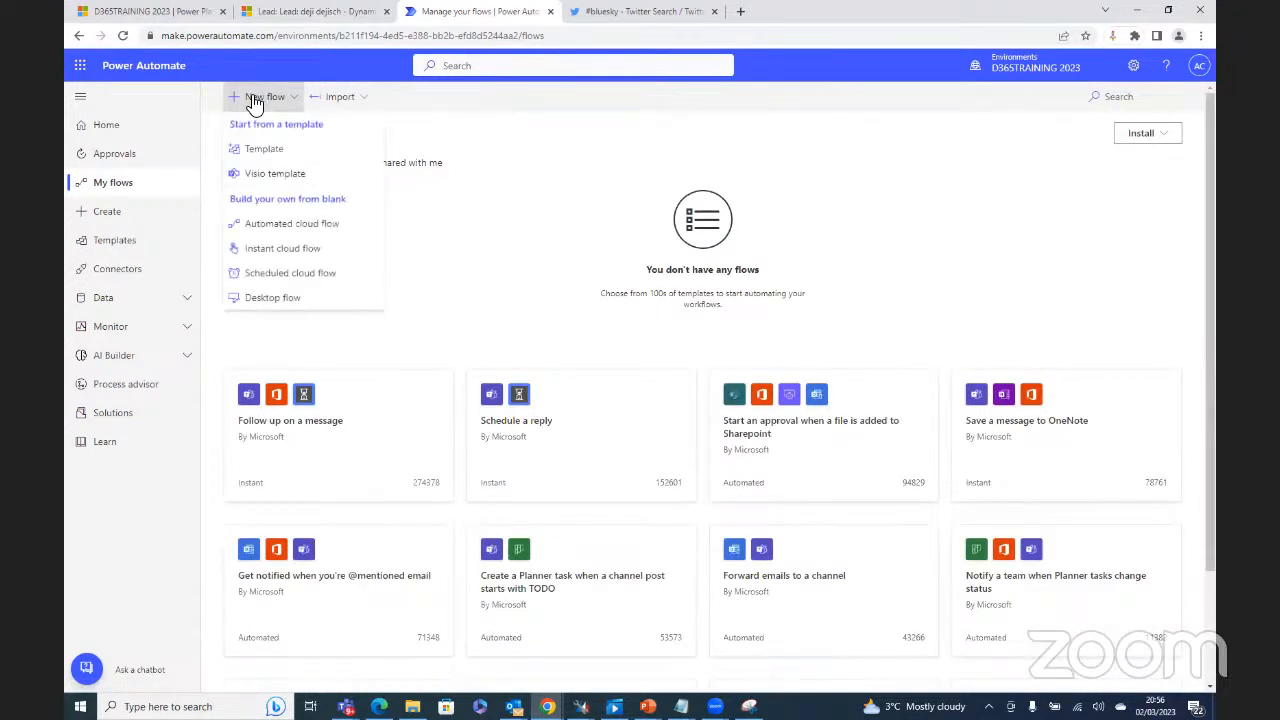
Step: Start a new automated cloud flow named 'Bluesky Lead Update Notfication'
left_click(288, 224)
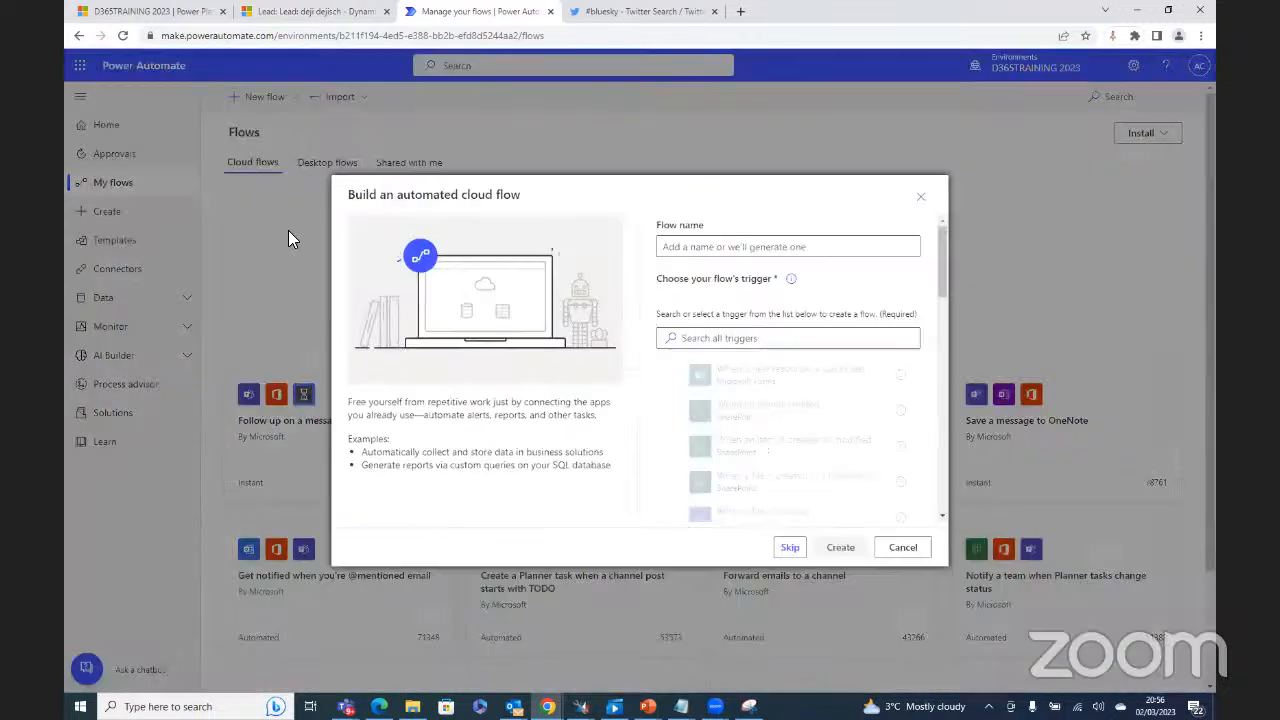
left_click(772, 246)
type("Blues")
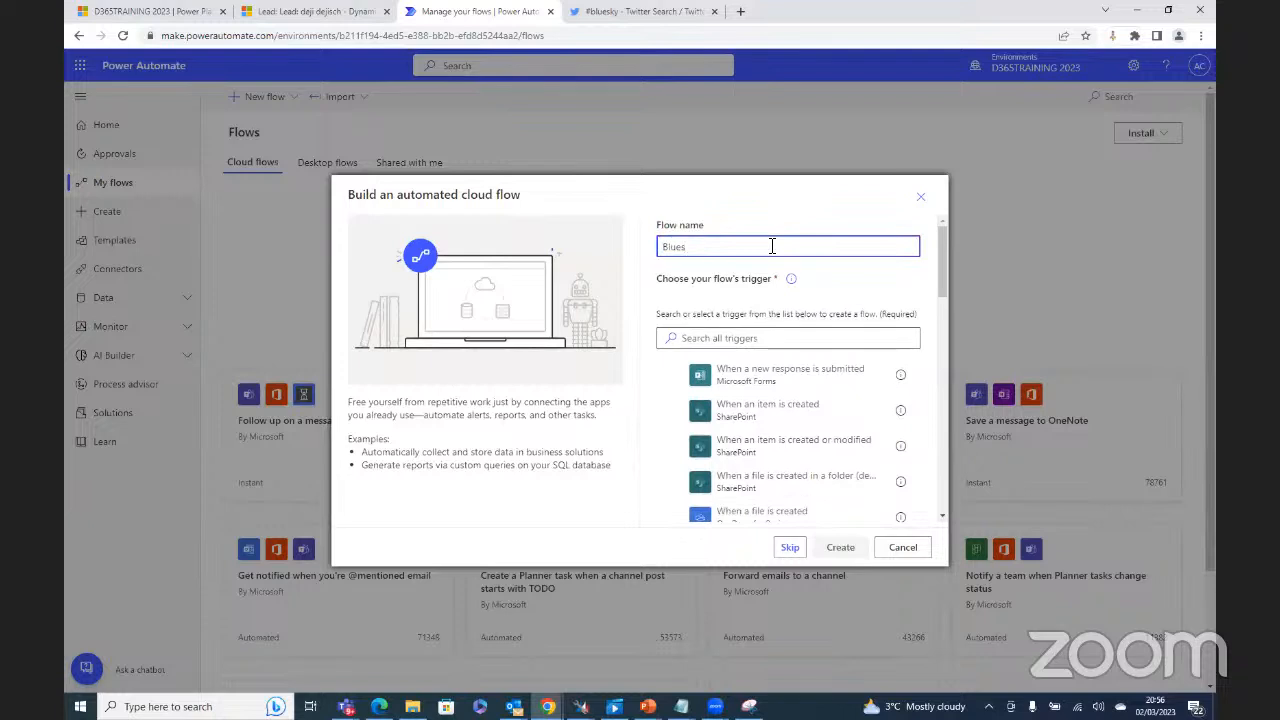
key("BackSpace")
type("sky")
key("ctrl+a")
type("Lead Update Notf")
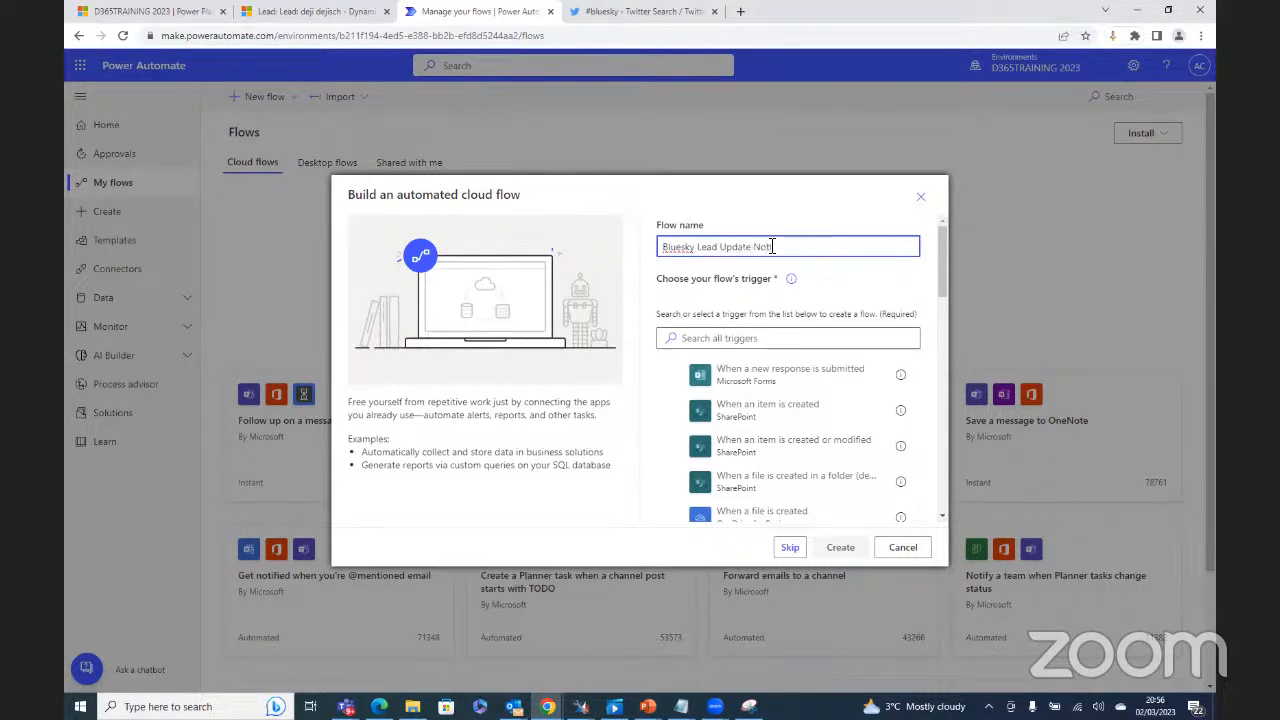
type("ication")
Step: Choose the Dataverse trigger 'When a row is added, modified or deleted' and create the flow
left_click(740, 339)
type("data")
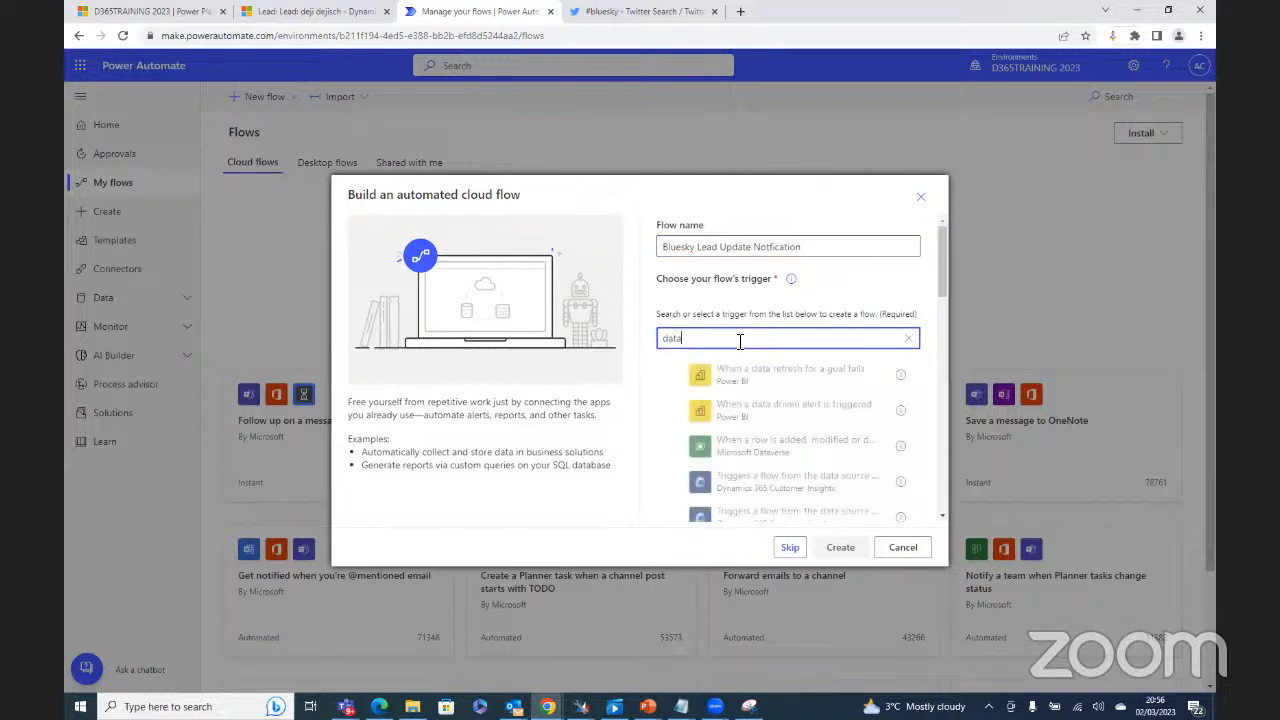
type("verse")
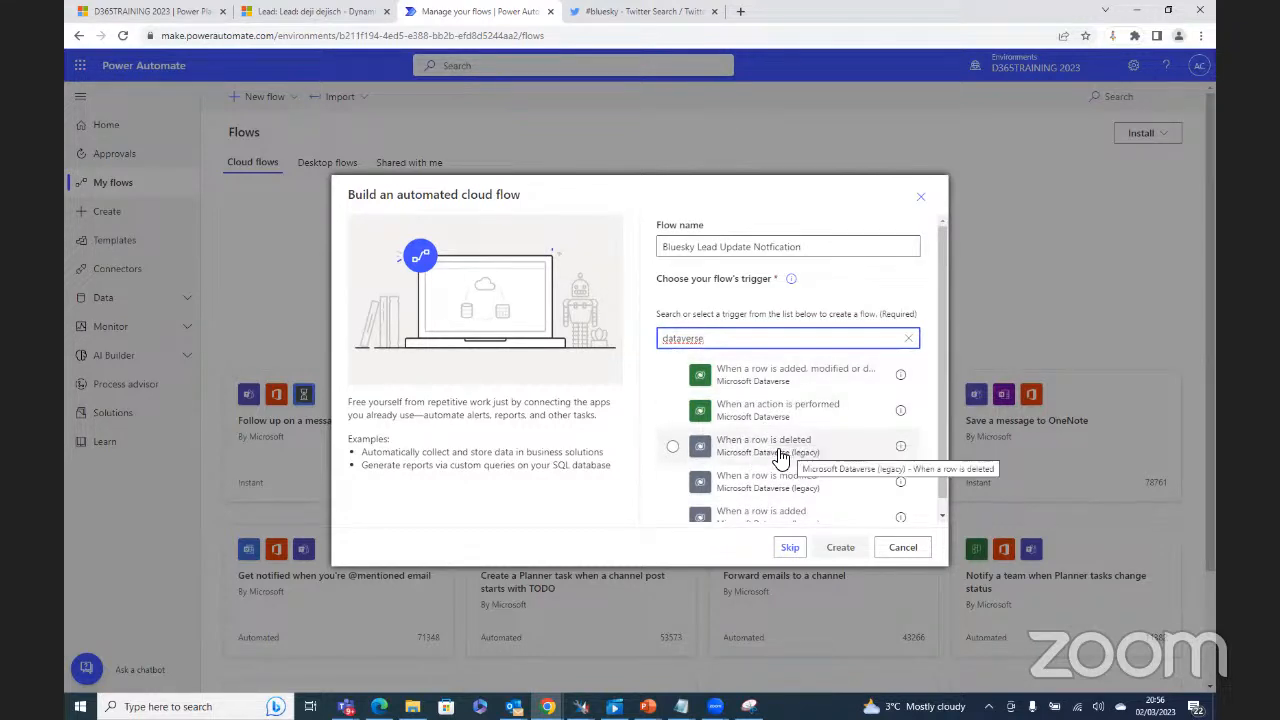
left_click(745, 378)
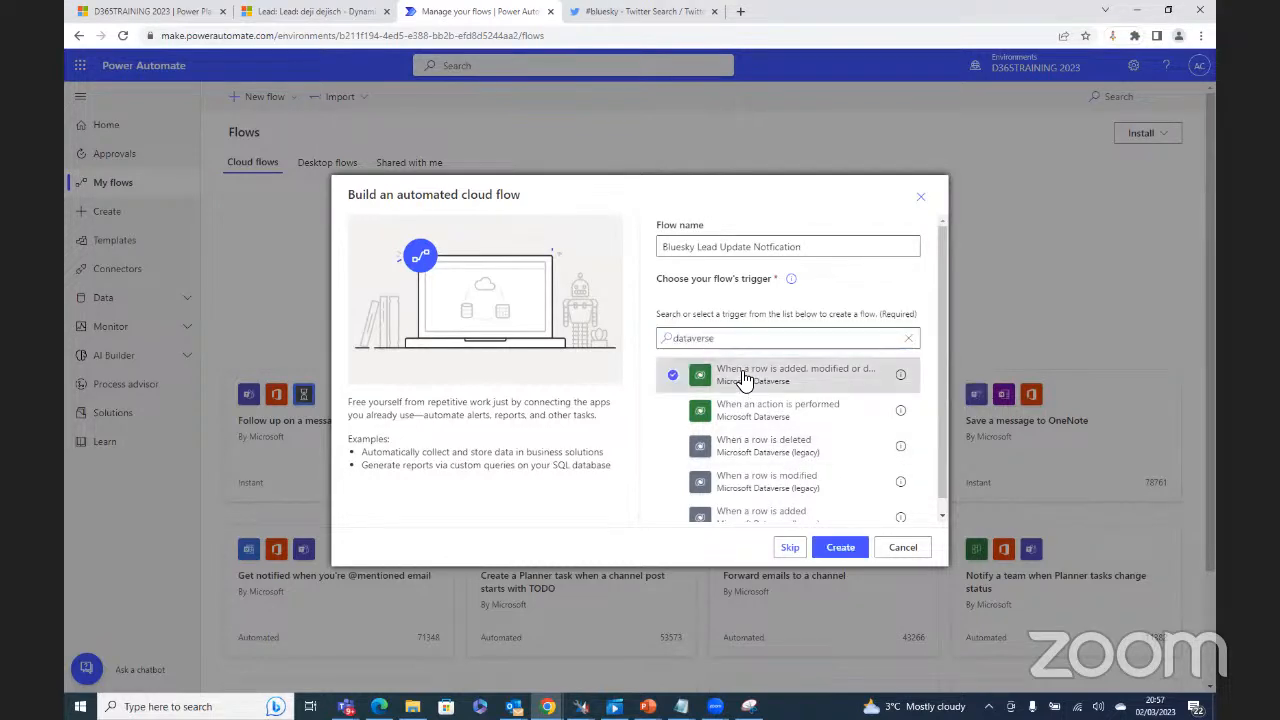
left_click(848, 547)
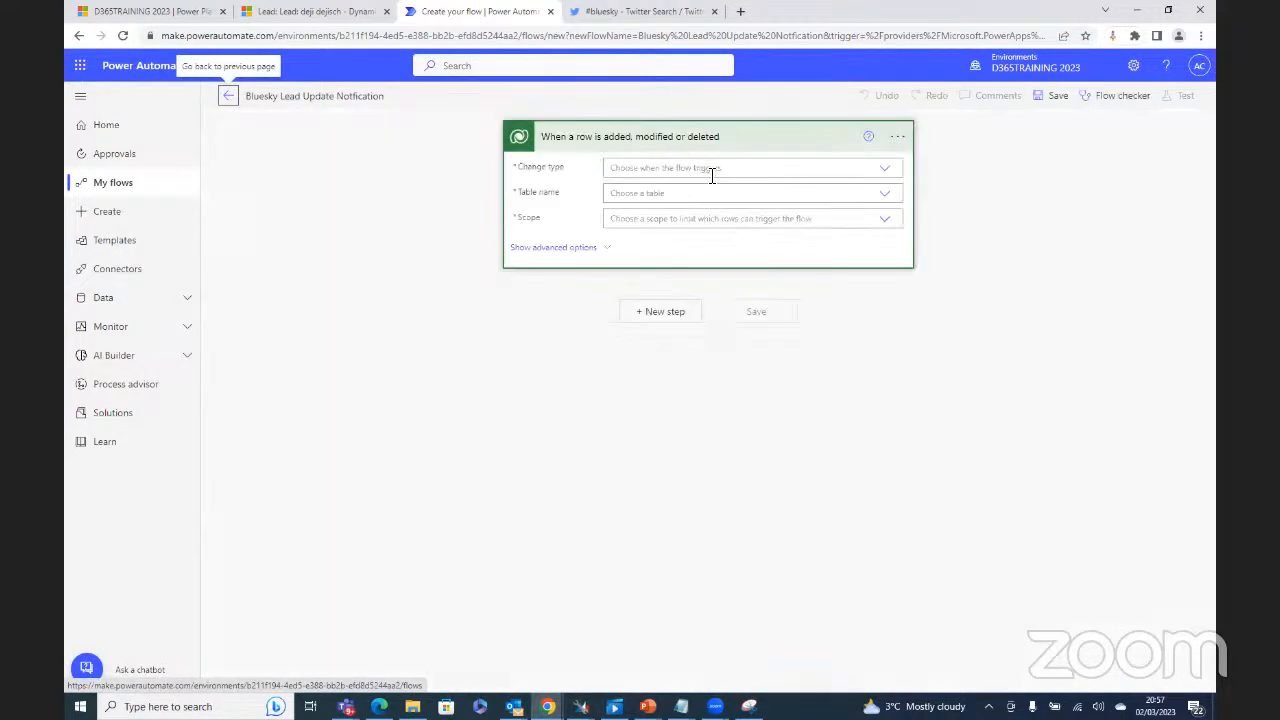
Step: View the trigger's Change type options, then switch to the Dynamics 365 lead record
left_click(877, 170)
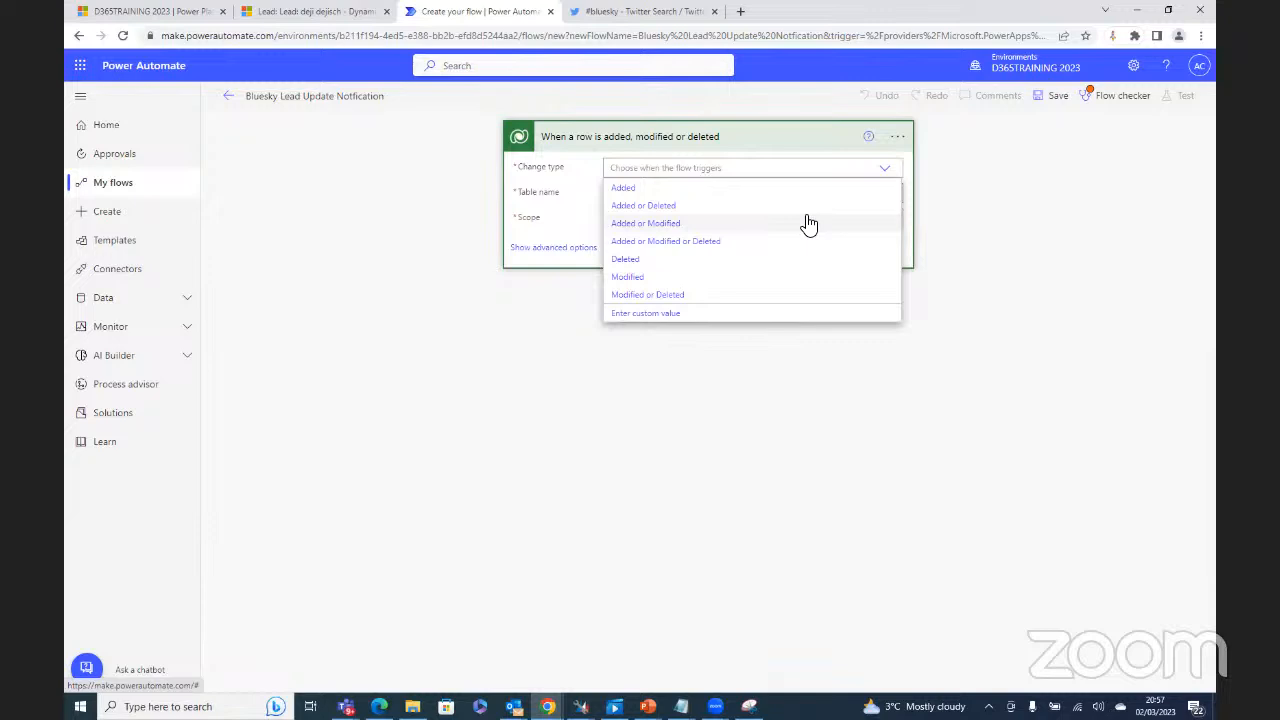
left_click(288, 12)
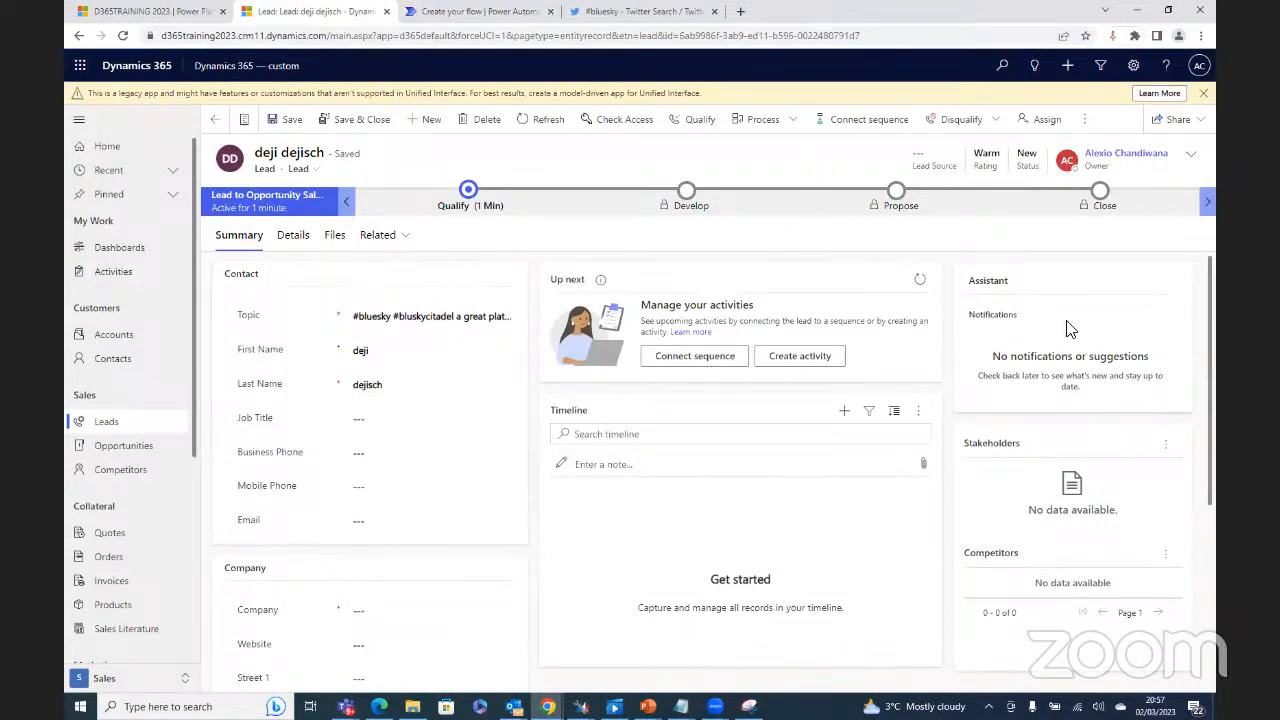
Step: Return from the lead record to the Bluesky Lead Update Notfication flow editor
left_click(452, 14)
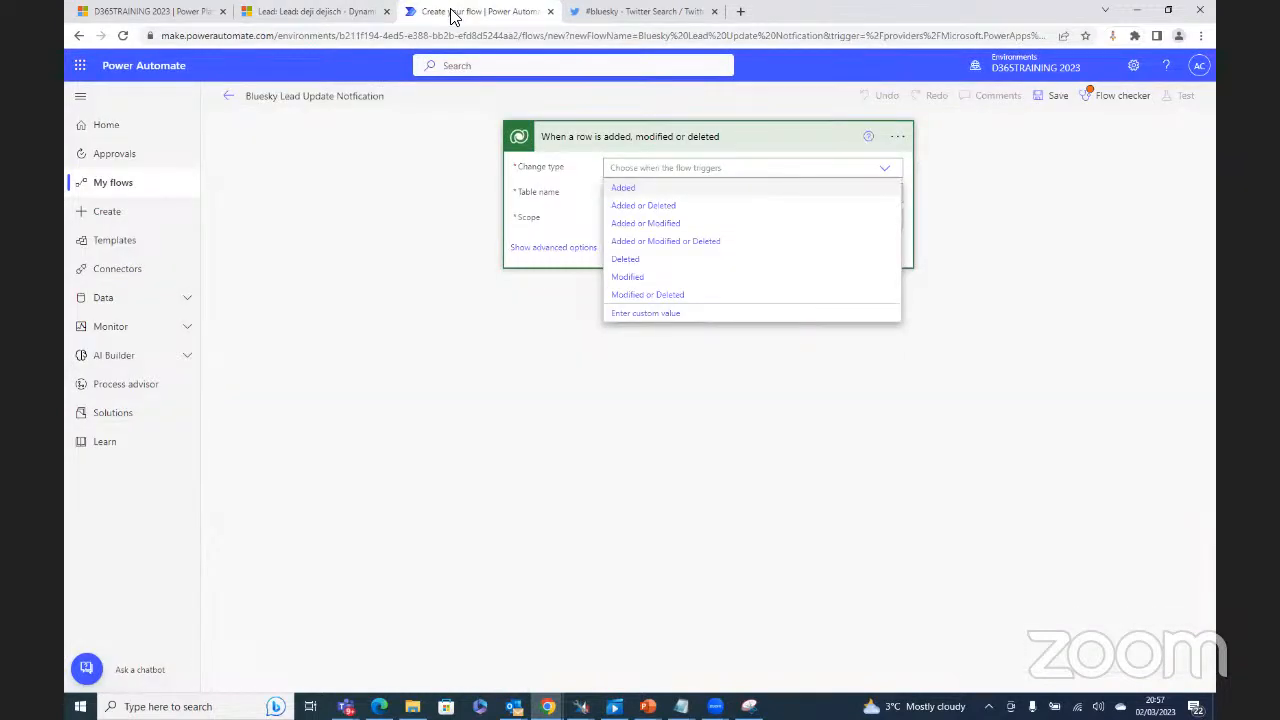
Step: Set the trigger to Modified rows on the Leads table at Organization scope, then save
left_click(630, 278)
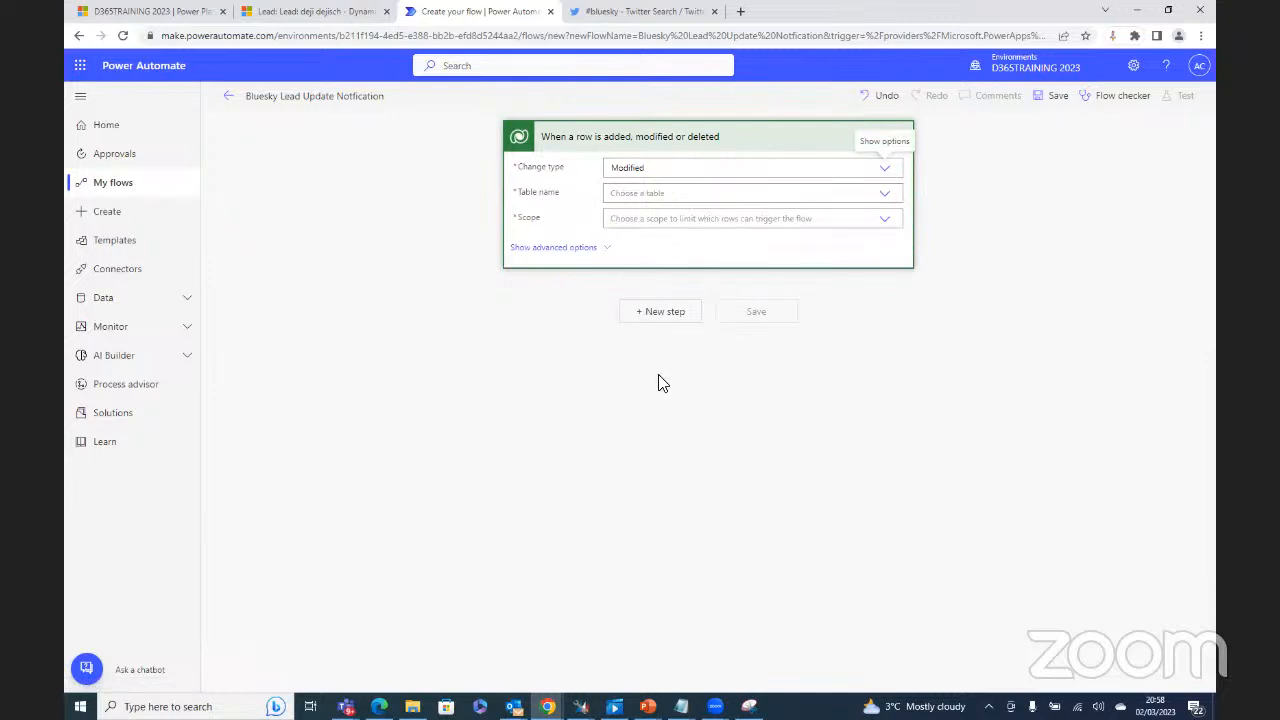
left_click(886, 197)
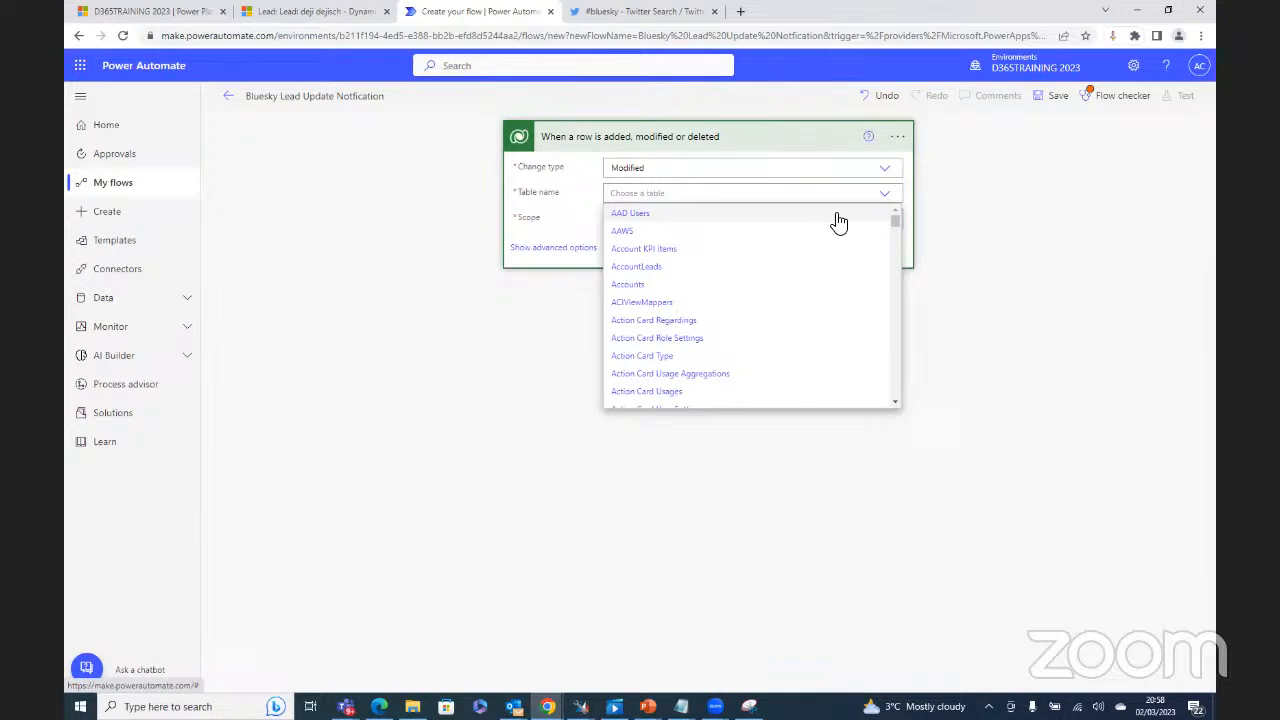
scroll(838, 222, "down", 7)
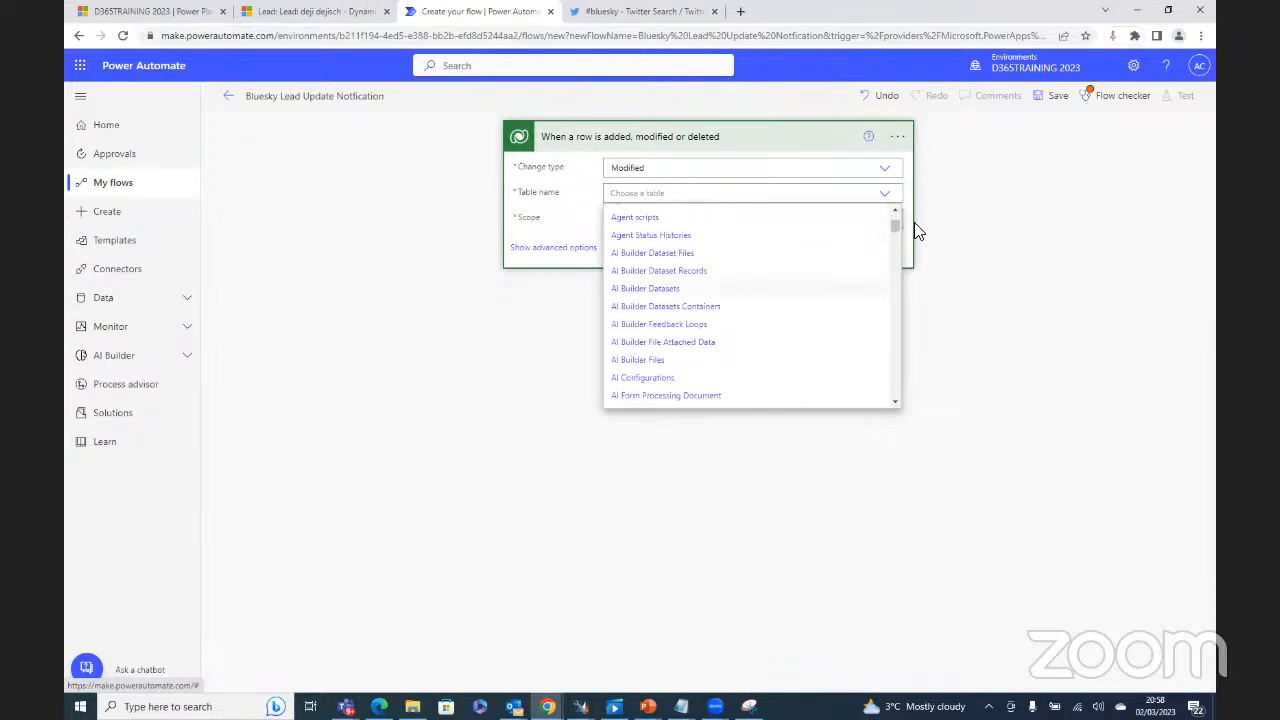
left_click_drag(894, 226, 889, 300)
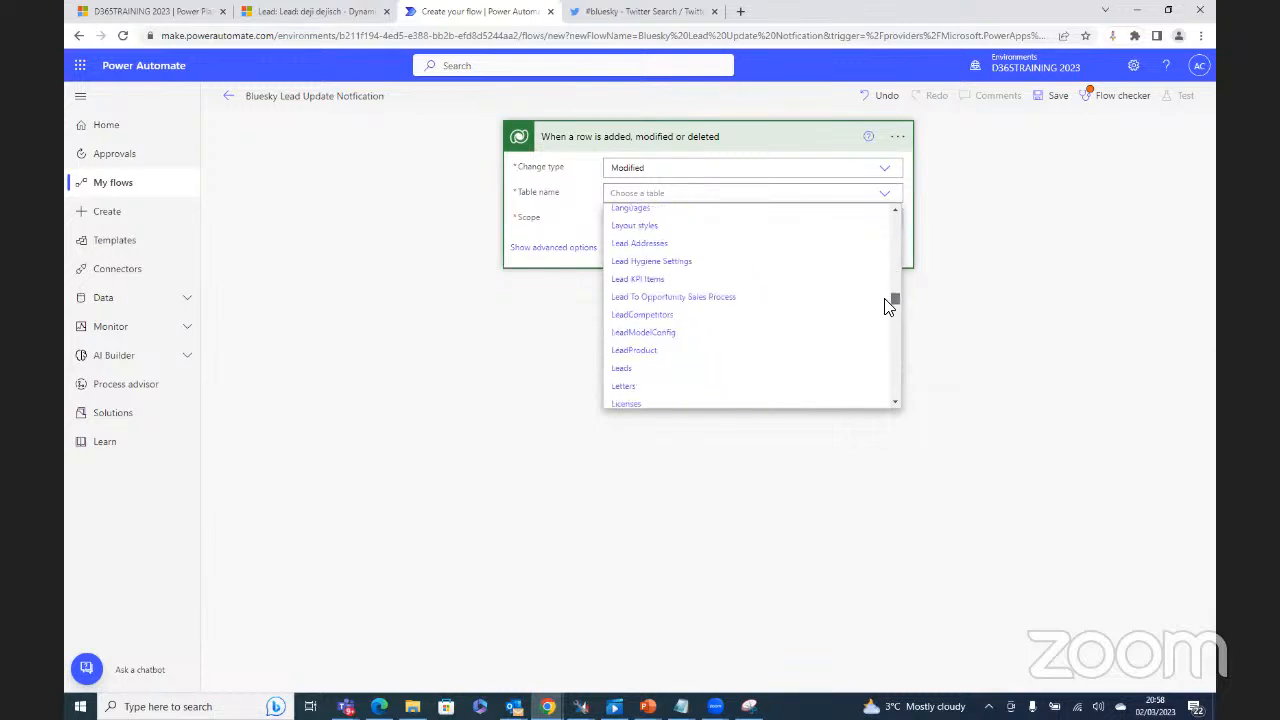
left_click(622, 369)
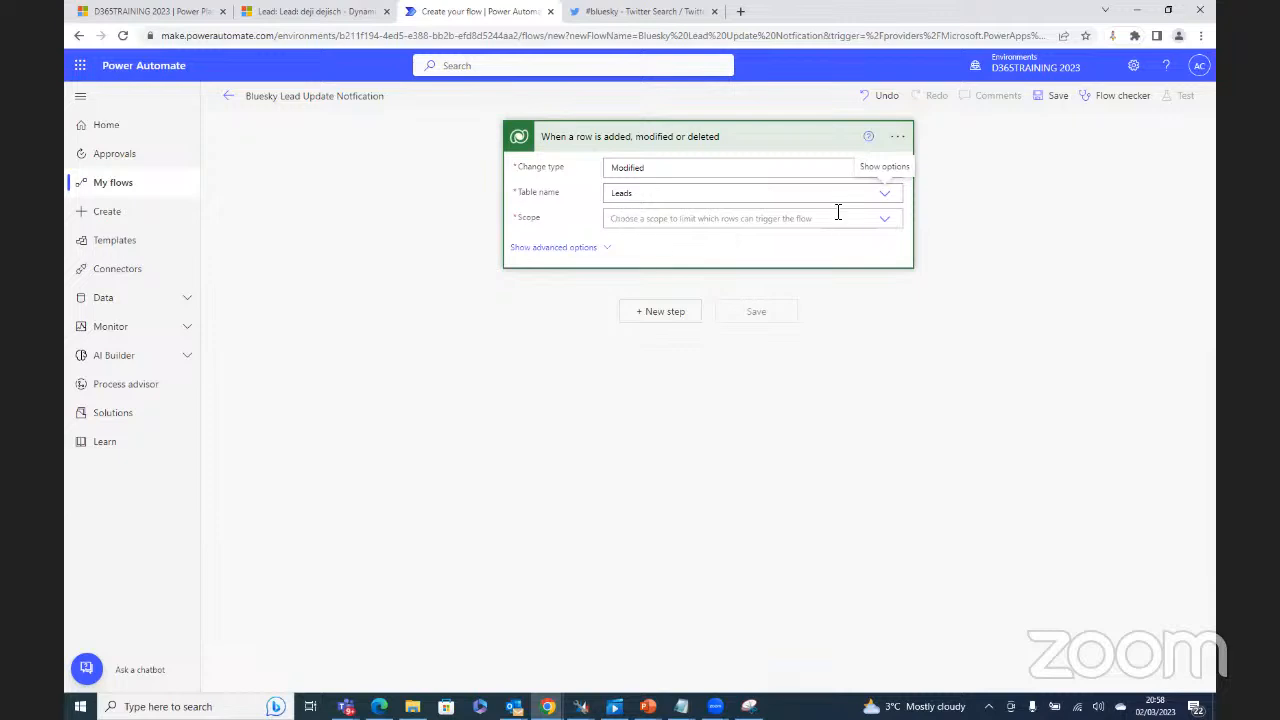
left_click(886, 228)
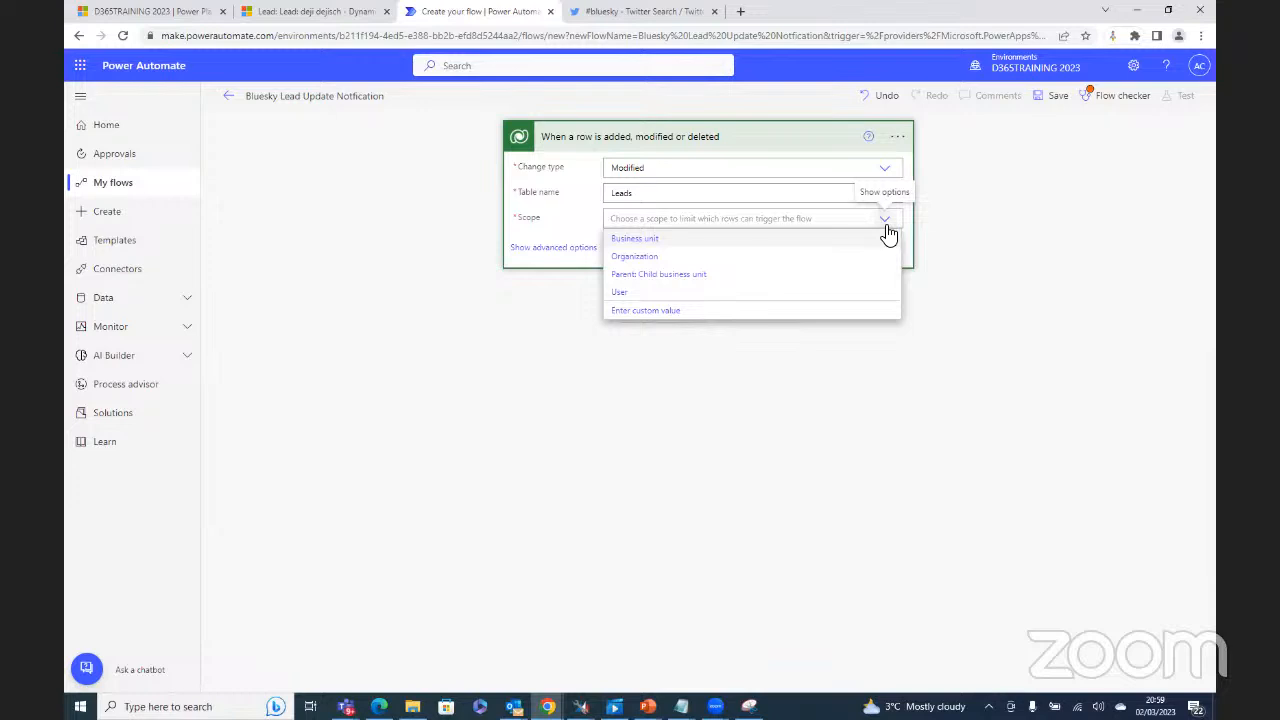
left_click(632, 258)
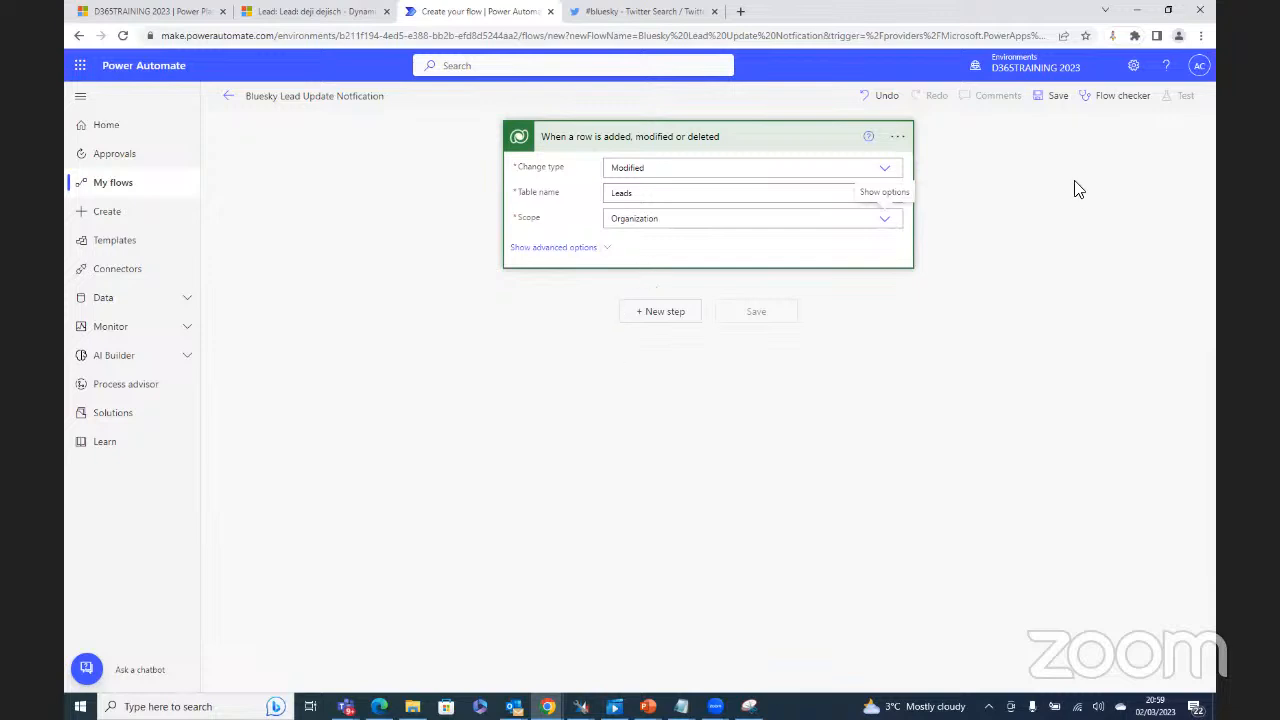
left_click(1056, 98)
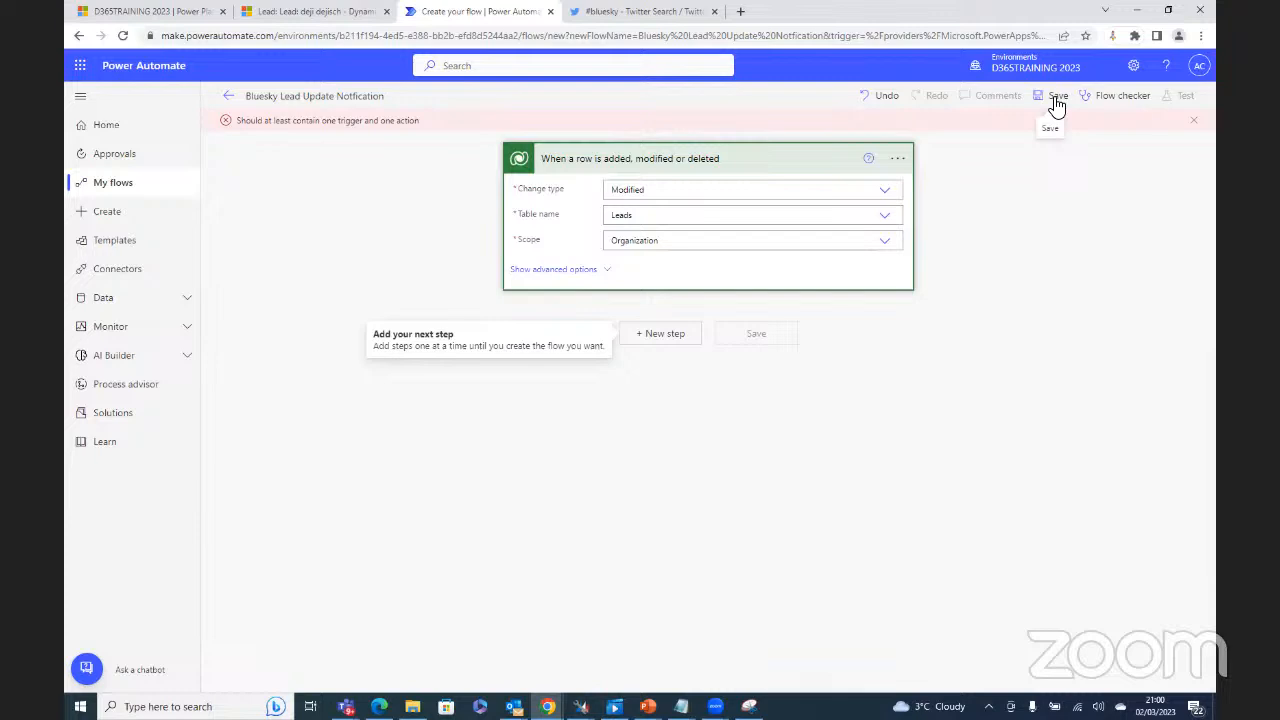
Step: Add a Mail 'Send an email notification (V3)' step below the trigger, found by searching 'email'
left_click(656, 334)
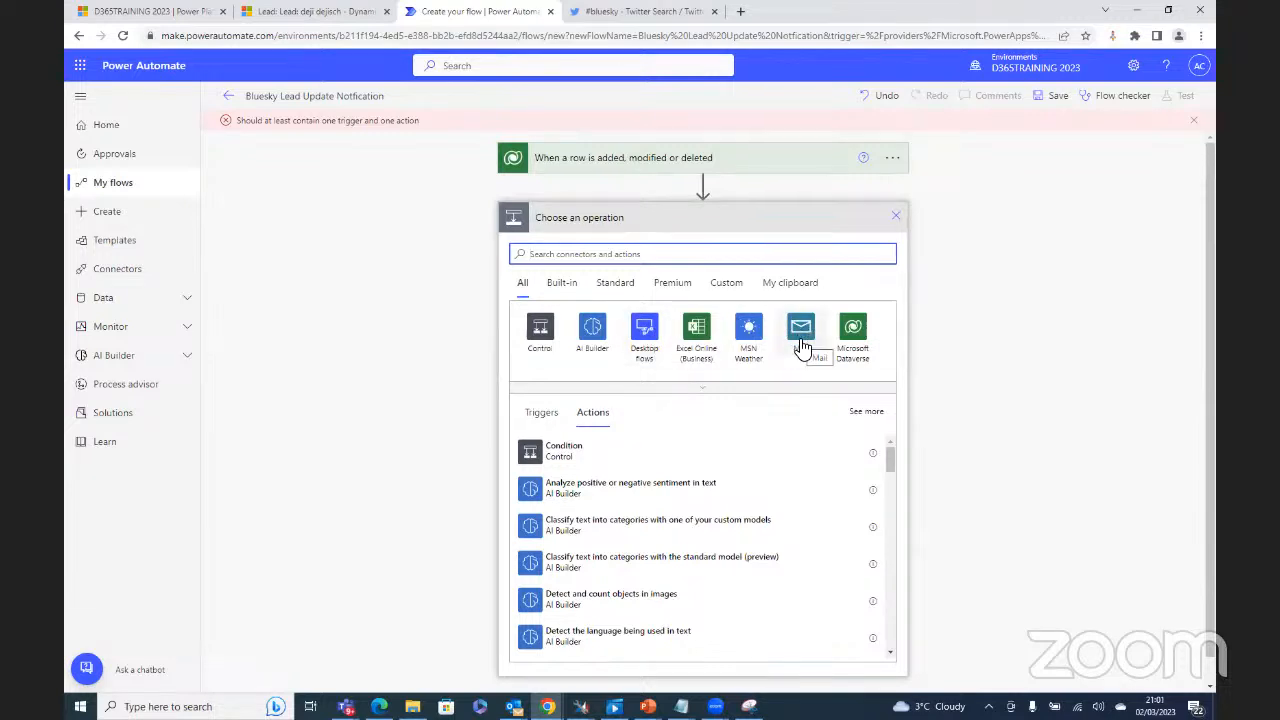
type("email")
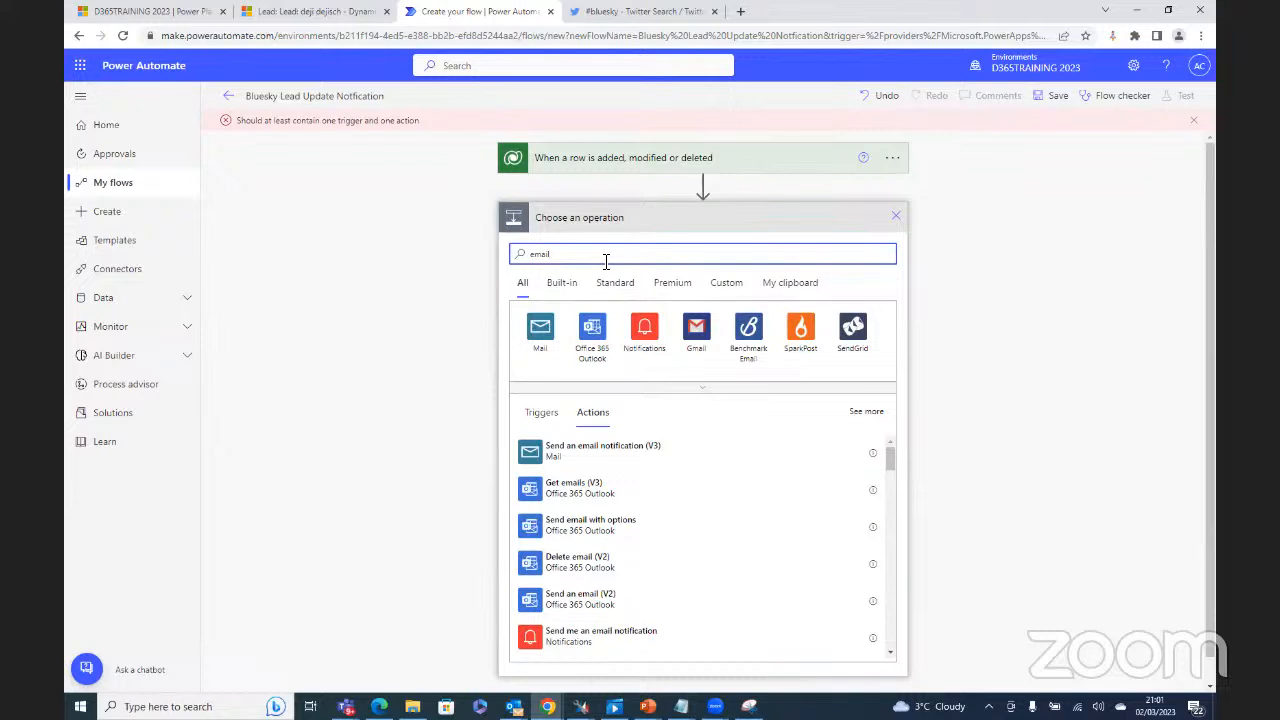
left_click(592, 457)
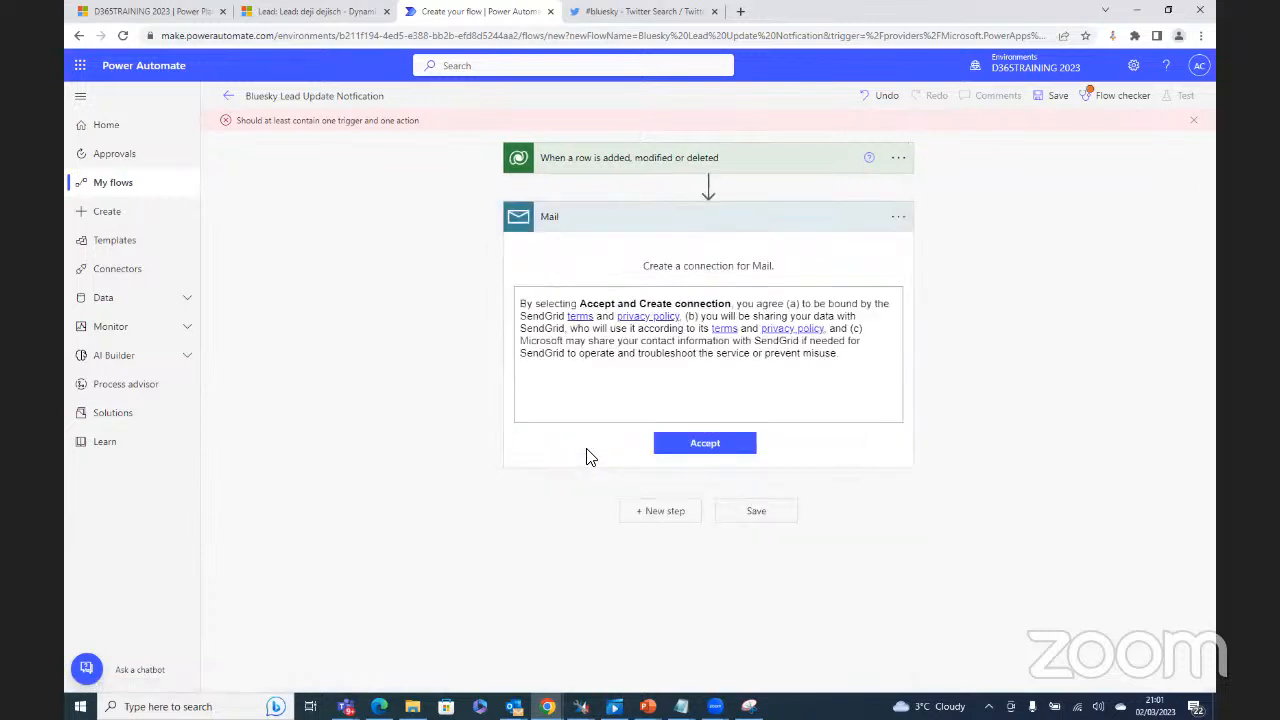
Step: Accept the Mail connection terms and put the cursor in the notification's To field
left_click(693, 451)
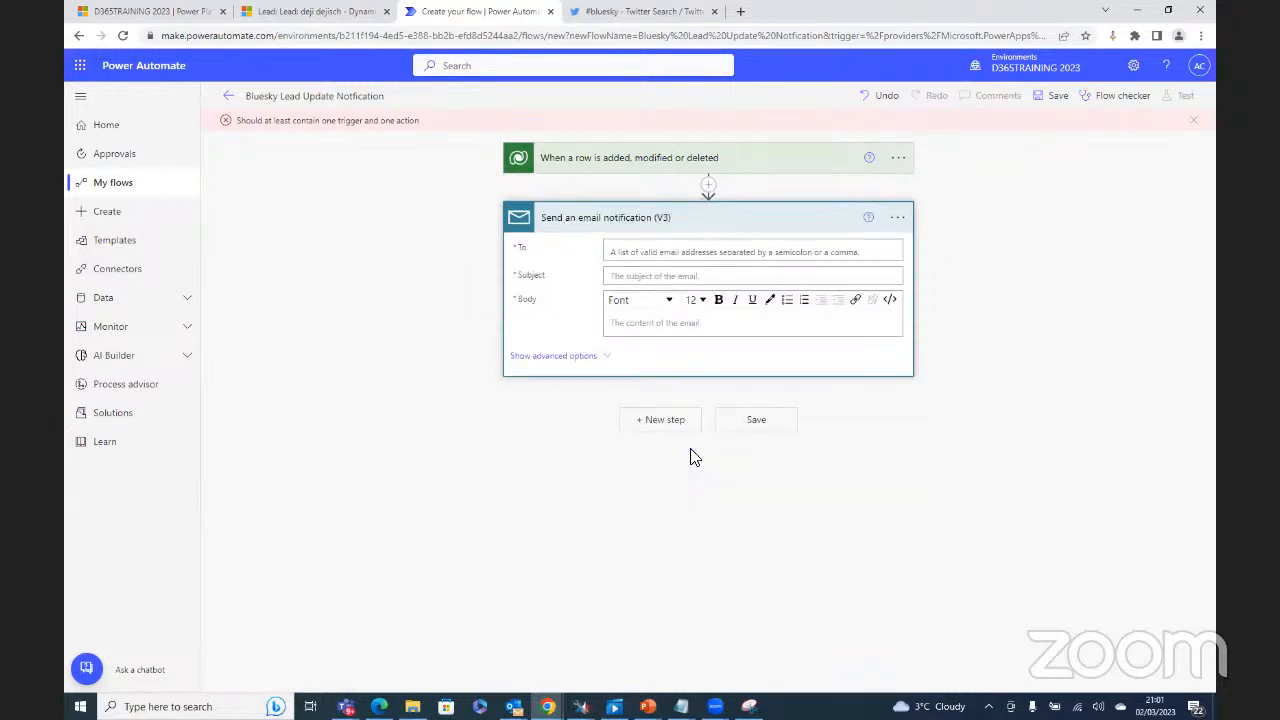
left_click(670, 253)
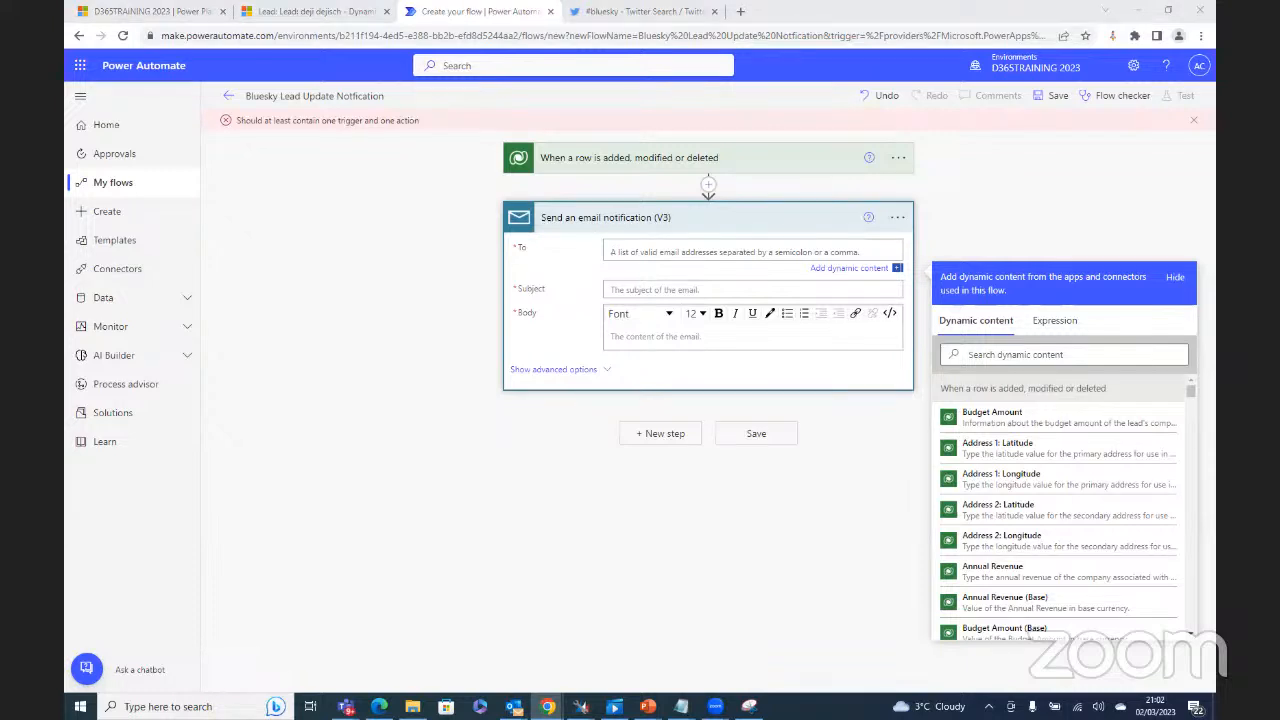
Step: Enter the first recipient's e-mail address in To, then a semicolon and the start of a second address
left_click(620, 250)
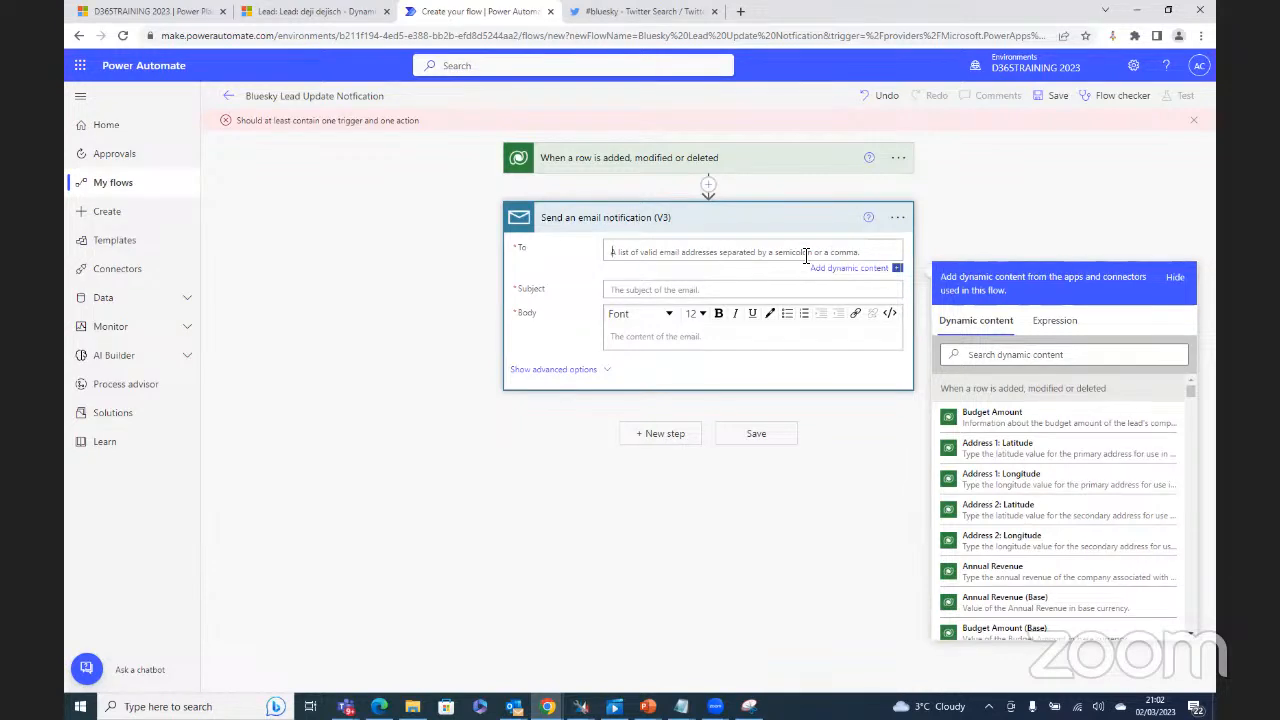
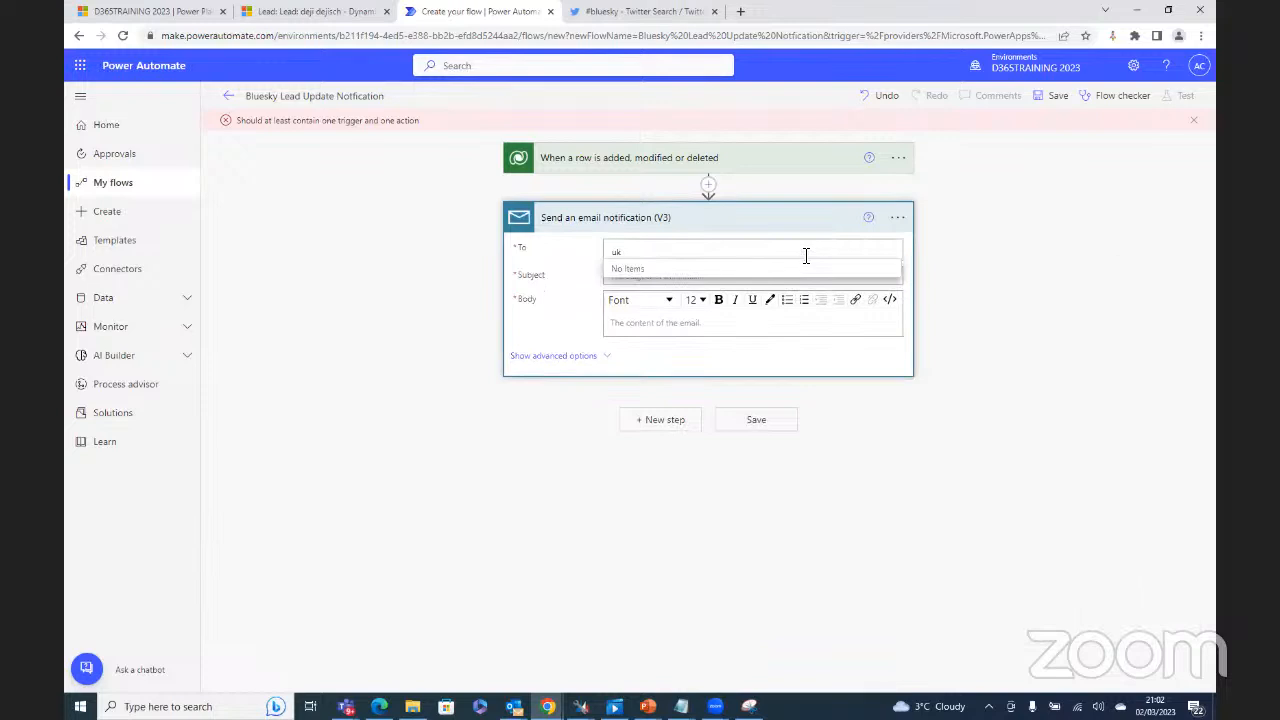
type(";")
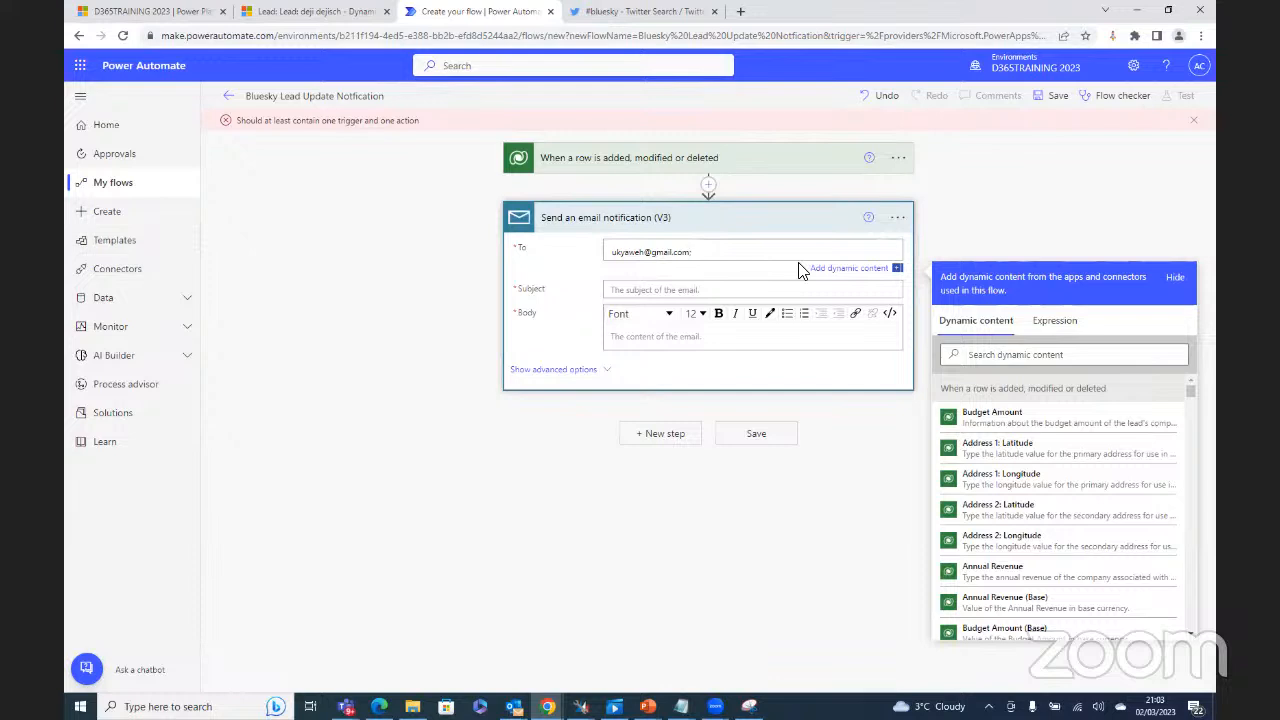
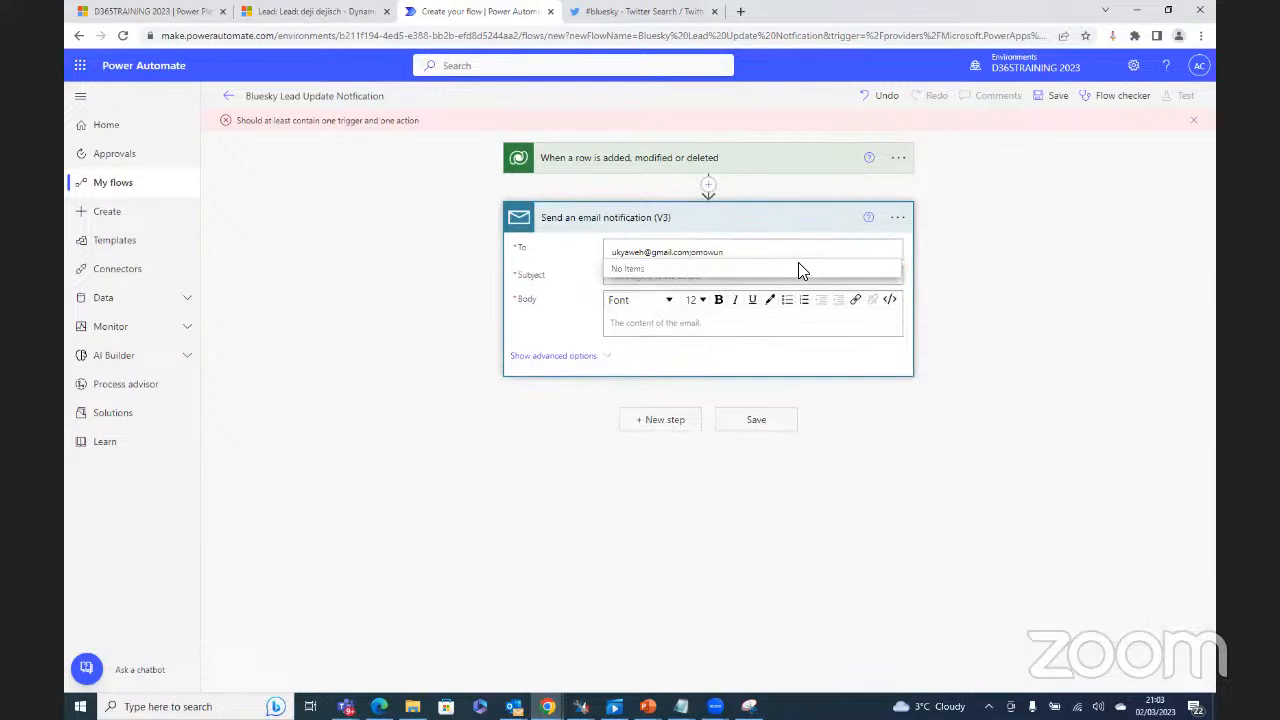
Step: Fix the mistyped second address and add the remaining recipient addresses, separated by semicolons
left_click(798, 262)
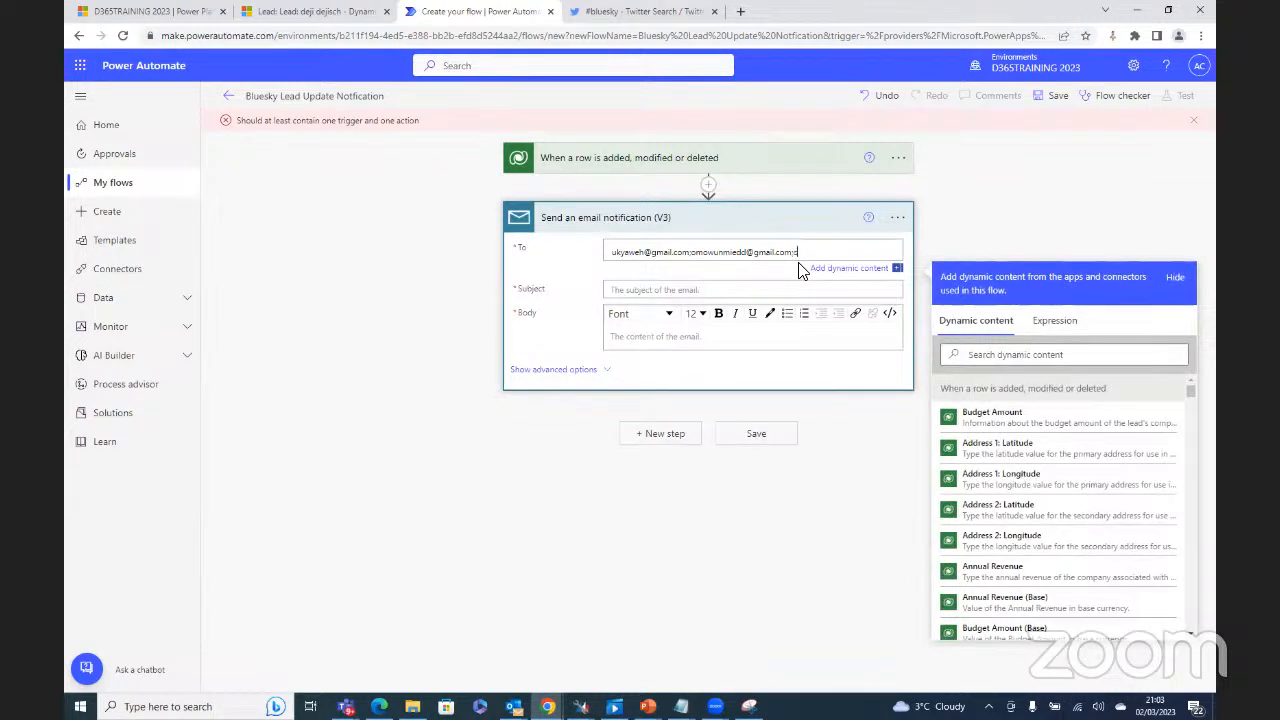
type("omowu")
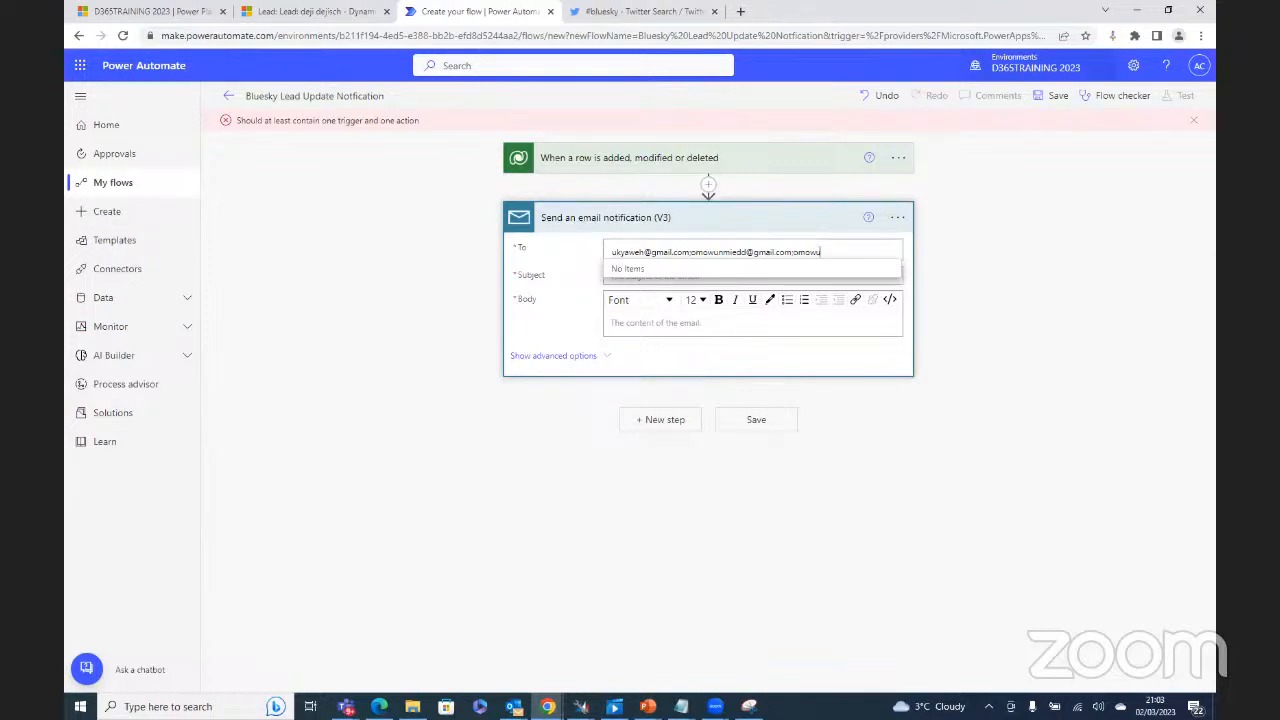
key("BackSpace")
key("BackSpace")
key("BackSpace")
key("BackSpace")
key("BackSpace")
key("BackSpace")
key("BackSpace")
key("BackSpace")
key("BackSpace")
key("BackSpace")
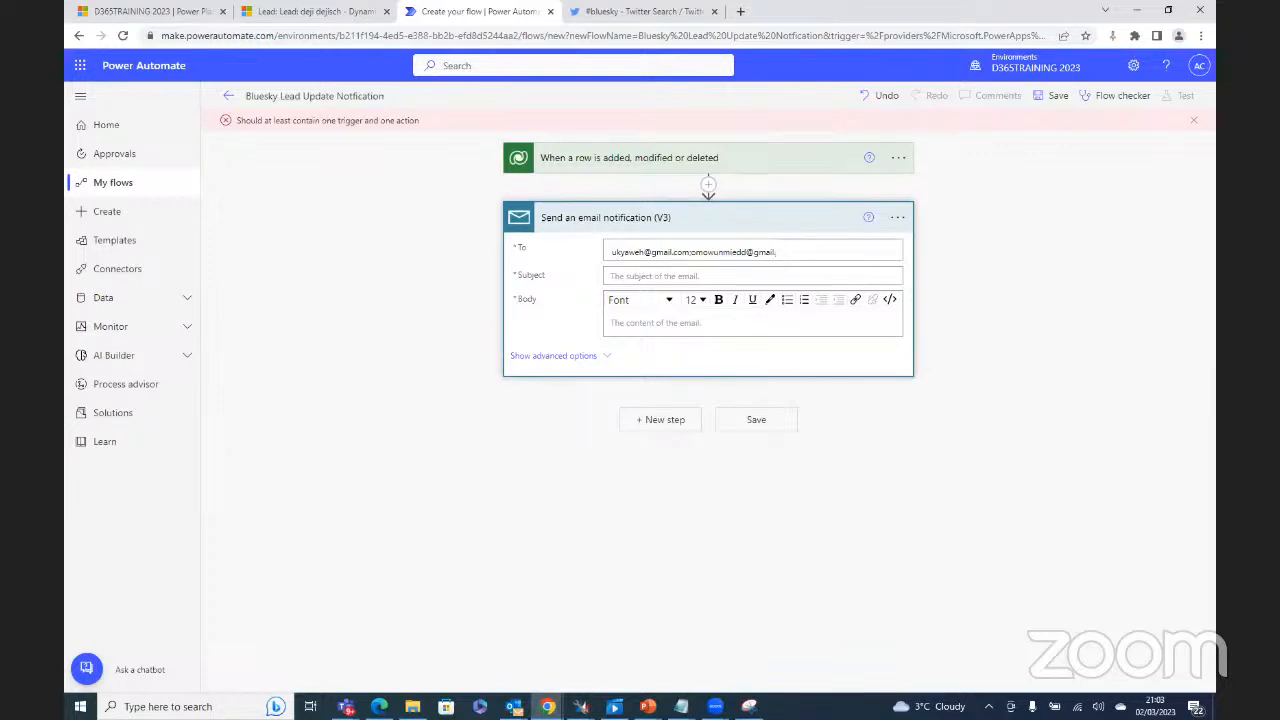
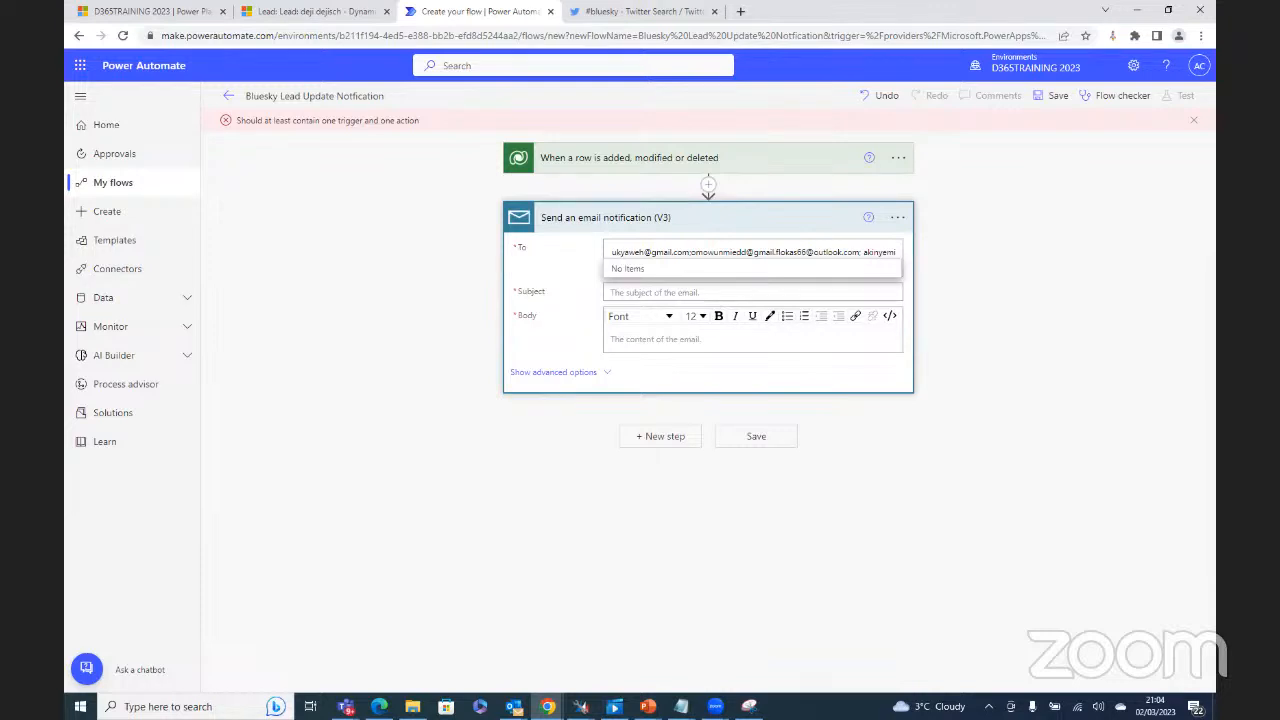
left_click(555, 256)
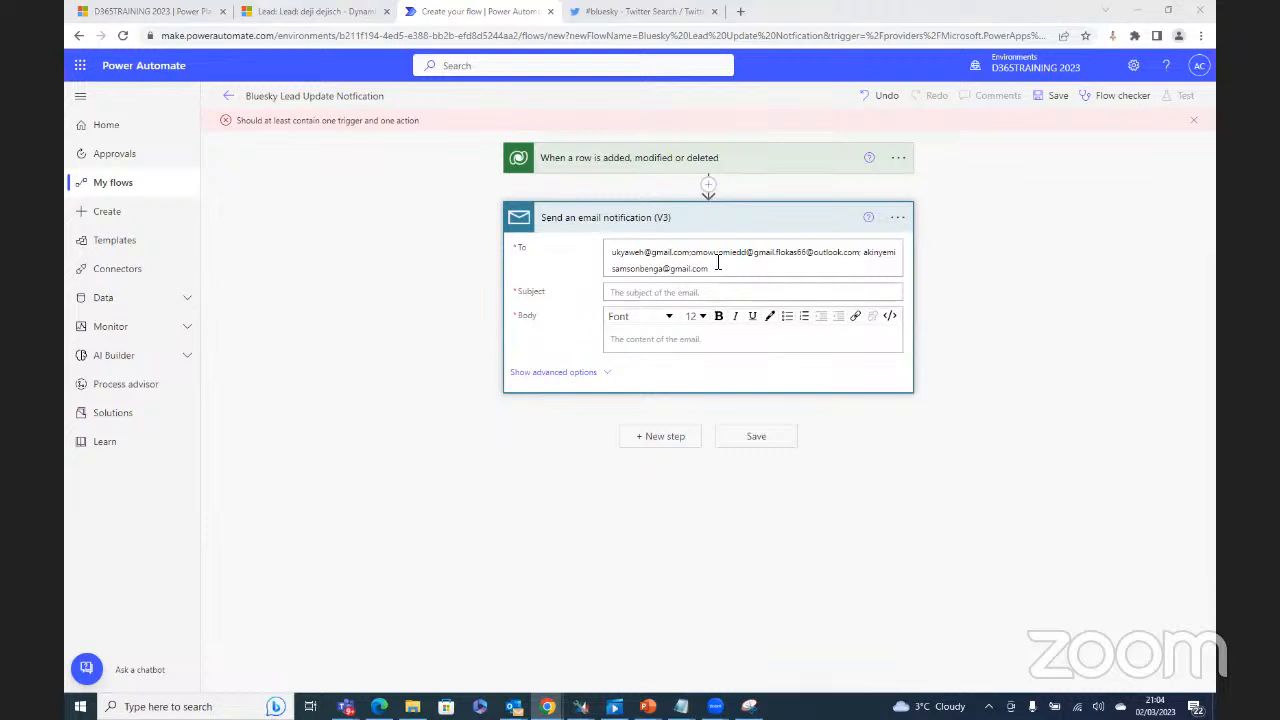
left_click(666, 292)
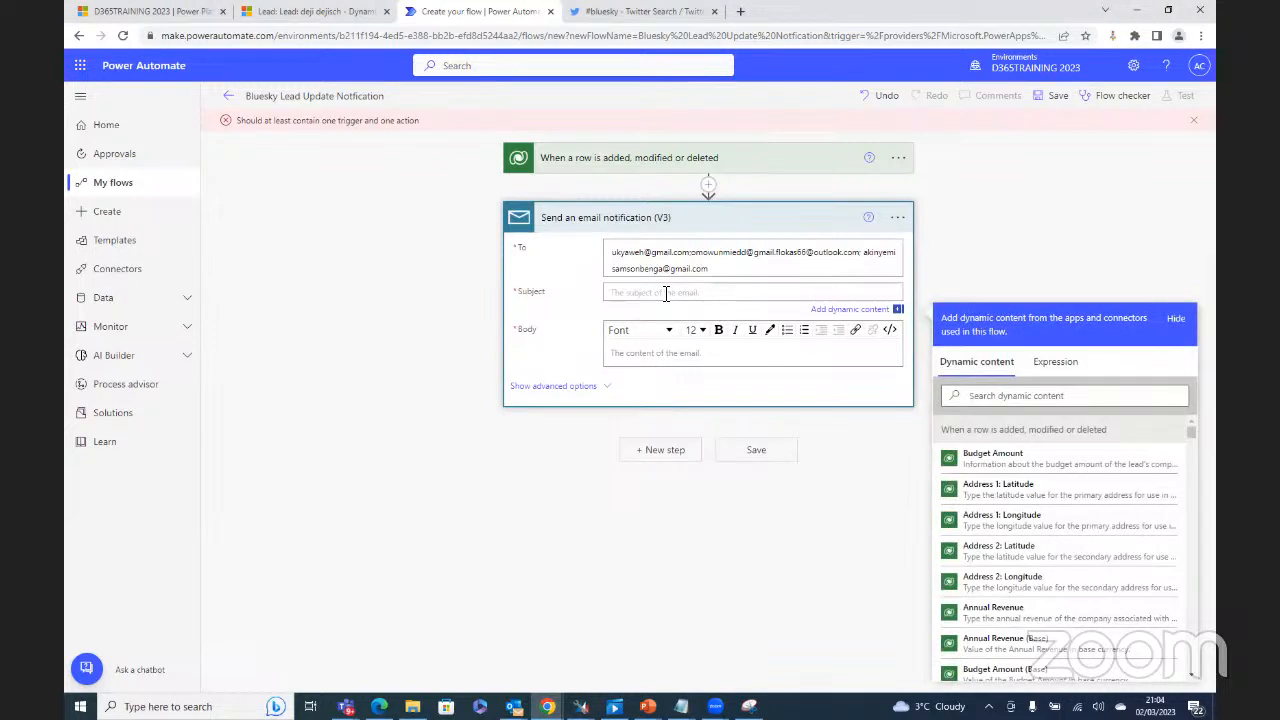
Step: Set the email Subject to the trigger's dynamic Lead value, found by searching 'lea'
left_click(1010, 398)
type("lea")
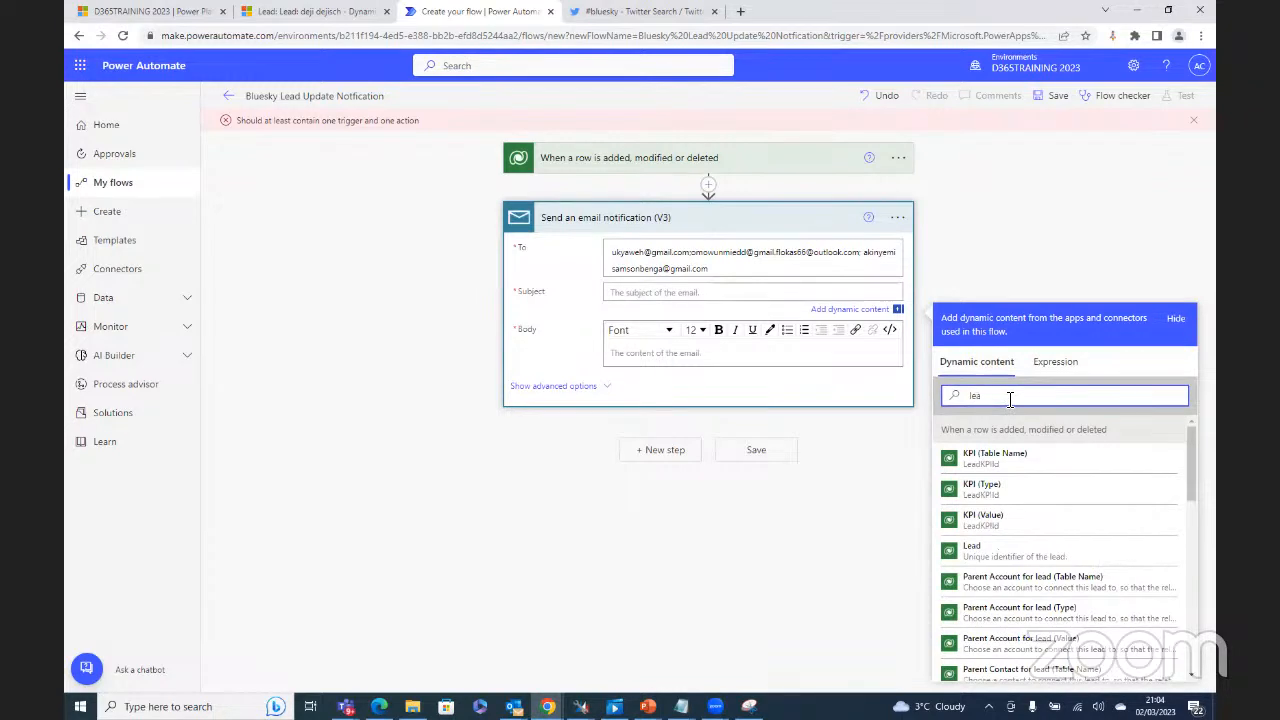
left_click(1028, 556)
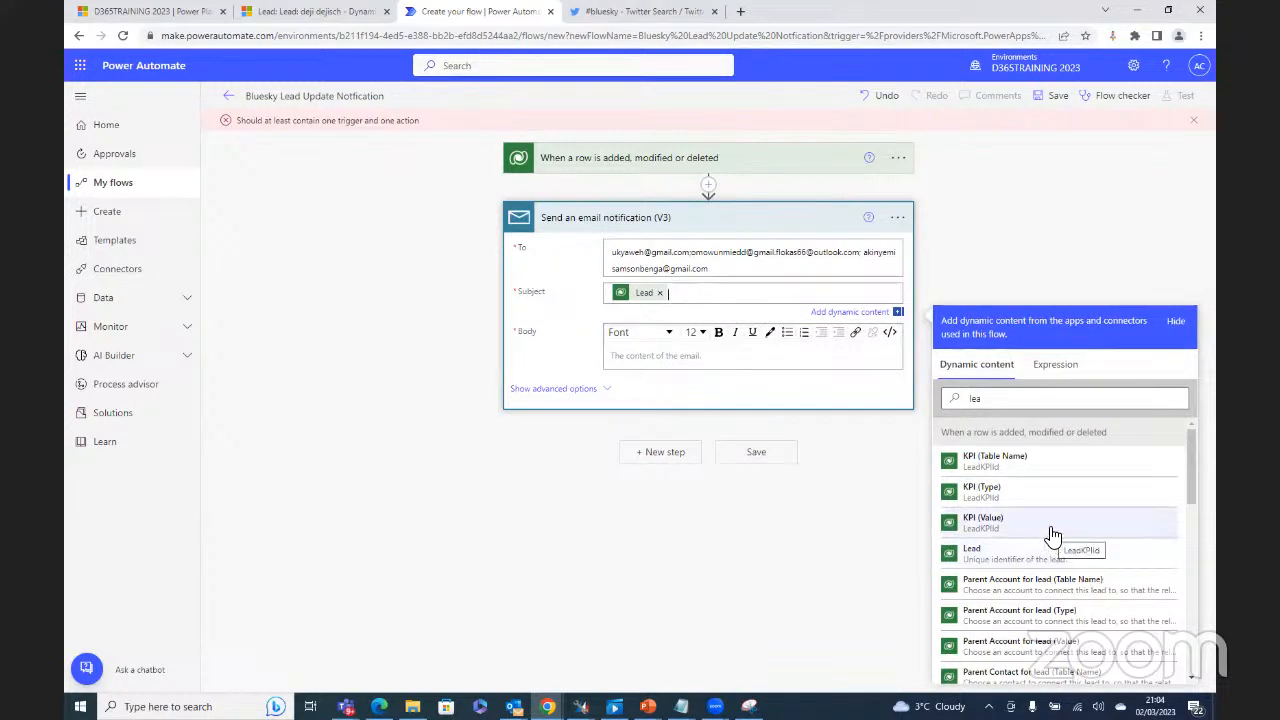
left_click(680, 356)
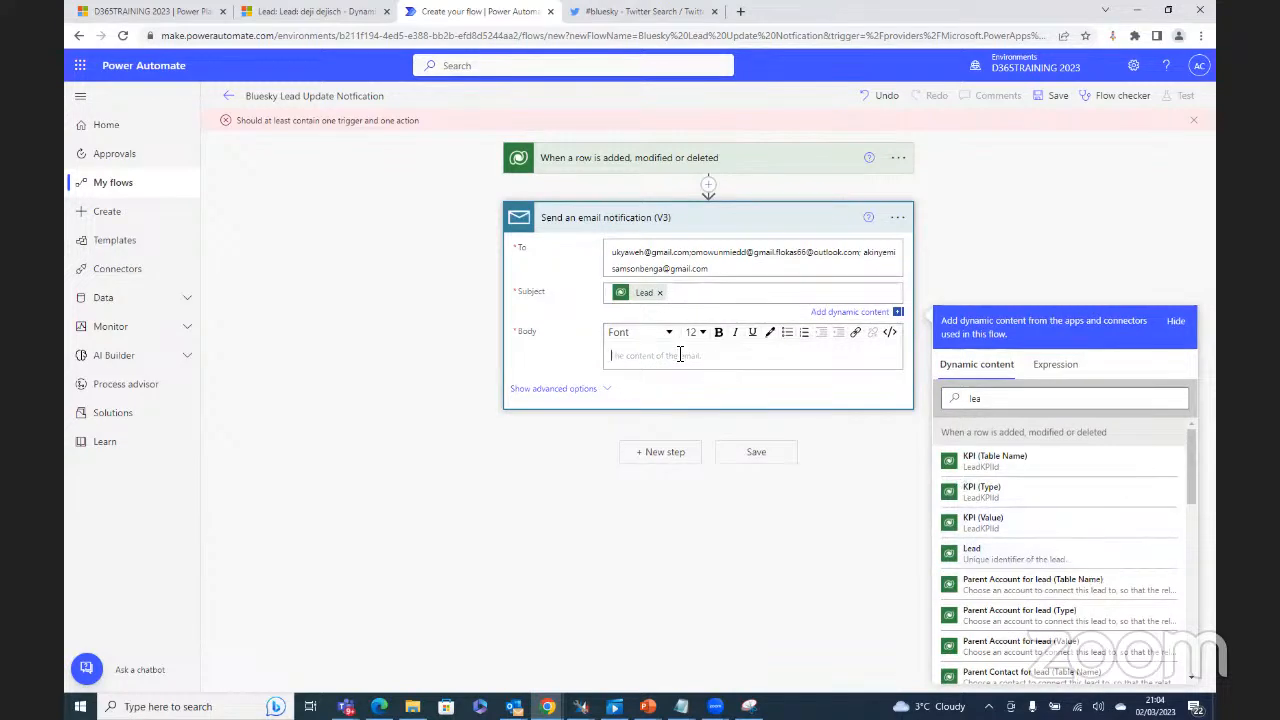
Step: Type 'Hi' and 'This lead has been modified' on separate lines in the email Body
type("H")
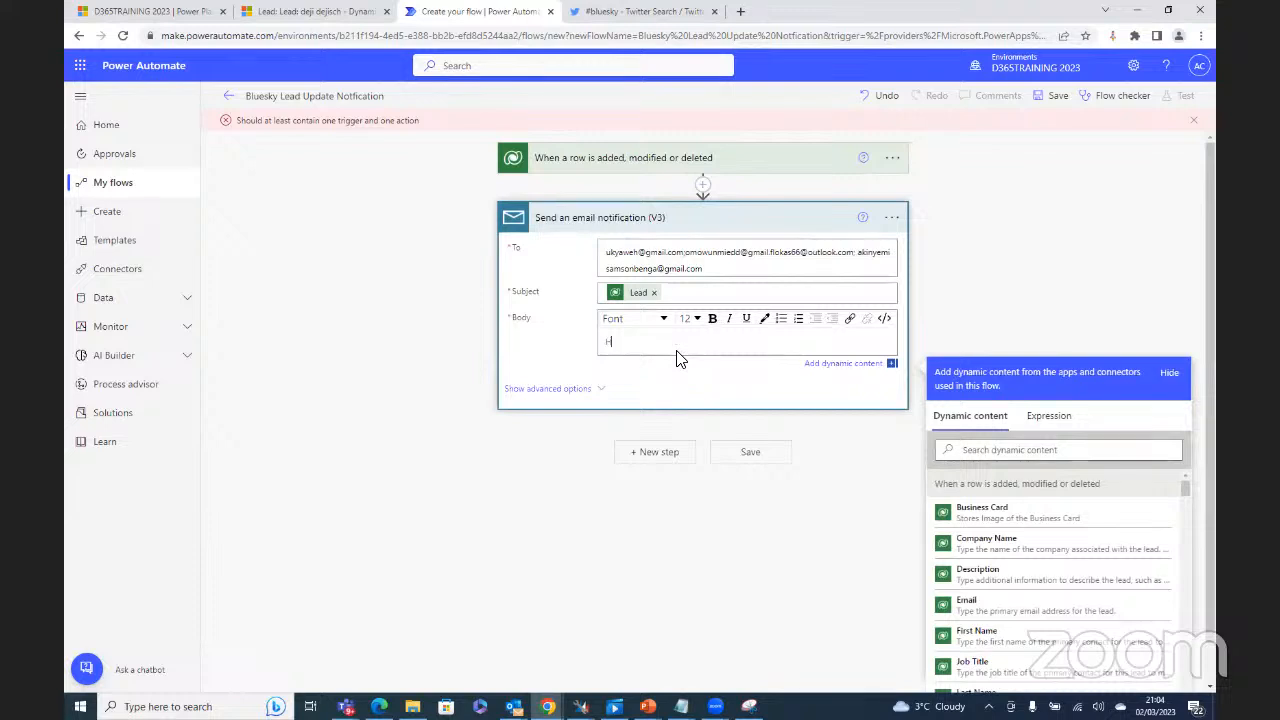
type("i")
key("Return")
type("This lead")
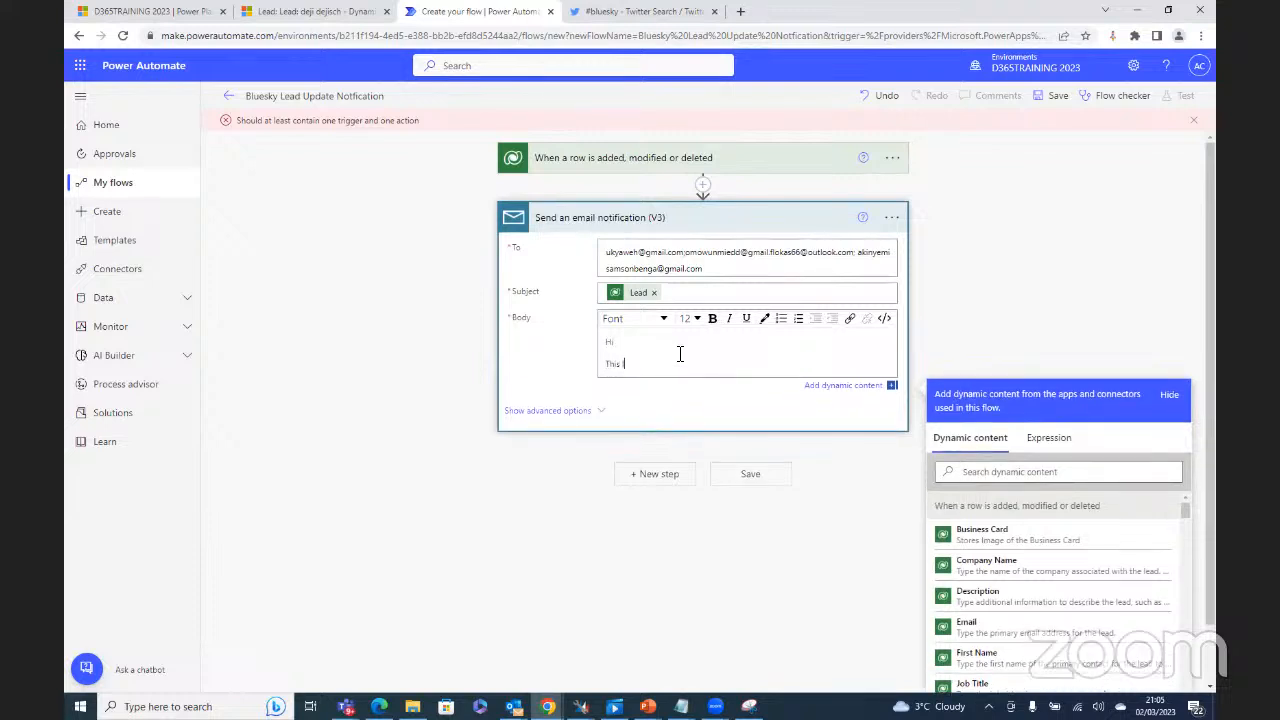
type(" has been modified")
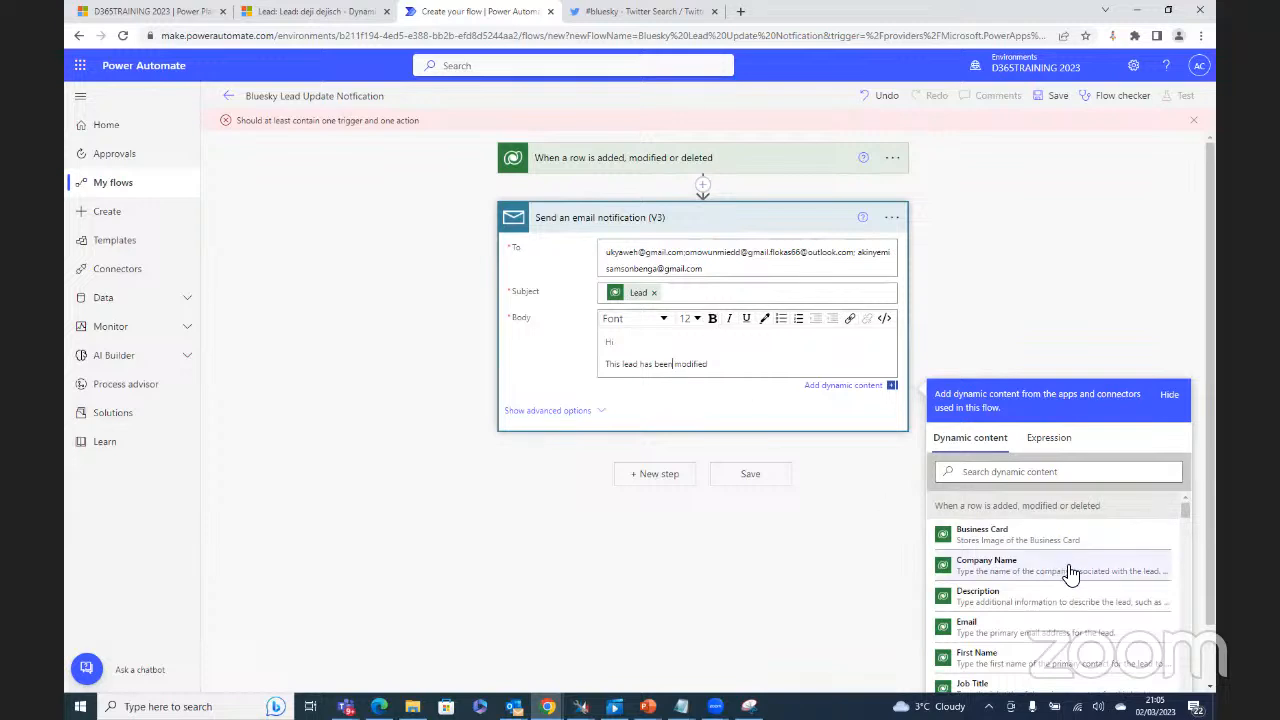
scroll(1068, 570, "down", 2)
scroll(1070, 567, "down", 2)
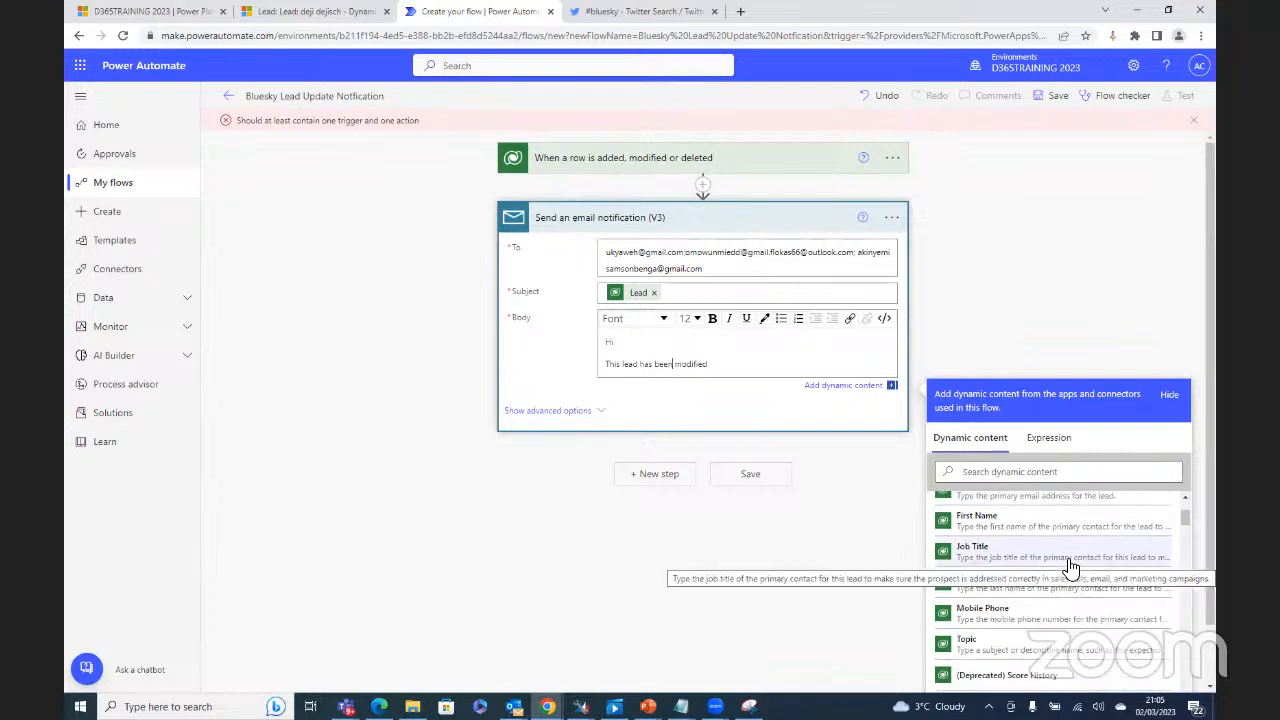
Step: Insert the dynamic Lead value after 'been', then add 'Please review' and 'Thanks' lines
left_click(1040, 478)
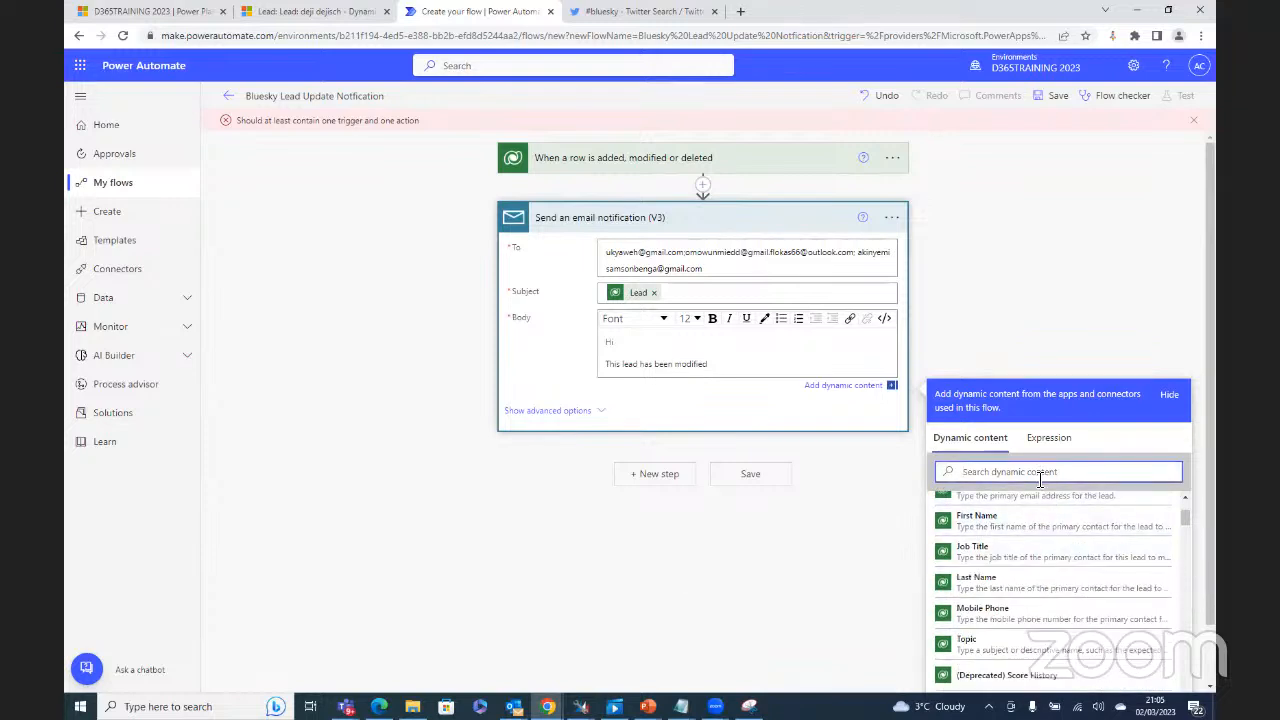
type("le")
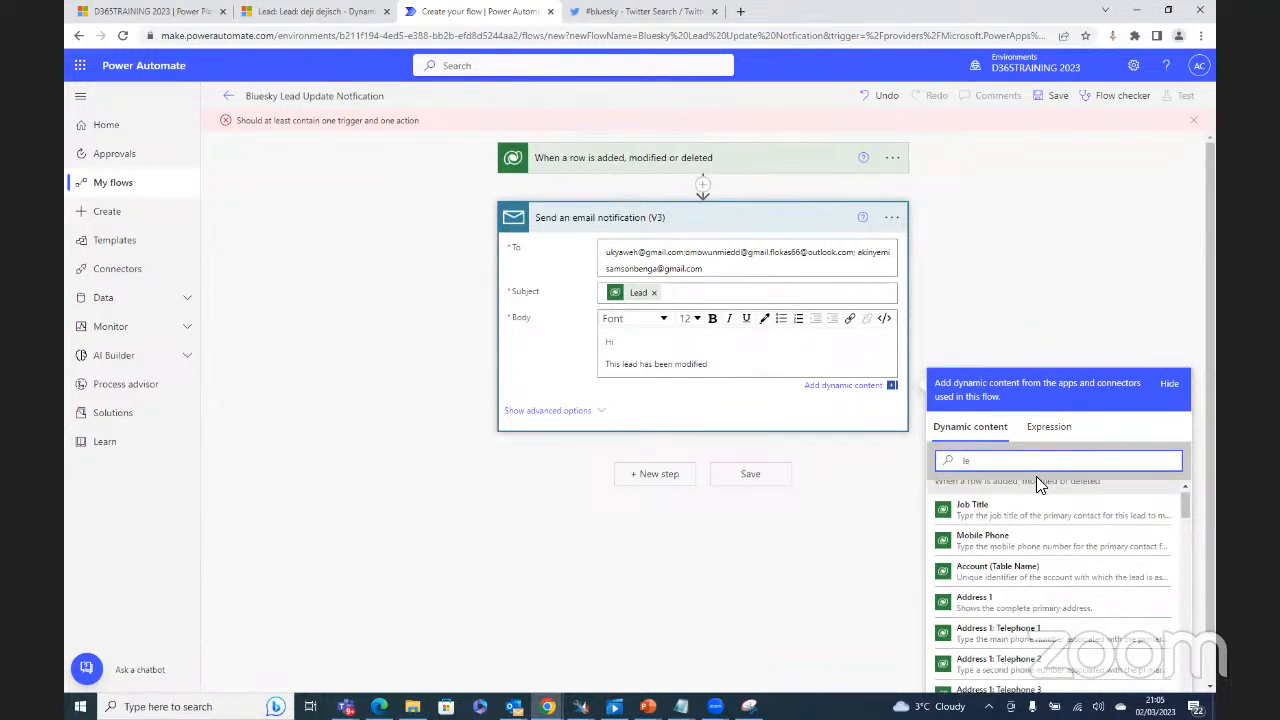
type("ad")
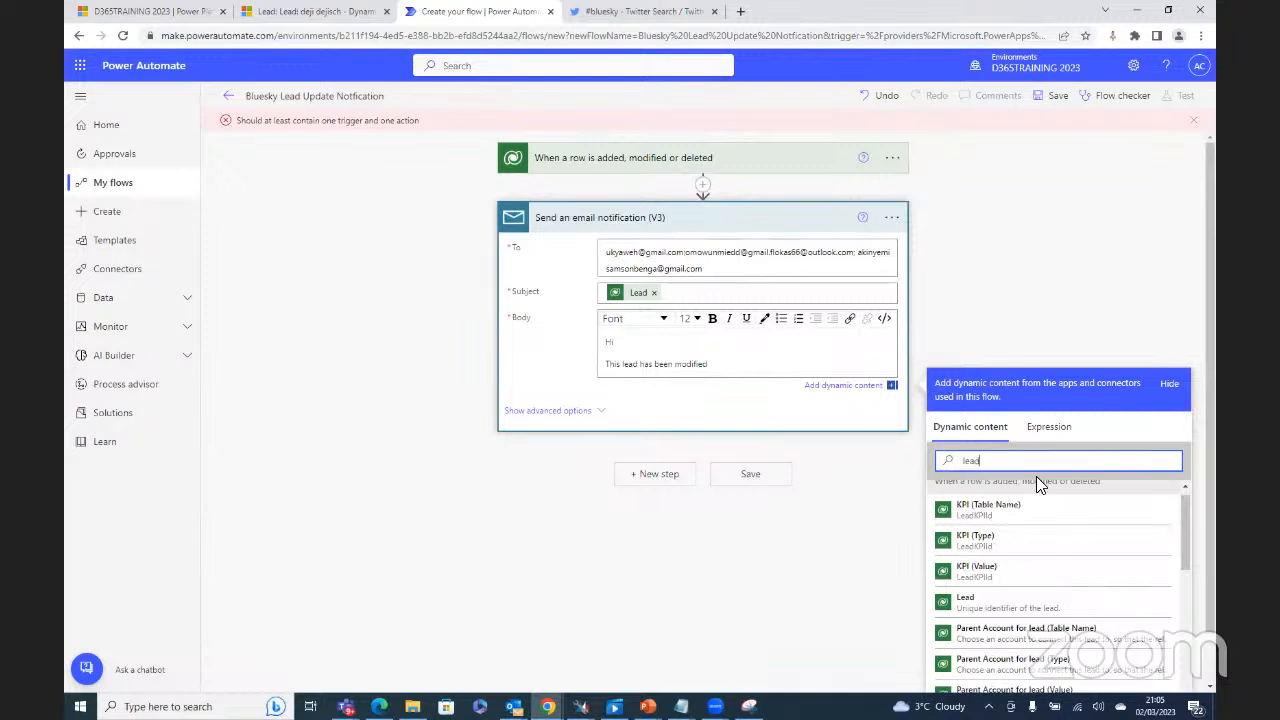
scroll(1075, 625, "down", 5)
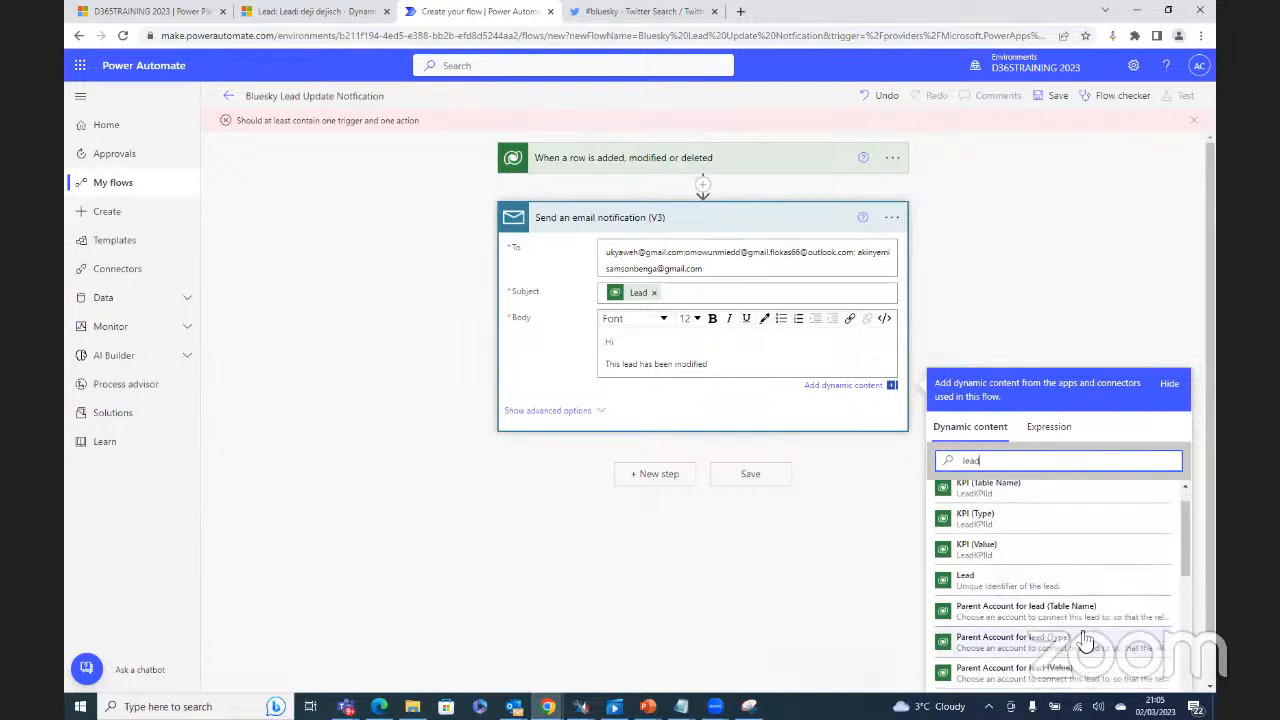
scroll(1085, 638, "down", 5)
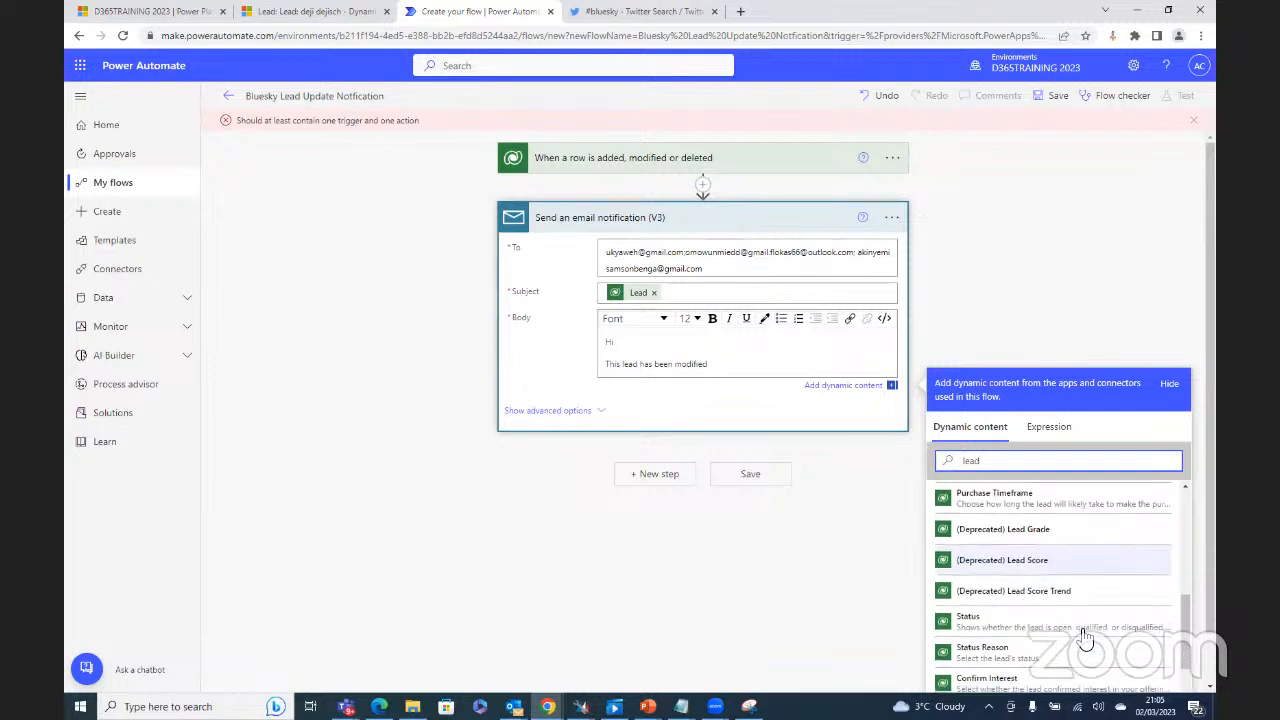
scroll(1080, 620, "up", 10)
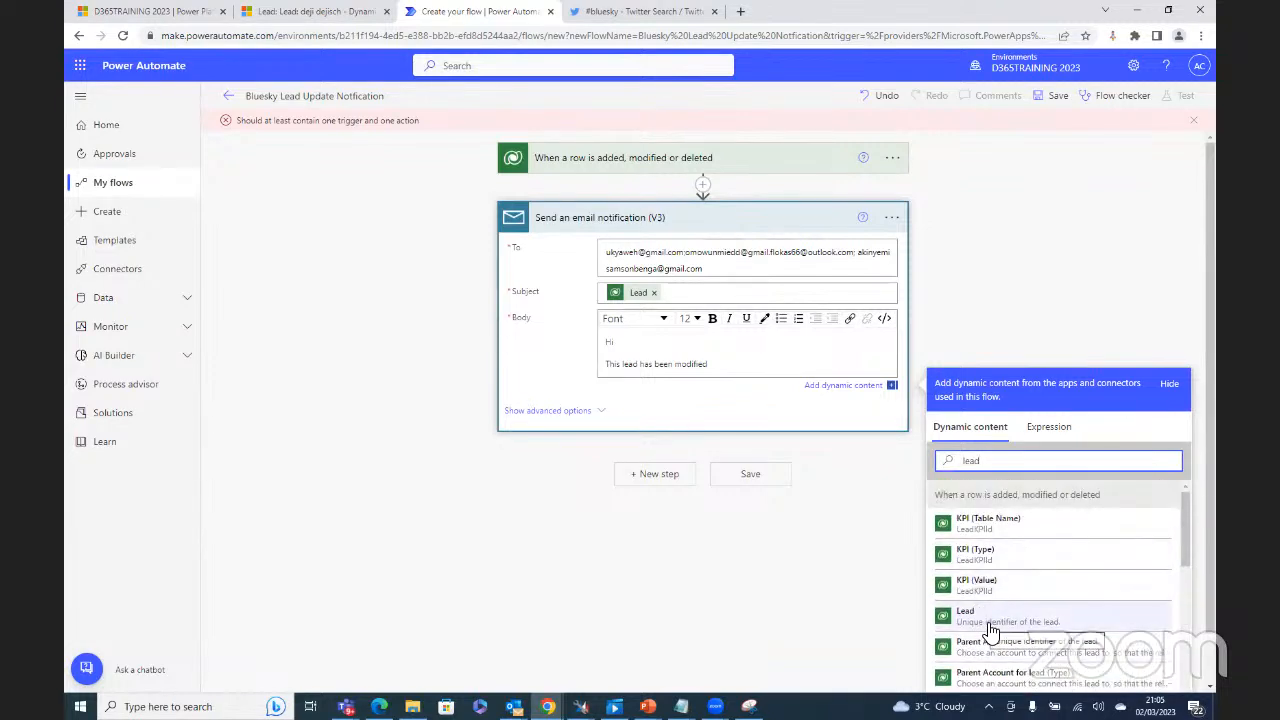
left_click(990, 620)
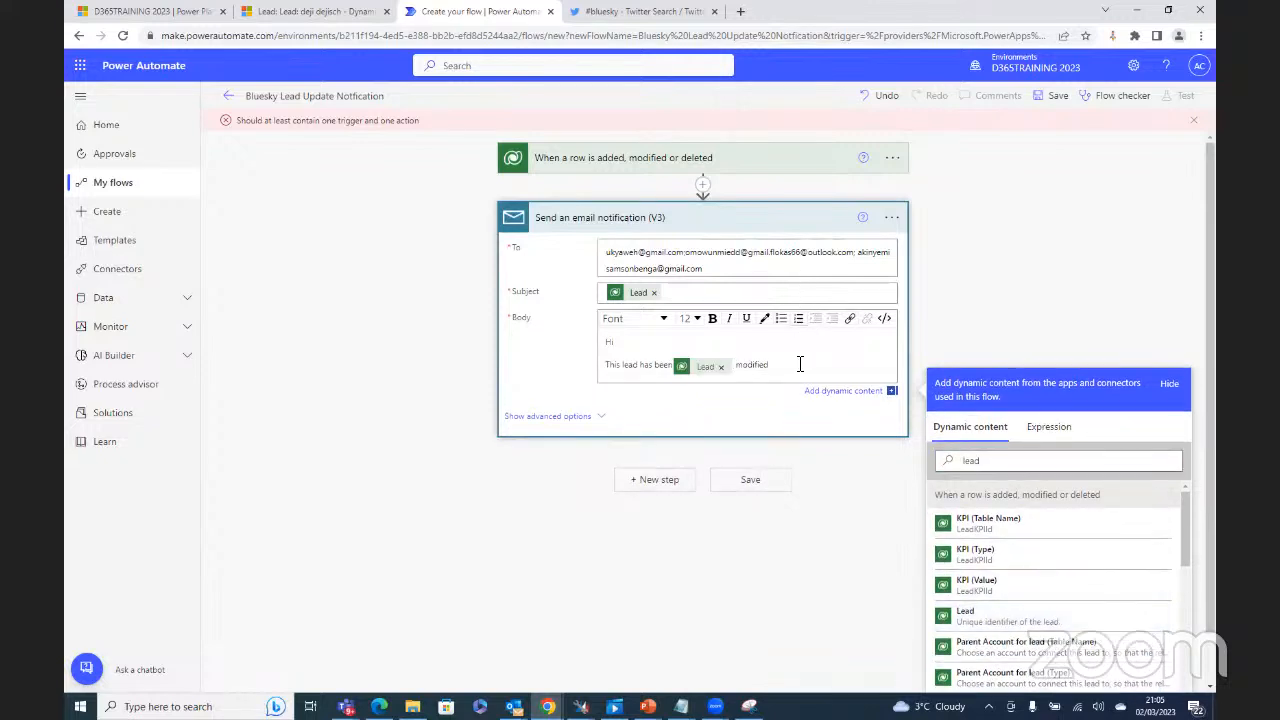
key("Return")
type("Please")
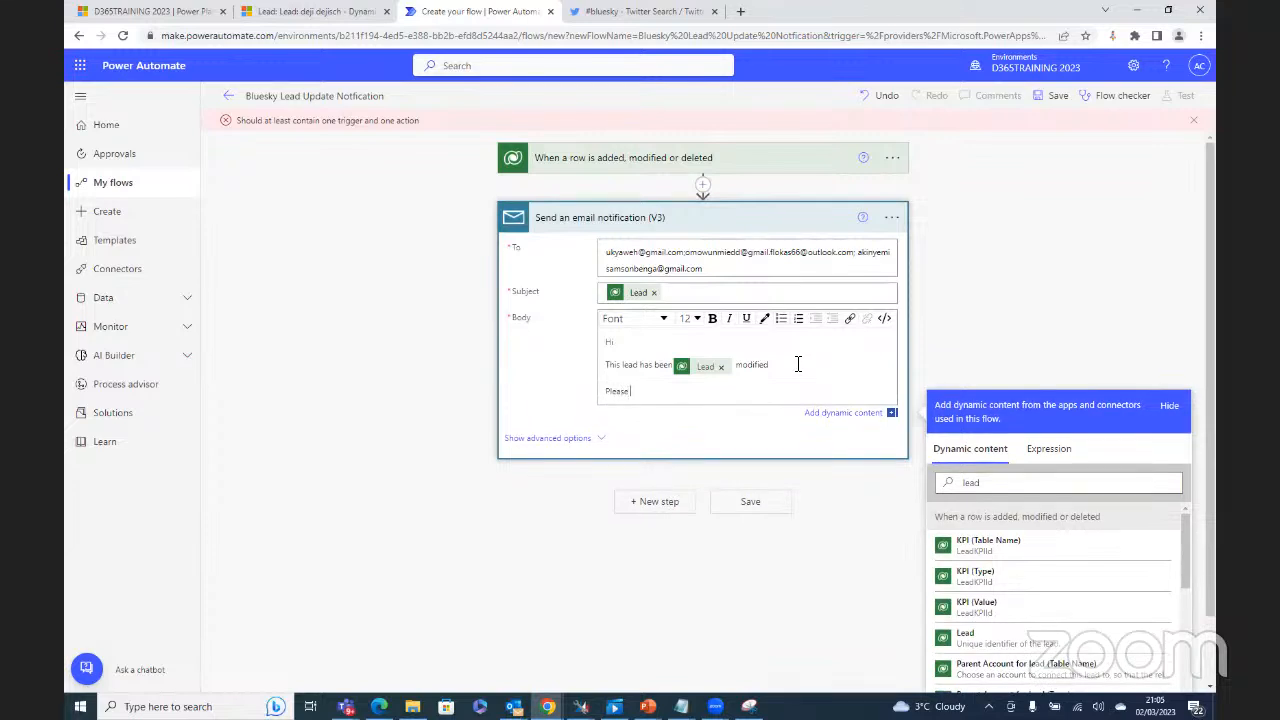
type(" review")
key("Return")
type("Thanks")
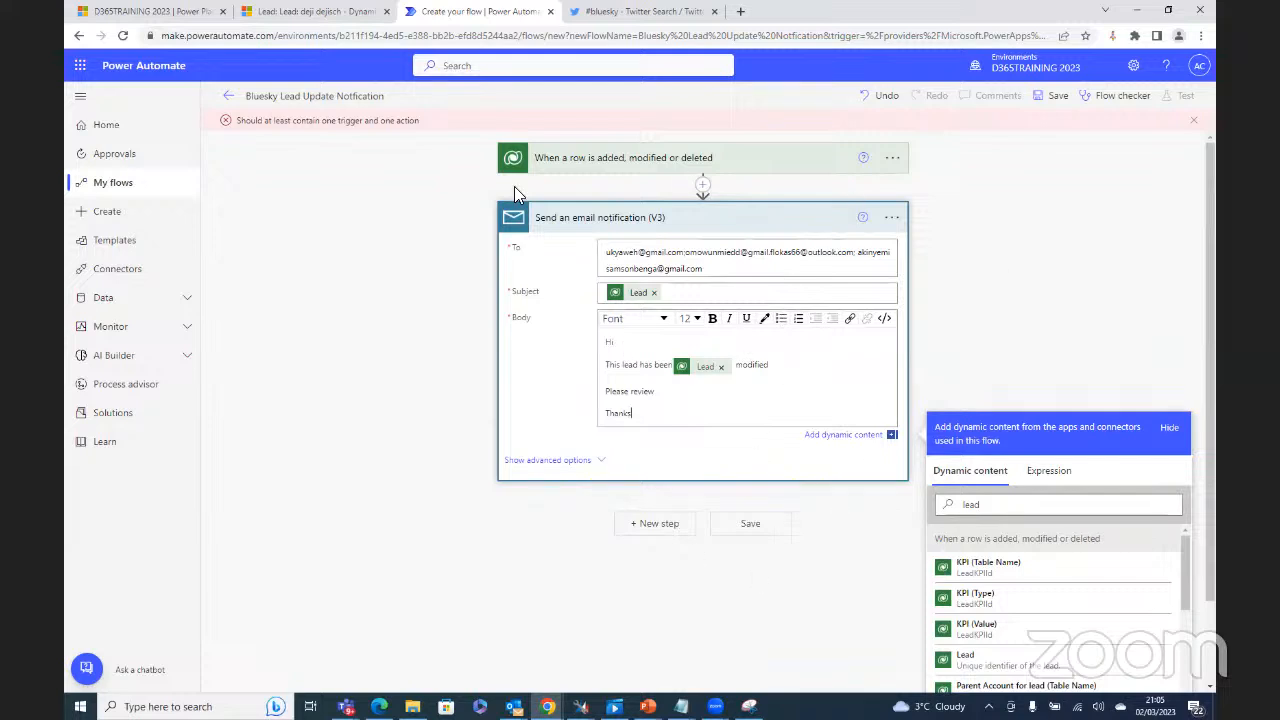
Step: Save the flow and start a manual test run
left_click(753, 526)
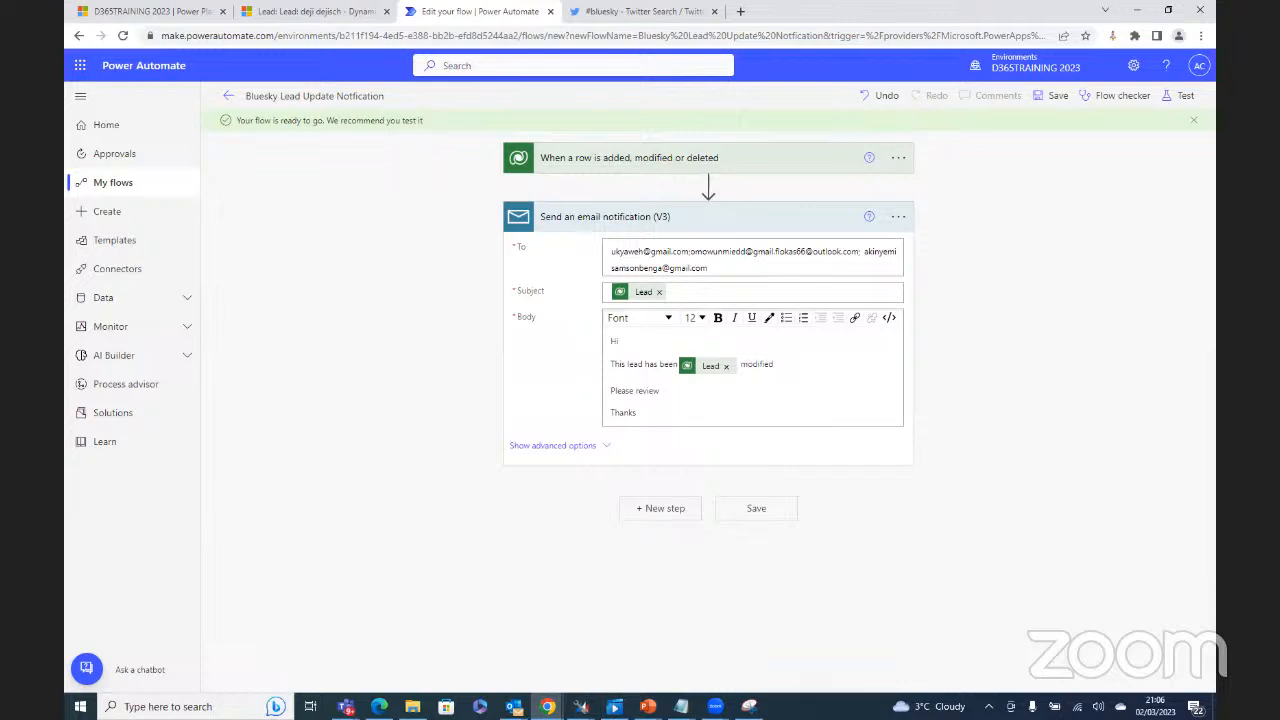
left_click(1188, 100)
left_click(1026, 135)
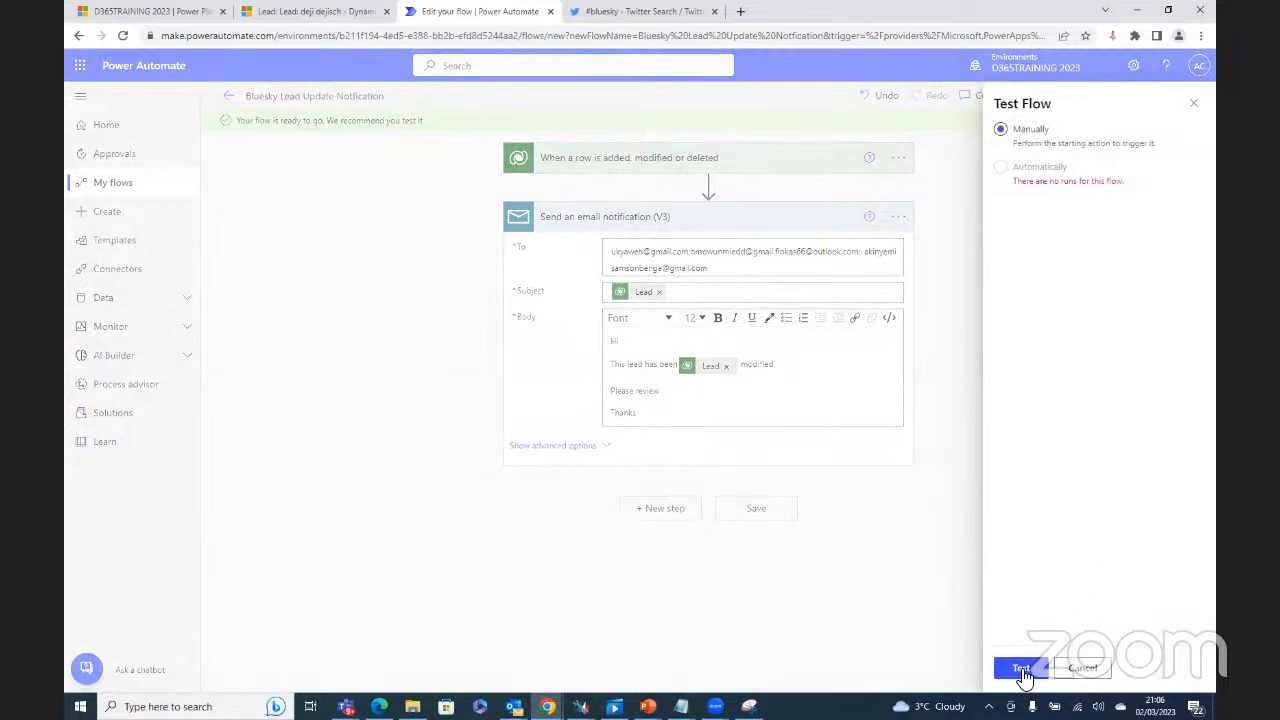
left_click(1018, 664)
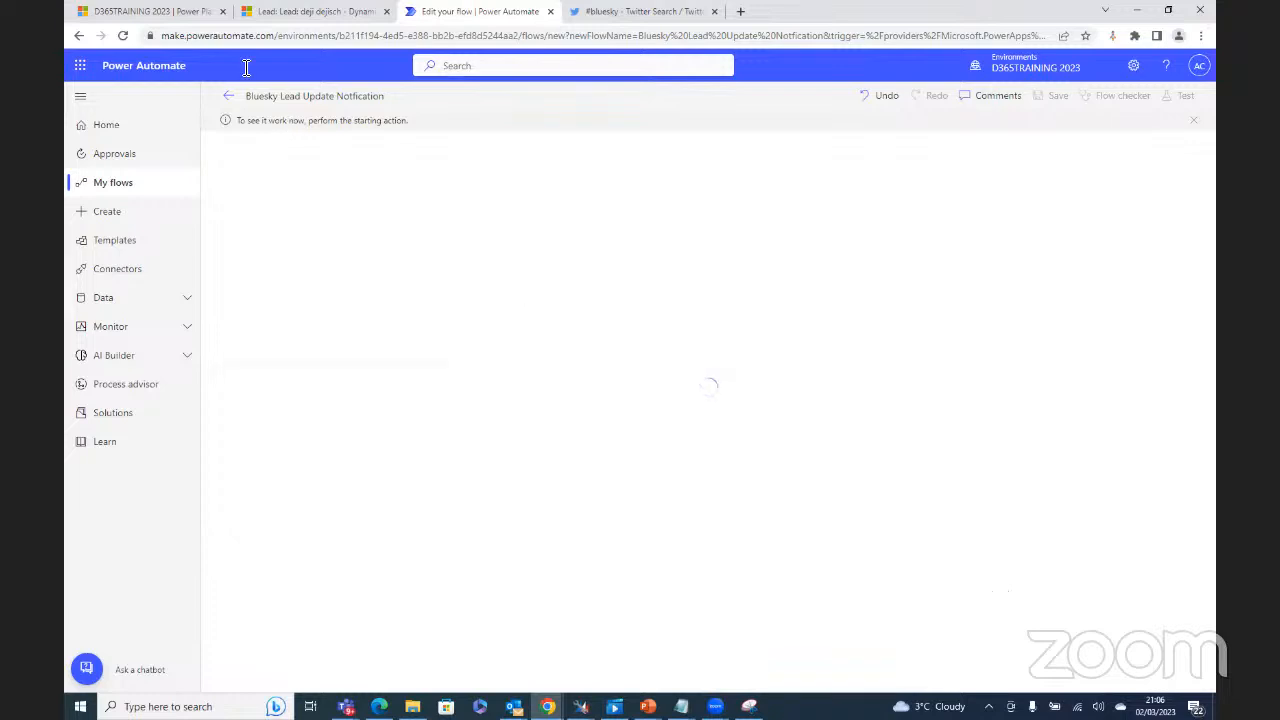
Step: Change the Dynamics 365 lead's Job Title to H.E and save the record to trigger the flow
left_click(316, 10)
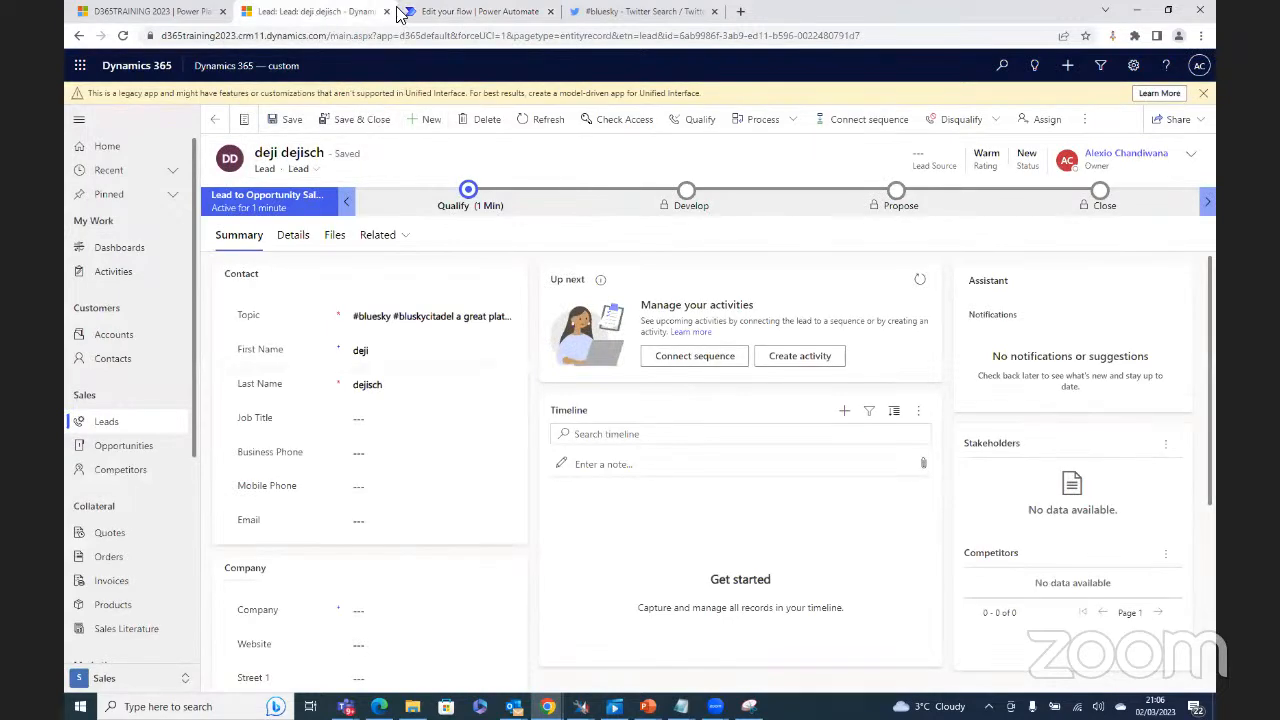
left_click(470, 12)
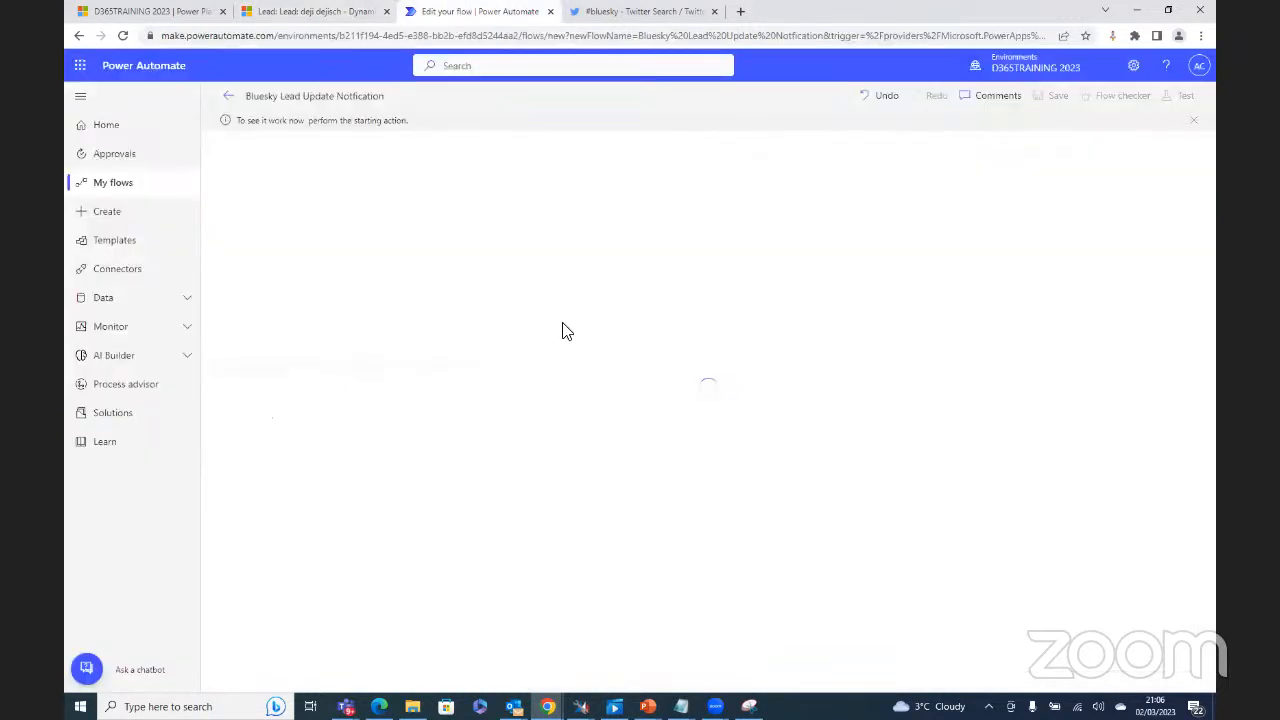
left_click(303, 12)
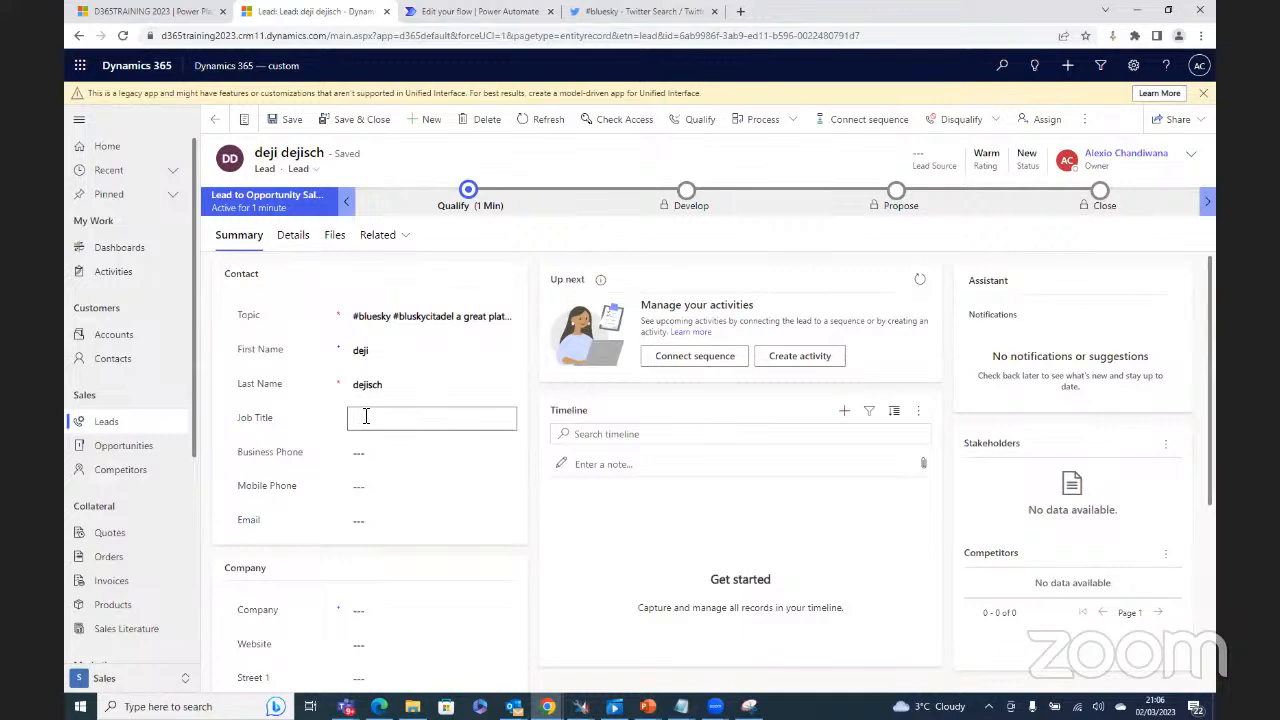
type("He")
left_click(285, 121)
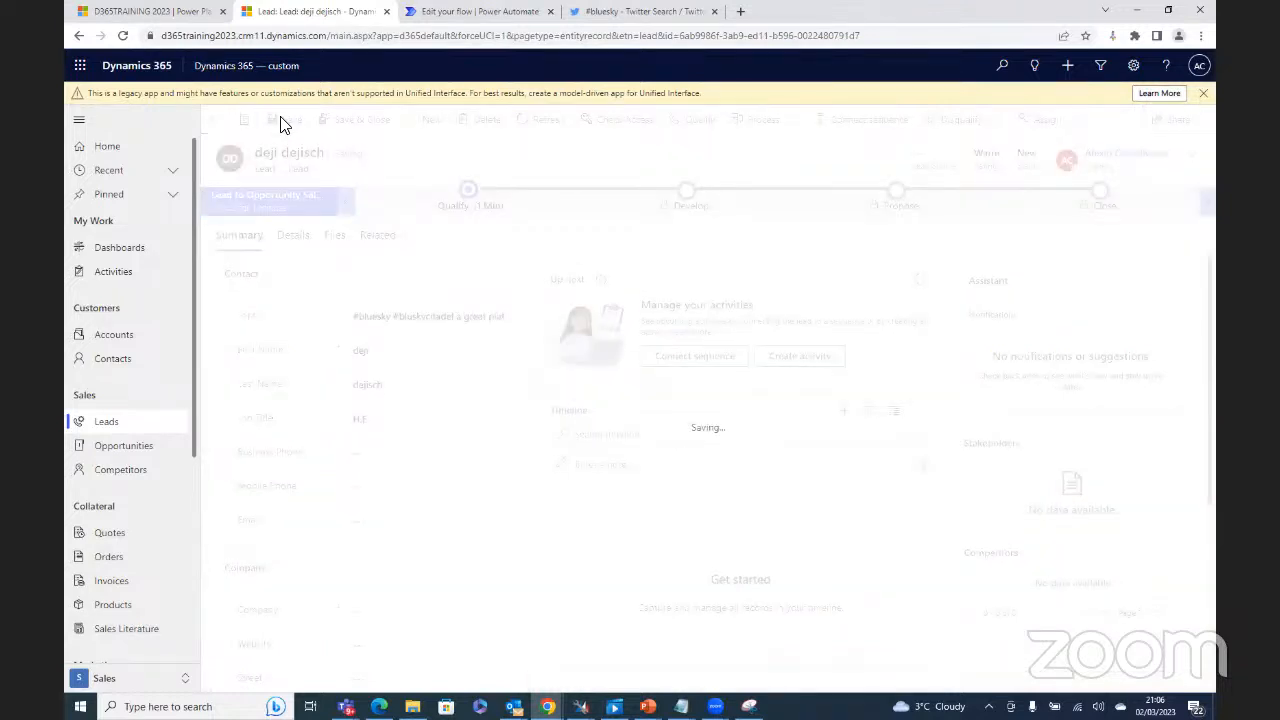
left_click(480, 15)
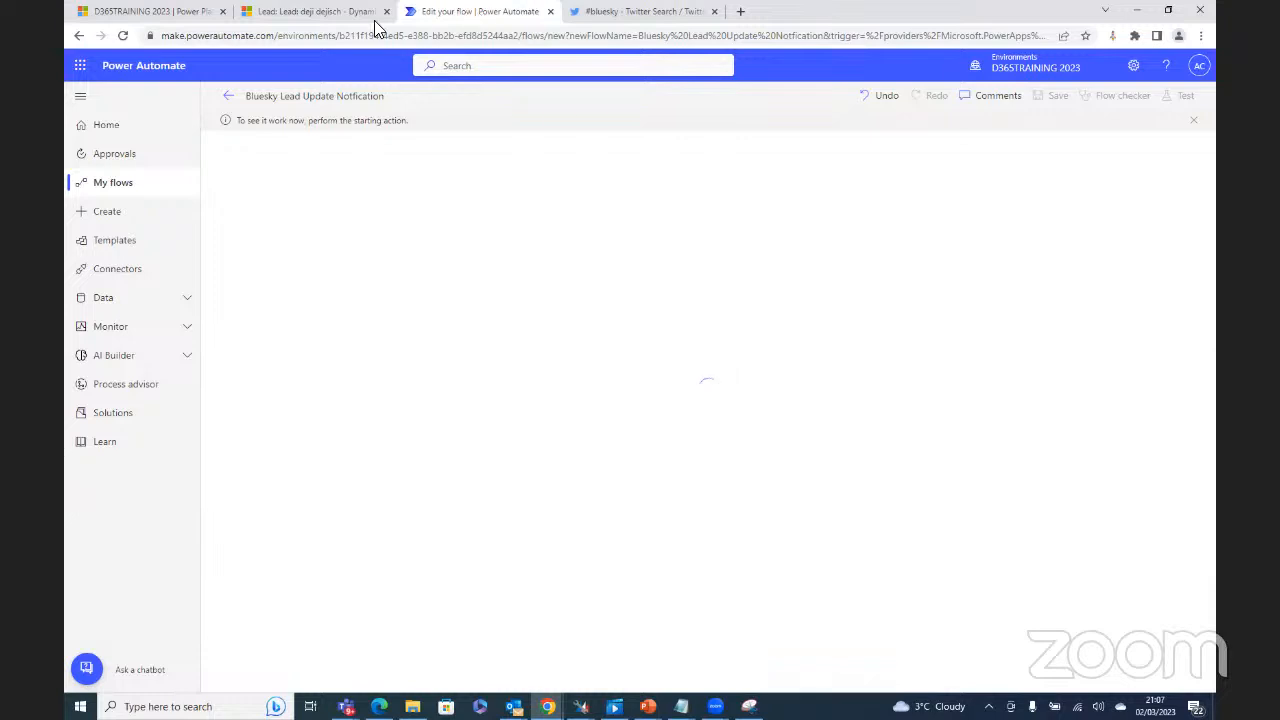
left_click(328, 16)
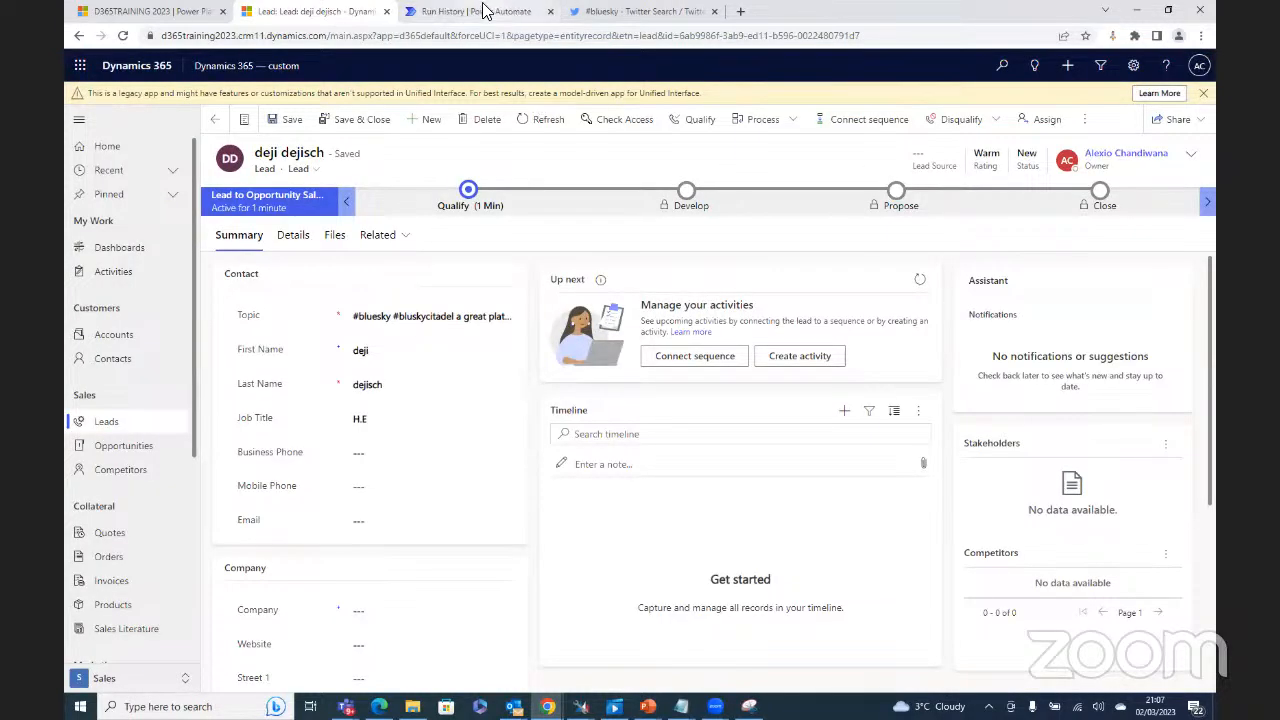
Step: Switch to Power Automate to check the flow's latest run result
left_click(490, 11)
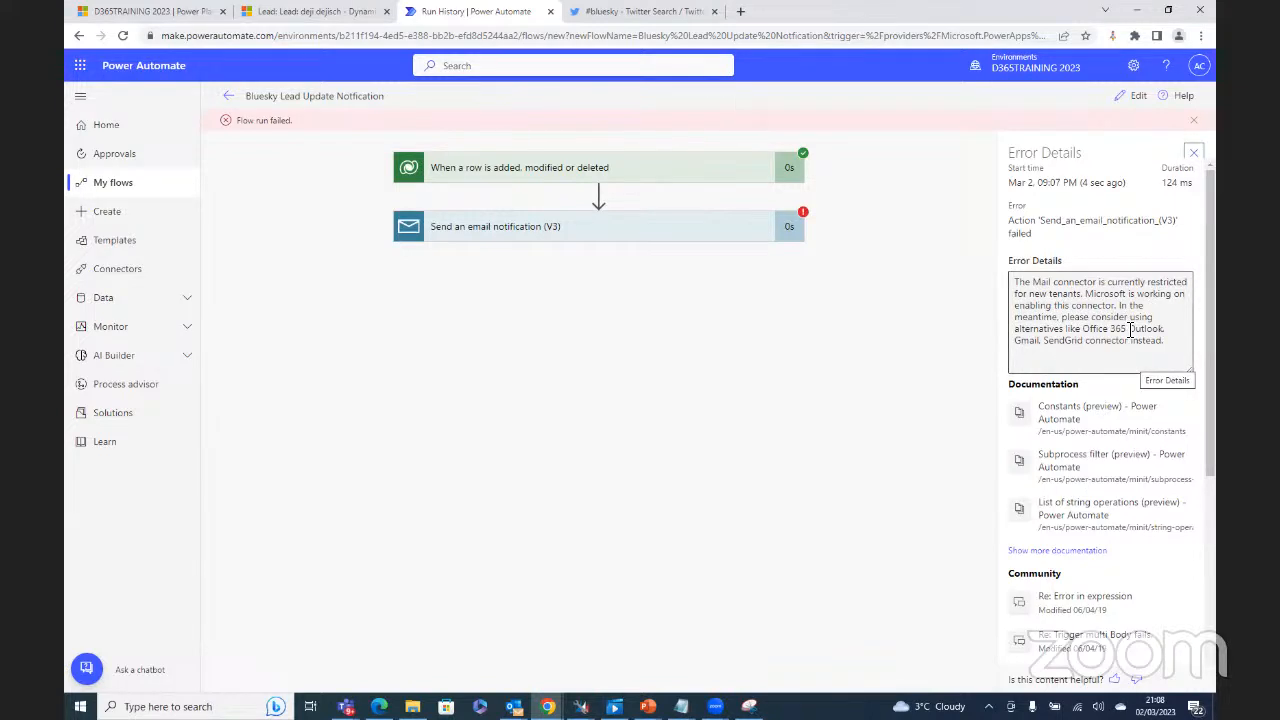
Step: Open the failed flow for editing and copy the recipient addresses from the To field
left_click(557, 243)
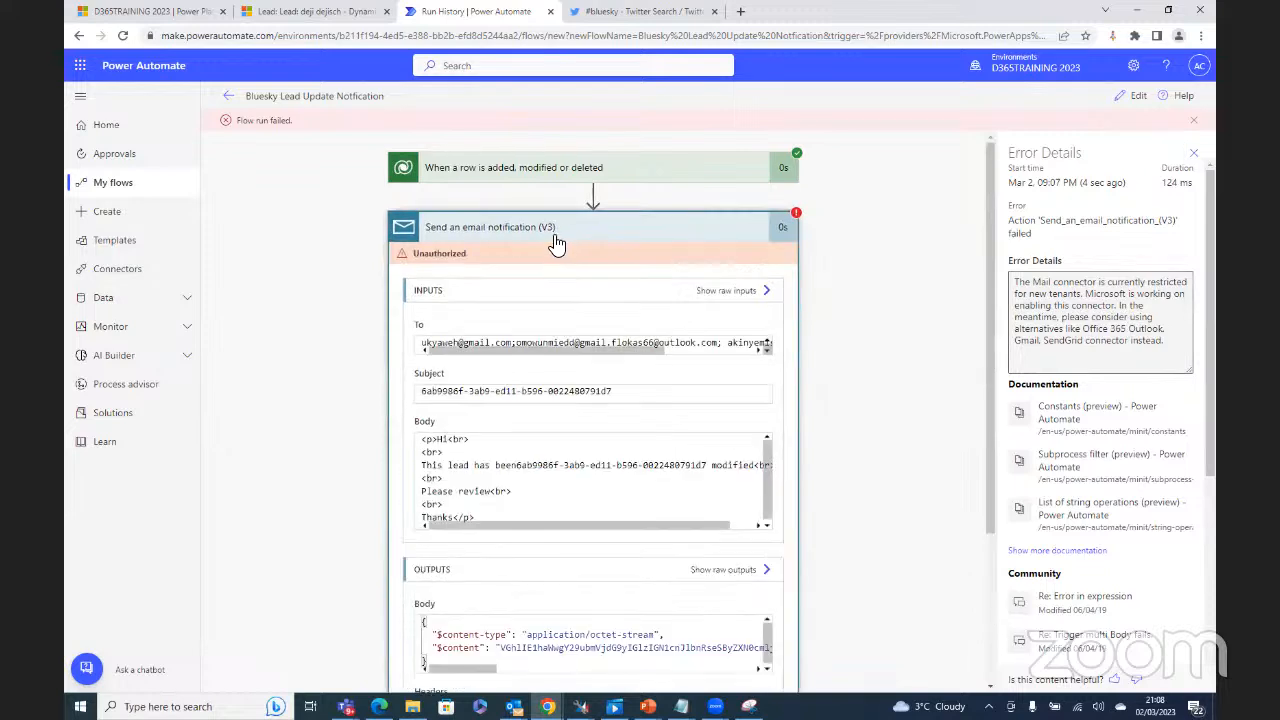
left_click(1140, 100)
left_click_drag(717, 252, 634, 232)
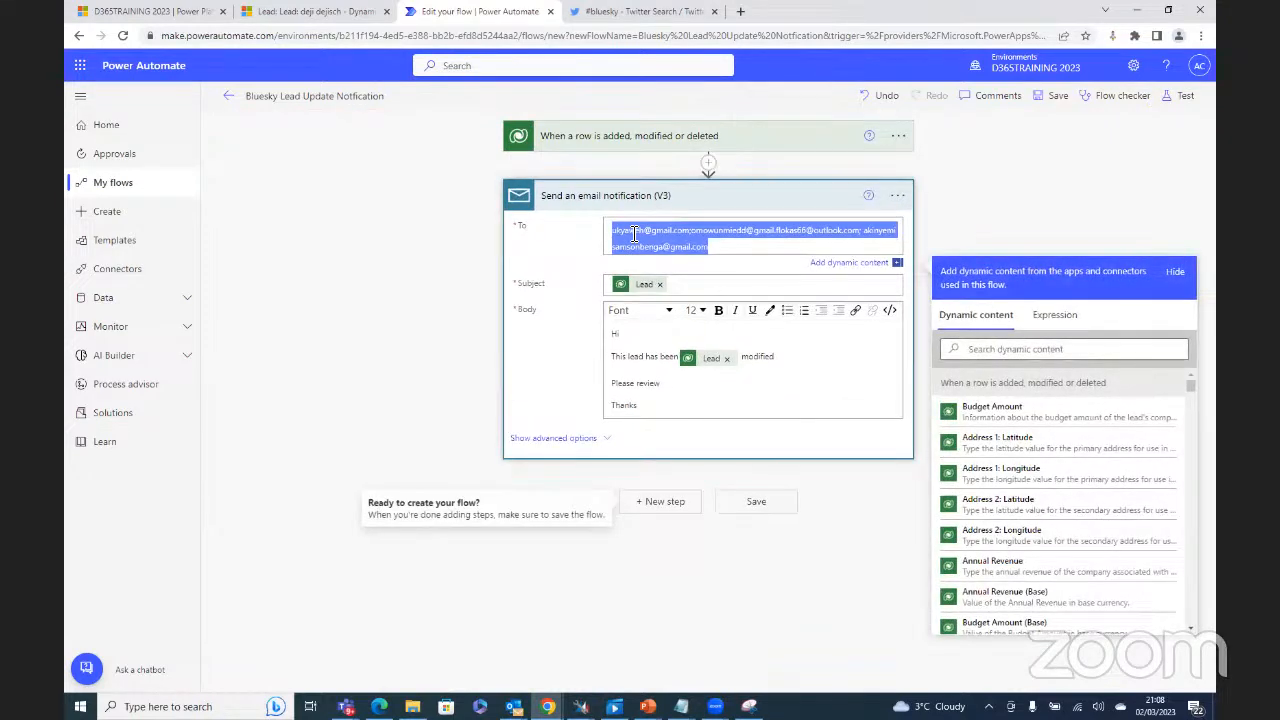
right_click(630, 244)
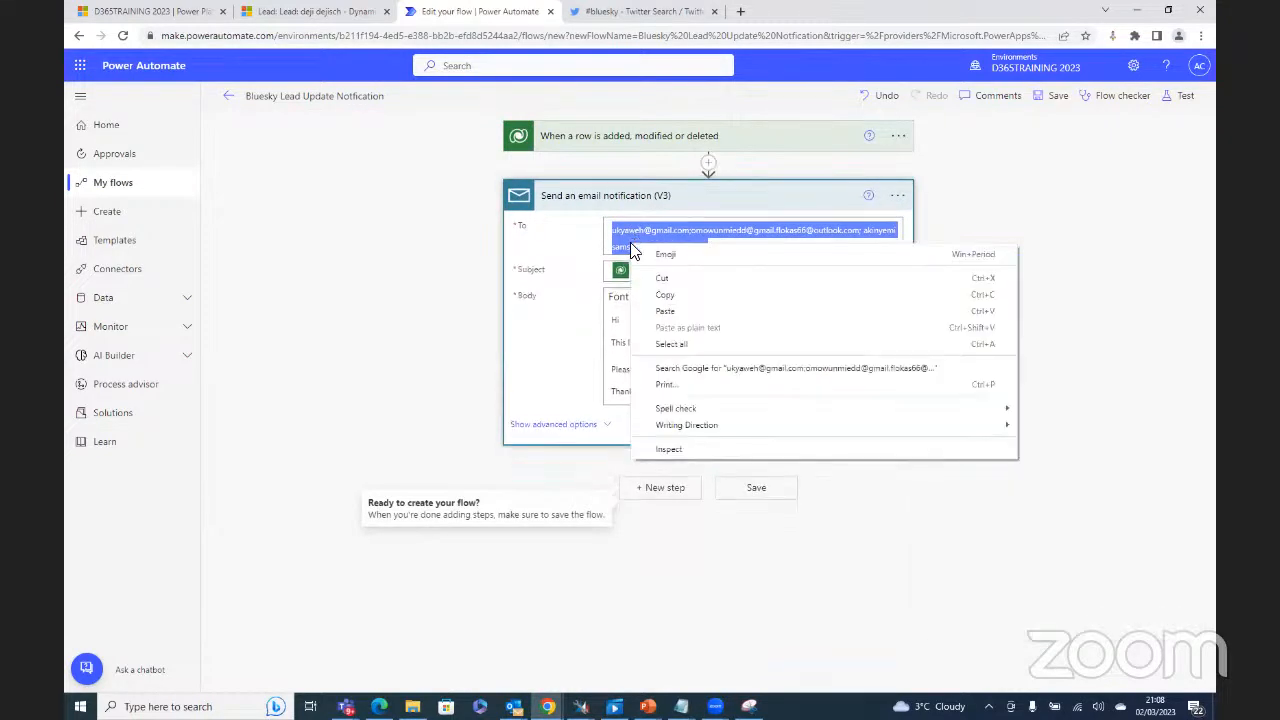
left_click(663, 298)
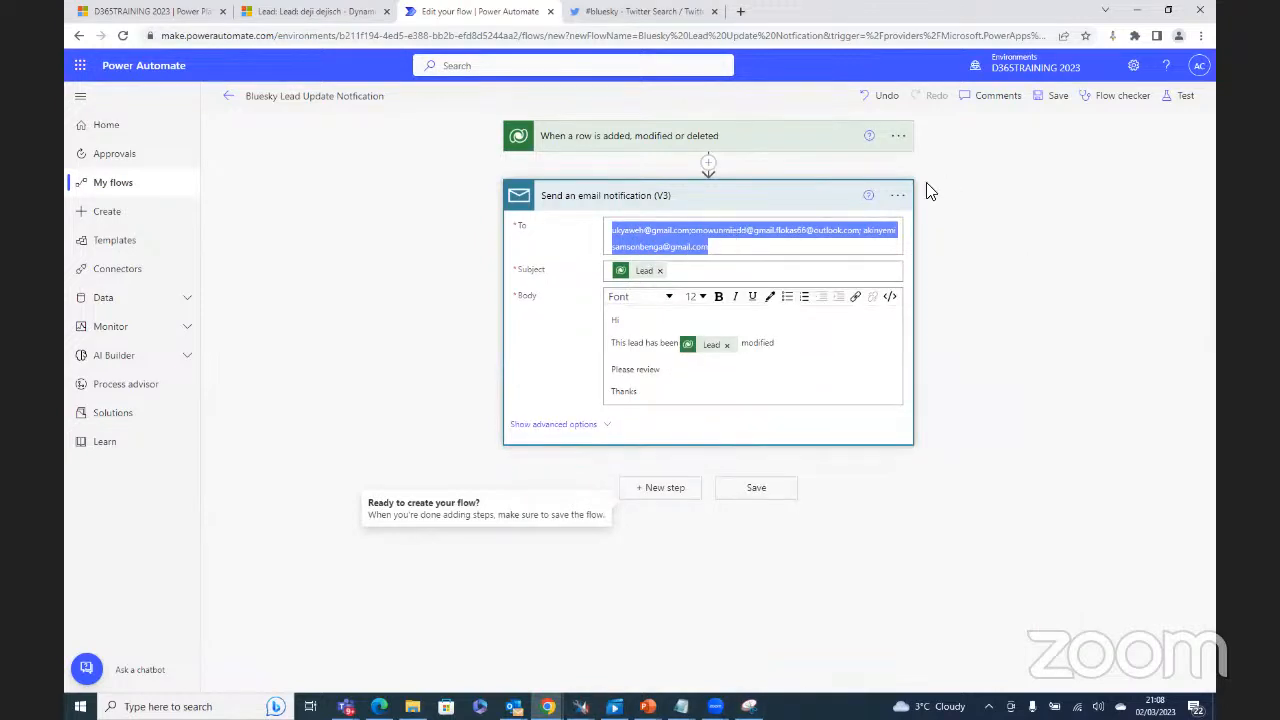
right_click(831, 232)
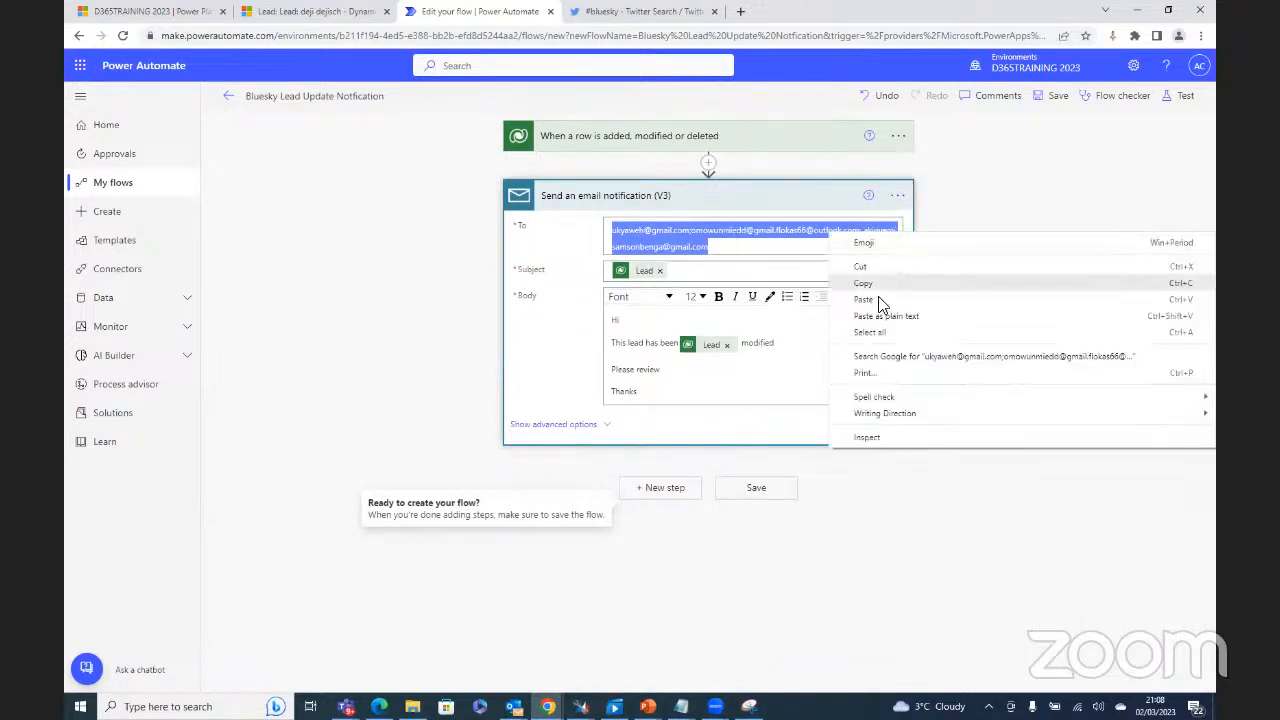
left_click(882, 285)
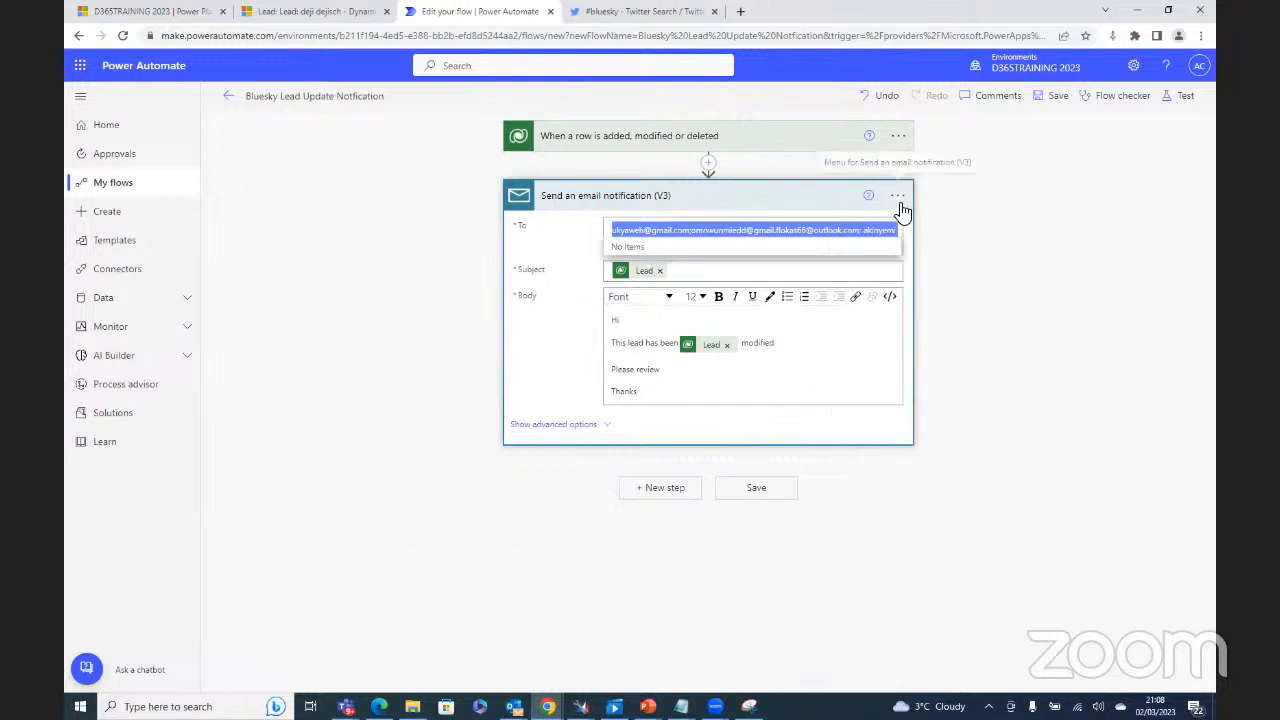
Step: Delete the Send an email notification (V3) step and confirm the deletion
left_click(898, 196)
left_click(970, 392)
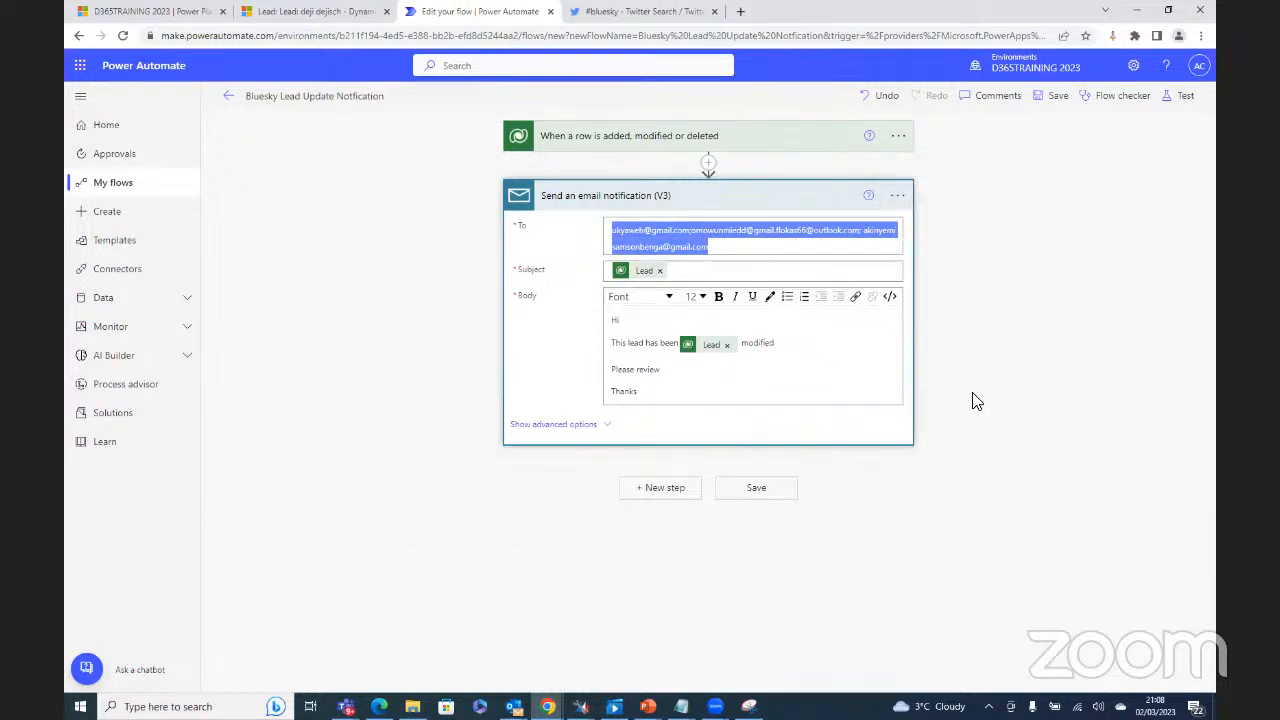
left_click(649, 419)
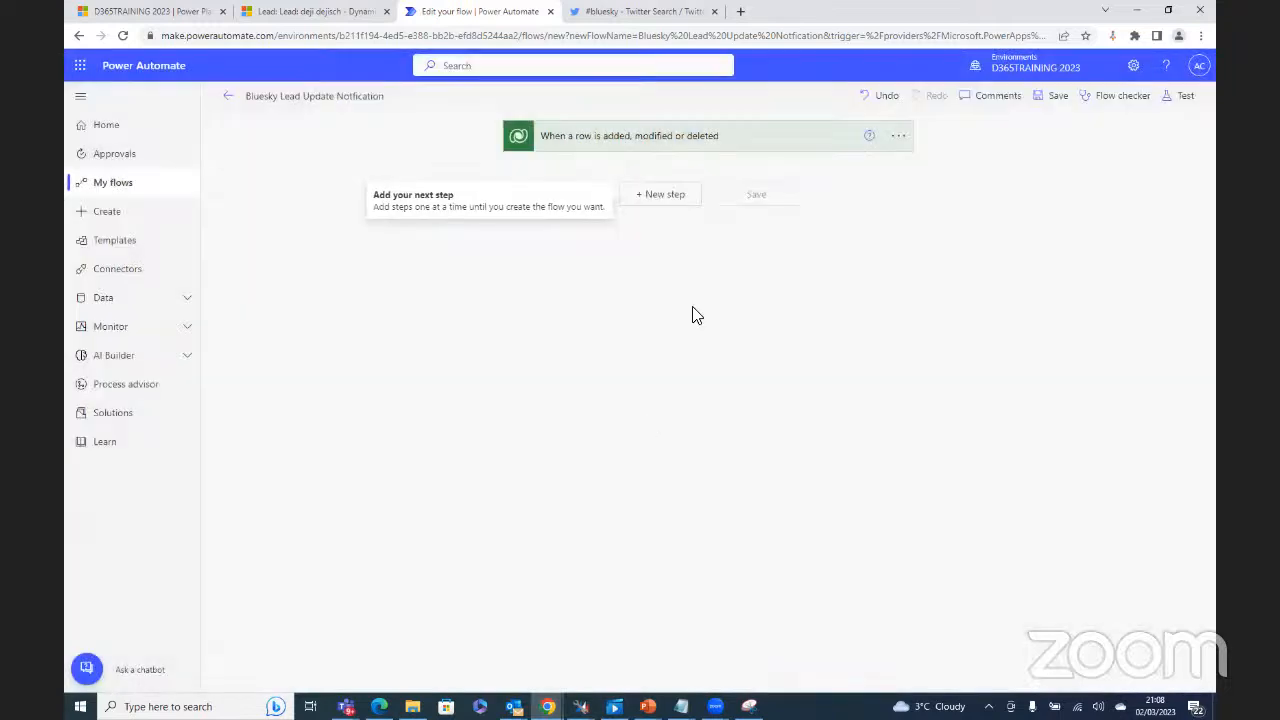
Step: Add Office 365 Outlook's Send an email (V2) action after the trigger by searching 'EMAIL'
left_click(671, 204)
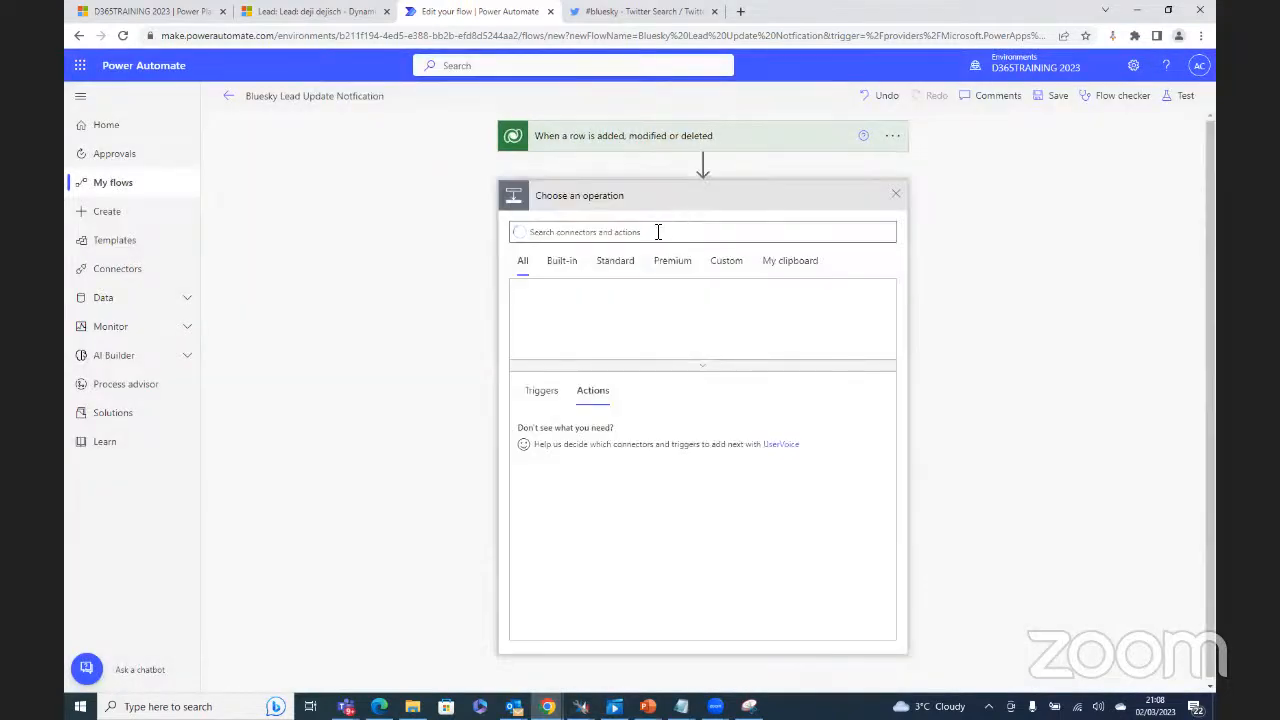
left_click(639, 233)
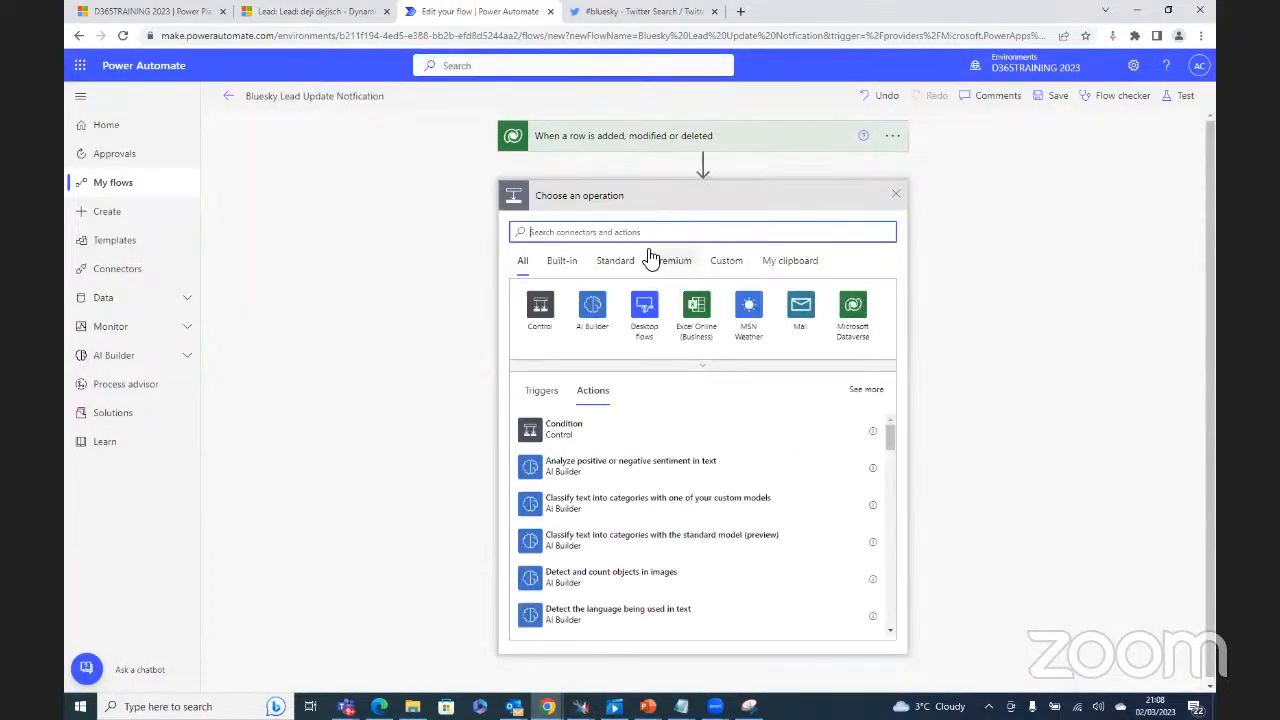
left_click(797, 306)
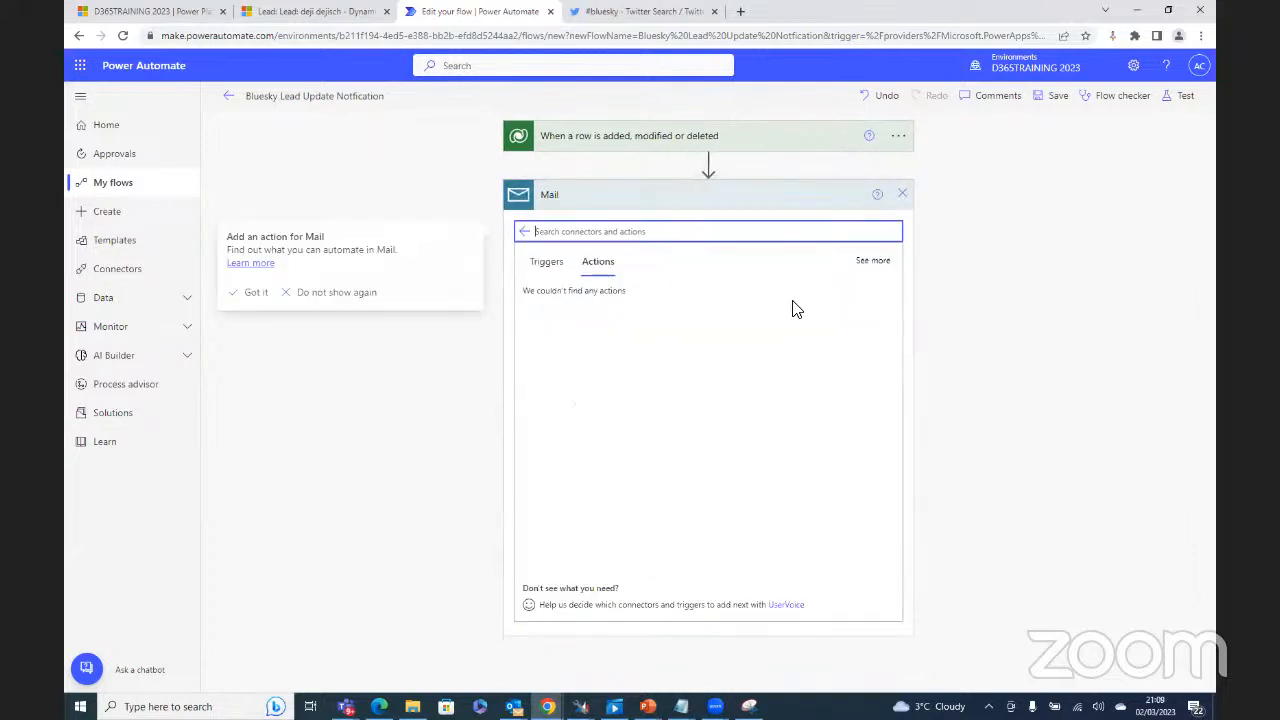
left_click(525, 231)
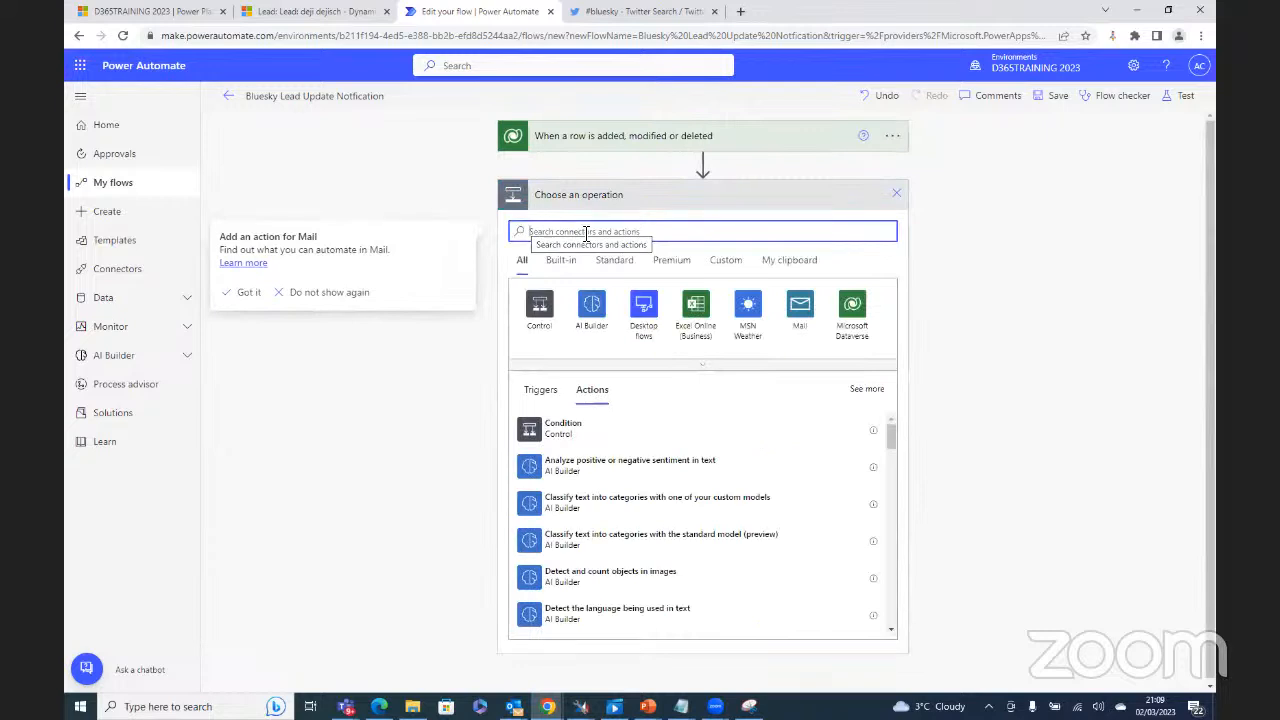
type("EMAIL")
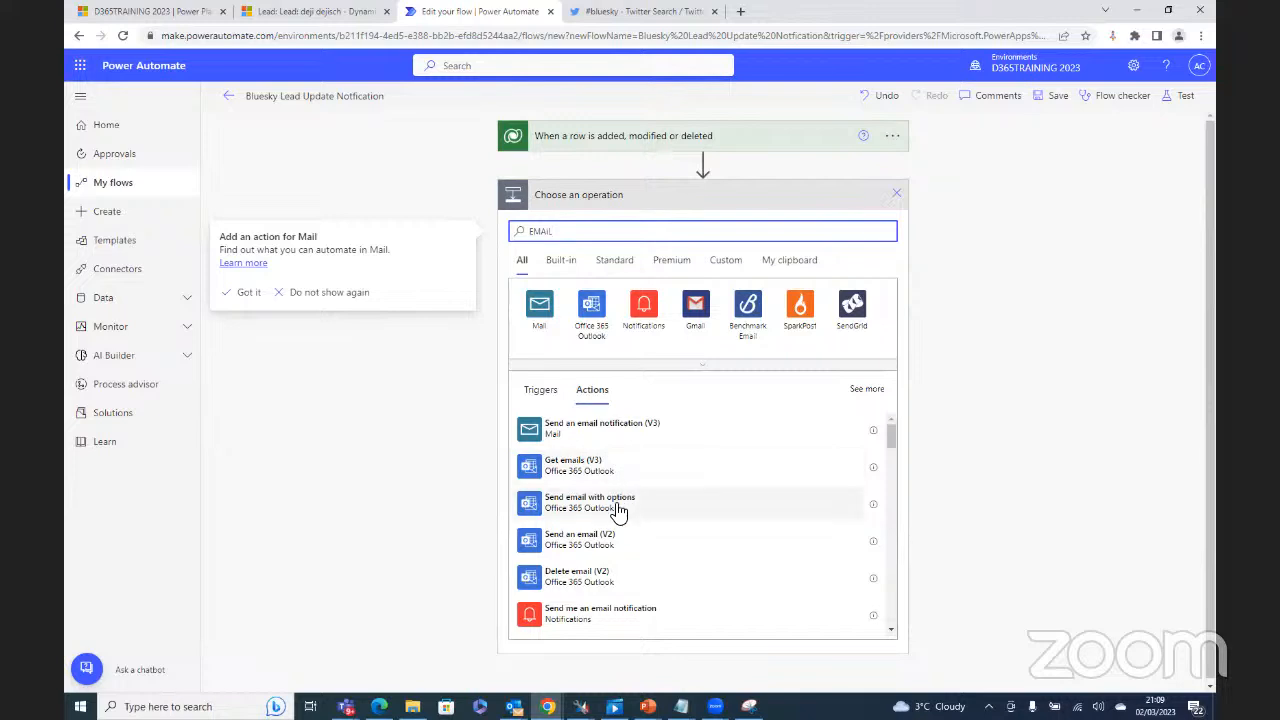
left_click(593, 541)
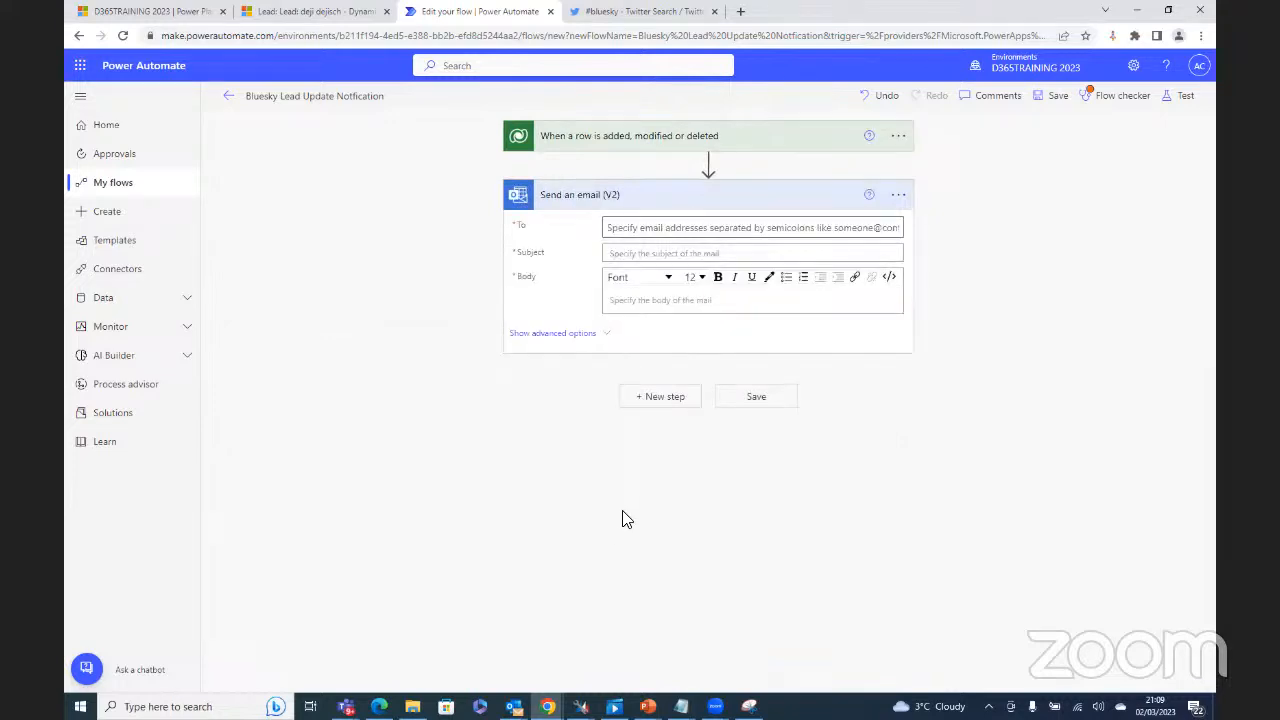
Step: Paste the copied recipient addresses into the To field of Send an email (V2)
left_click(657, 225)
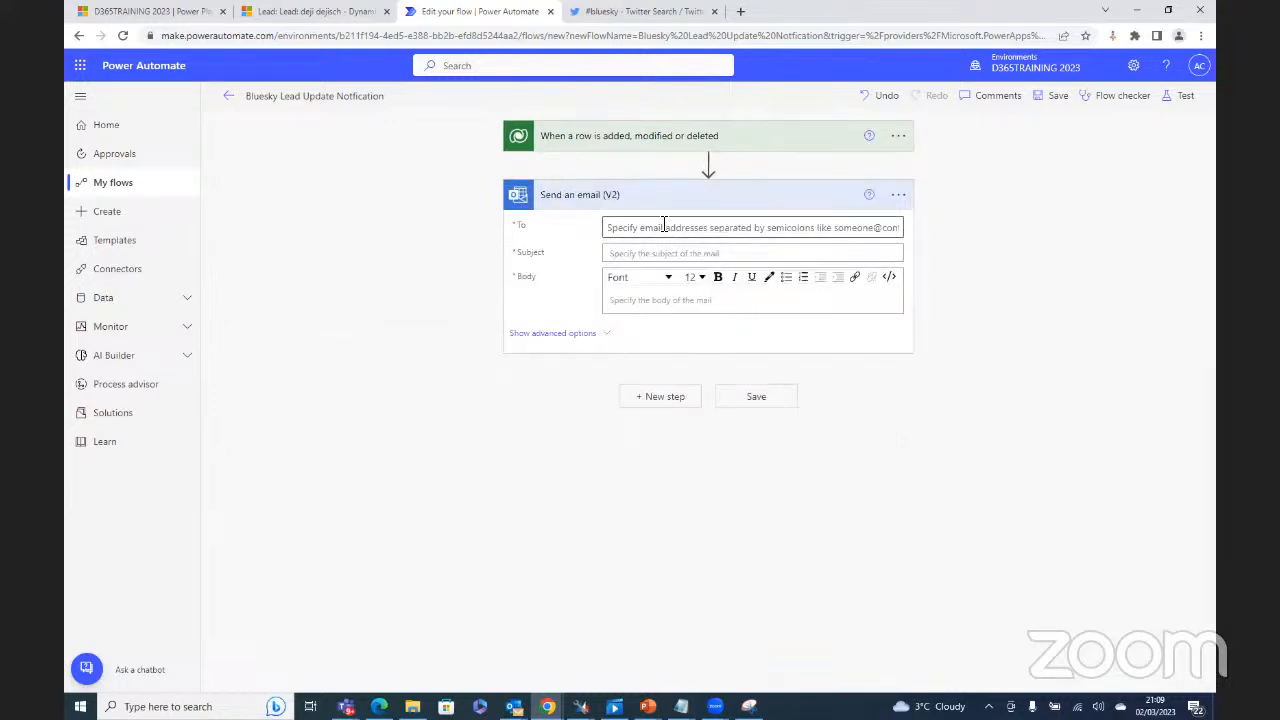
right_click(661, 231)
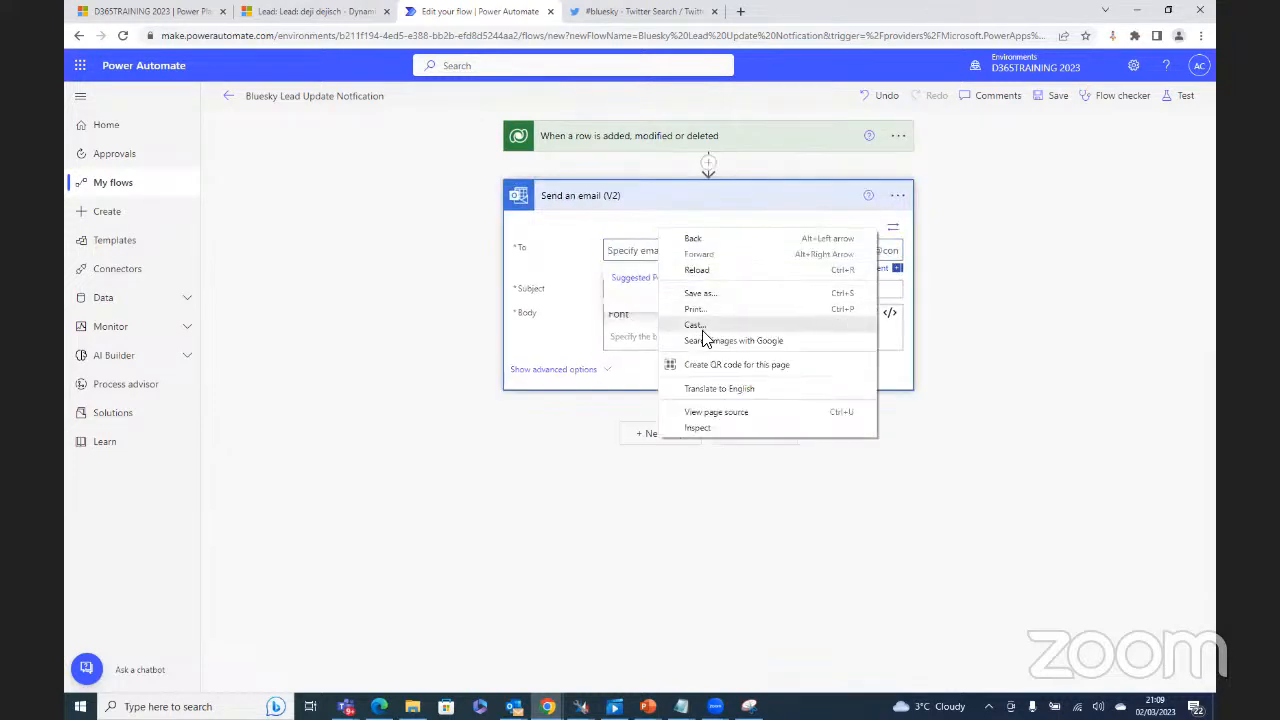
left_click(630, 249)
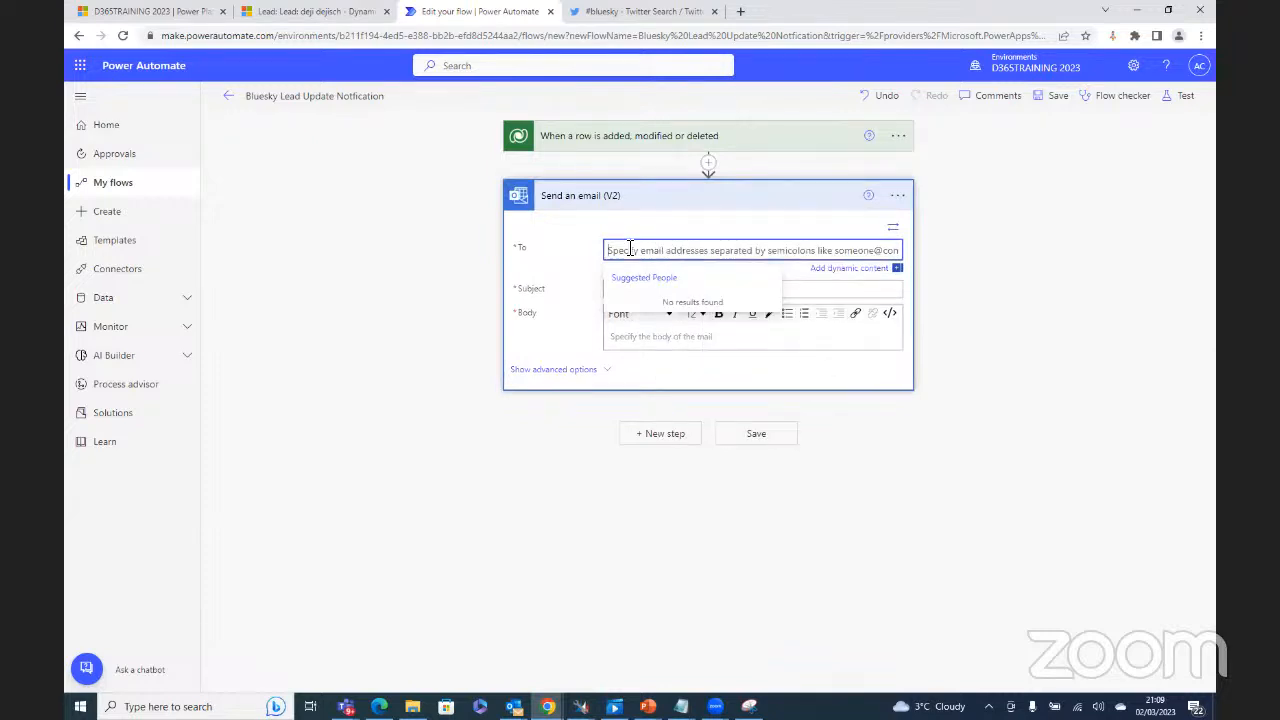
key("ctrl+v")
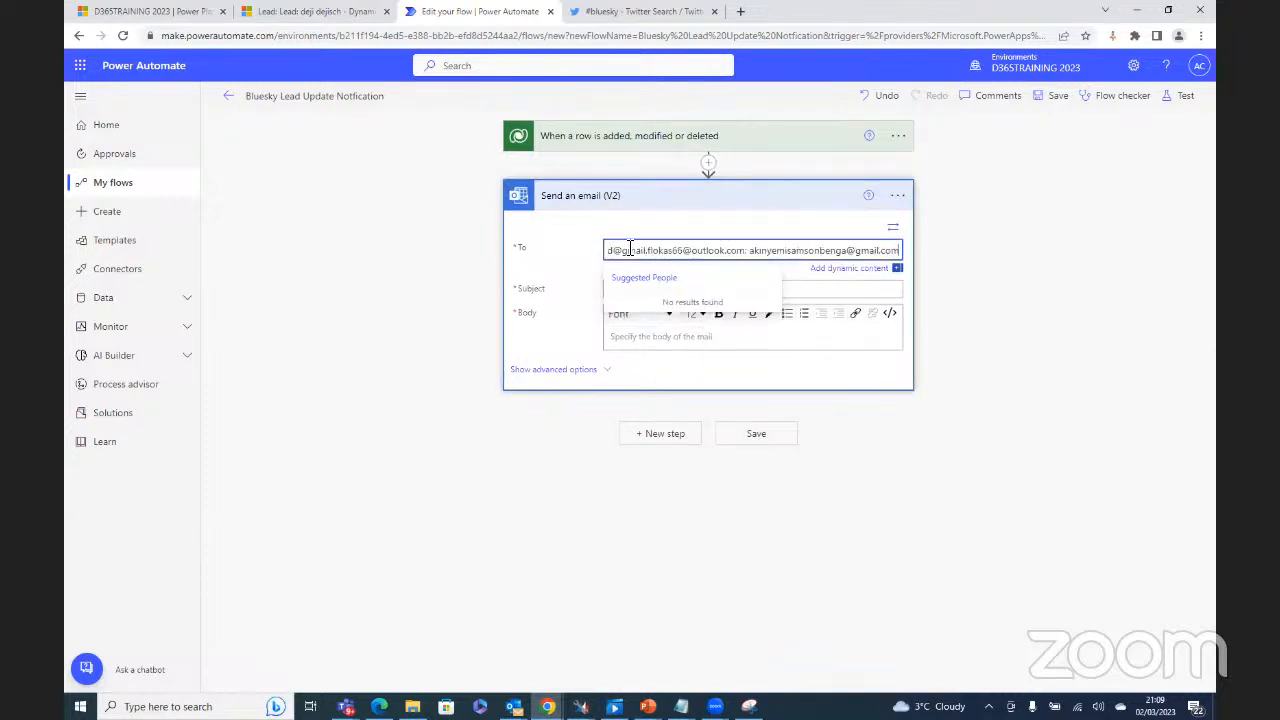
Step: Set the email Subject to the dynamic Lead value, found by searching 'LEAD'
left_click(800, 337)
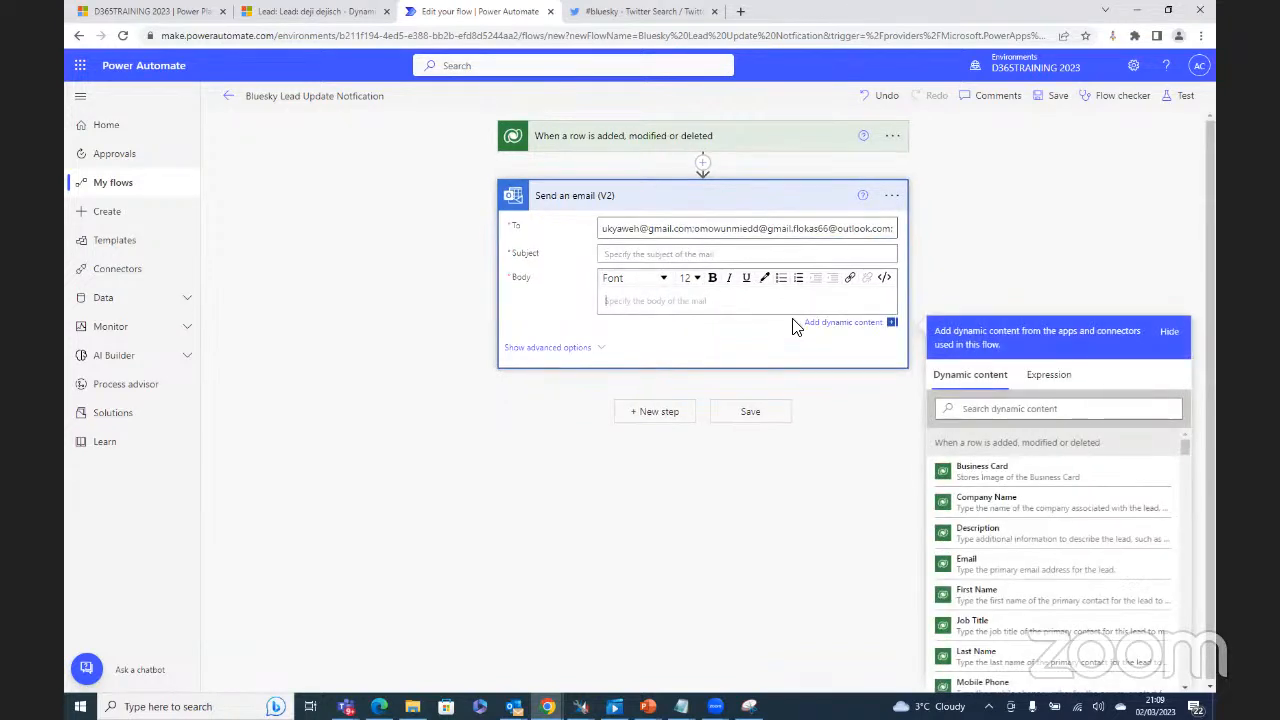
left_click(684, 254)
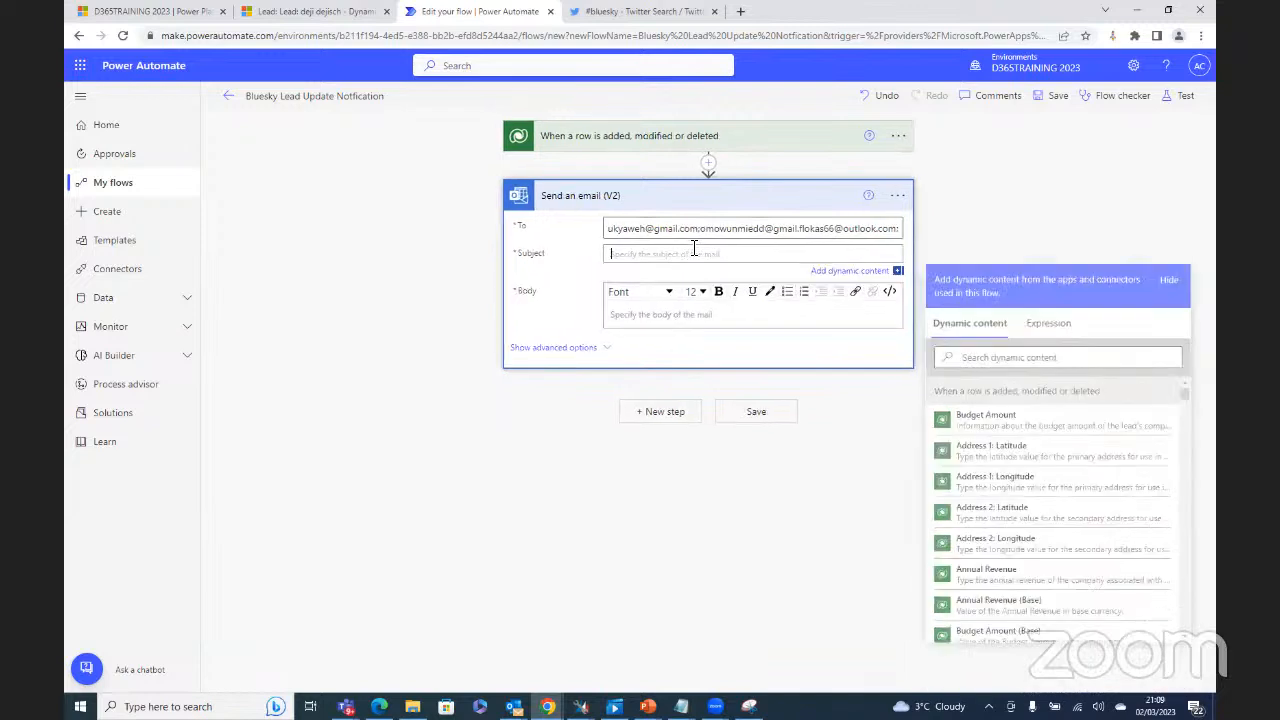
left_click(1002, 350)
type("LEA")
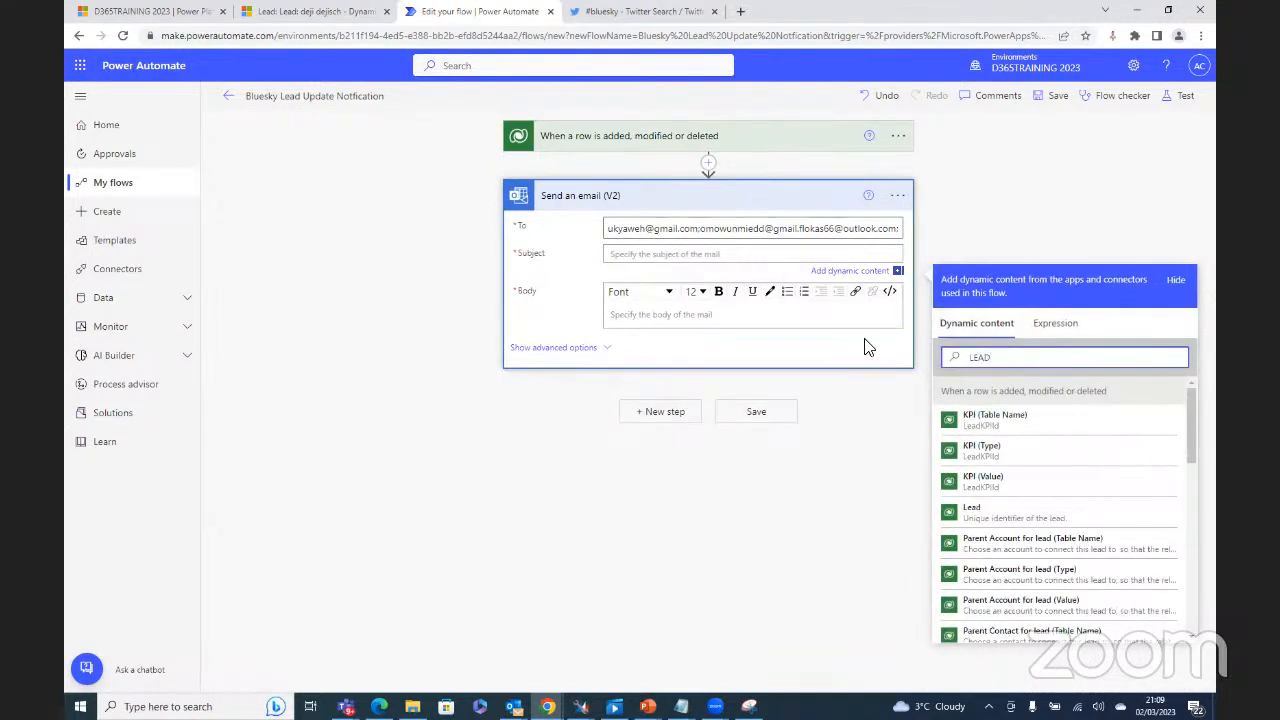
type("D")
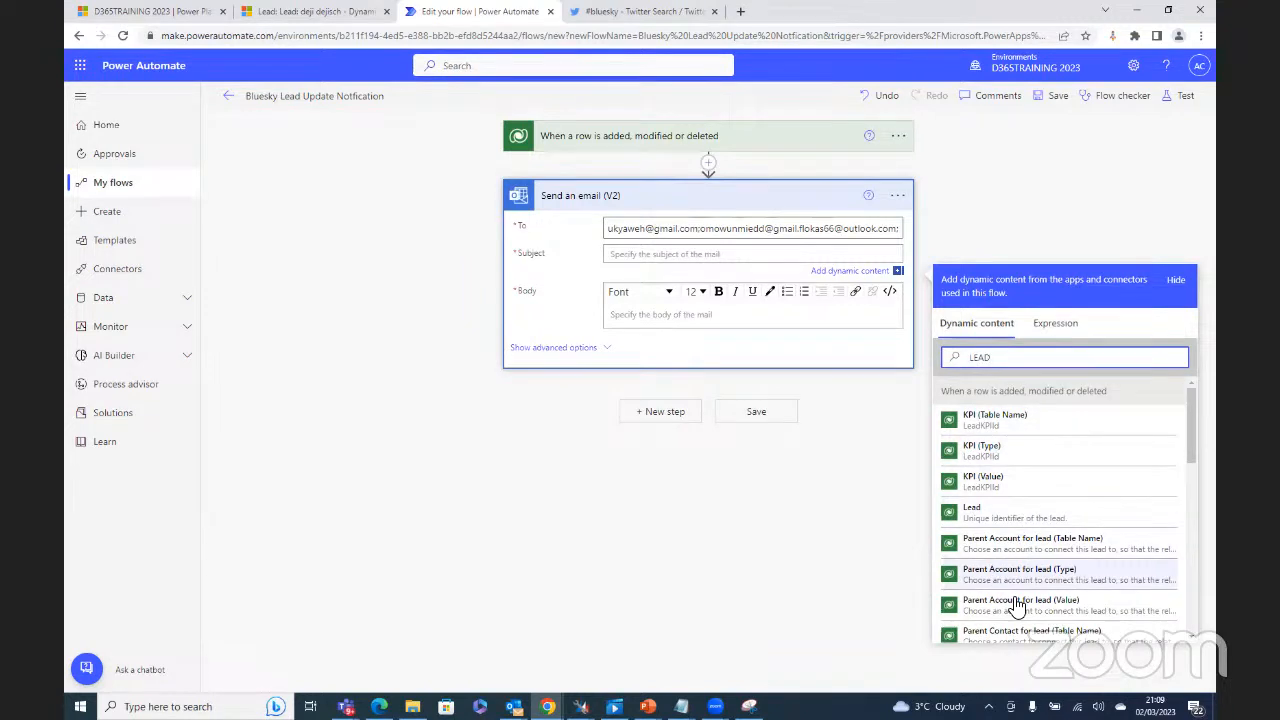
left_click(1018, 513)
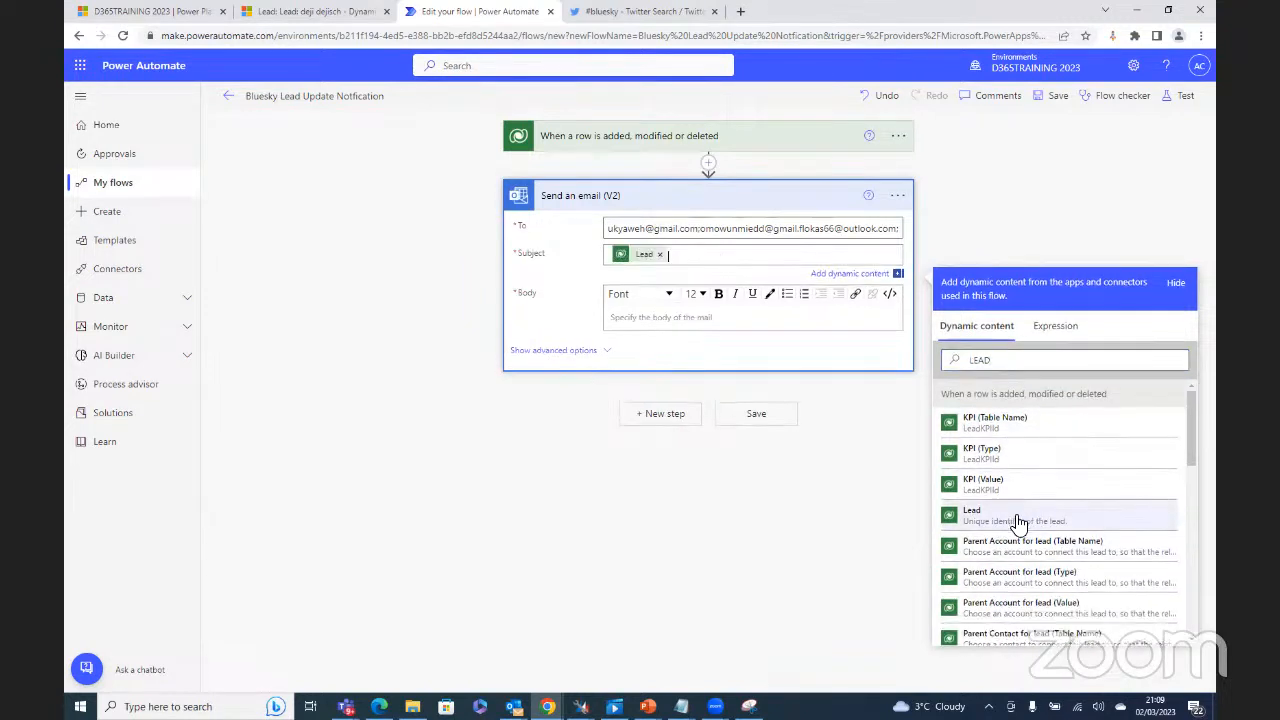
Step: Start the email Body with the greeting 'Hi Team', fixing the capitalisation, and a new line
left_click(636, 315)
type("H")
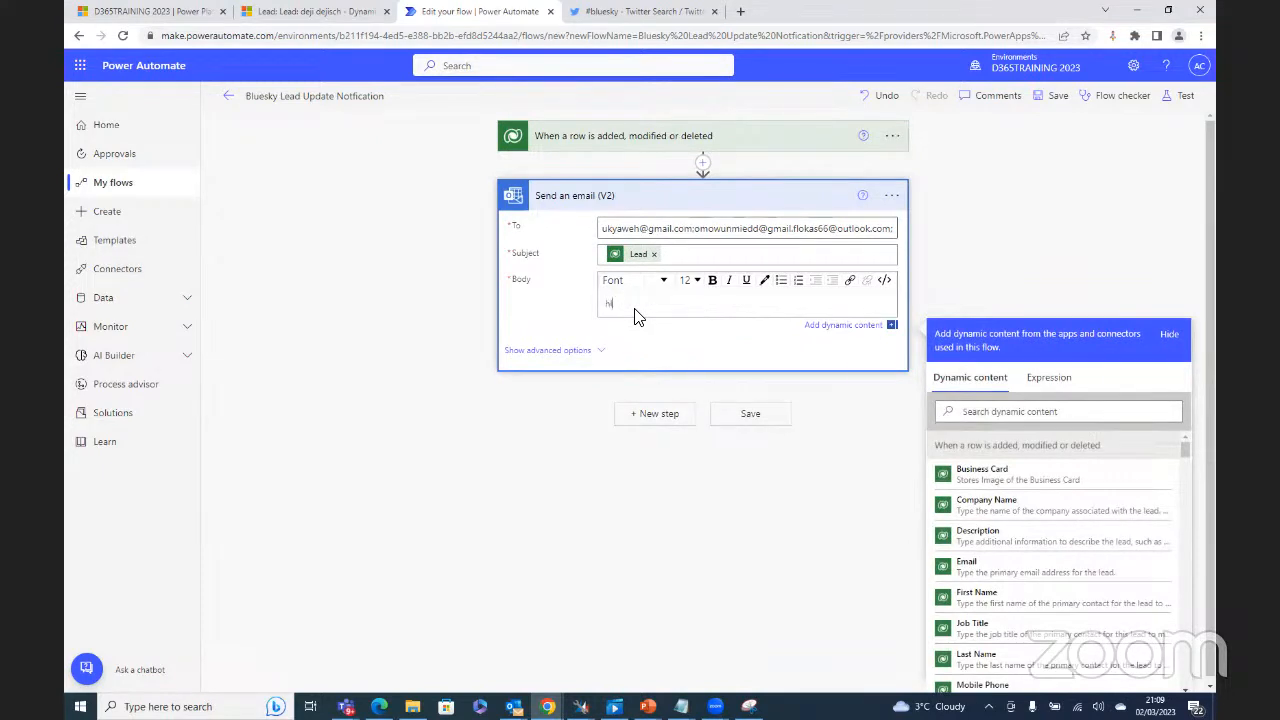
type("i tEAM")
key("Return")
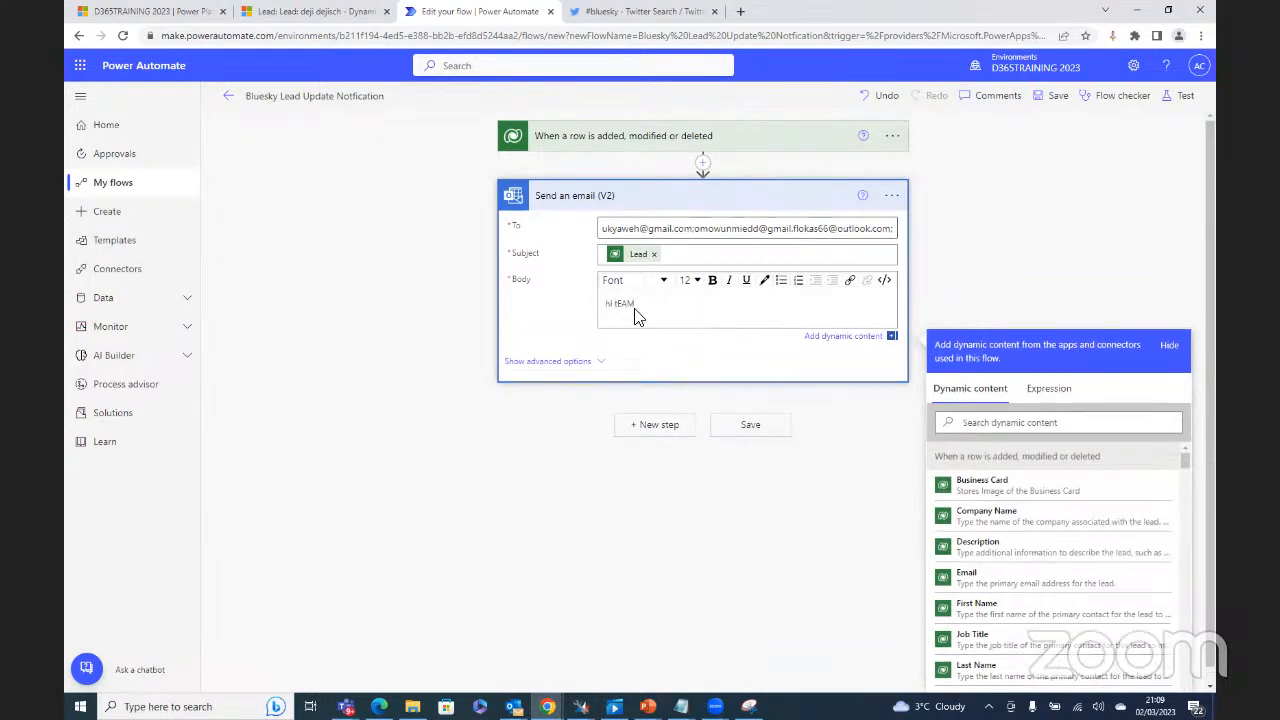
key("BackSpace")
key("BackSpace")
key("BackSpace")
key("BackSpace")
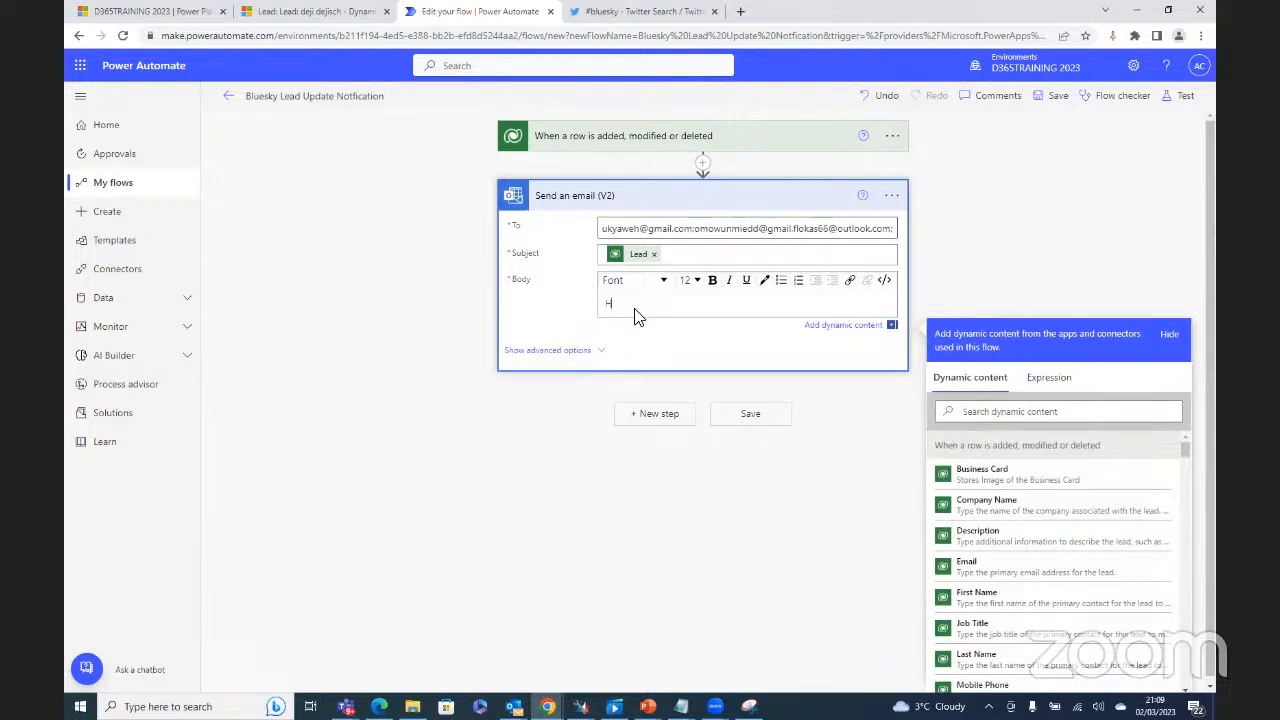
type("eam")
key("Return")
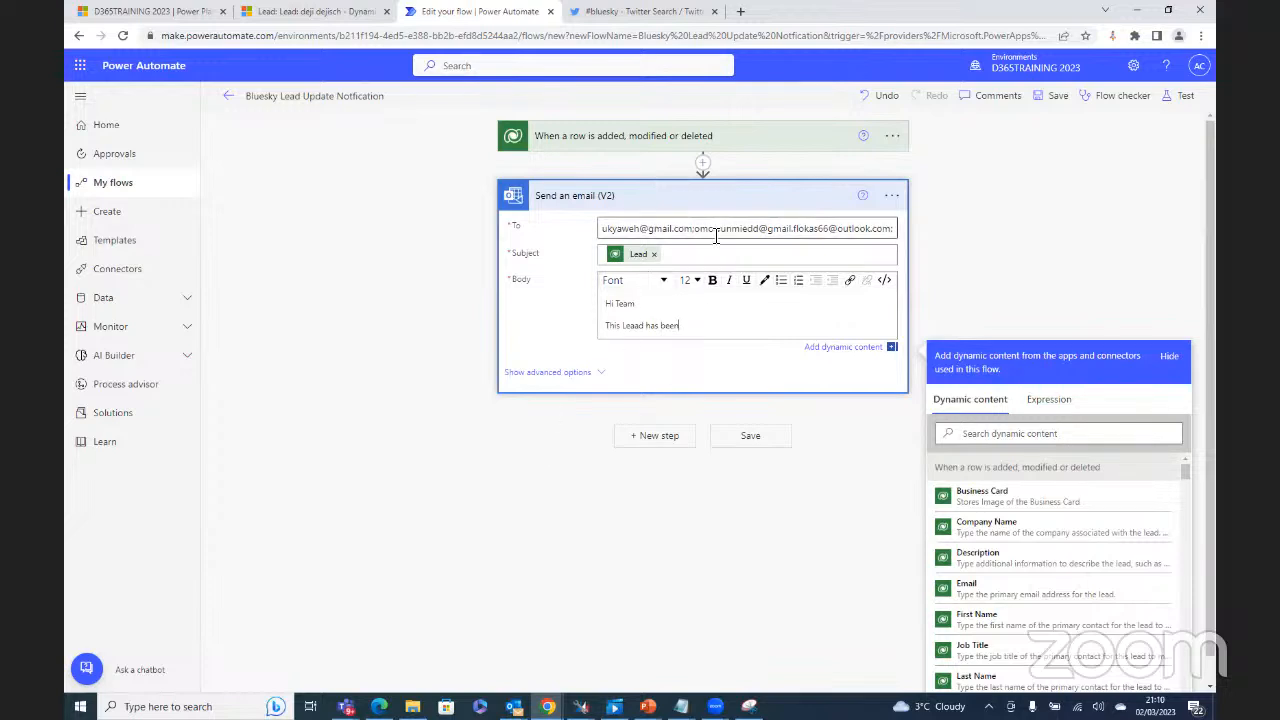
Step: Append '.com' to the recipient address list, then clear the To field
left_click(794, 229)
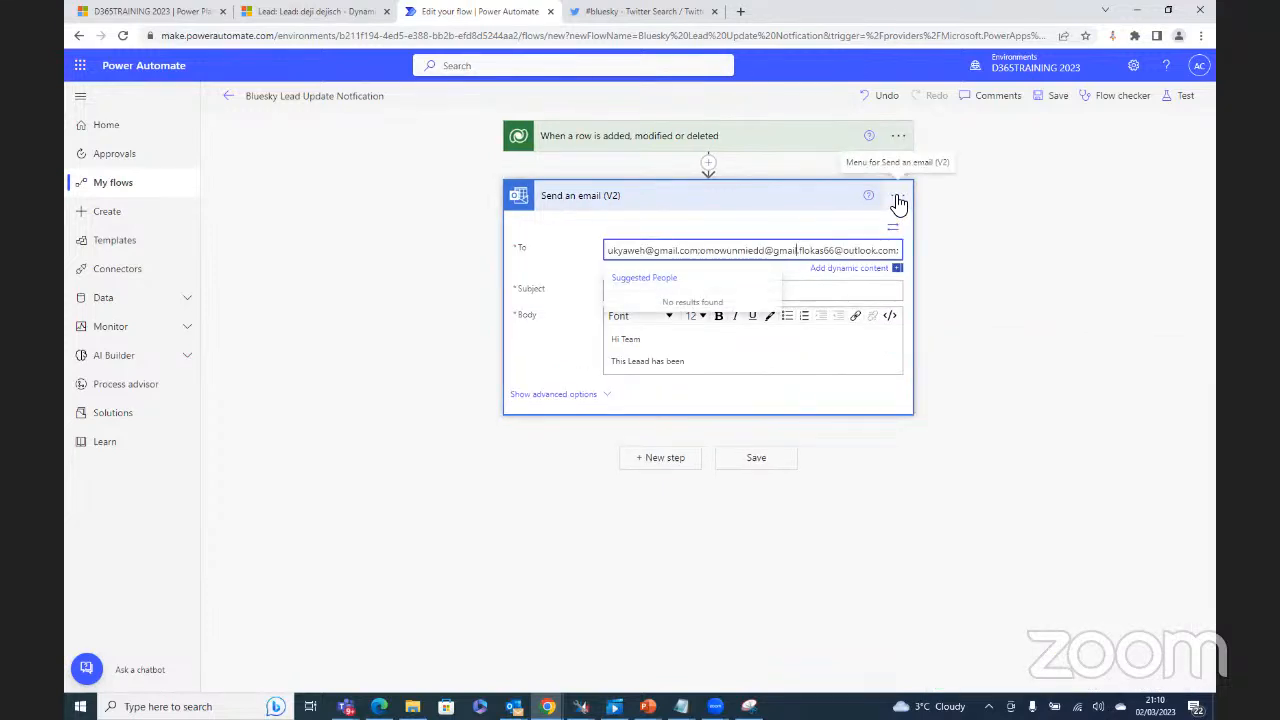
type(".com")
key("ctrl+a")
key("BackSpace")
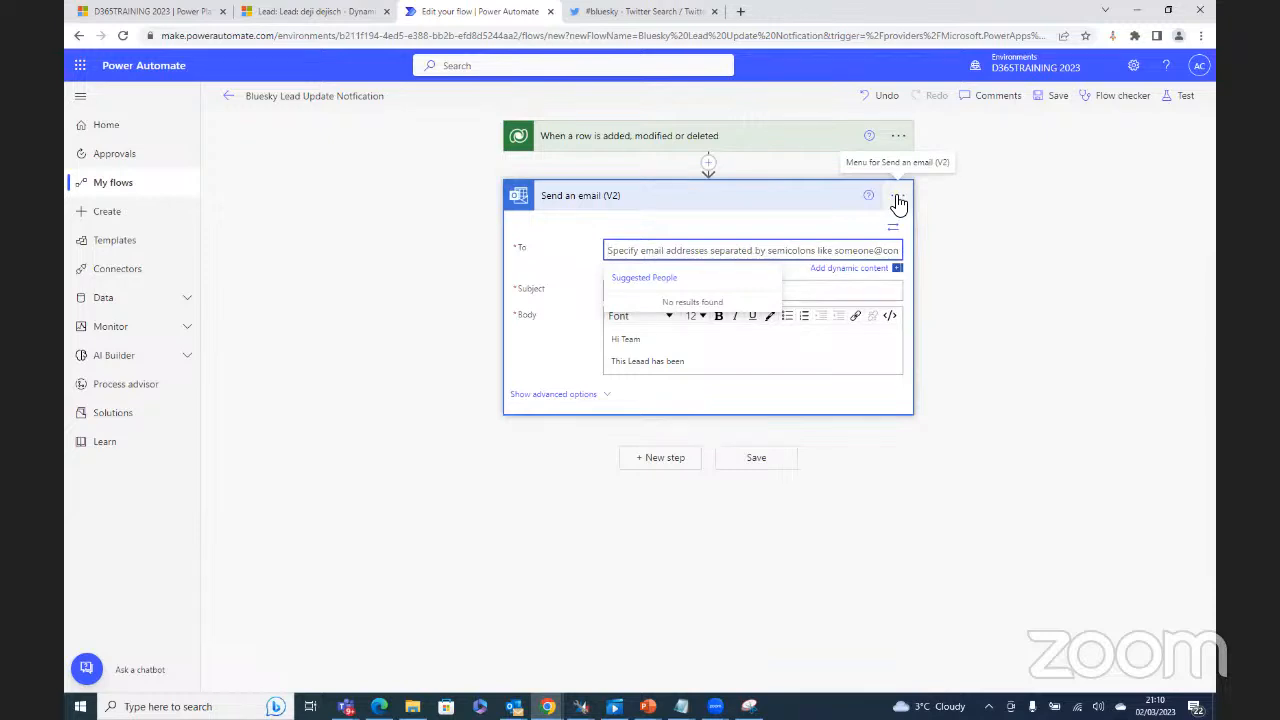
left_click(727, 233)
Step: Paste the recipient list back into To, then select it all and remove it again
left_click(680, 254)
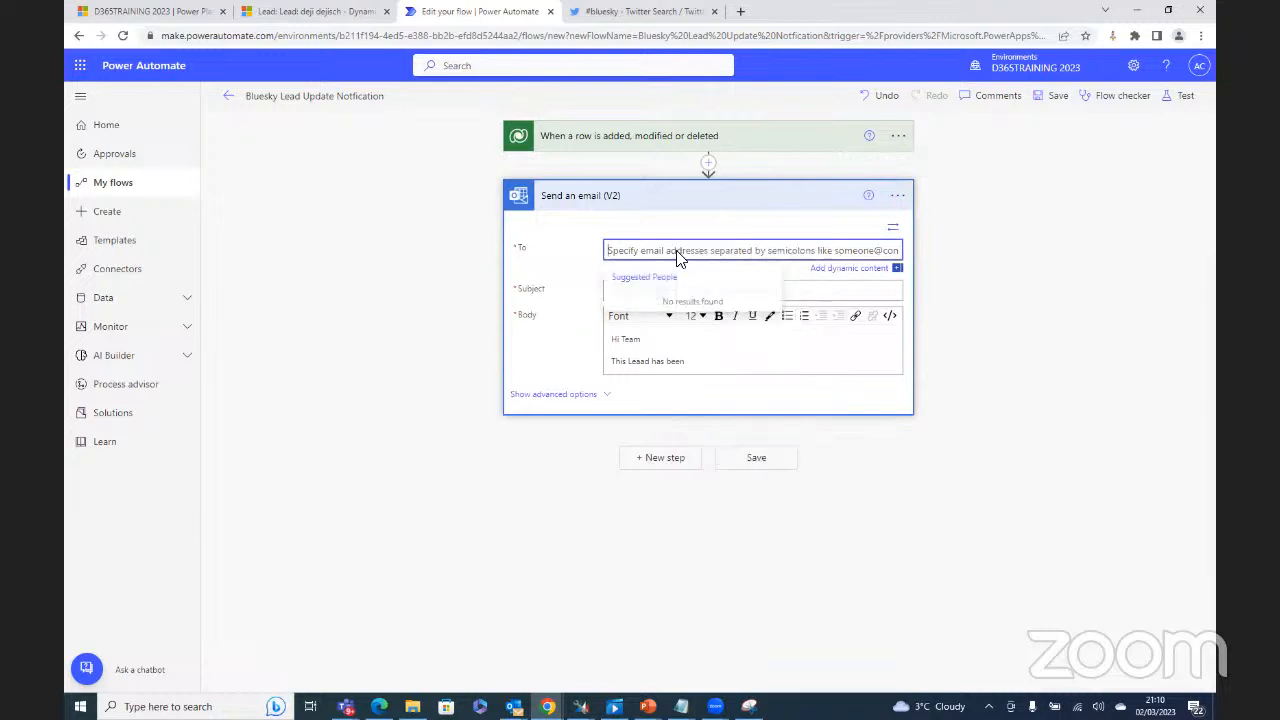
right_click(678, 251)
left_click(714, 358)
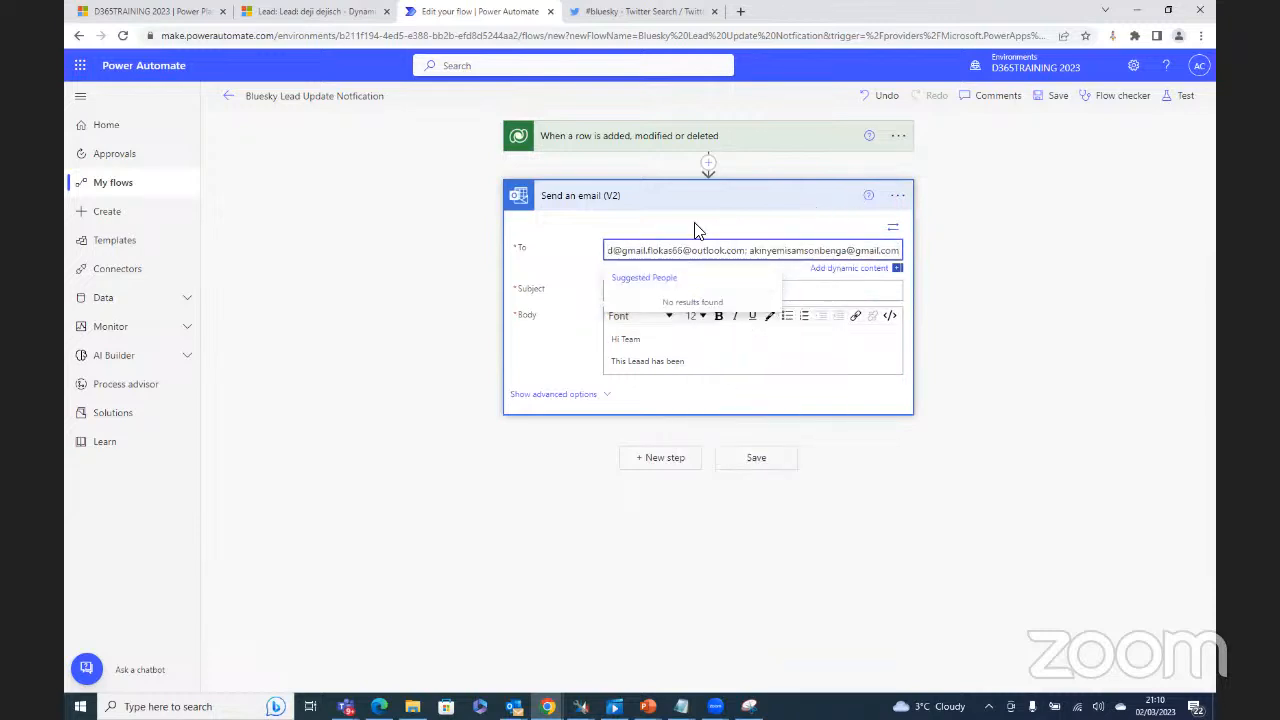
left_click(651, 250)
key("ctrl+a")
key("BackSpace")
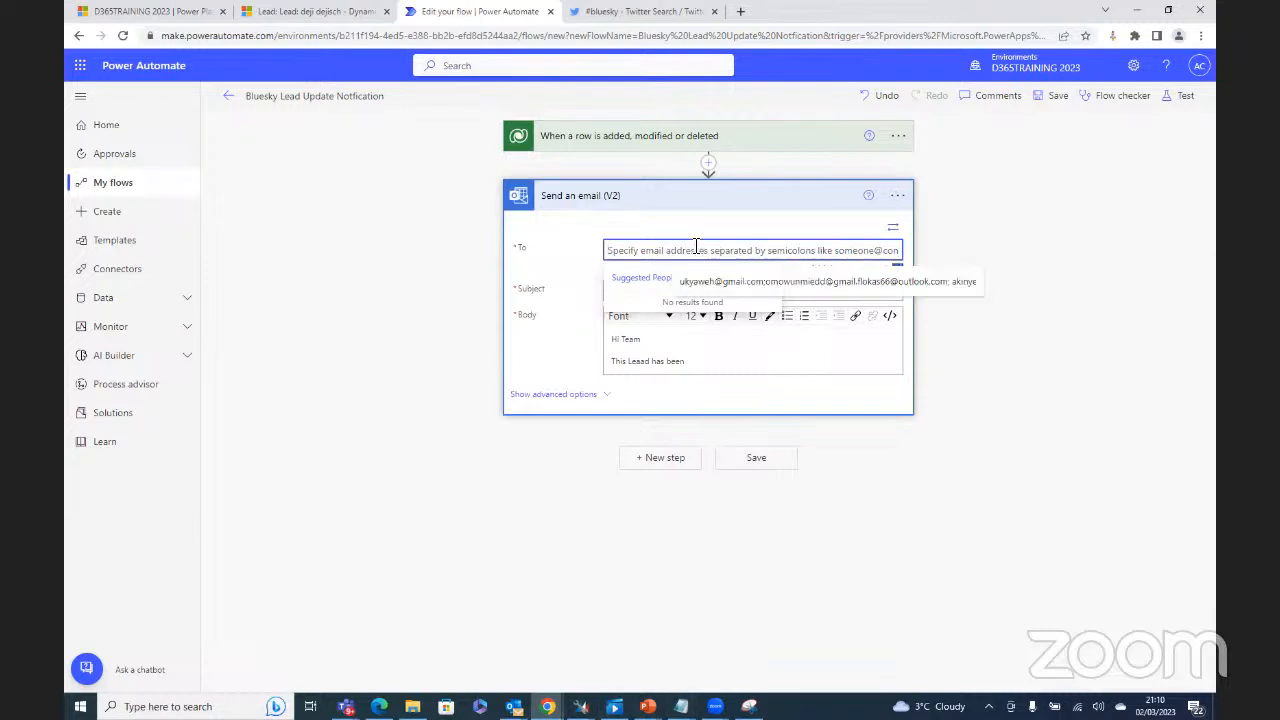
left_click(681, 706)
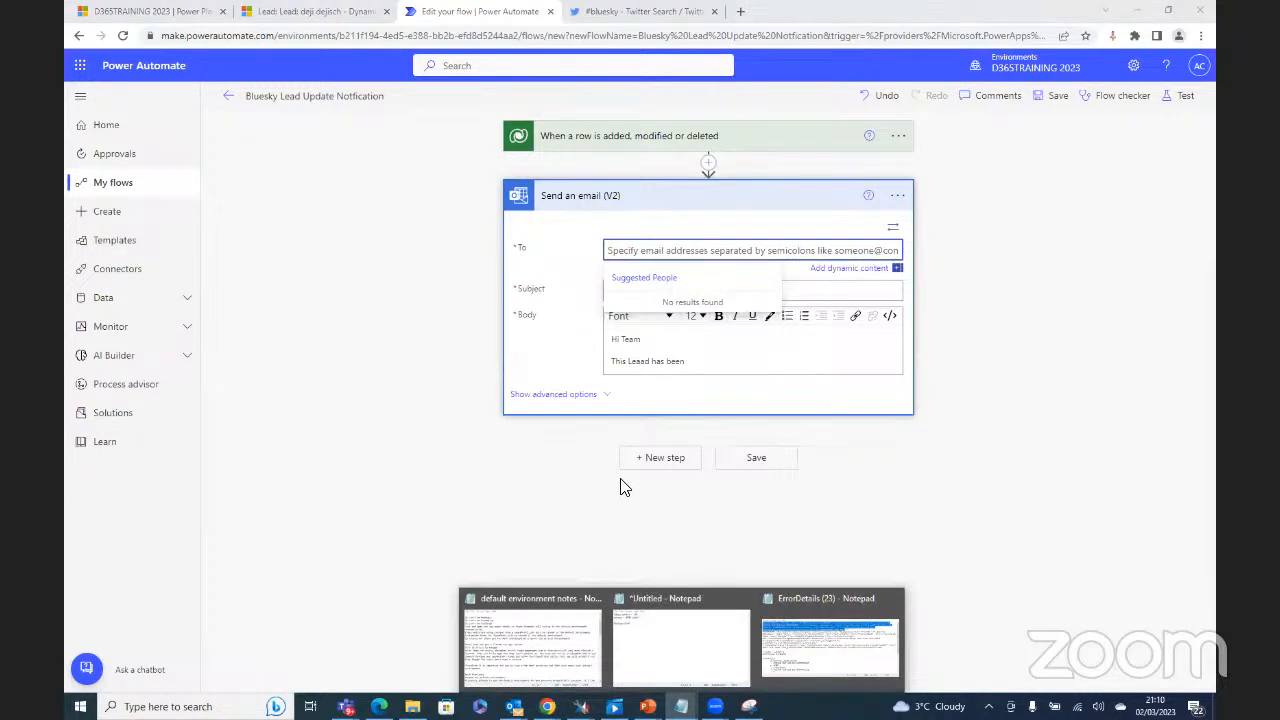
Step: Paste the recipient e-mail list below the error details in the ErrorDetails Notepad file
left_click(811, 665)
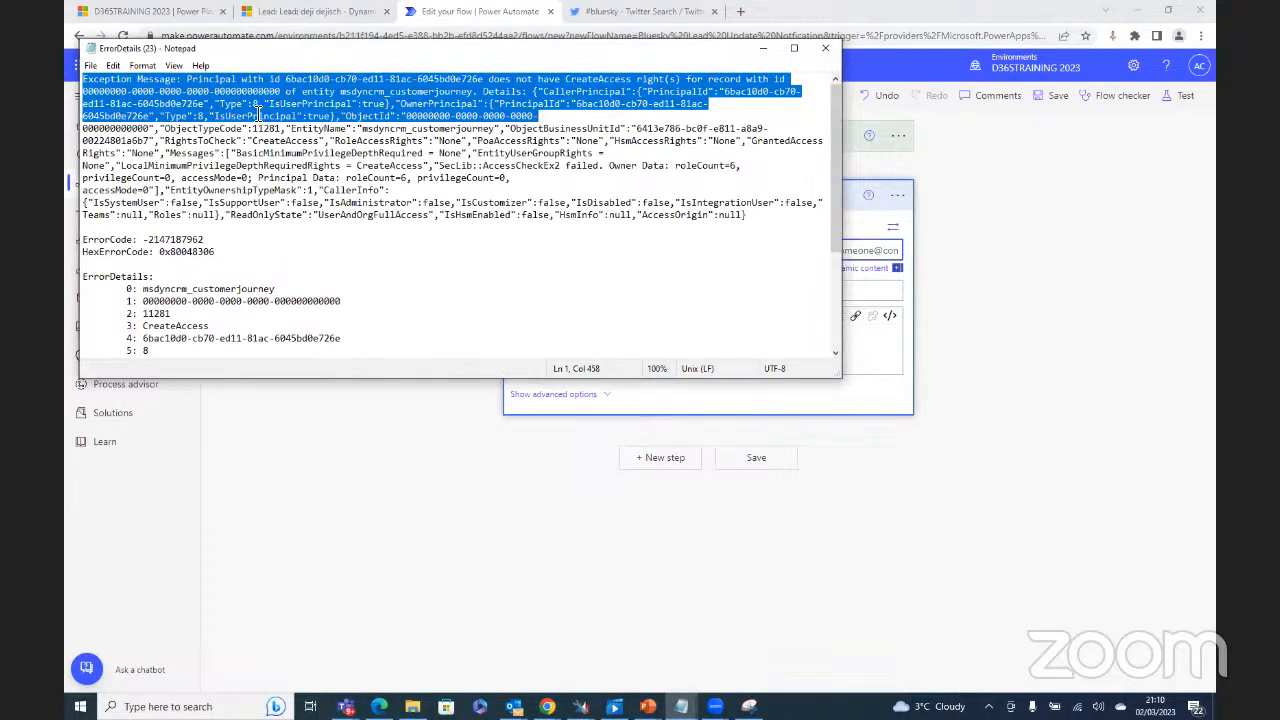
left_click(333, 254)
left_click(357, 348)
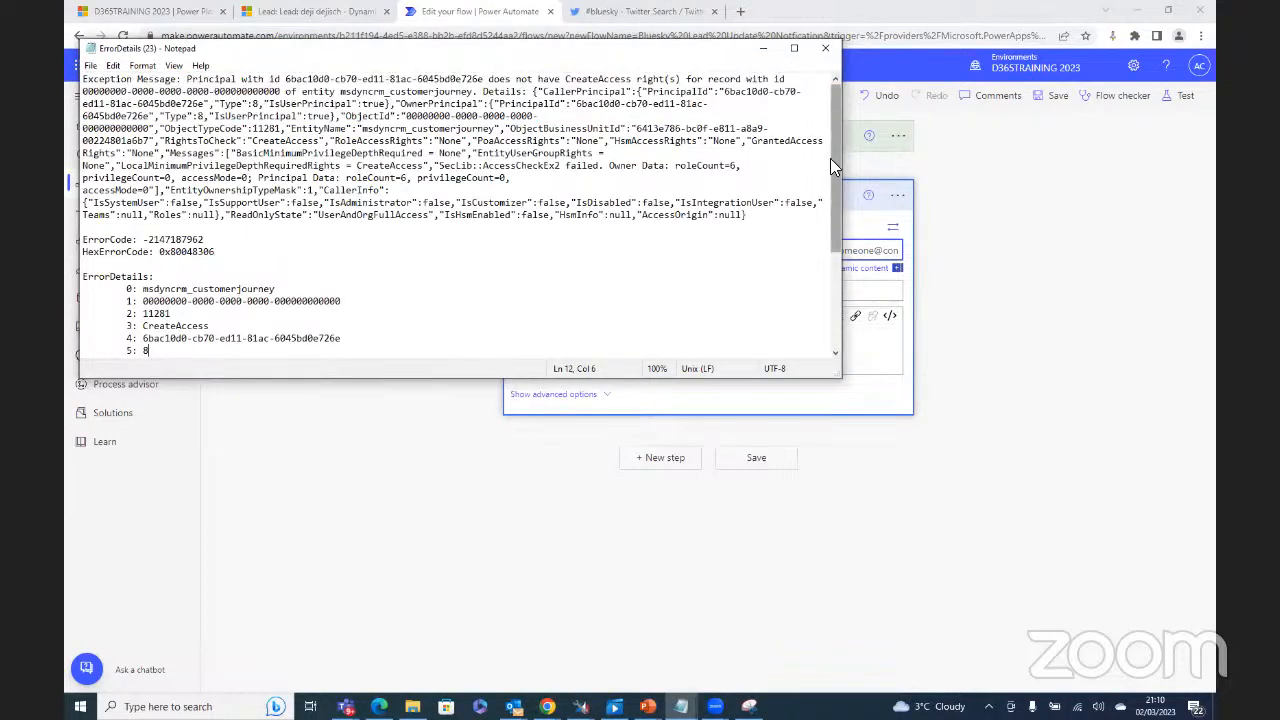
left_click_drag(830, 165, 829, 305)
left_click(404, 349)
key("Return")
key("Return")
key("Return")
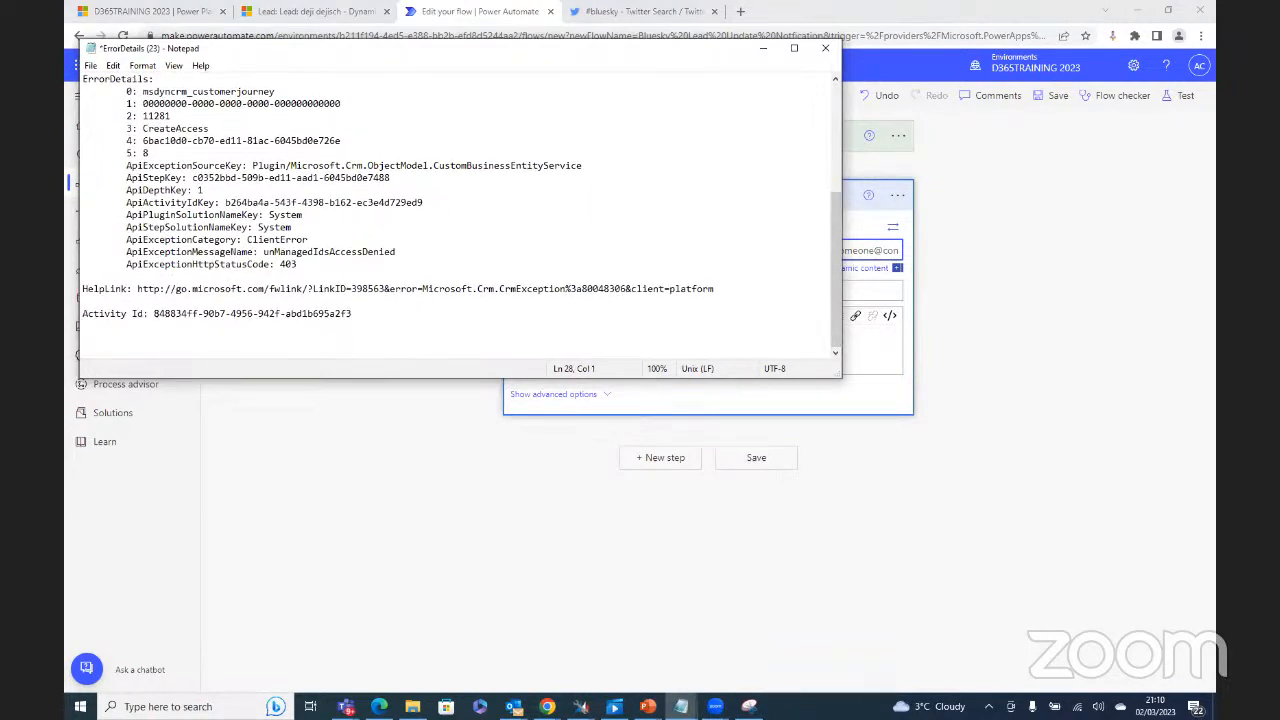
key("ctrl+v")
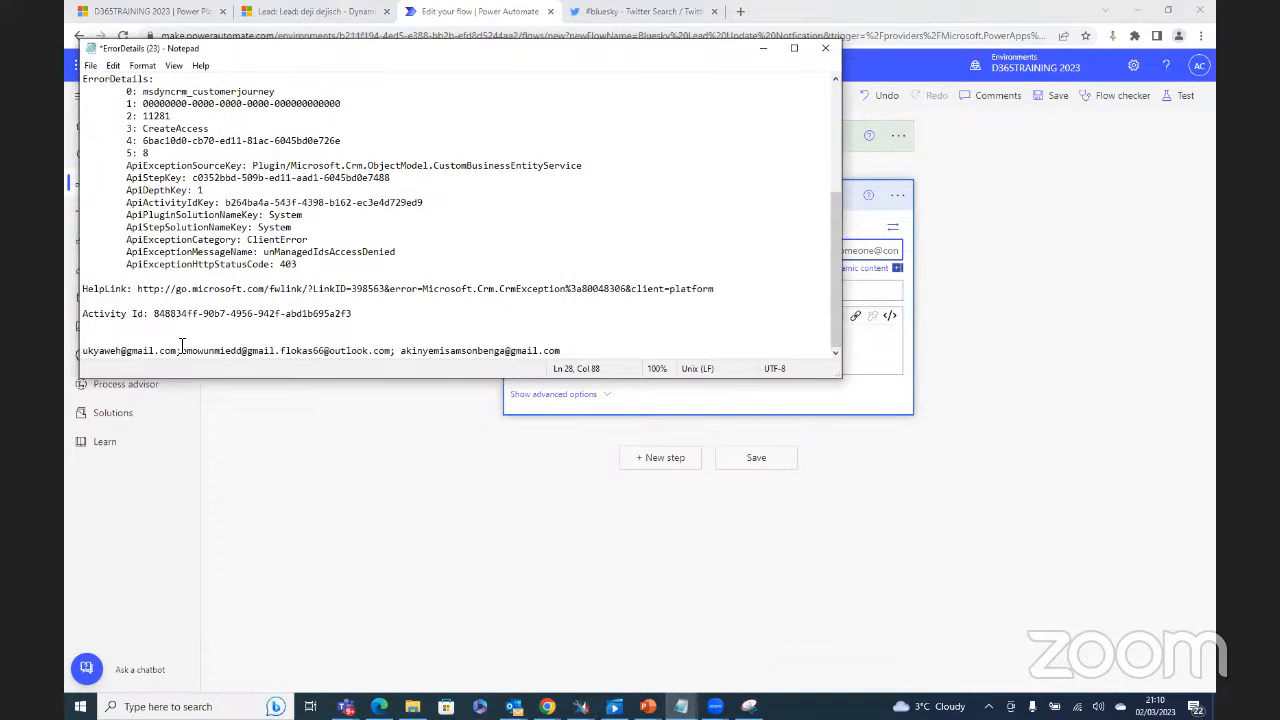
Step: Correct the second address so it ends in '.com;'
left_click(276, 351)
key("BackSpace")
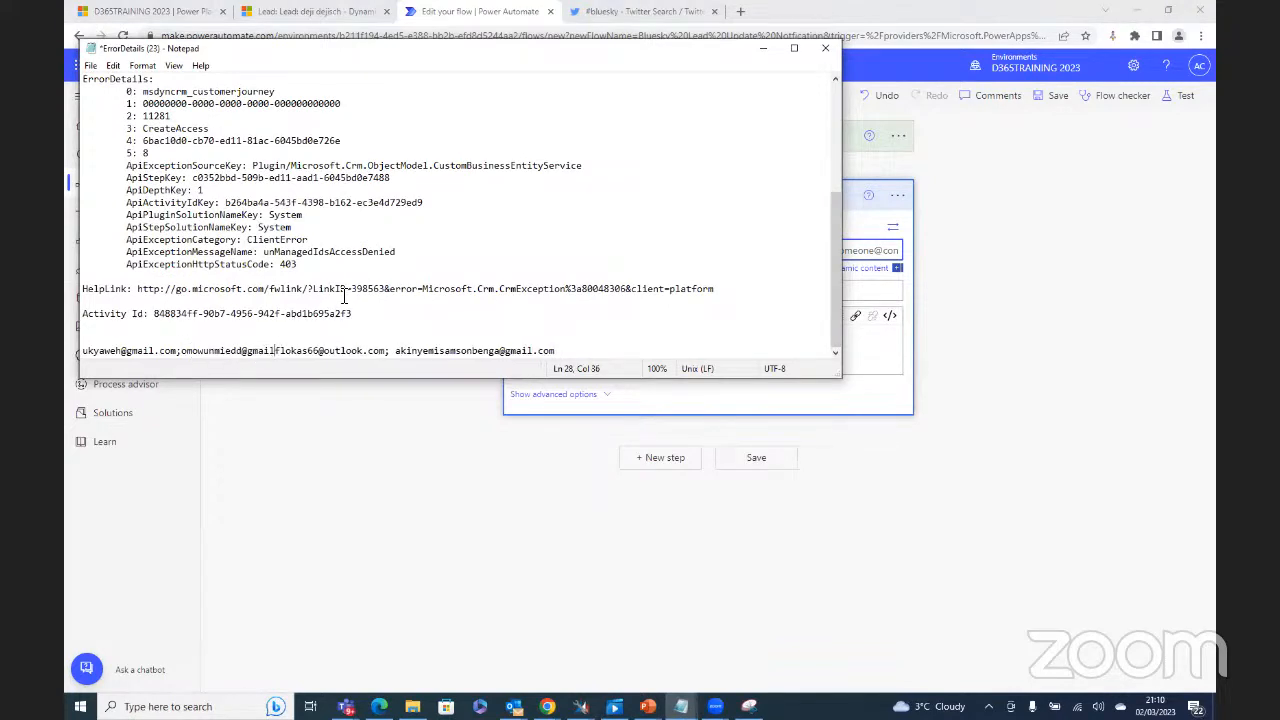
type(".com")
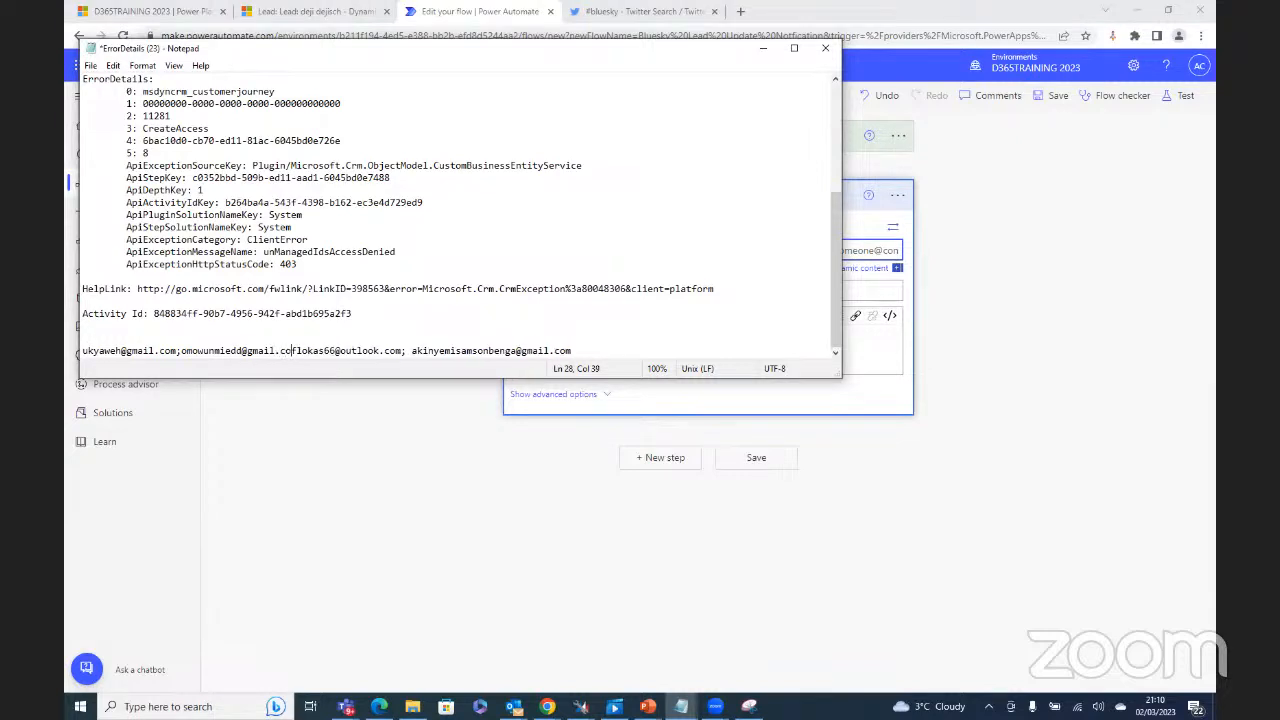
type(";")
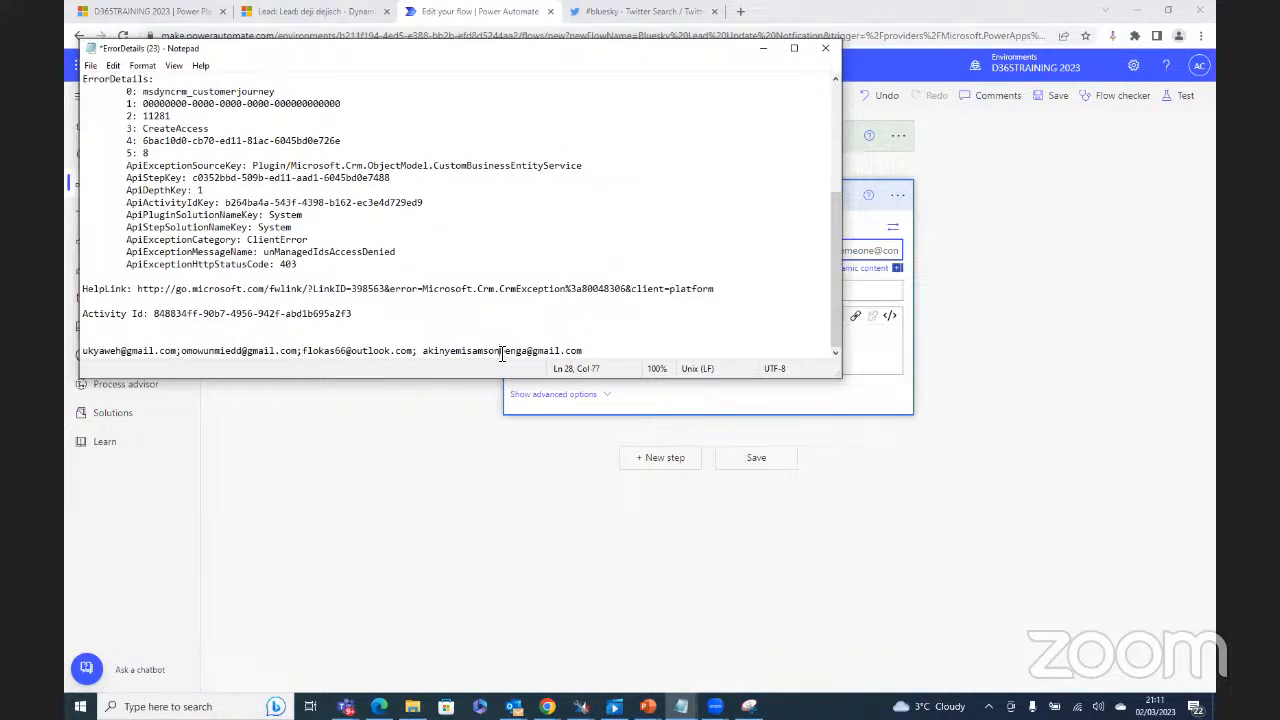
Step: Fix the typos in the recipient addresses and remove the stray space before the last one
type("d")
key("BackSpace")
type("g")
left_click(281, 351)
key("BackSpace")
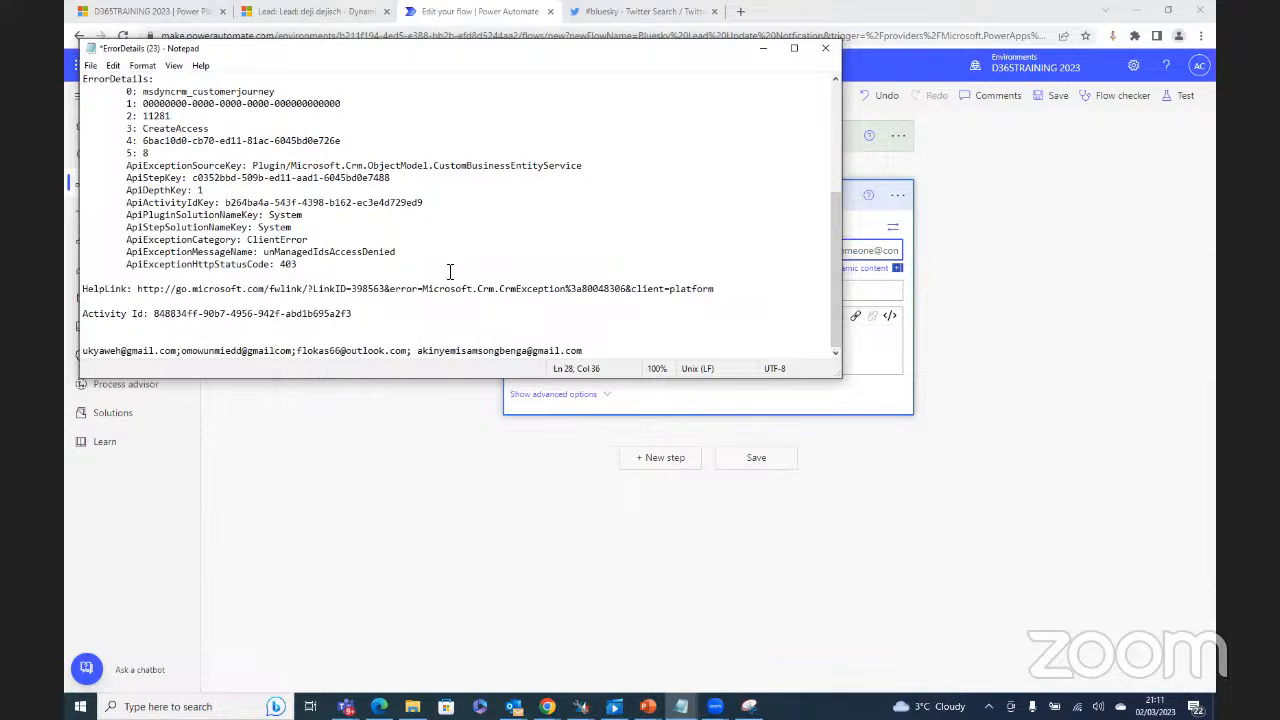
type(".")
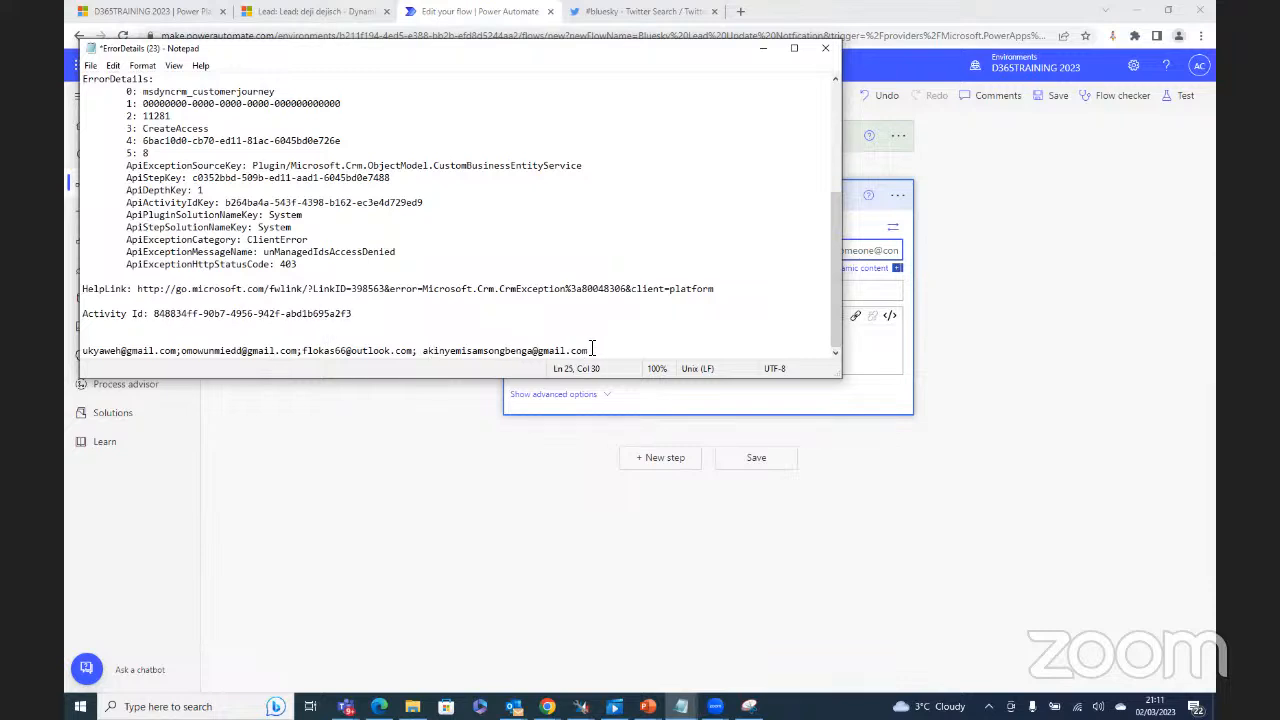
left_click(424, 352)
key("BackSpace")
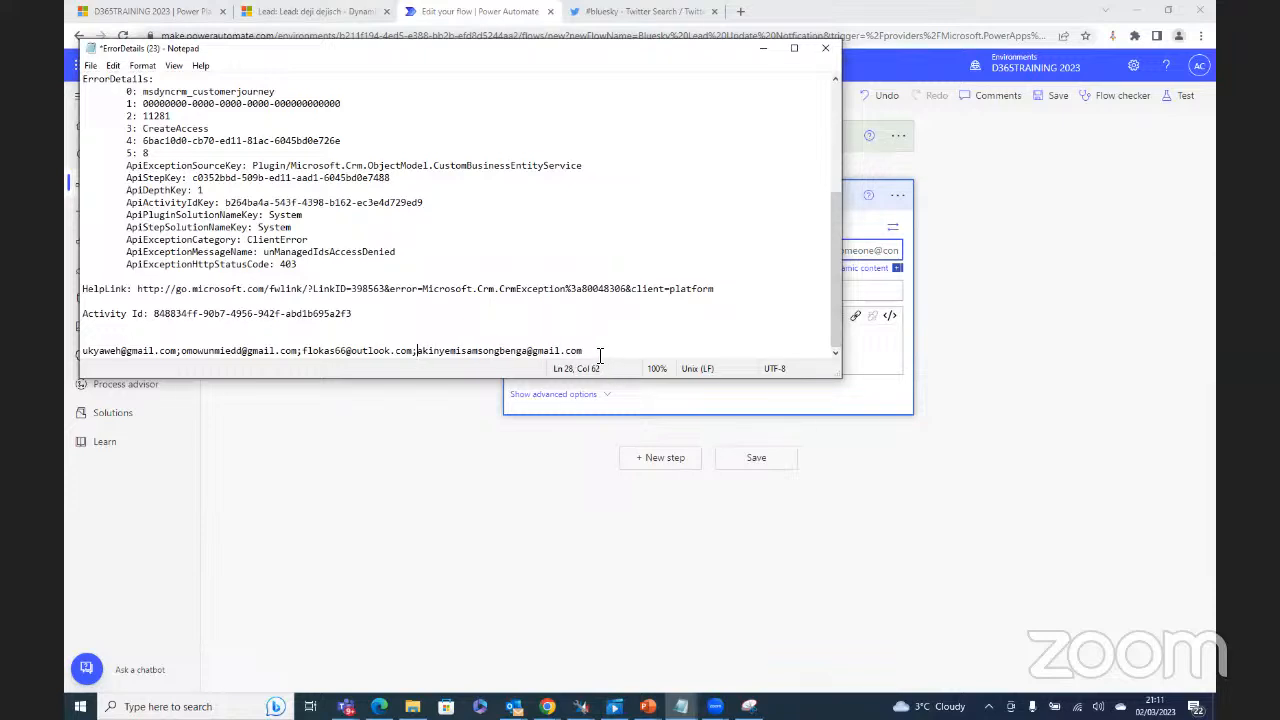
Step: Select the whole line of e-mail addresses and copy it
left_click_drag(600, 356, 96, 350)
right_click(94, 347)
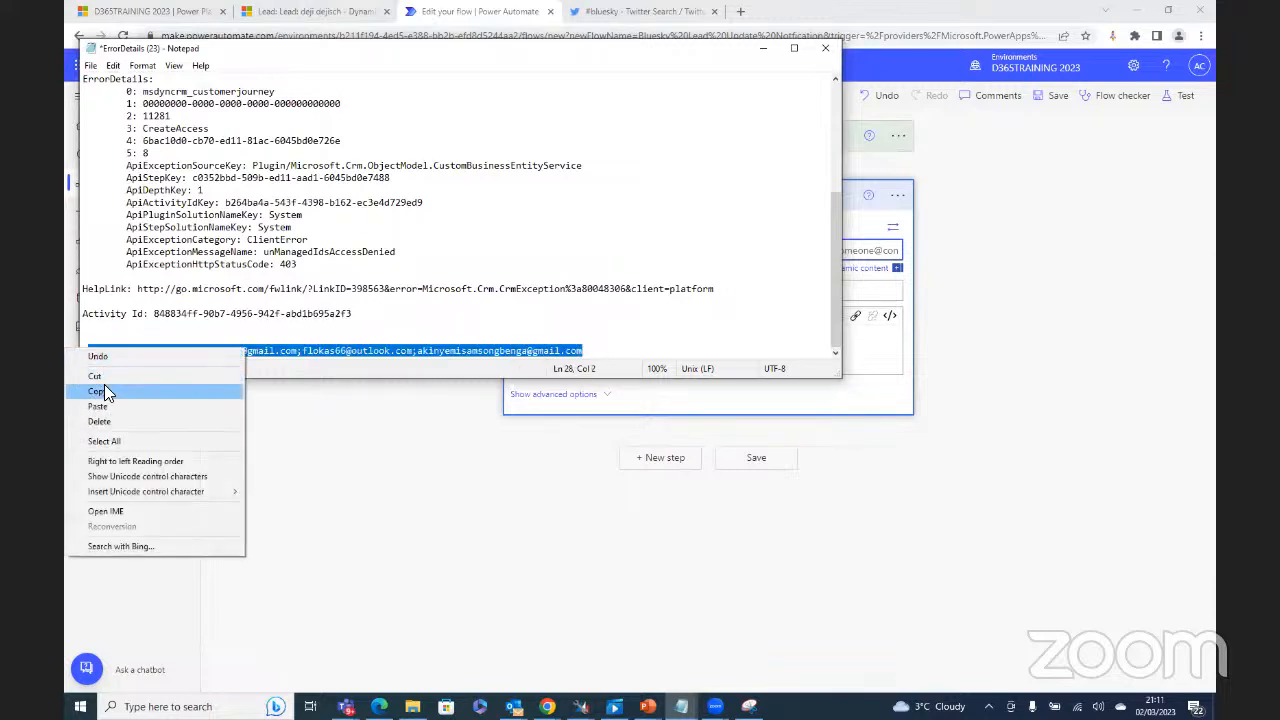
left_click(108, 392)
left_click_drag(84, 351, 600, 350)
right_click(568, 350)
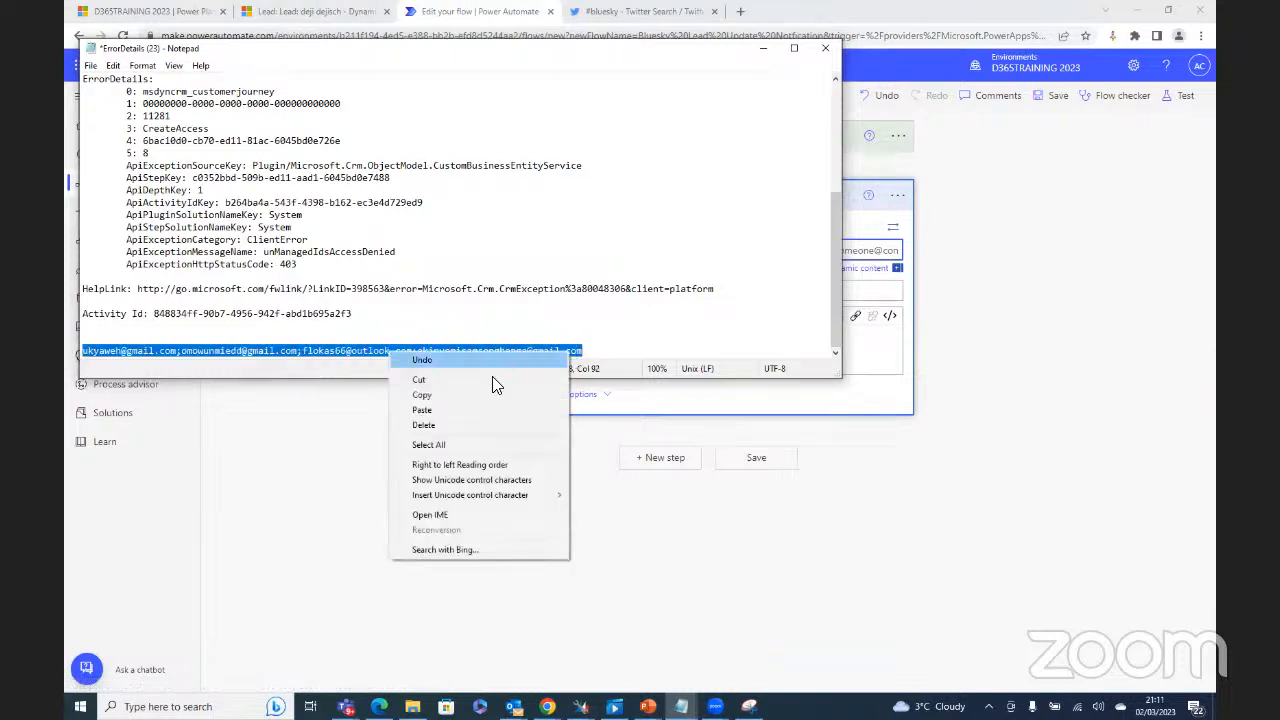
left_click(432, 396)
Step: Paste the copied addresses into the To field of the Send an email step
left_click(873, 368)
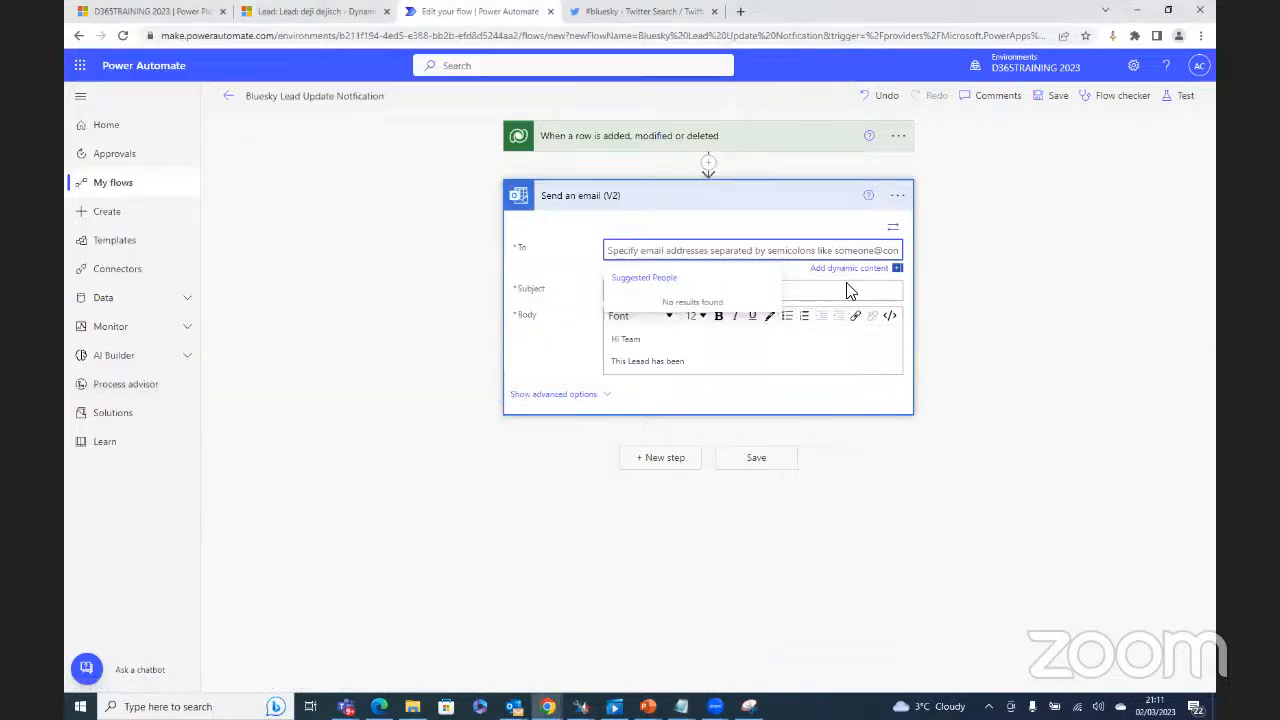
left_click(839, 230)
key("ctrl+v")
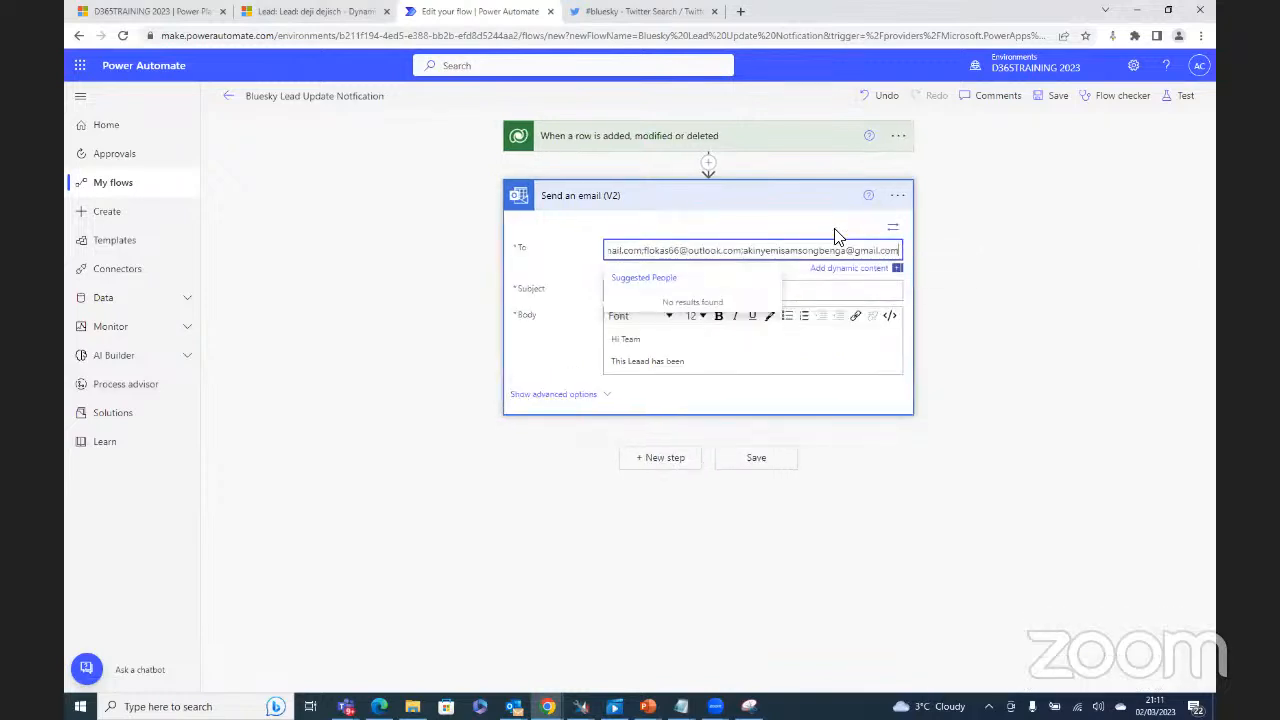
left_click(812, 222)
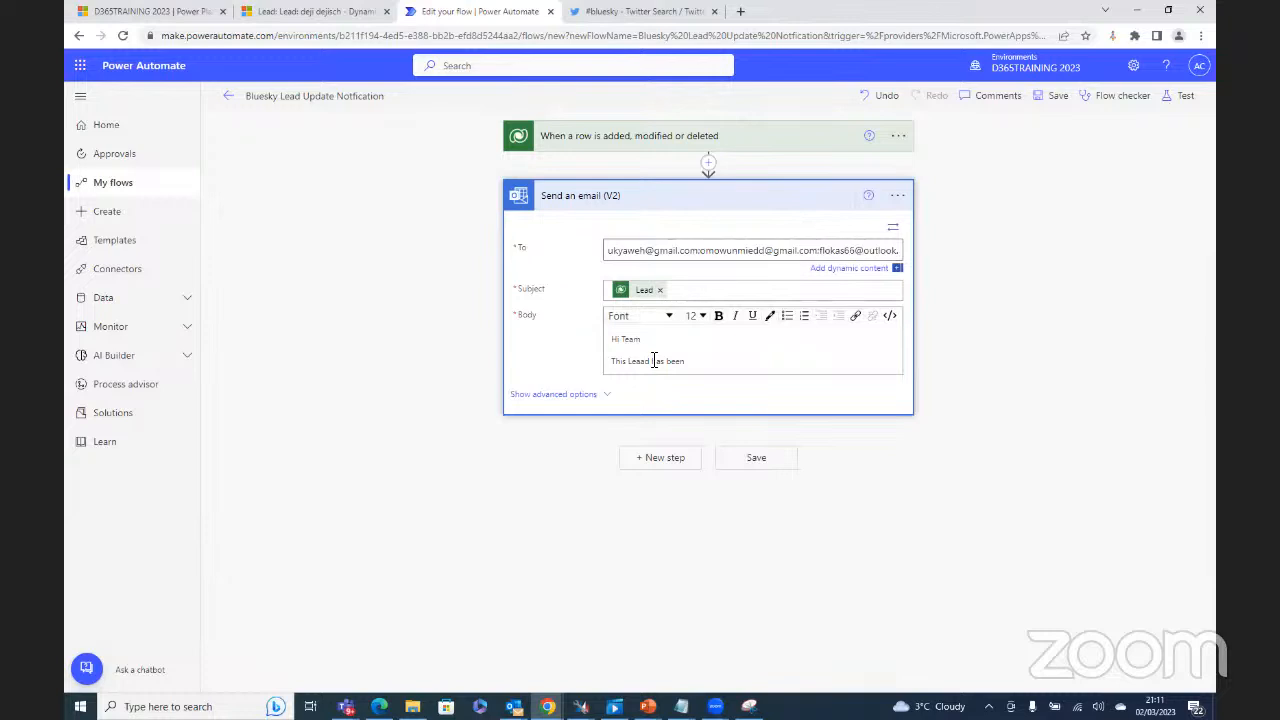
Step: Correct the body to 'This Lead has been updated please review and approve', with 'Thanks' on a new line
left_click(691, 365)
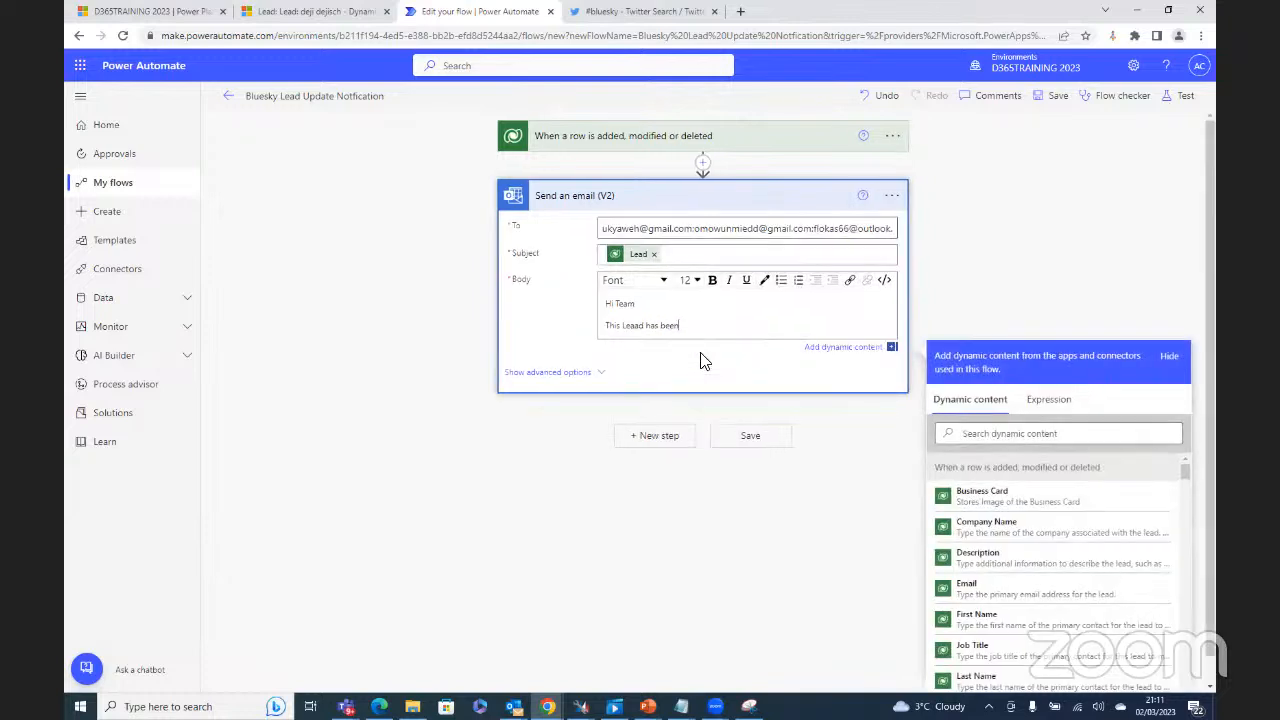
left_click(637, 325)
key("BackSpace")
key("BackSpace")
type("ed please review and approve")
key("Return")
type("Tanks")
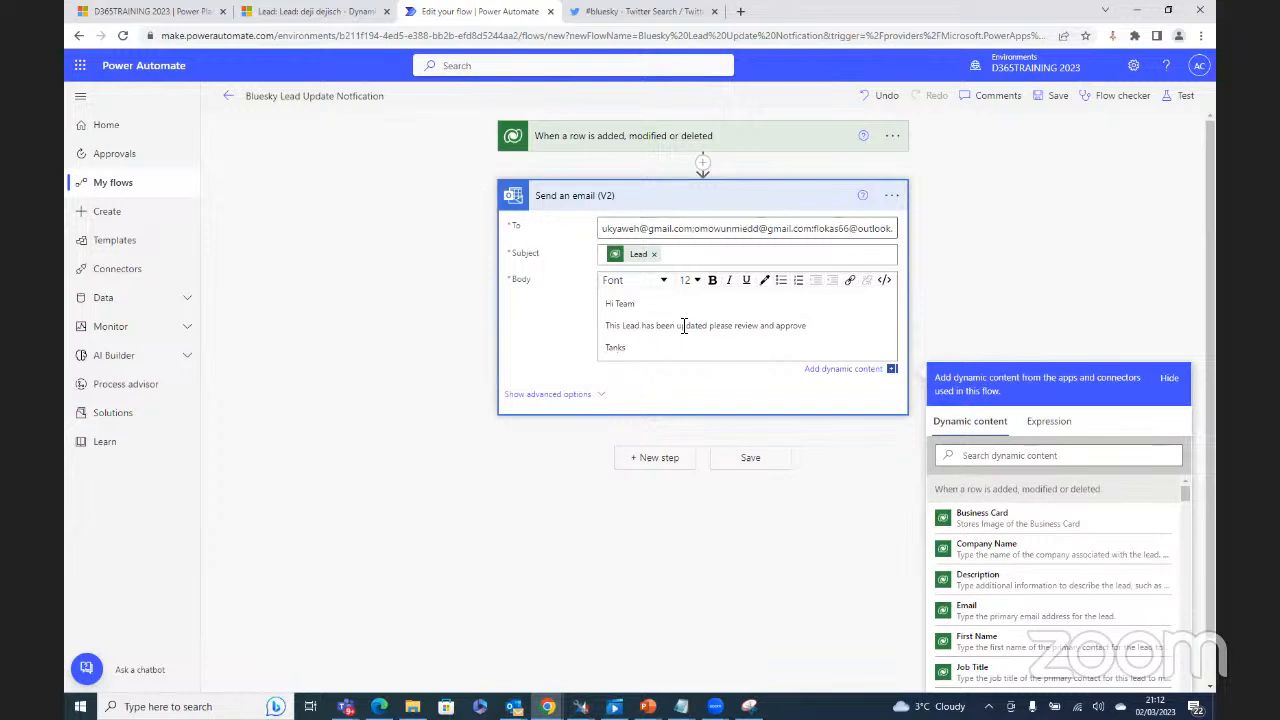
key("BackSpace")
Step: Insert the Lead dynamic content after 'This Lead' and save the flow
left_click(645, 326)
left_click(986, 457)
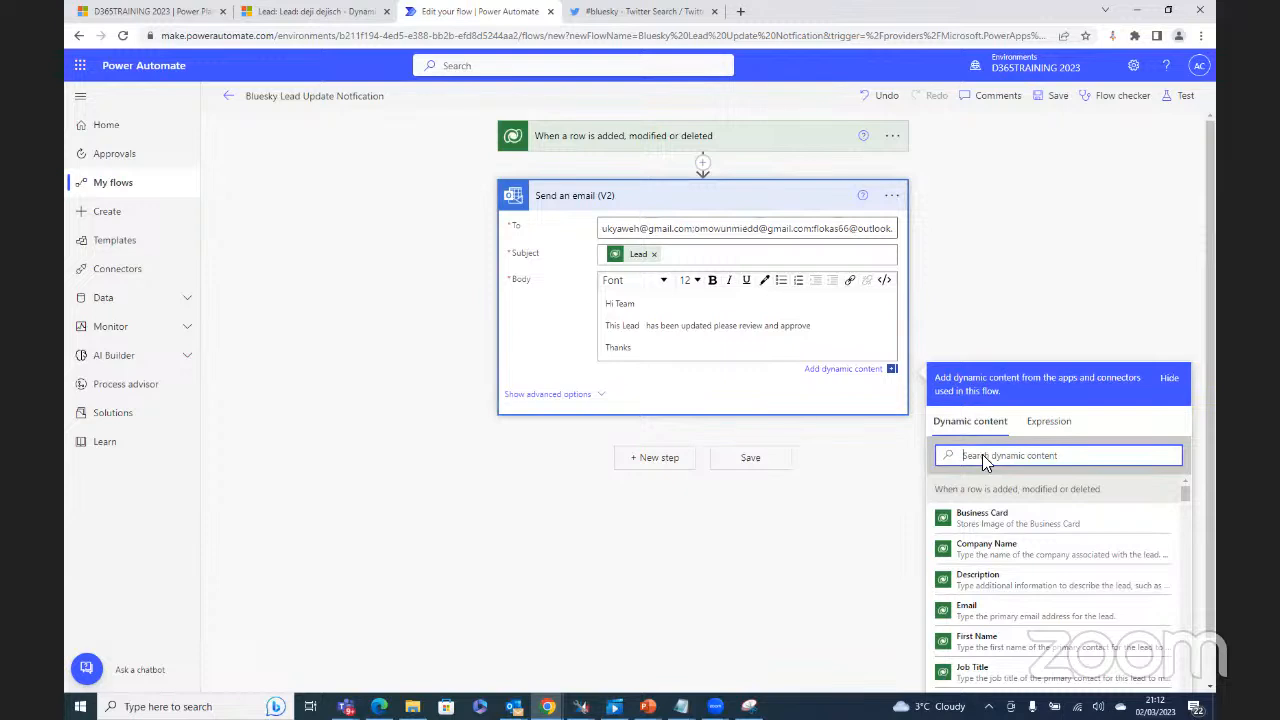
type("lead")
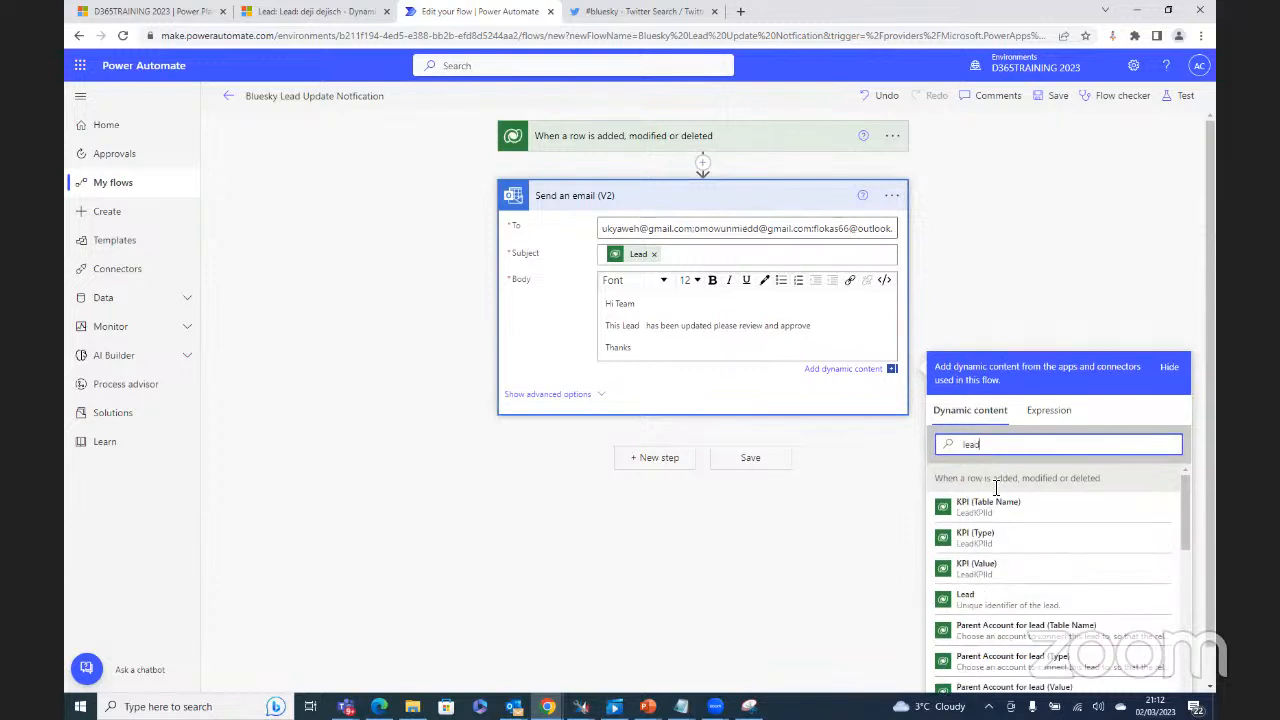
left_click(1022, 603)
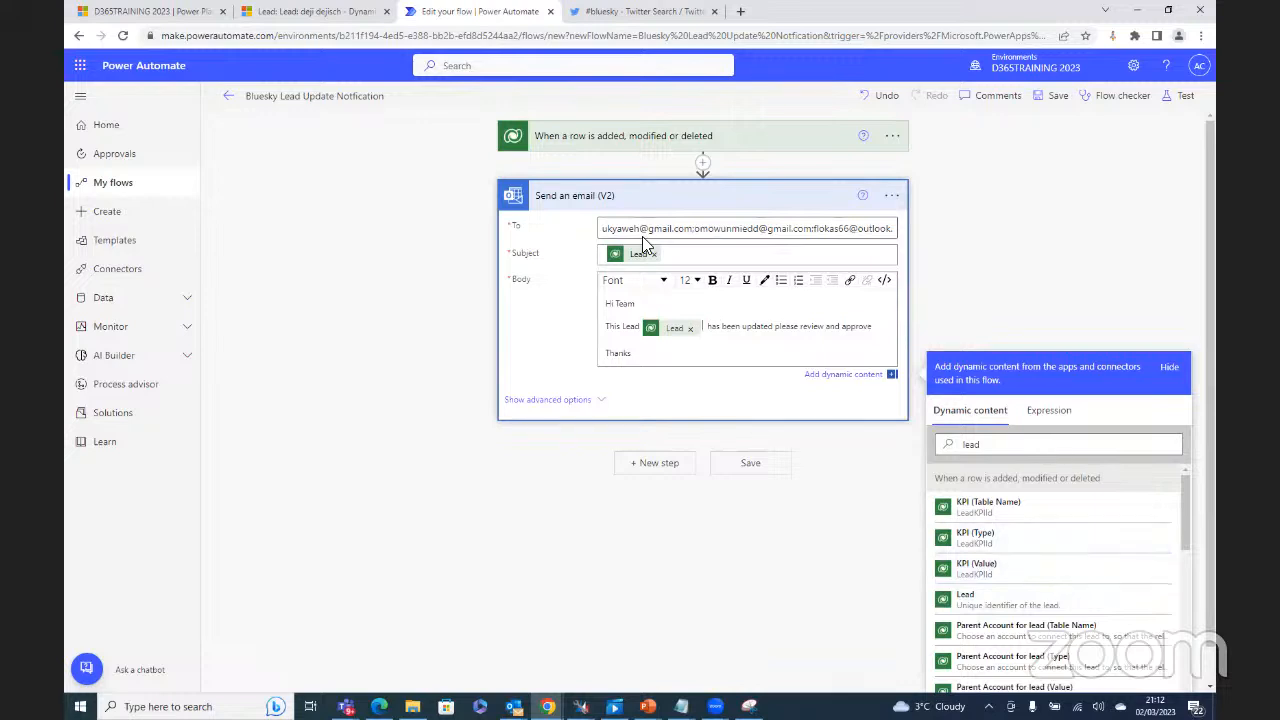
left_click(749, 467)
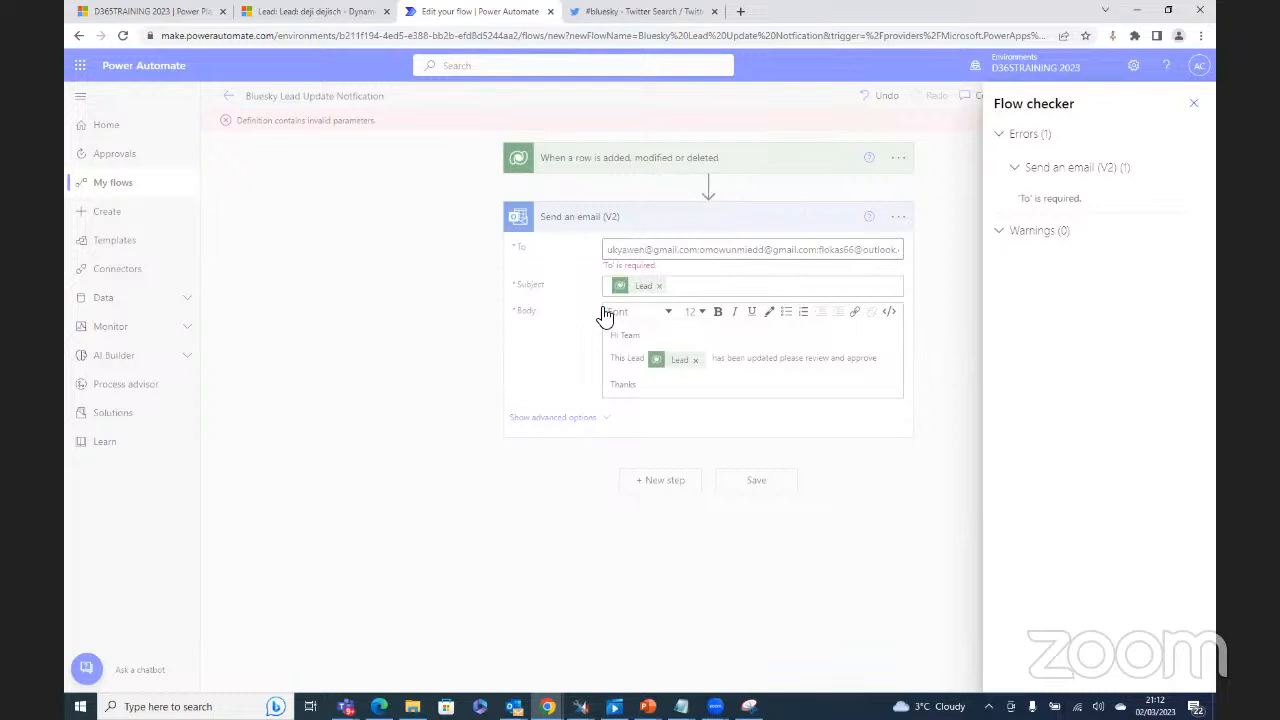
Step: Close the error list and replace the To contents with only the first recipient address
left_click(1193, 104)
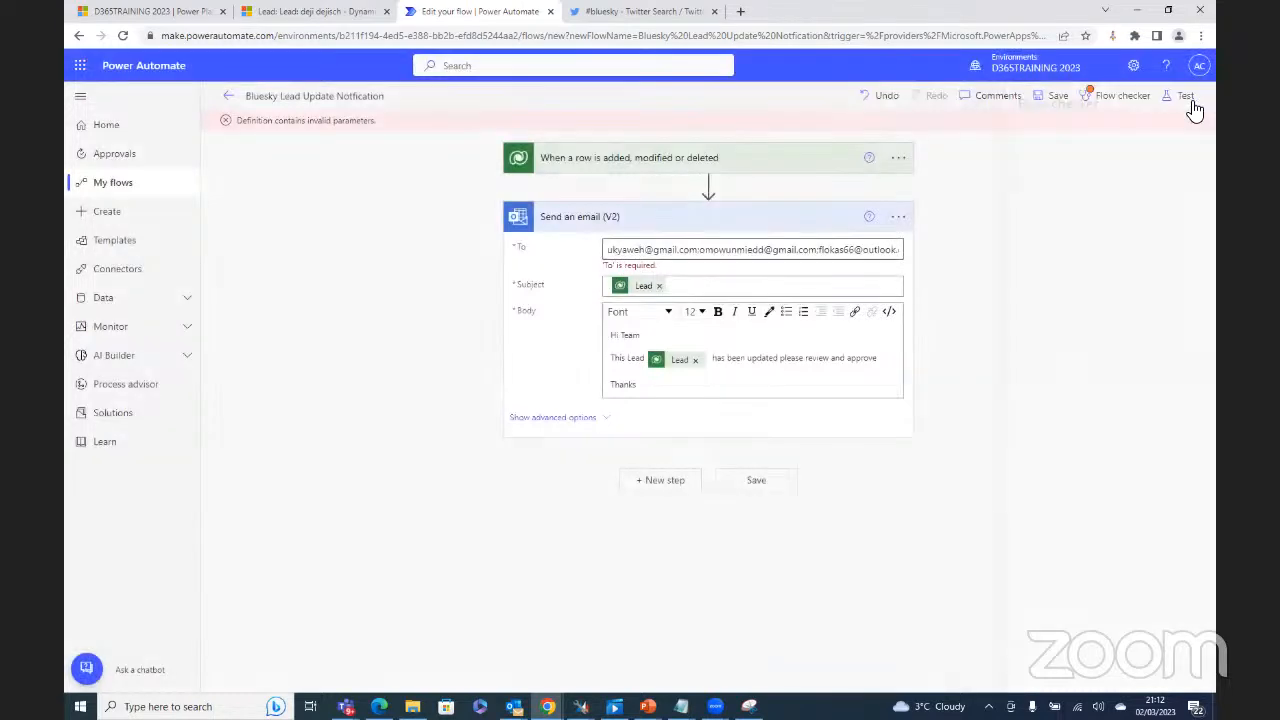
left_click(662, 254)
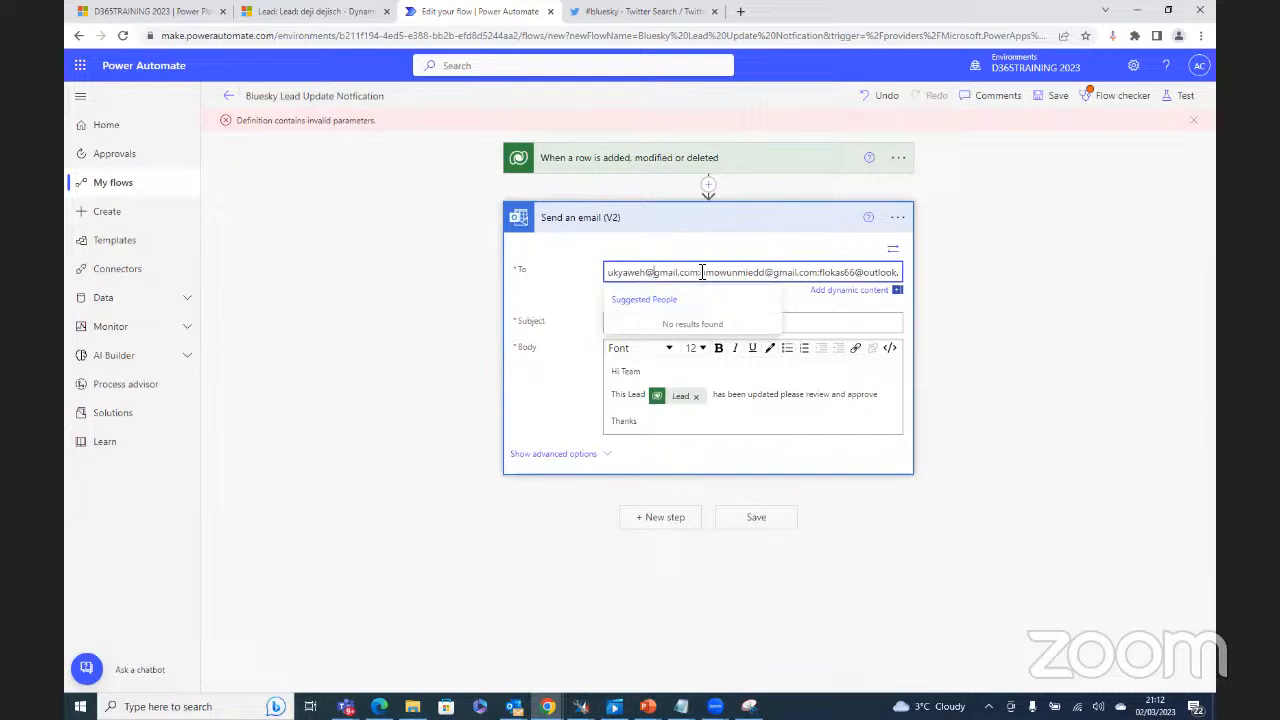
left_click_drag(610, 272, 1104, 277)
key("ctrl+v")
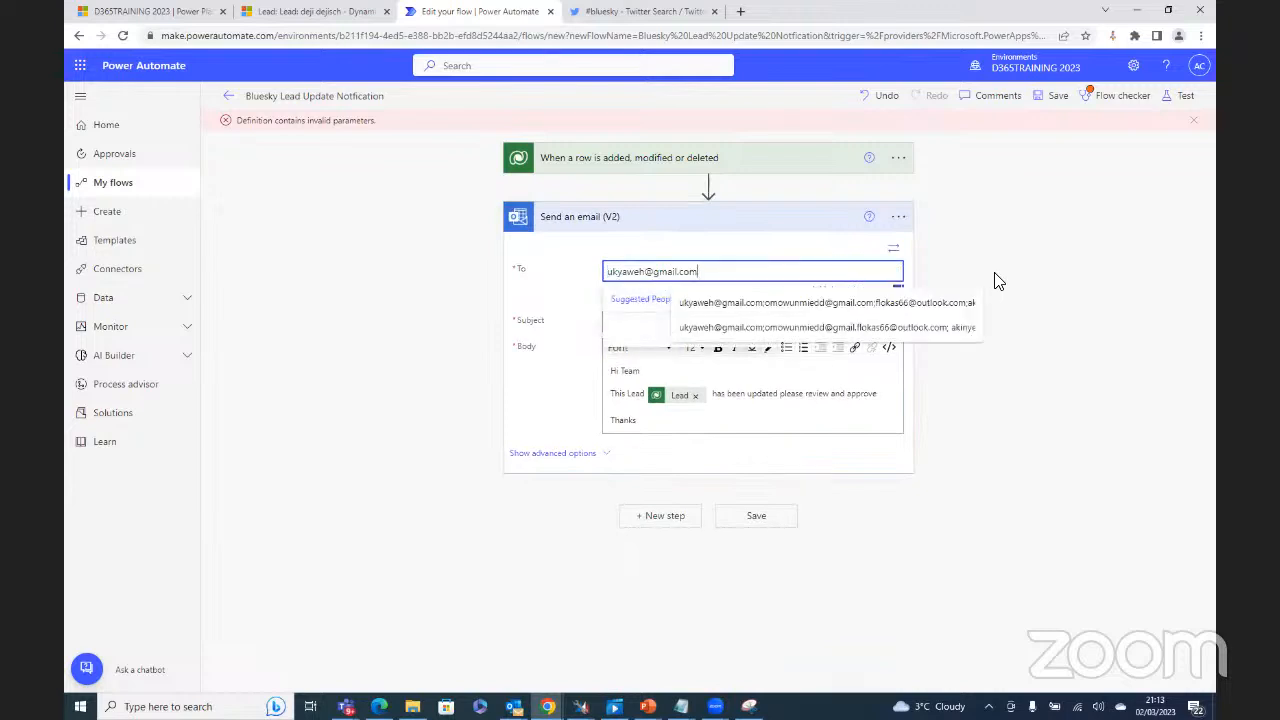
left_click(533, 296)
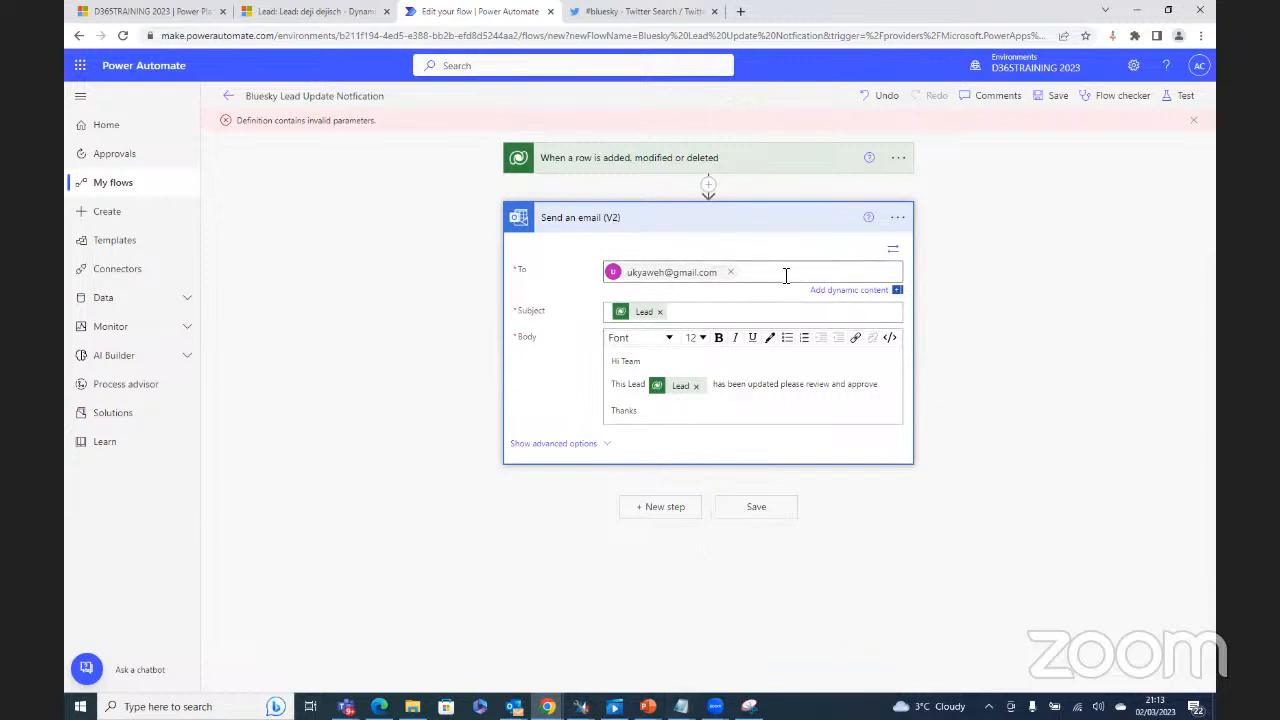
Step: Move the ErrorDetails Notepad window aside and paste the second recipient address into To
left_click(681, 706)
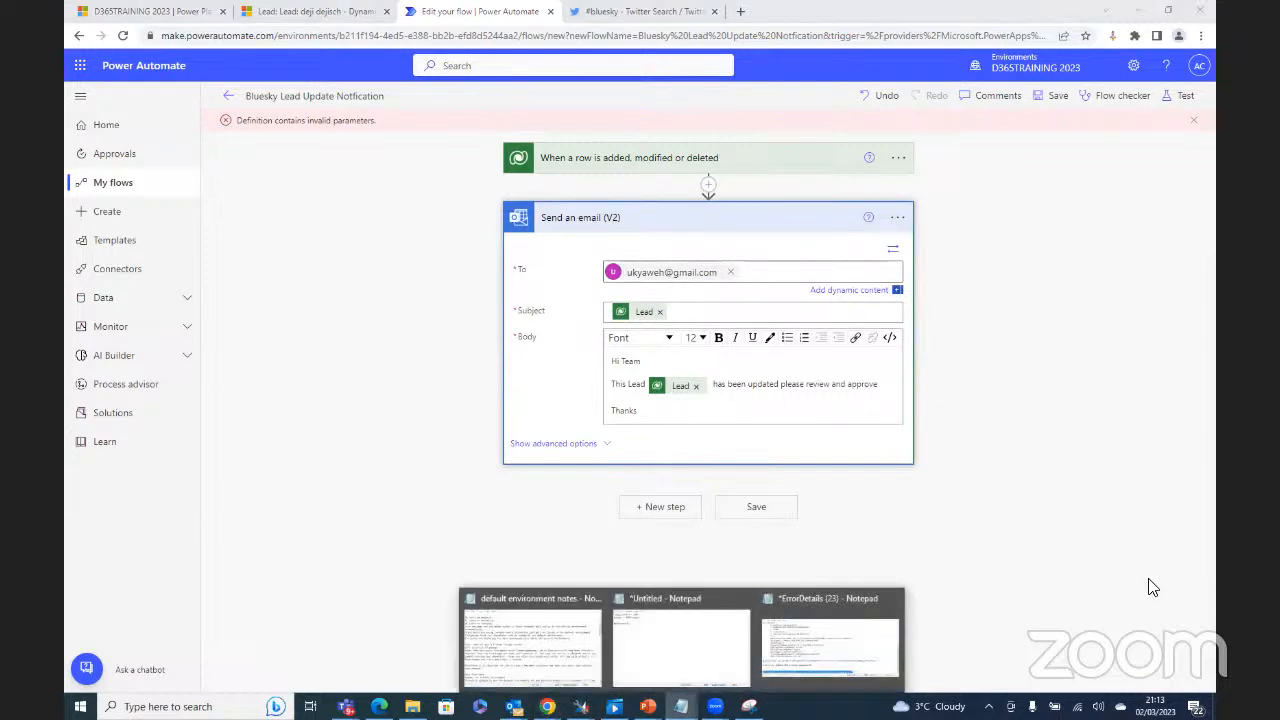
left_click(820, 656)
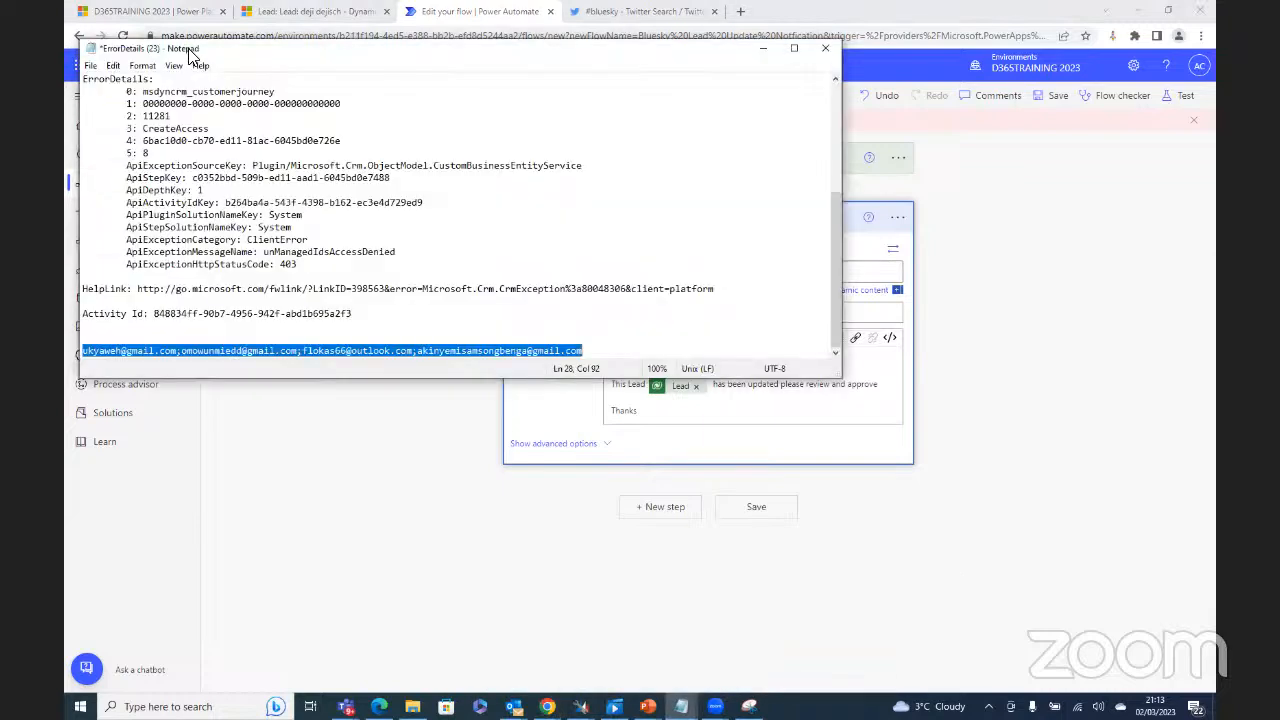
left_click_drag(189, 50, 66, 50)
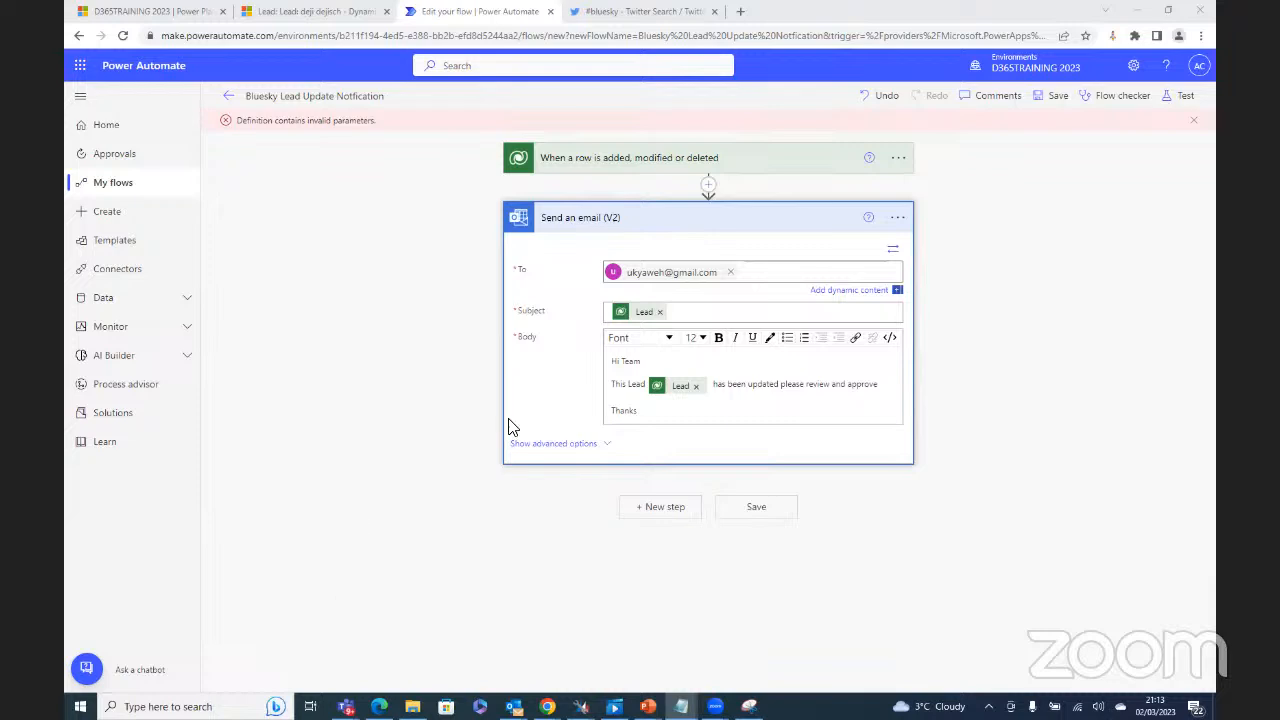
left_click(760, 272)
right_click(761, 272)
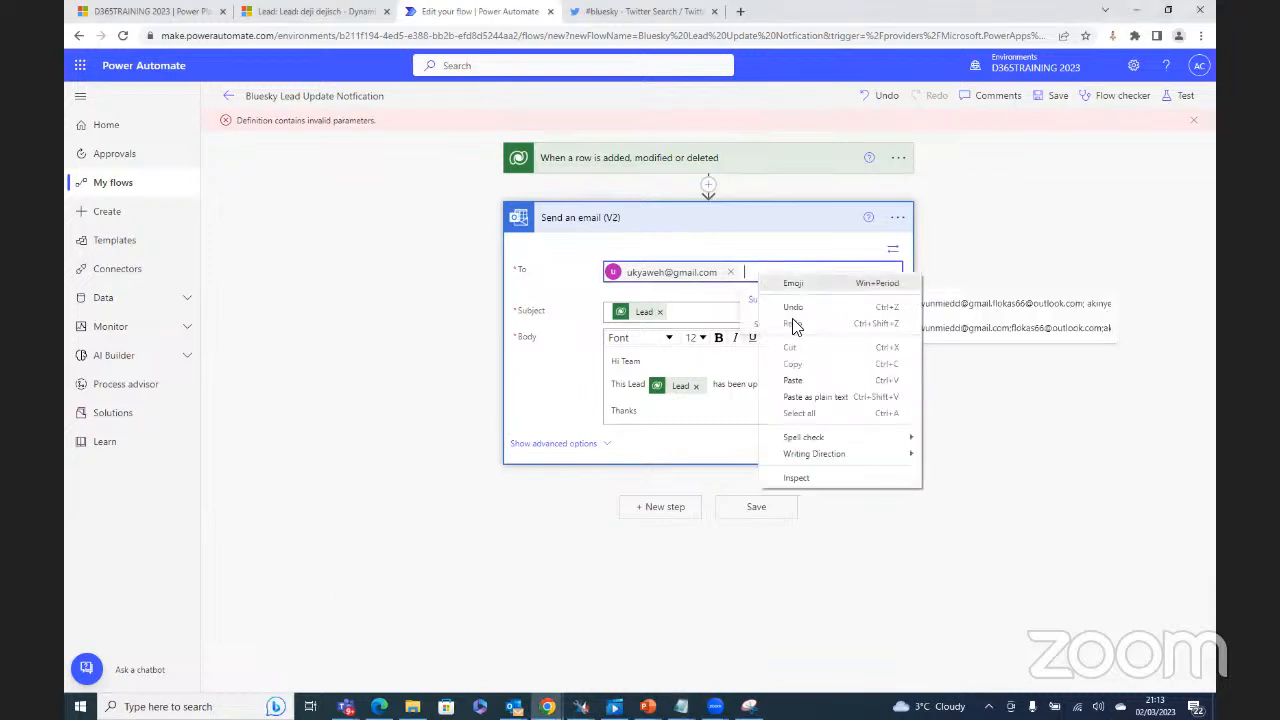
left_click(794, 380)
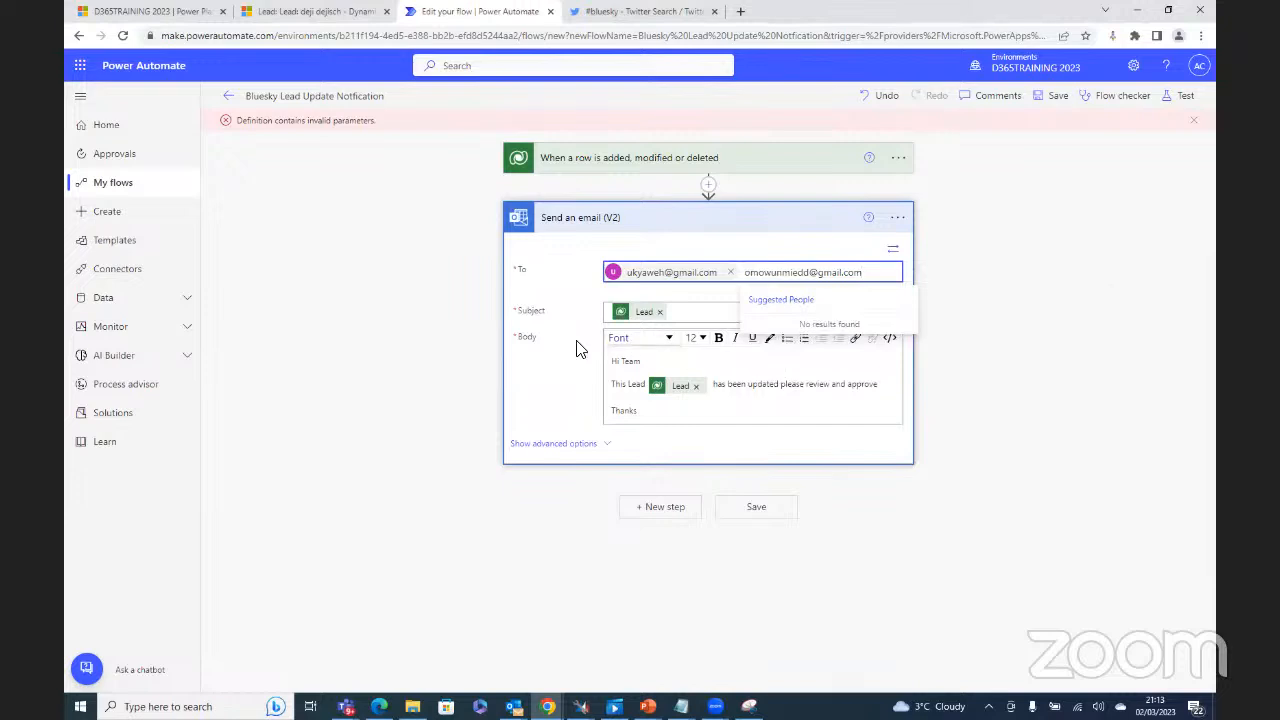
left_click(566, 374)
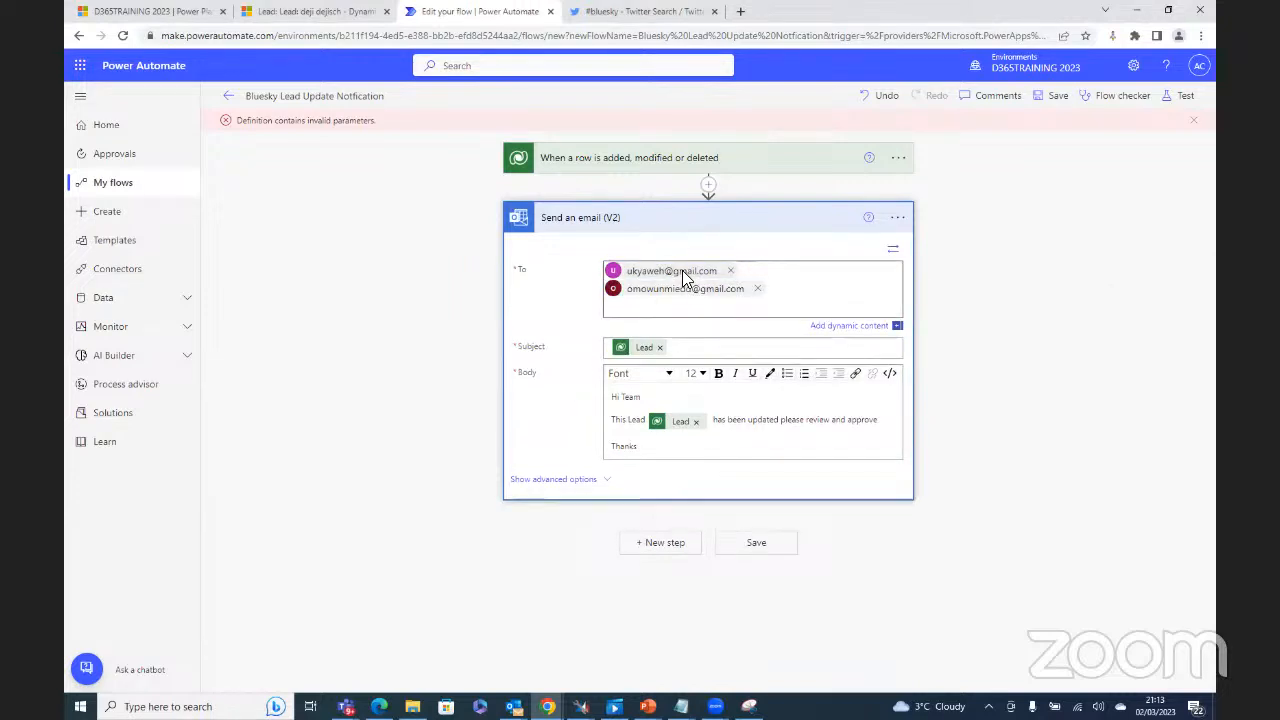
Step: Paste the third and fourth recipient addresses from Notepad into To, confirming each as a recipient
left_click(638, 305)
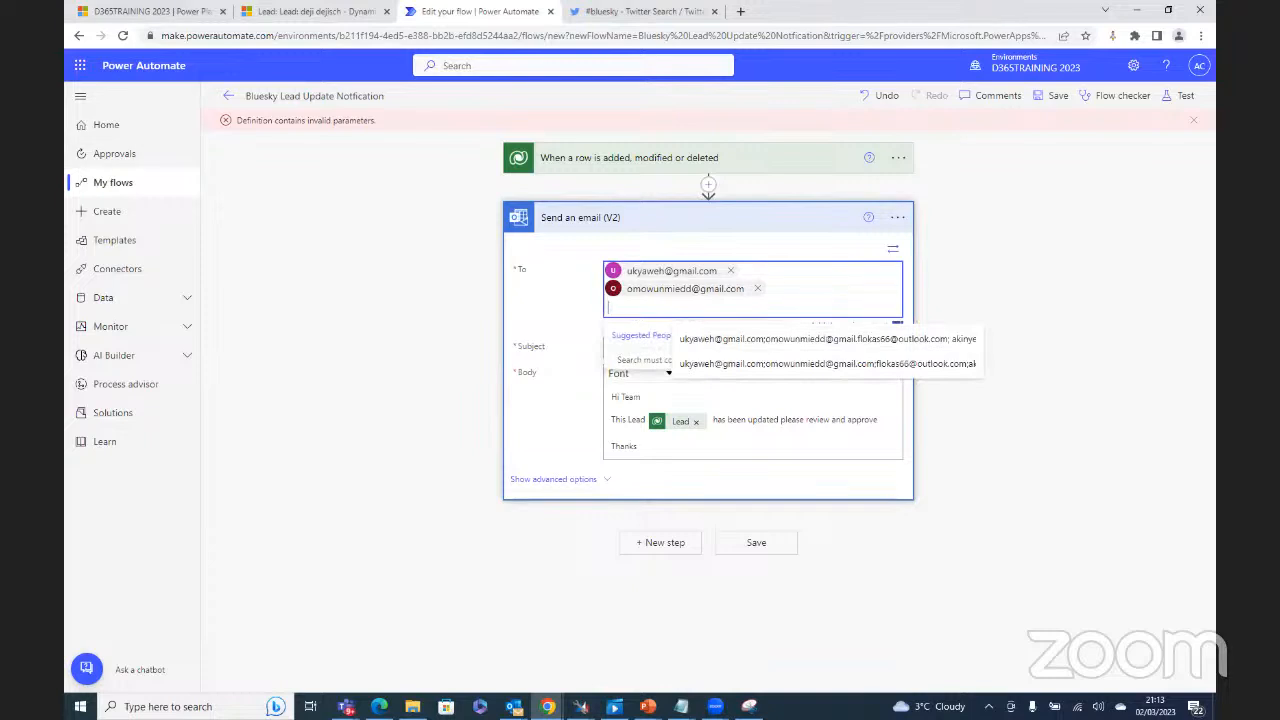
key("alt+Tab")
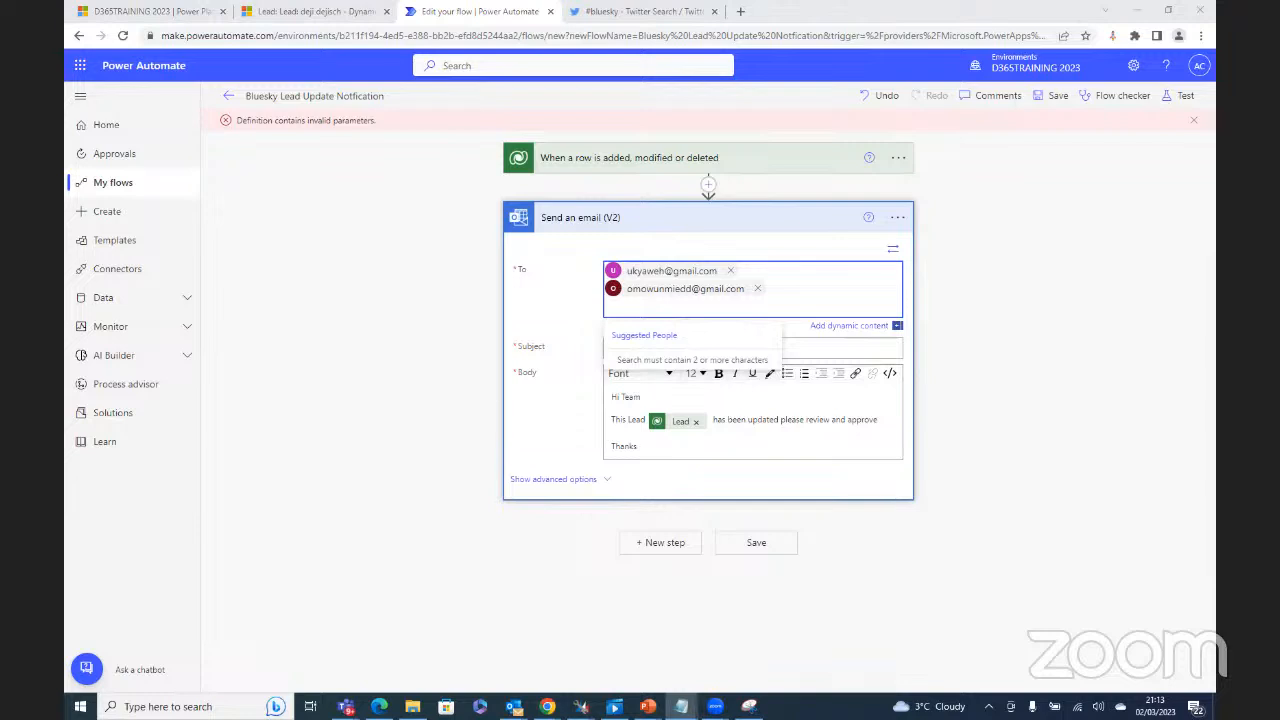
left_click(641, 311)
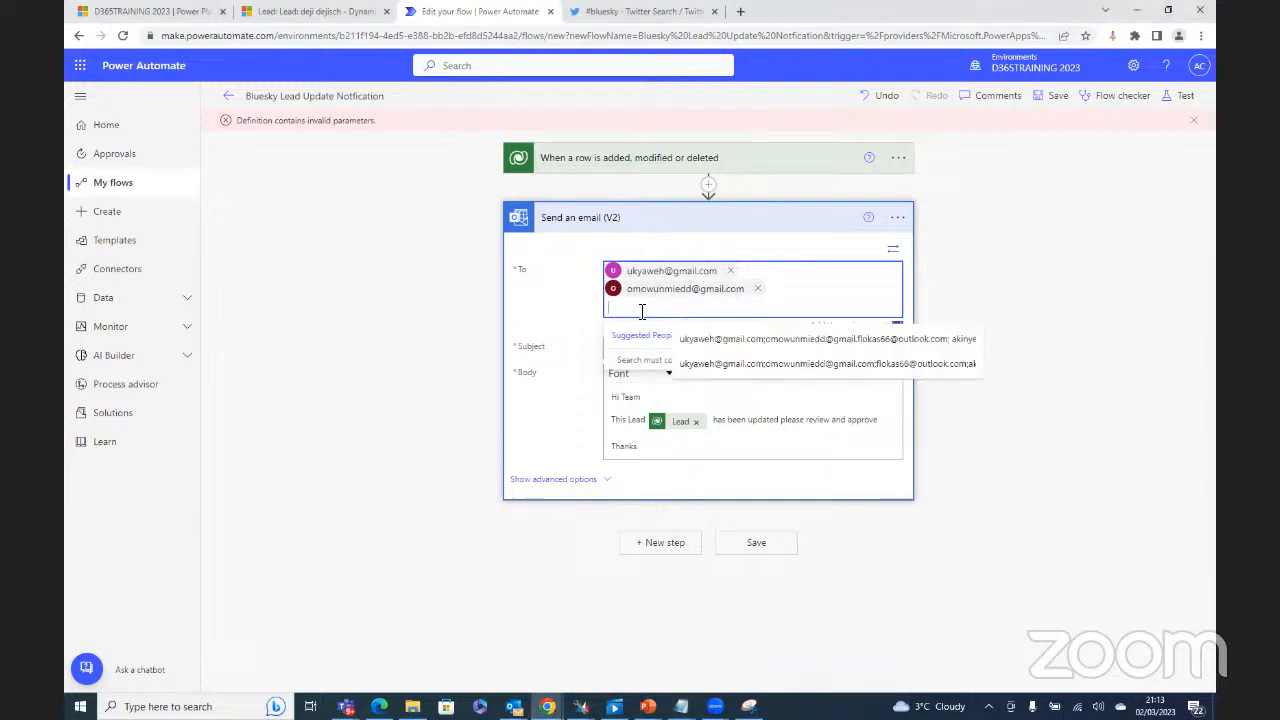
right_click(641, 311)
left_click(688, 420)
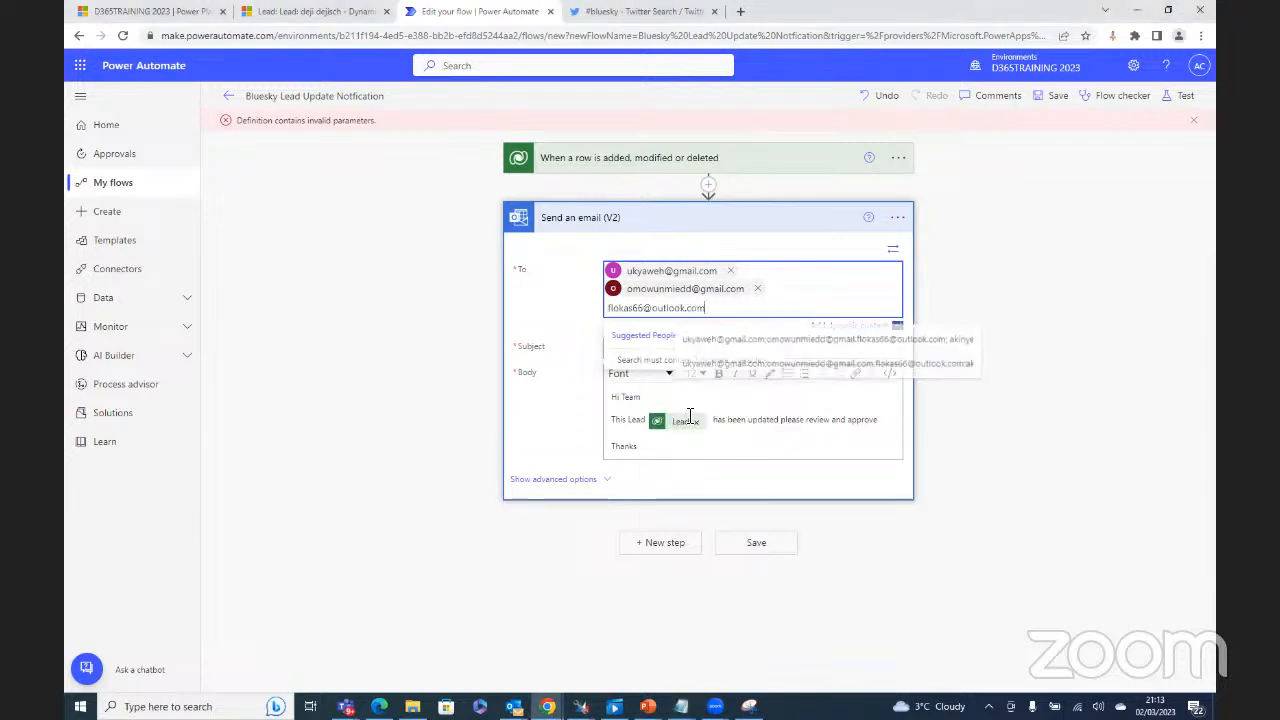
left_click(904, 312)
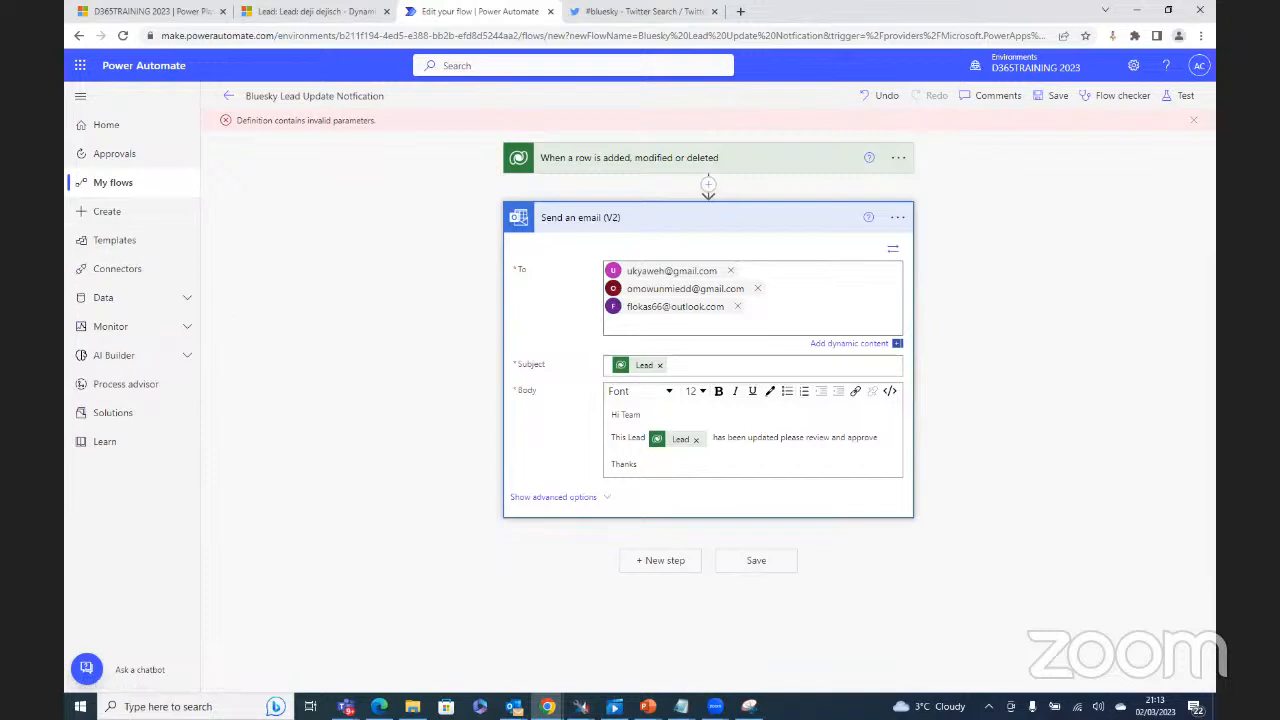
left_click(681, 706)
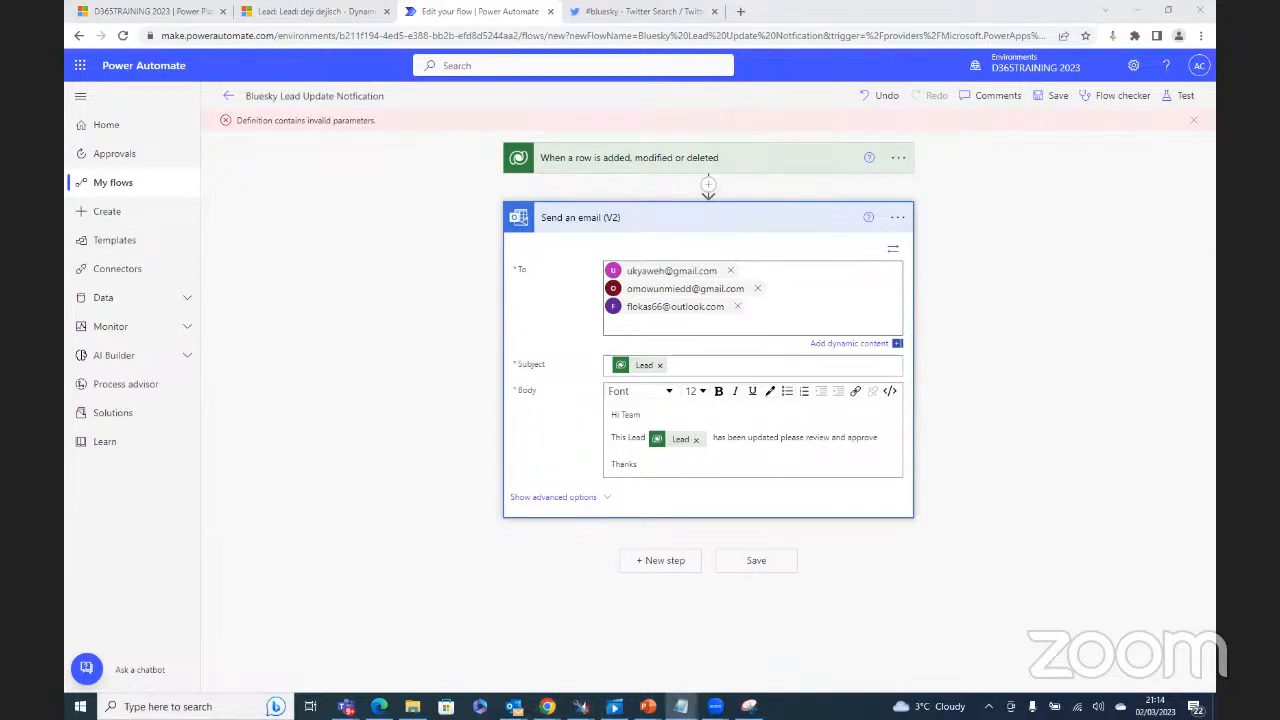
left_click(669, 324)
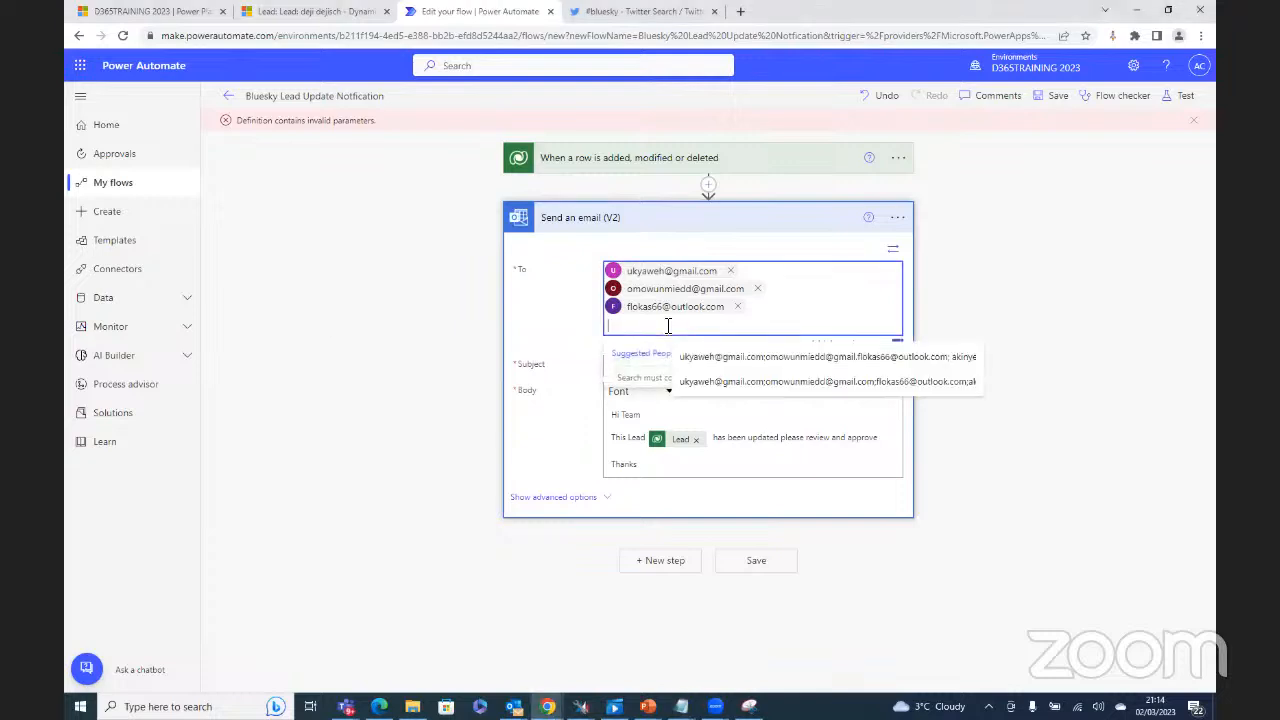
right_click(667, 328)
left_click(716, 430)
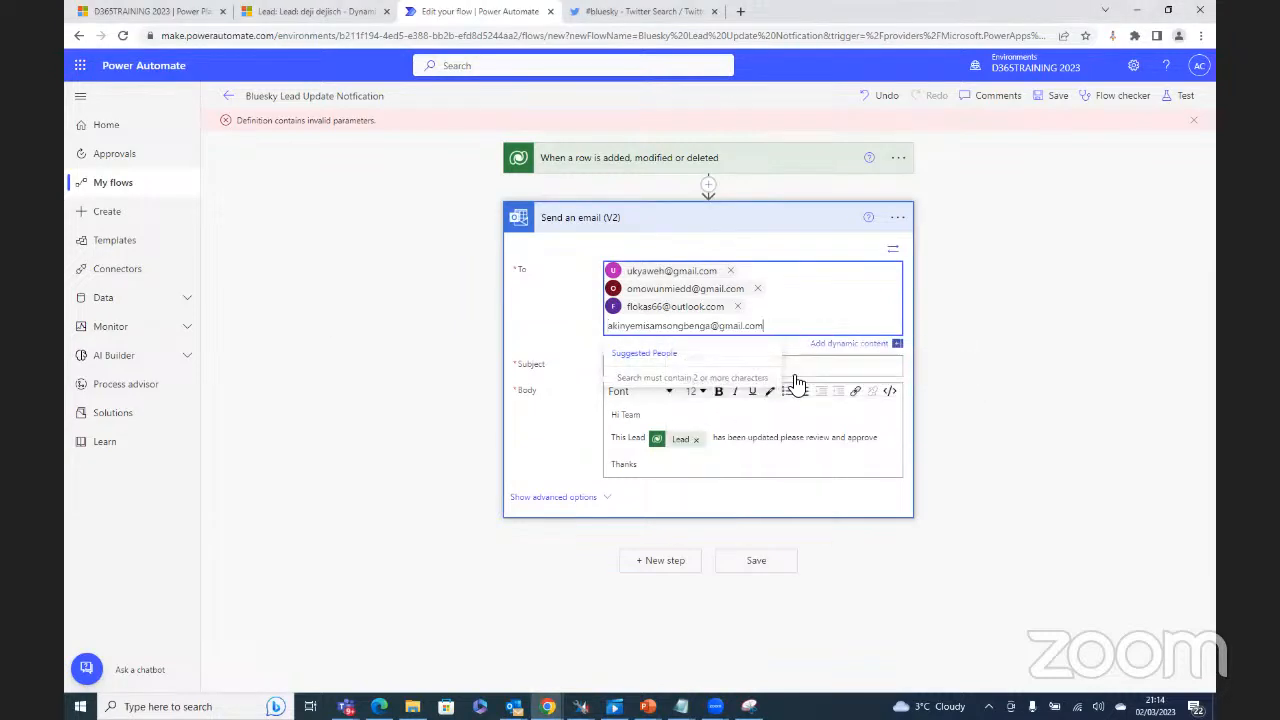
left_click(1034, 310)
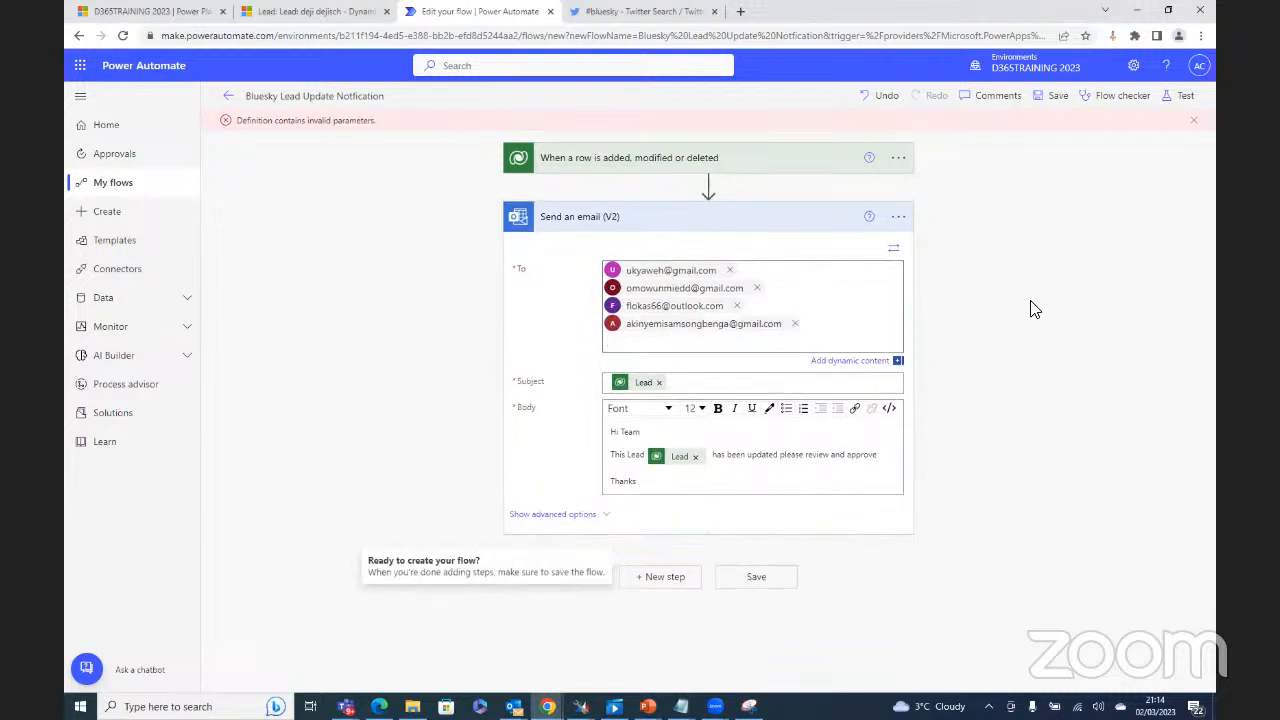
Step: Save the Bluesky Lead Update Notification flow and start a manual test run
left_click(1058, 100)
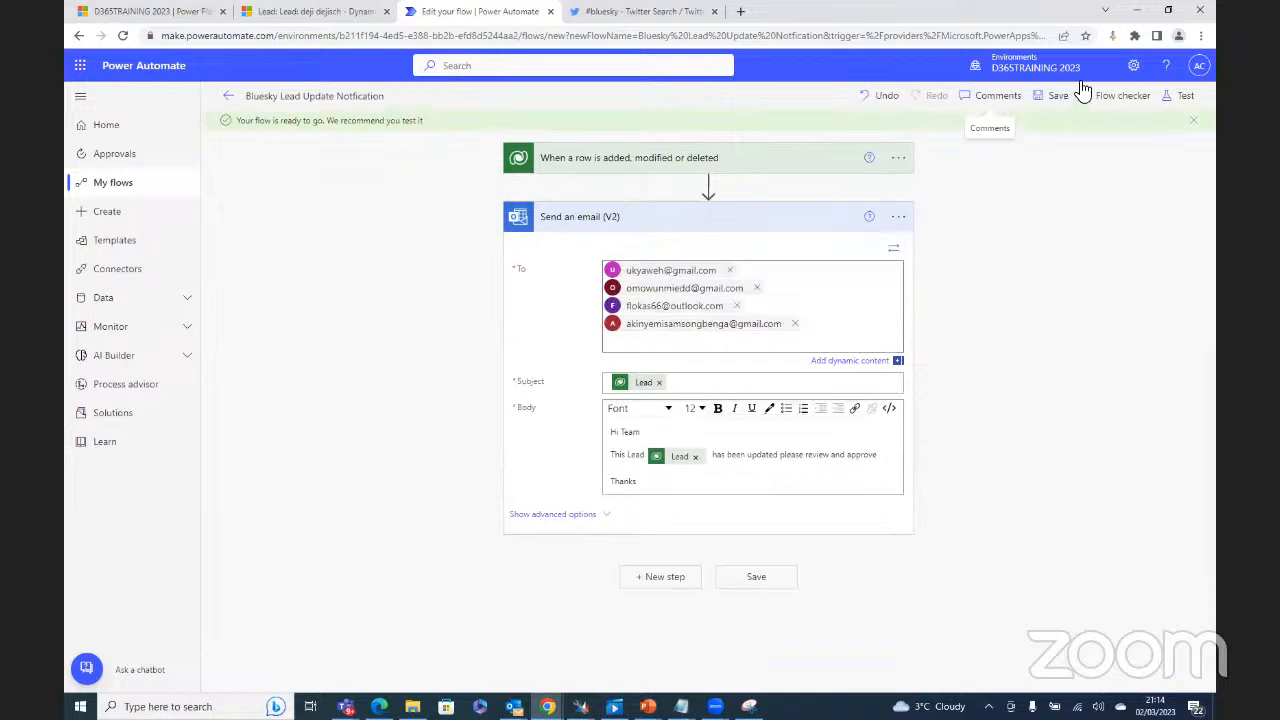
left_click(1185, 96)
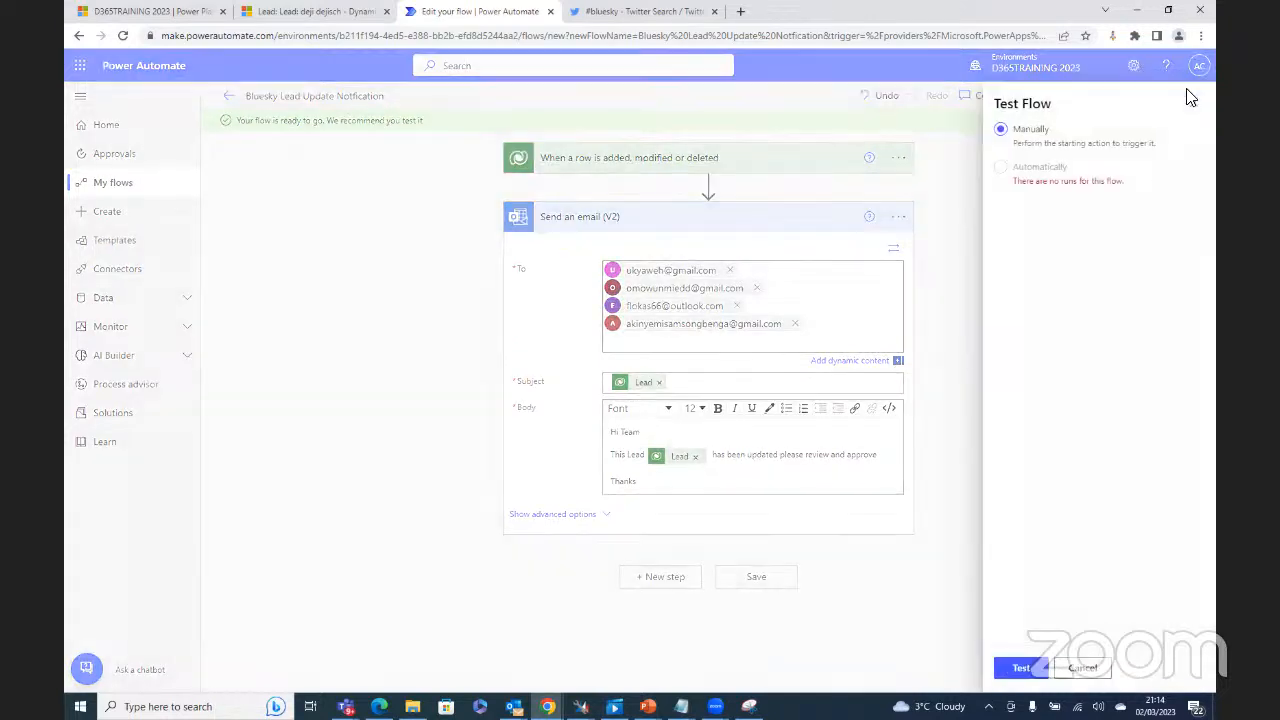
left_click(1024, 669)
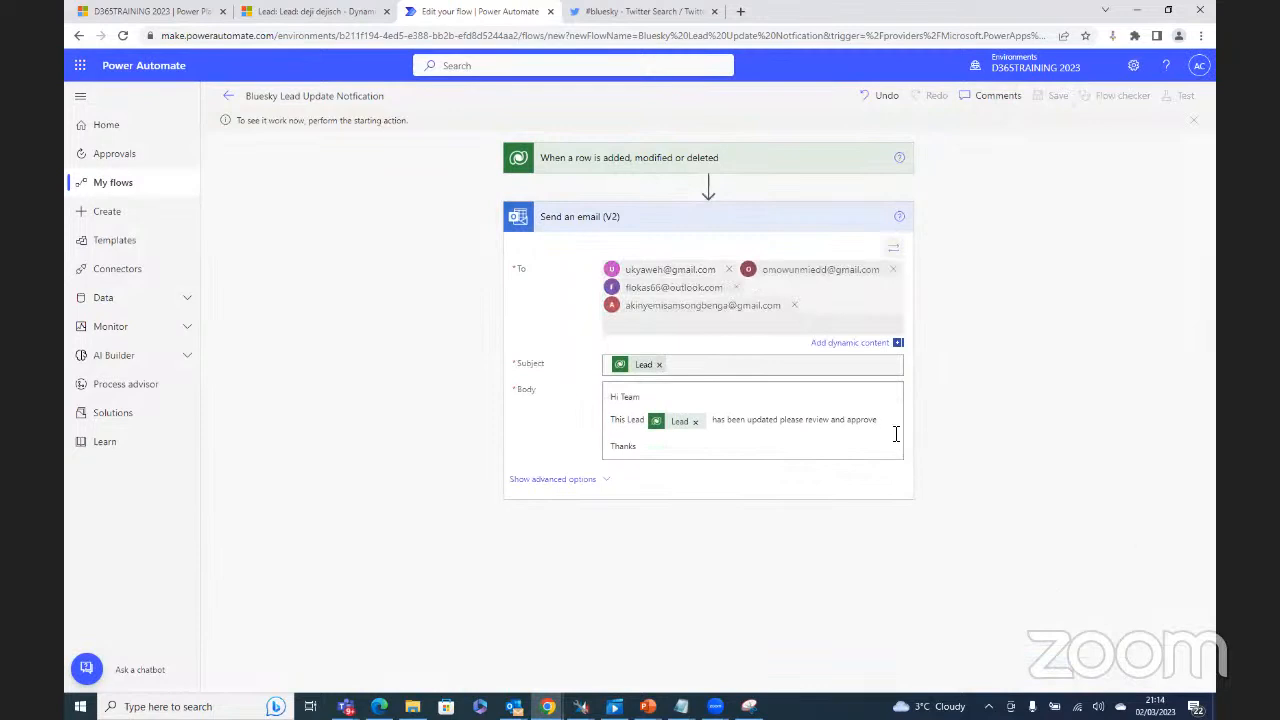
Step: Clear the test lead's Job Title in Dynamics 365 and save the record
left_click(285, 15)
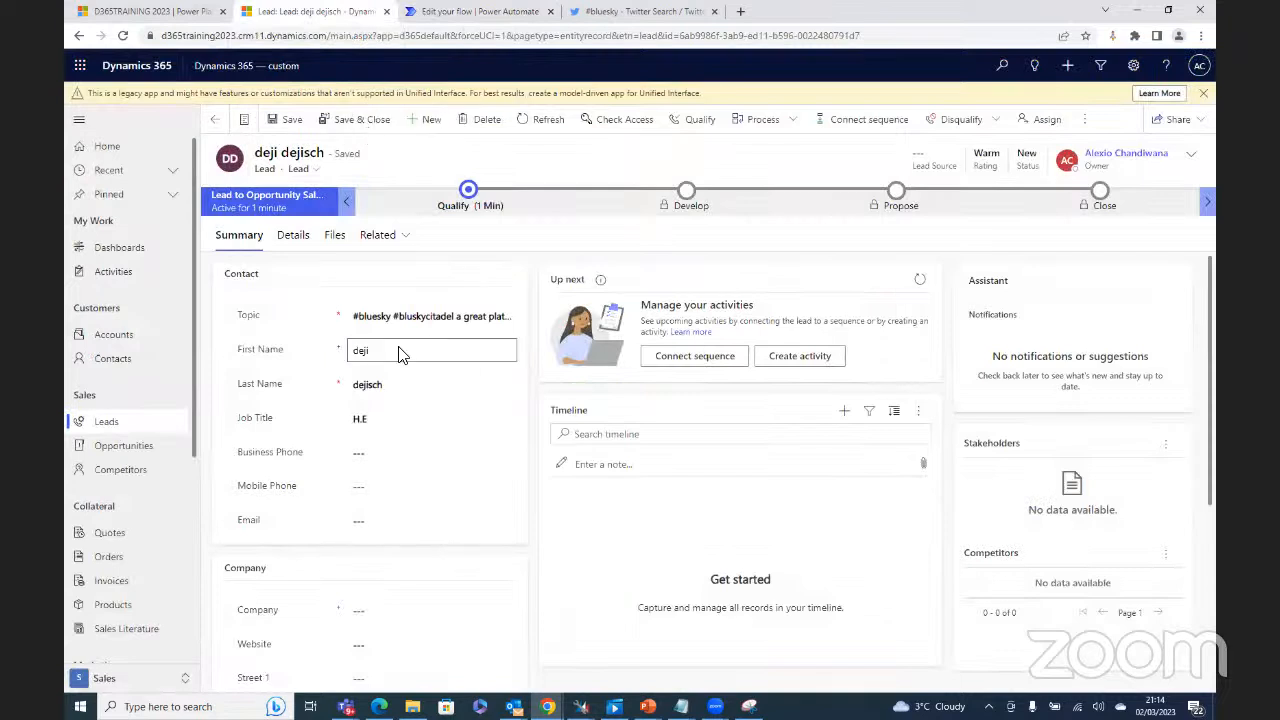
left_click(386, 419)
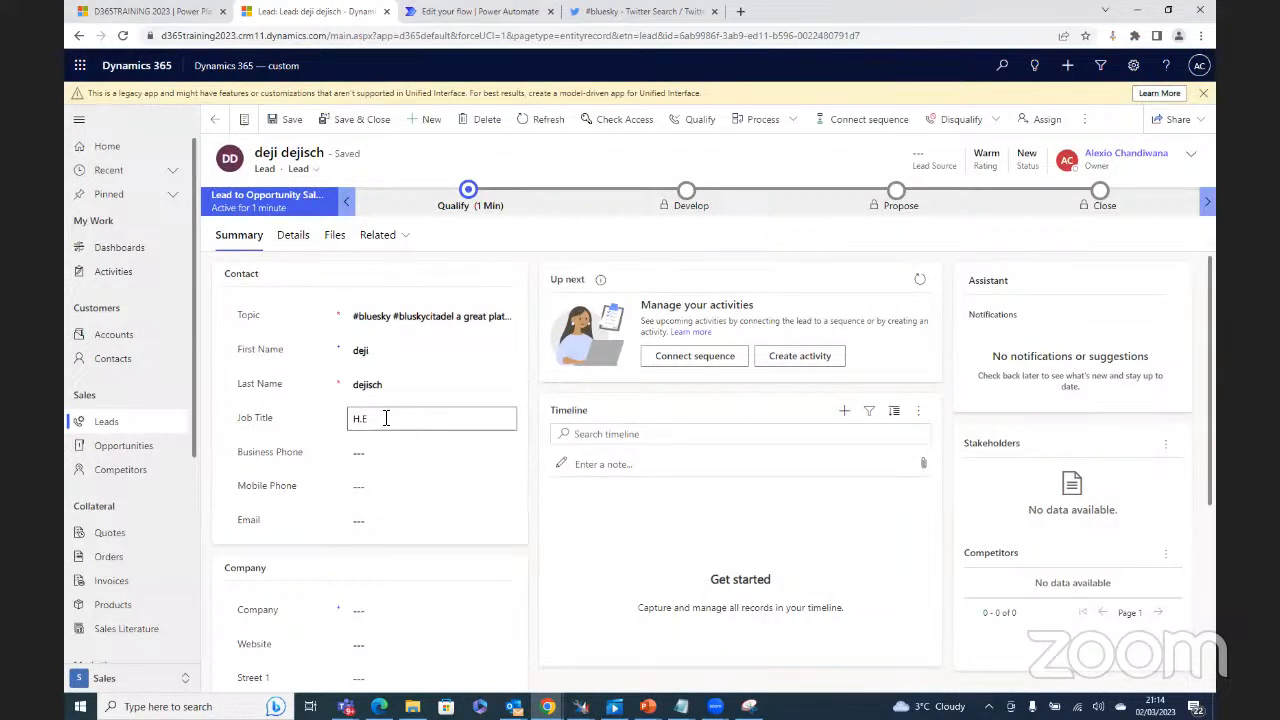
left_click(289, 124)
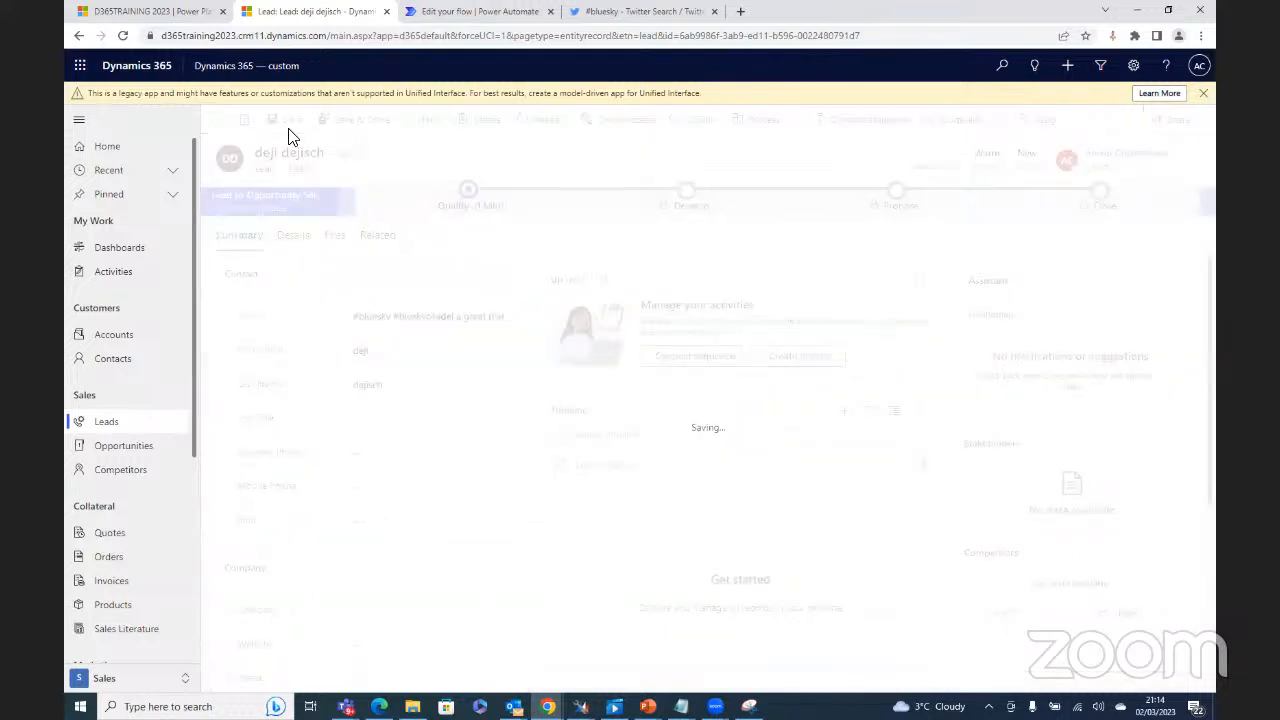
left_click(471, 11)
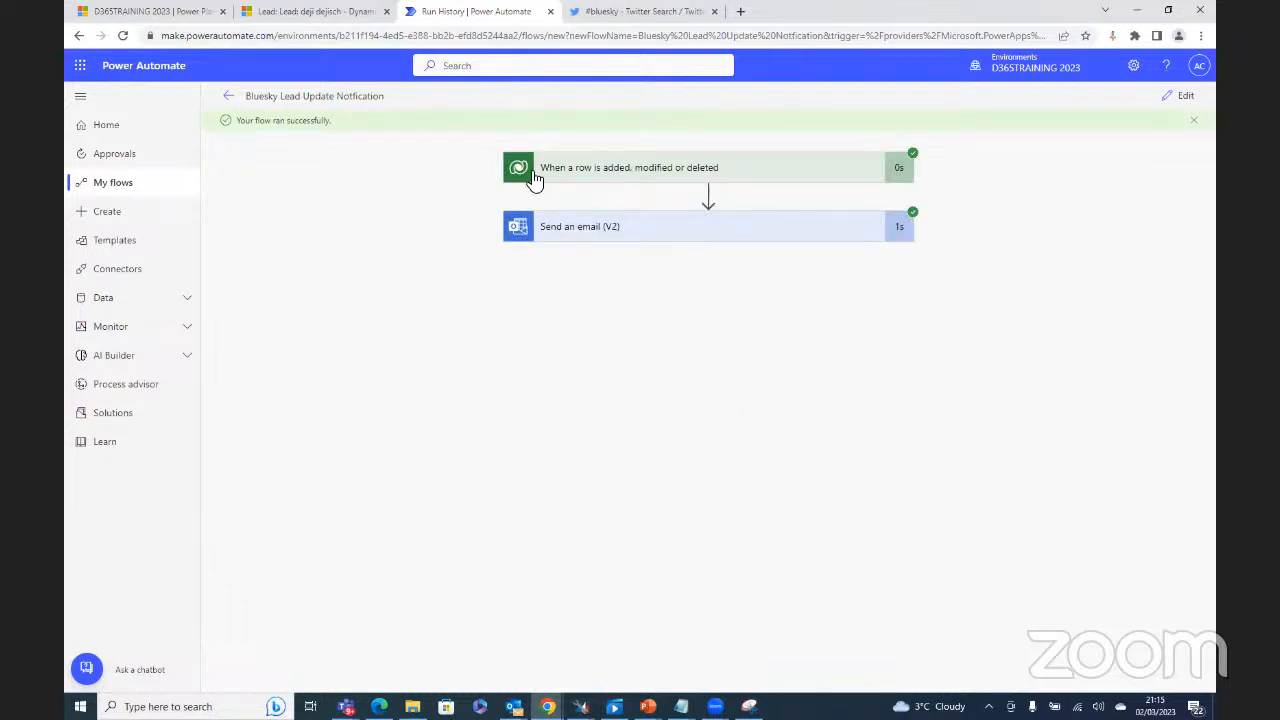
Step: Expand the Send an email (V2) and trigger run details to review their inputs and outputs
left_click(645, 237)
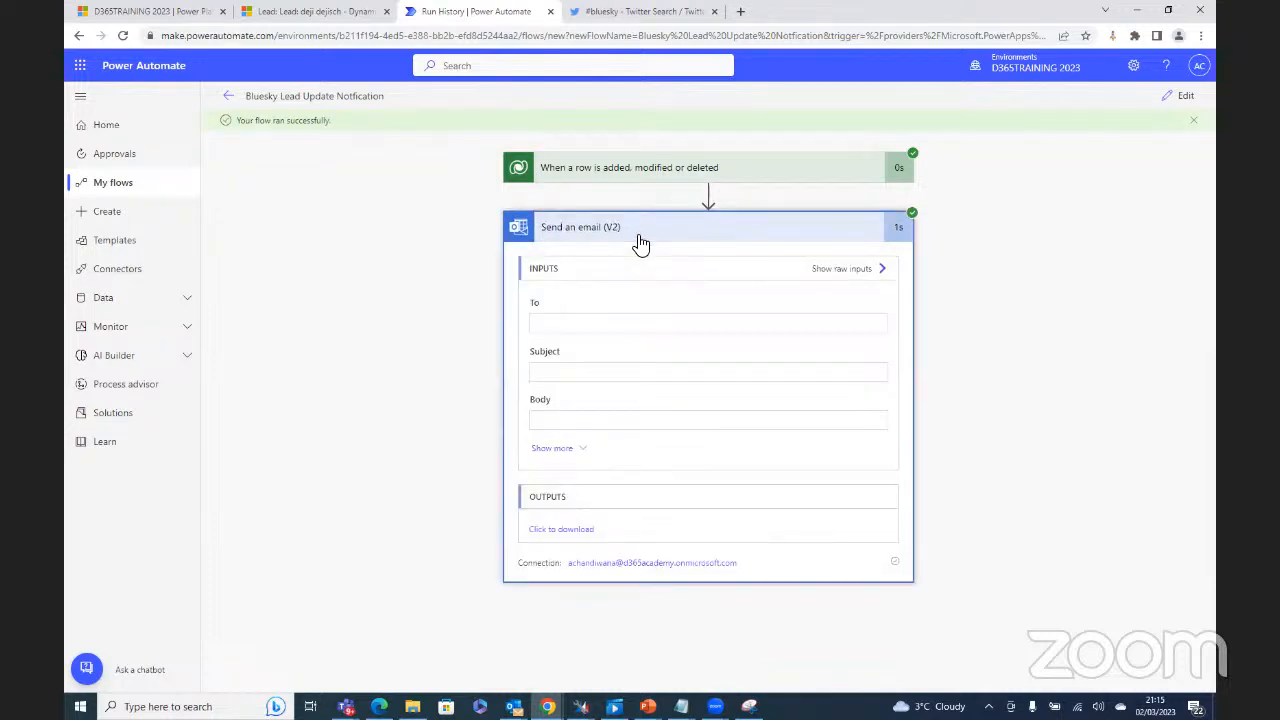
left_click(622, 167)
scroll(806, 510, "down", 5)
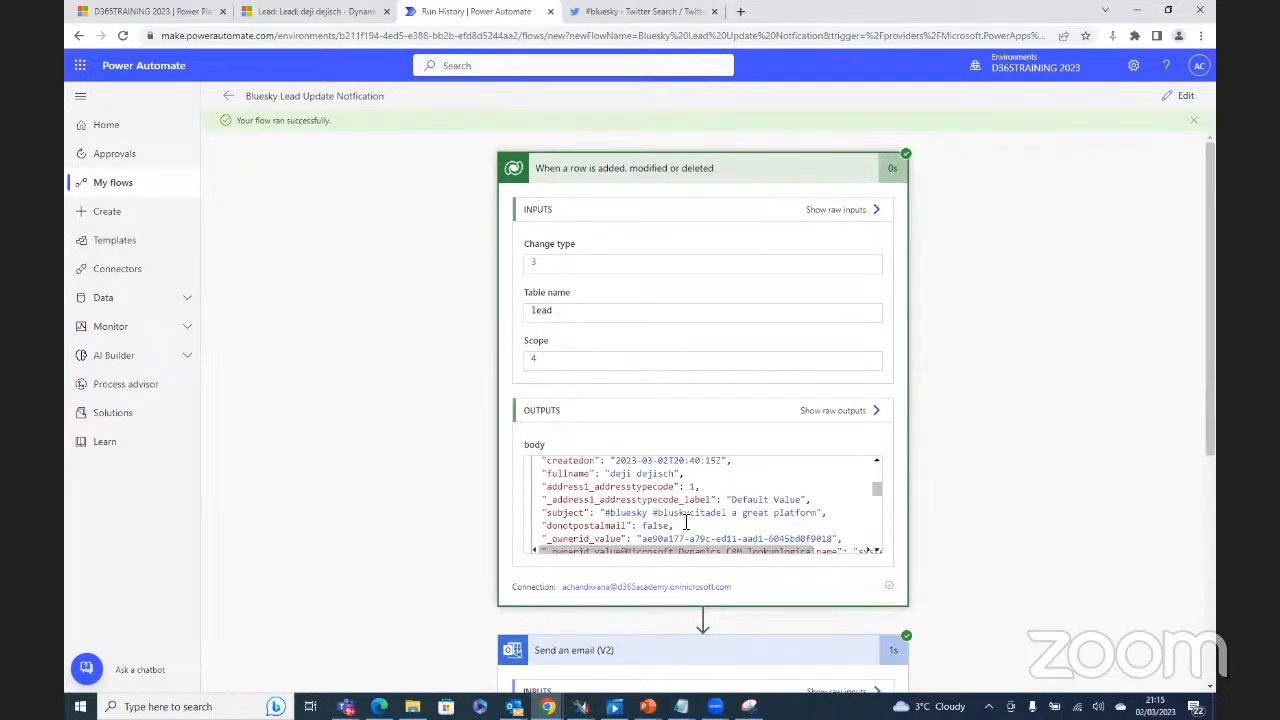
scroll(678, 522, "down", 1)
scroll(677, 515, "up", 1)
scroll(712, 494, "down", 2)
scroll(712, 494, "down", 2)
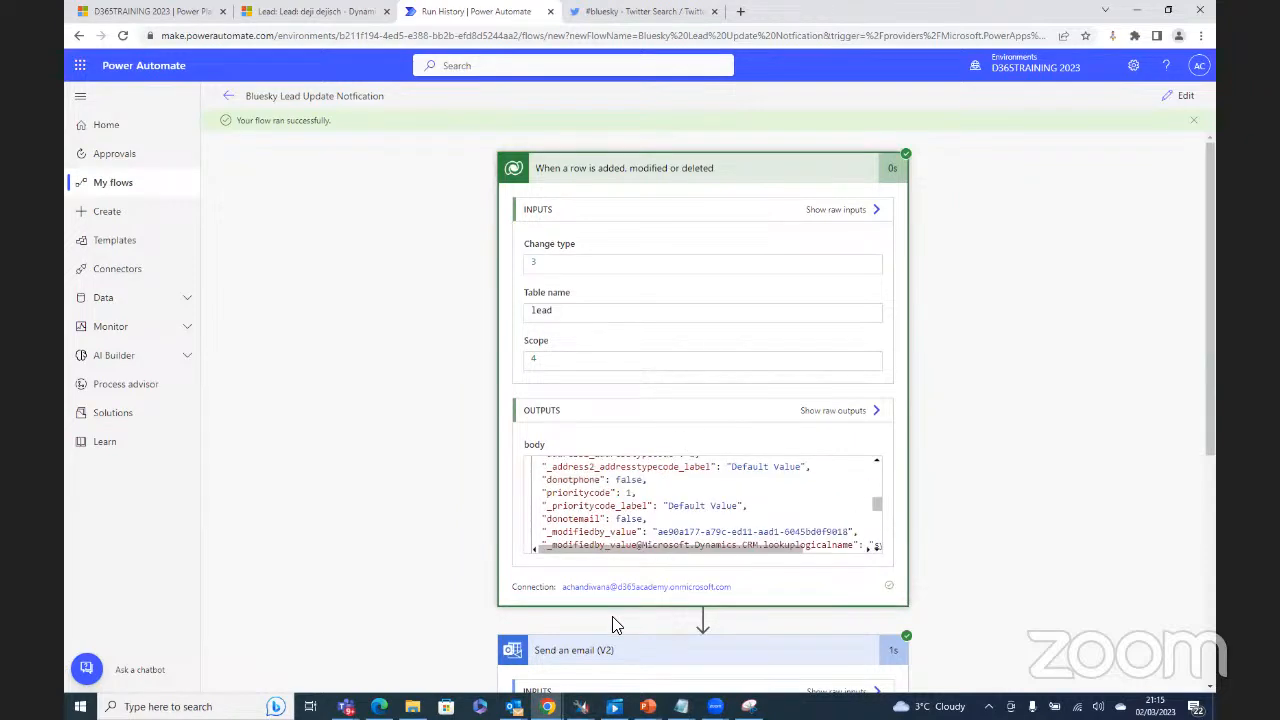
scroll(477, 591, "down", 3)
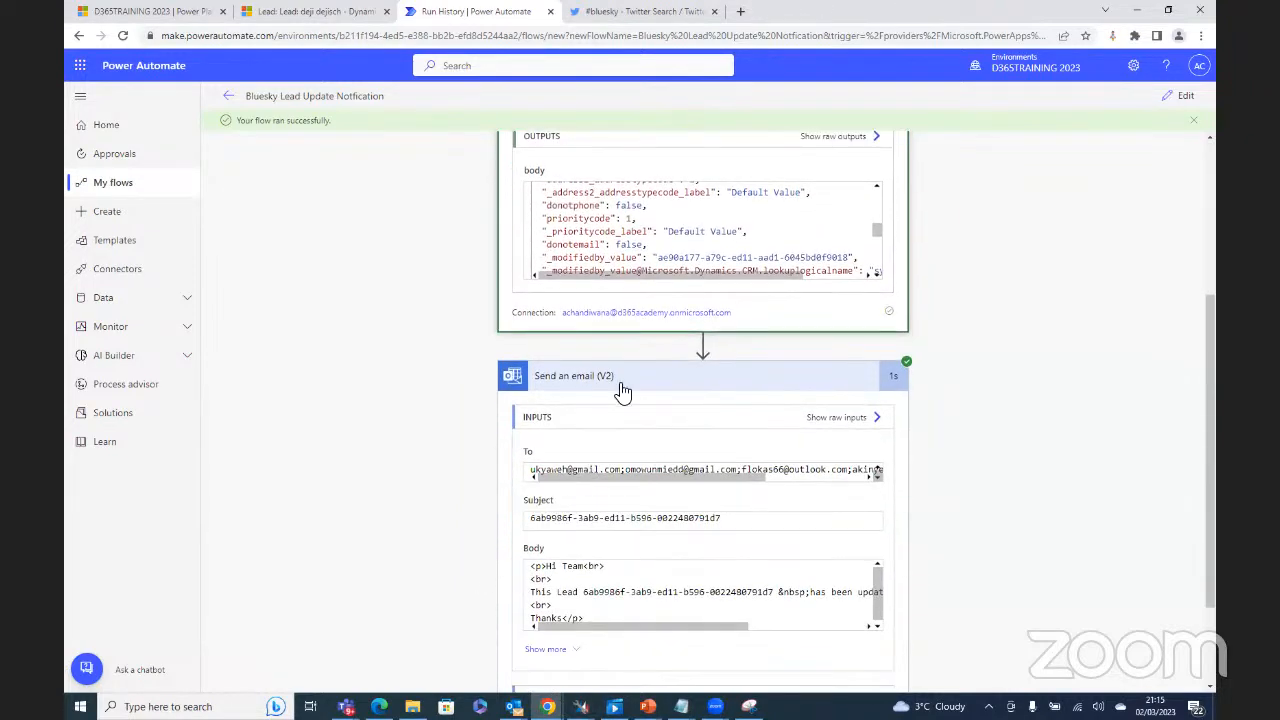
Step: Collapse the email step's details and scroll through the trigger's lead data outputs
left_click(622, 388)
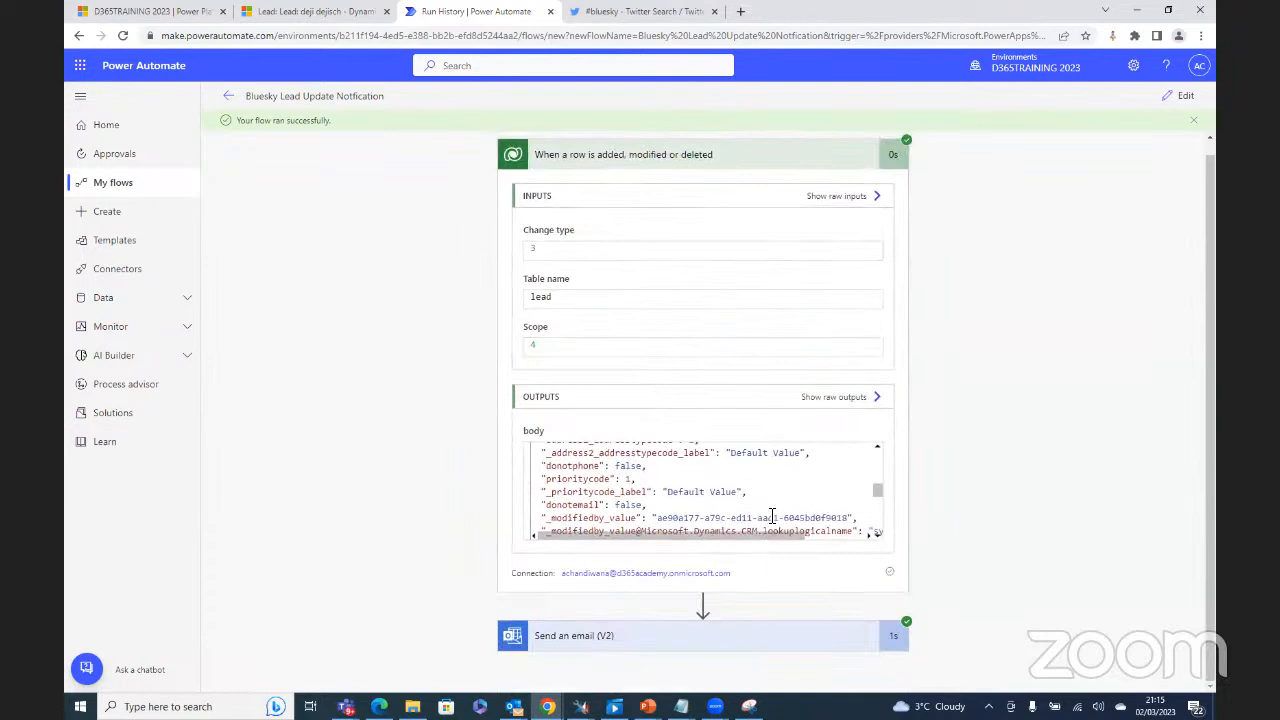
scroll(778, 508, "down", 5)
scroll(778, 508, "down", 2)
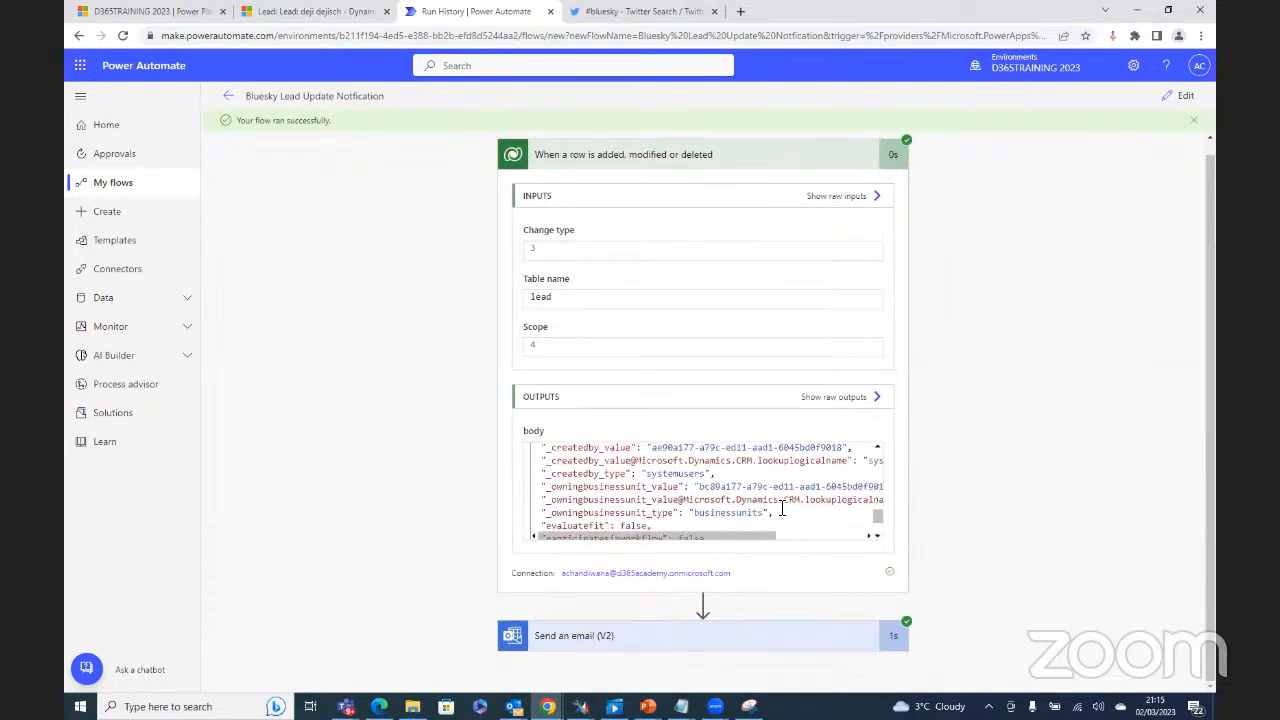
scroll(780, 505, "down", 5)
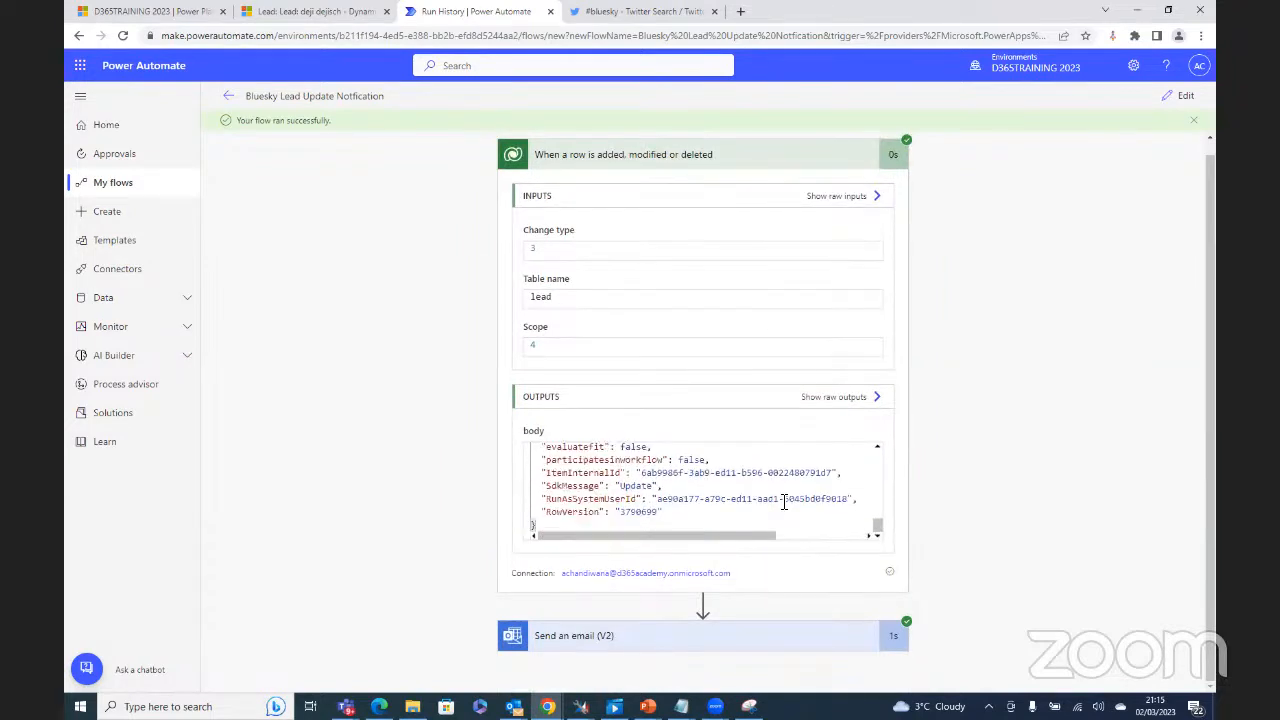
left_click(836, 400)
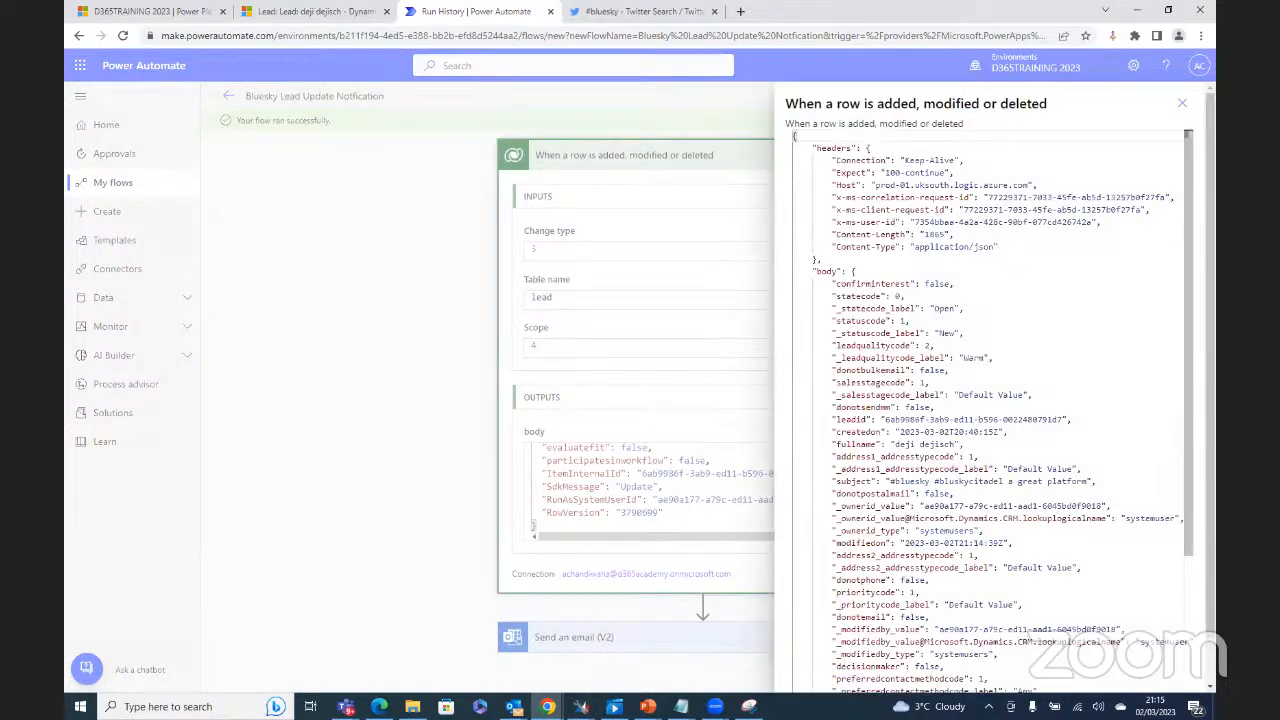
Step: Scroll through the trigger's raw JSON output to the lead fields such as donotbulkemail
left_click_drag(1184, 148, 1204, 318)
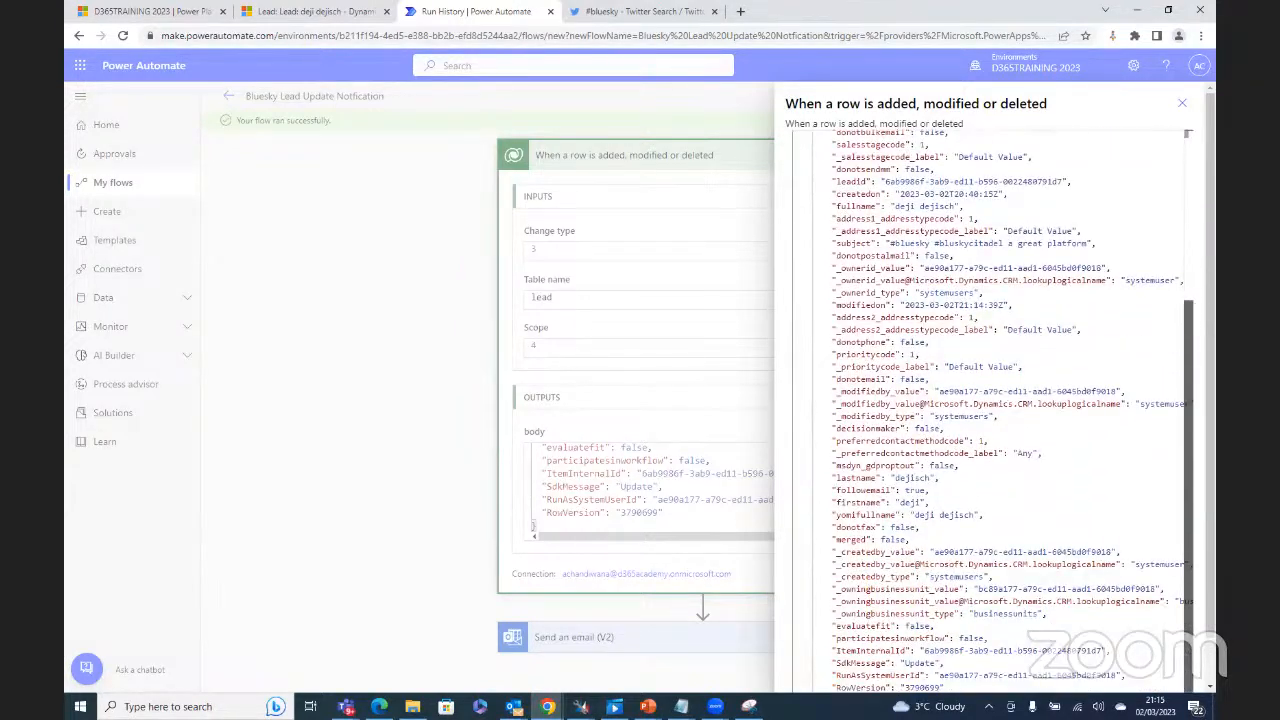
left_click_drag(1210, 479, 1172, 137)
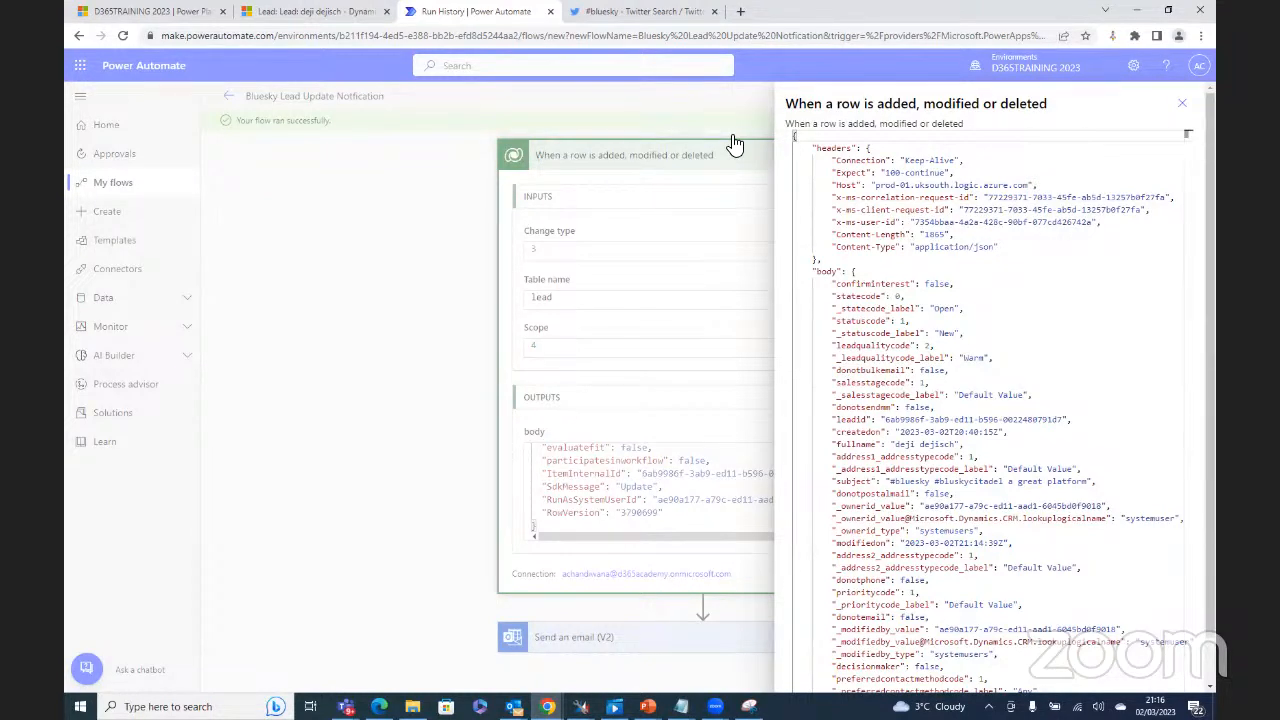
left_click(840, 372)
Step: Select the donotbulkemail field, close raw outputs, and open the failed 09:07 PM run
left_click_drag(872, 370, 903, 369)
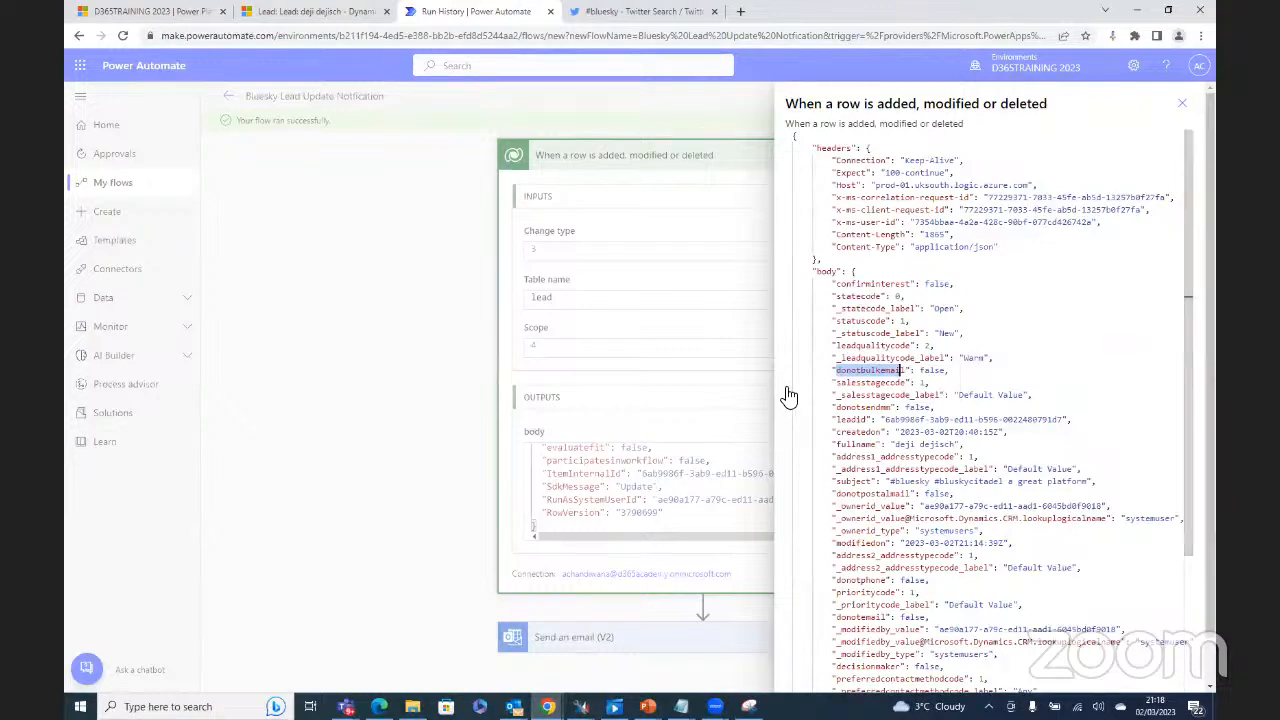
scroll(1150, 385, "down", 1)
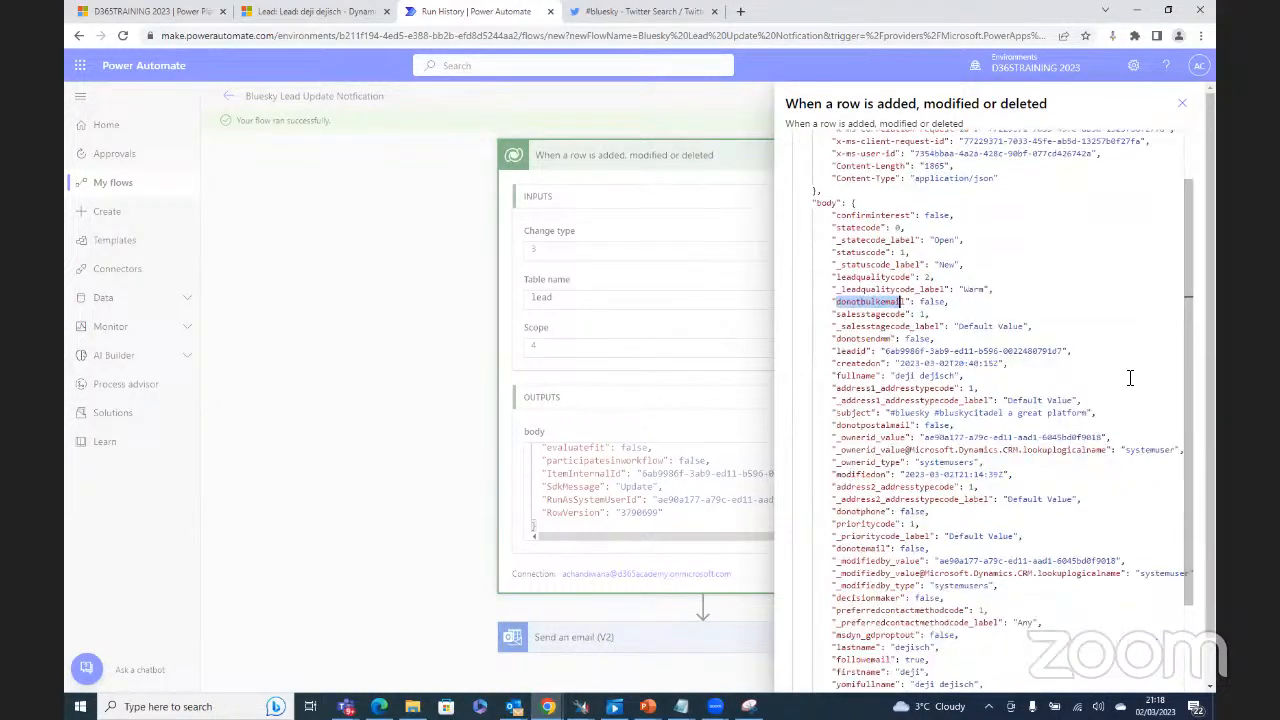
left_click(1183, 106)
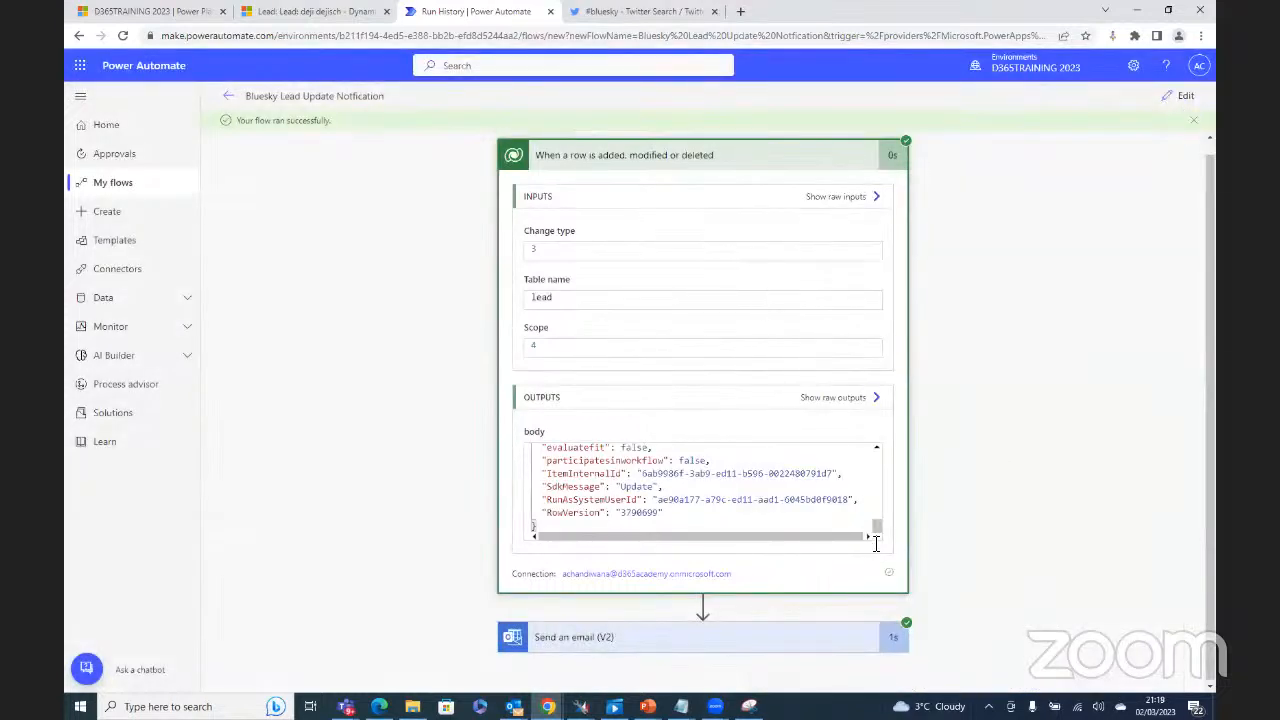
left_click(230, 101)
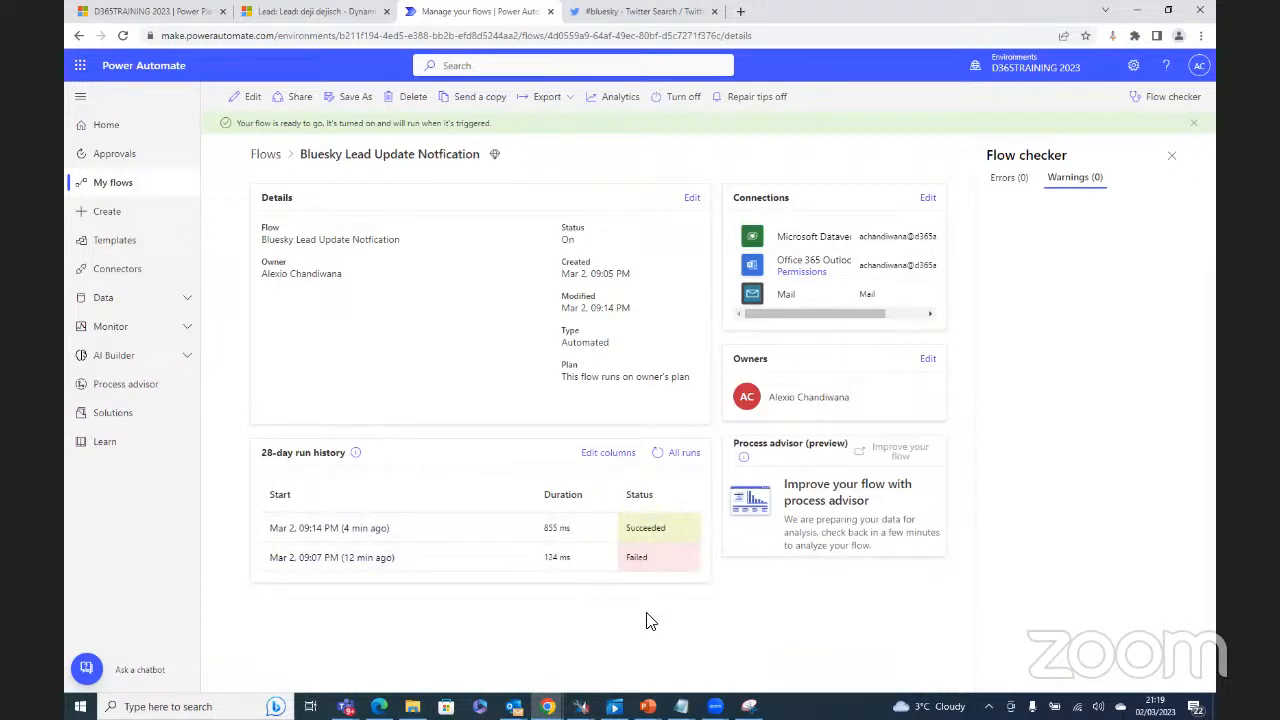
left_click(340, 558)
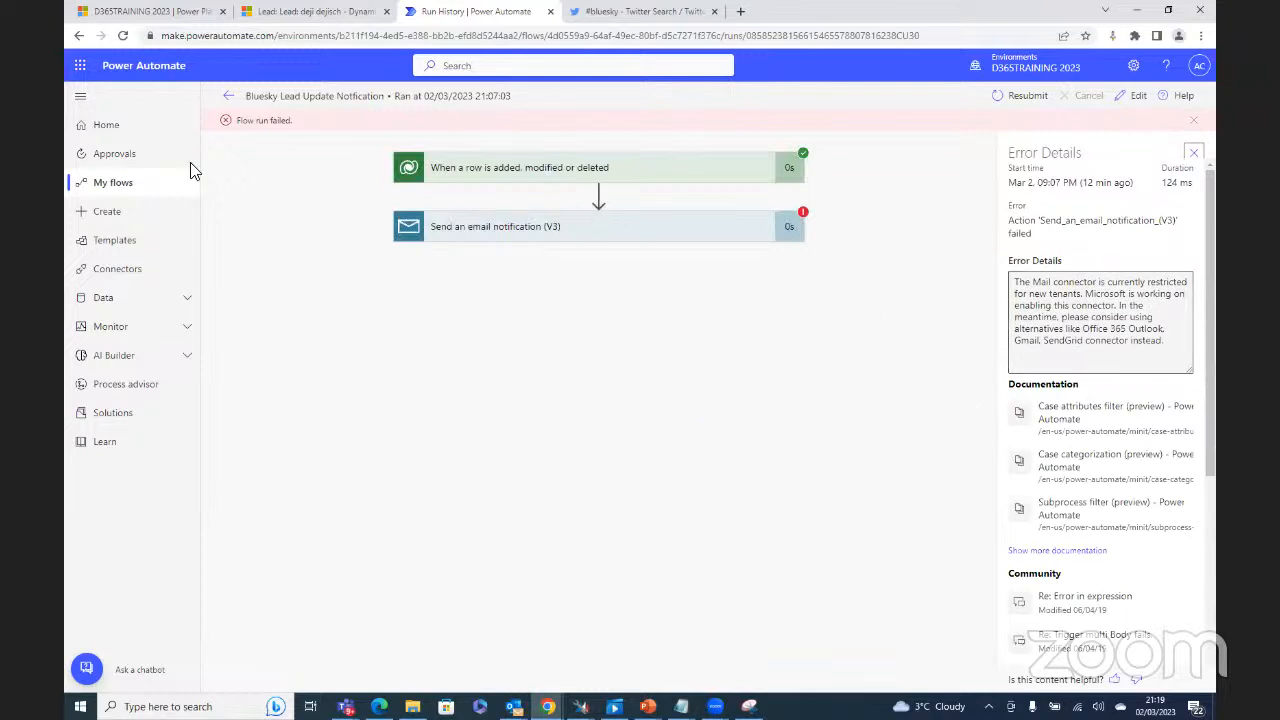
Step: Resubmit the failed run and confirm it with OK
left_click(1012, 96)
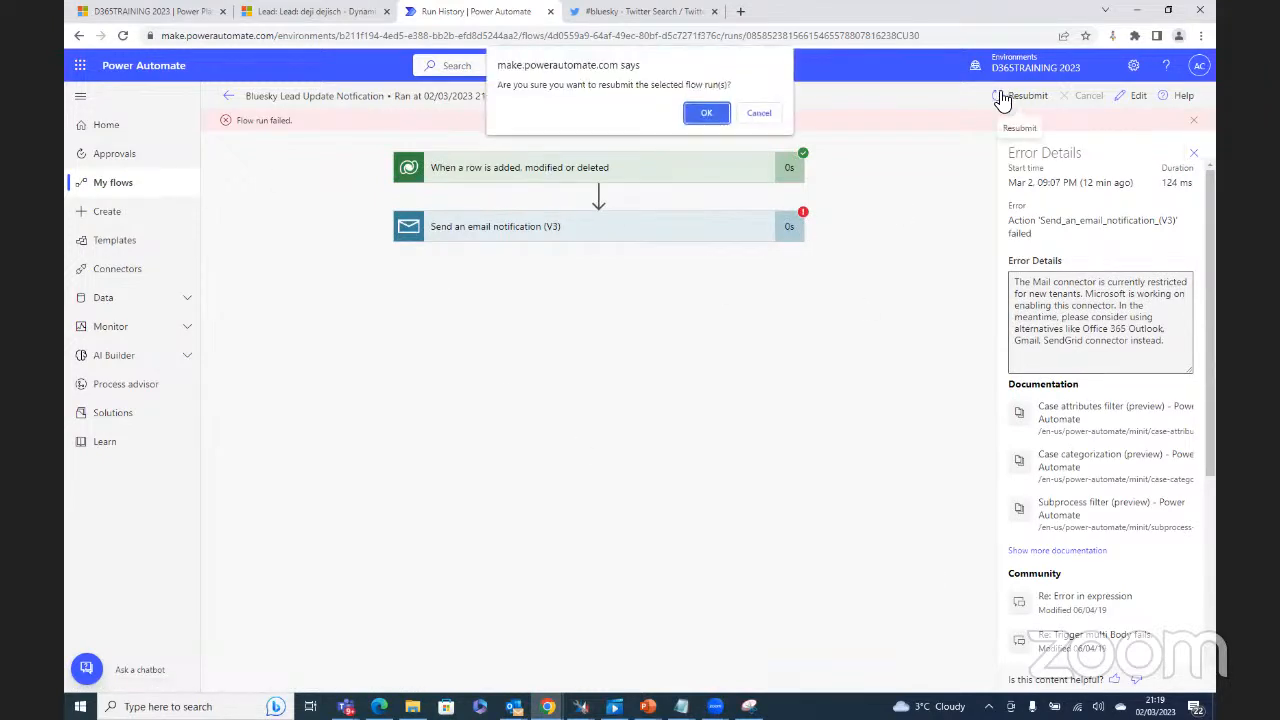
left_click(707, 114)
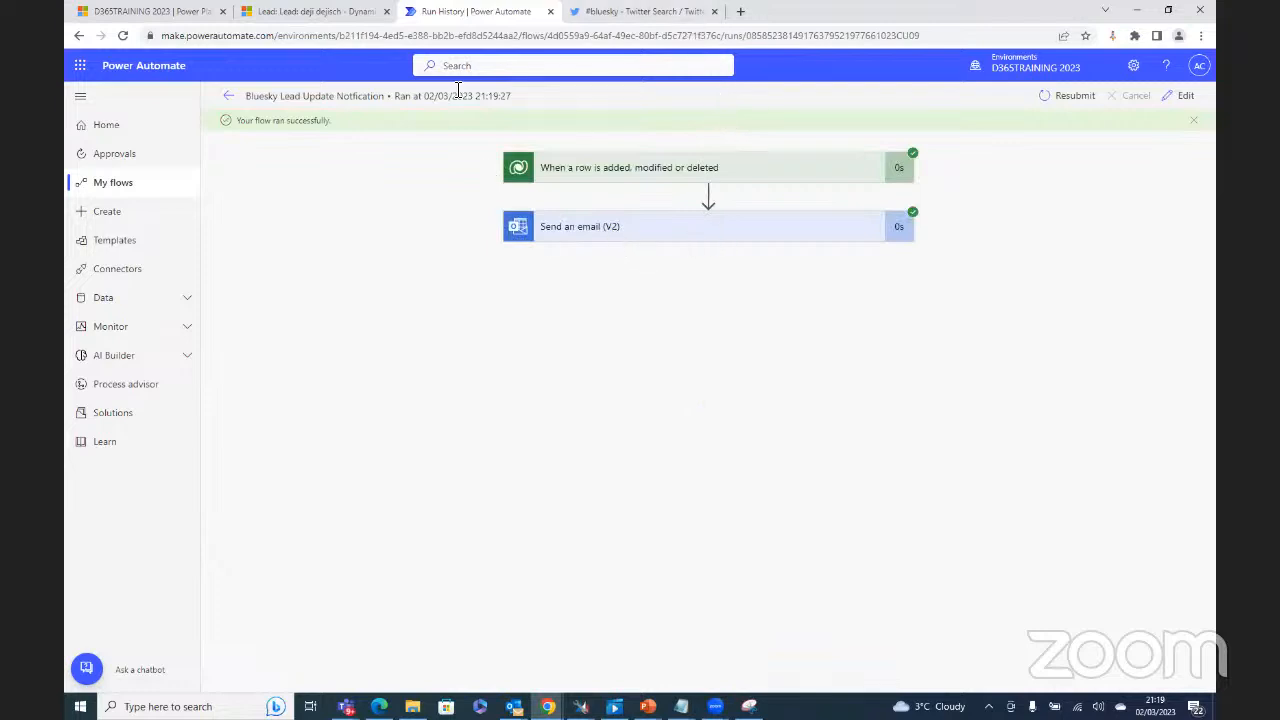
Step: Review the new run's Send an email (V2) inputs, then go back to the flow details
left_click(662, 234)
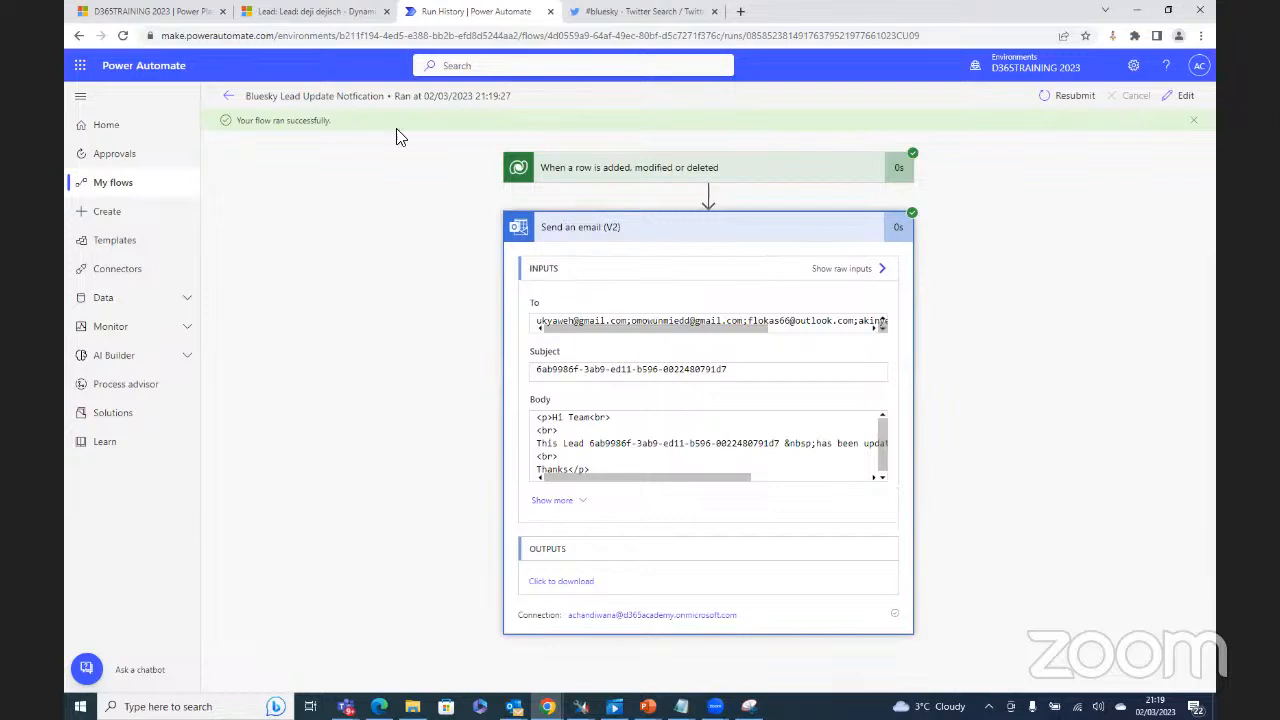
left_click(229, 97)
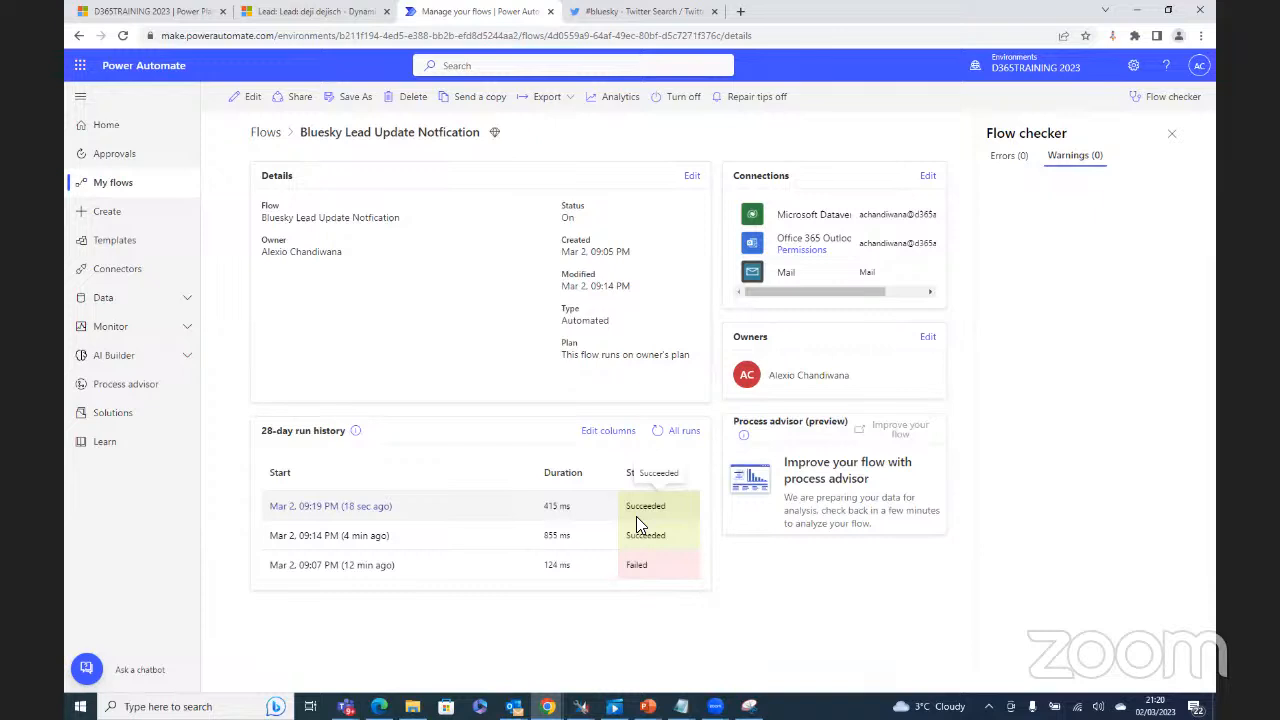
Step: Turn off the Bluesky Lead Update Notfication flow and go to the Solutions list
left_click(681, 98)
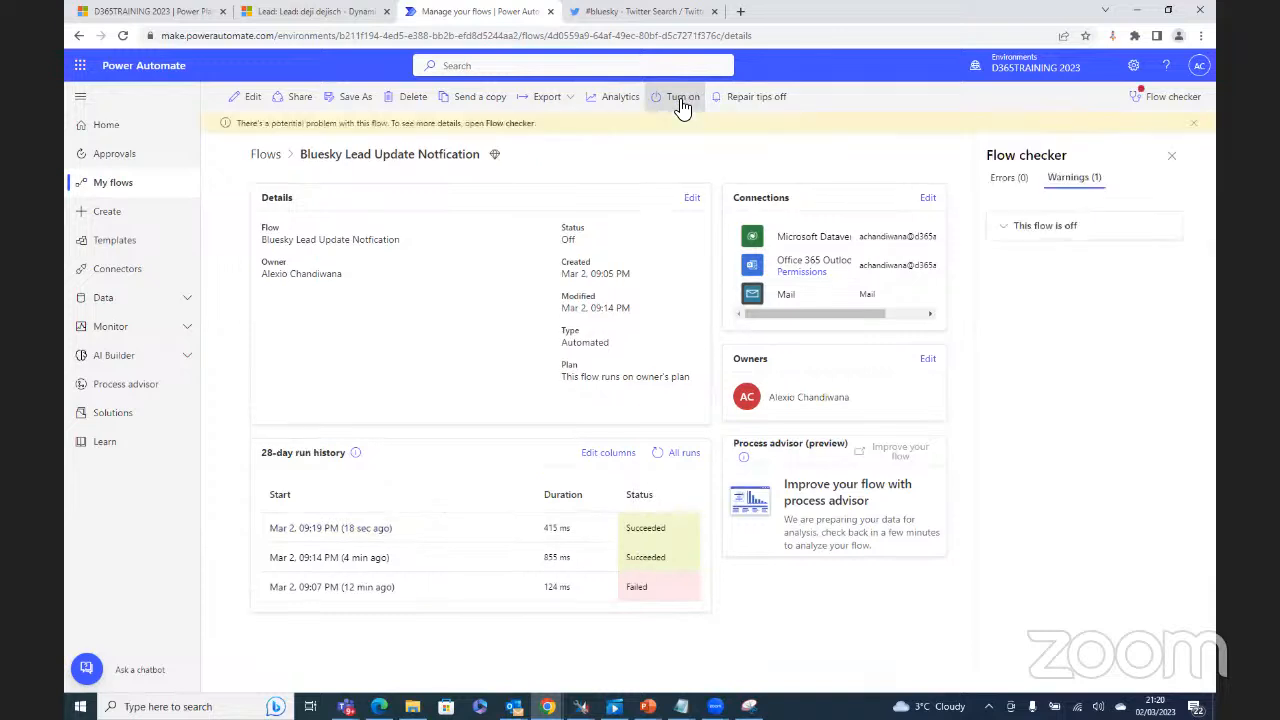
left_click(130, 427)
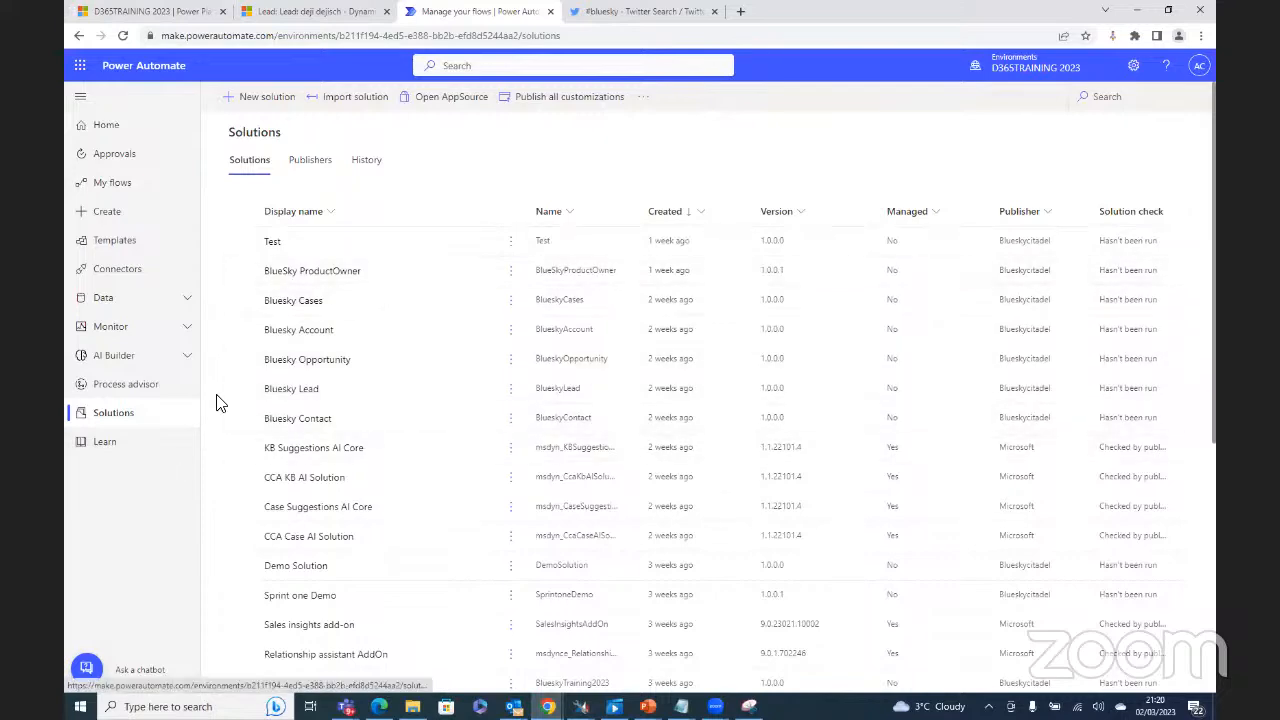
Step: Open the Default Solution to list all 13317 of its objects
scroll(490, 495, "down", 4)
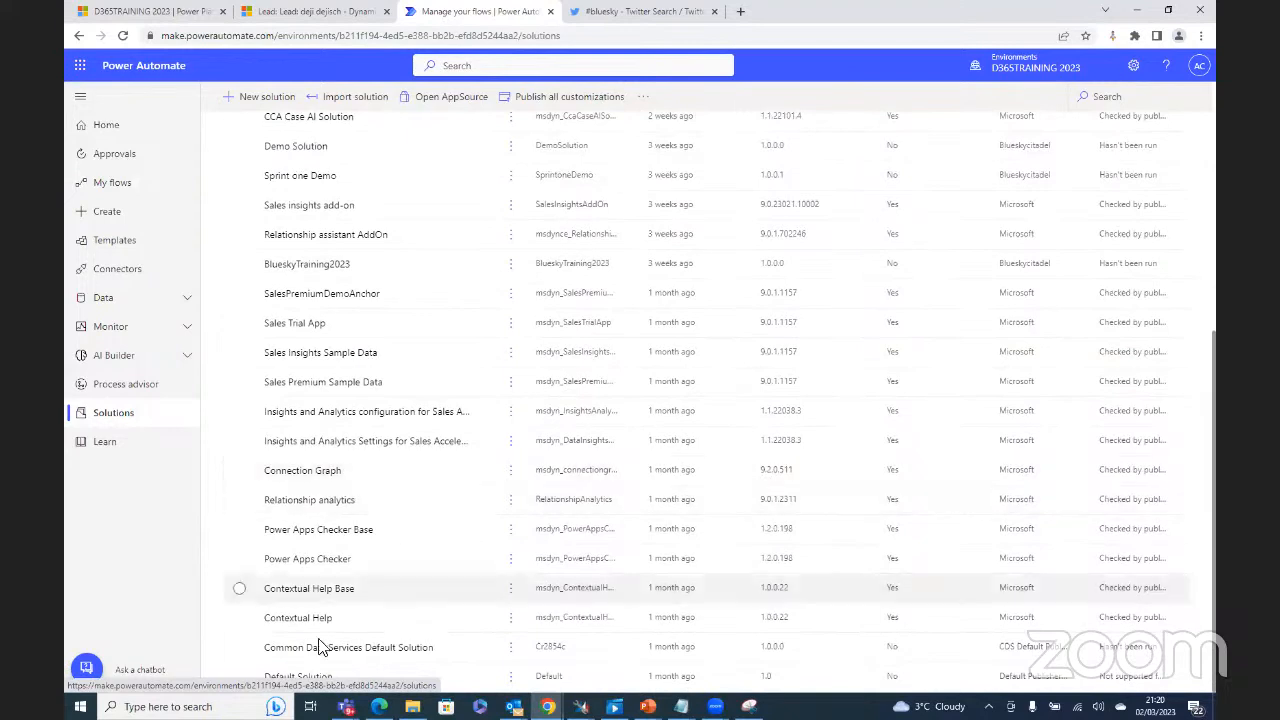
left_click(303, 677)
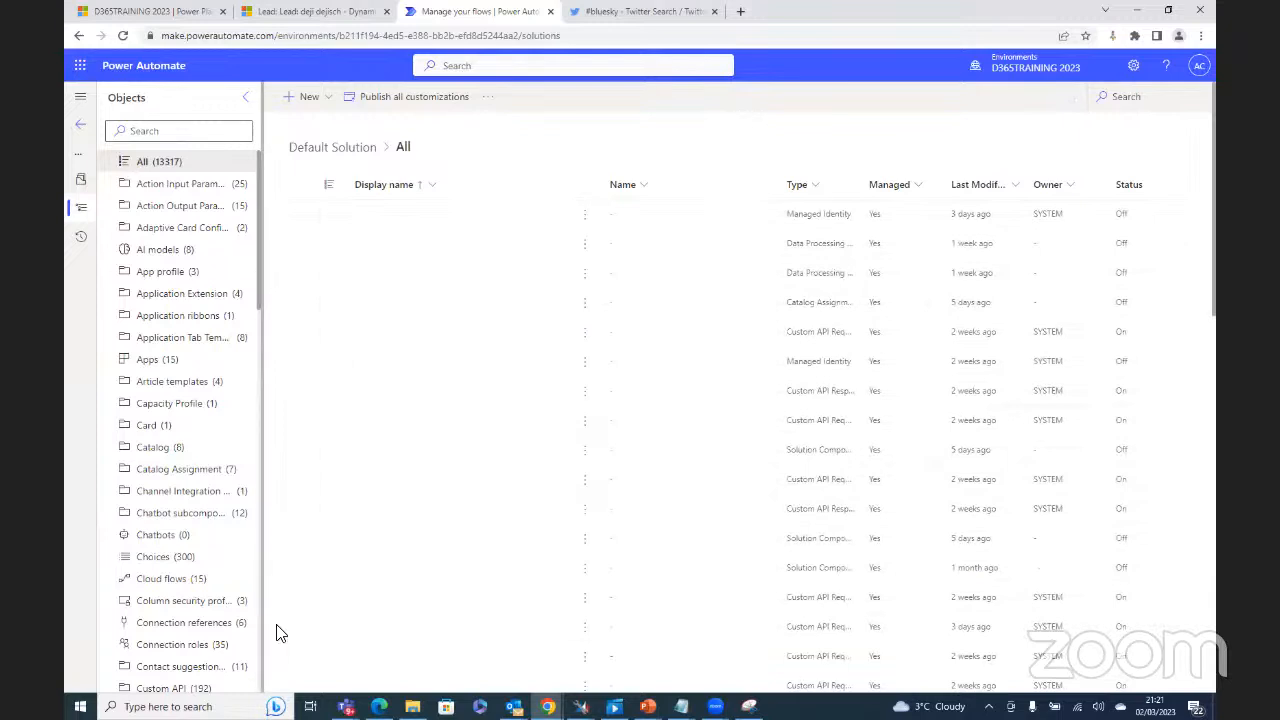
Step: Filter the Default Solution to cloud flows, then reload the page back to the Solutions list
left_click(175, 581)
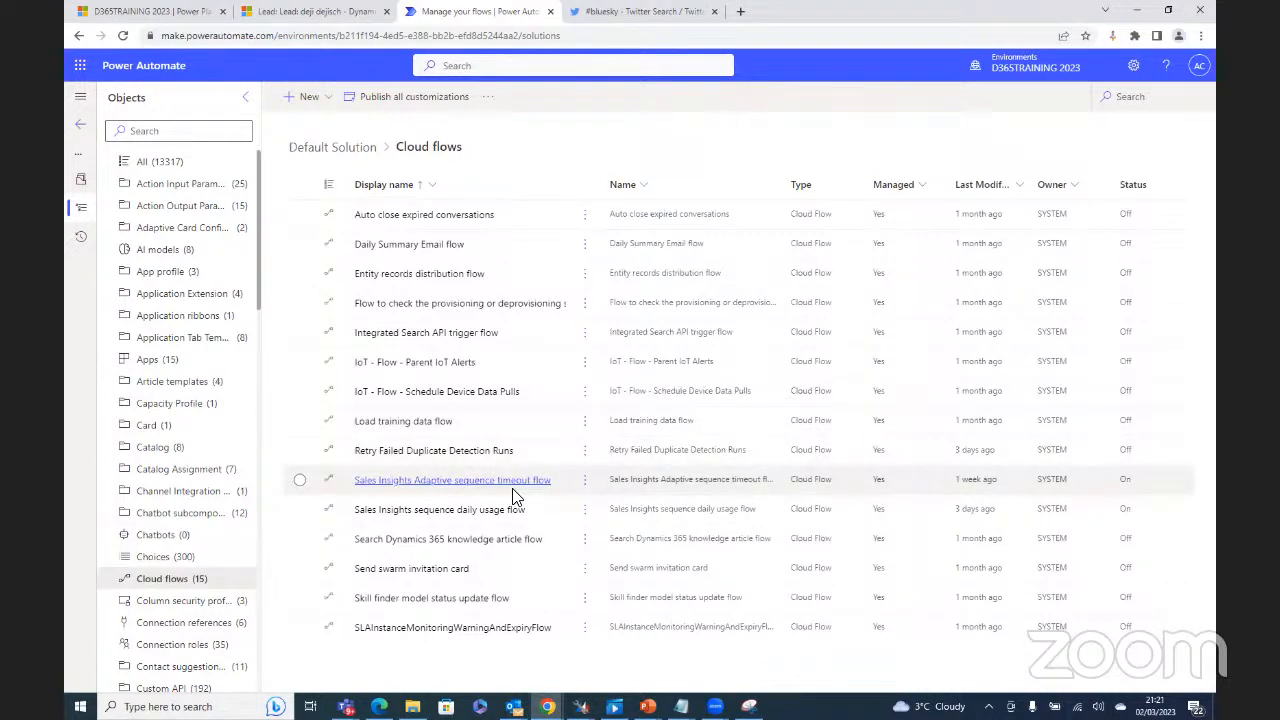
left_click(125, 35)
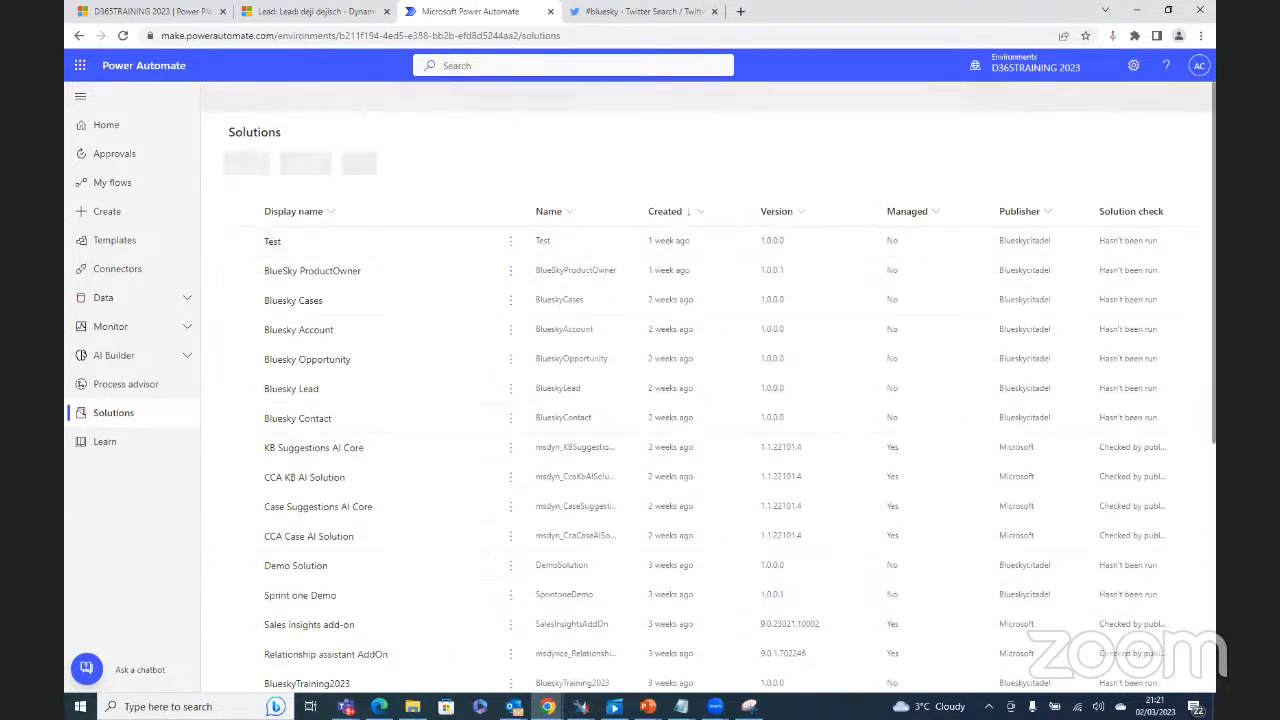
Step: Reopen the Default Solution and show only its 15 cloud flows
scroll(885, 470, "down", 3)
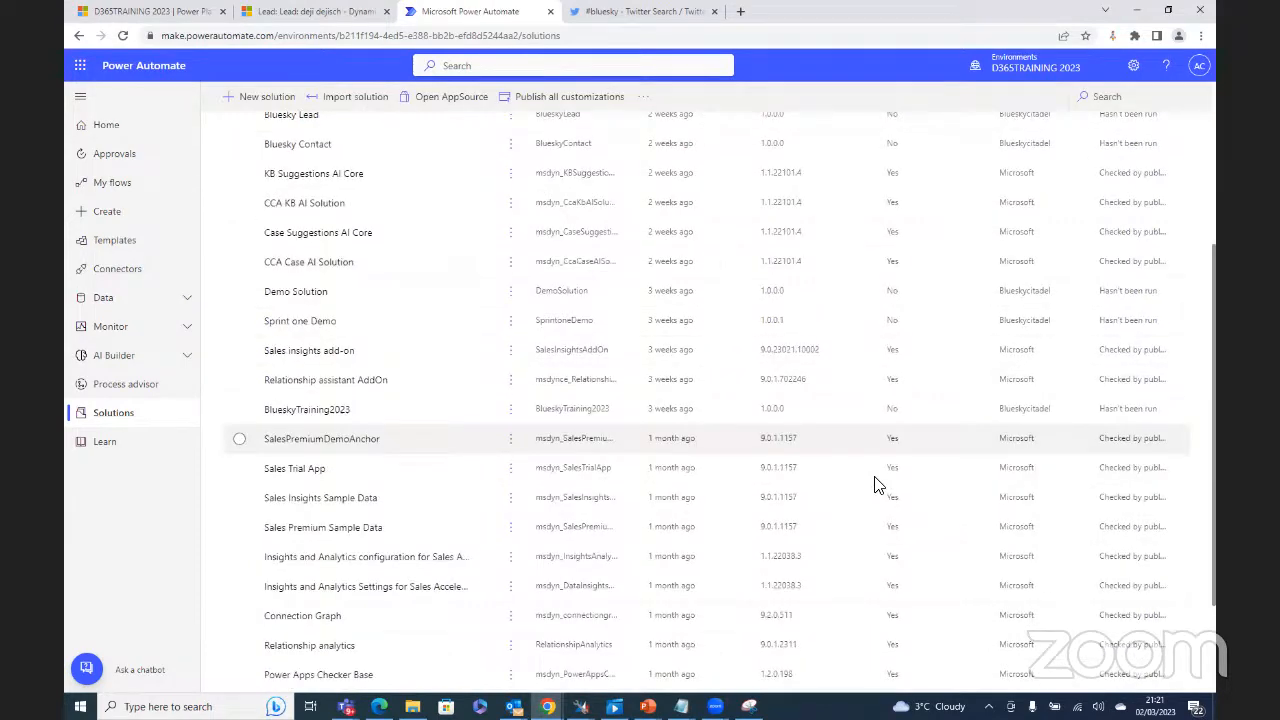
scroll(875, 484, "down", 2)
left_click(290, 651)
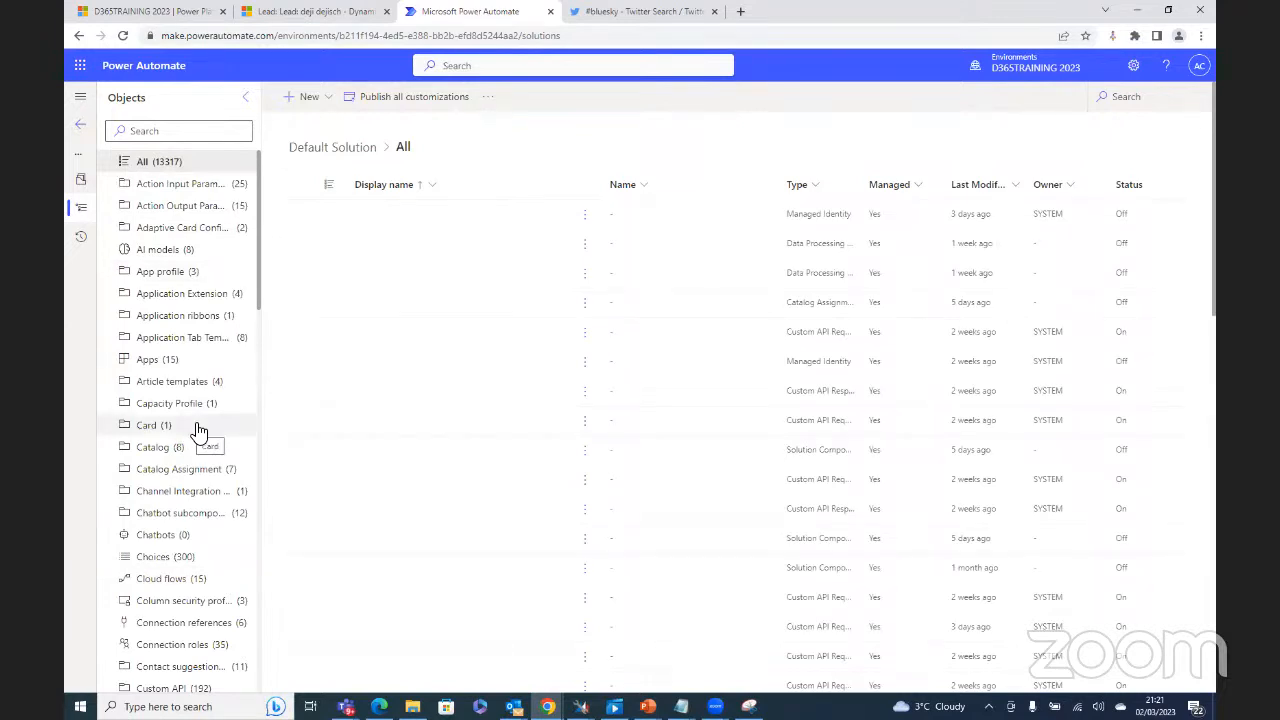
left_click(168, 581)
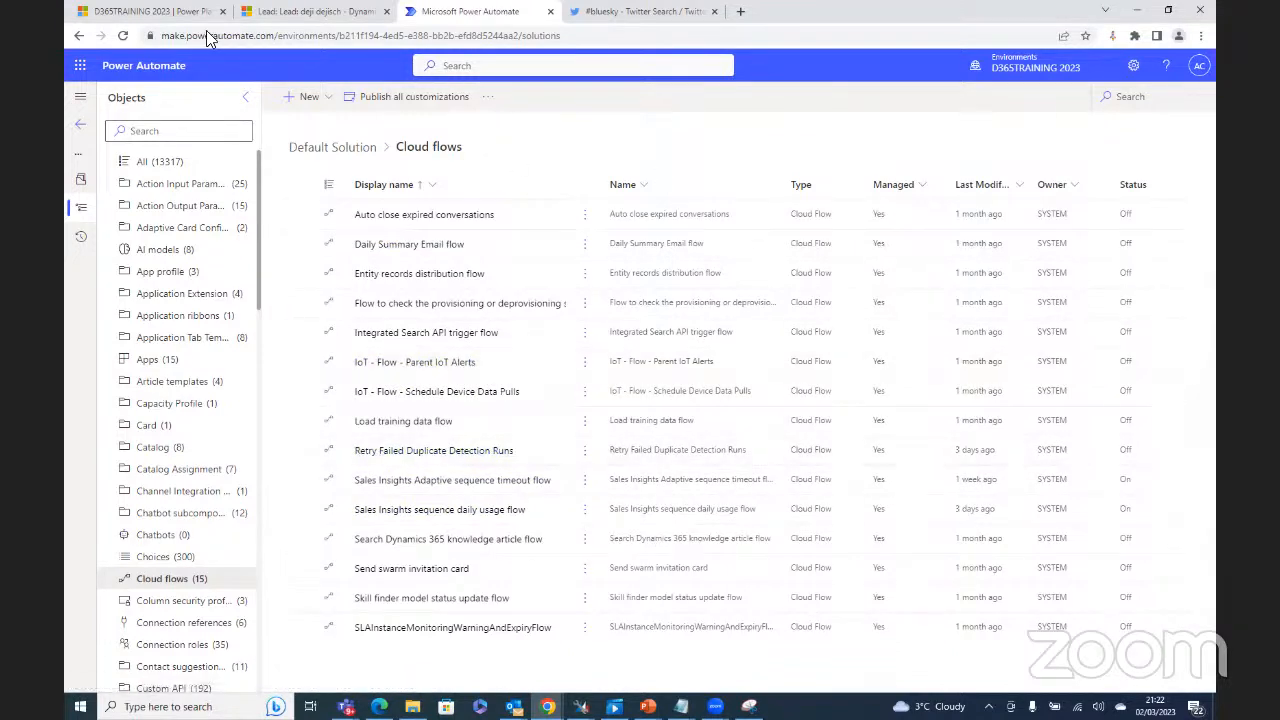
Step: Duplicate the Power Automate browser tab and switch to the other tab
right_click(490, 14)
left_click(549, 114)
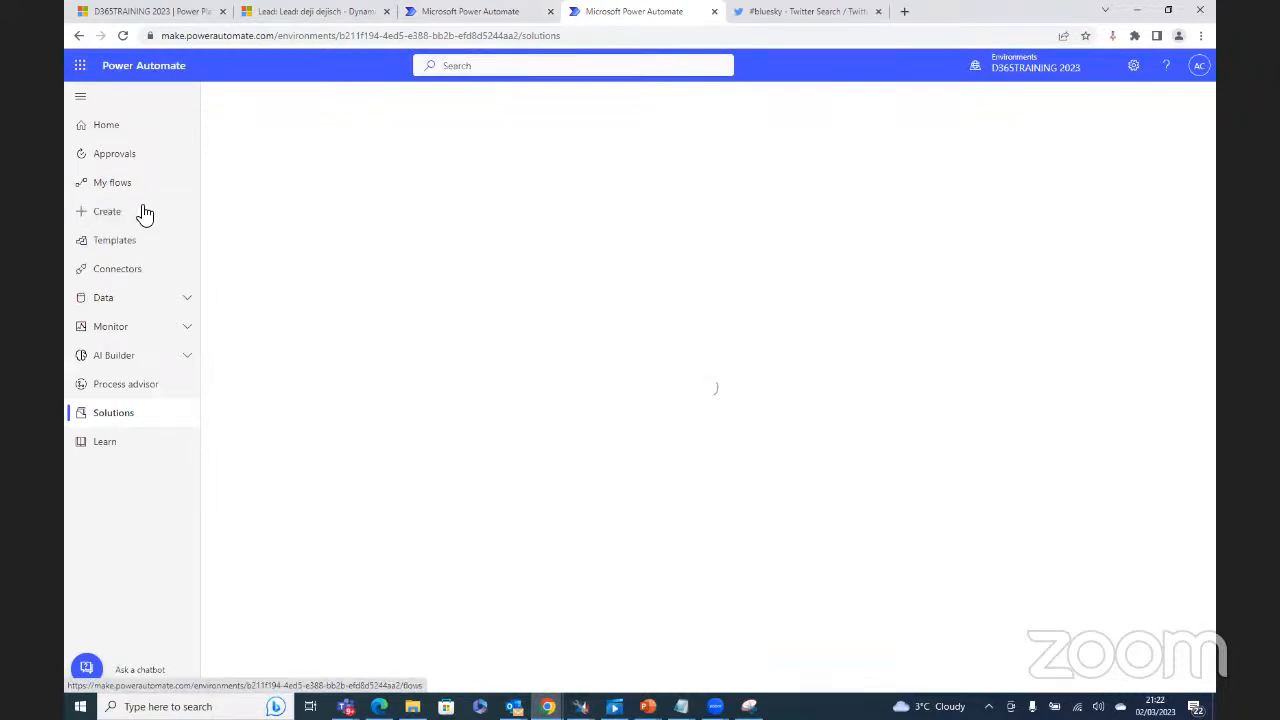
left_click(475, 14)
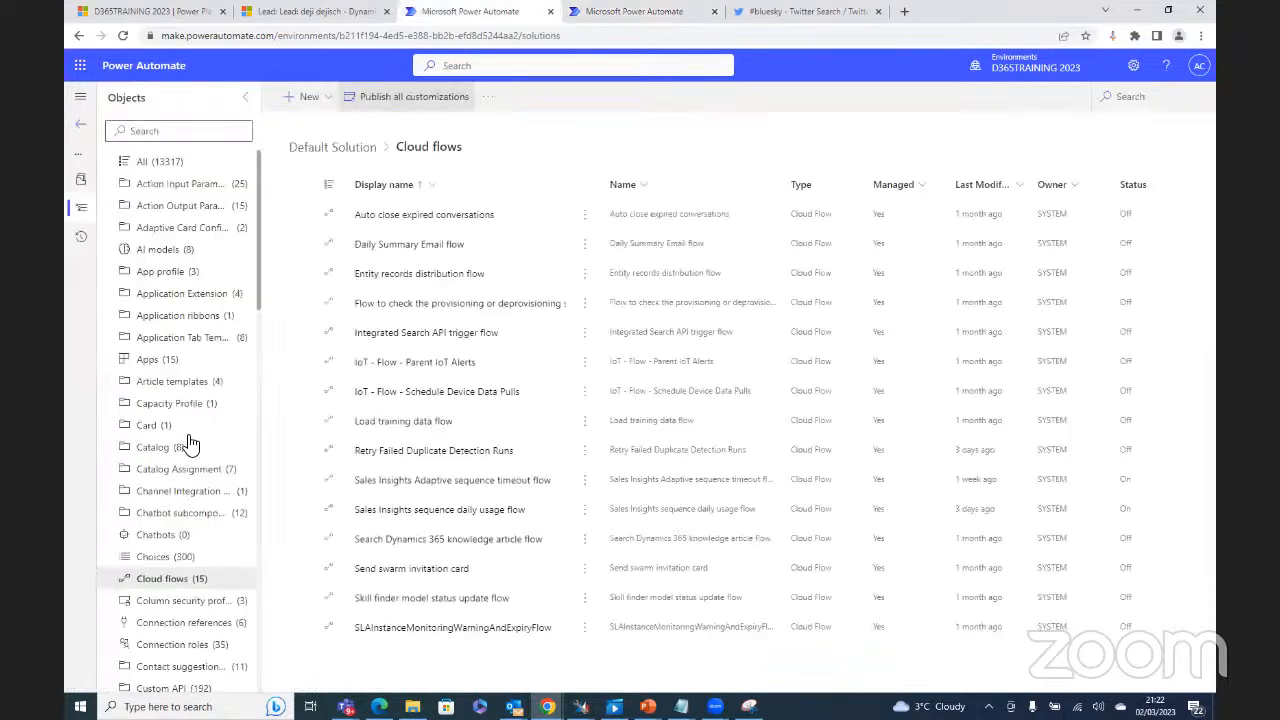
left_click(326, 102)
mouse_move(330, 136)
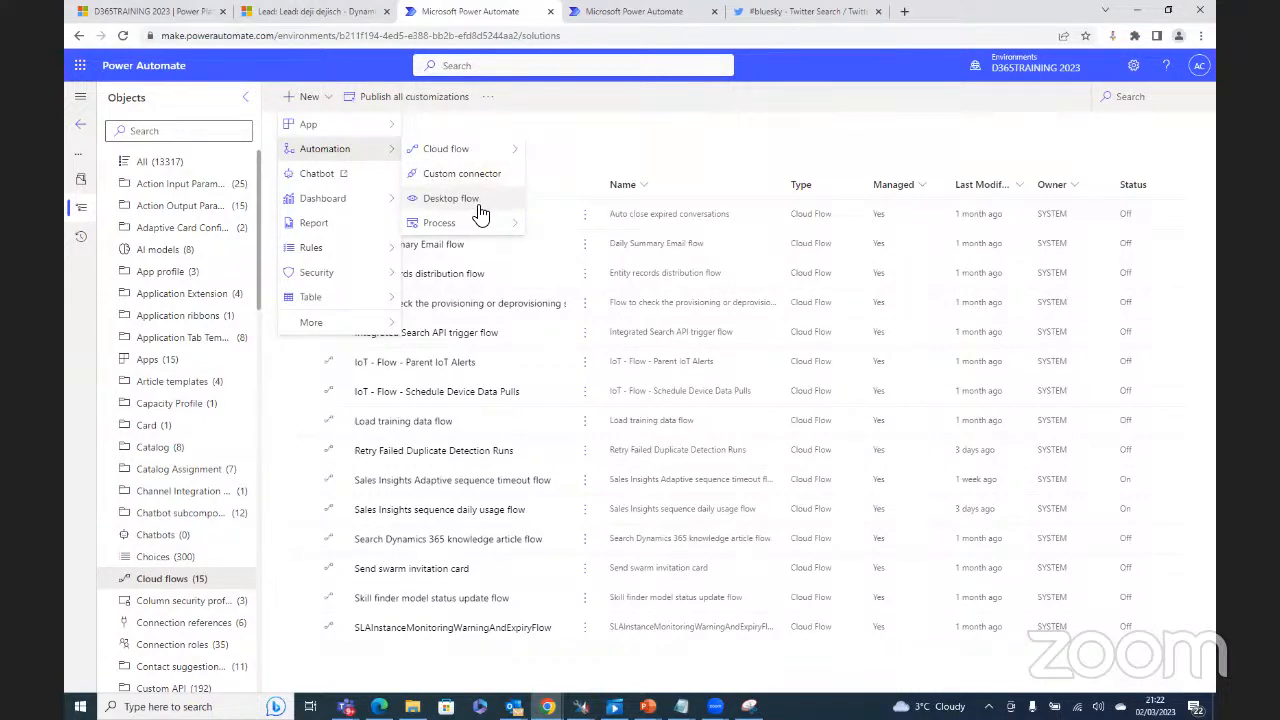
mouse_move(478, 222)
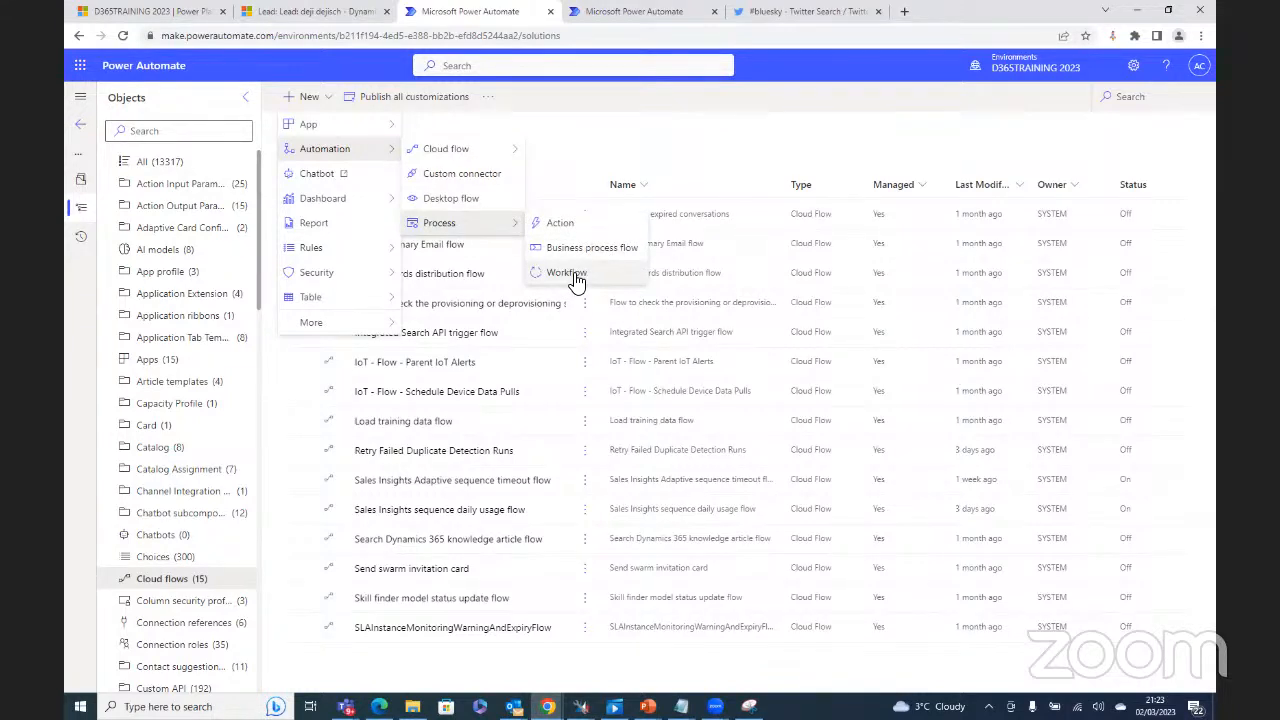
left_click(597, 139)
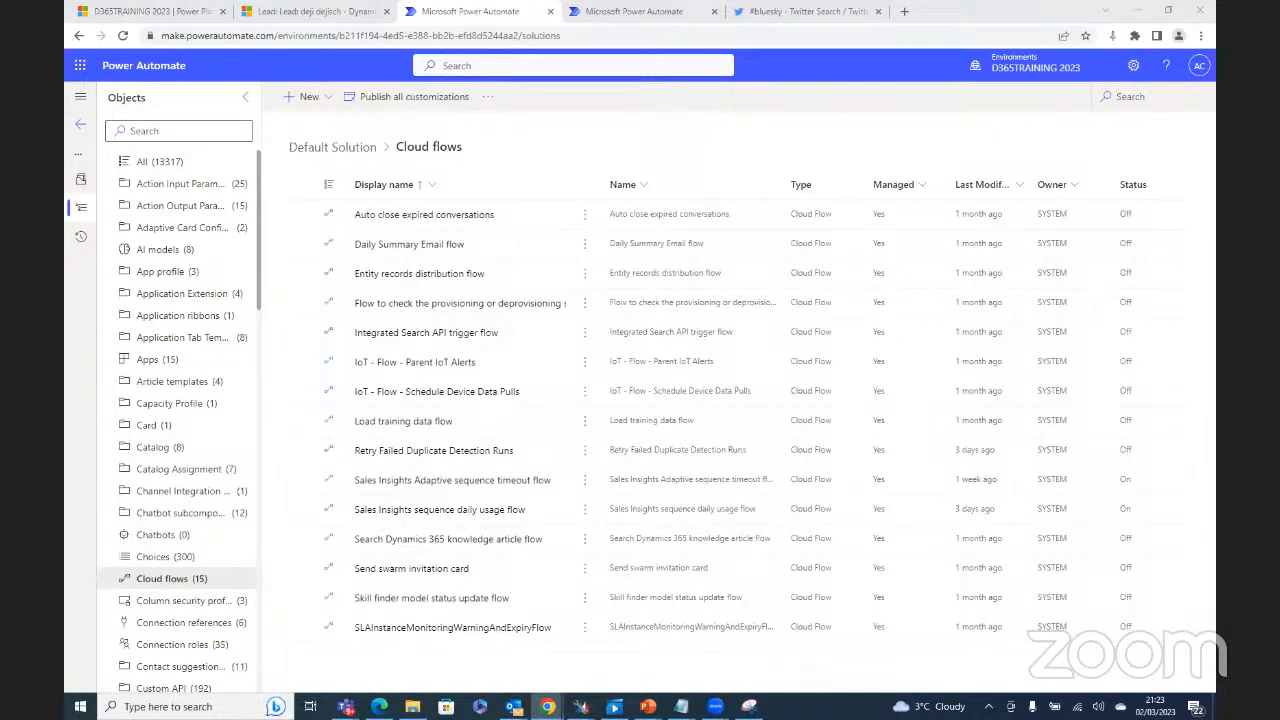
Step: Search the d365academy Users list for the Bluesky test accounts and open test user 17's profile
left_click_drag(427, 8, 463, 4)
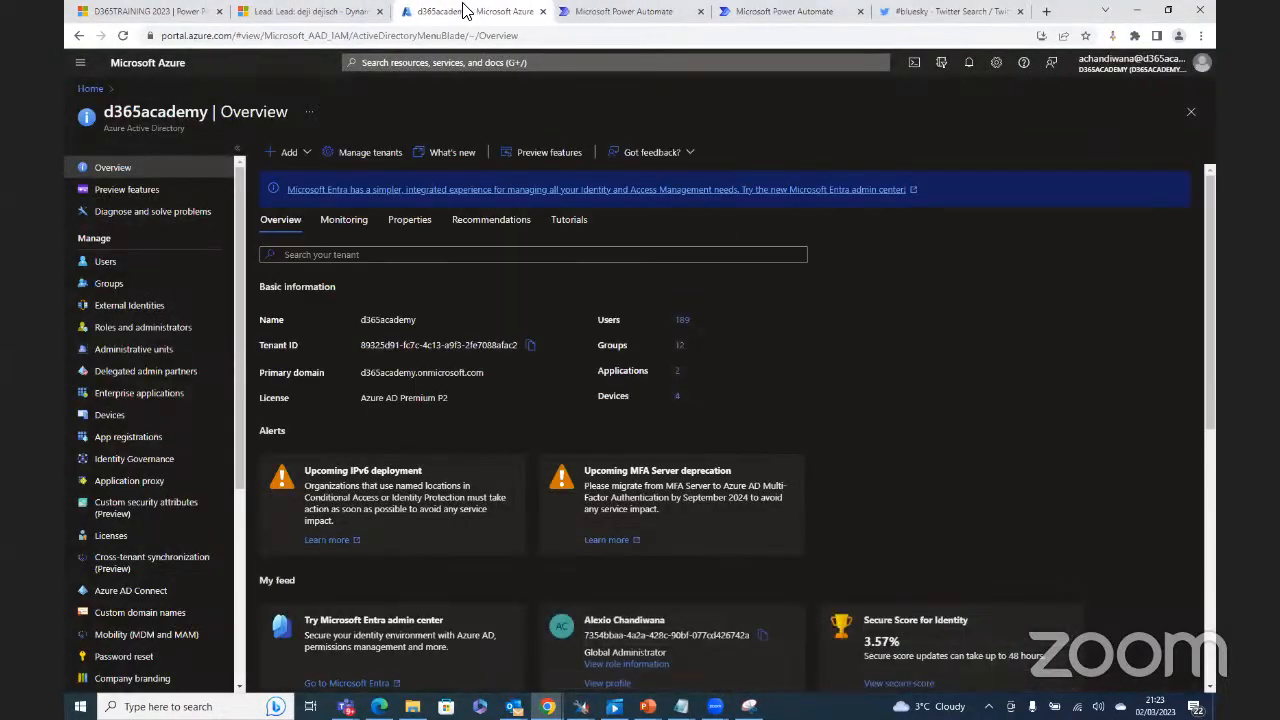
left_click(118, 263)
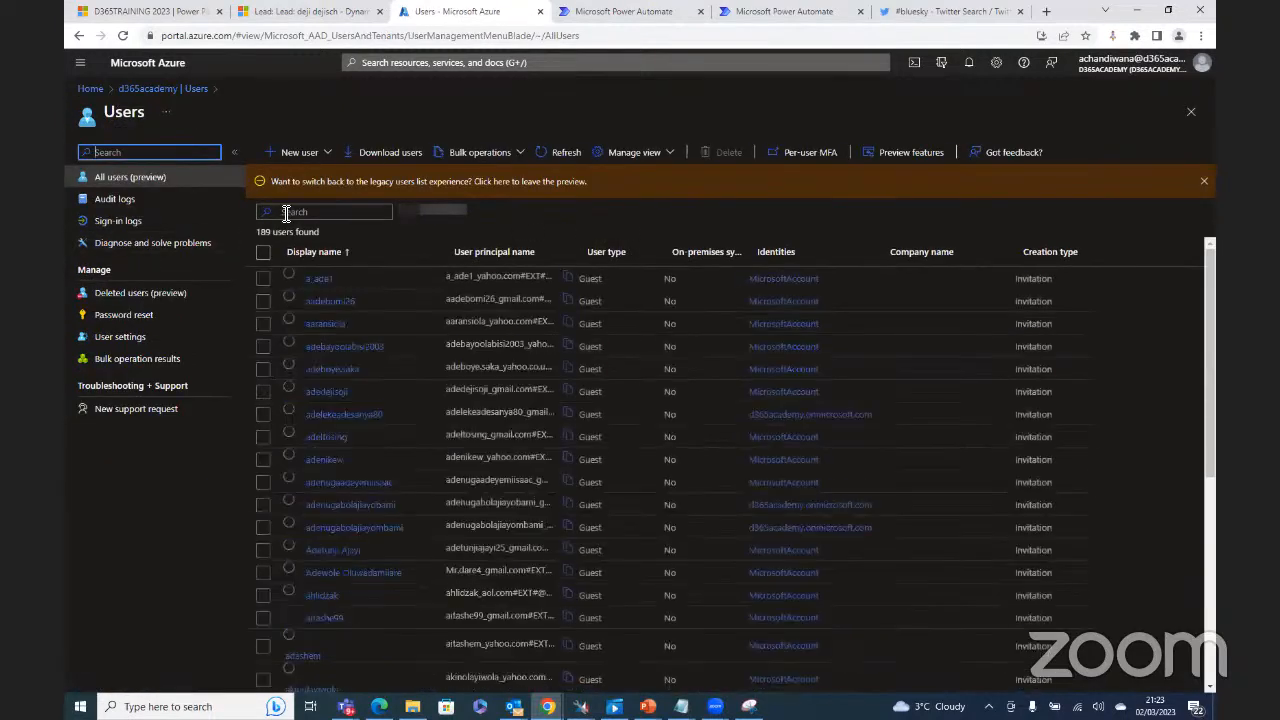
left_click(298, 212)
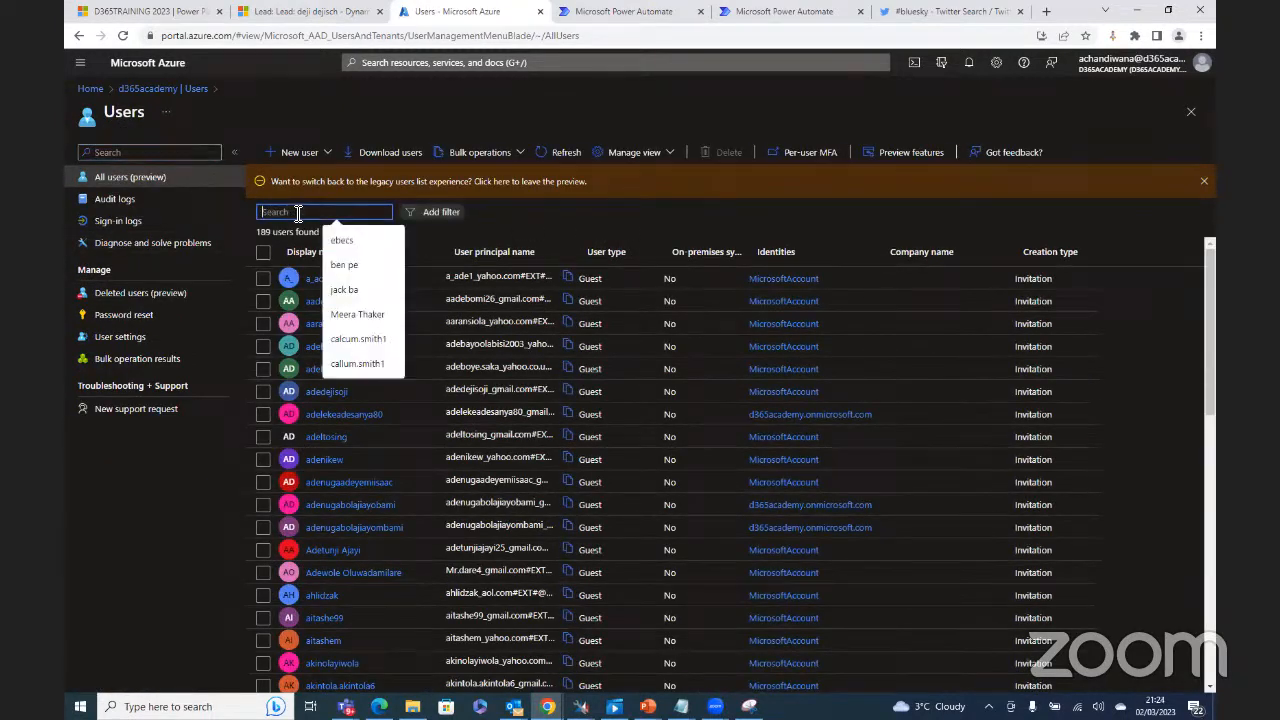
type("bles")
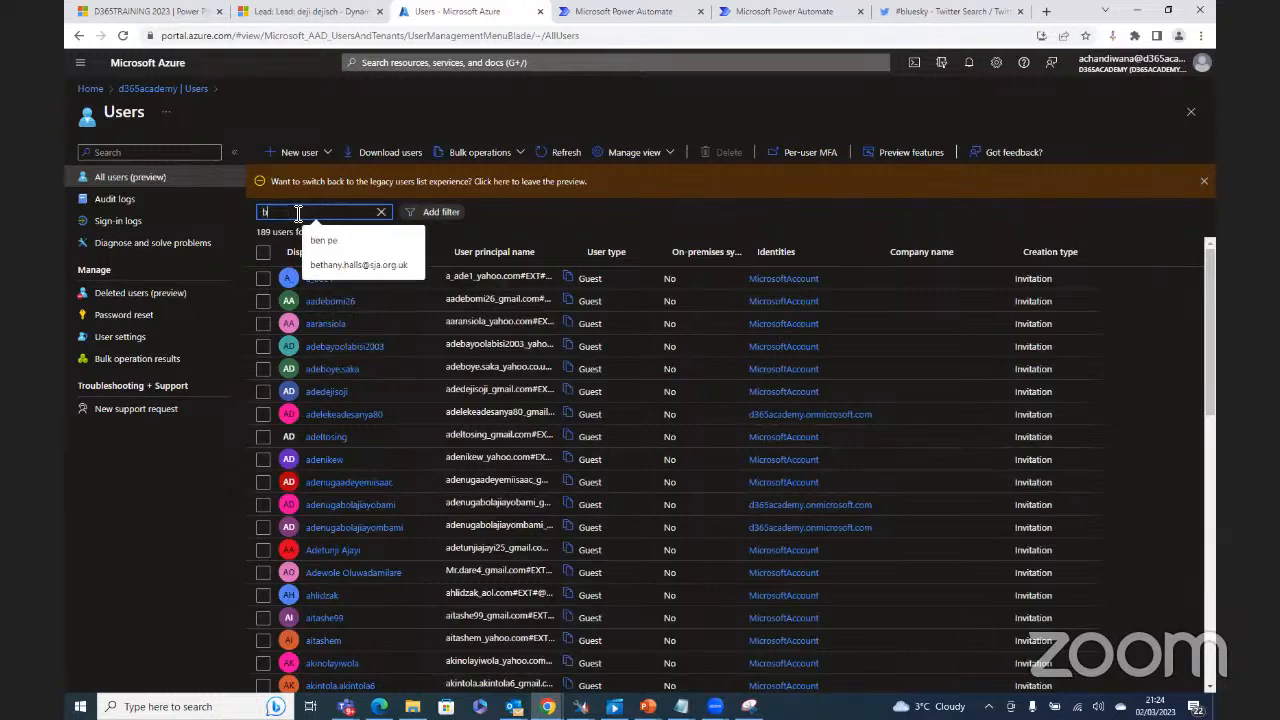
key("BackSpace")
key("BackSpace")
key("BackSpace")
type("lue")
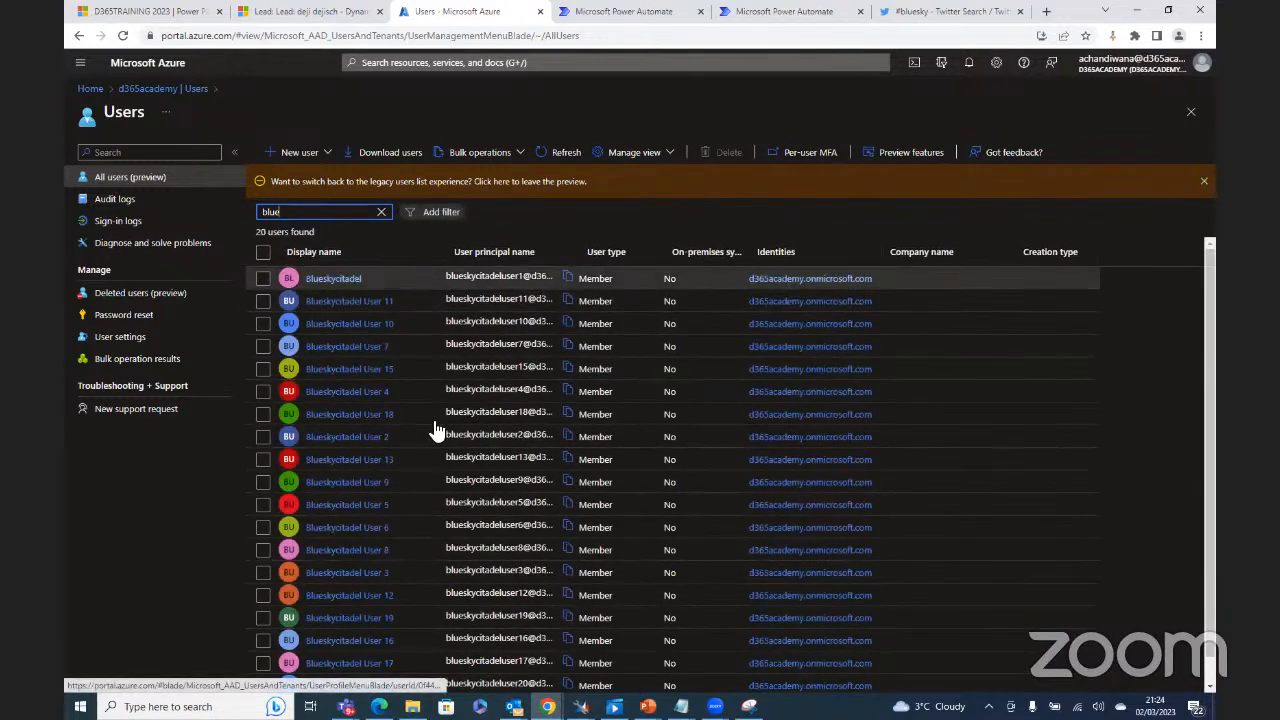
scroll(405, 560, "down", 1)
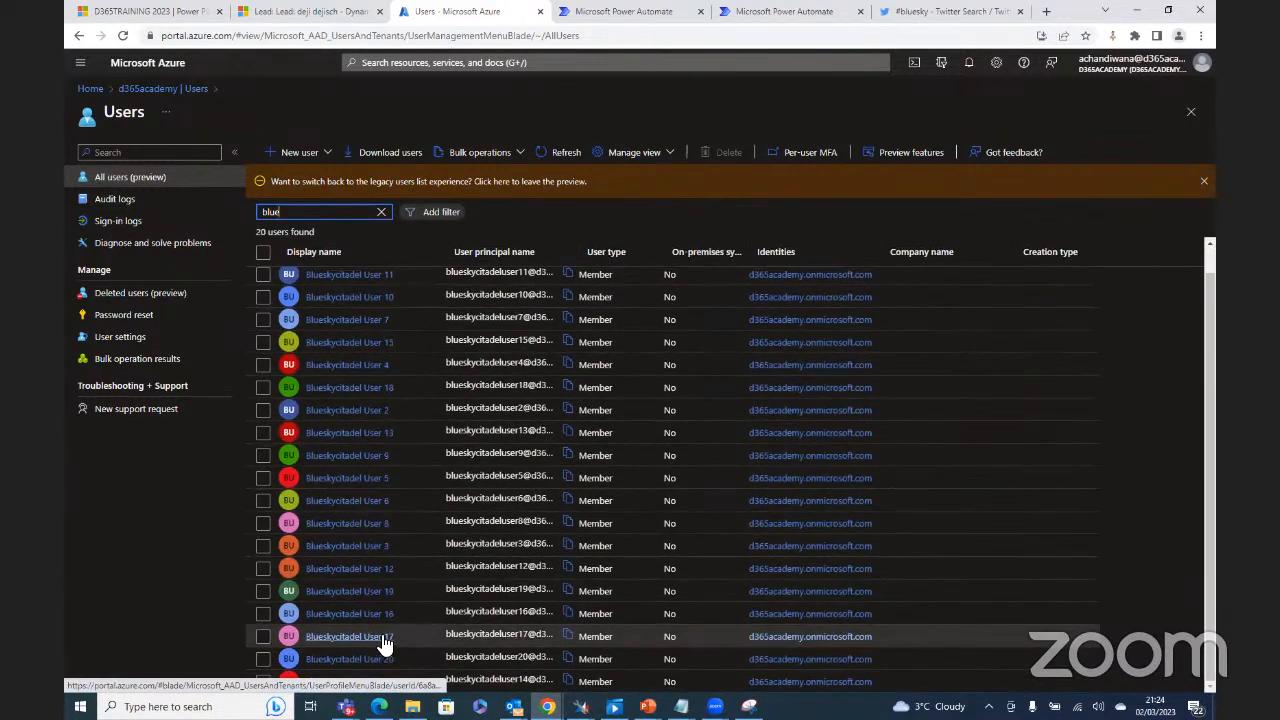
left_click(385, 641)
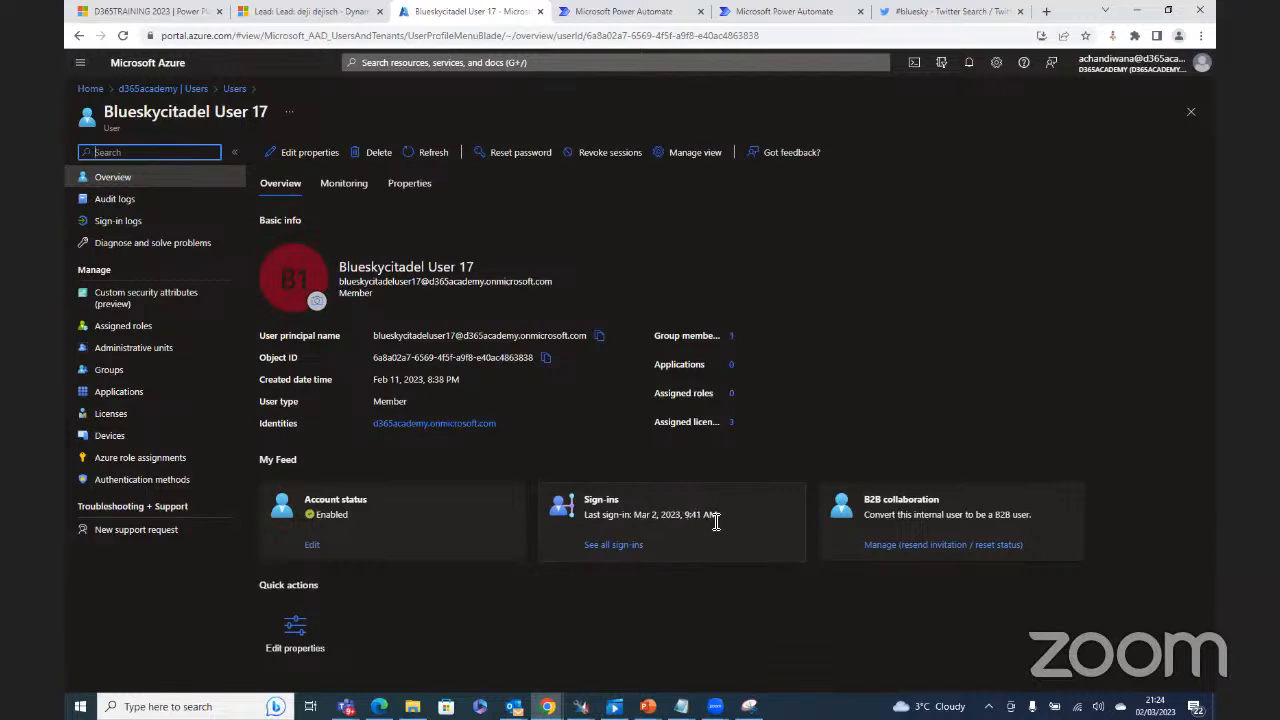
Step: Review test user 17's sign-ins with a widened Date column, then view their authentication methods
left_click(600, 545)
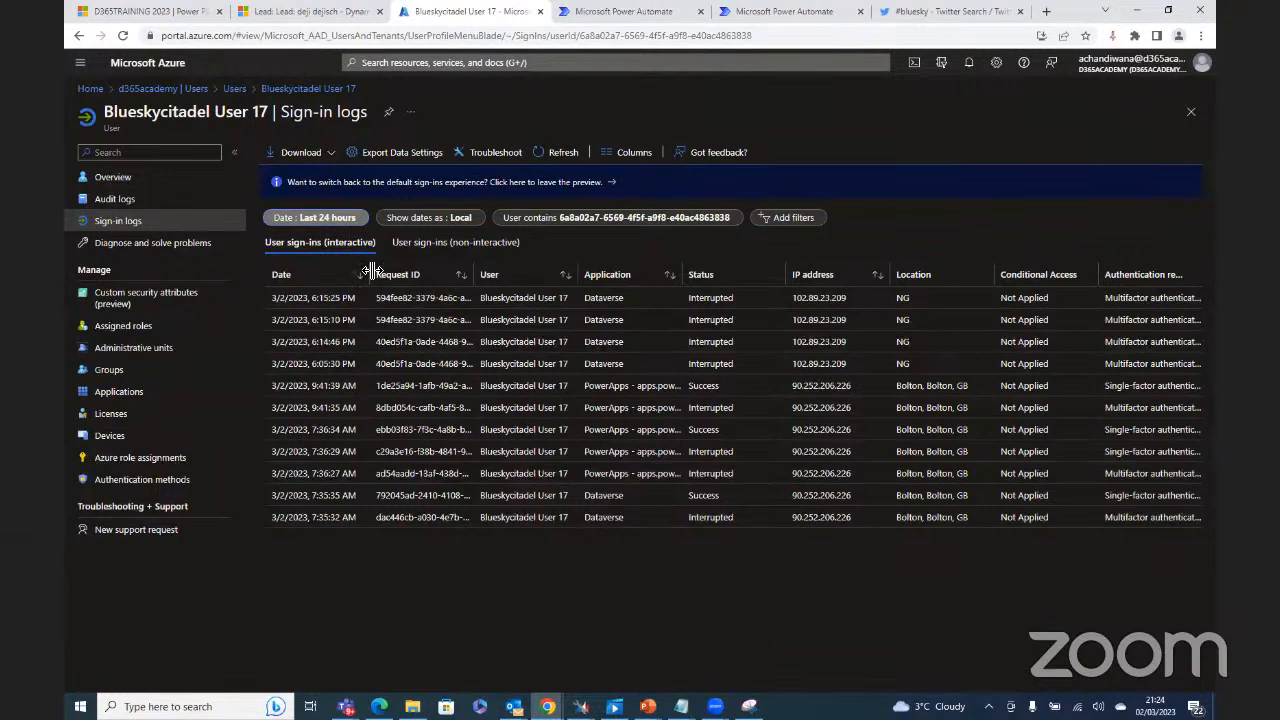
left_click_drag(370, 277, 457, 278)
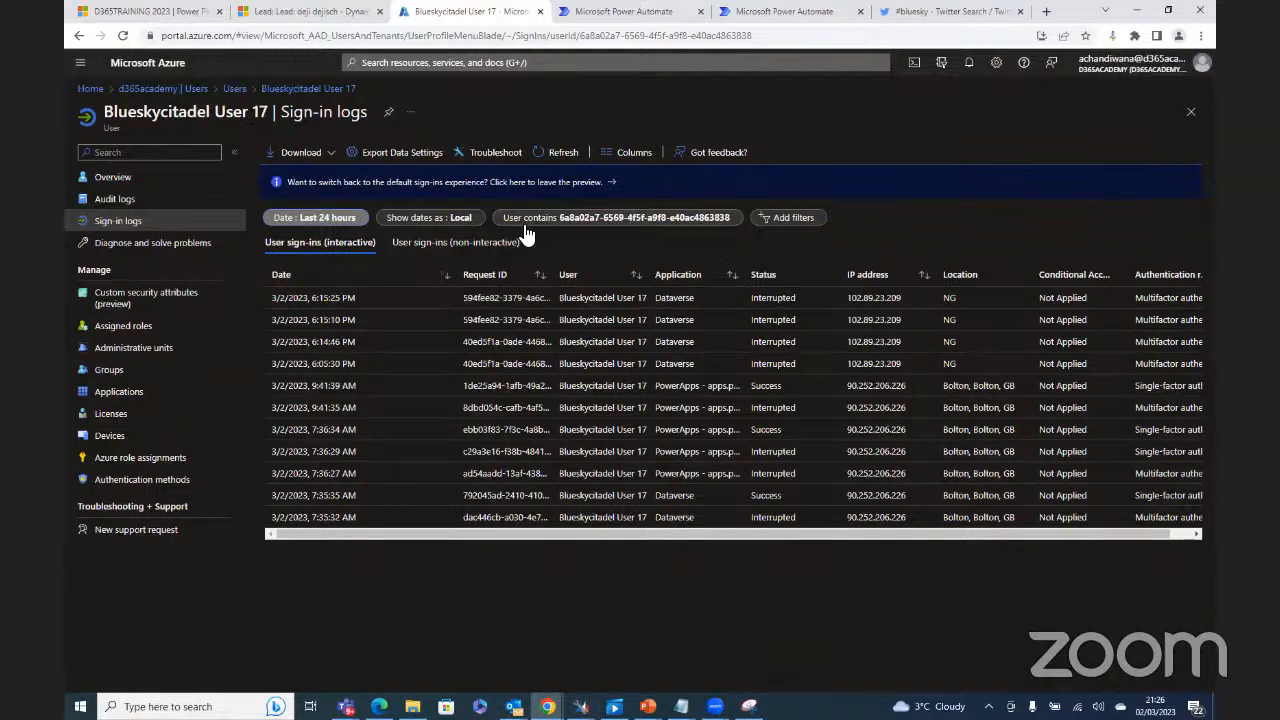
left_click(134, 482)
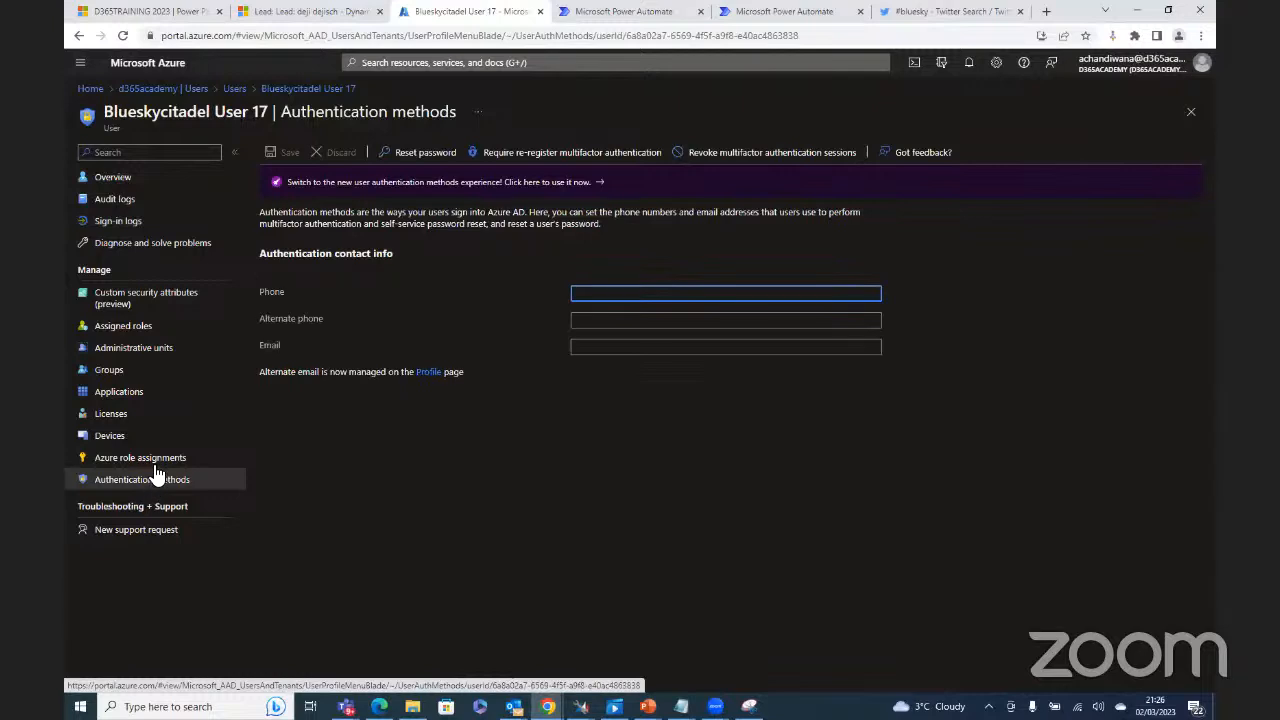
left_click(155, 468)
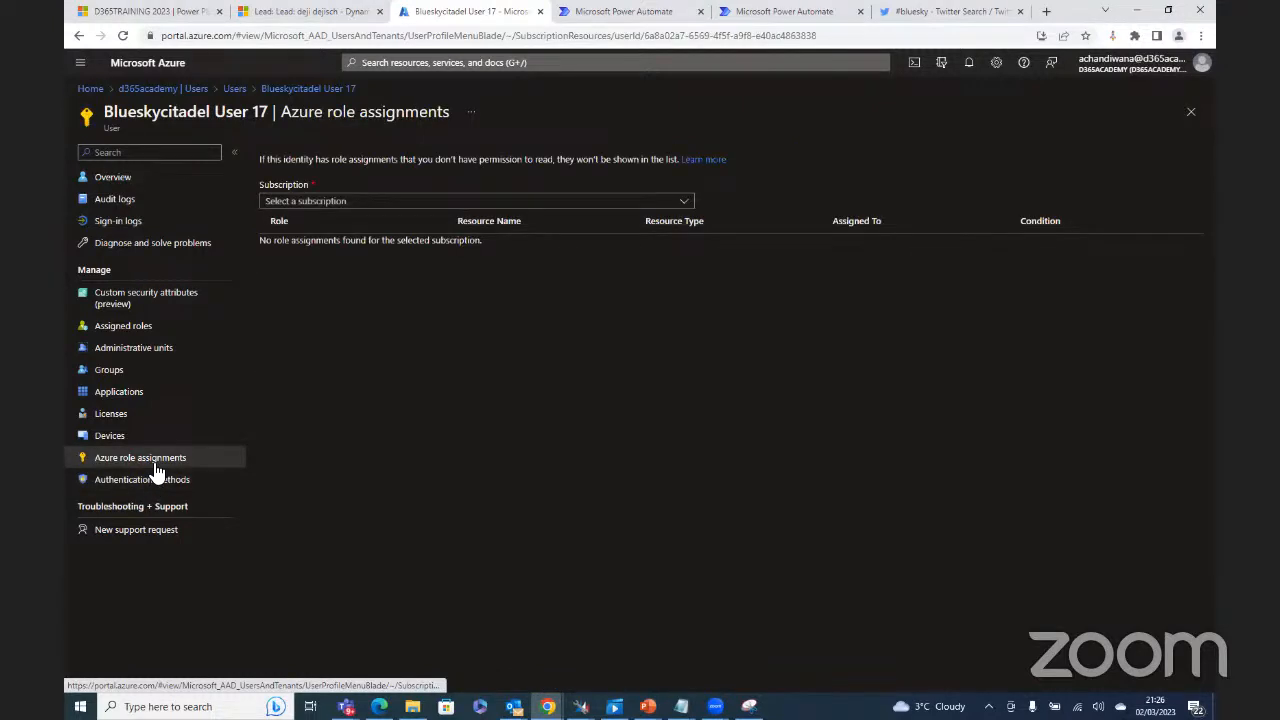
left_click(145, 400)
left_click(135, 418)
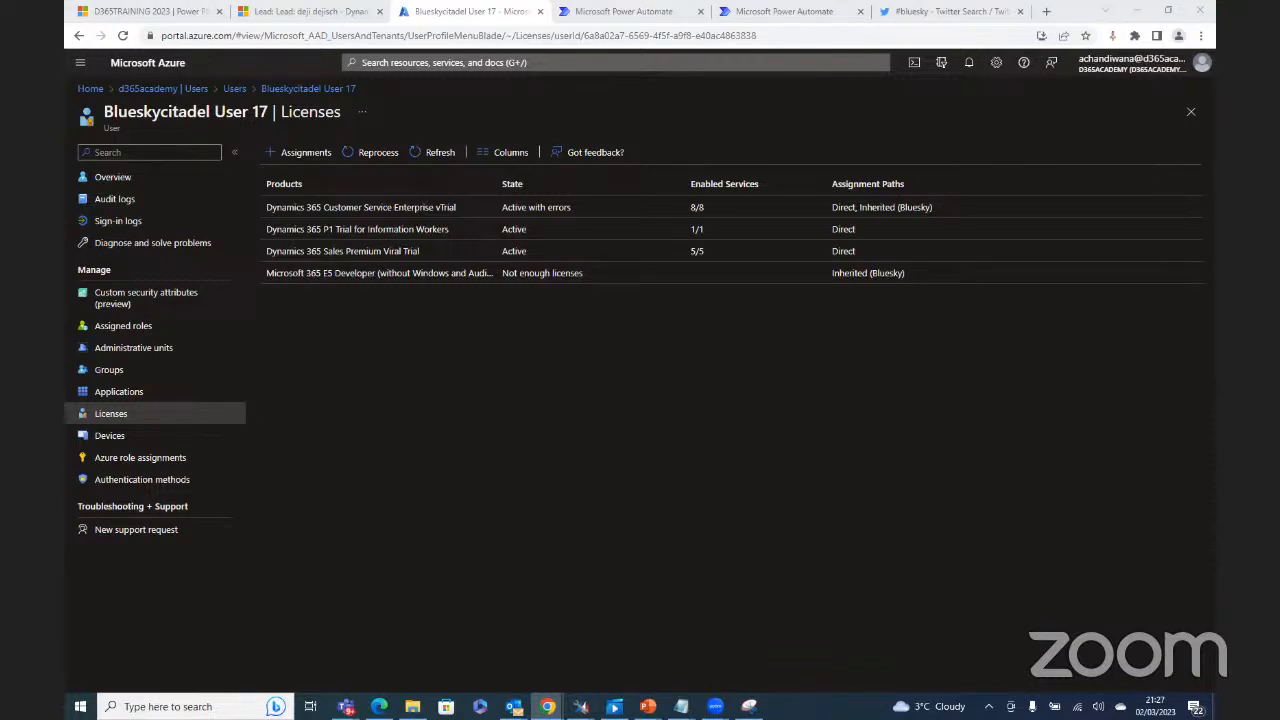
left_click(201, 484)
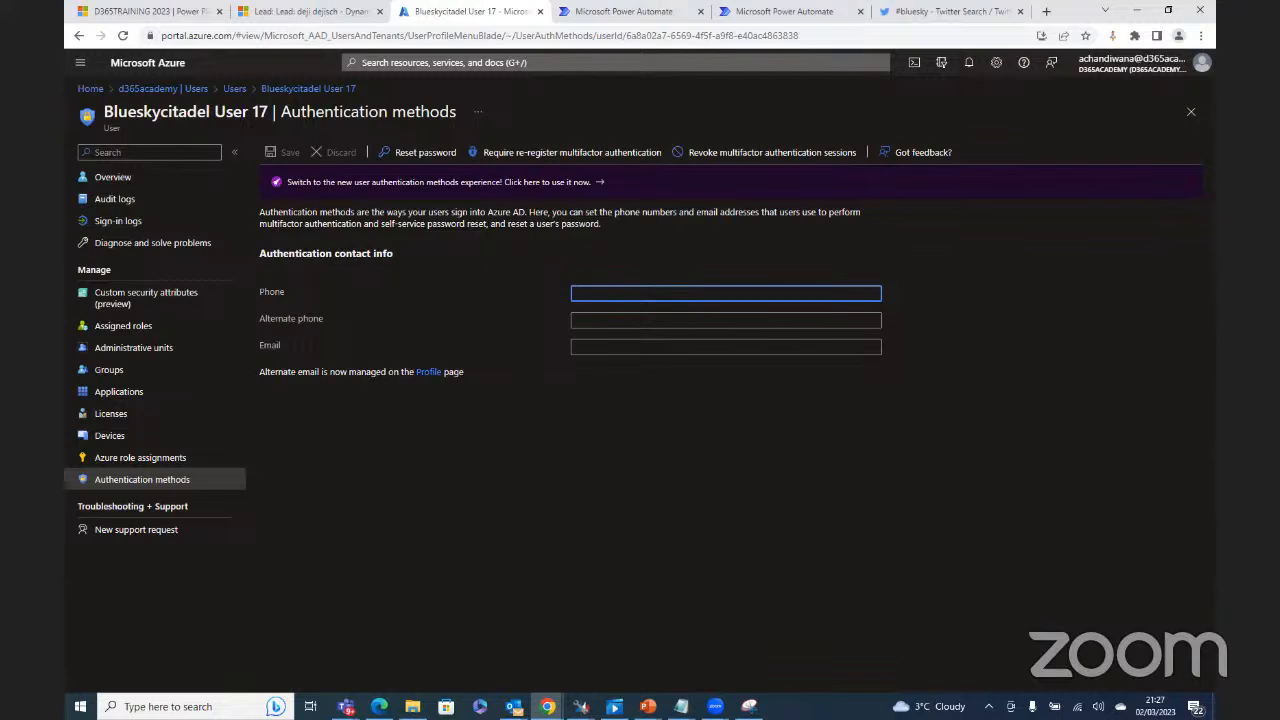
left_click(574, 158)
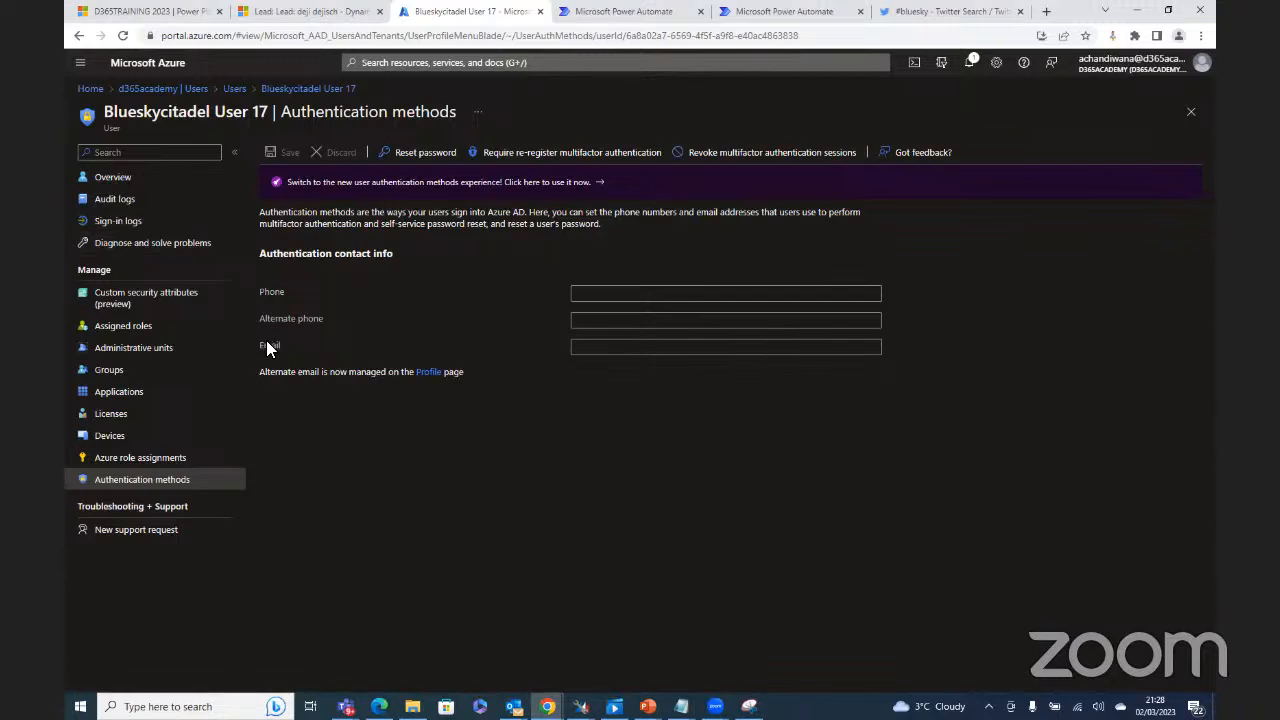
Step: Generate a temporary password for test user 17 and bring the reset panel up again
left_click(422, 153)
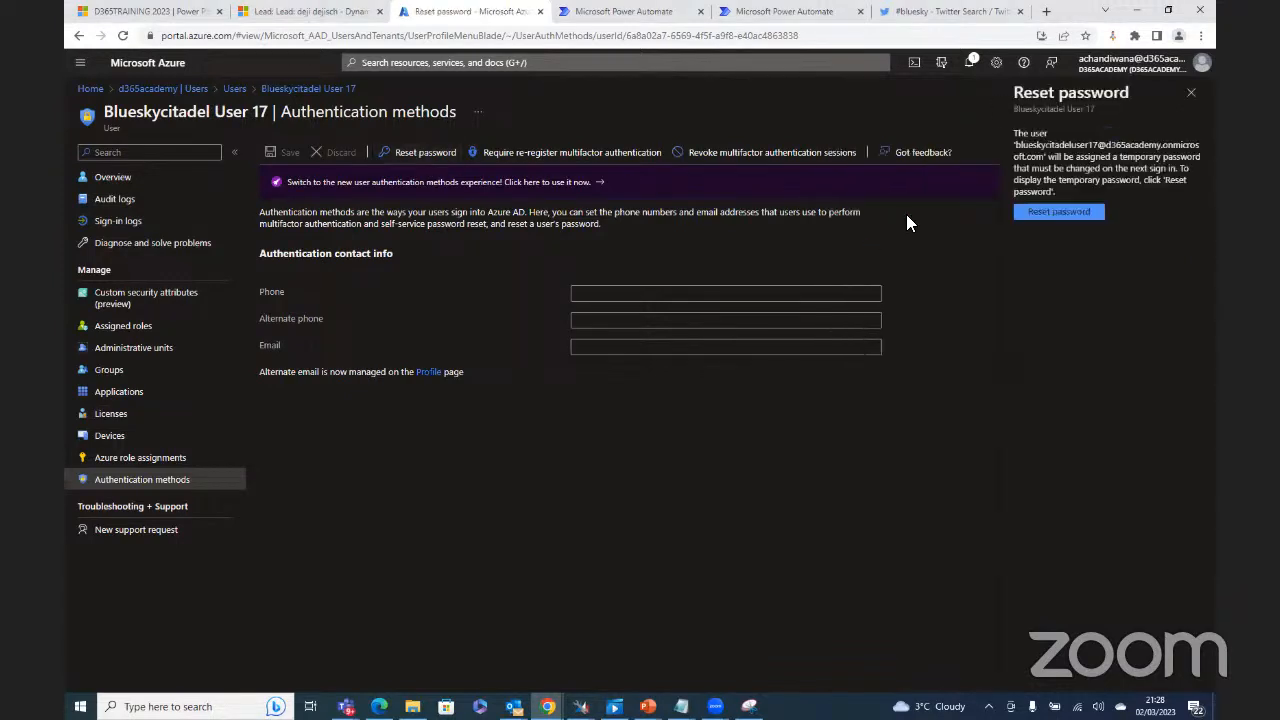
left_click(1078, 213)
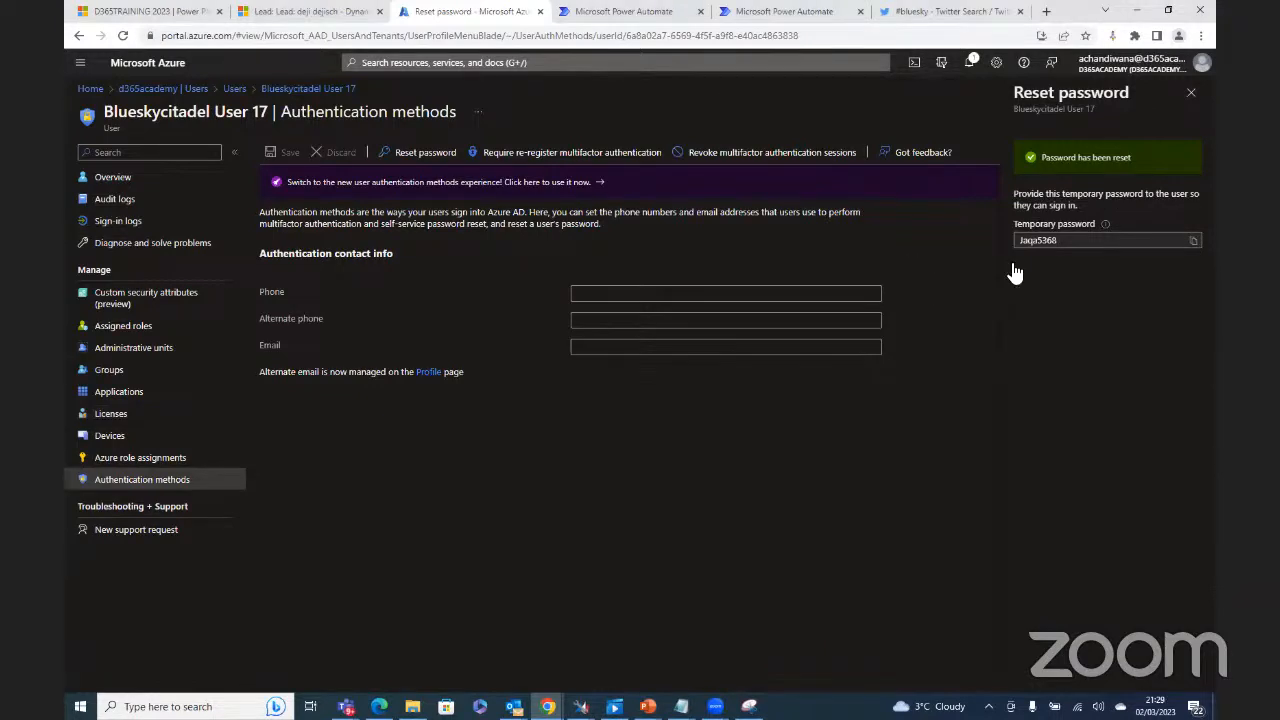
left_click(436, 165)
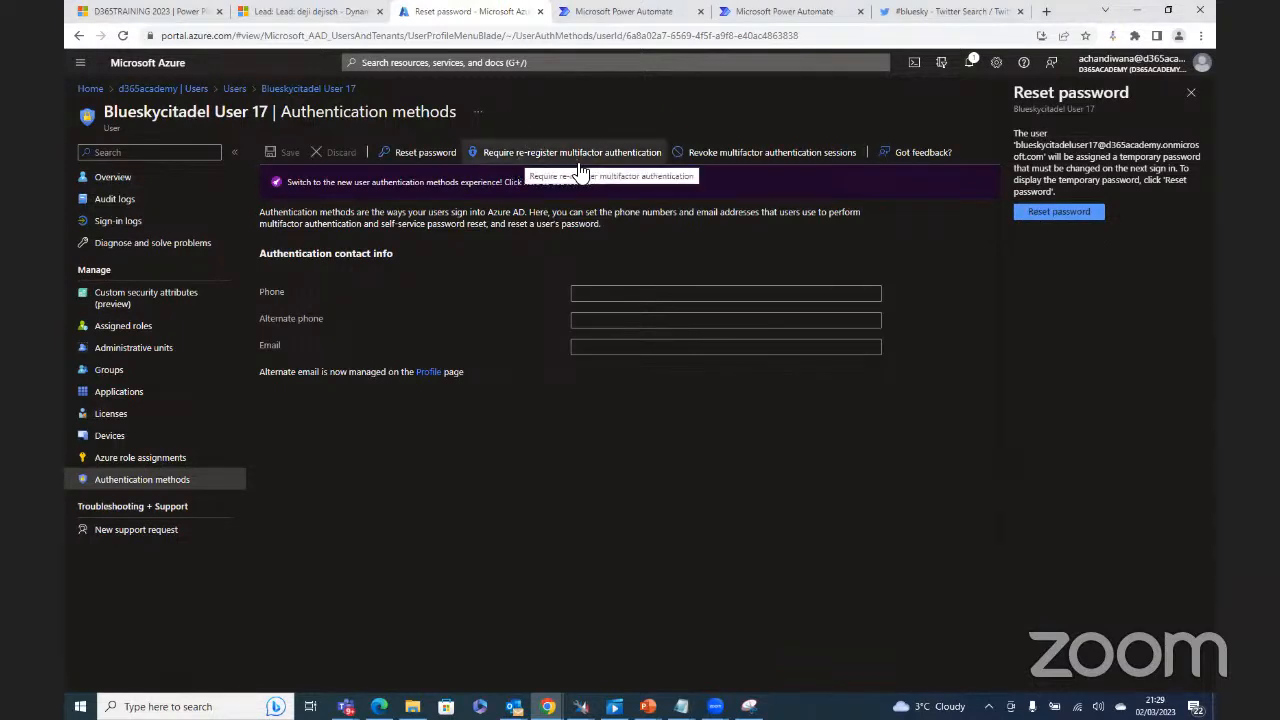
Step: Revoke test user 17's MFA sessions, generate a new temporary password and copy it
left_click(758, 156)
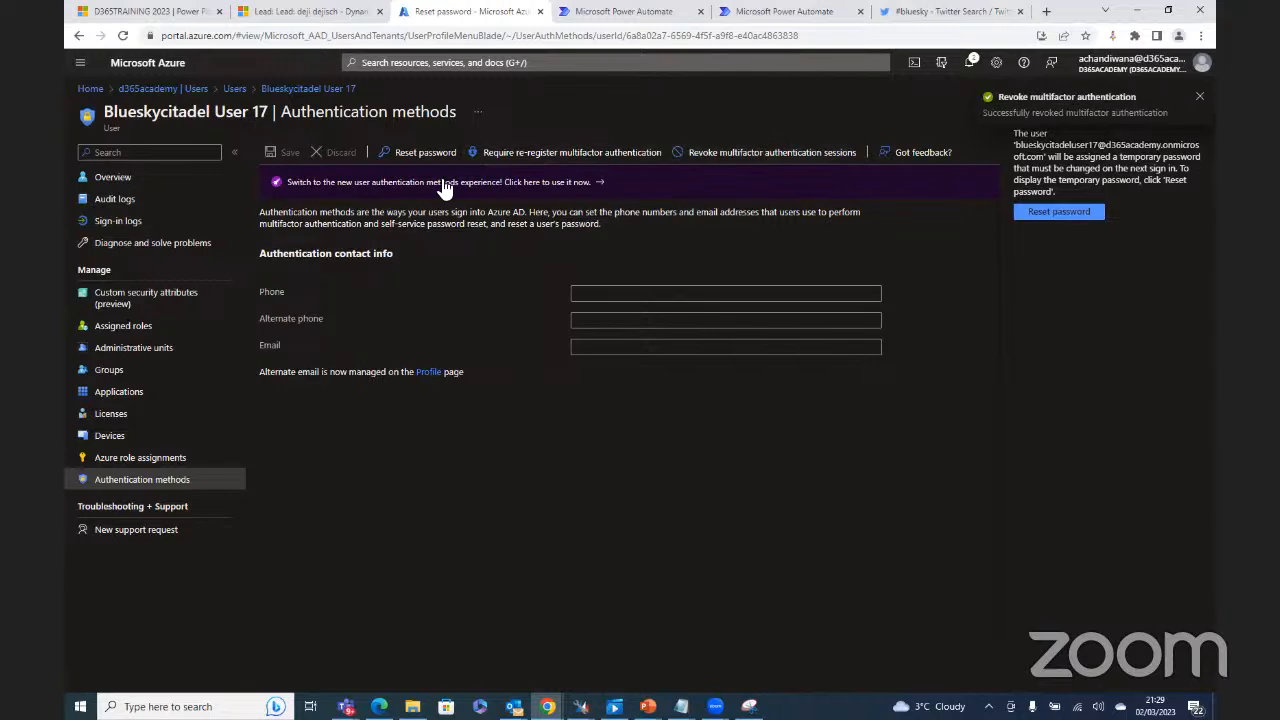
left_click(1054, 213)
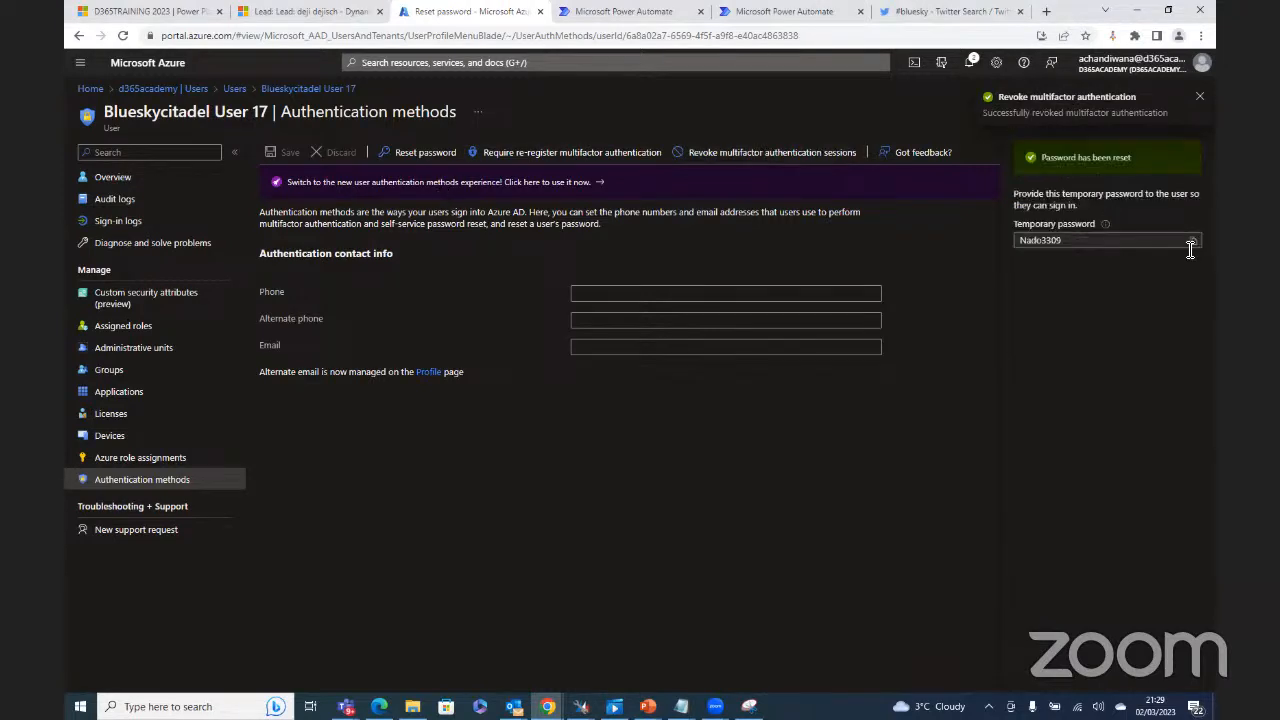
left_click(1192, 242)
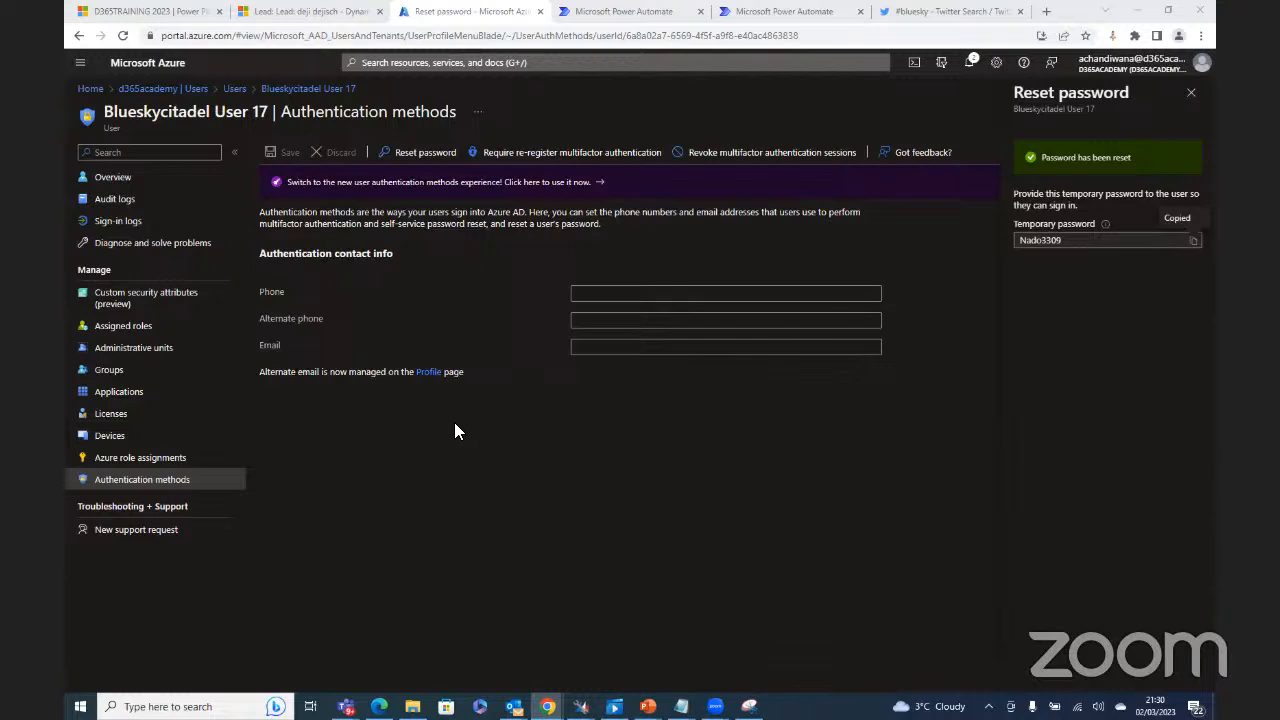
Step: Return to the d365academy directory and open its tenant Properties page
left_click(174, 90)
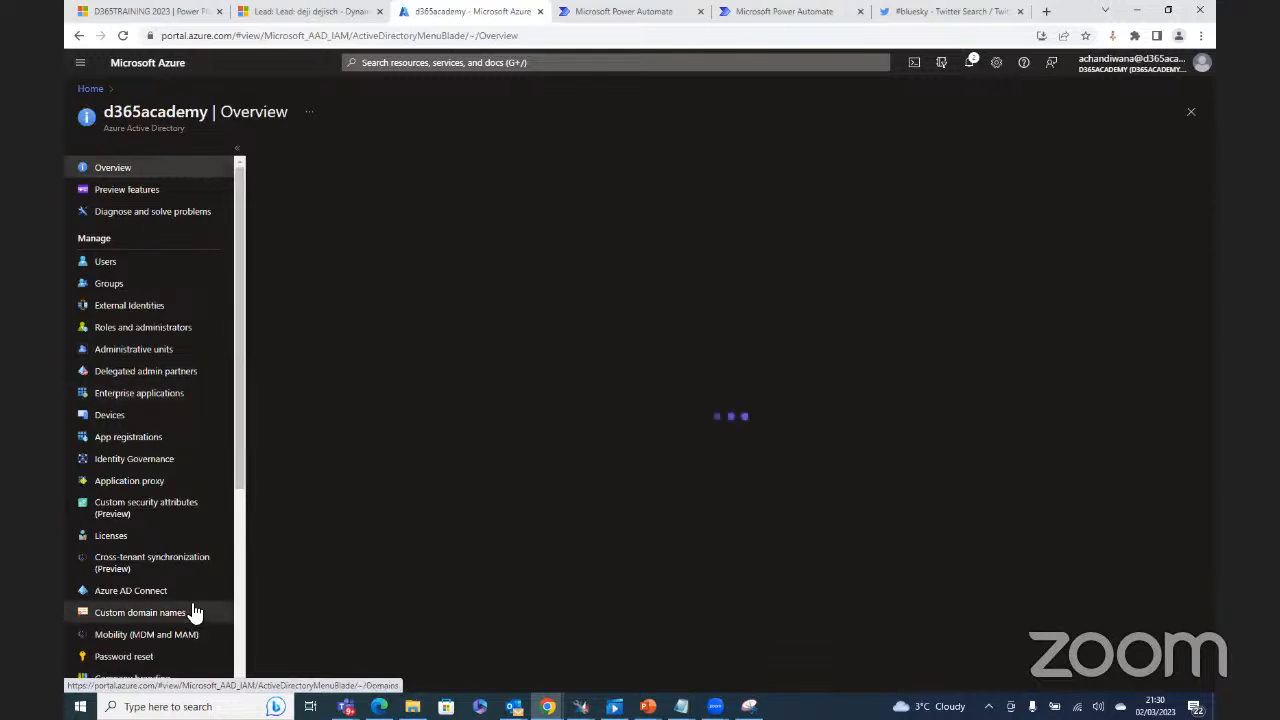
scroll(190, 605, "down", 1)
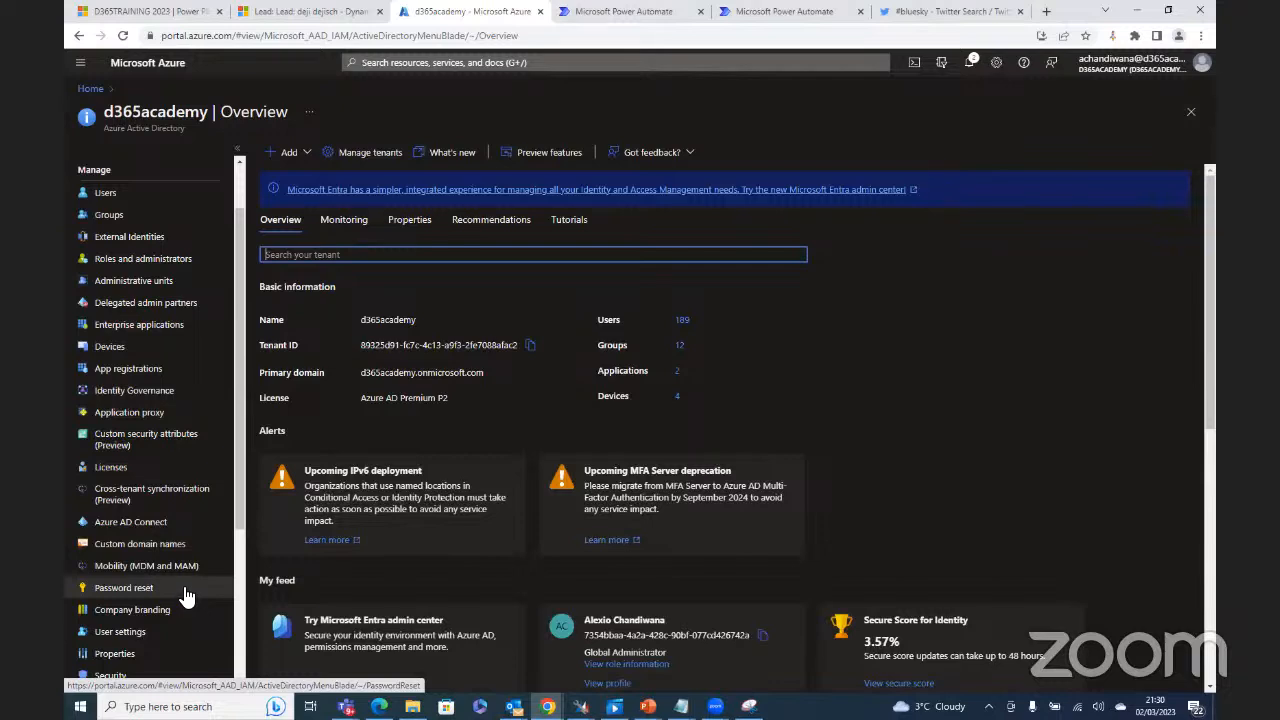
scroll(186, 596, "up", 1)
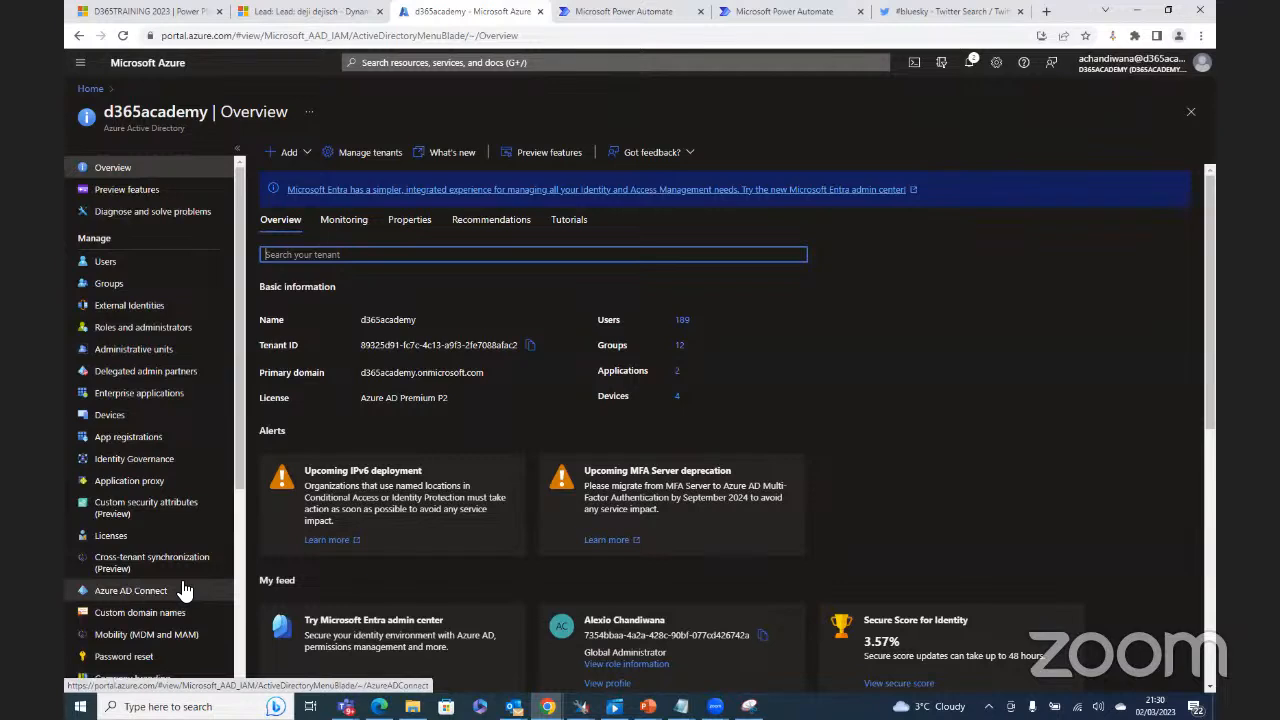
scroll(180, 590, "down", 2)
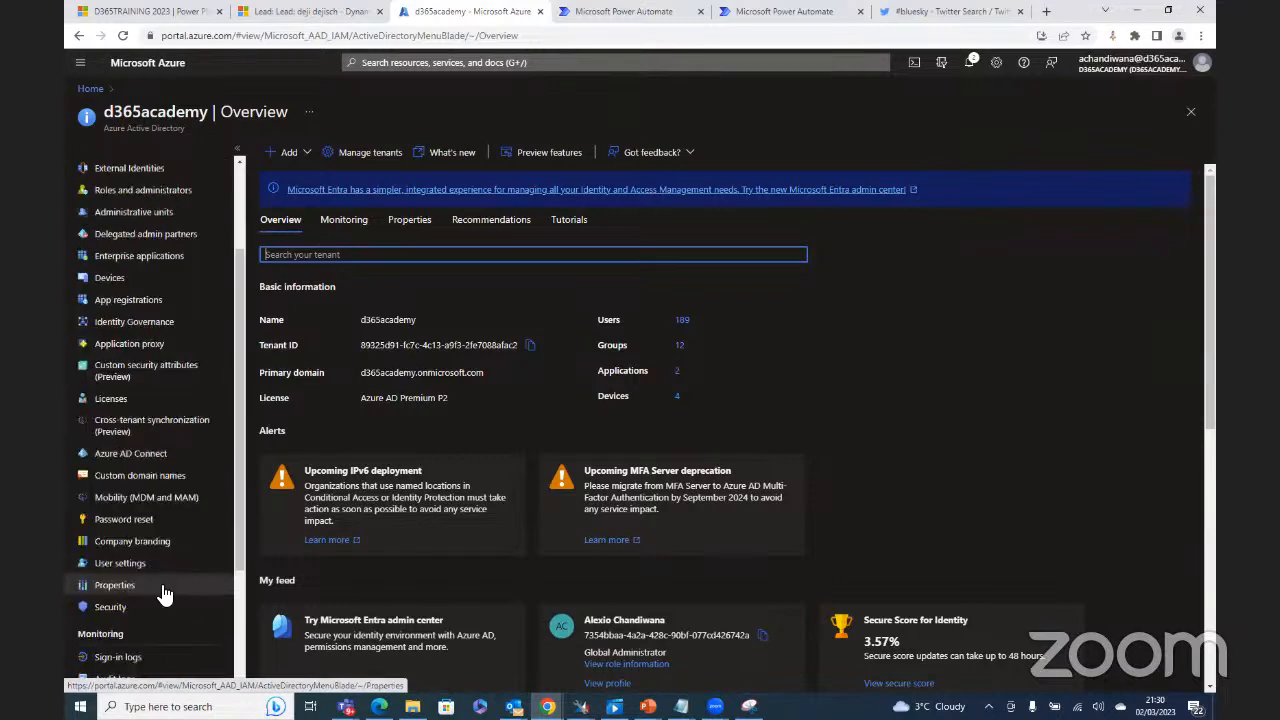
left_click(164, 587)
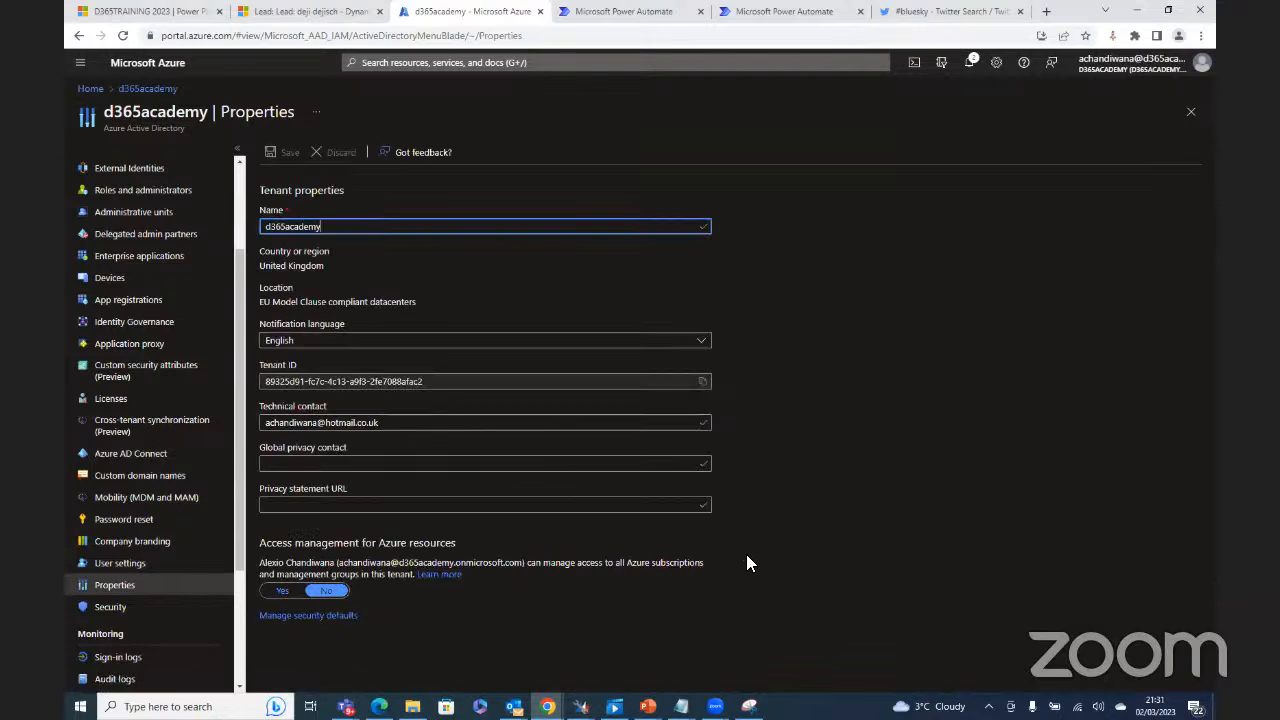
Step: Choose Disabled in the security defaults settings and try Other as the reason
left_click(305, 616)
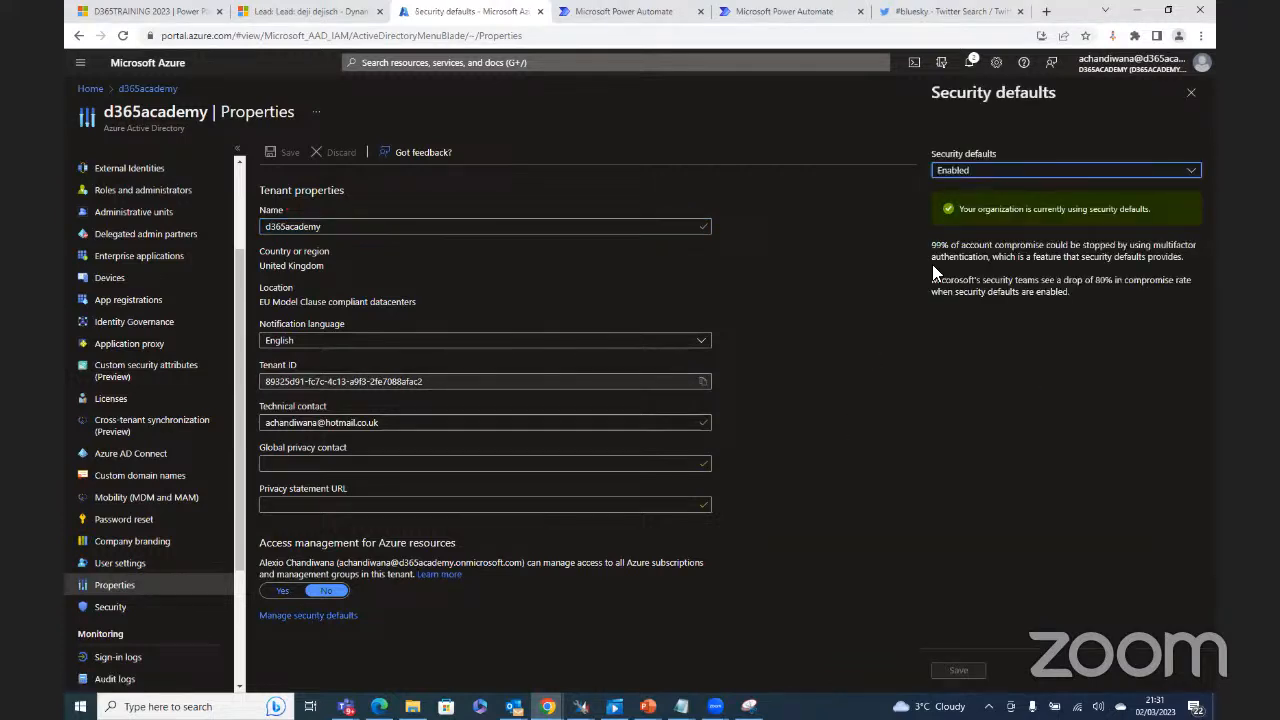
left_click(1193, 168)
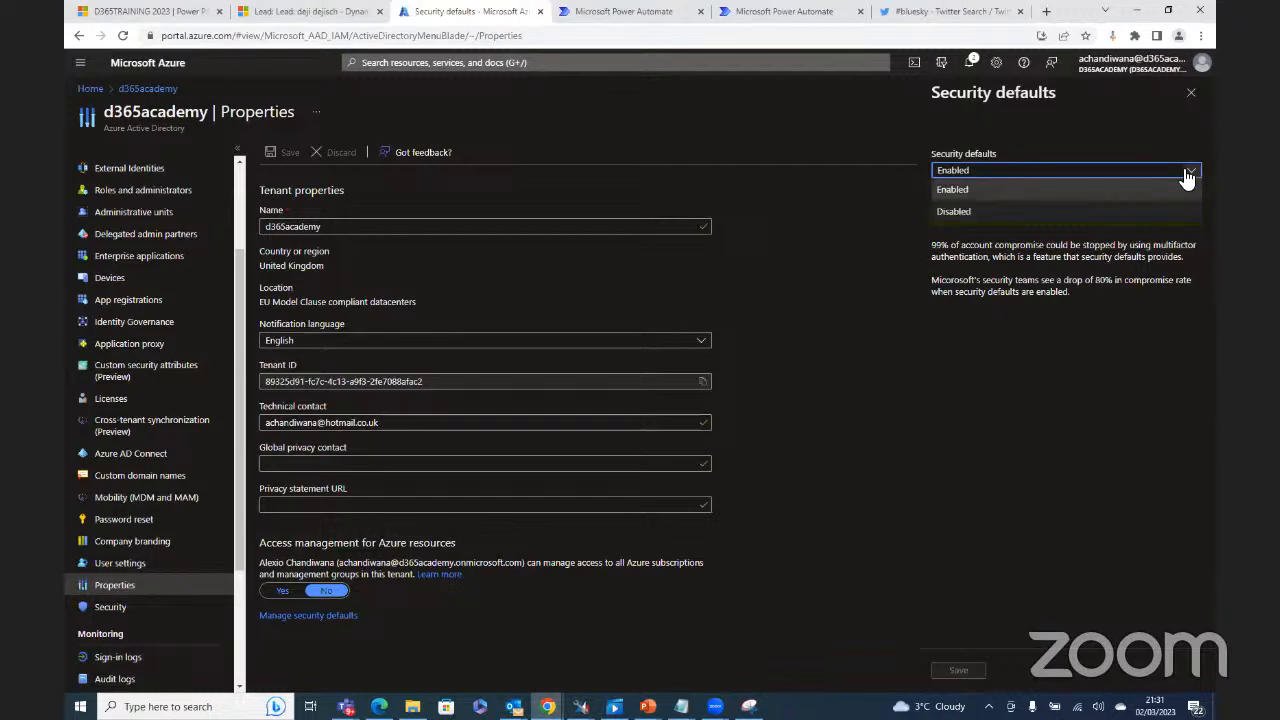
left_click(1048, 211)
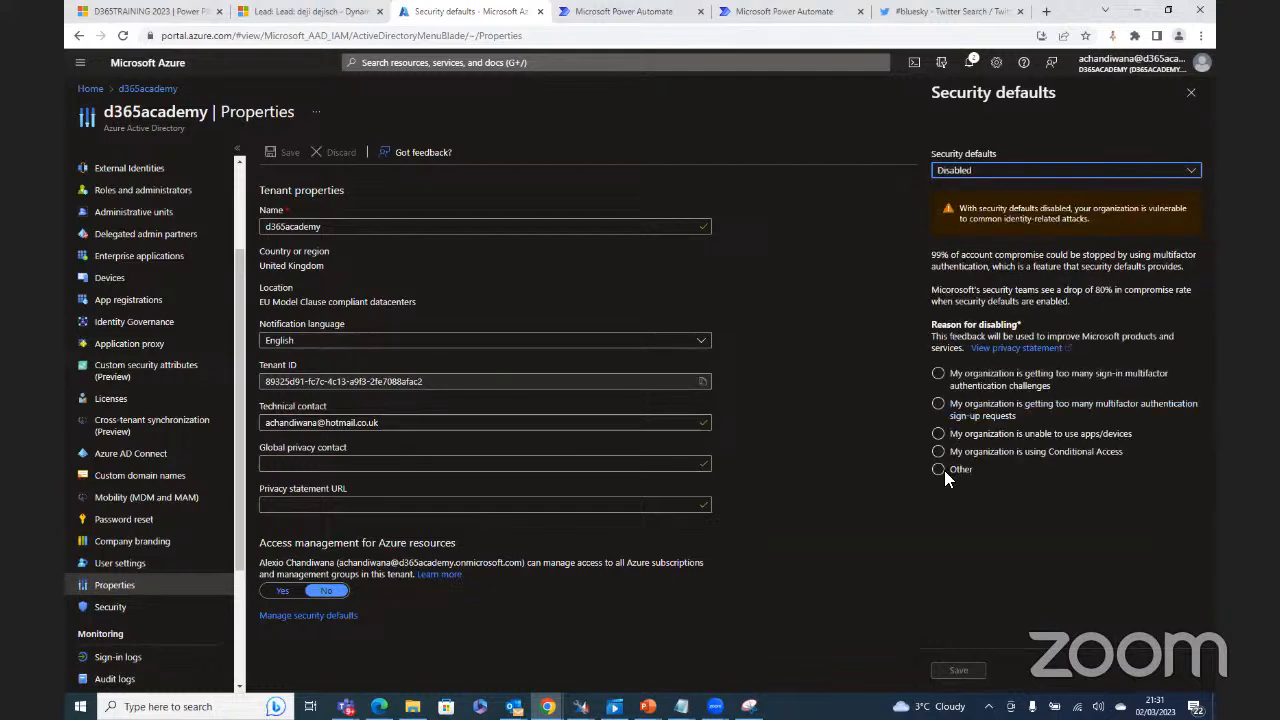
left_click(944, 438)
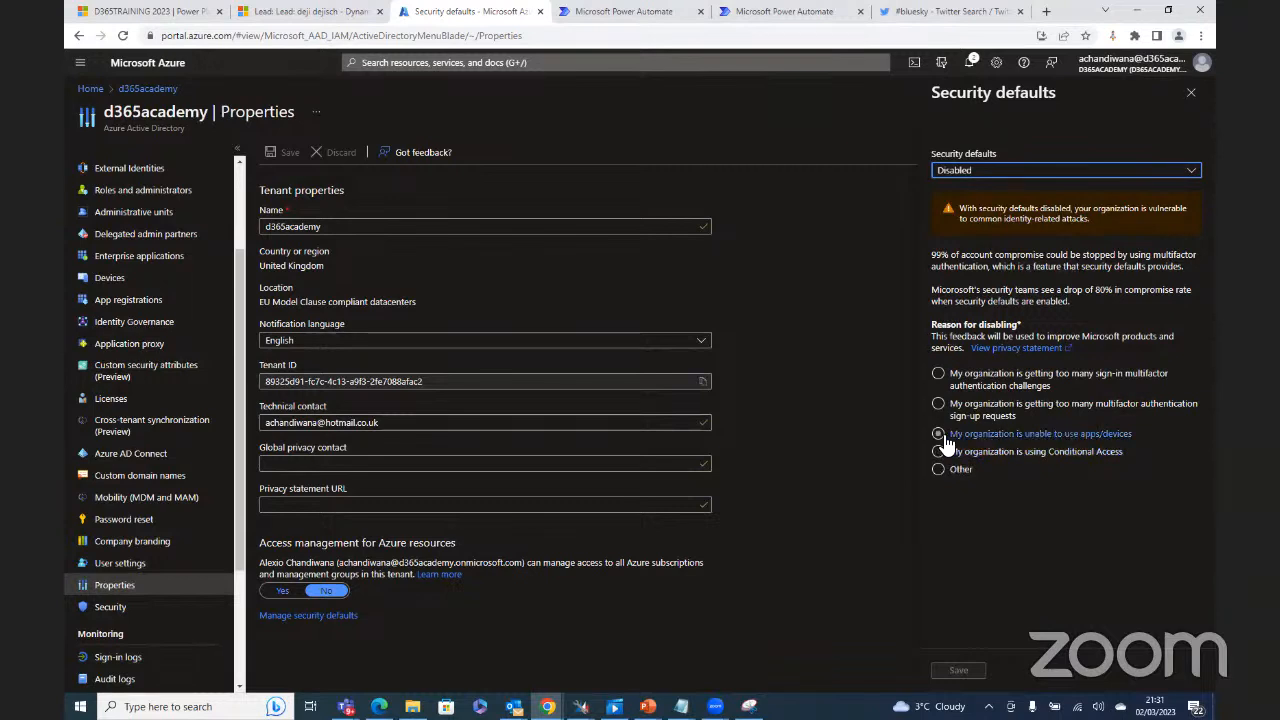
left_click(940, 470)
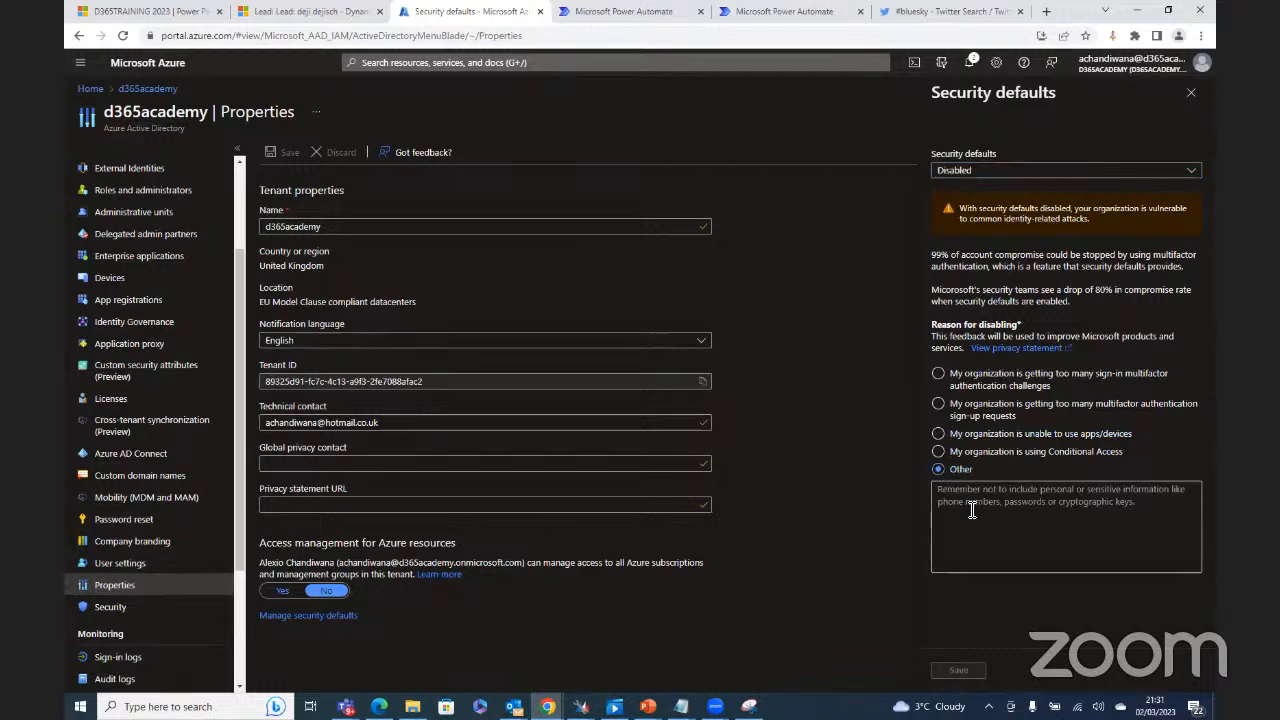
left_click(978, 491)
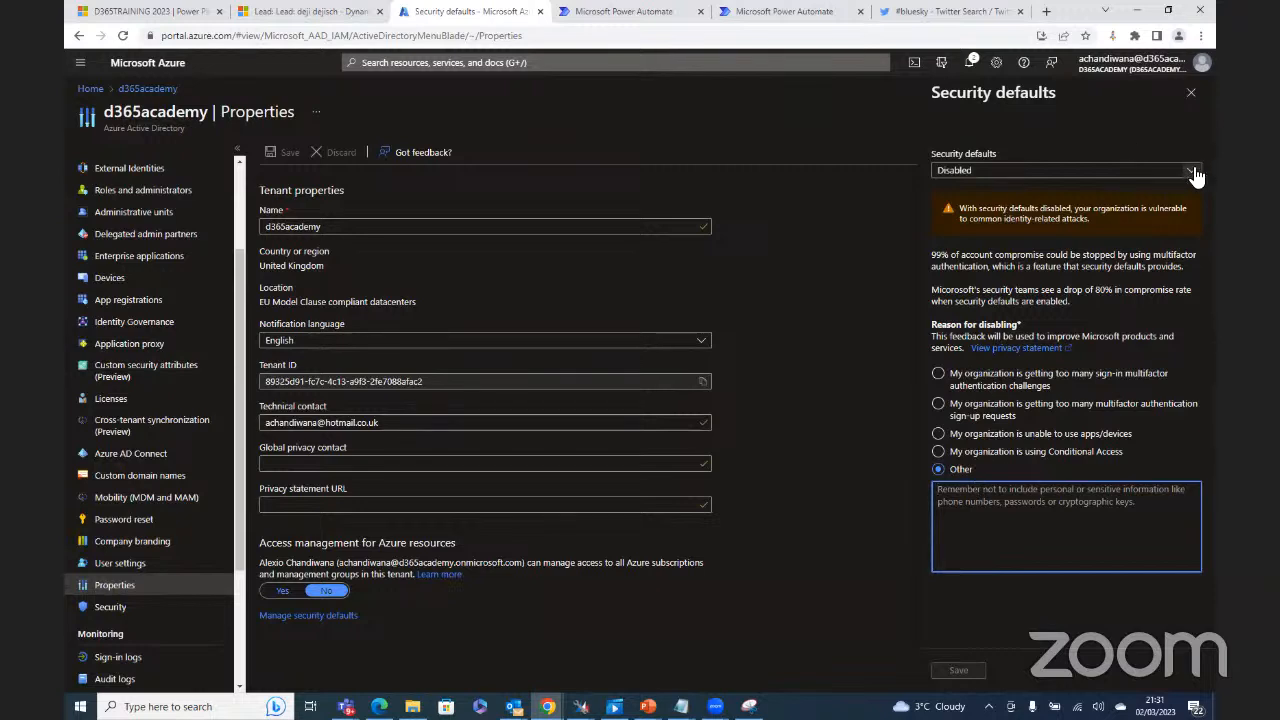
Step: Disable security defaults citing too many MFA sign-in challenges, save, and verify the success notification
left_click(1036, 172)
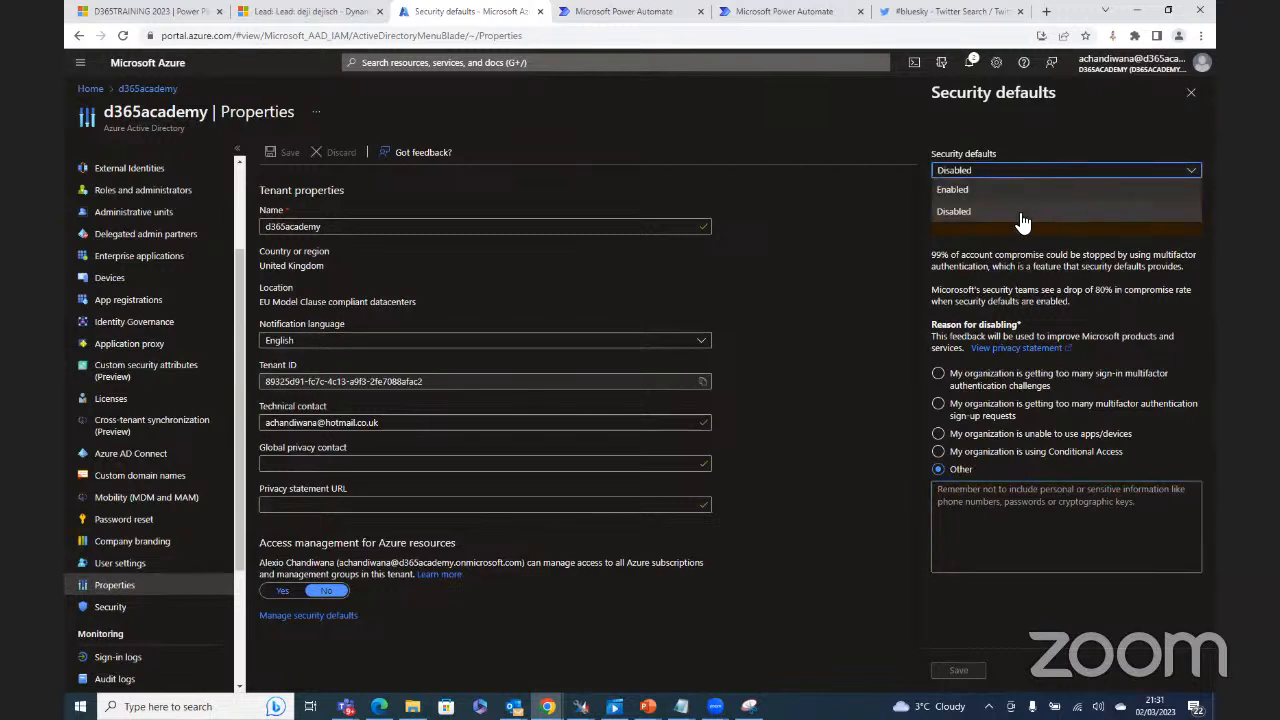
left_click(1022, 213)
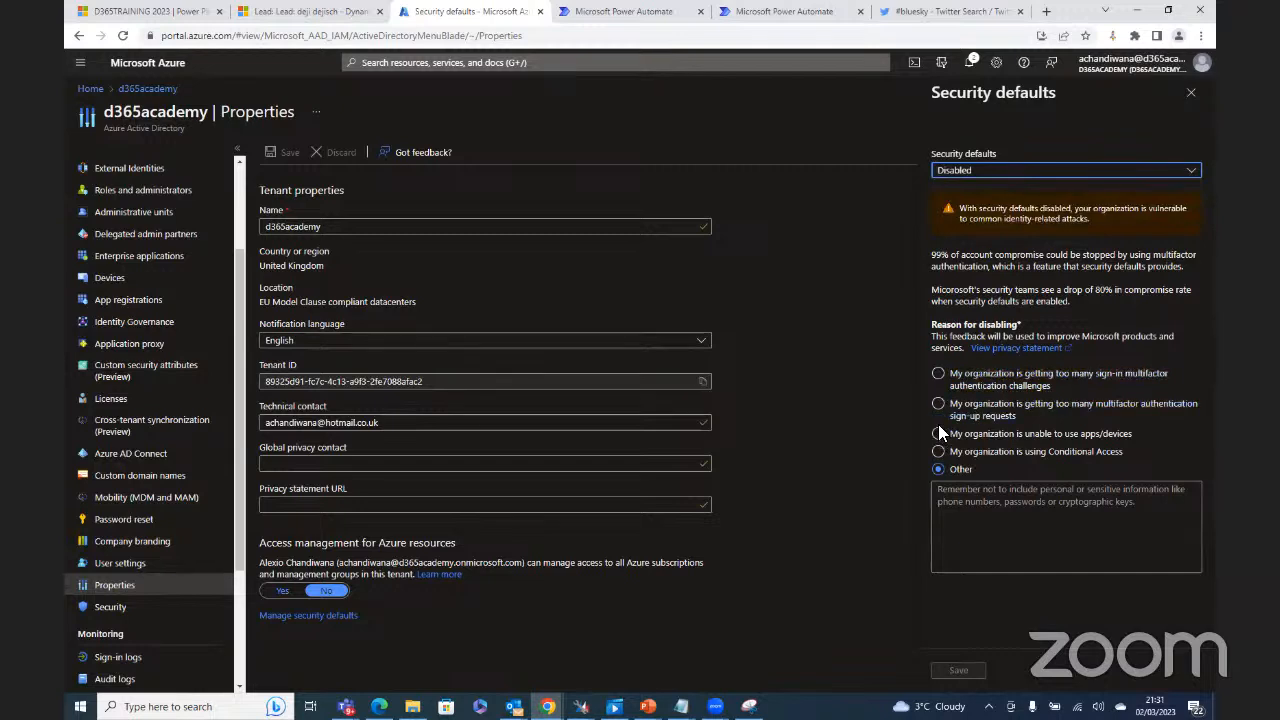
left_click(939, 374)
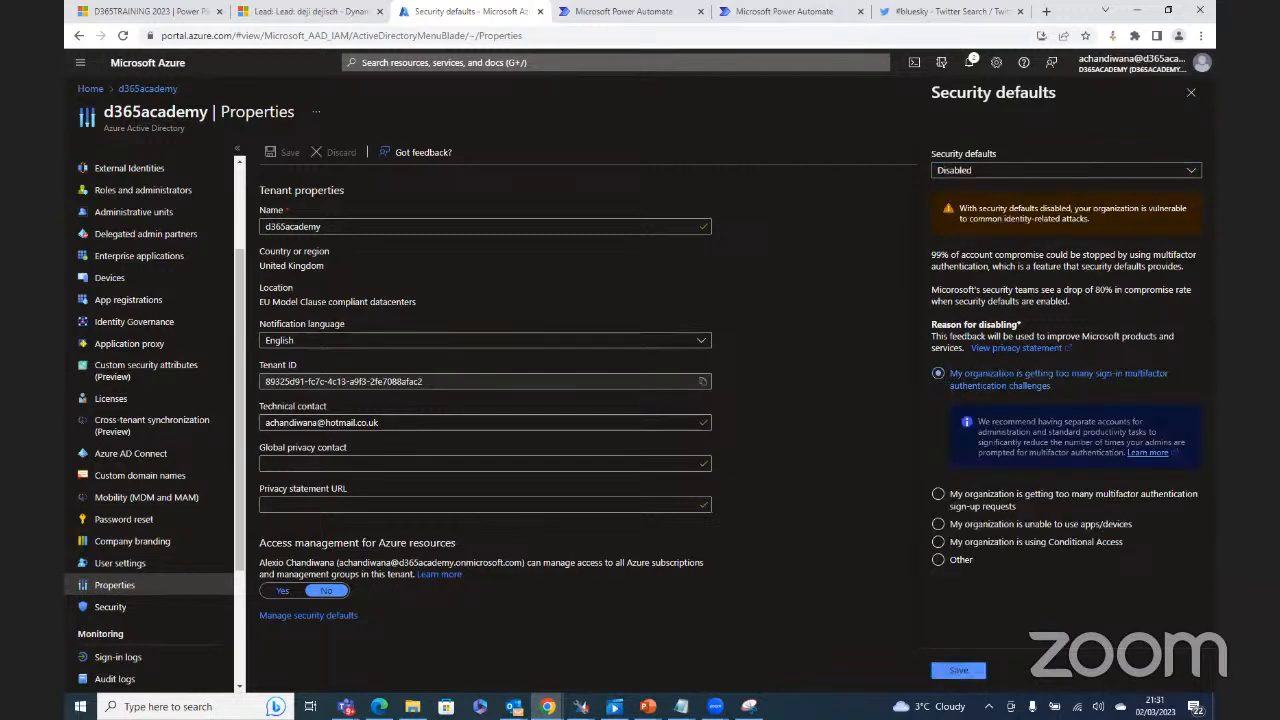
left_click(958, 670)
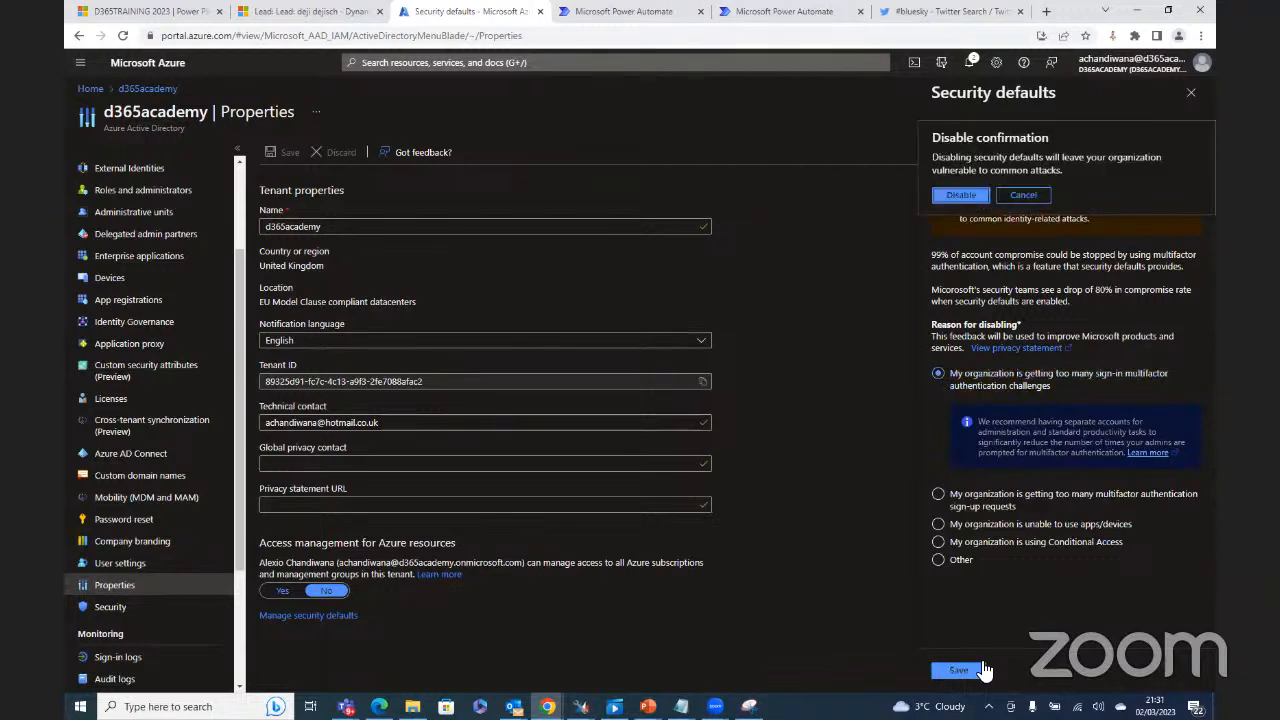
left_click(970, 196)
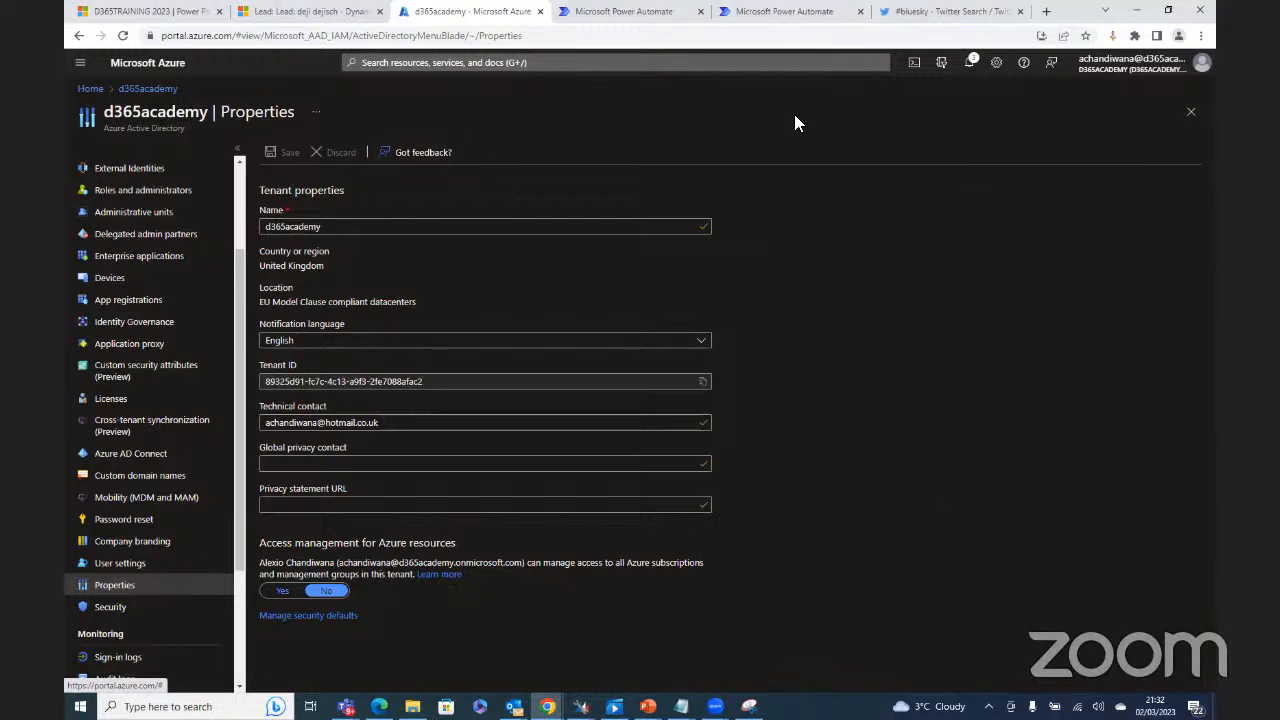
left_click(969, 63)
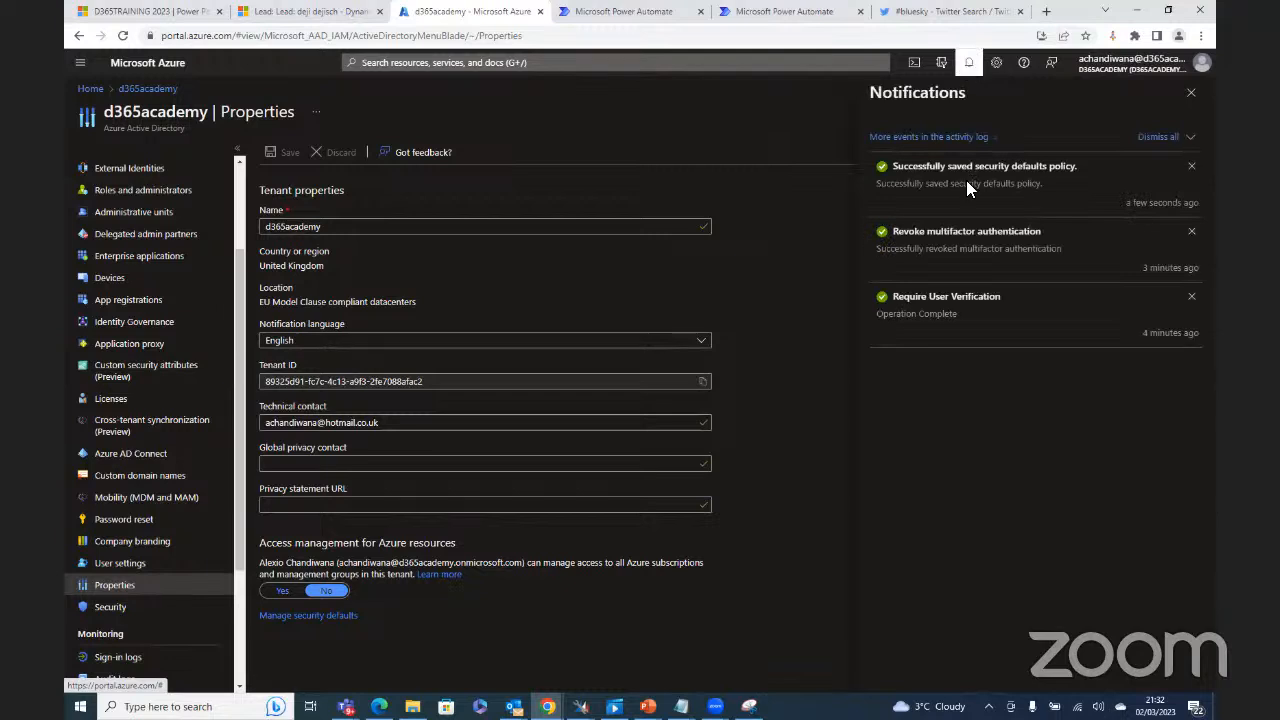
left_click(1190, 93)
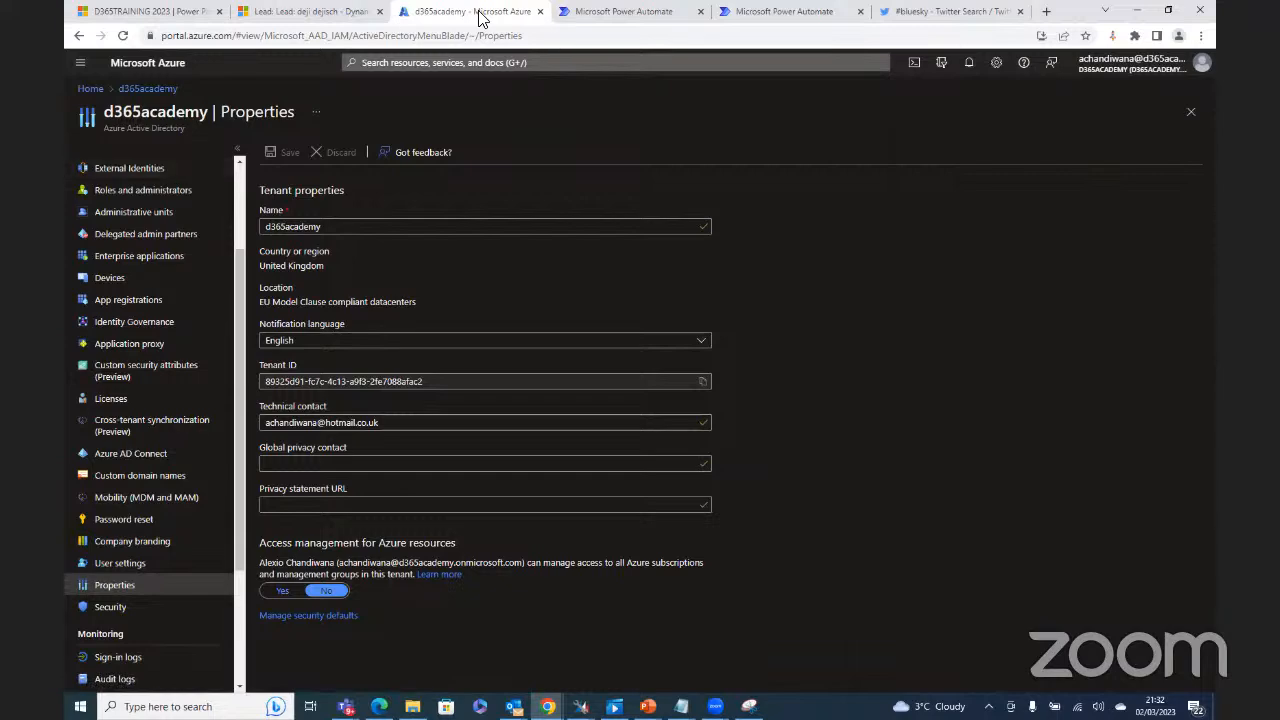
Step: Detach the Azure portal tab and bring up the saved test lead record at the Qualify stage
left_click_drag(482, 18, 482, 0)
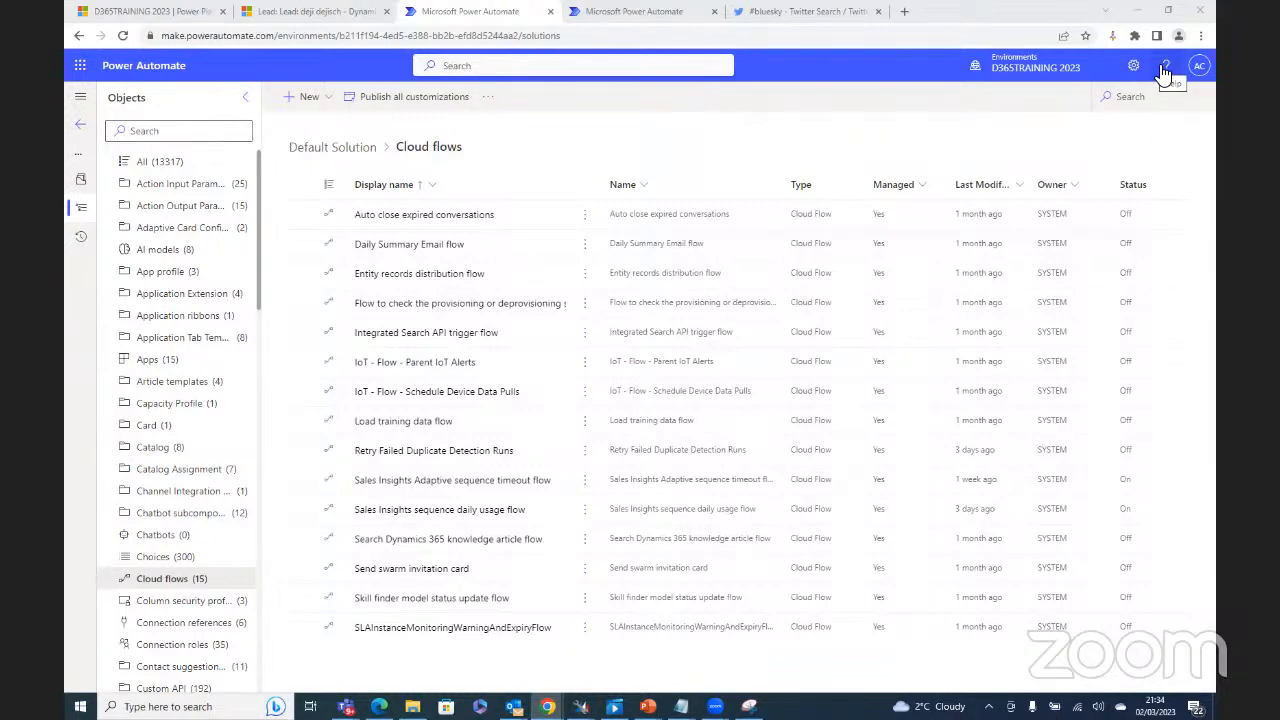
left_click(317, 14)
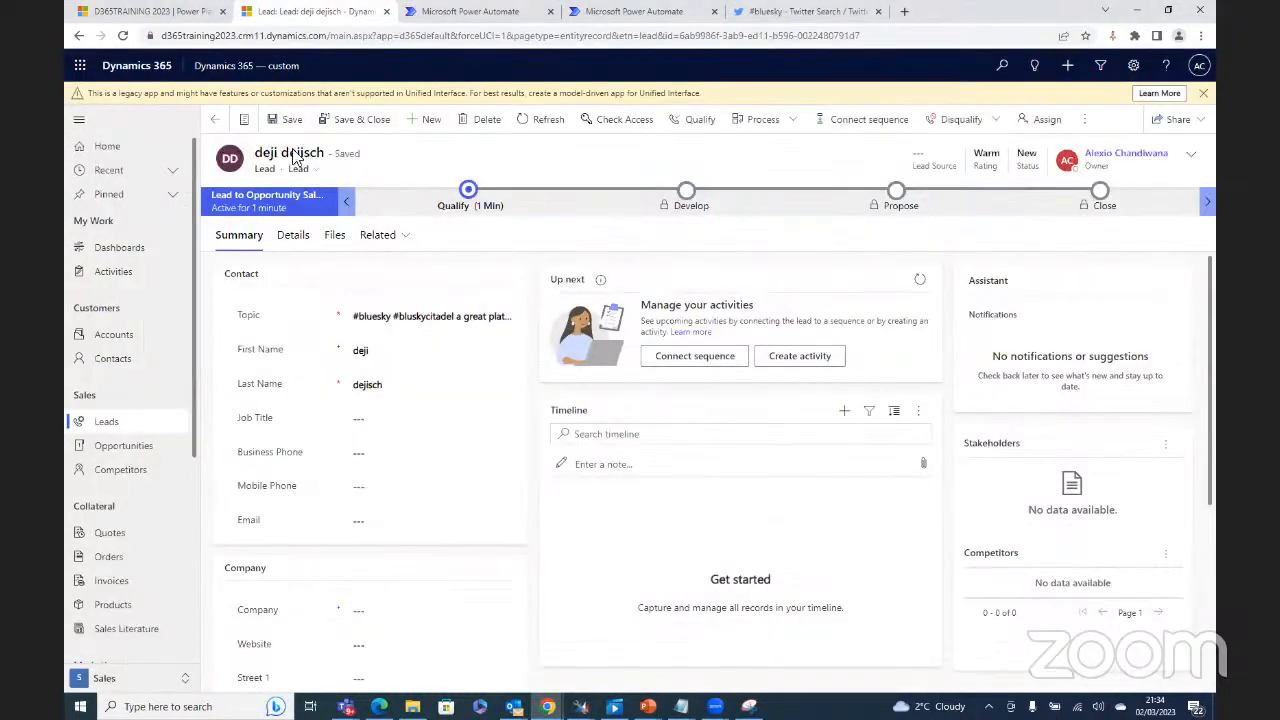
Step: View My Open Leads (18 leads), then bring forward the D365TRAINING 2023 environment in the admin center
left_click(101, 423)
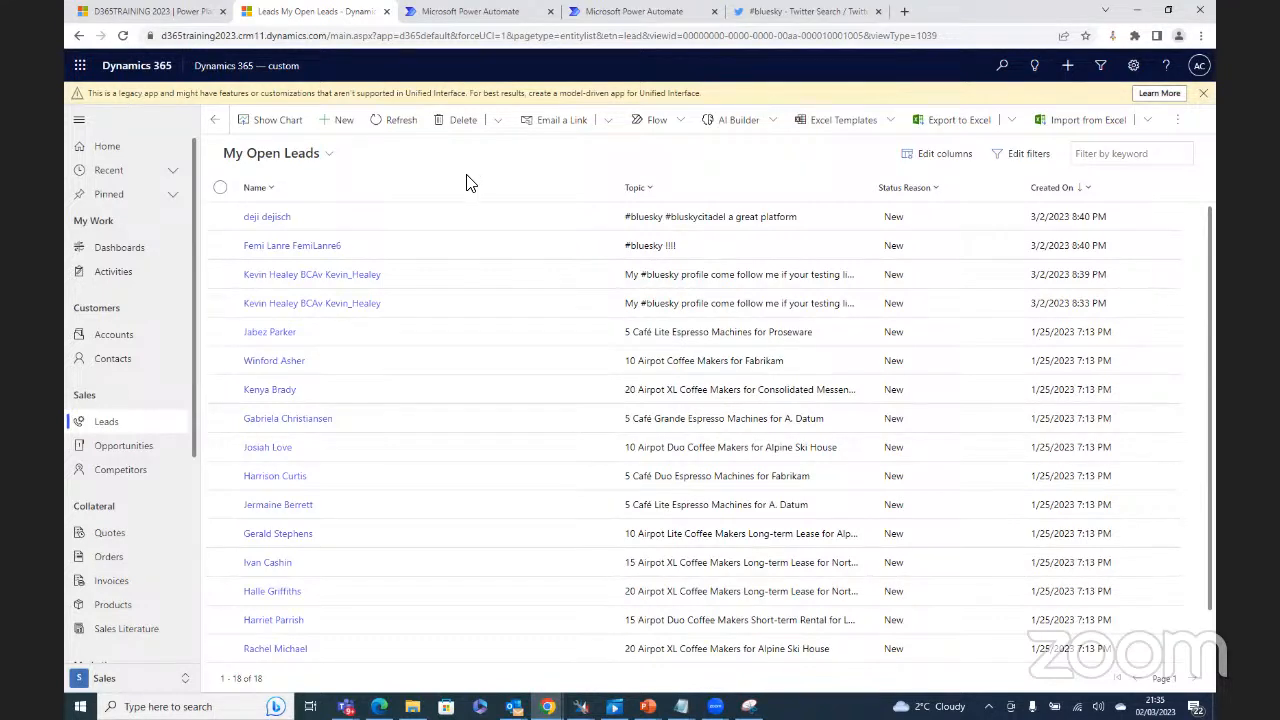
left_click(150, 13)
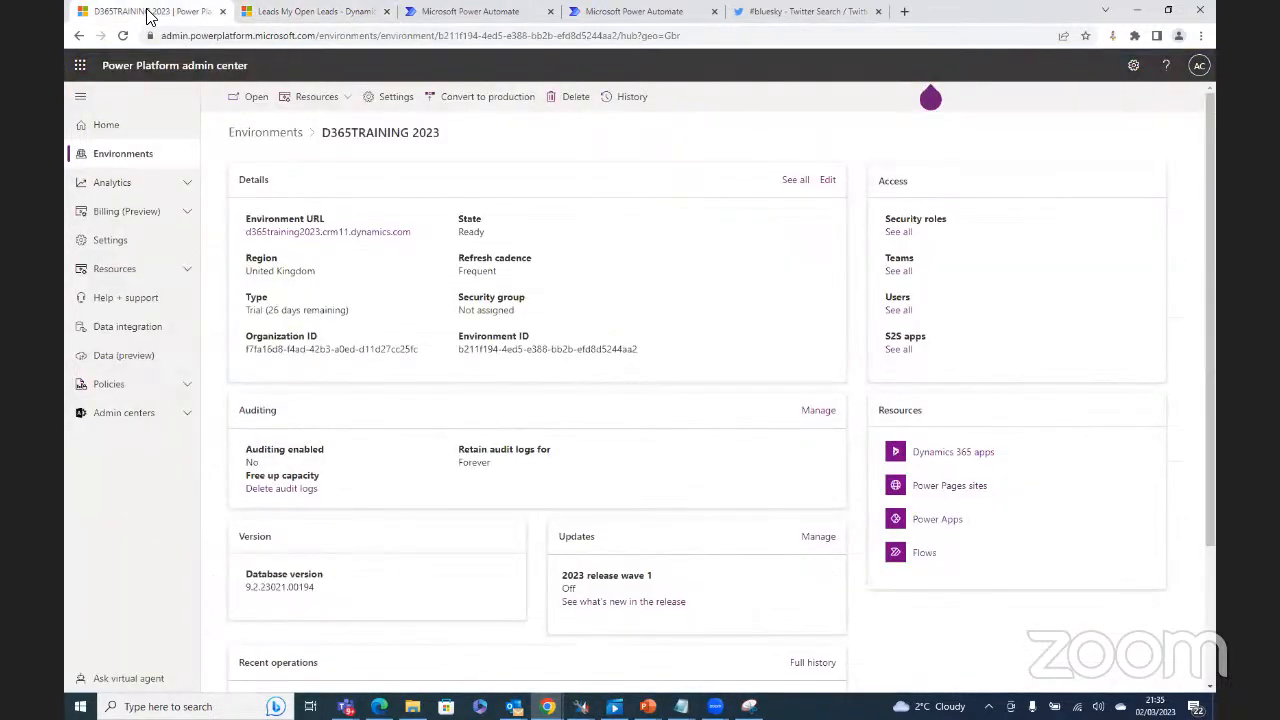
Step: Open the environment's Data management > Duplicate detection rules settings, then switch to XrmToolBox
left_click(400, 94)
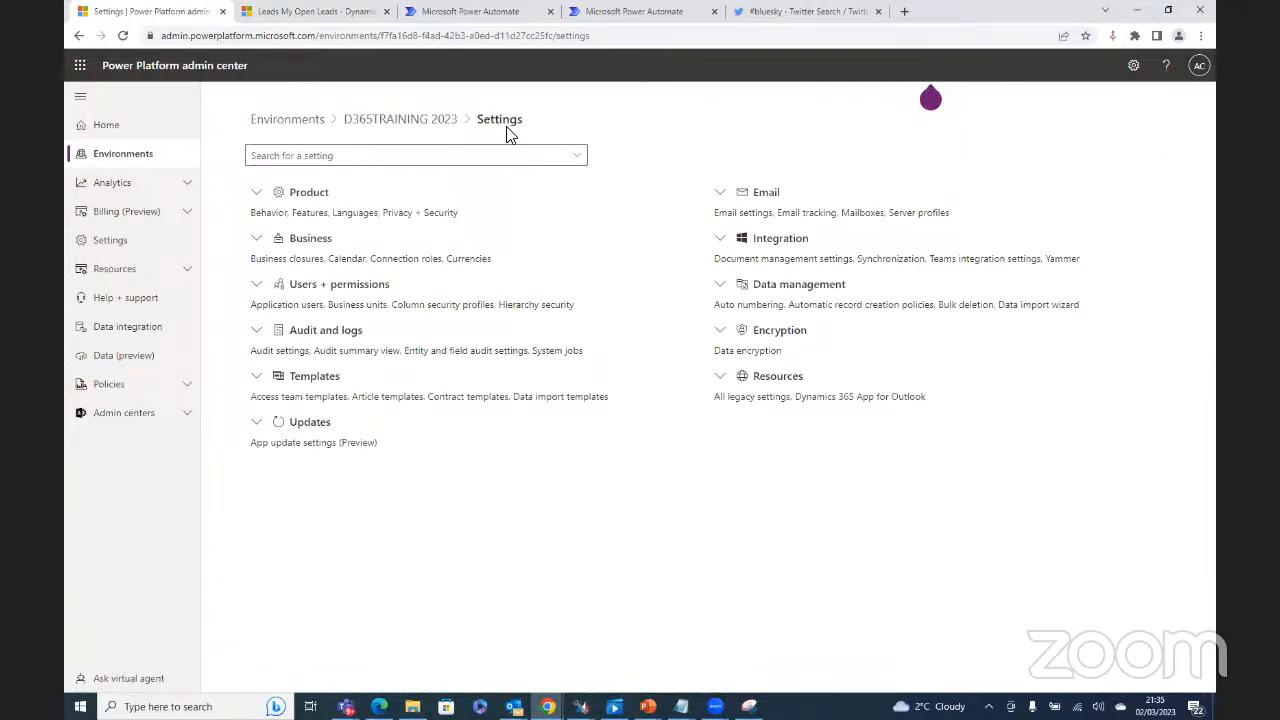
left_click(720, 290)
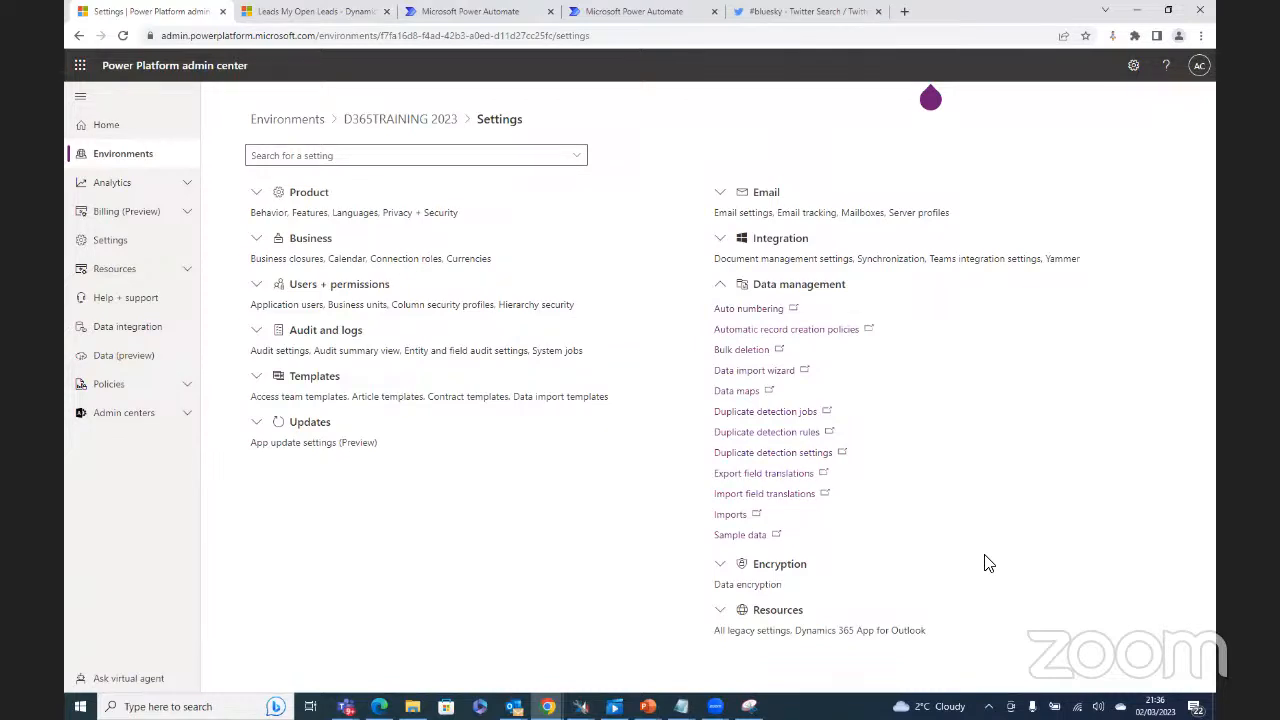
left_click(783, 438)
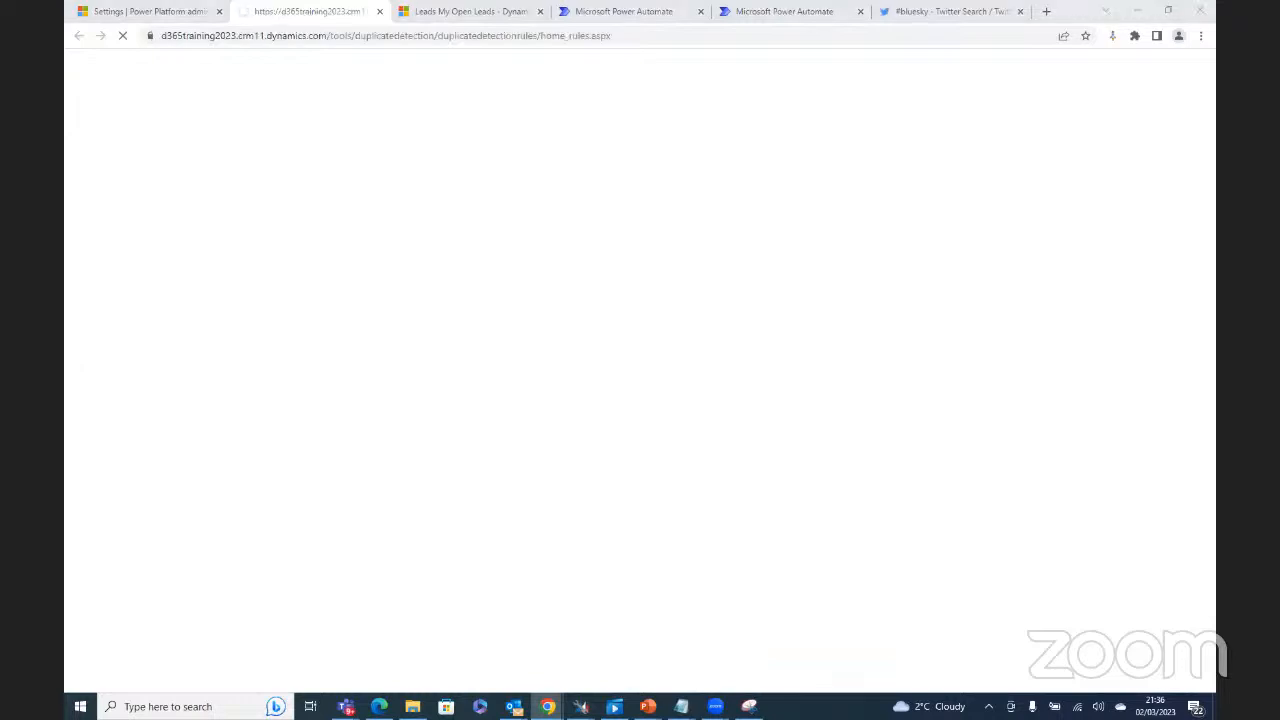
key("alt+Tab")
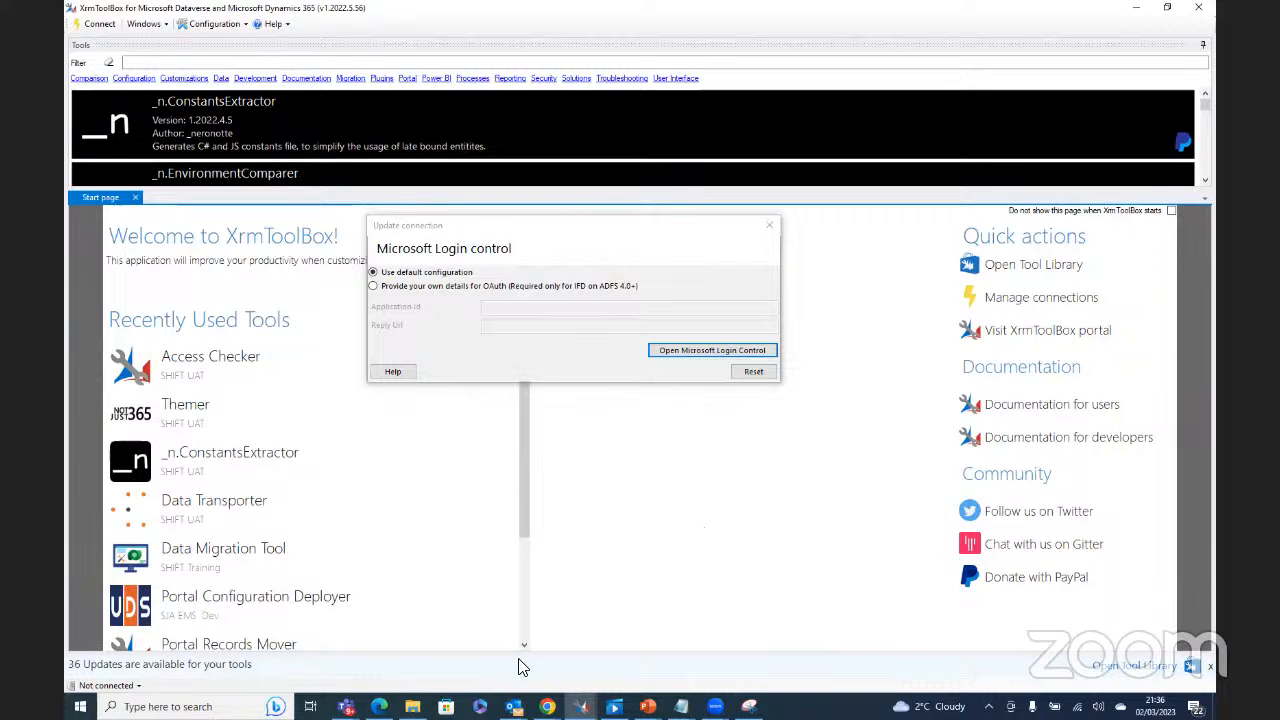
Step: Try closing all XrmToolBox windows from its taskbar icon, then launch Task Manager from the taskbar
left_click(582, 710)
right_click(581, 708)
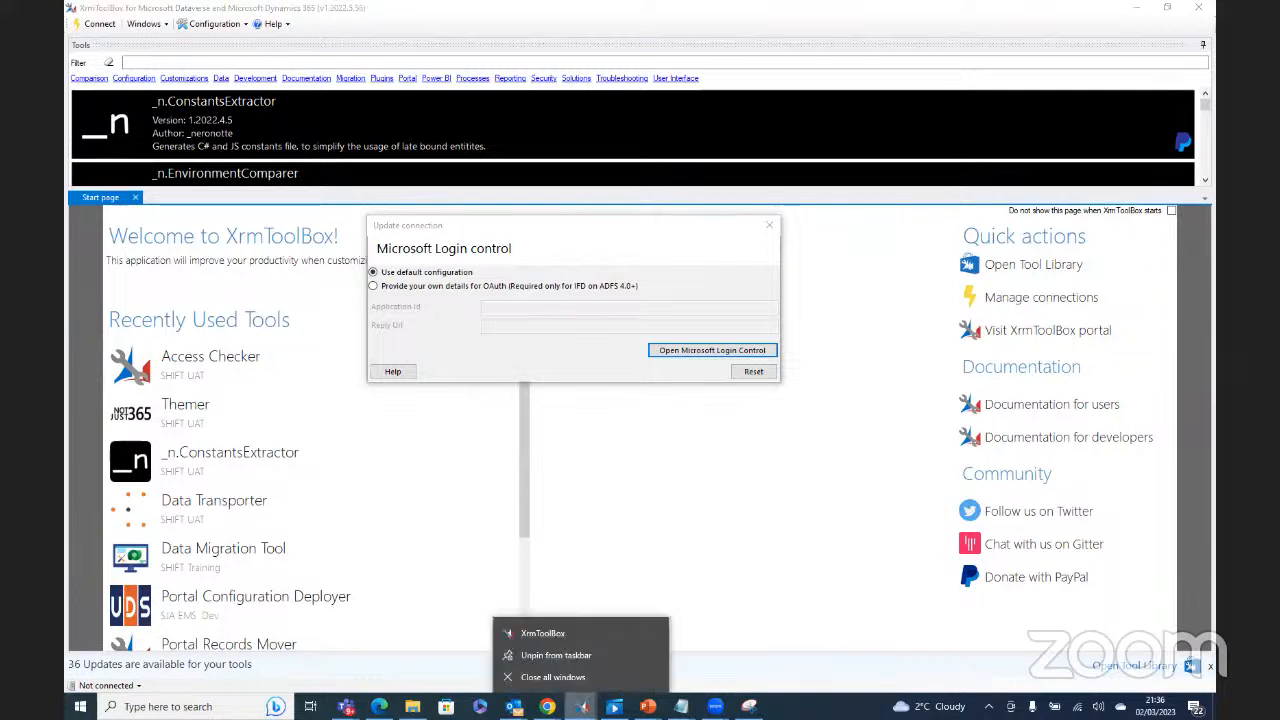
left_click(575, 679)
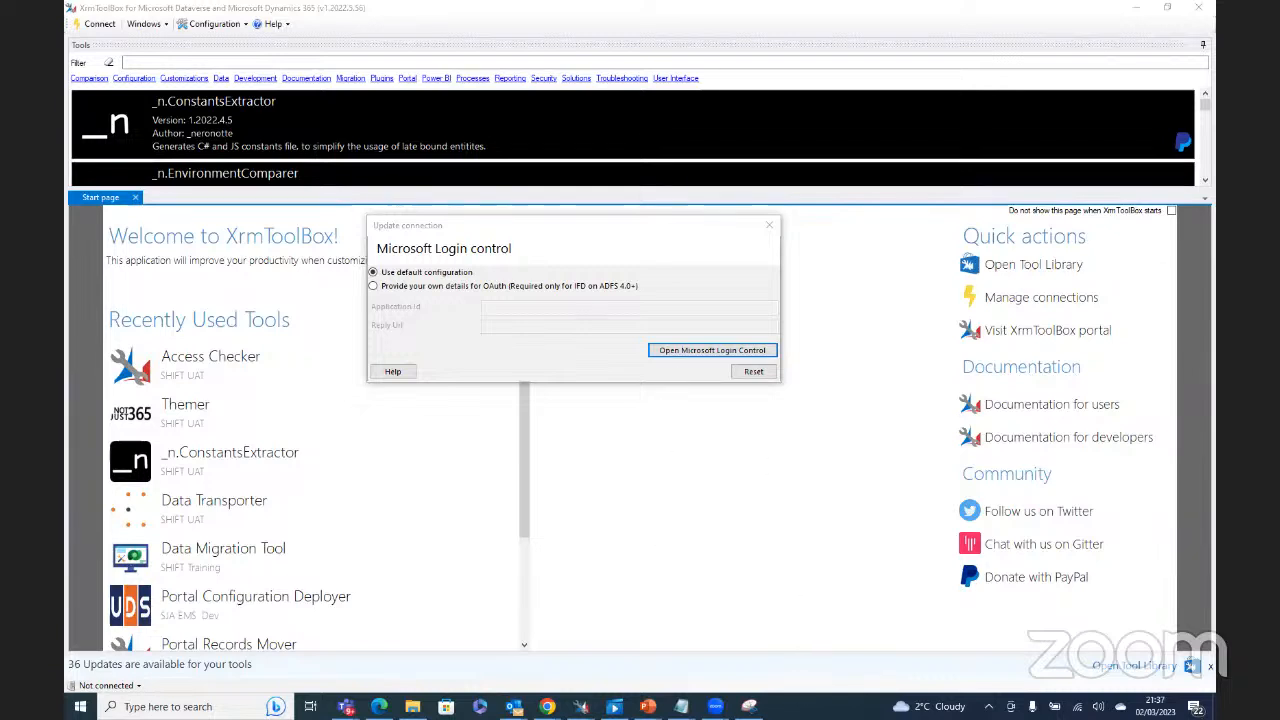
right_click(815, 706)
left_click(859, 638)
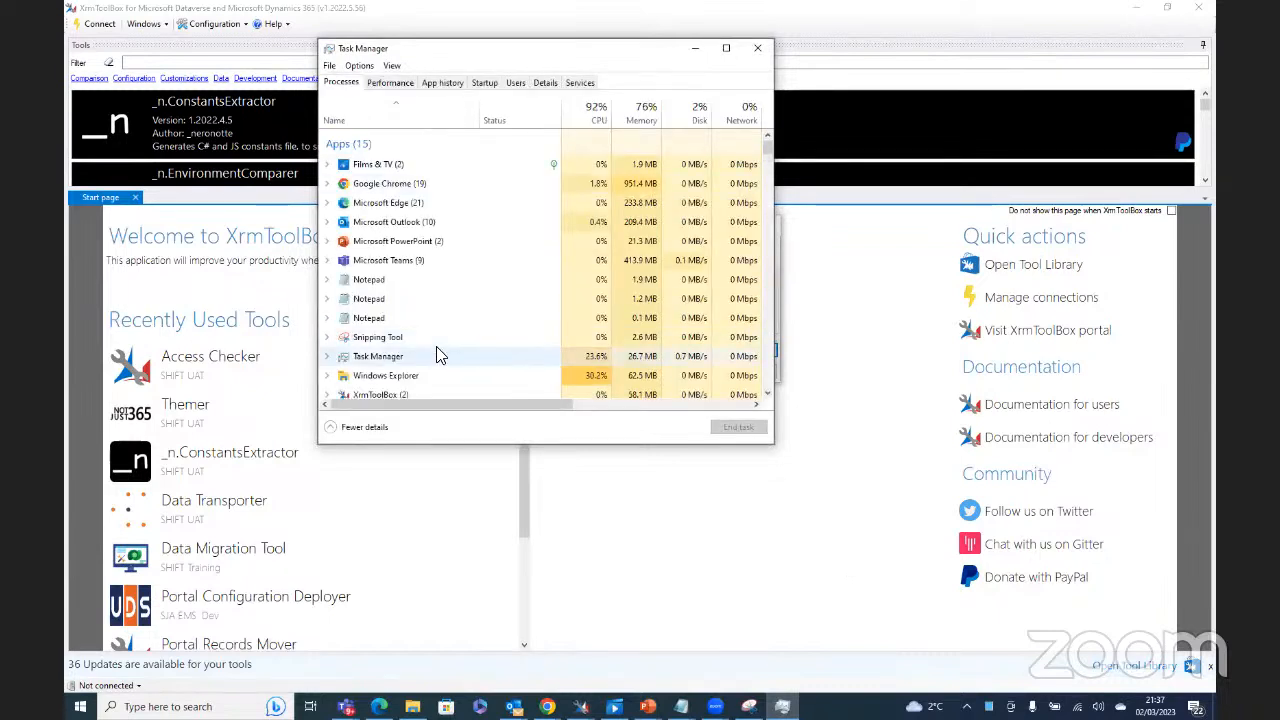
Step: End the XrmToolBox task and move Task Manager aside to reveal the nine duplicate detection rules
left_click(380, 396)
left_click(740, 430)
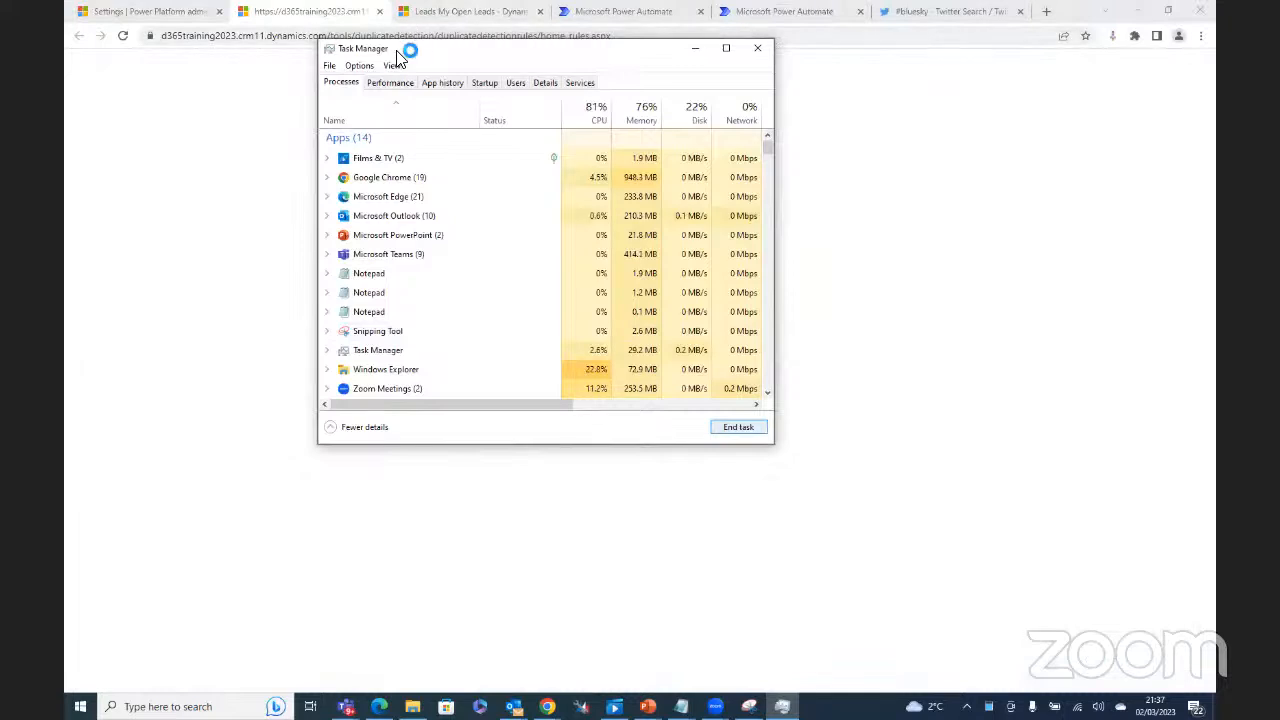
left_click_drag(396, 51, 66, 51)
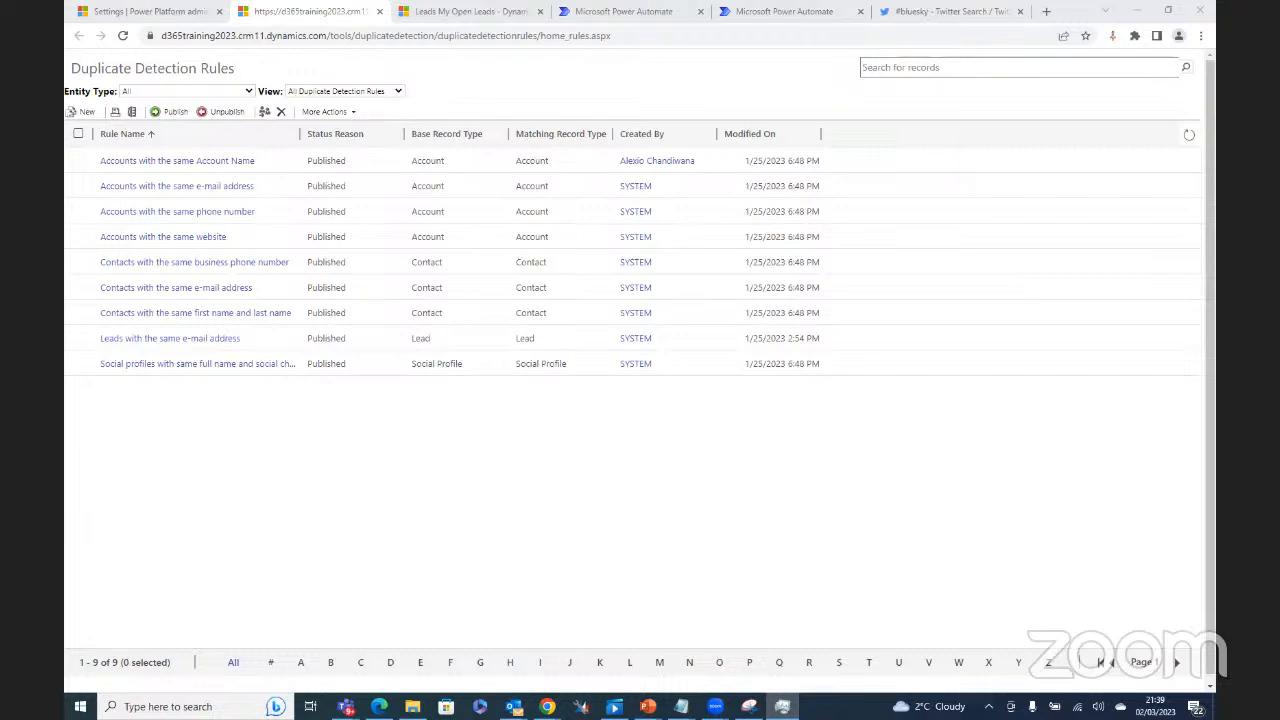
left_click(452, 12)
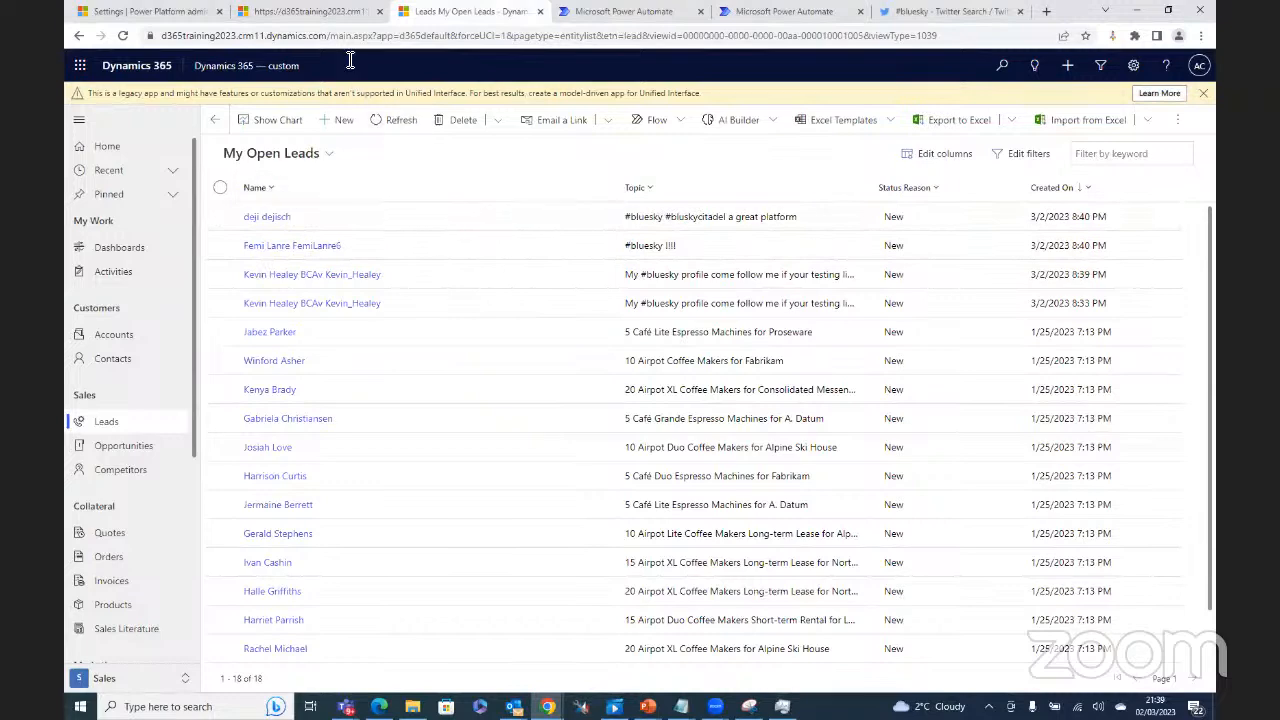
left_click(290, 11)
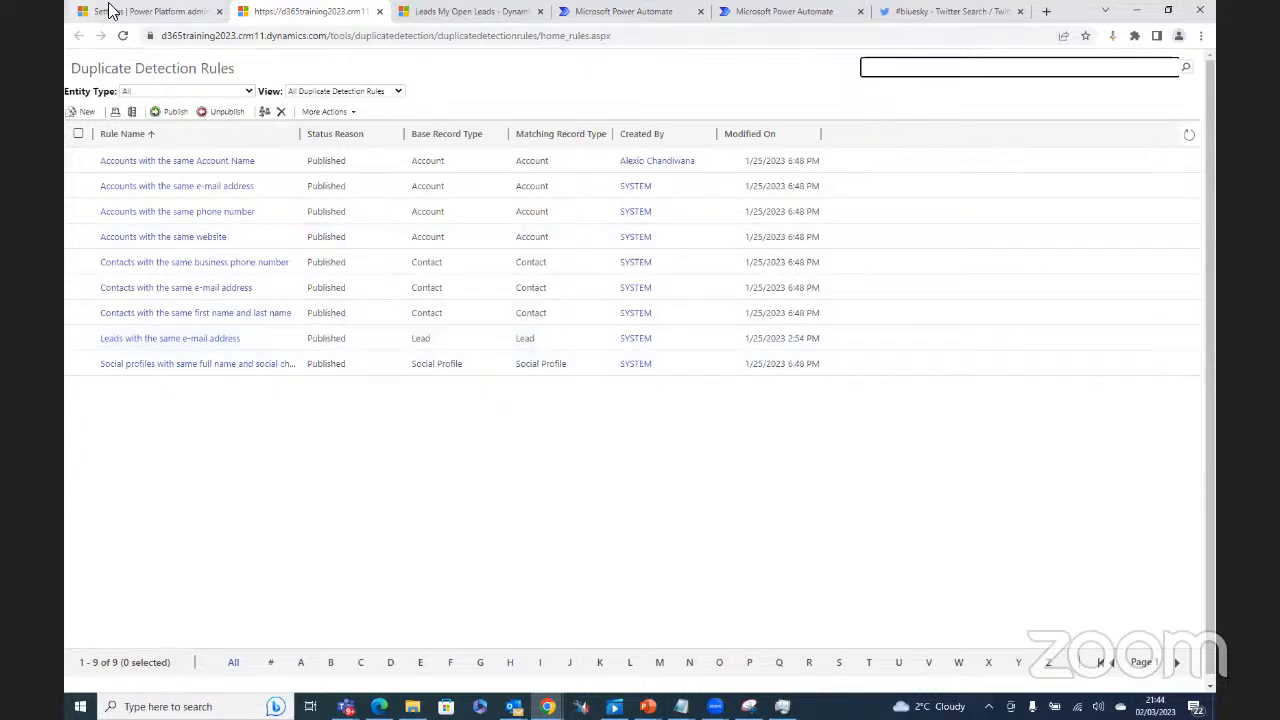
Step: From the environment's Data management settings, open the My Imports list, which shows no imports yet
left_click(155, 10)
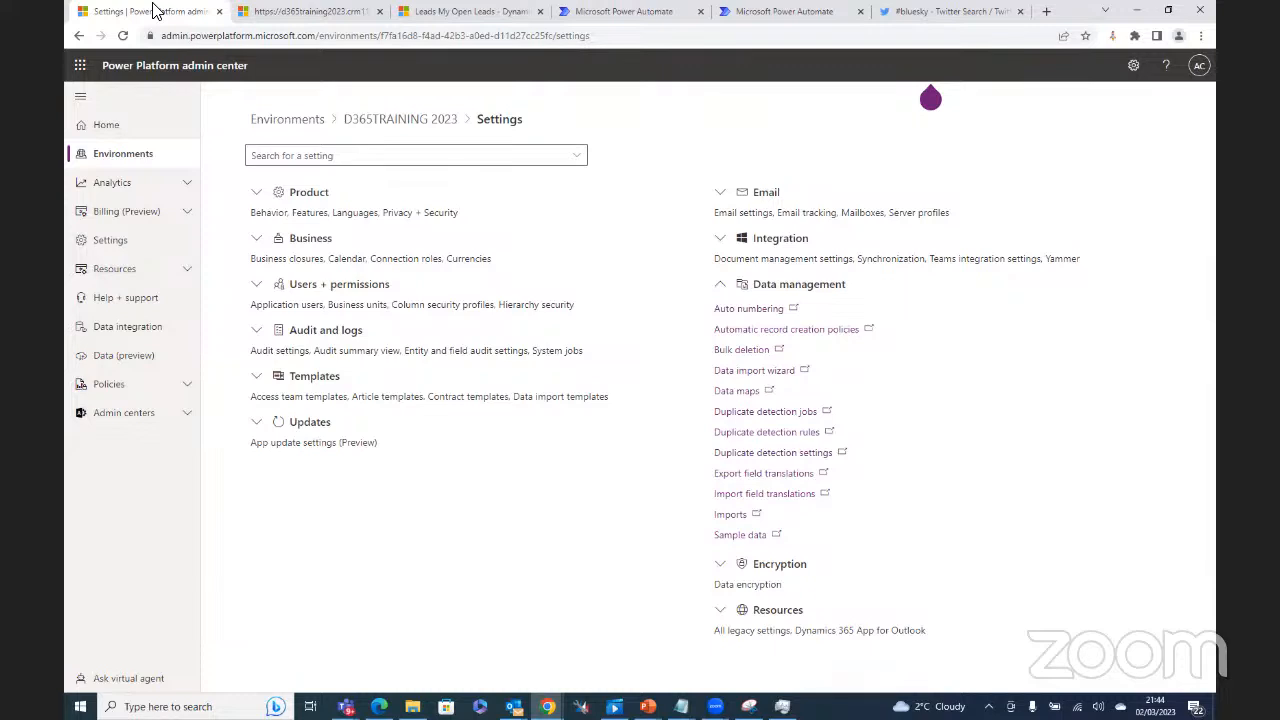
left_click(731, 515)
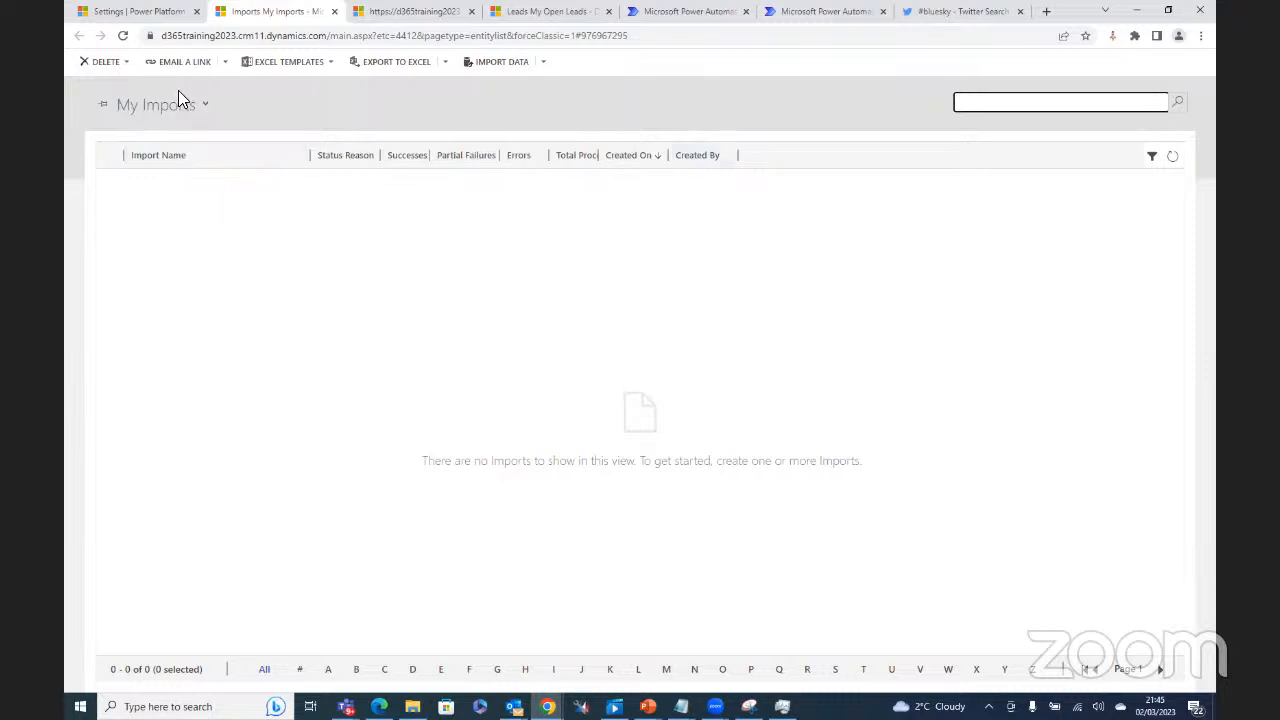
Step: Back on the environment Settings page, open Templates > Data import templates
left_click(122, 14)
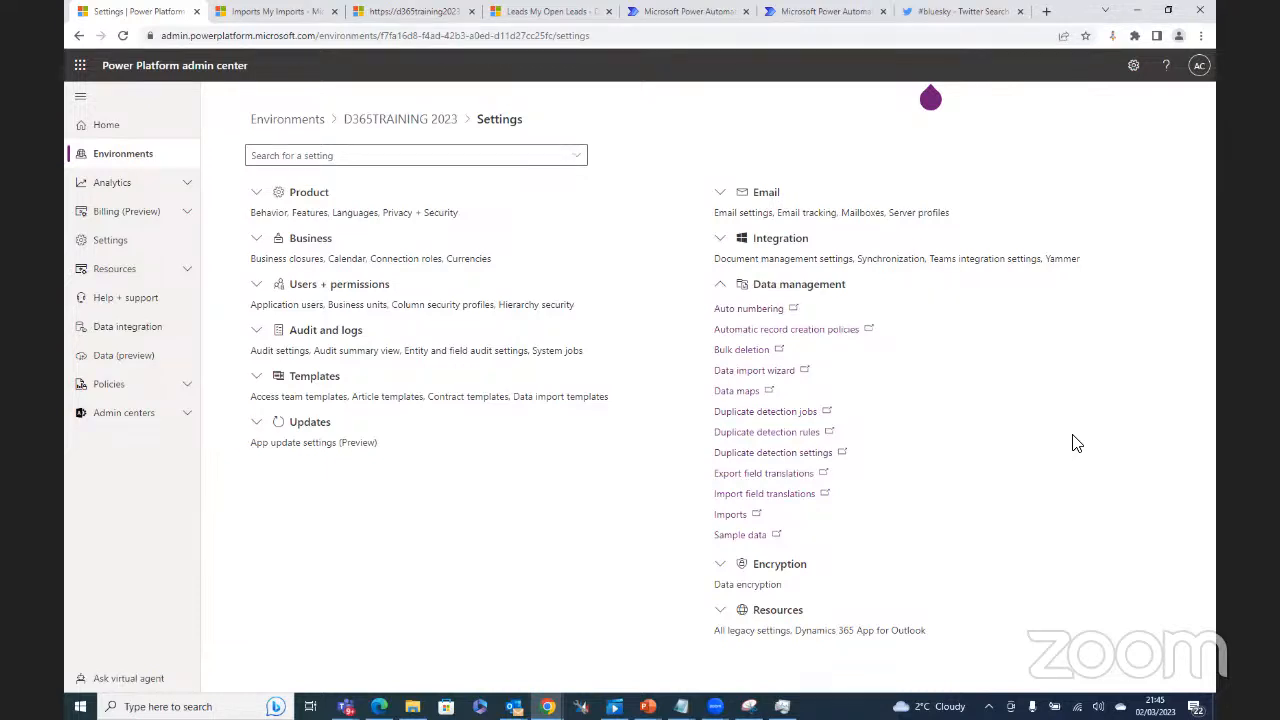
left_click(262, 378)
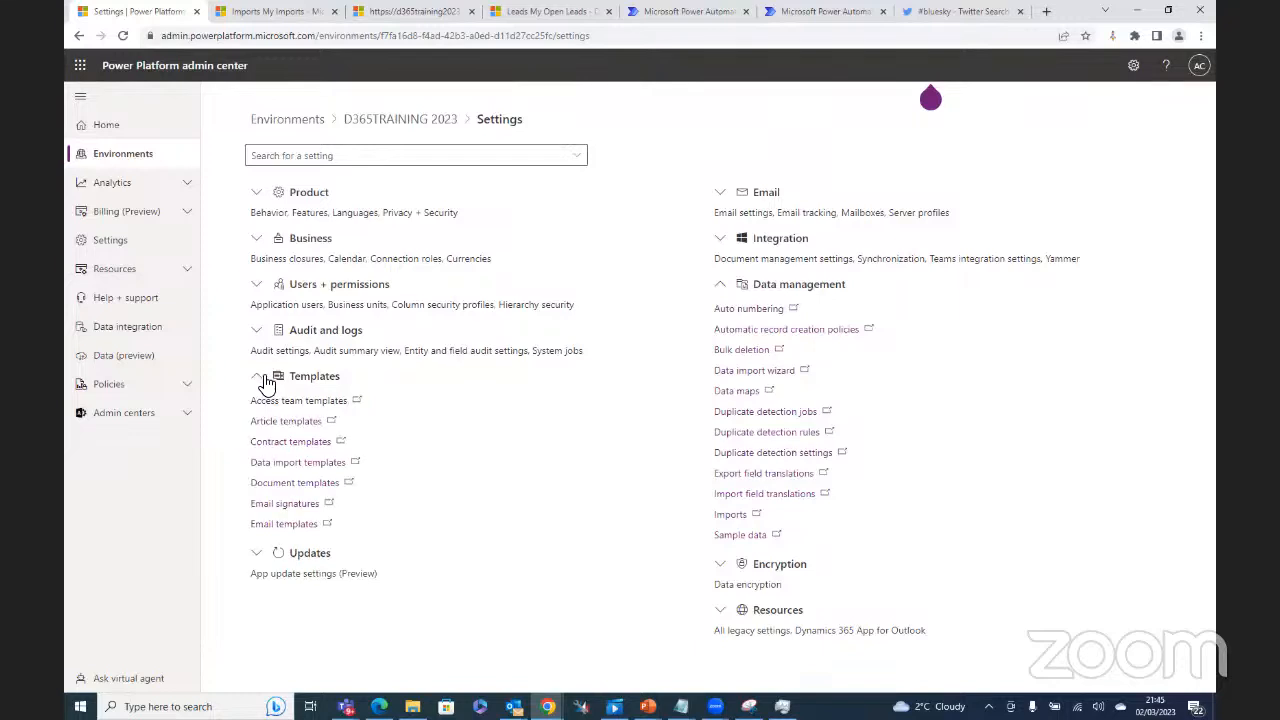
left_click(275, 468)
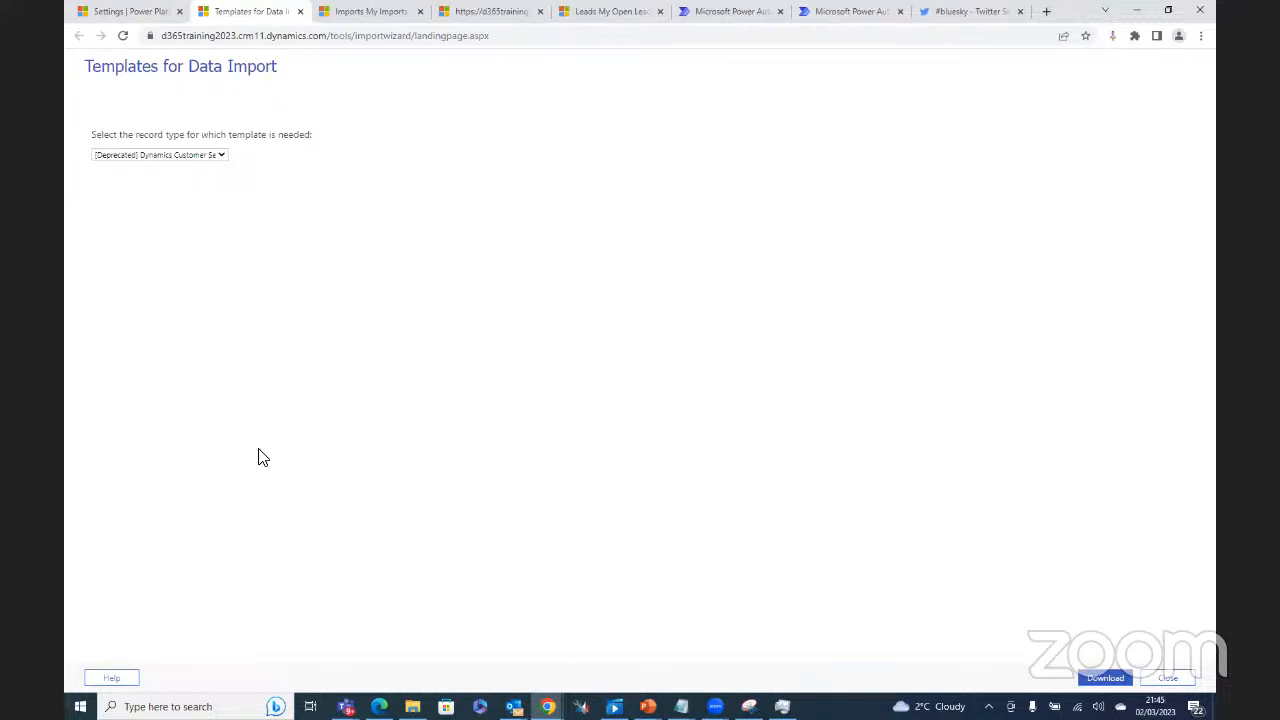
Step: Select Omega lead as the record type, download its template, and open Omega lead.xlsx
left_click(222, 157)
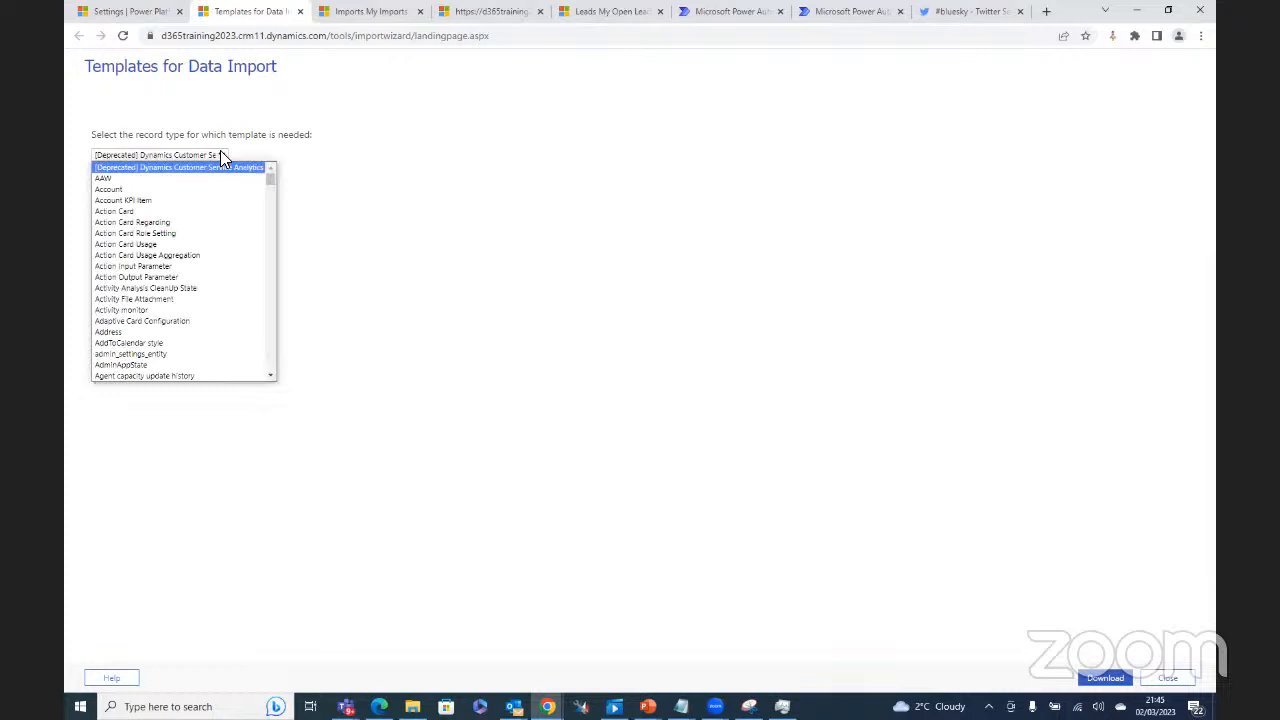
left_click(122, 189)
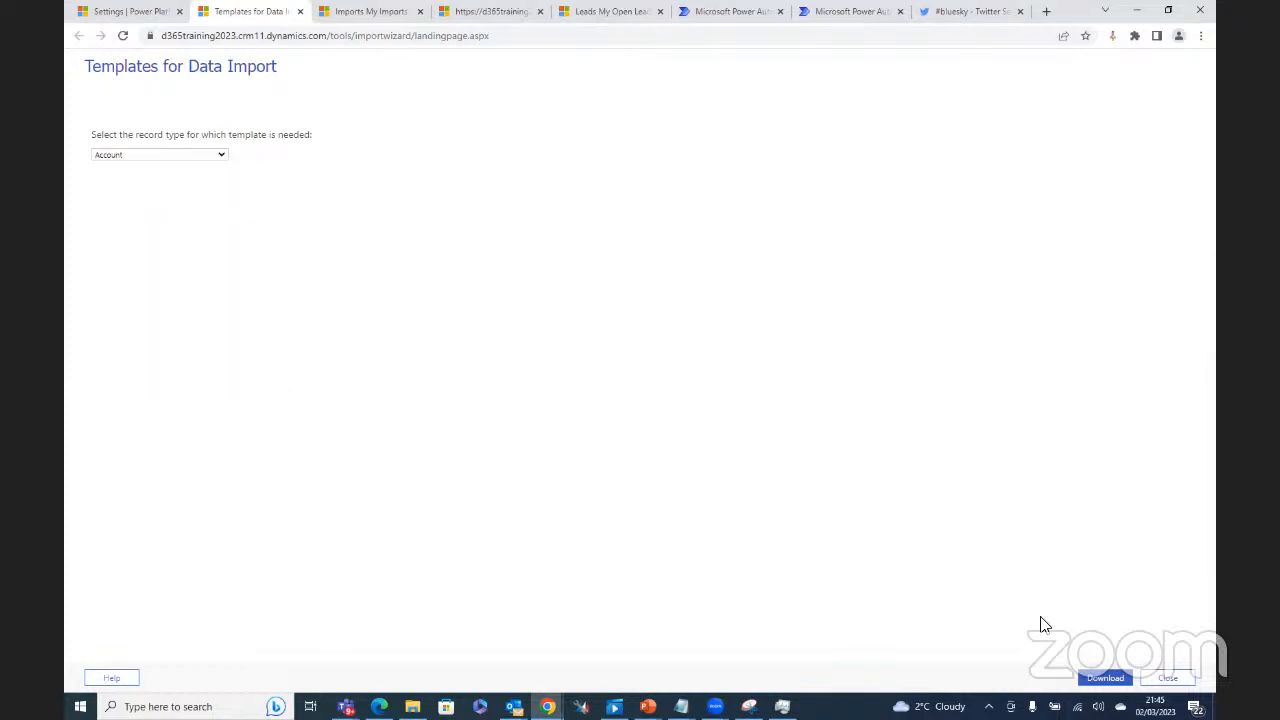
left_click(220, 157)
key("o")
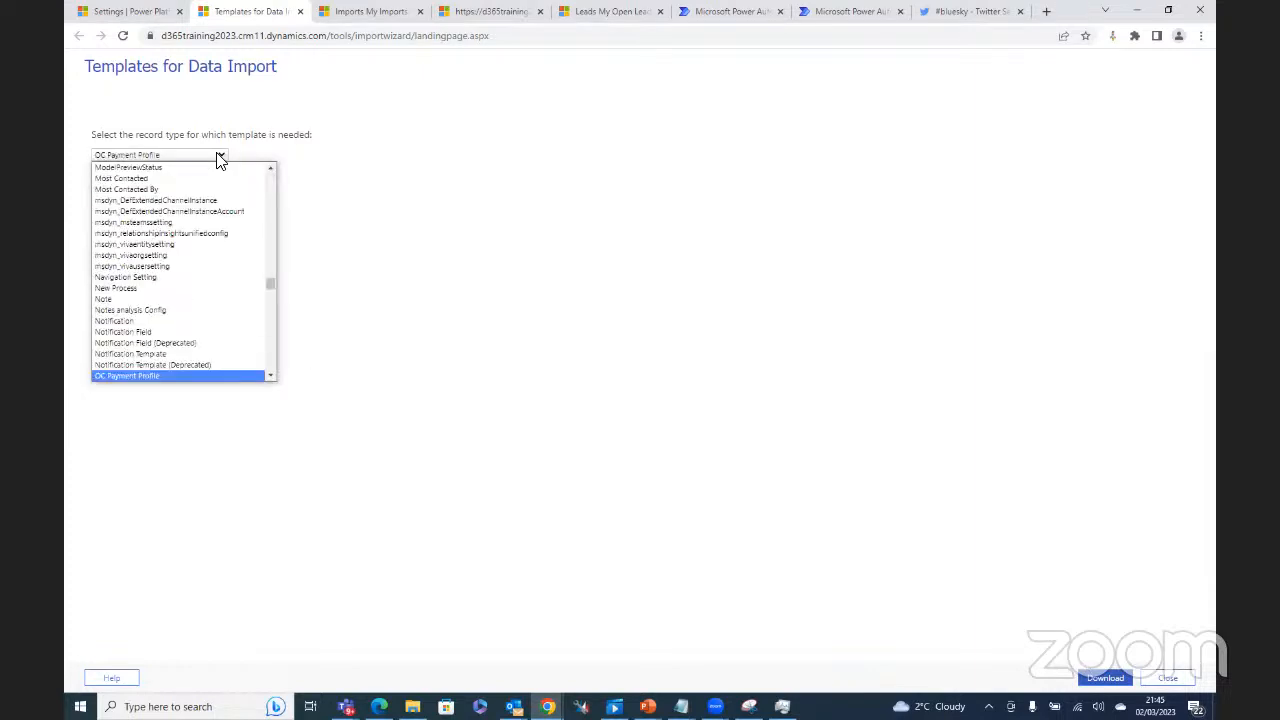
key("m")
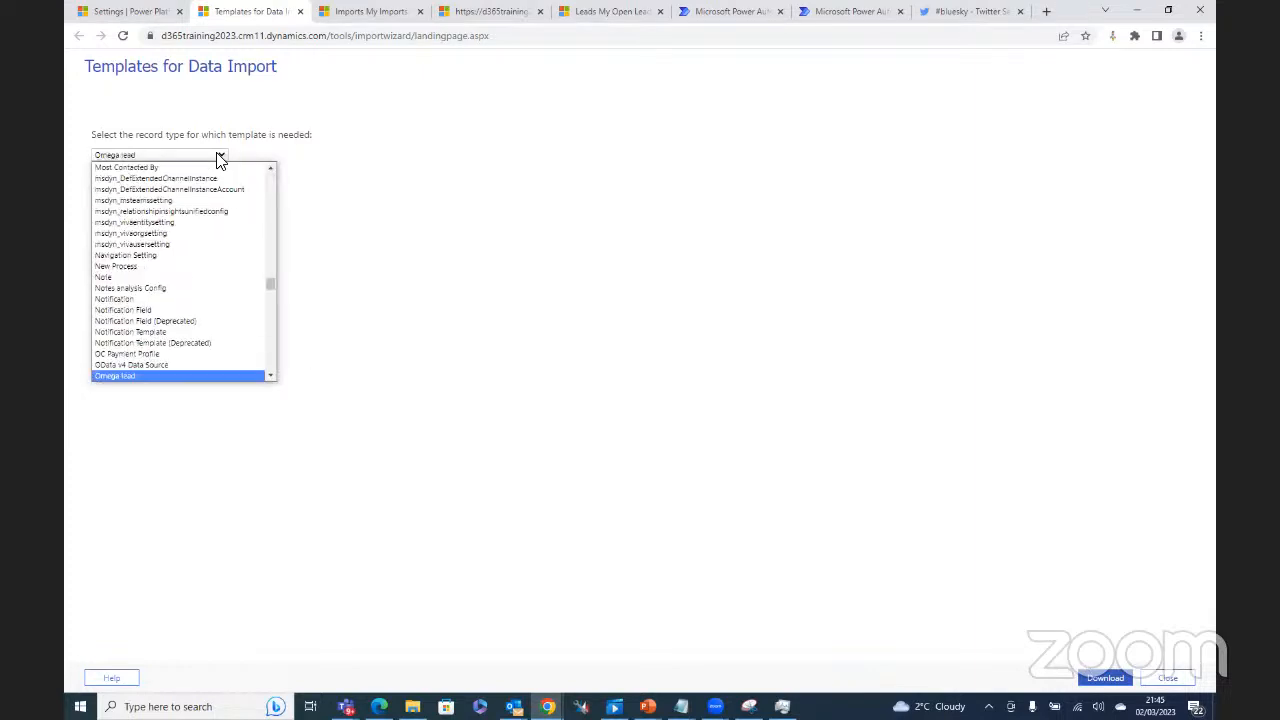
left_click(121, 377)
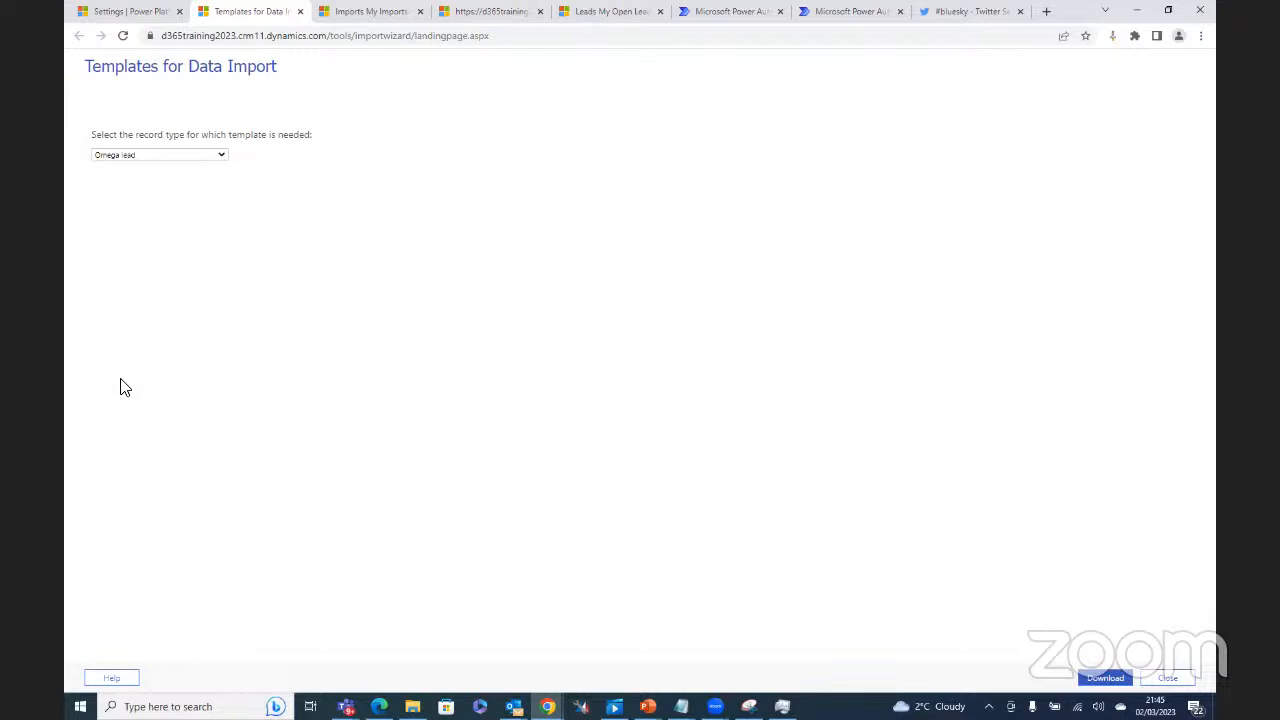
left_click(1106, 680)
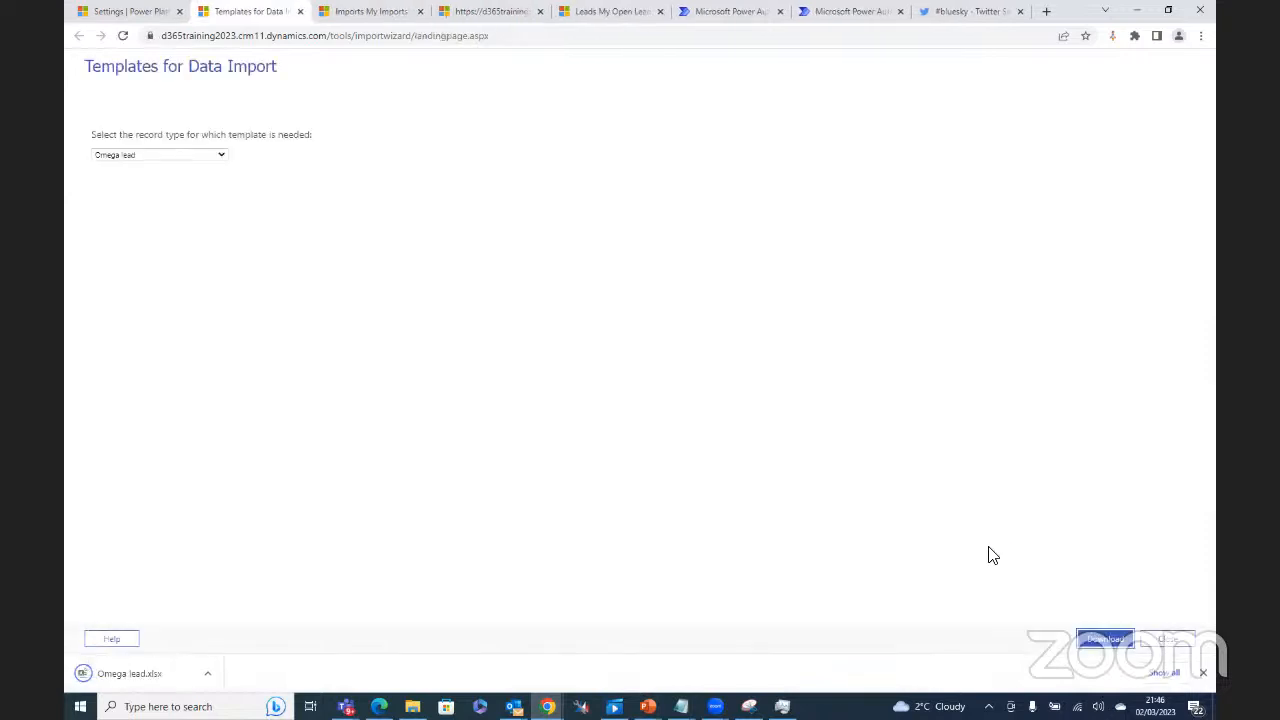
left_click(167, 679)
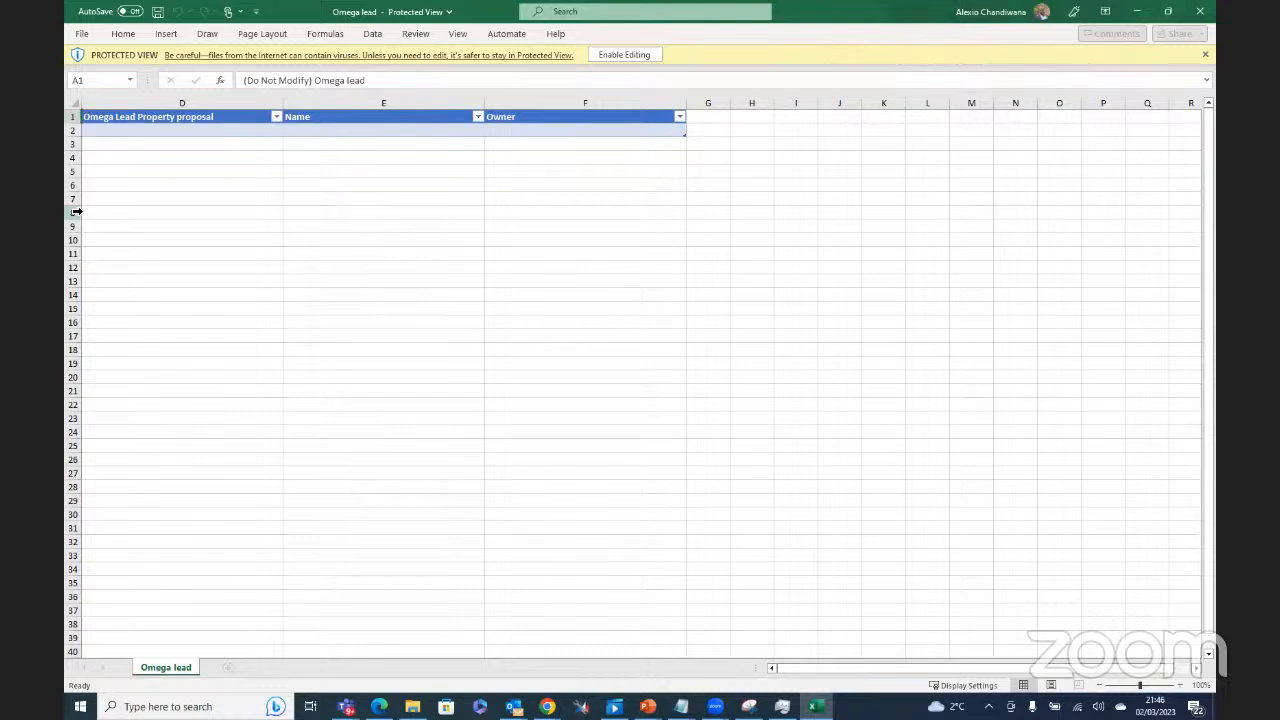
Step: Enable editing in the Omega lead workbook and unhide columns A–C to show all headers
left_click(76, 104)
left_click_drag(82, 103, 148, 106)
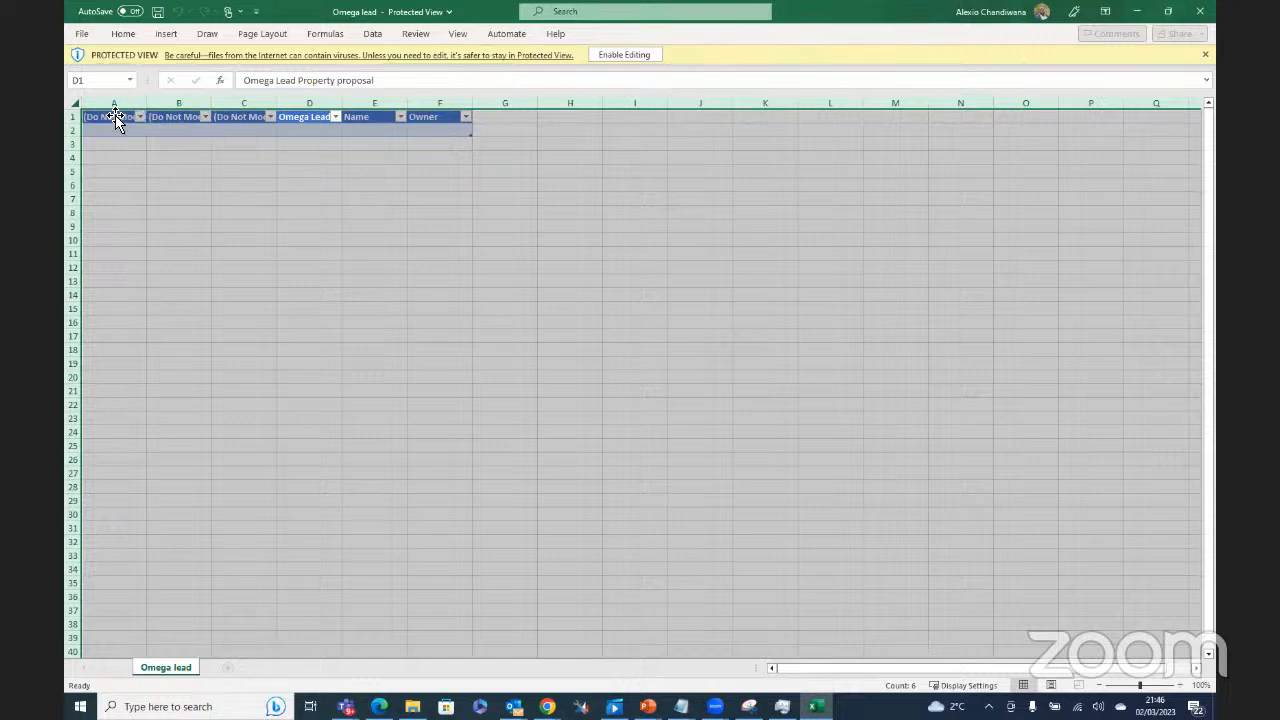
left_click(618, 55)
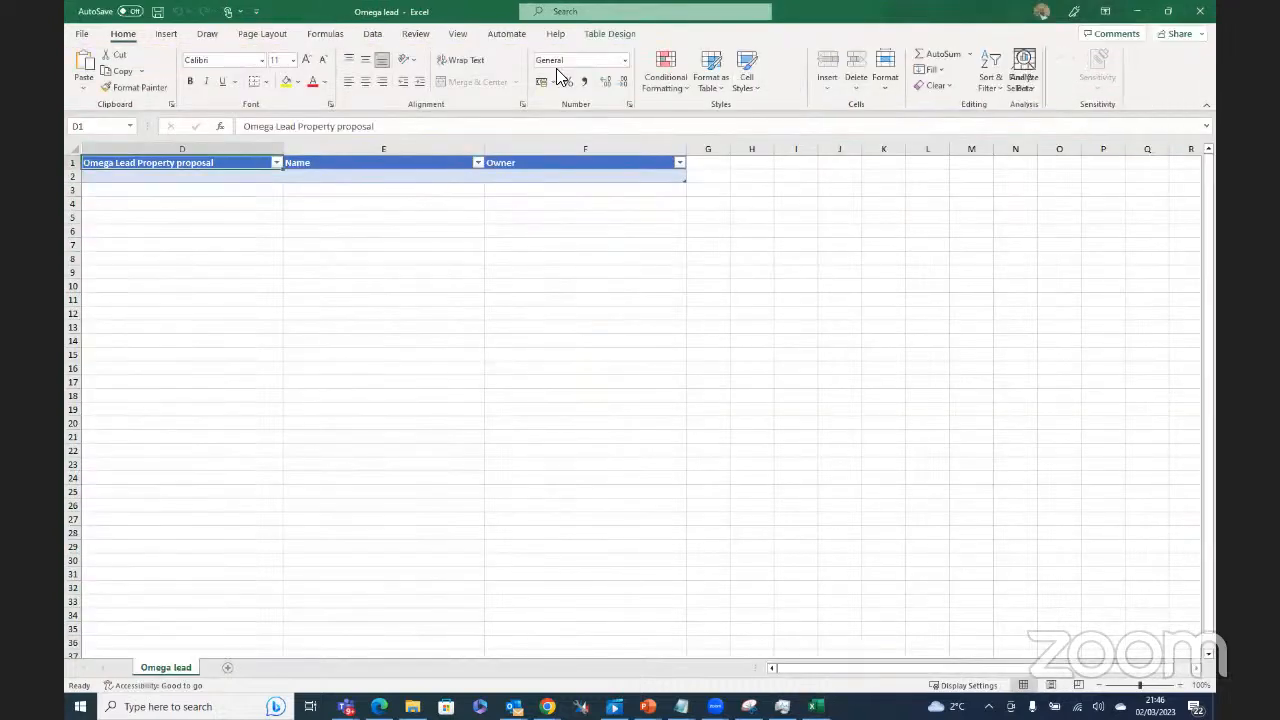
left_click(76, 148)
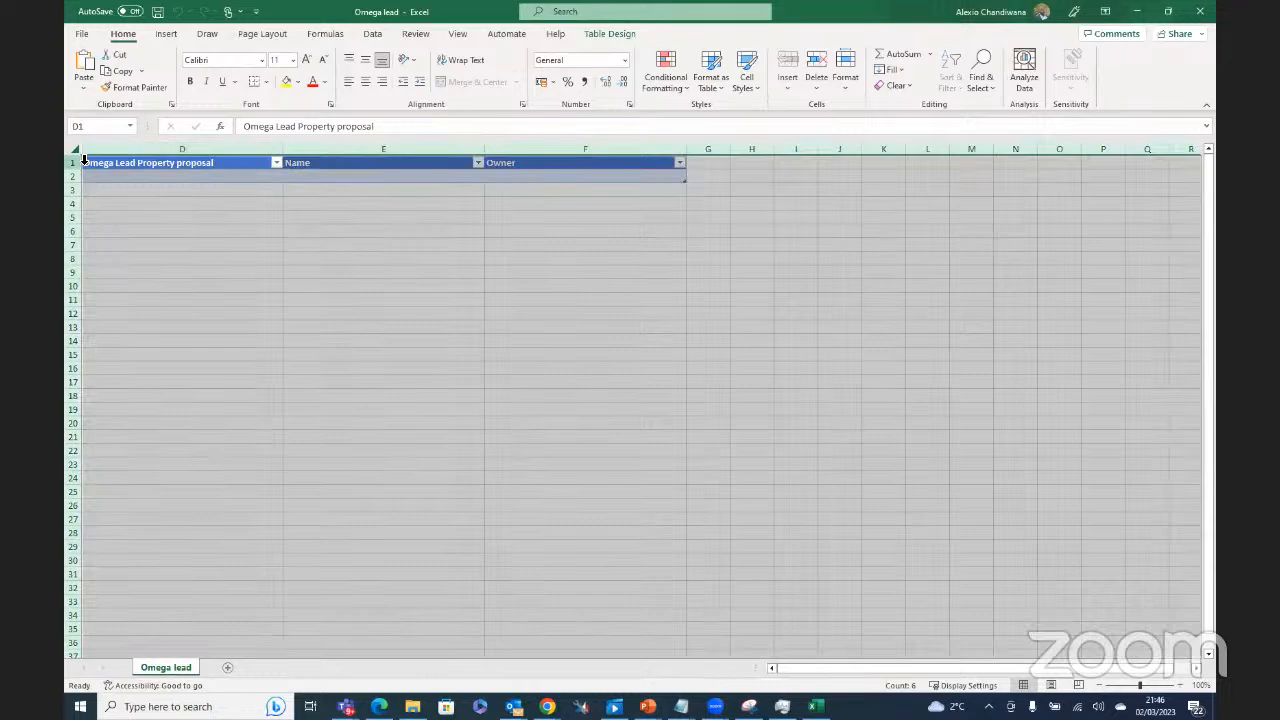
left_click_drag(87, 151, 232, 155)
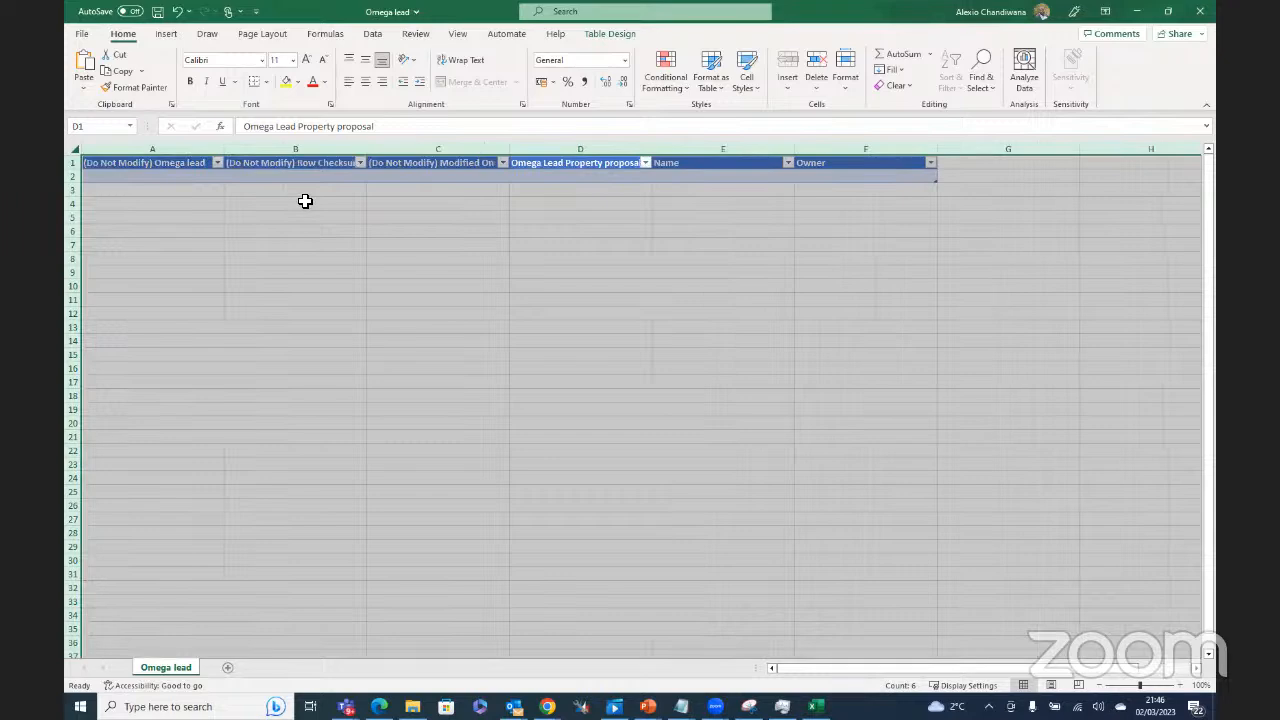
Step: Read the Decimal number and Text input requirements in D2 and E2, then minimise Excel
left_click(559, 181)
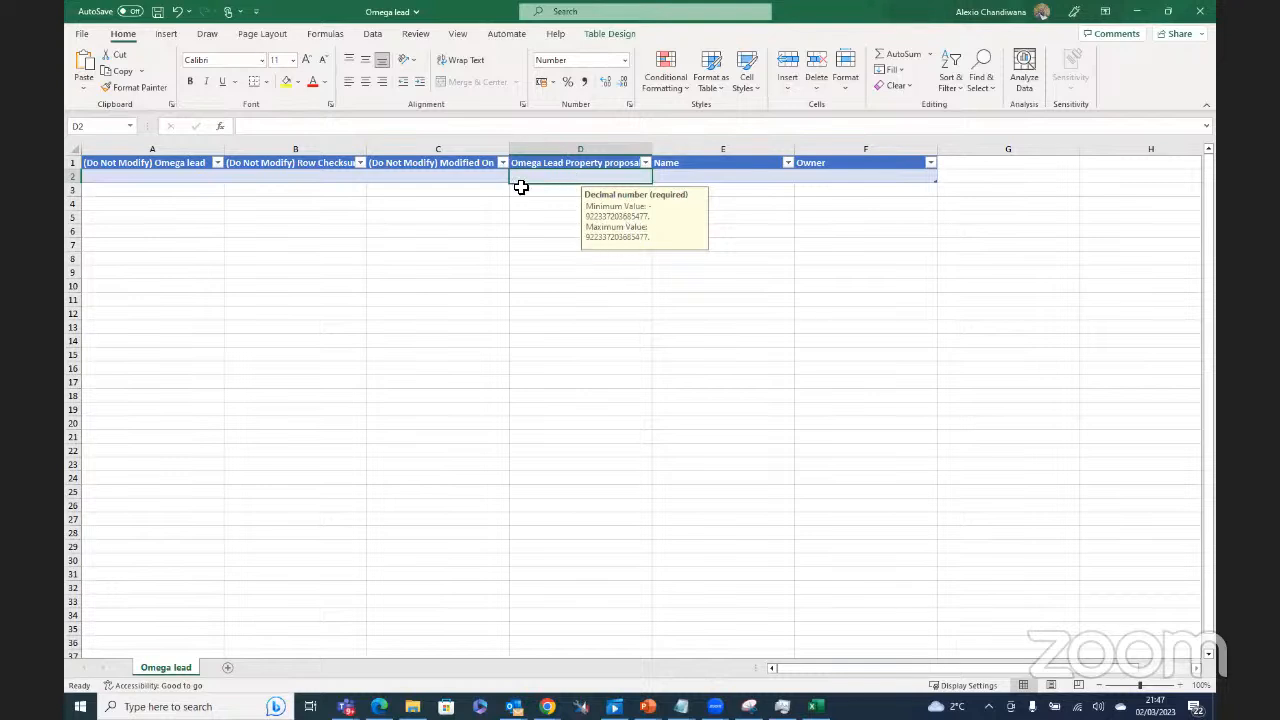
left_click(707, 173)
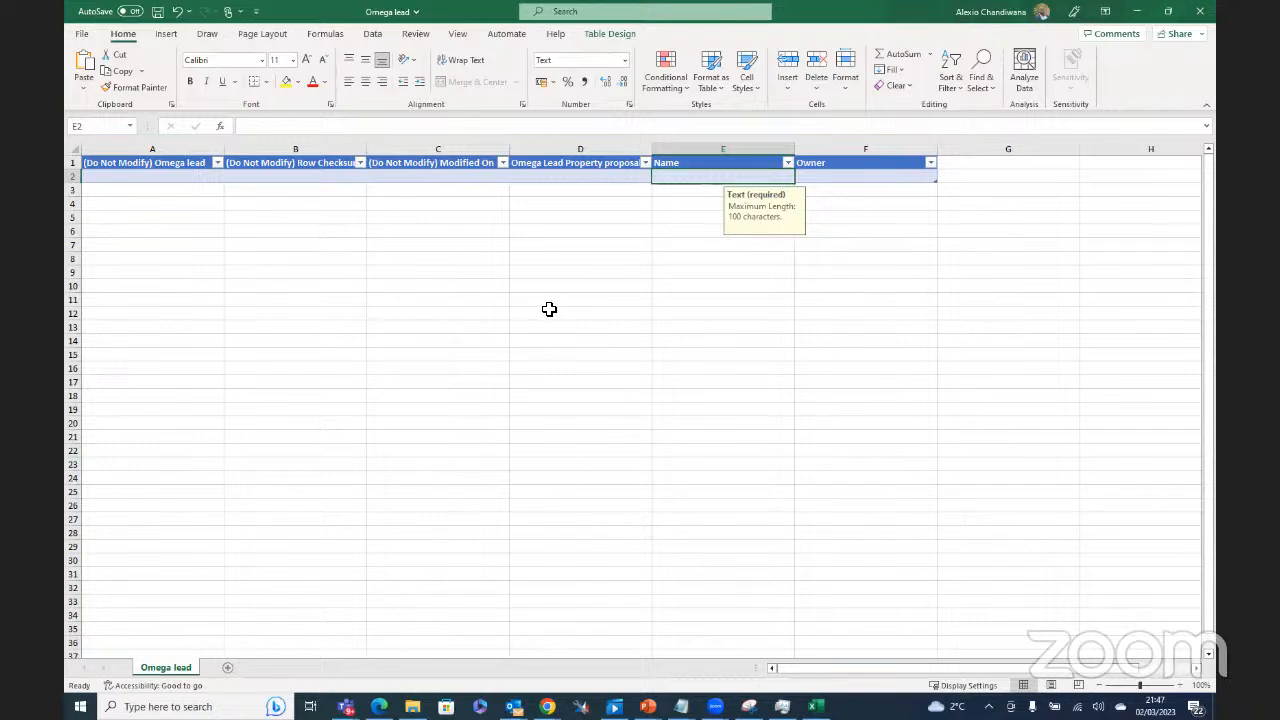
left_click(1136, 12)
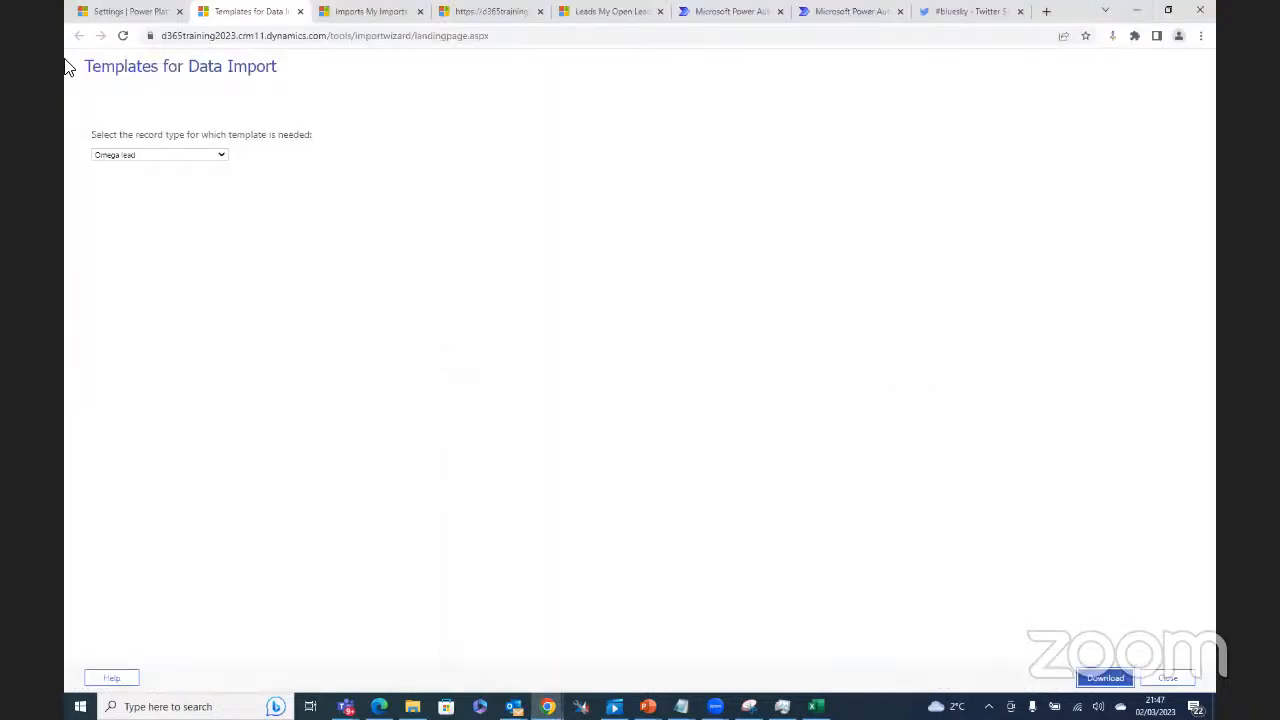
Step: On the D365TRAINING 2023 Settings page, expand the Users + permissions section
left_click(124, 16)
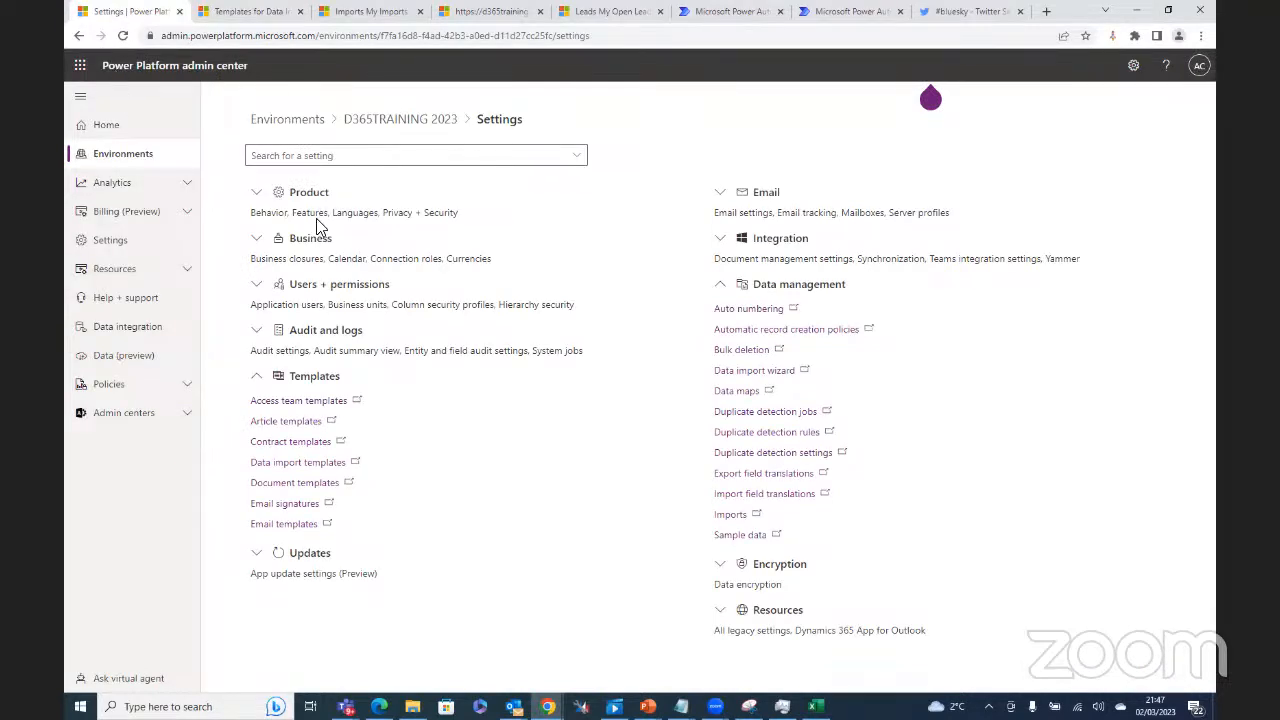
left_click(257, 285)
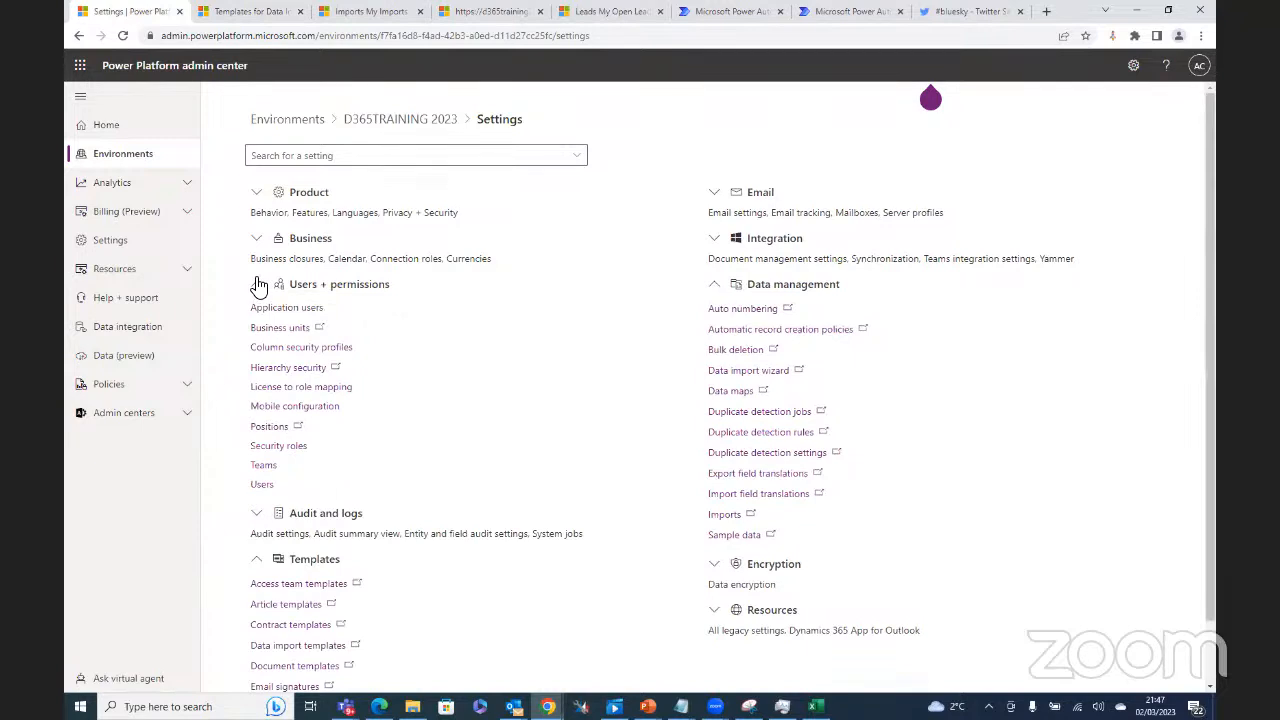